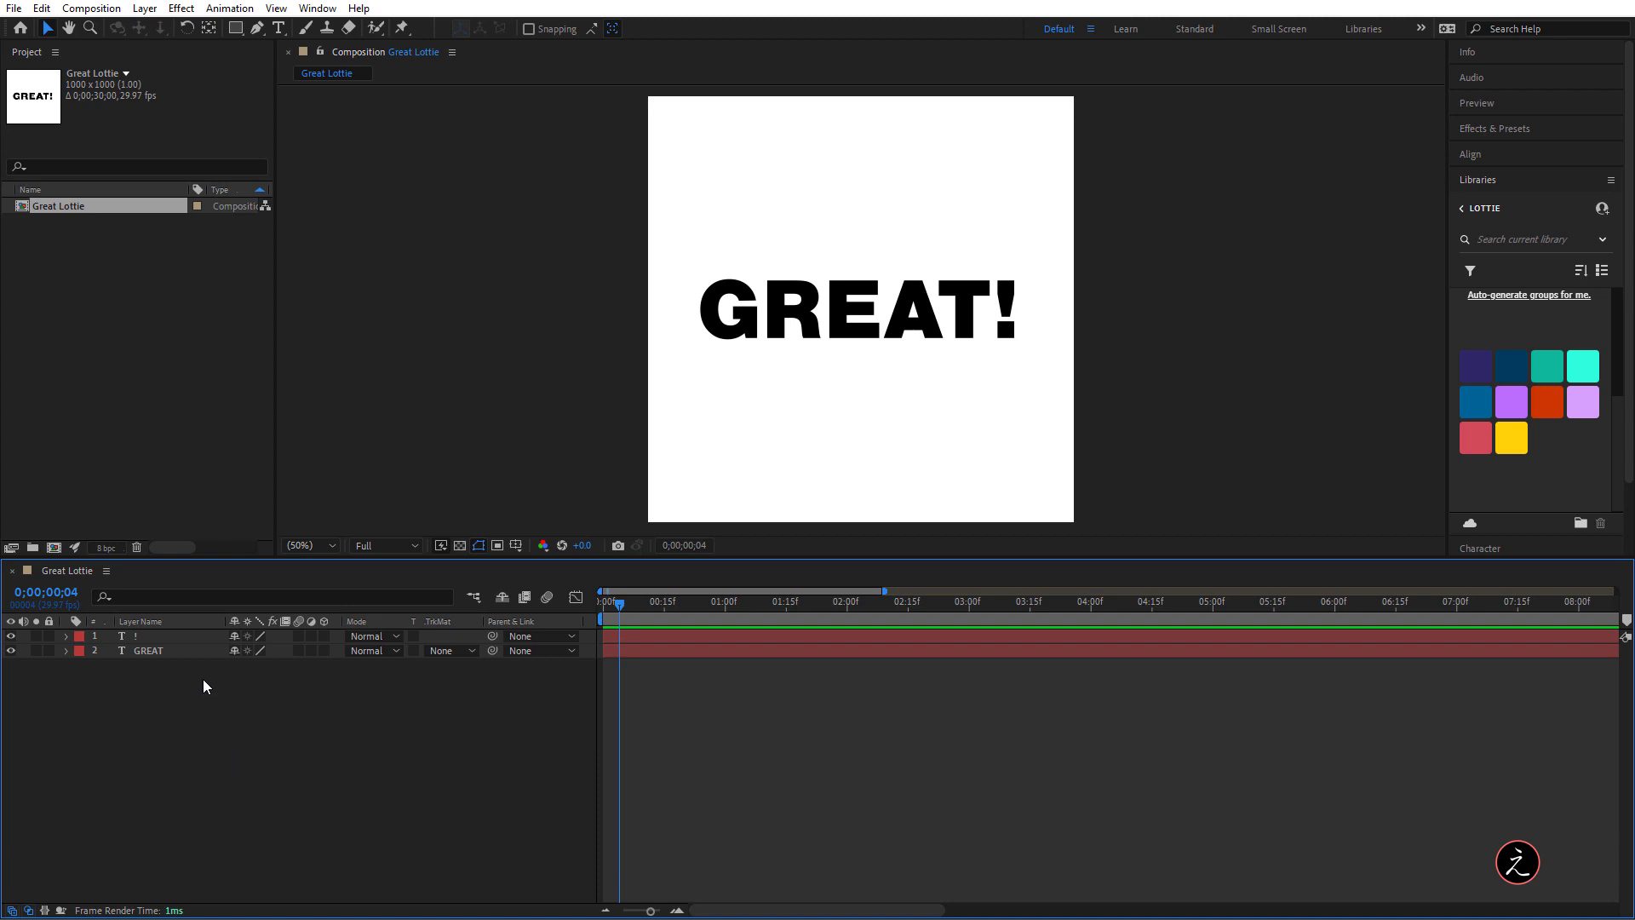
# Review the Great Lottie composition's settings, checking its duration
pyautogui.moveTo(203, 678); pyautogui.dragTo(185, 635)
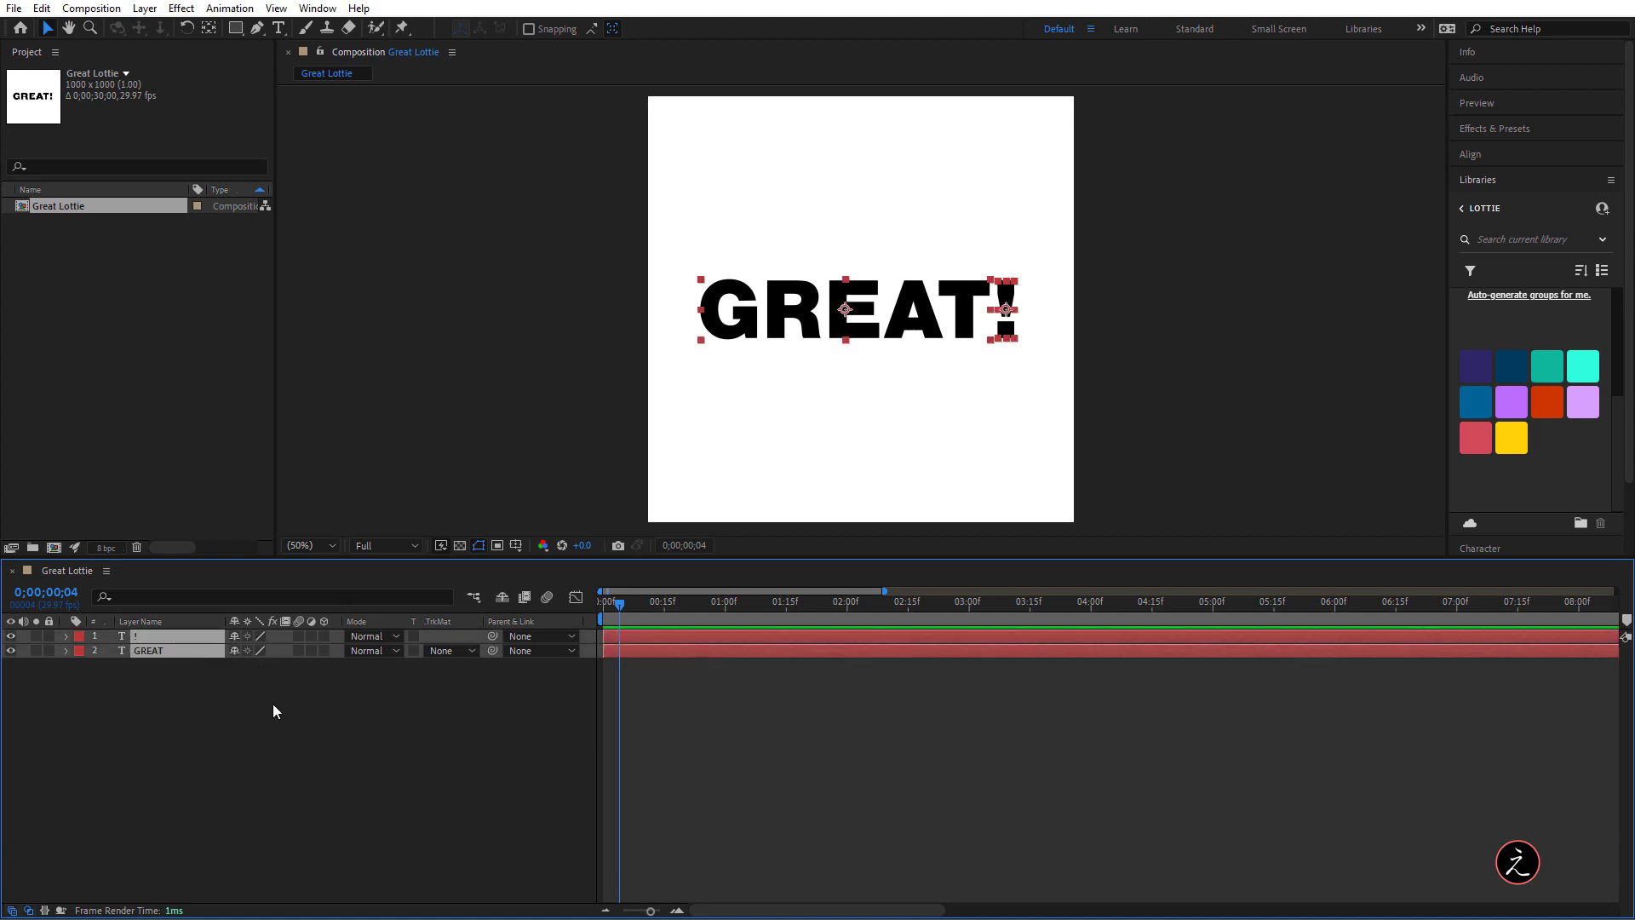
pyautogui.click(91, 8)
pyautogui.click(227, 51)
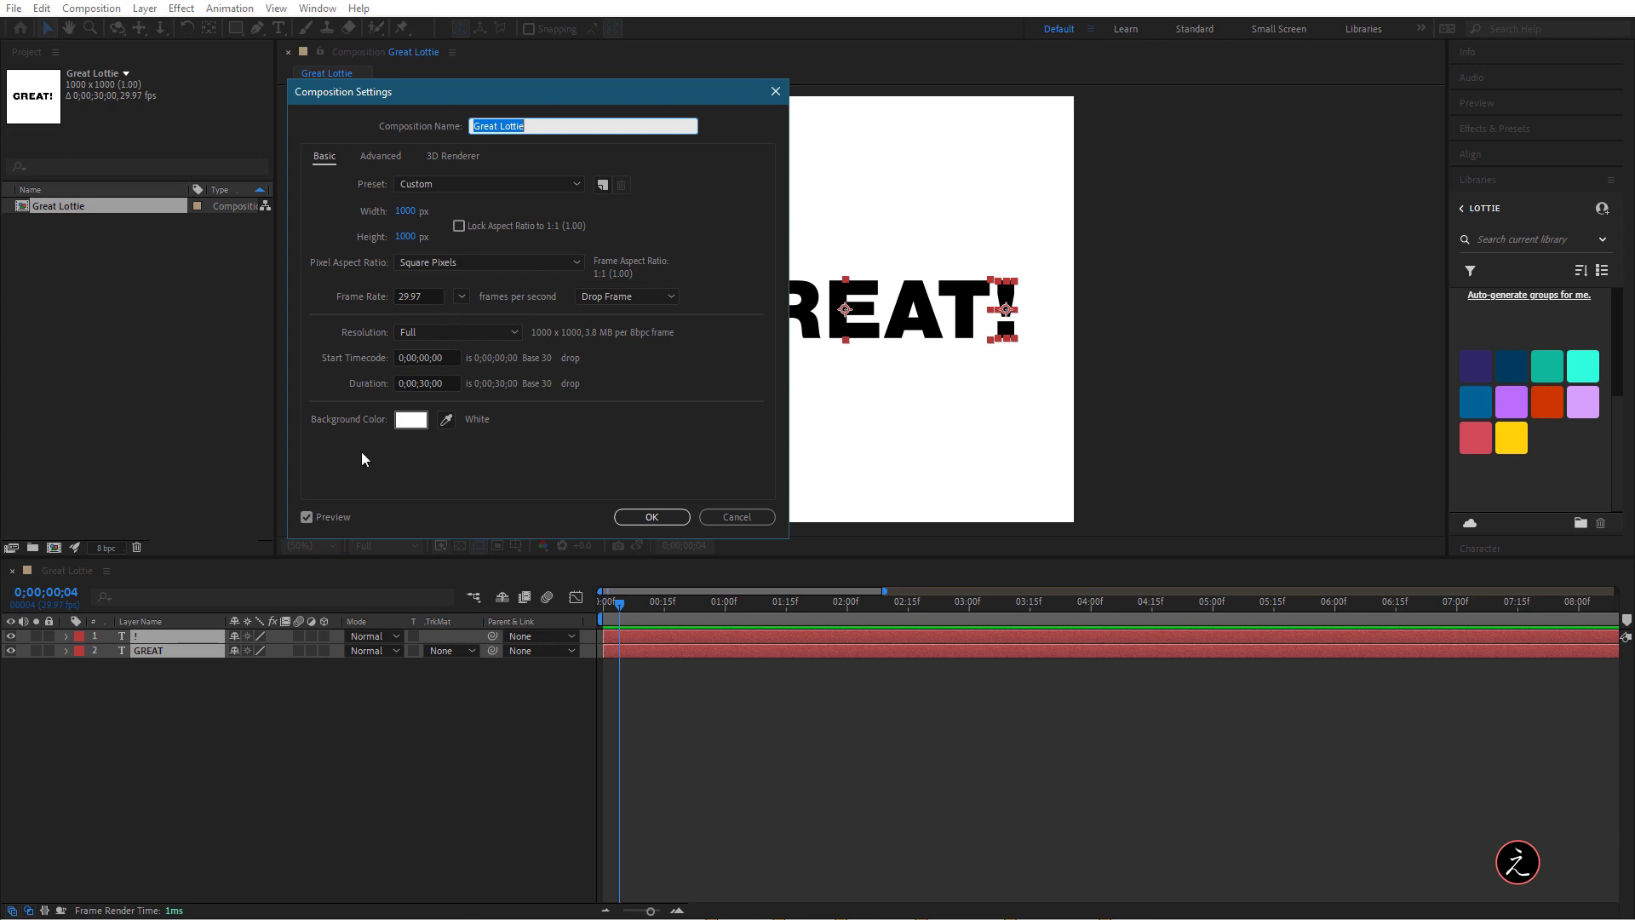
pyautogui.click(433, 383)
pyautogui.moveTo(419, 384); pyautogui.dragTo(430, 383)
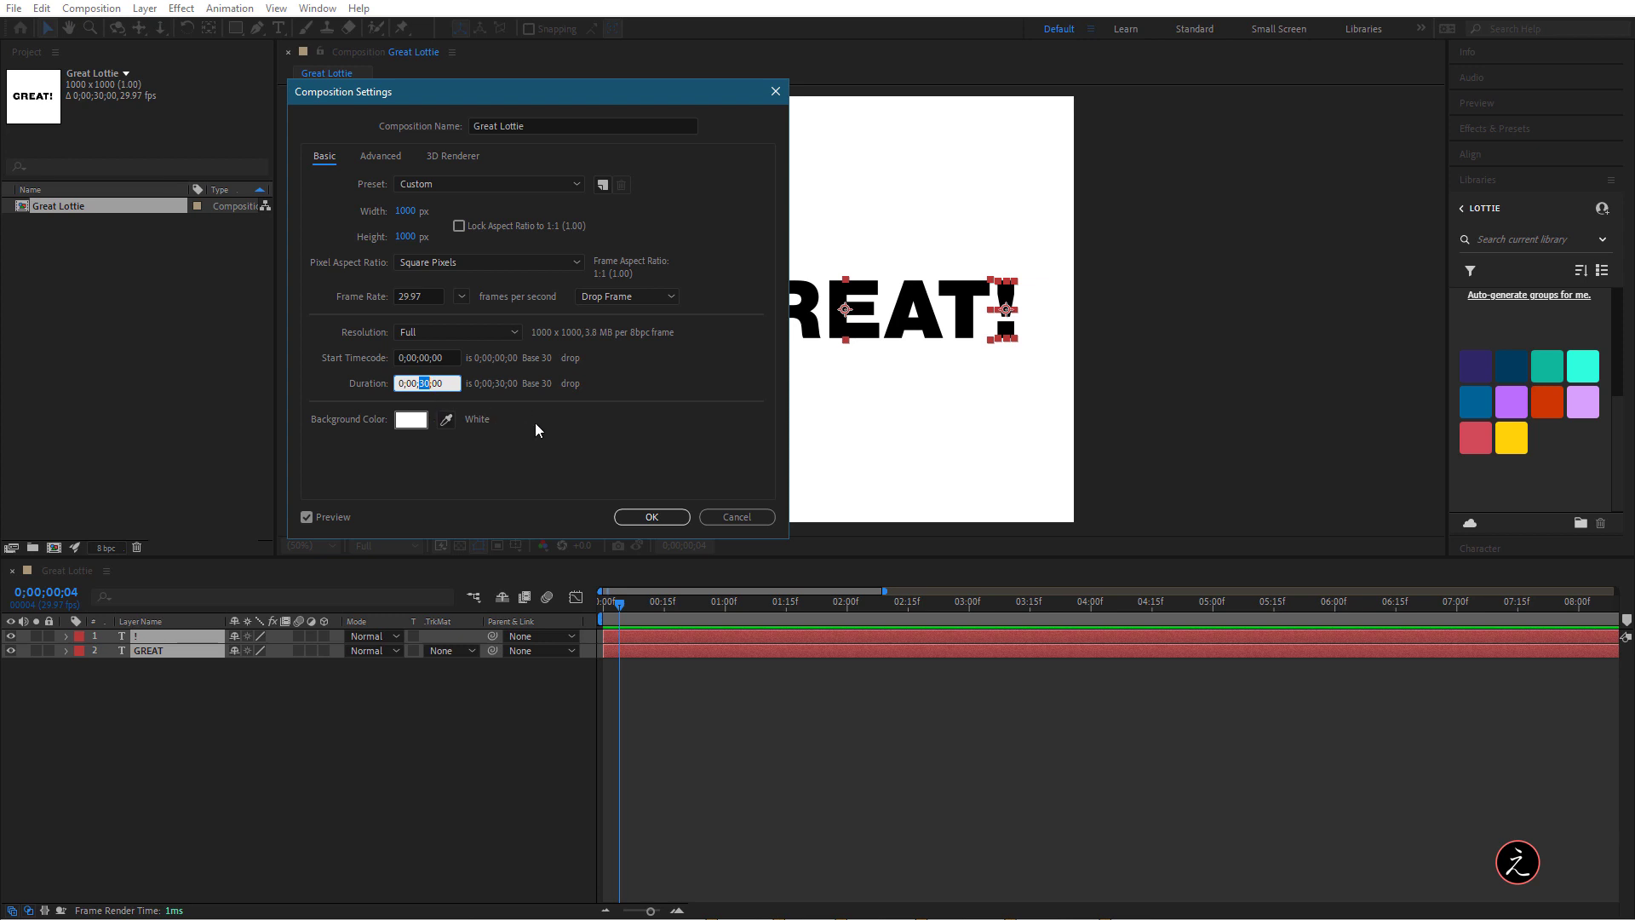
pyautogui.click(643, 514)
pyautogui.click(243, 707)
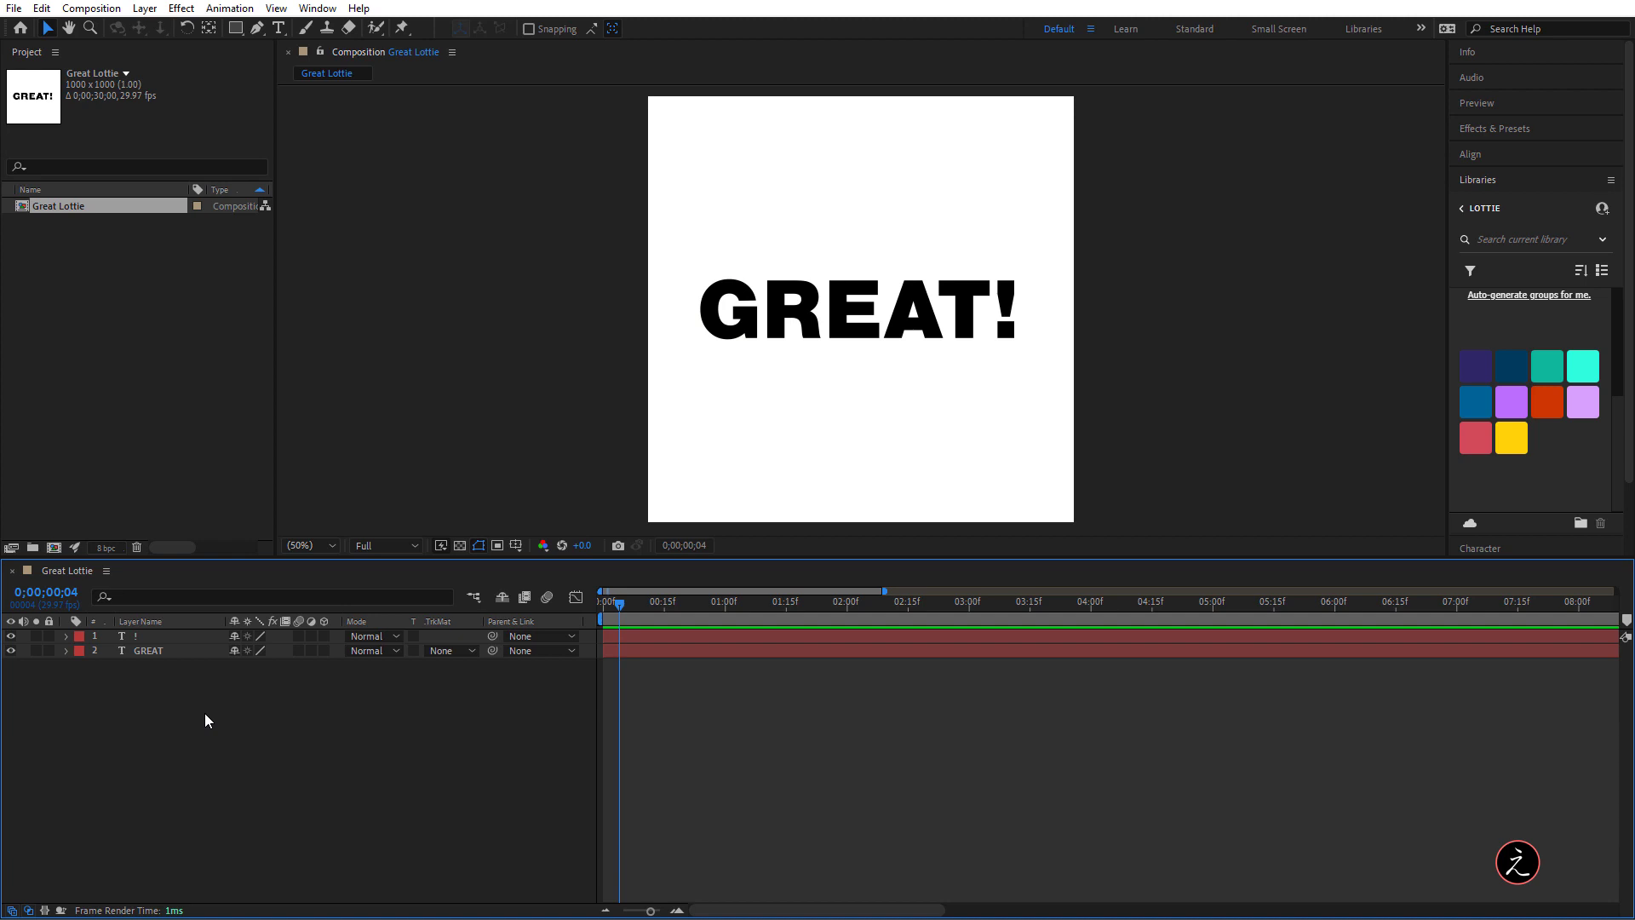
# Create shapes from both text layers, GREAT and the exclamation mark
pyautogui.click(181, 650)
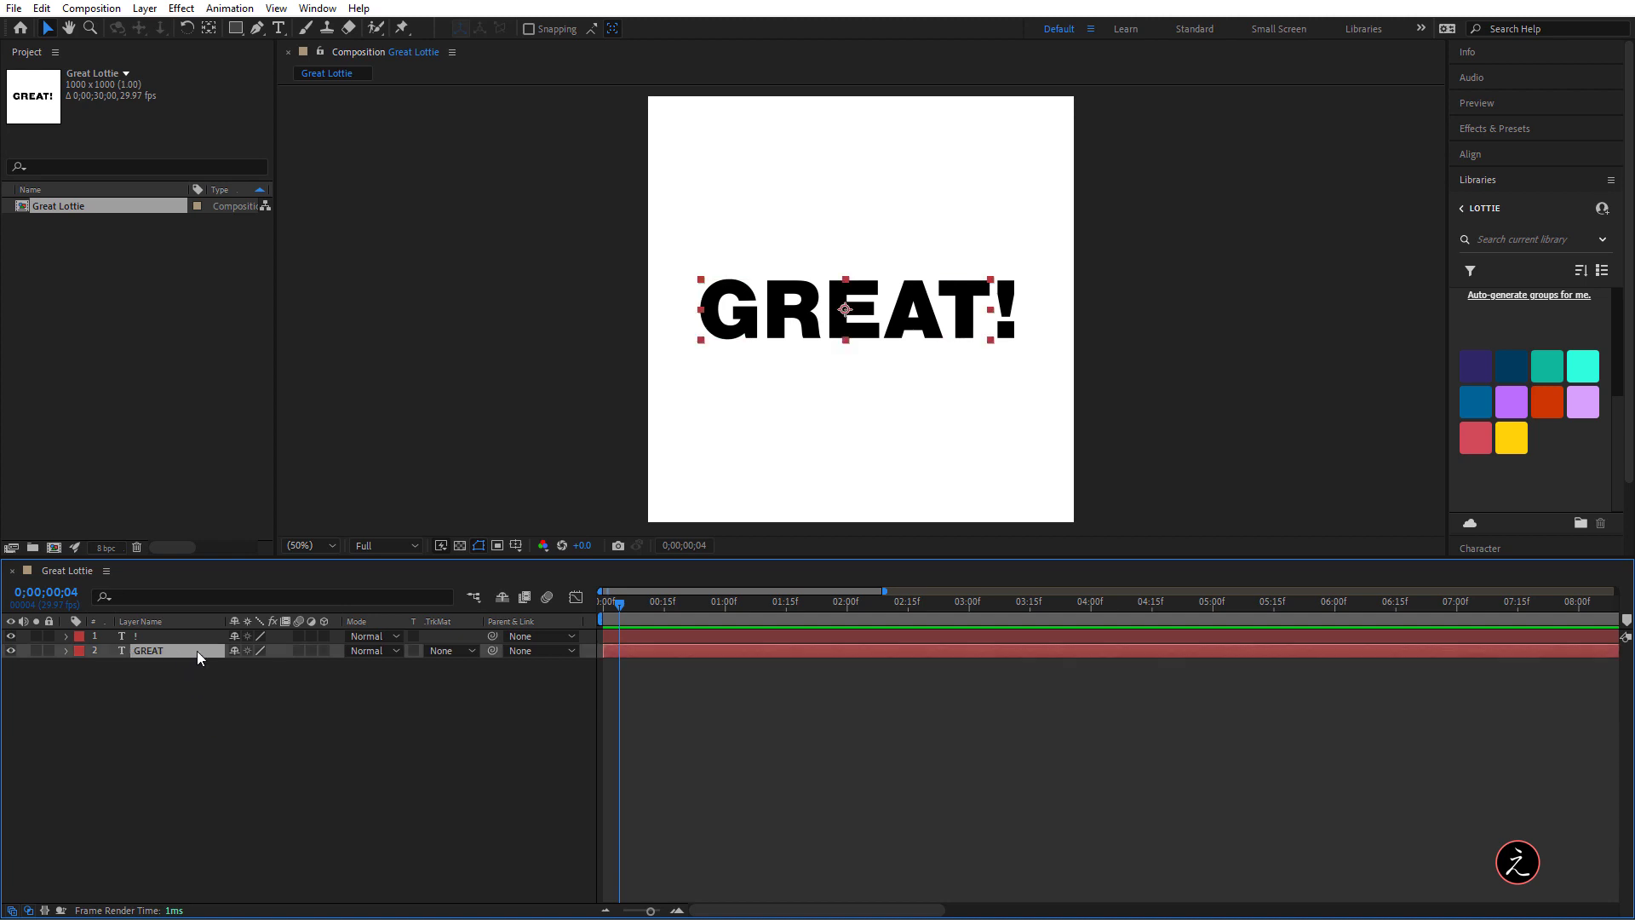
pyautogui.rightClick(197, 648)
pyautogui.moveTo(337, 515)
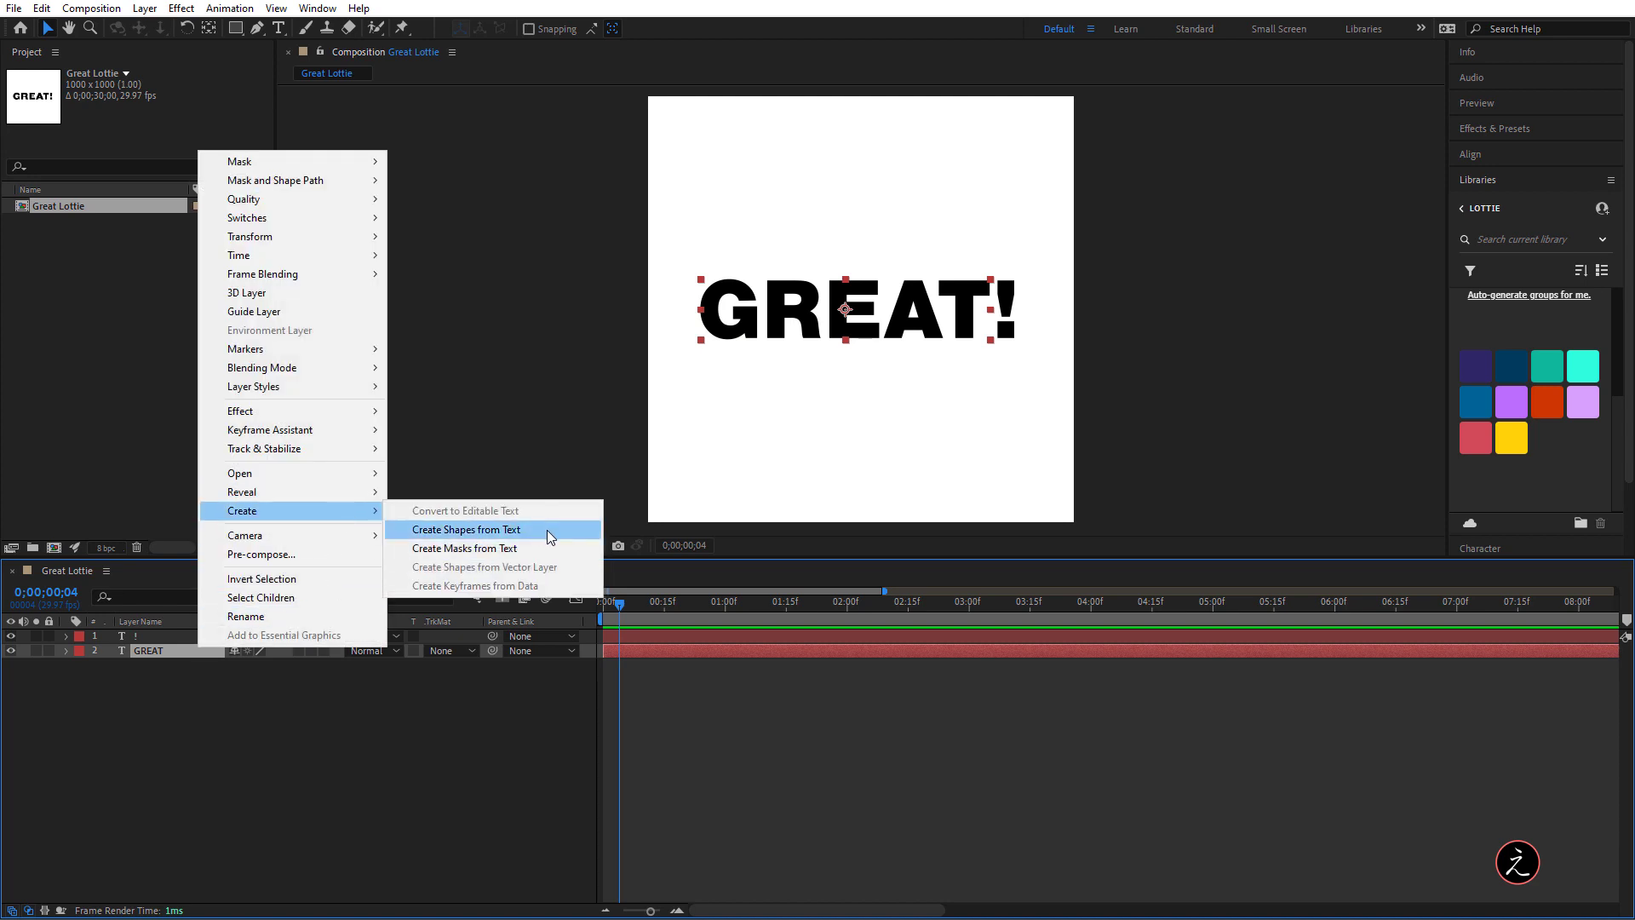
pyautogui.click(547, 530)
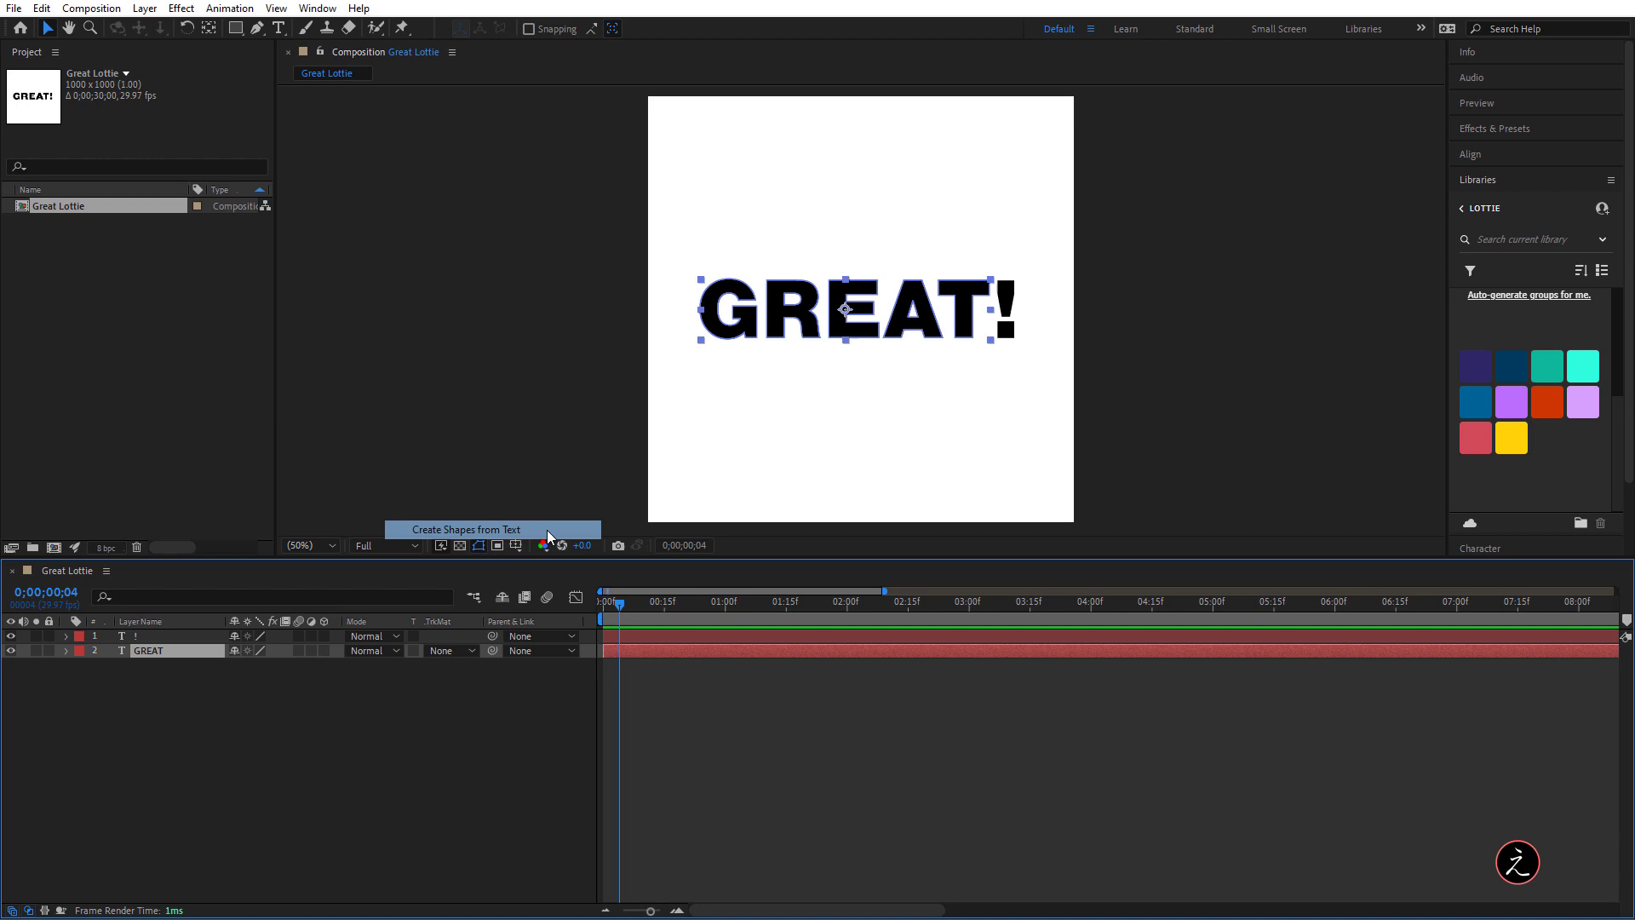
pyautogui.click(203, 635)
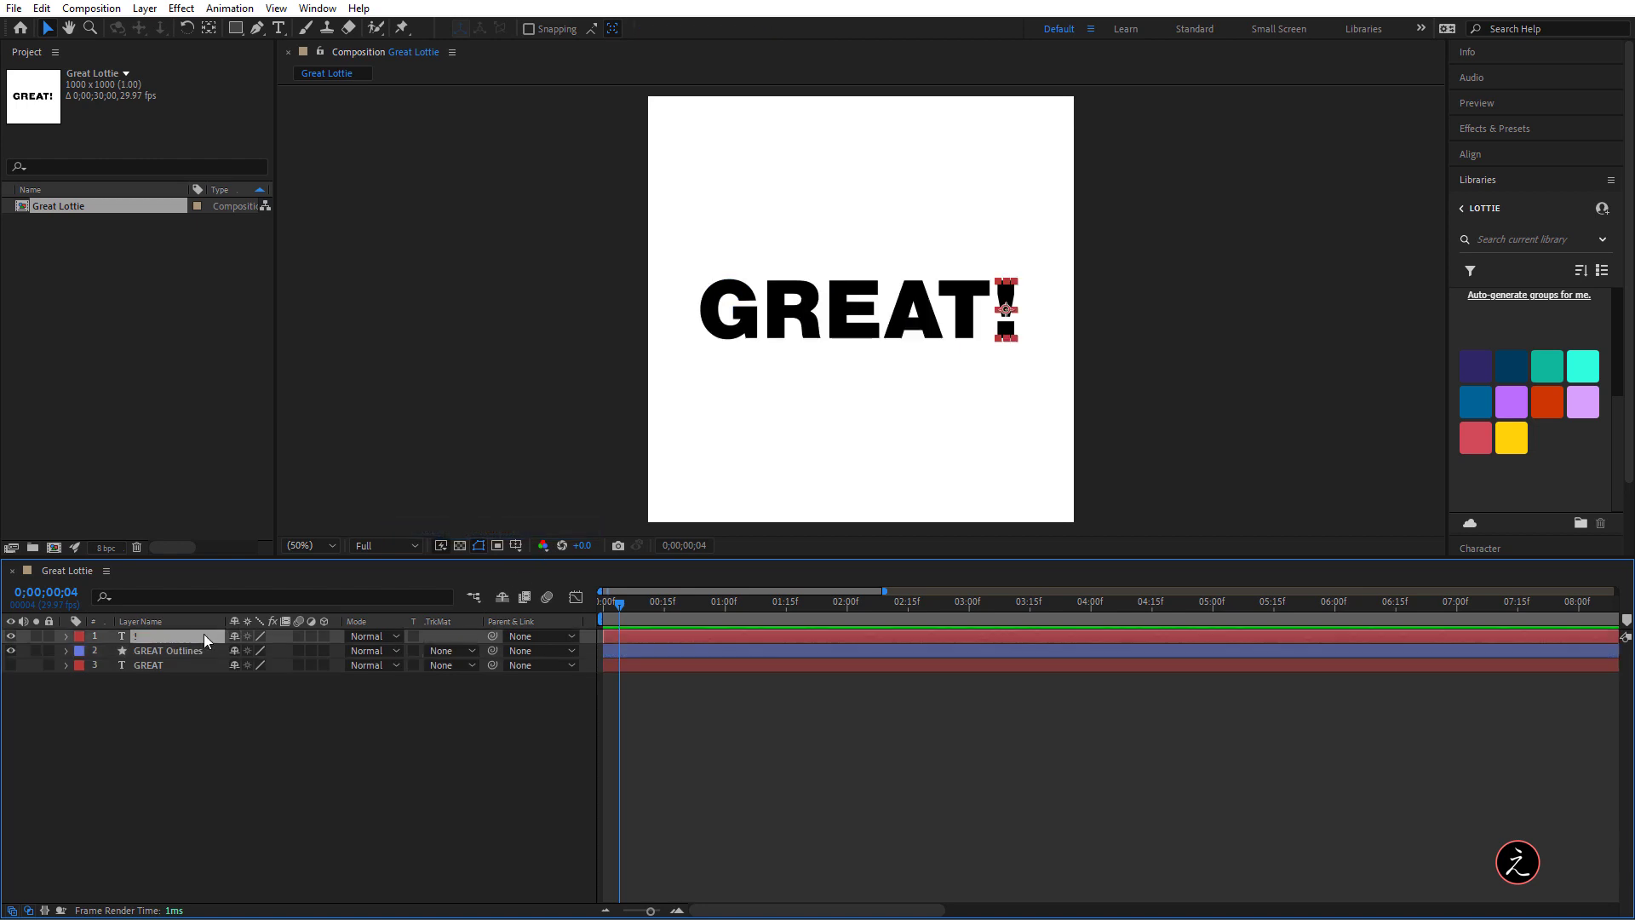
pyautogui.rightClick(204, 640)
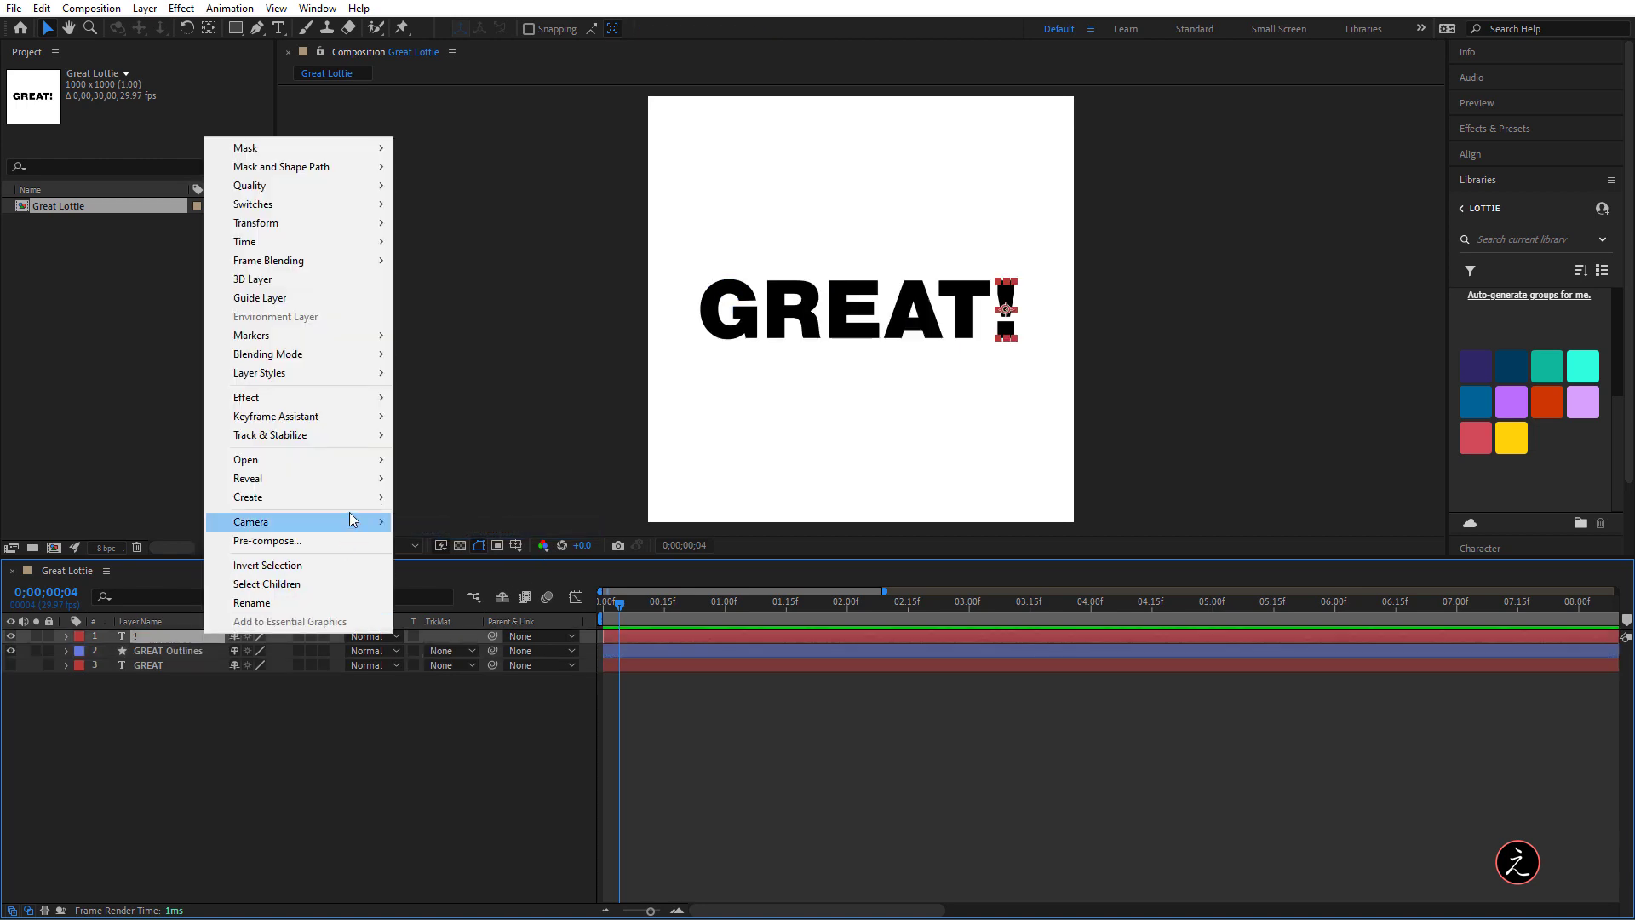
pyautogui.moveTo(350, 499)
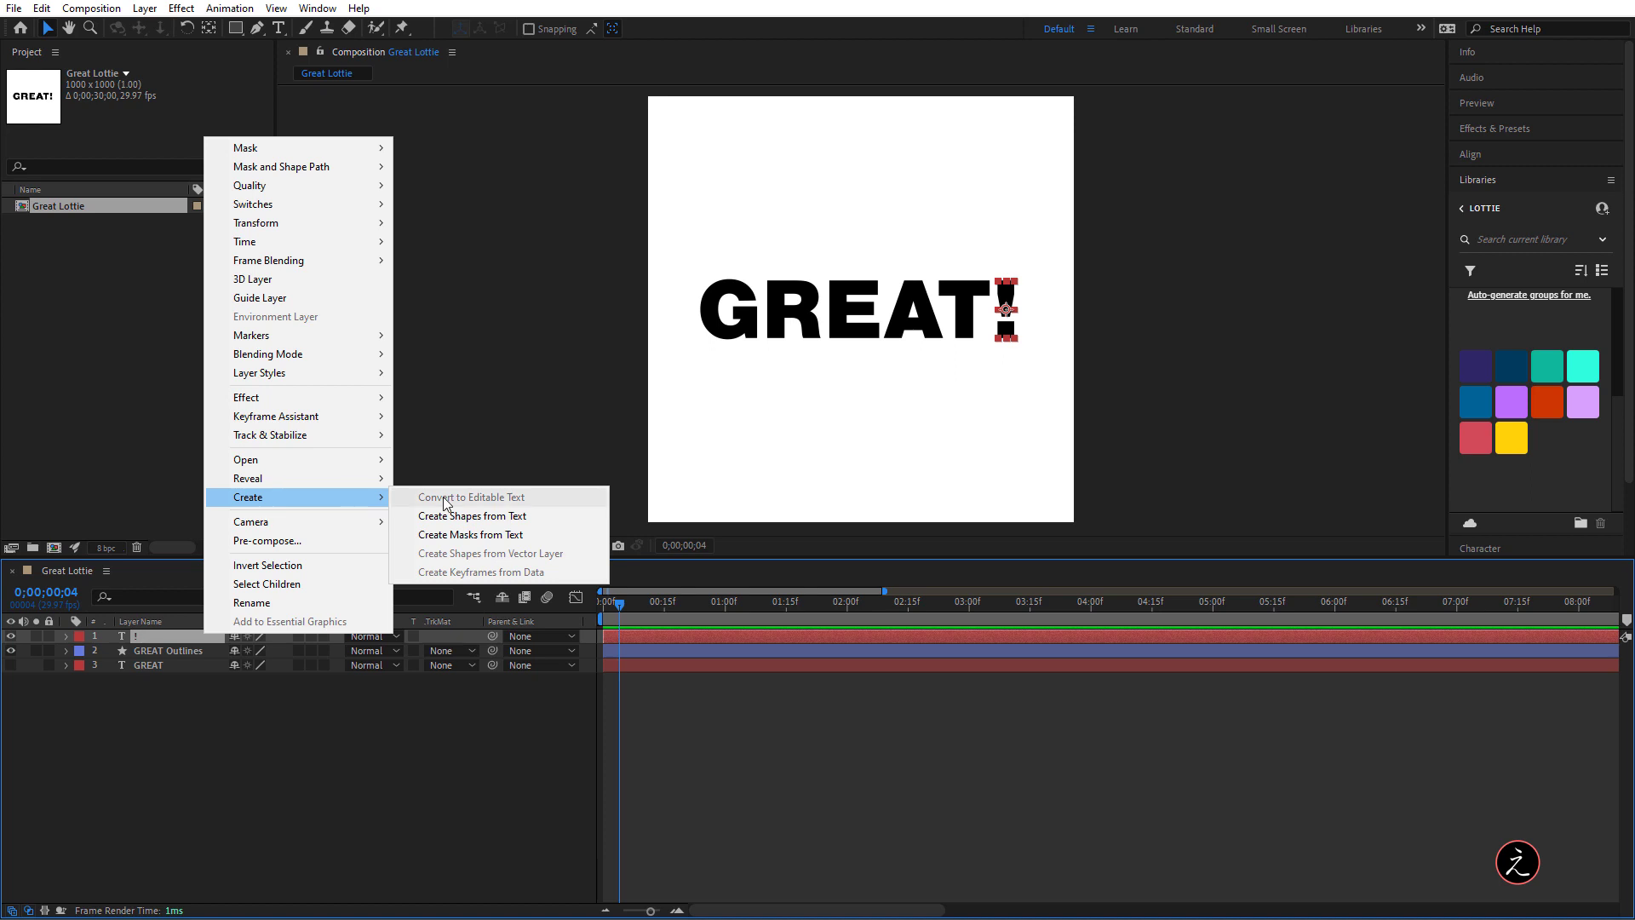
pyautogui.click(564, 514)
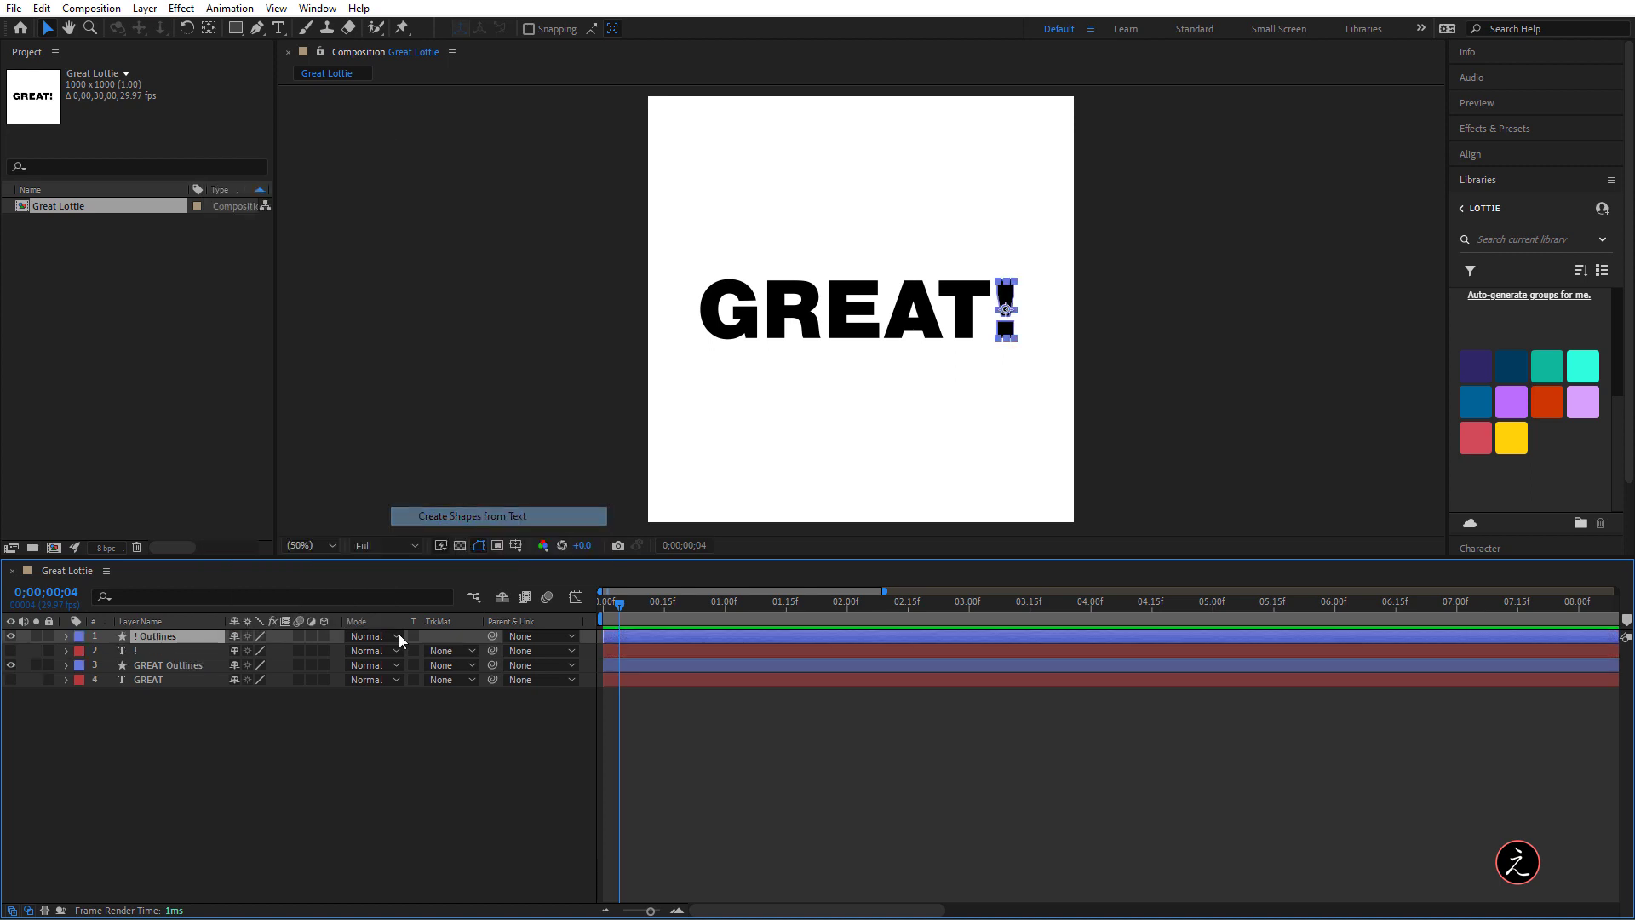
# Delete the original exclamation mark and GREAT text layers, keeping only their outline shape layers
pyautogui.click(177, 651)
pyautogui.press('Delete')
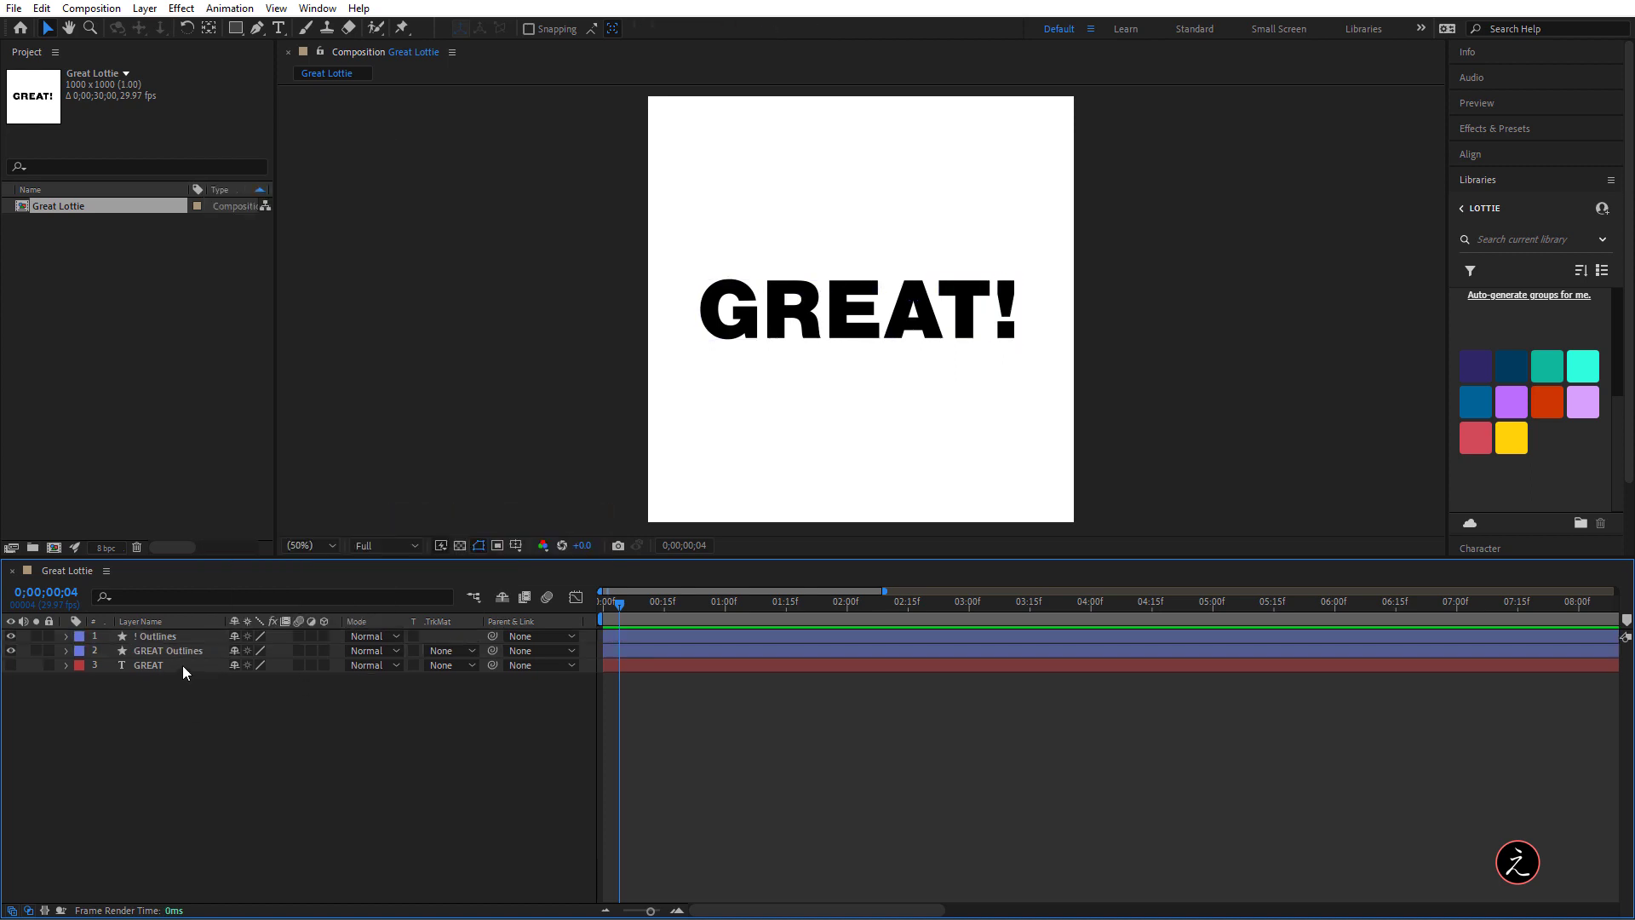
pyautogui.click(182, 666)
pyautogui.press('Delete')
# Rename the GREAT Outlines shape layer as GREAT
pyautogui.click(180, 652)
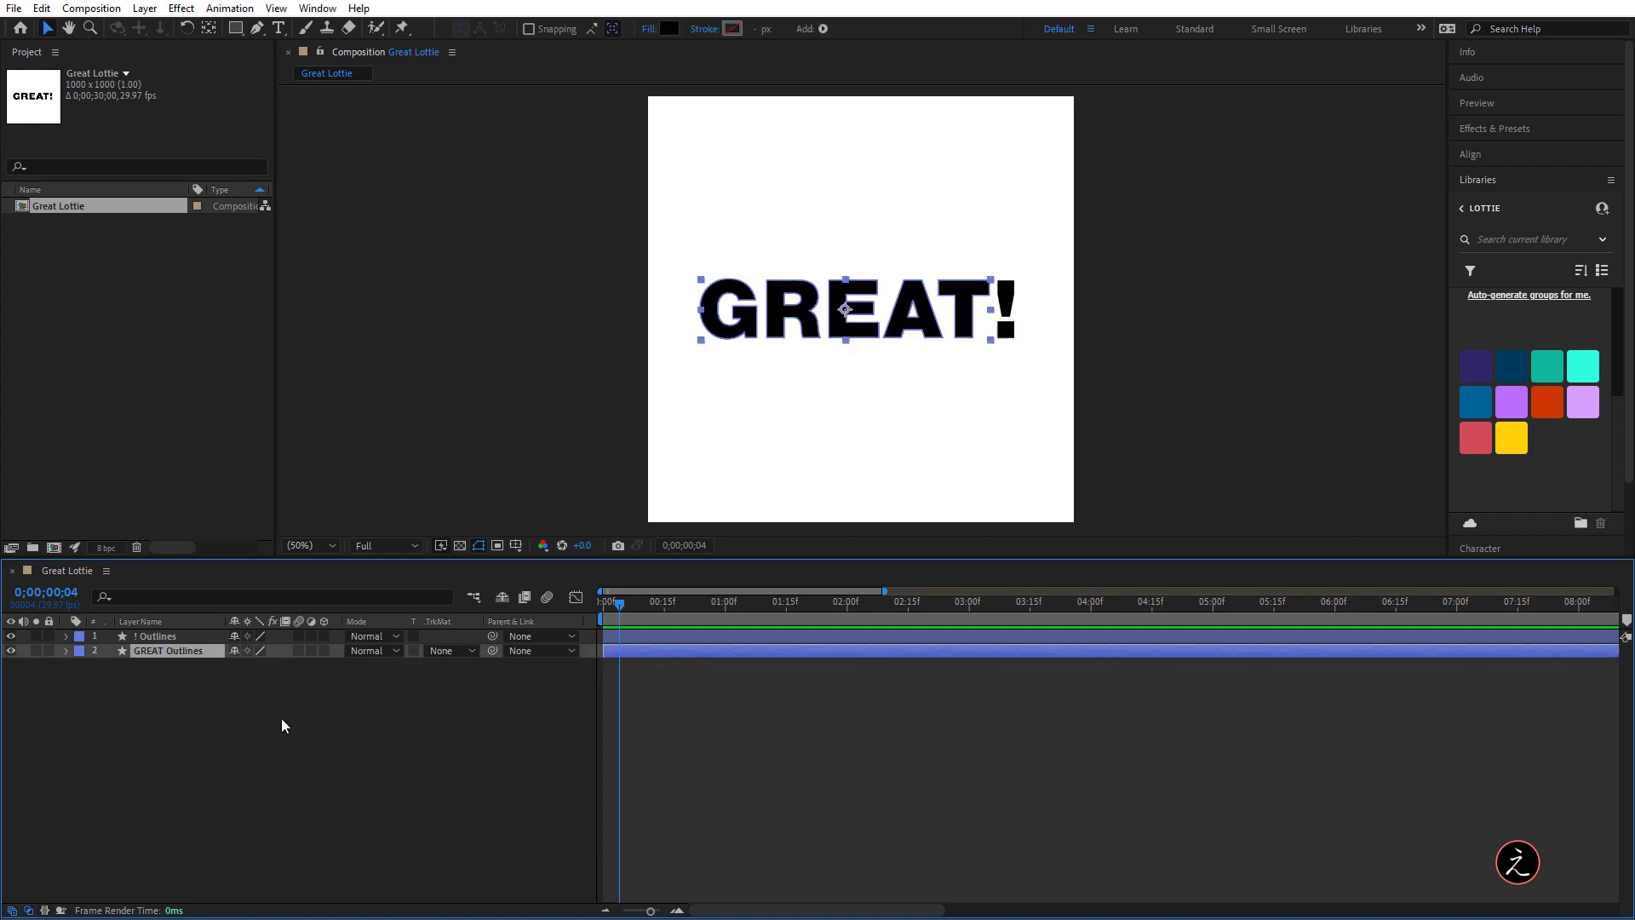
pyautogui.press('Return')
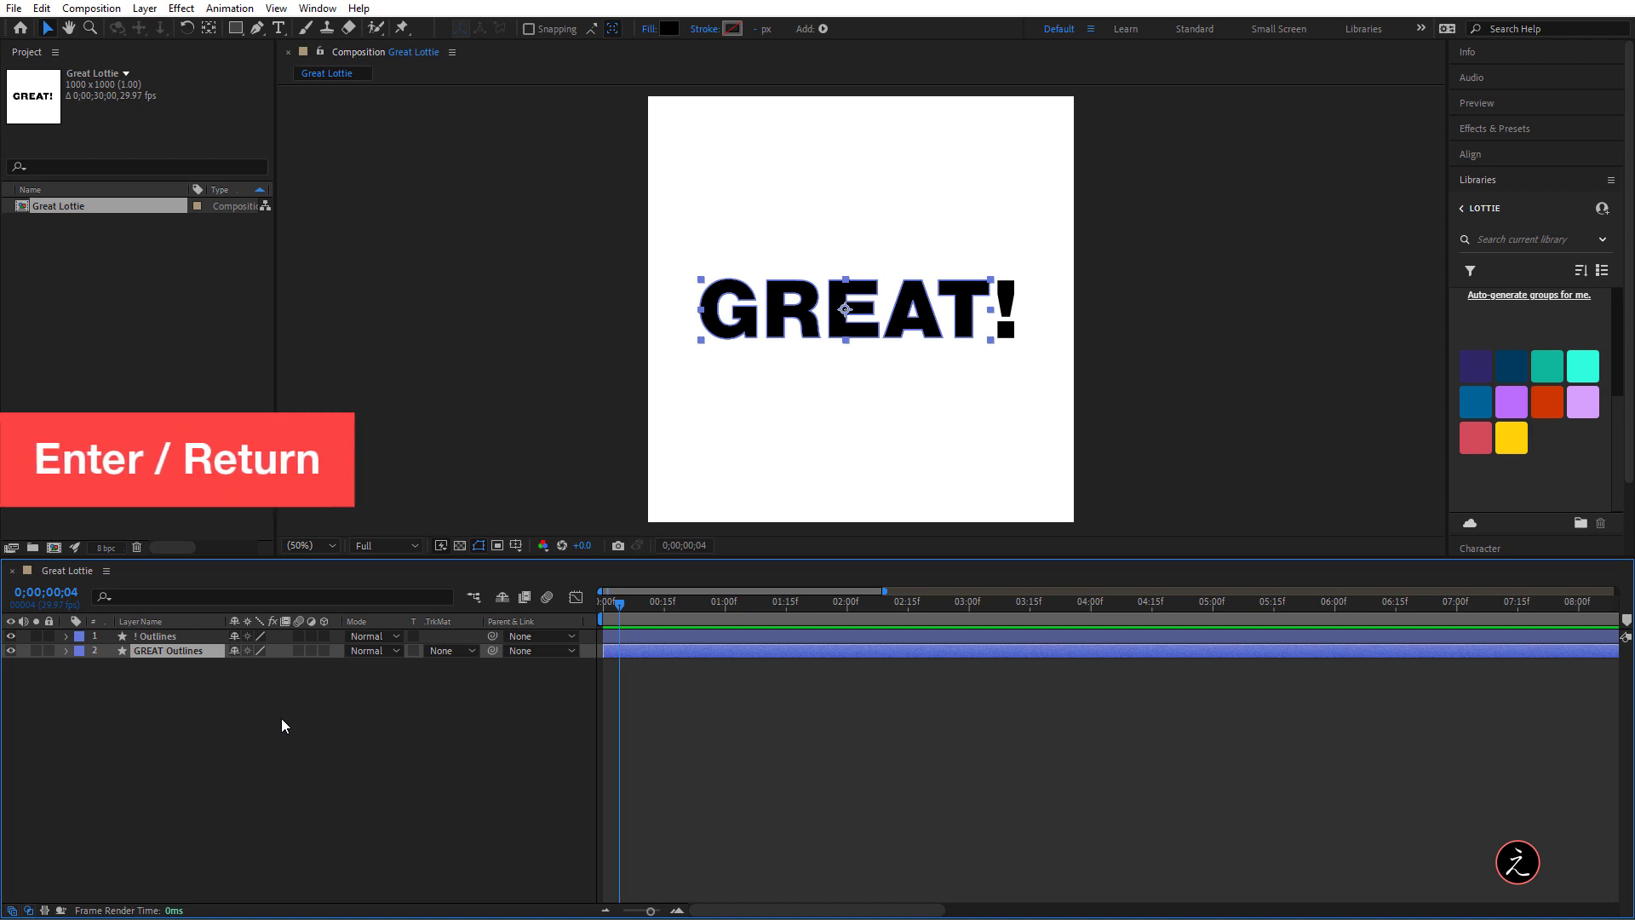
pyautogui.press('BackSpace')
pyautogui.press('BackSpace')
pyautogui.press('BackSpace')
pyautogui.press('BackSpace')
pyautogui.press('BackSpace')
pyautogui.press('BackSpace')
pyautogui.press('BackSpace')
pyautogui.press('BackSpace')
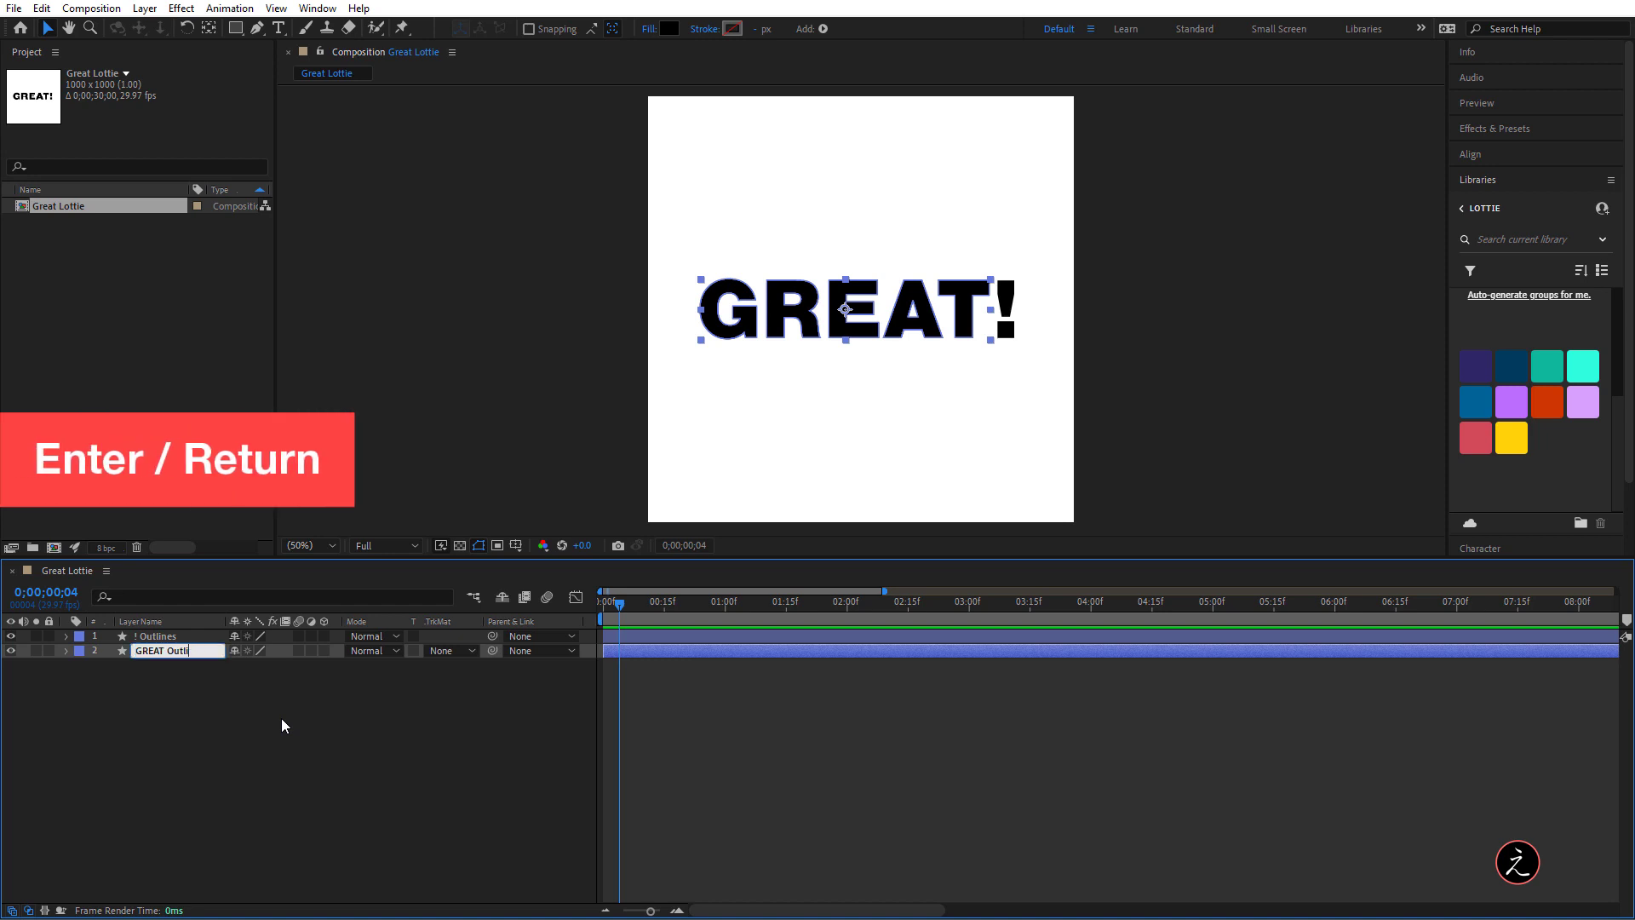
pyautogui.press('Return')
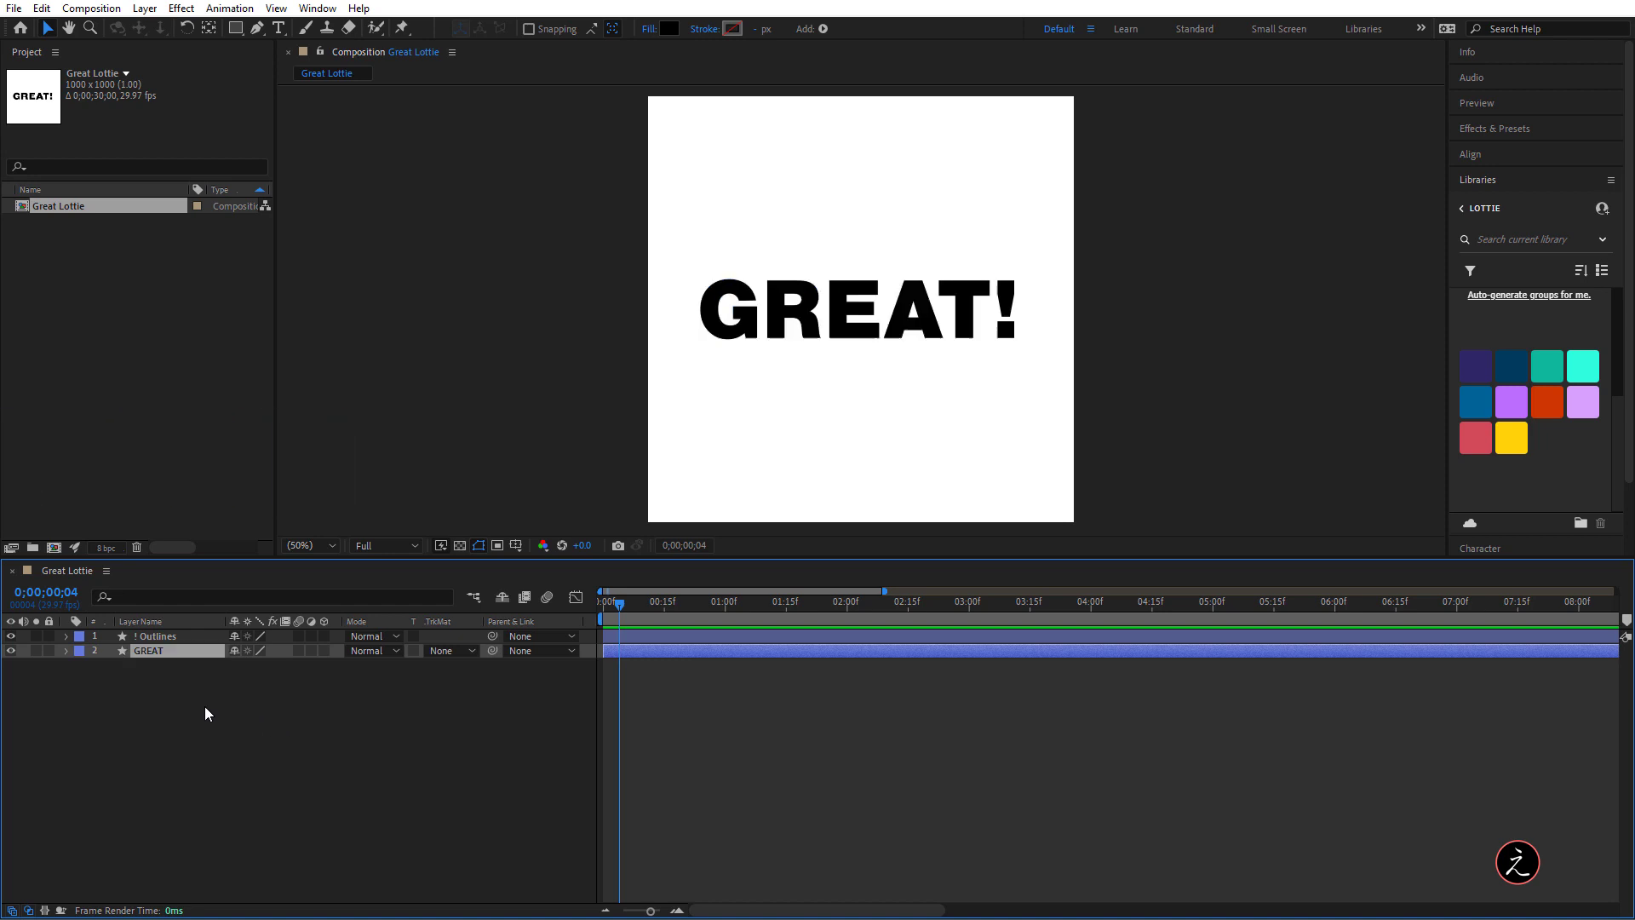
# Rename the exclamation mark's outlines layer as "!"
pyautogui.click(170, 639)
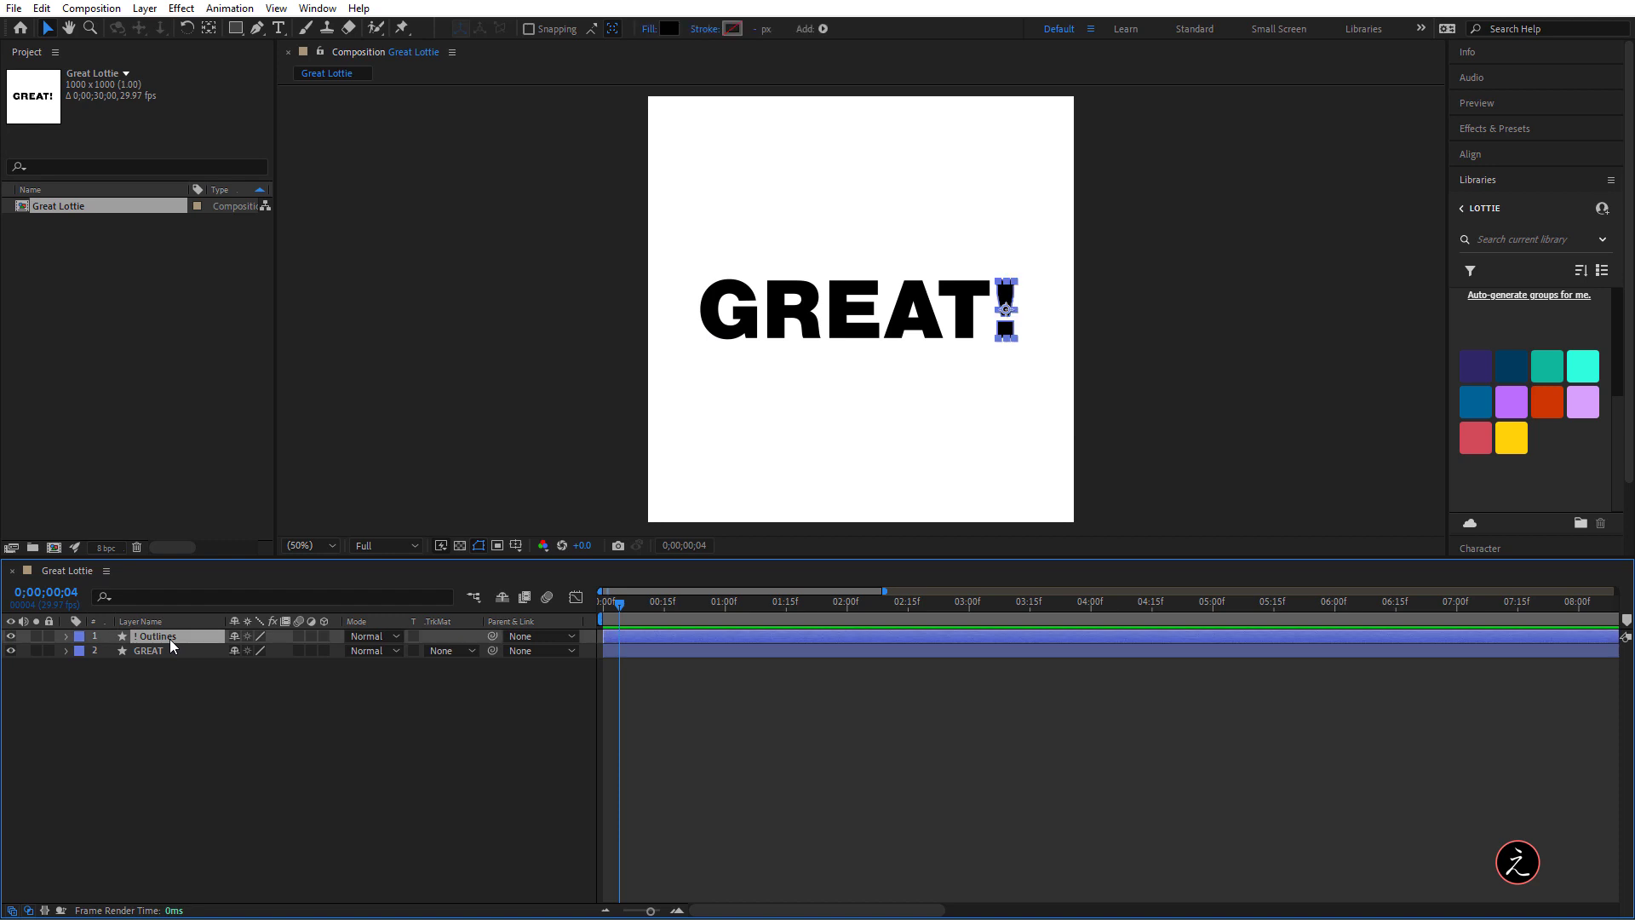
pyautogui.press('Return')
pyautogui.press('BackSpace')
pyautogui.press('BackSpace')
pyautogui.press('BackSpace')
pyautogui.press('BackSpace')
pyautogui.press('BackSpace')
pyautogui.press('BackSpace')
pyautogui.press('BackSpace')
pyautogui.press('BackSpace')
pyautogui.press('BackSpace')
pyautogui.click(170, 713)
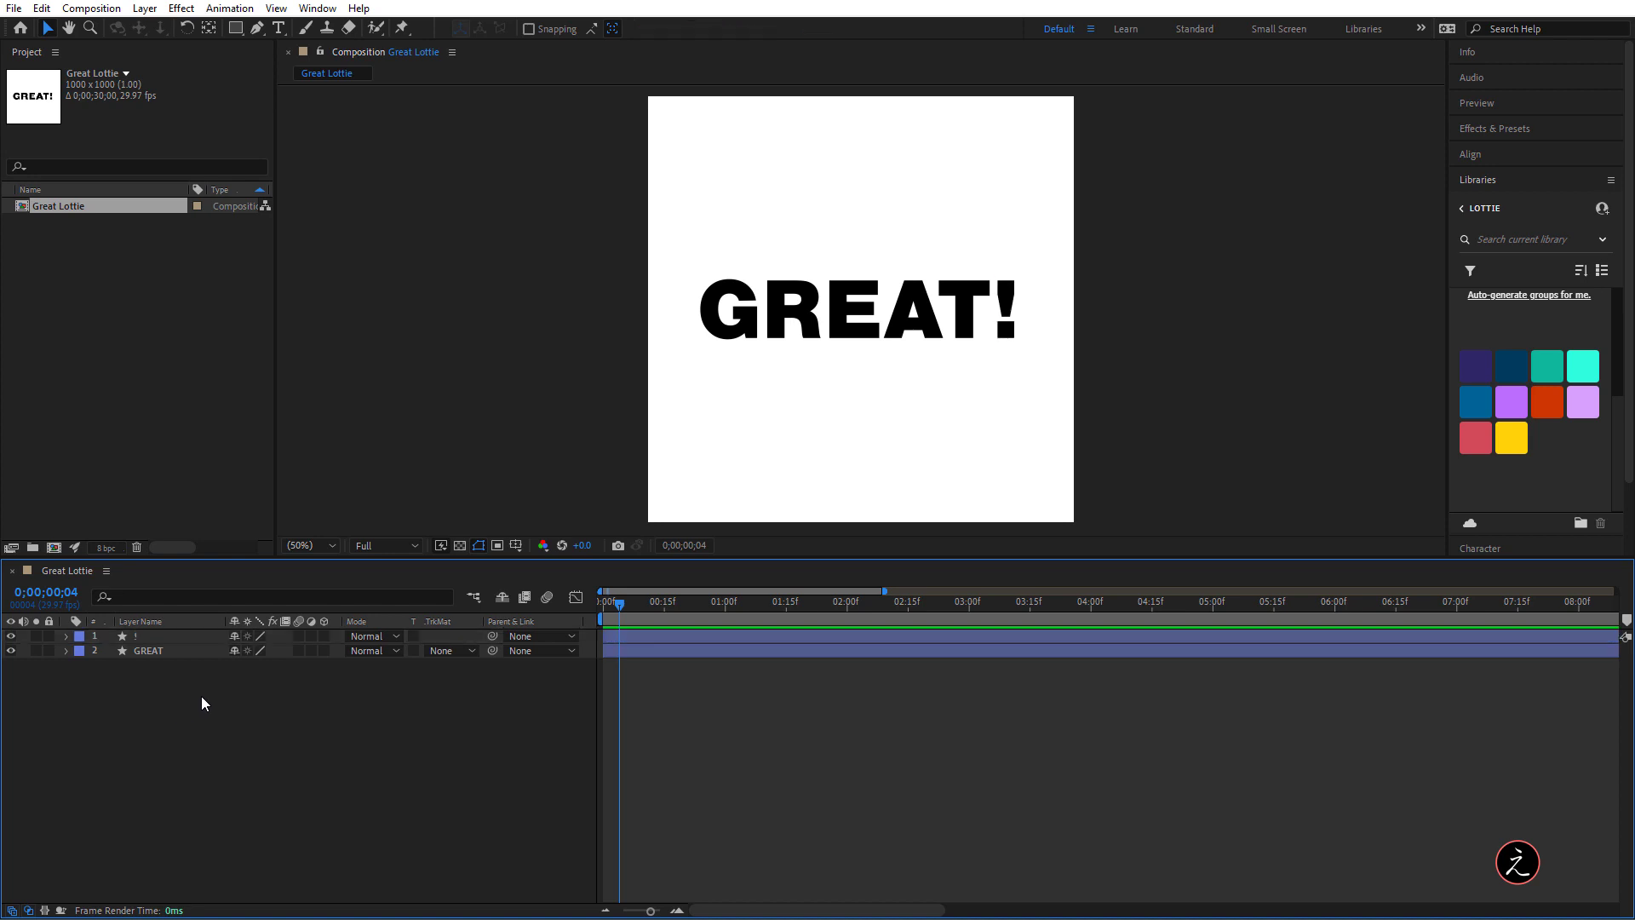
# Set the fill of the GREAT shape layer to None
pyautogui.click(174, 652)
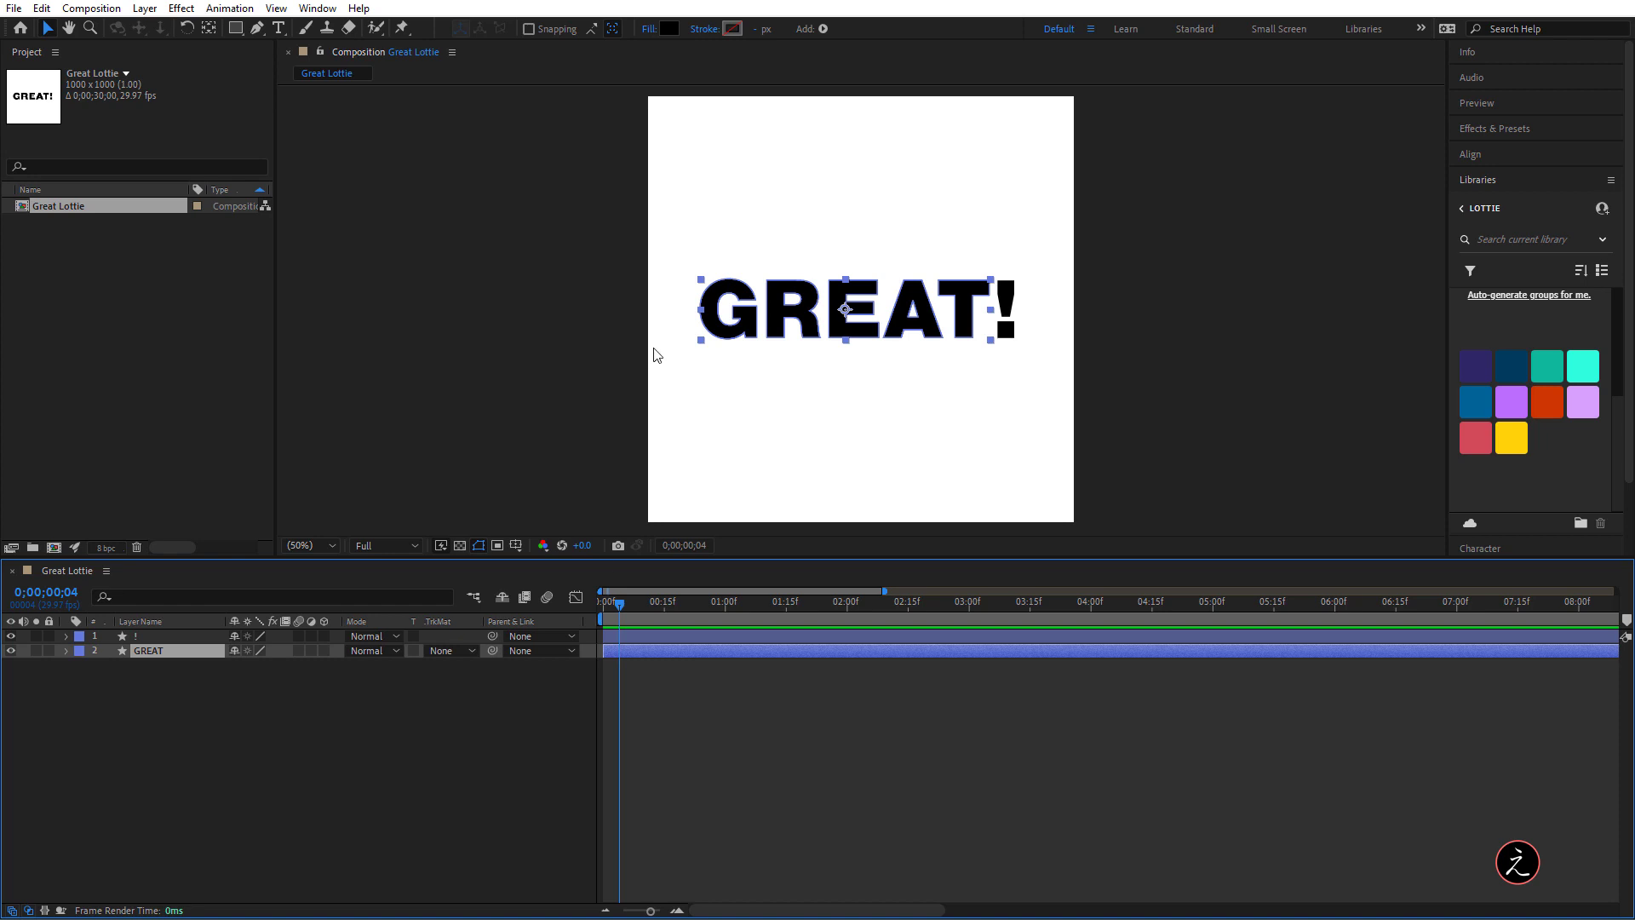
pyautogui.click(649, 28)
pyautogui.click(584, 228)
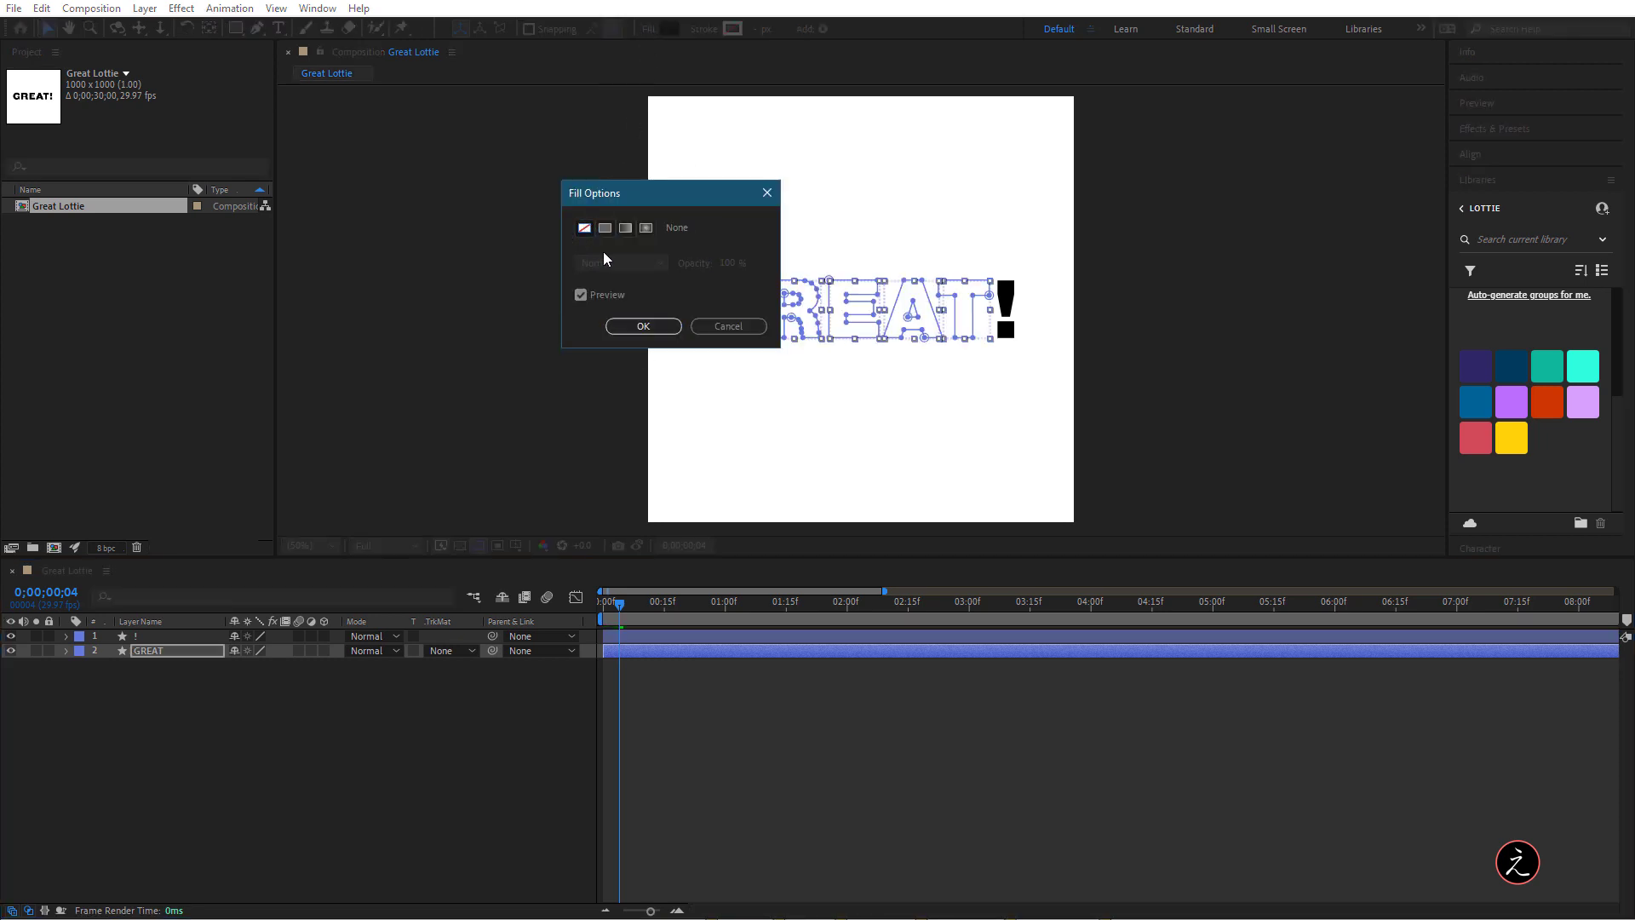
pyautogui.click(643, 327)
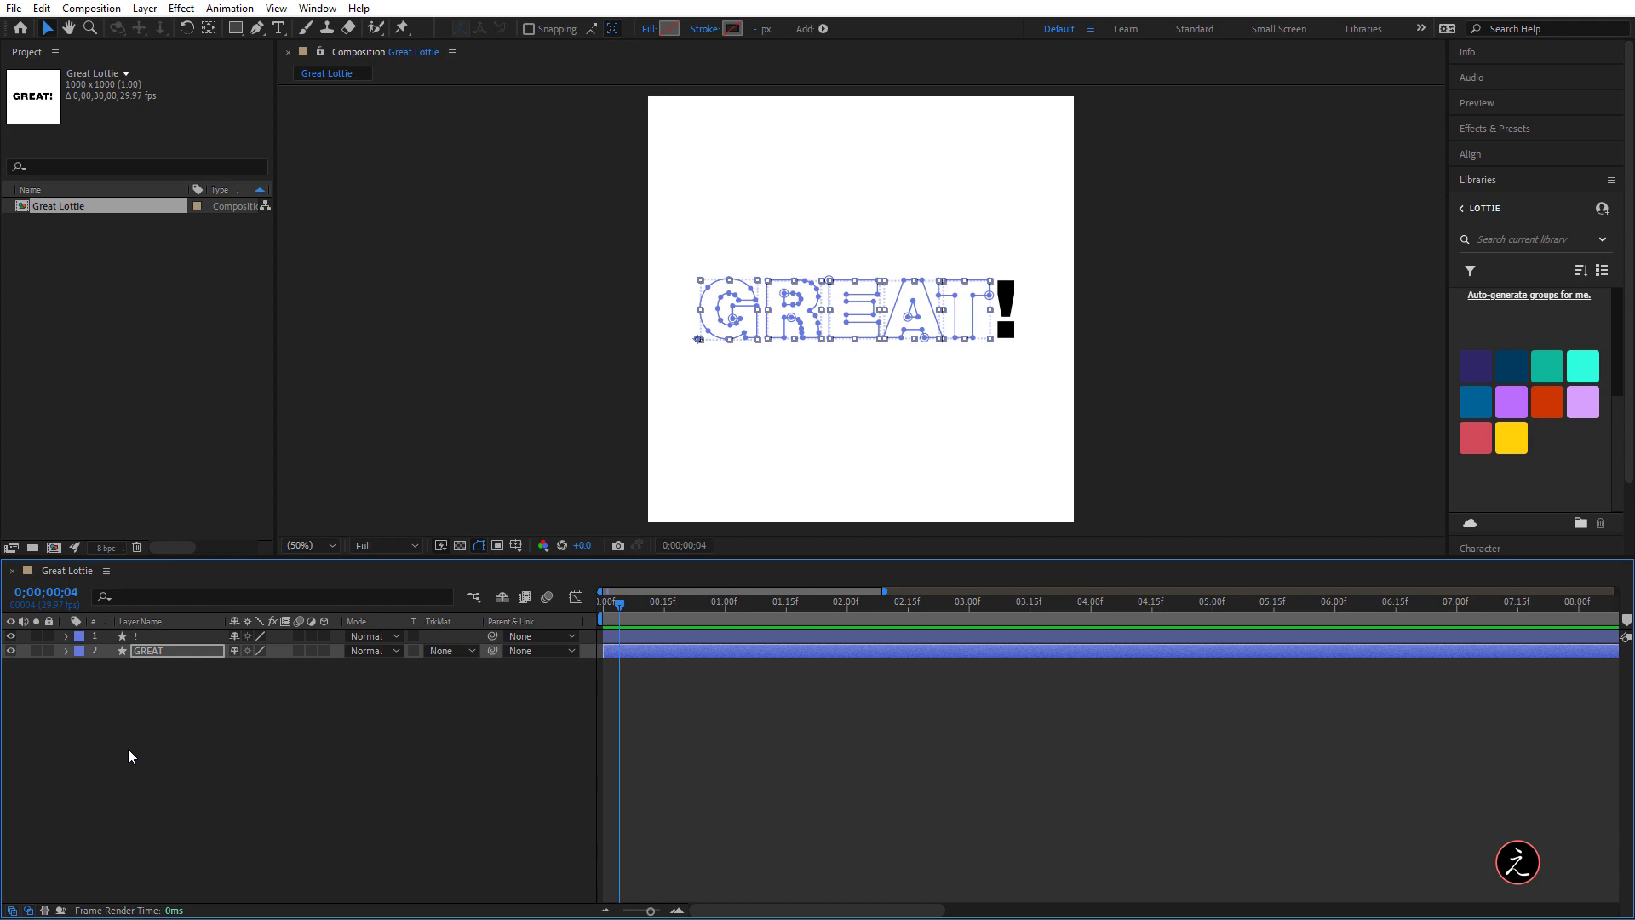
# Add one shared stroke to the GREAT layer's contents and sample its color from the orange-red LOTTIE library swatch
pyautogui.click(66, 650)
pyautogui.click(157, 649)
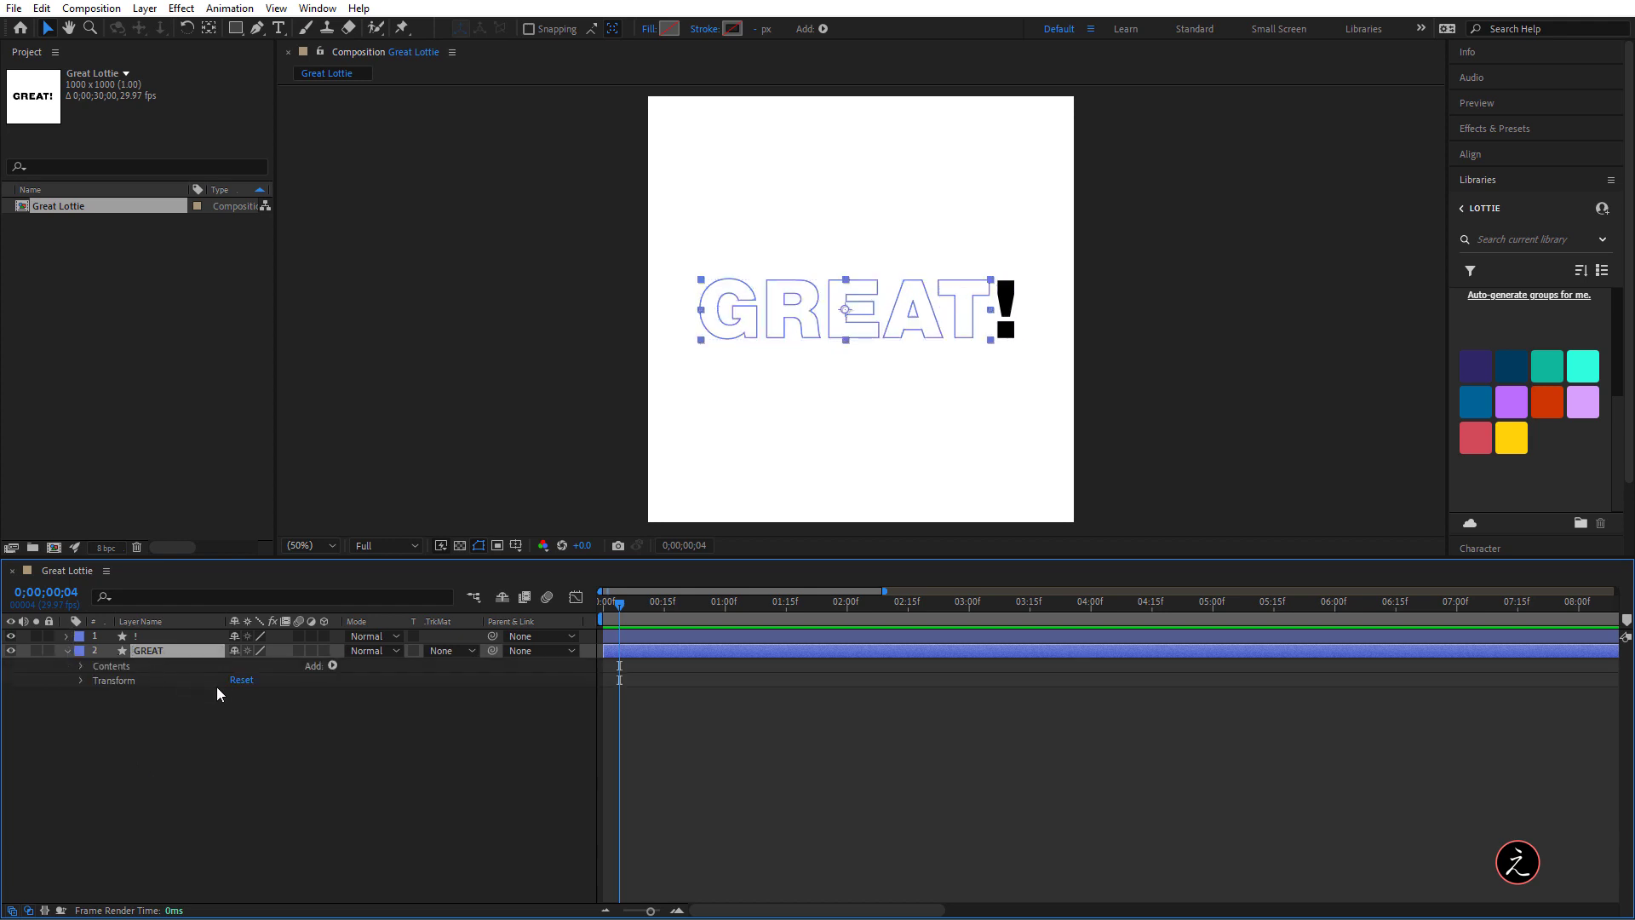
pyautogui.click(333, 665)
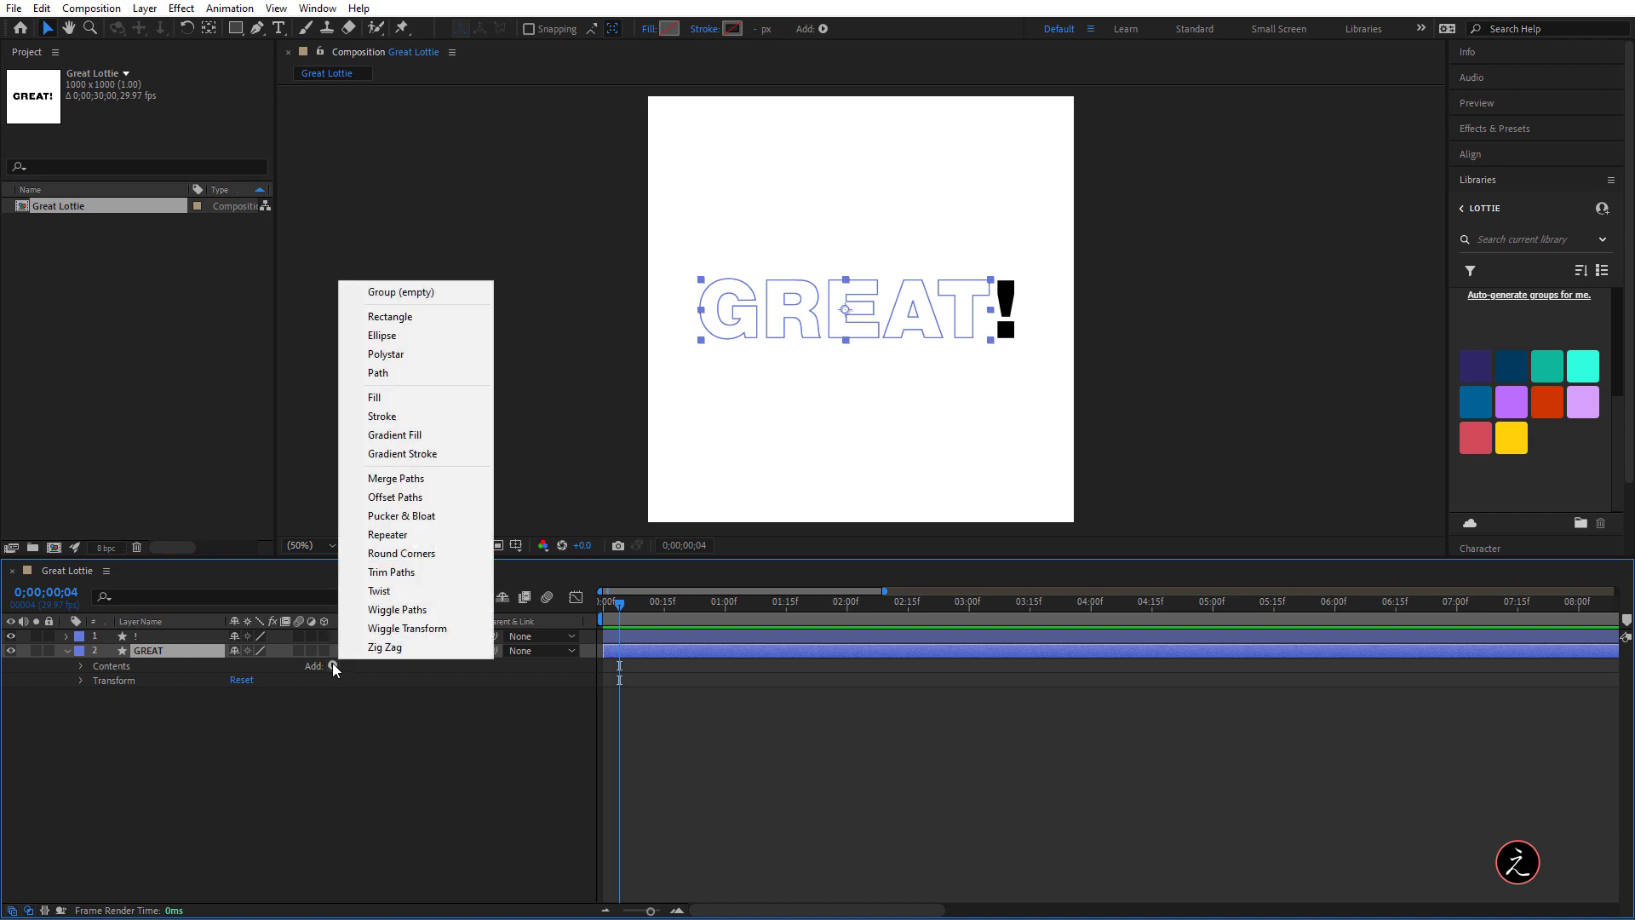
pyautogui.click(443, 418)
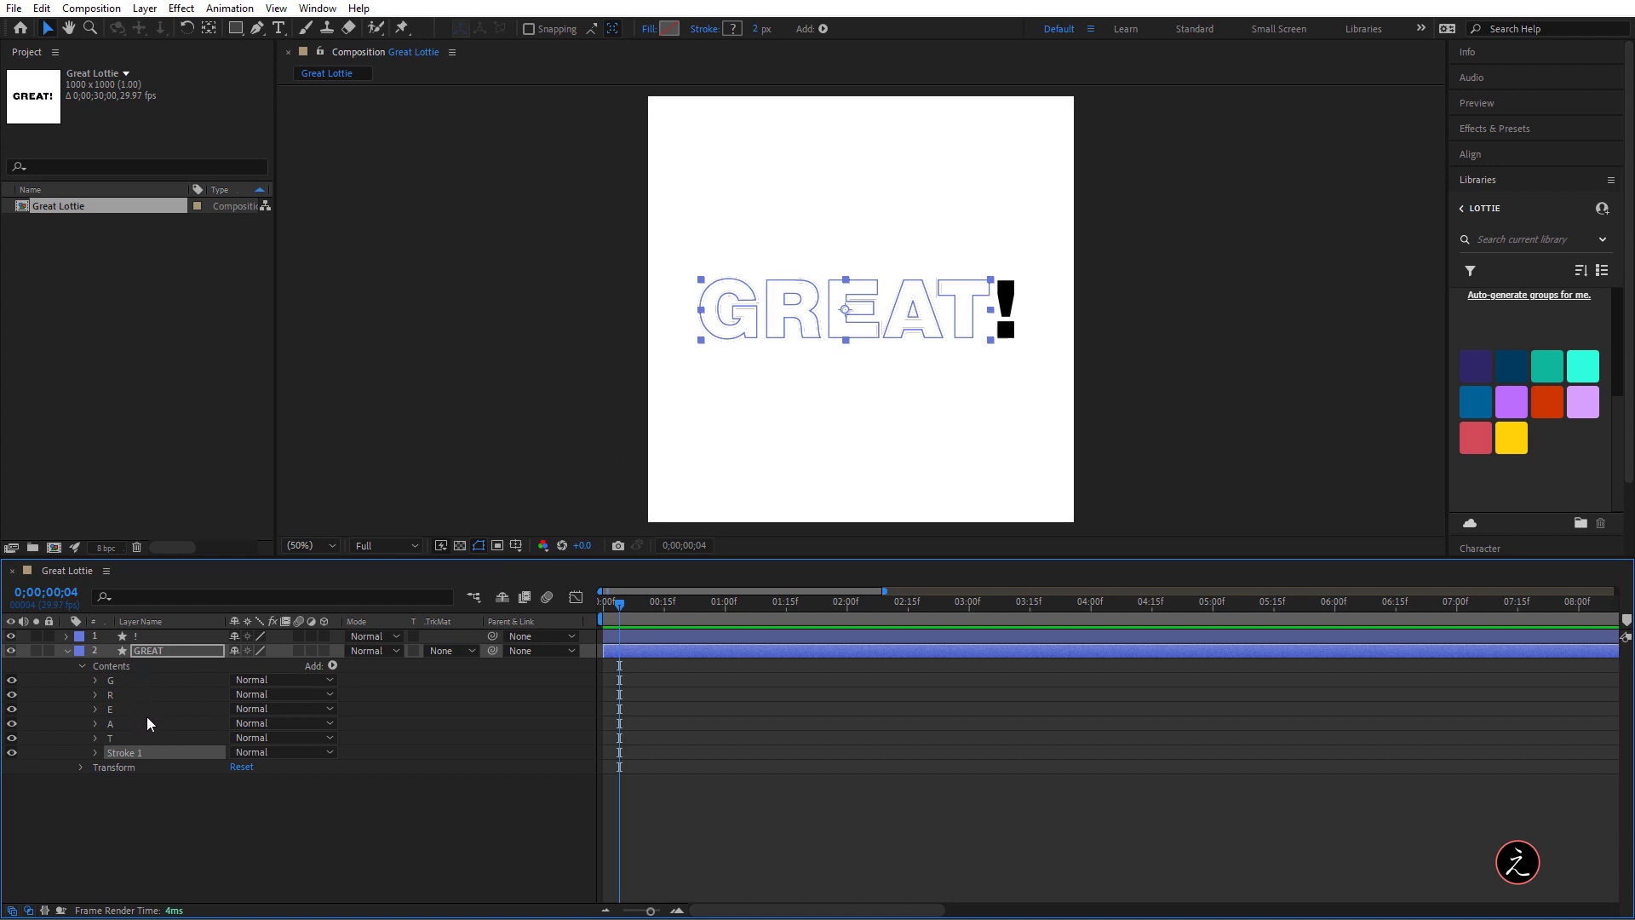
pyautogui.click(94, 753)
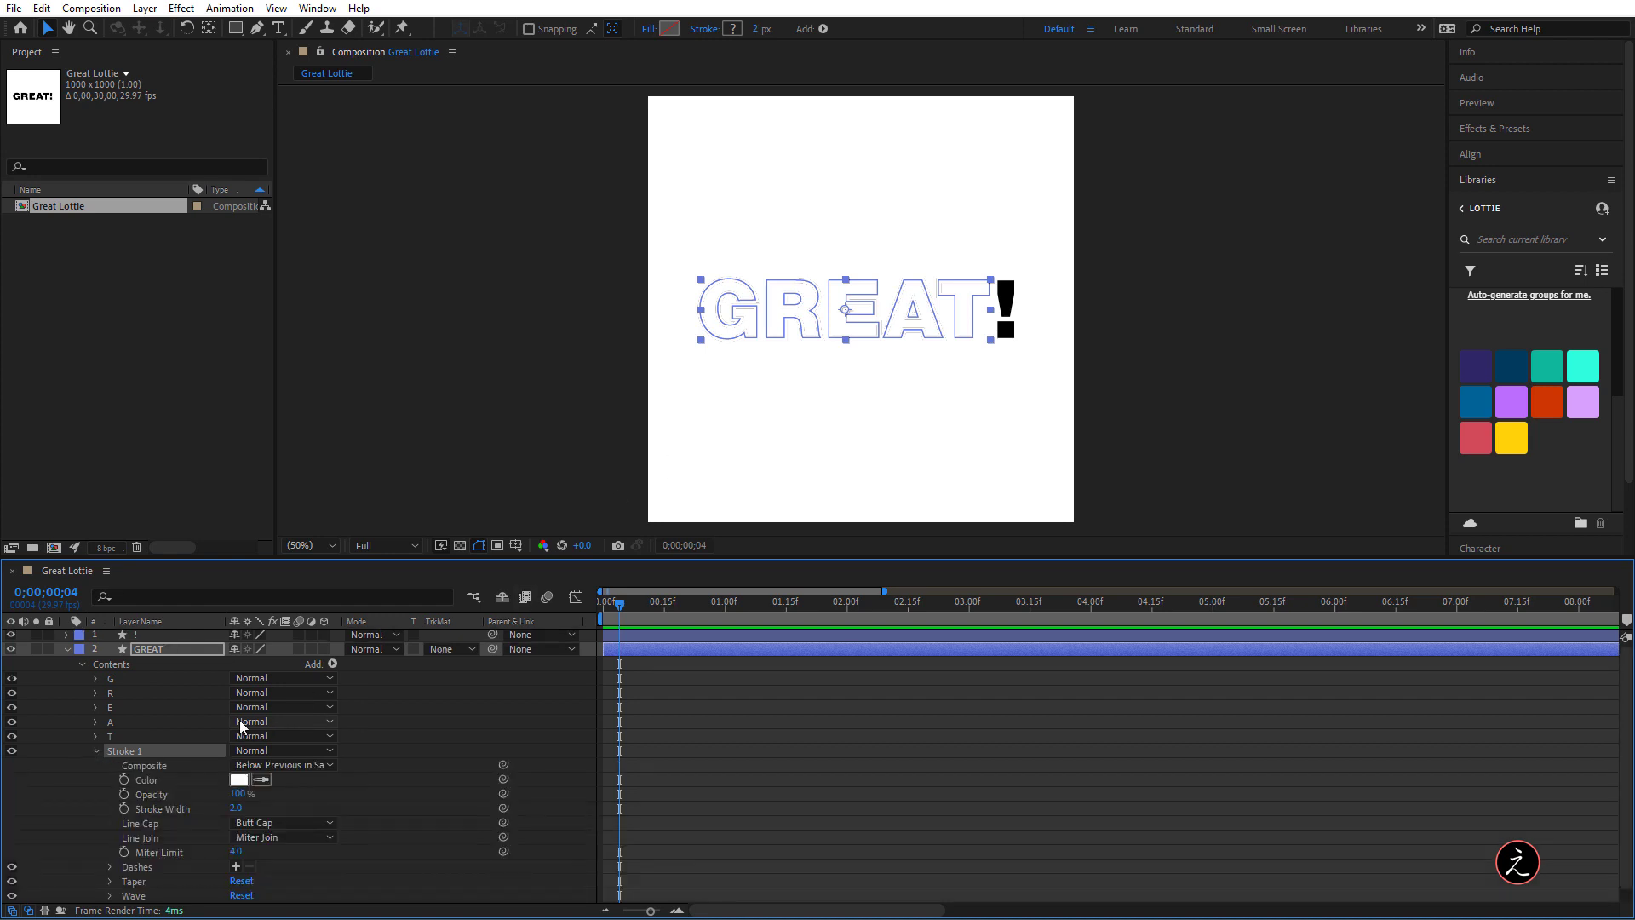
pyautogui.click(262, 780)
pyautogui.click(1548, 402)
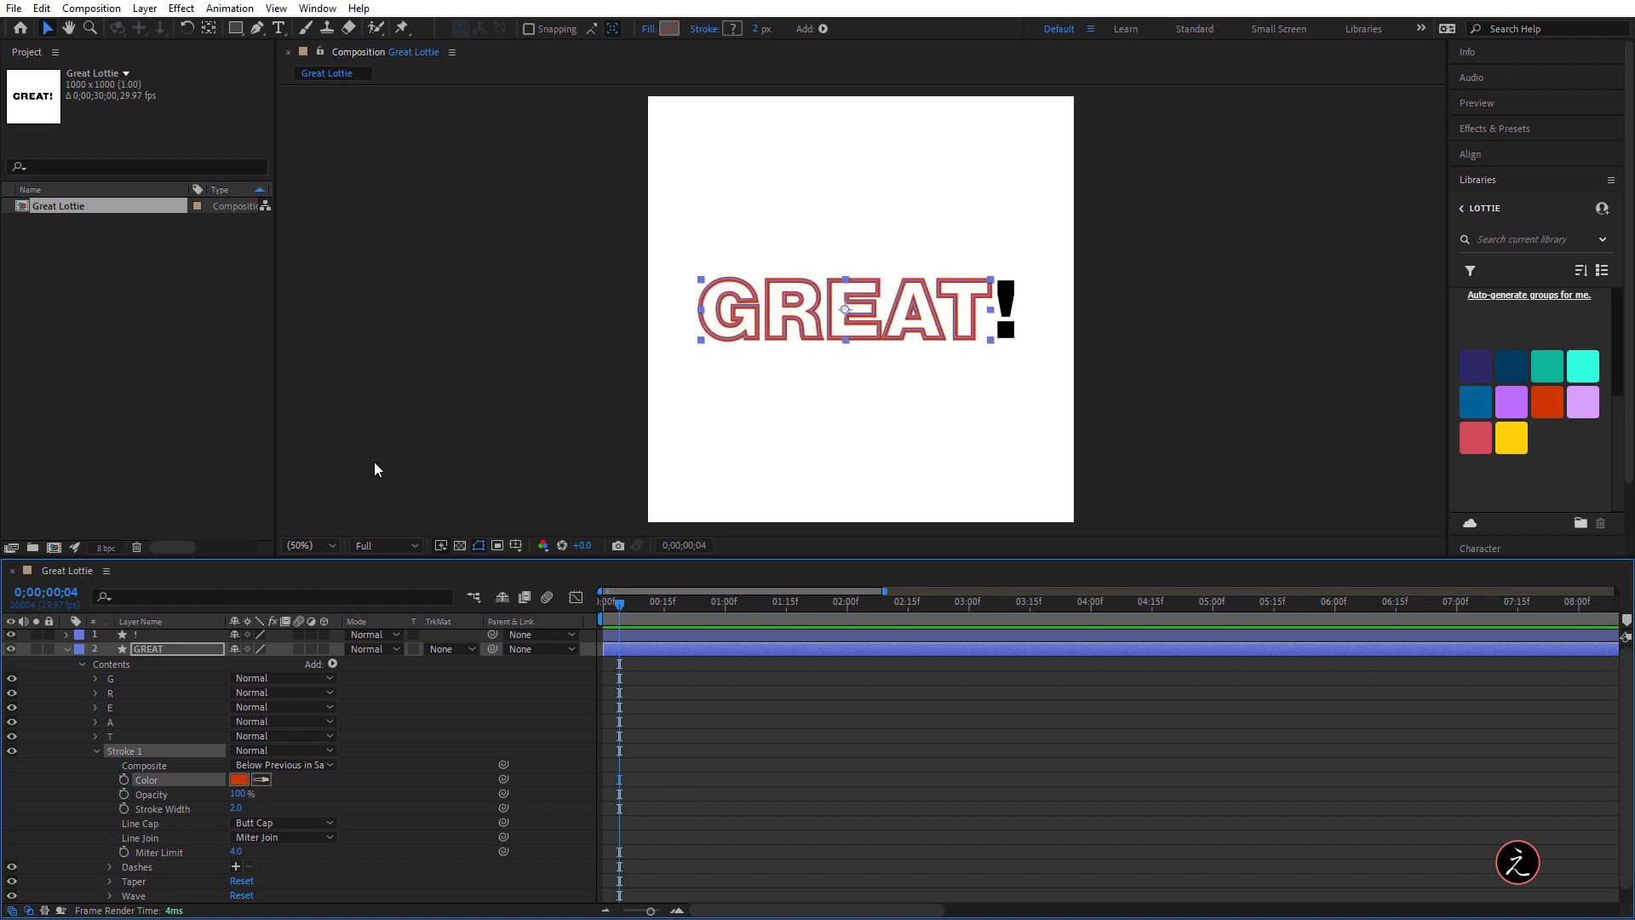
# Set the GREAT layer's stroke width to 1 and its line join to Round Join
pyautogui.click(235, 807)
pyautogui.write('1')
pyautogui.press('Return')
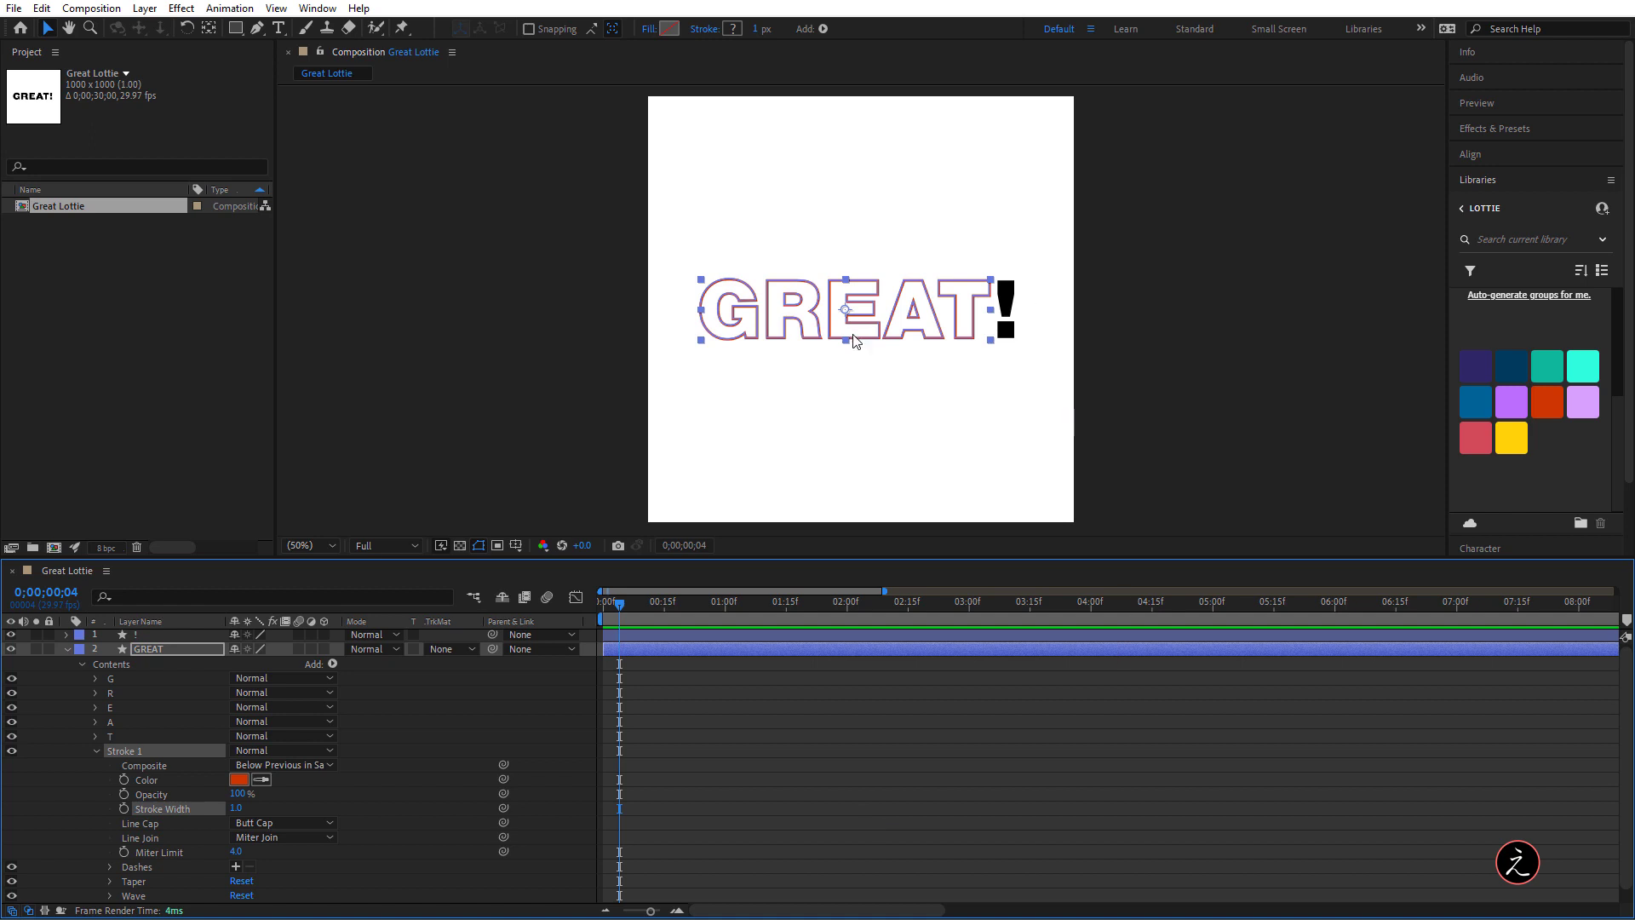
pyautogui.scroll(5, 850, 337)
pyautogui.scroll(-2, 850, 342)
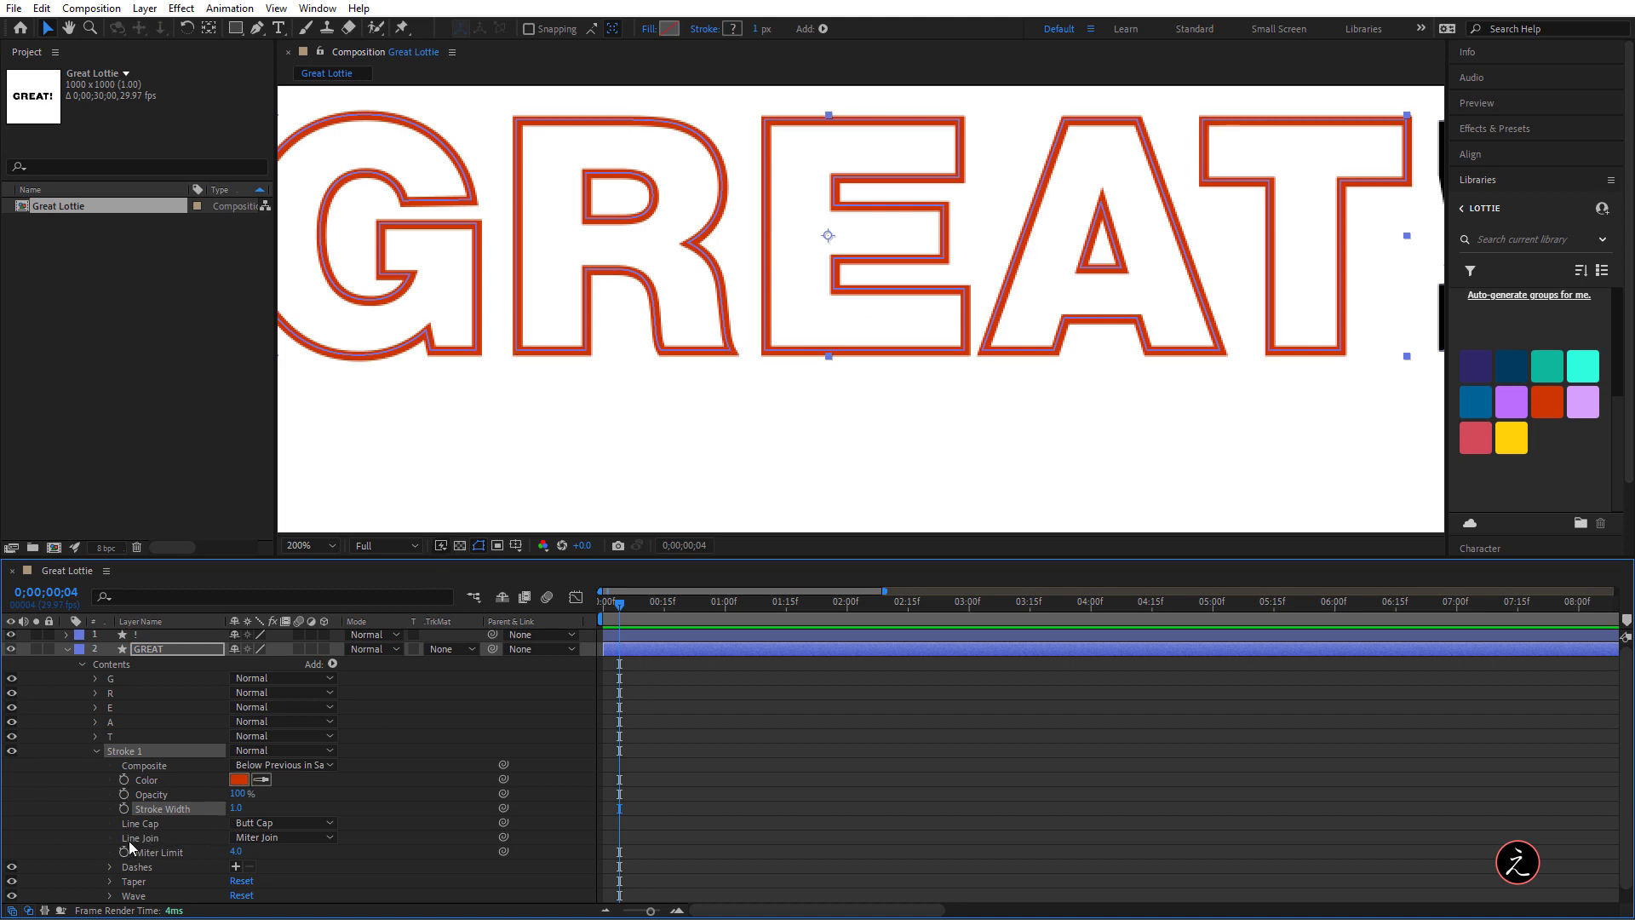
pyautogui.click(293, 838)
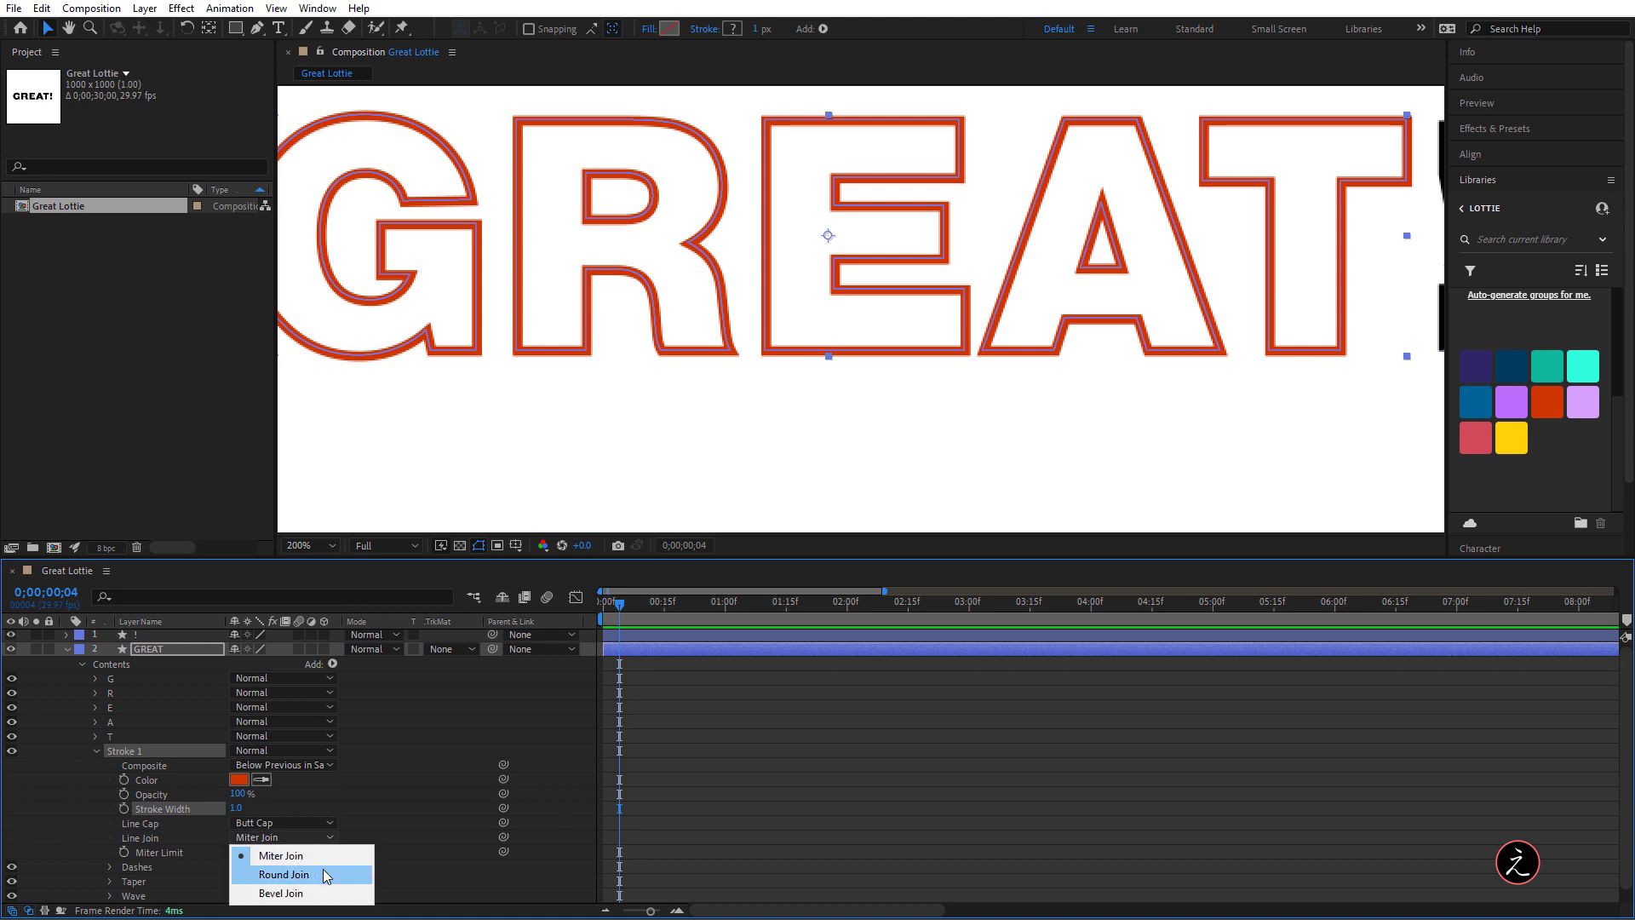
pyautogui.click(324, 874)
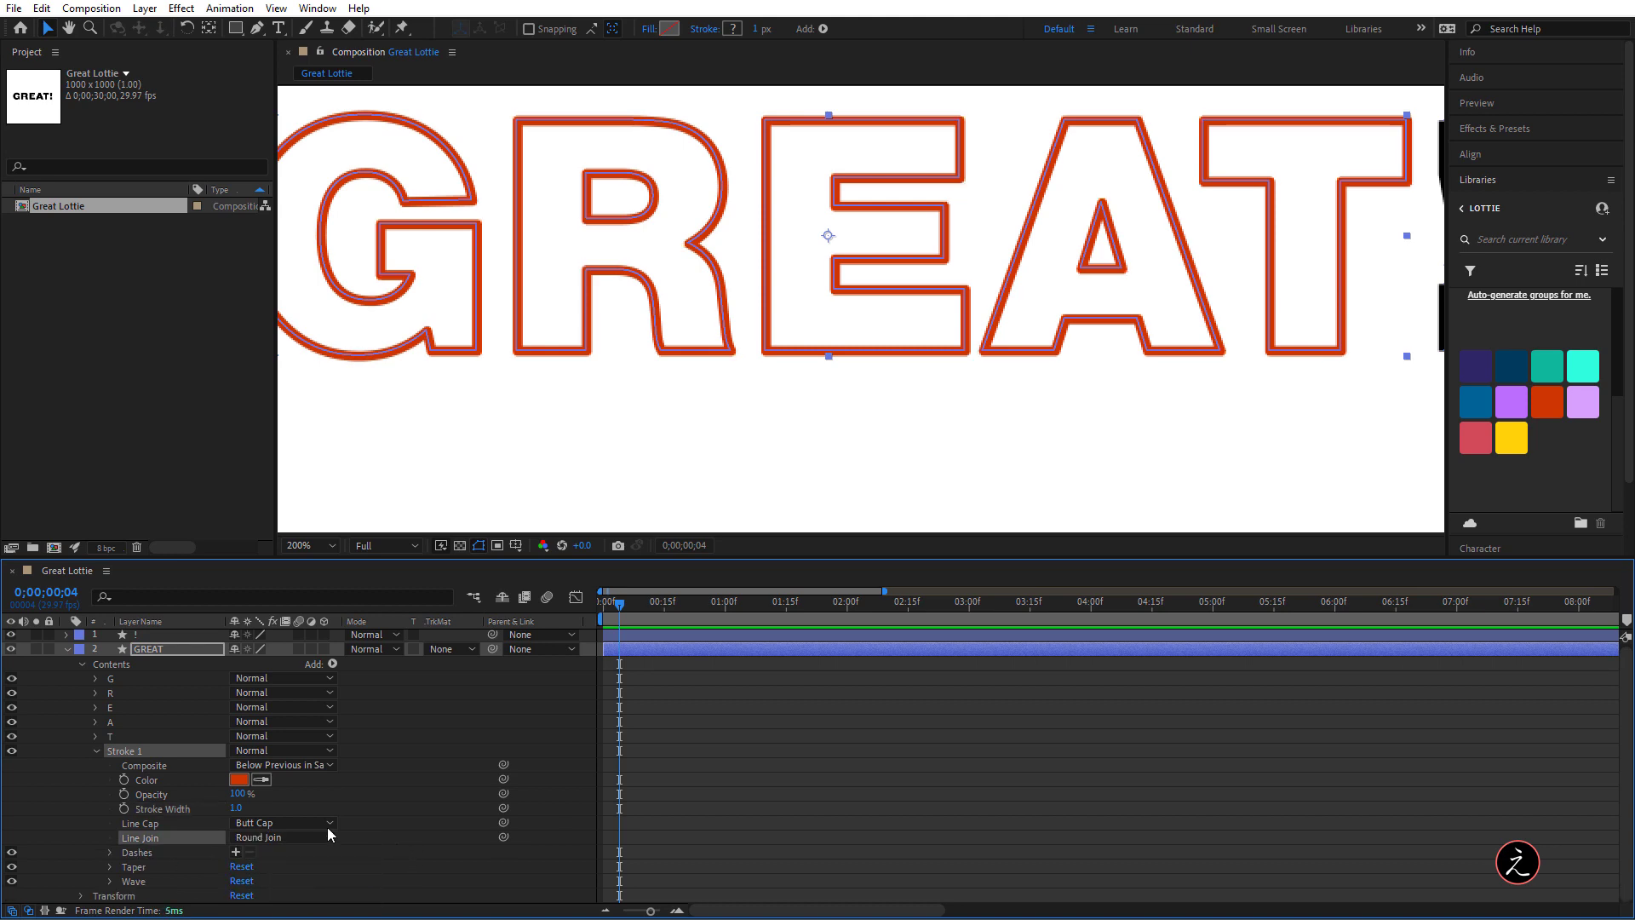
pyautogui.click(94, 751)
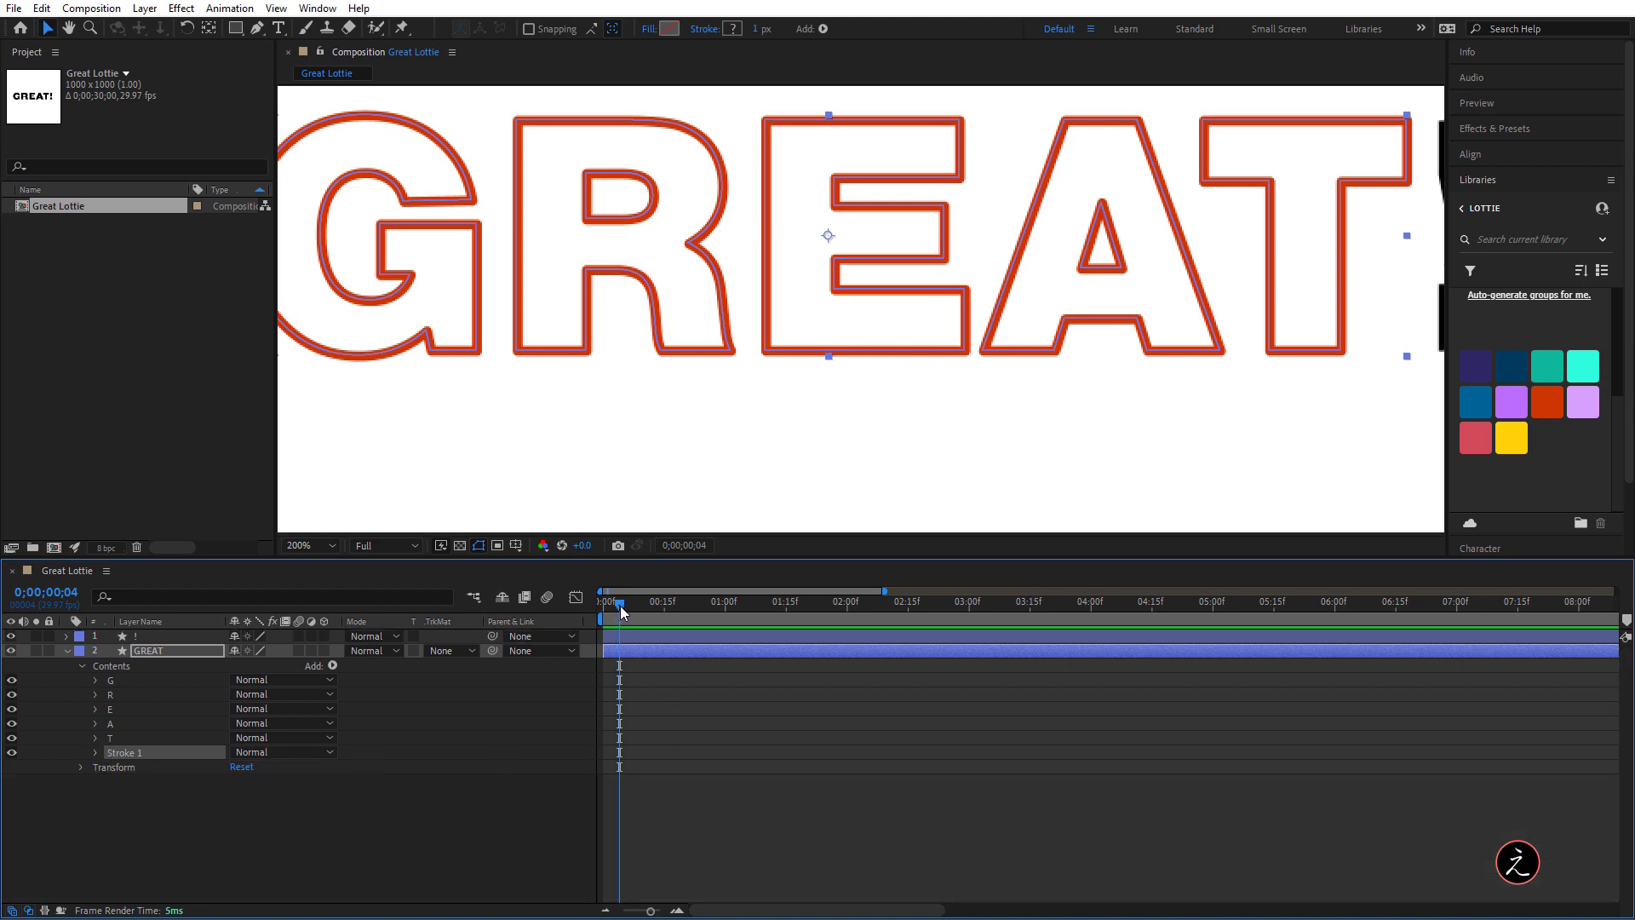
# Add Trim Paths to the GREAT layer's contents and reveal its Start, End and Offset properties
pyautogui.click(749, 399)
pyautogui.hotkey('shift', '/')
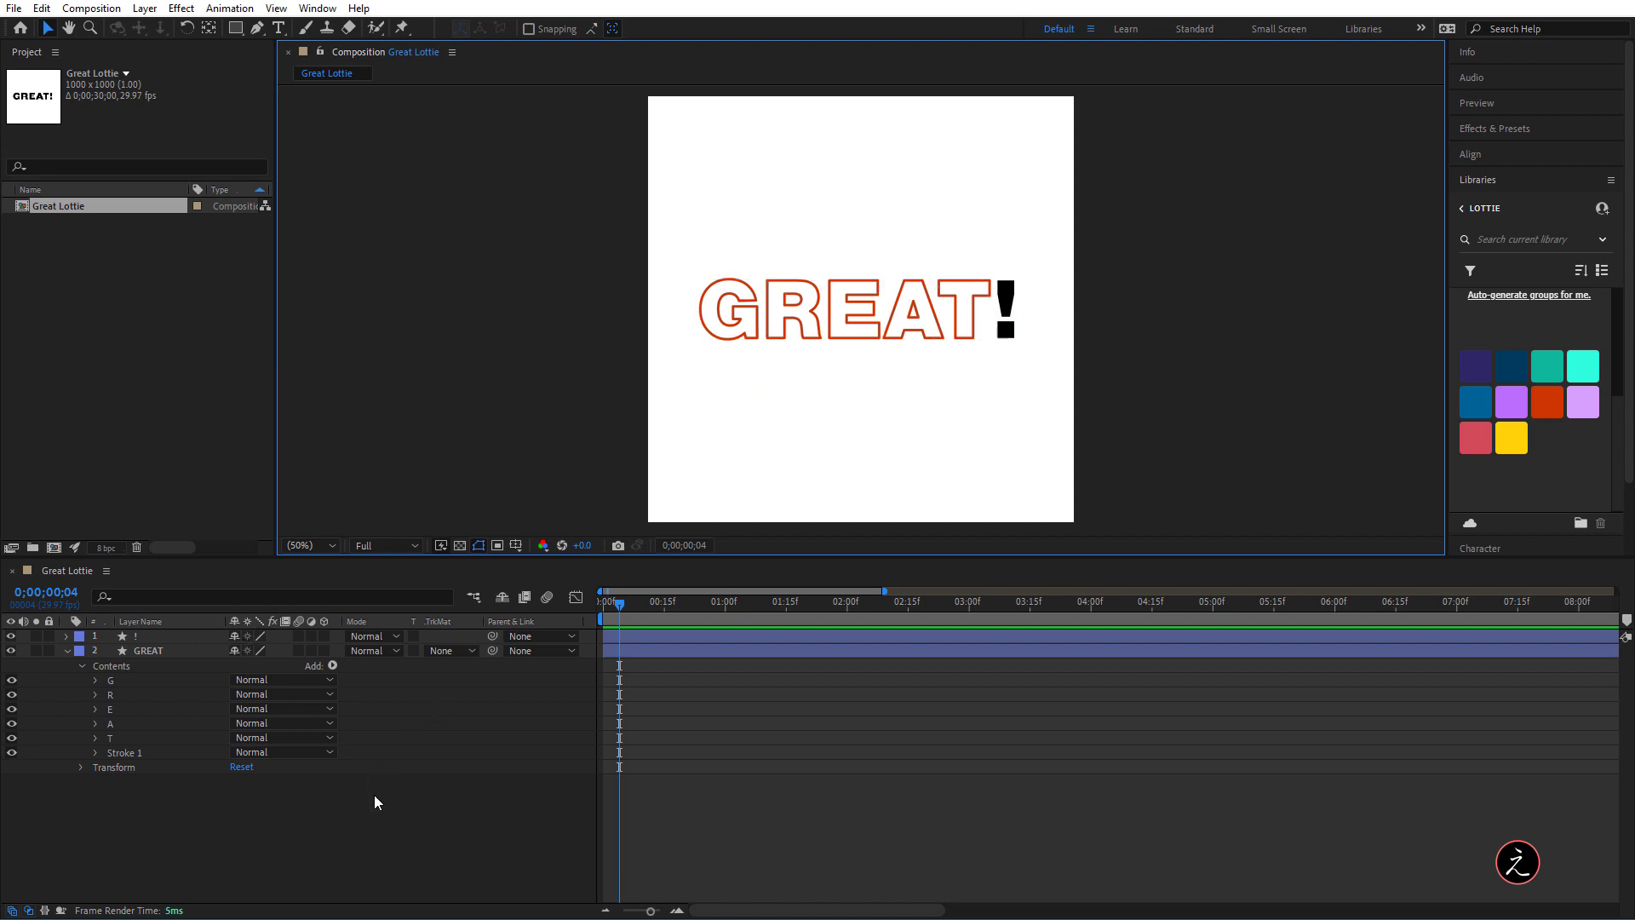
pyautogui.click(332, 666)
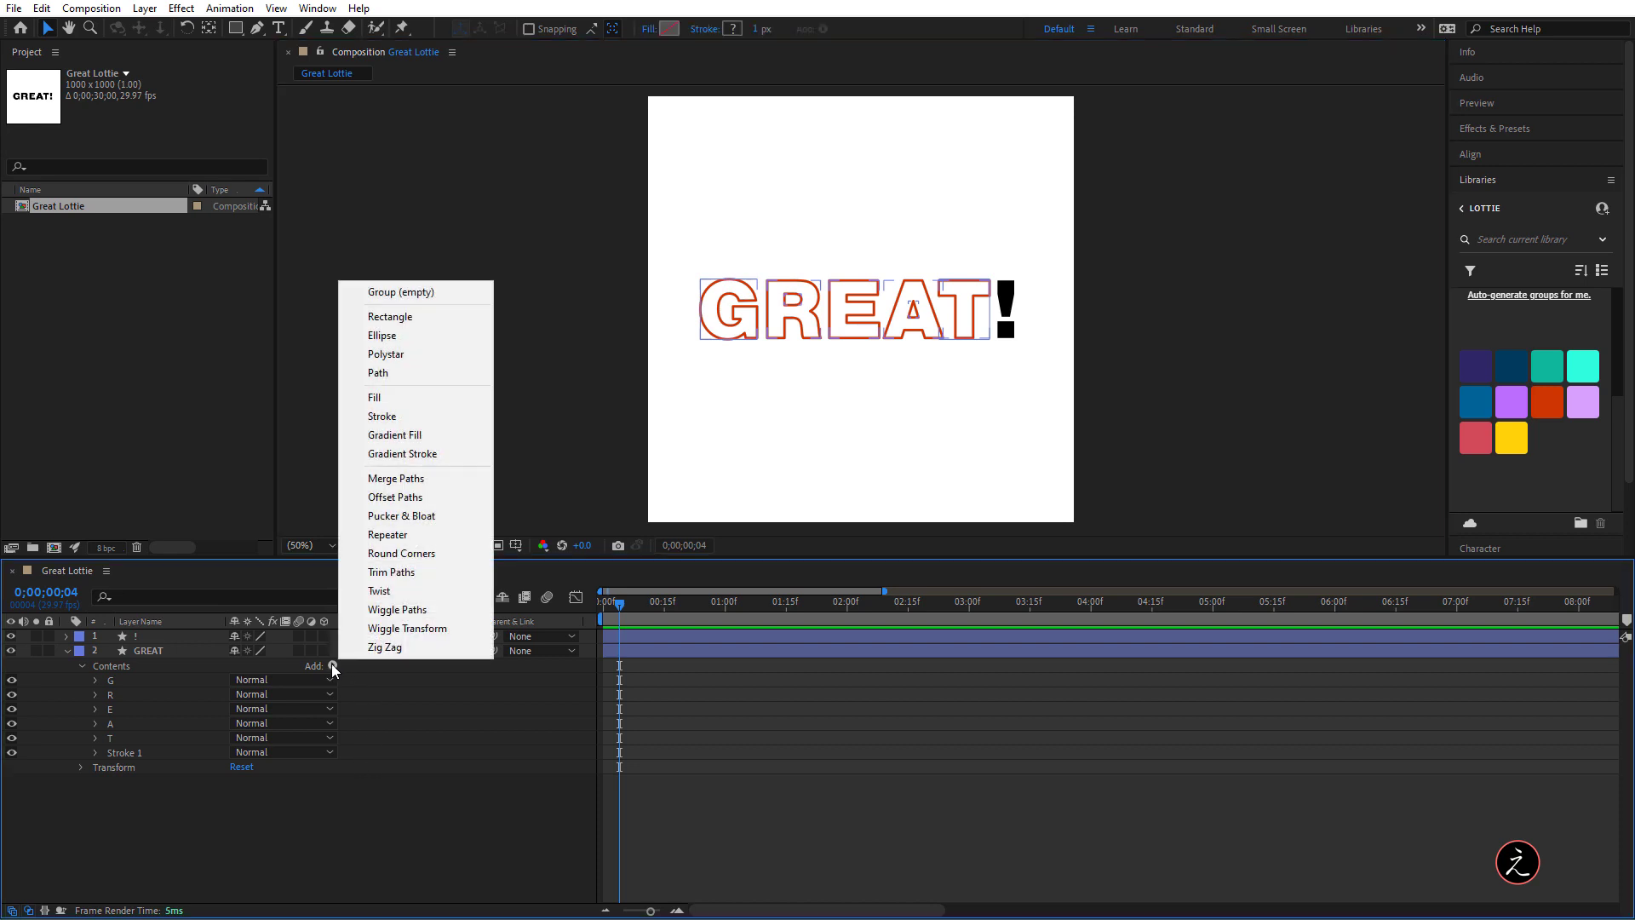
pyautogui.click(448, 571)
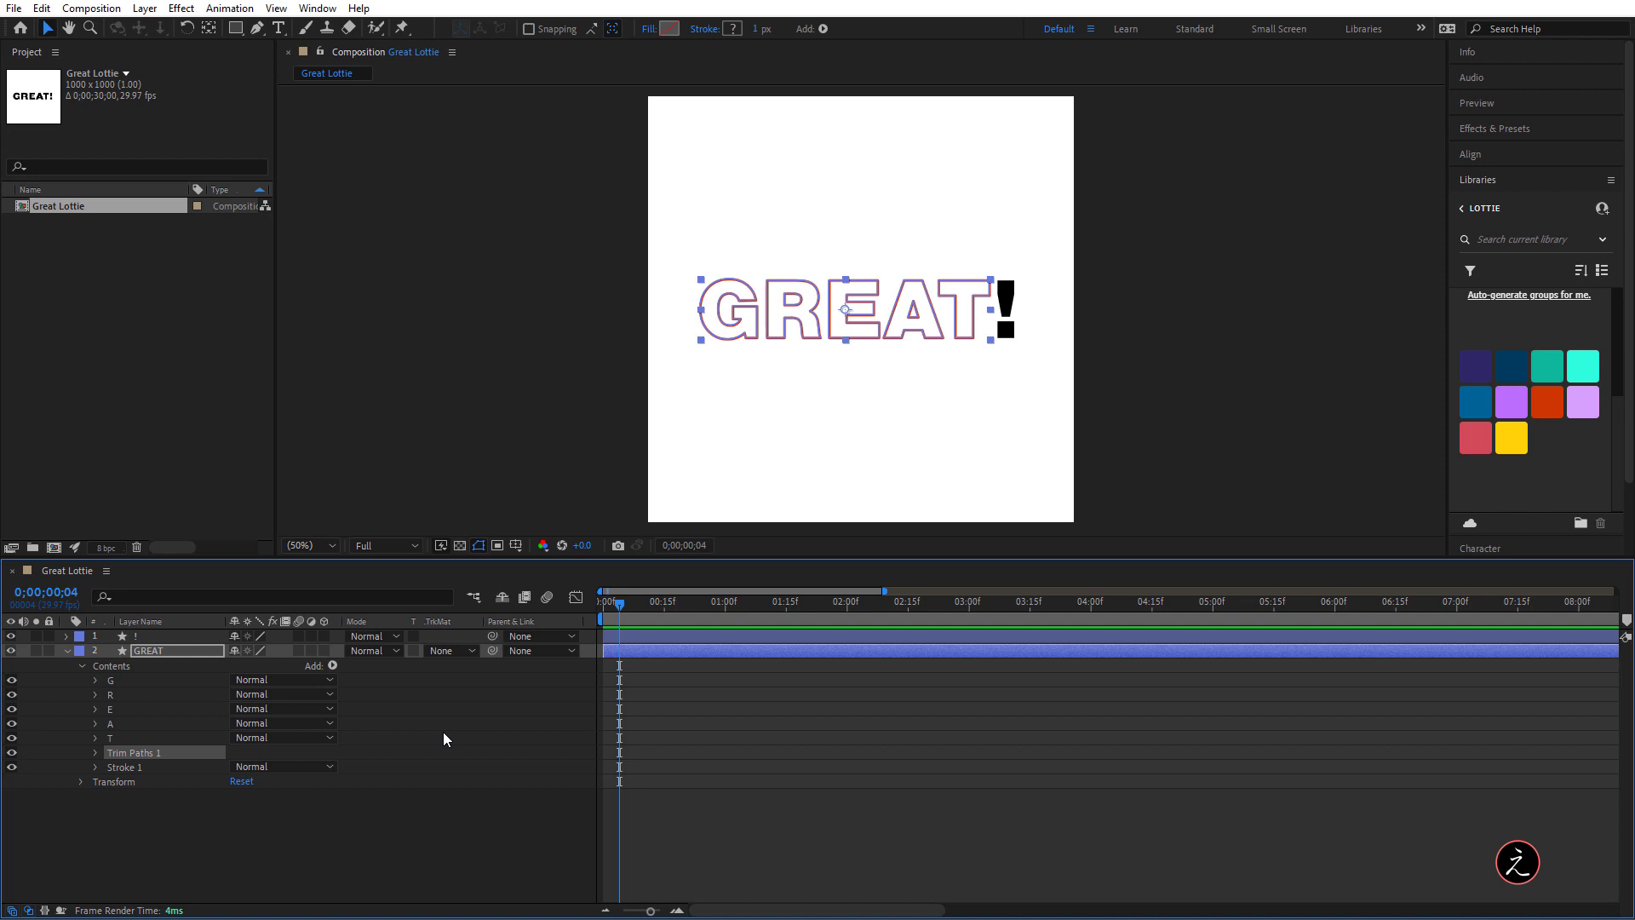
pyautogui.click(96, 752)
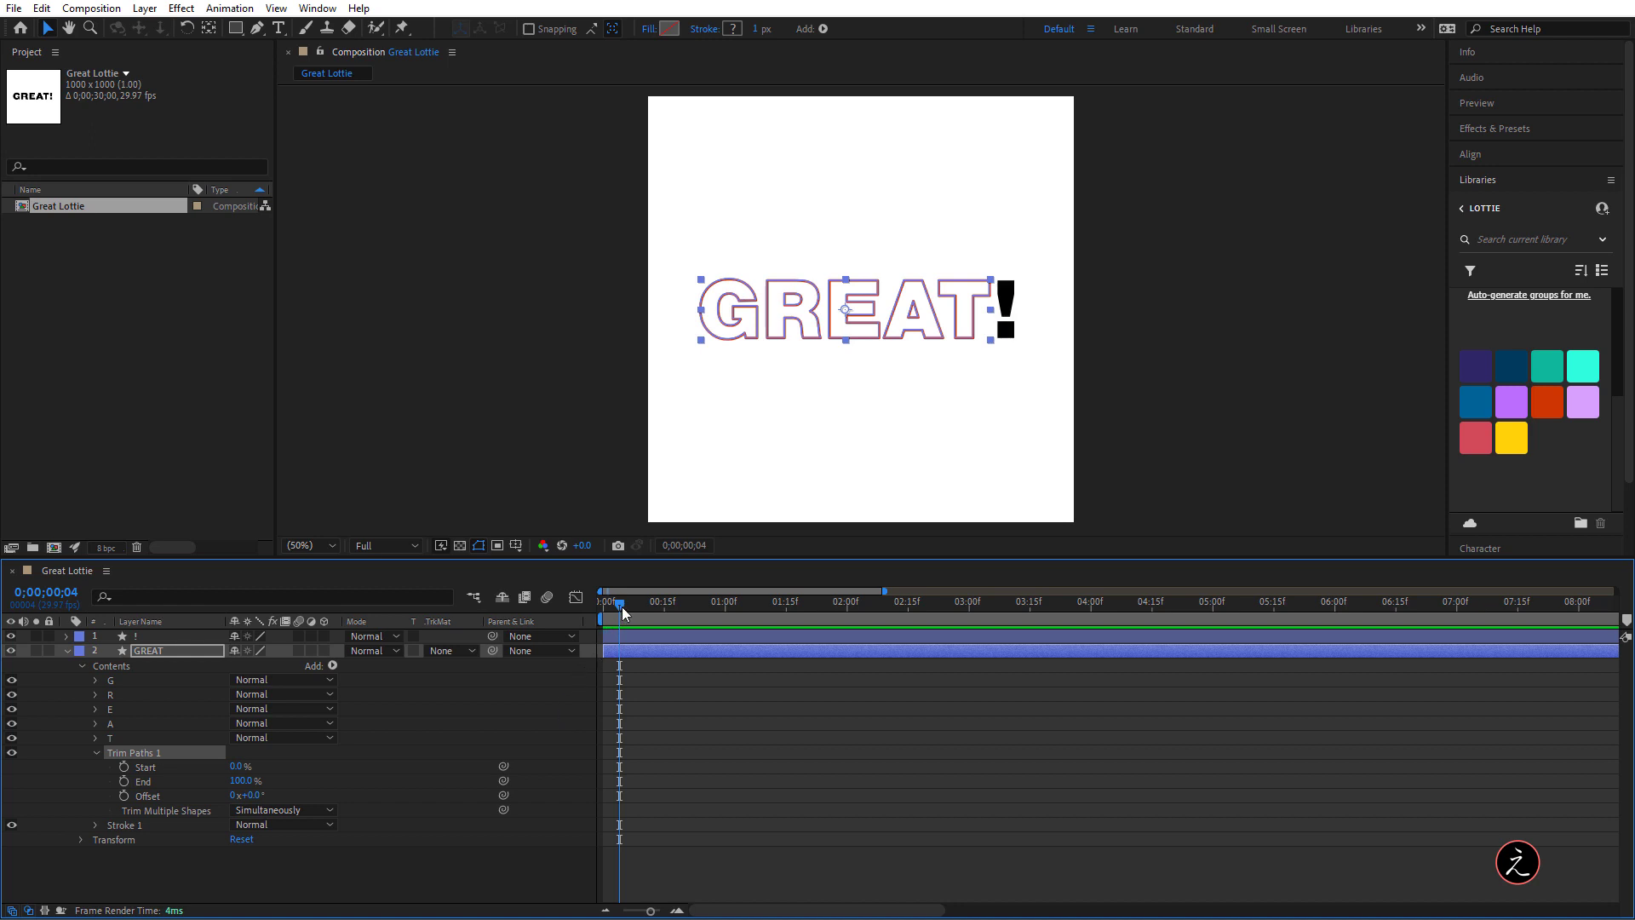
# Set the Trim Paths End of the GREAT layer to 0% at 0;00;00;00 and start keyframing it there
pyautogui.moveTo(623, 611); pyautogui.dragTo(565, 600)
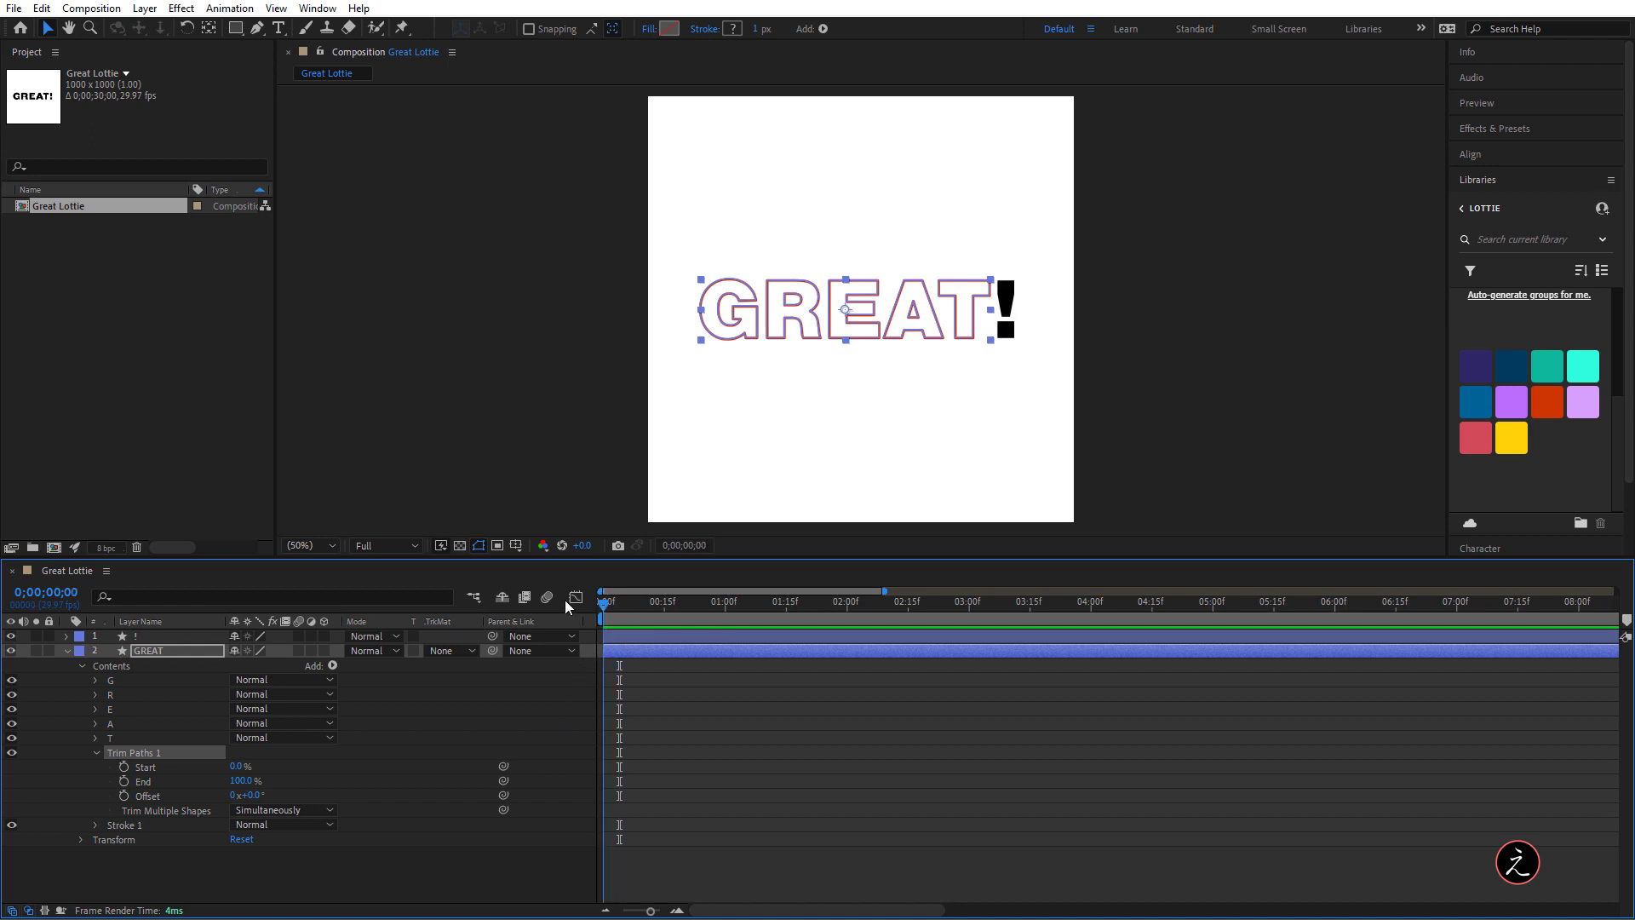
pyautogui.click(242, 781)
pyautogui.write('0')
pyautogui.press('Return')
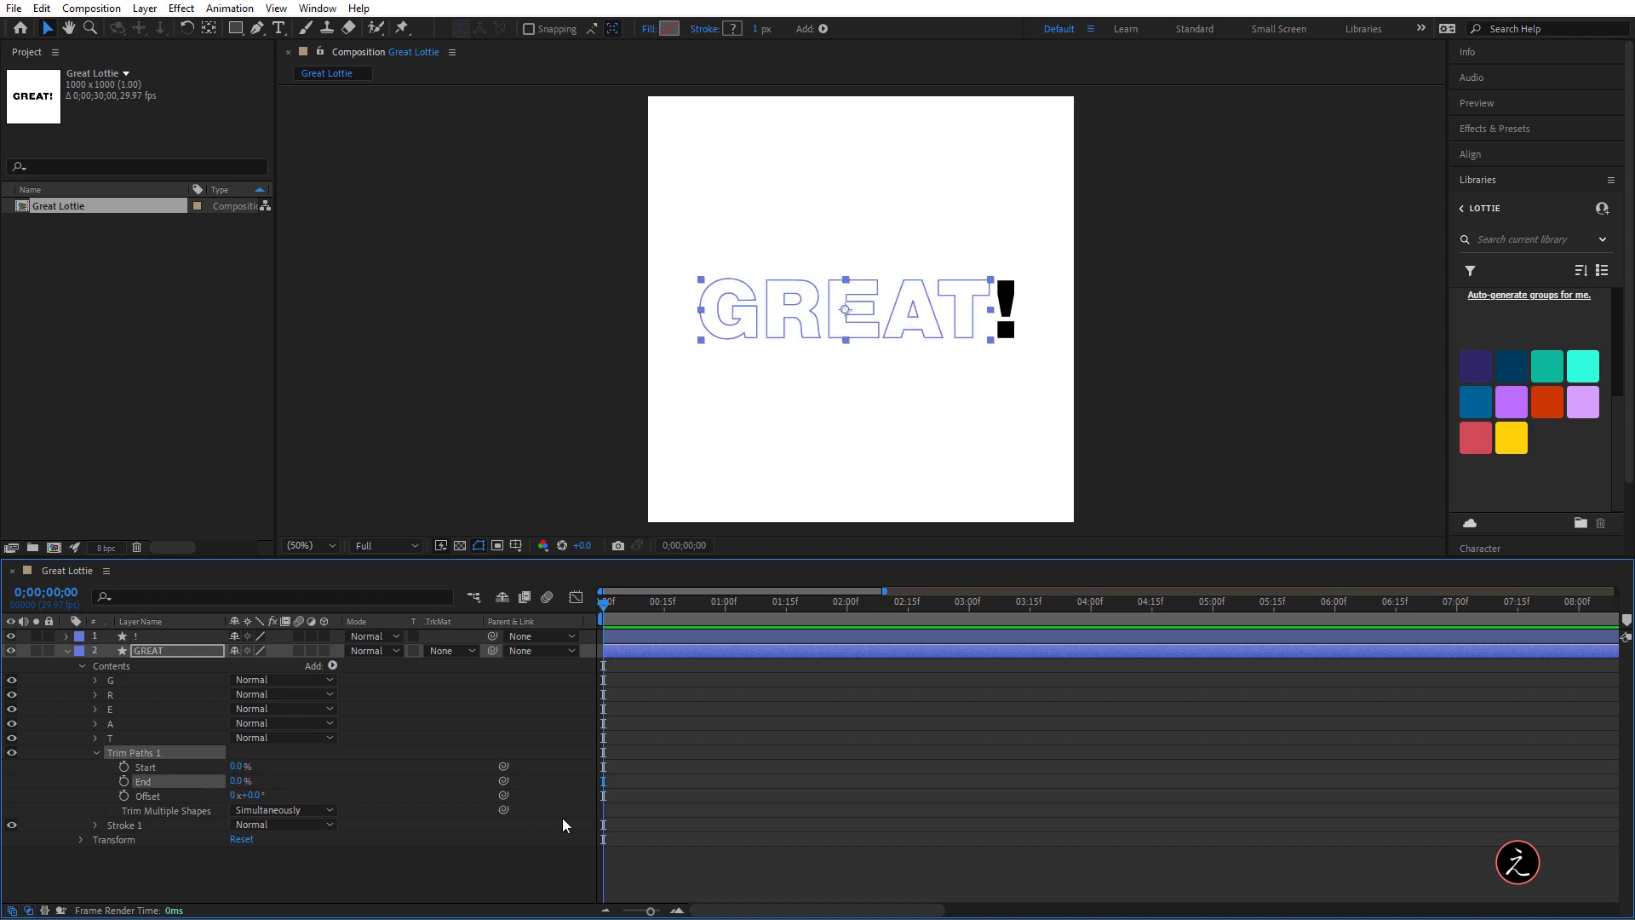
pyautogui.click(124, 780)
# Add a Trim Paths End keyframe of 100% at 0;00;00;15
pyautogui.moveTo(607, 610); pyautogui.dragTo(665, 604)
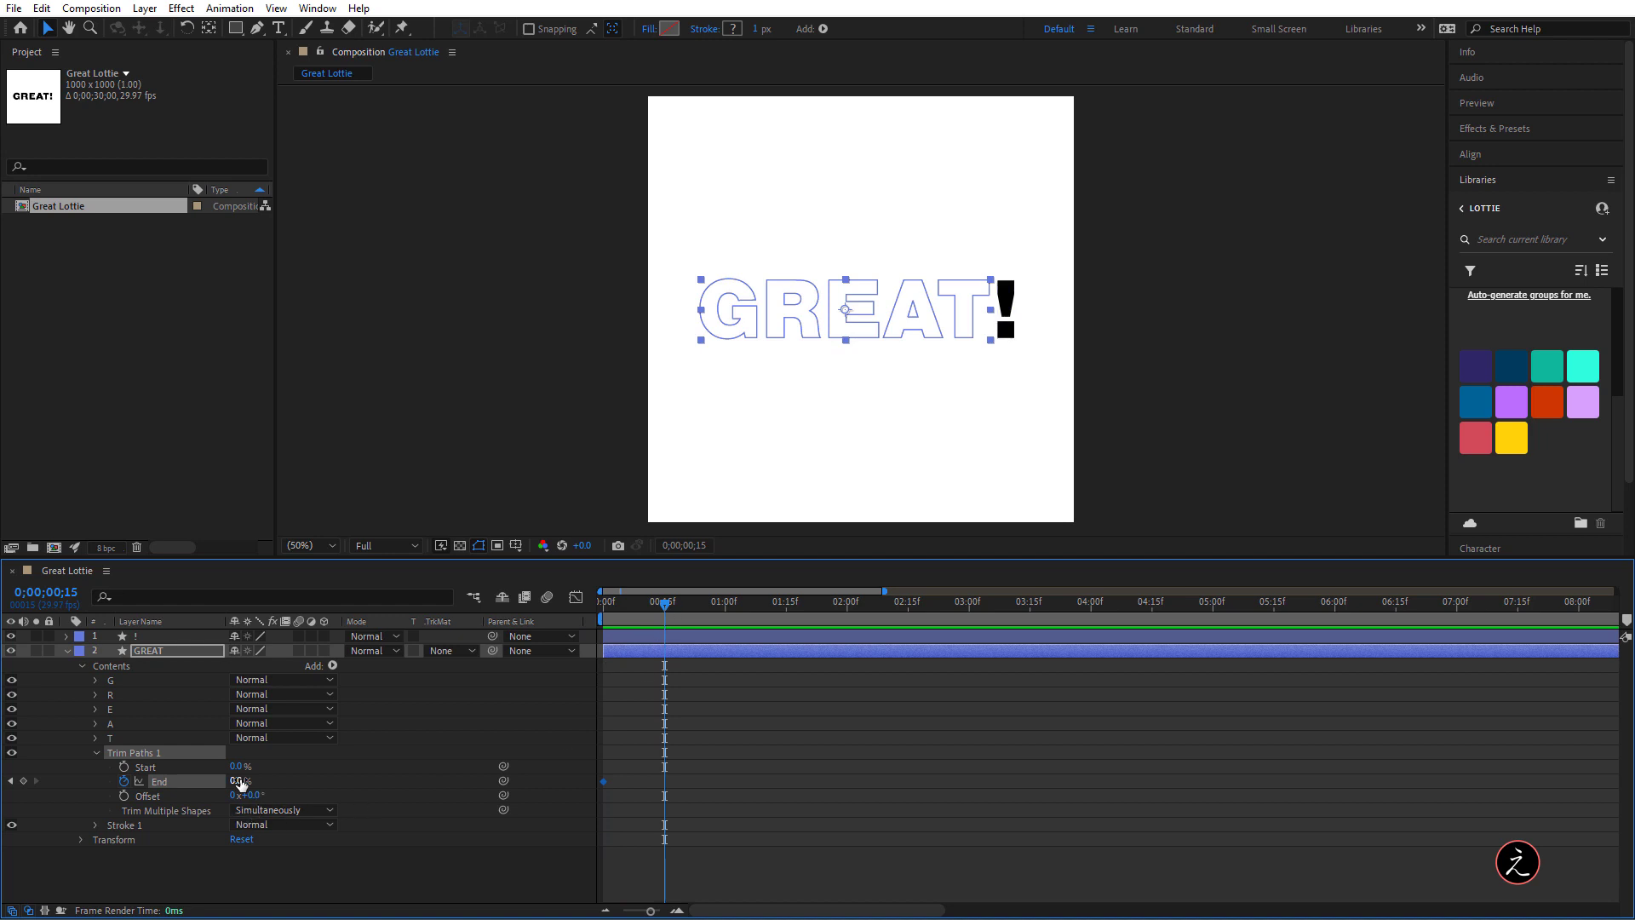
pyautogui.click(236, 780)
pyautogui.press('Return')
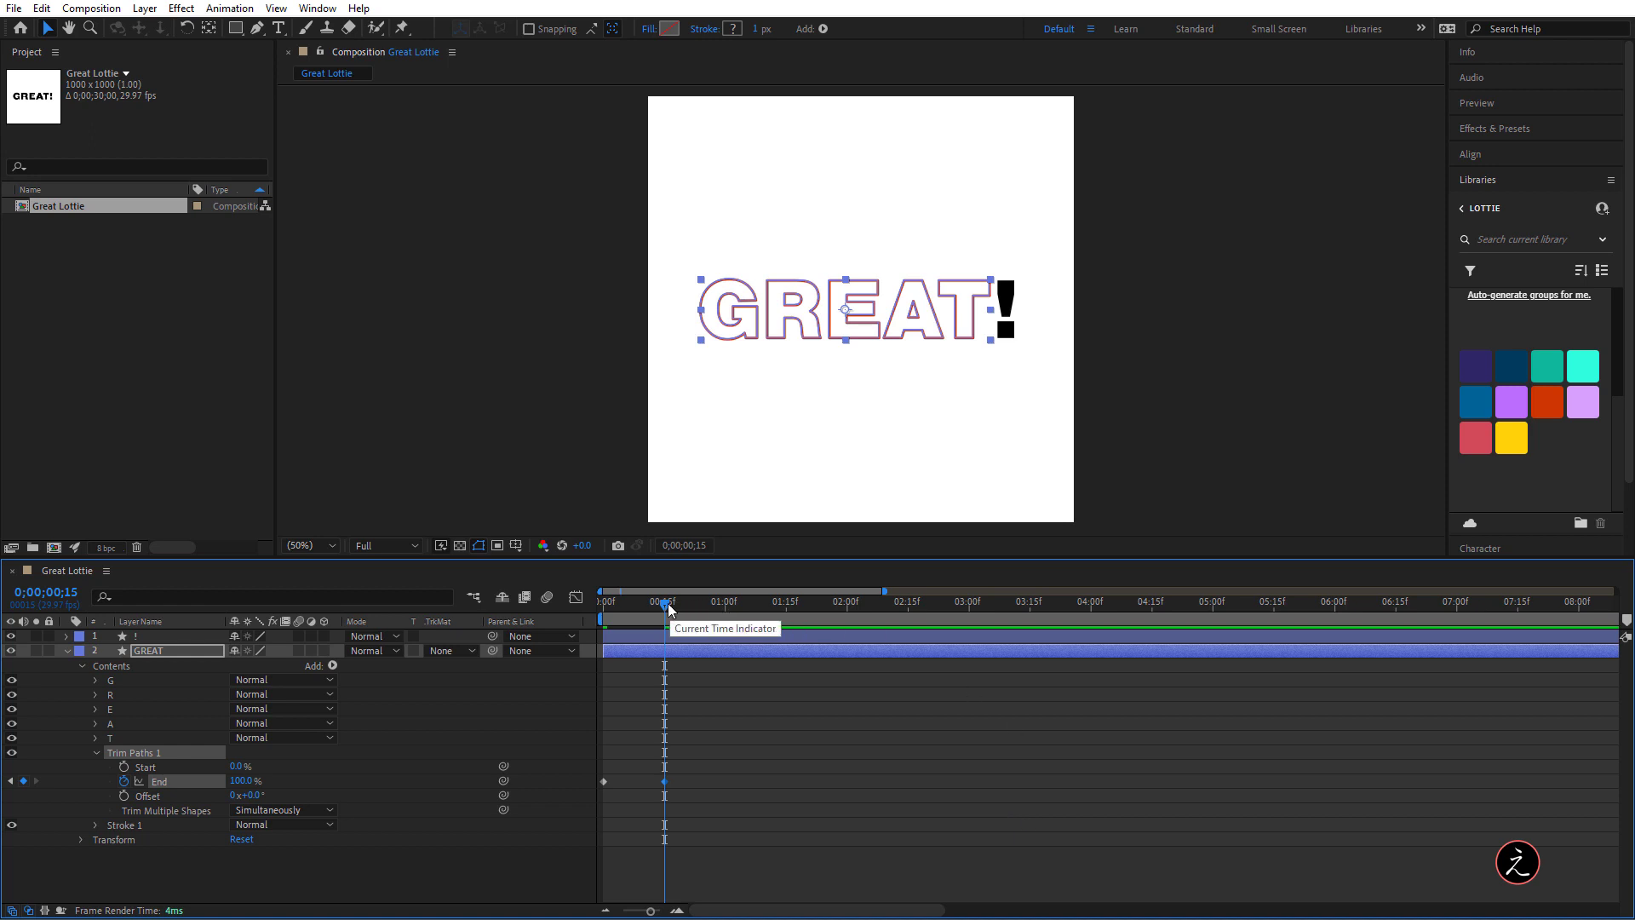
# Preview the outline animation of the GREAT layer from the first frame
pyautogui.moveTo(669, 608); pyautogui.dragTo(603, 608)
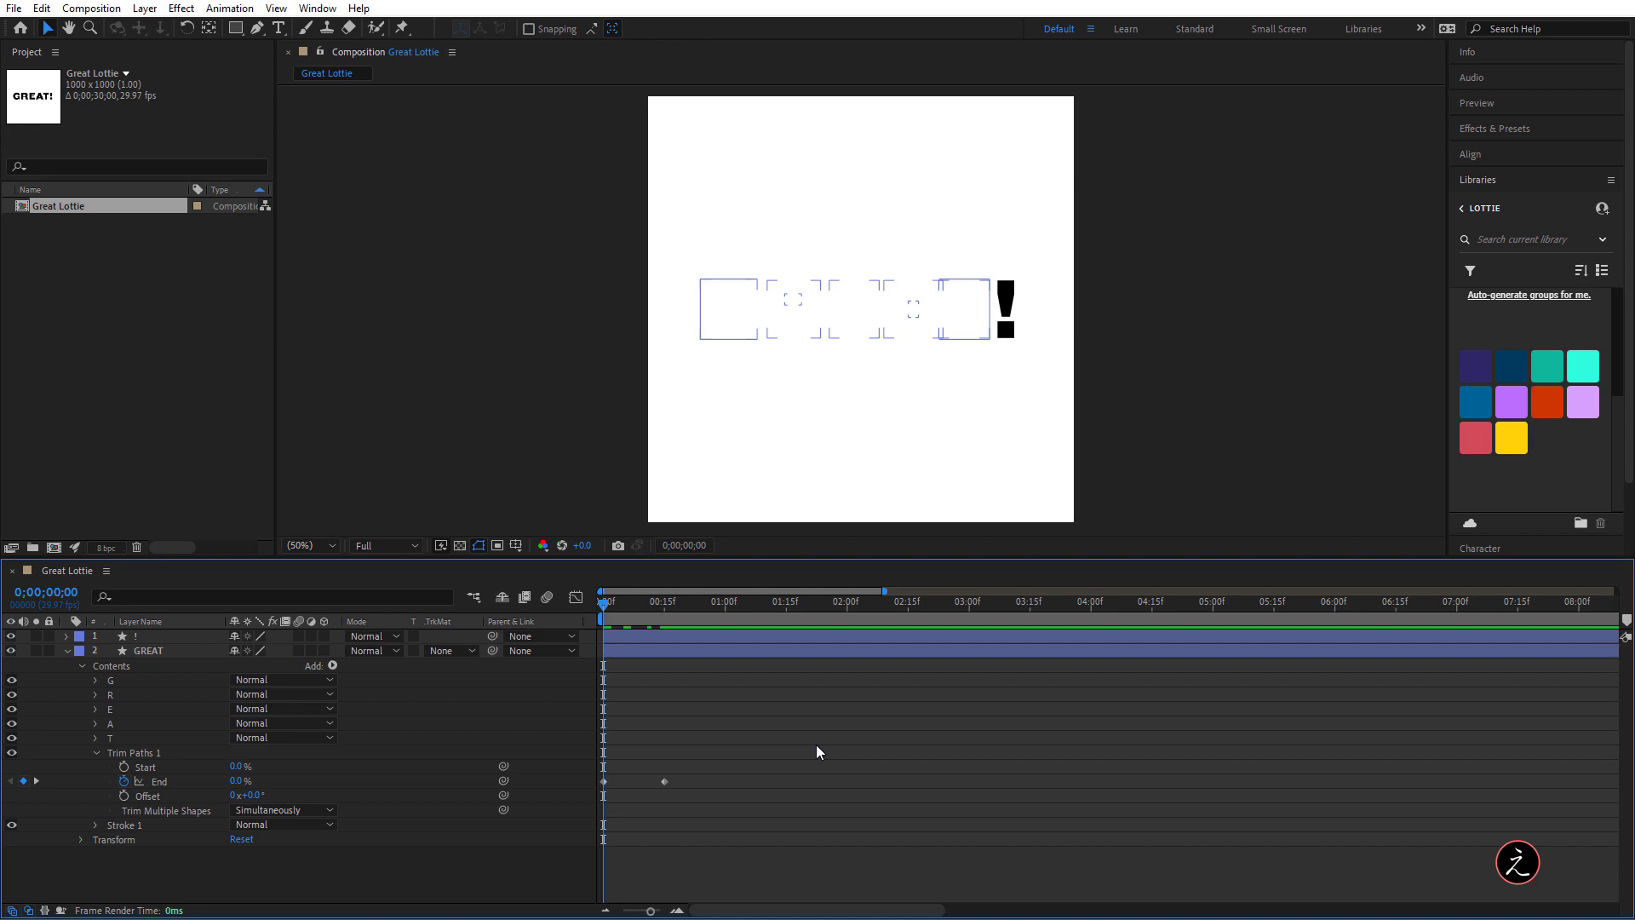
pyautogui.press('space')
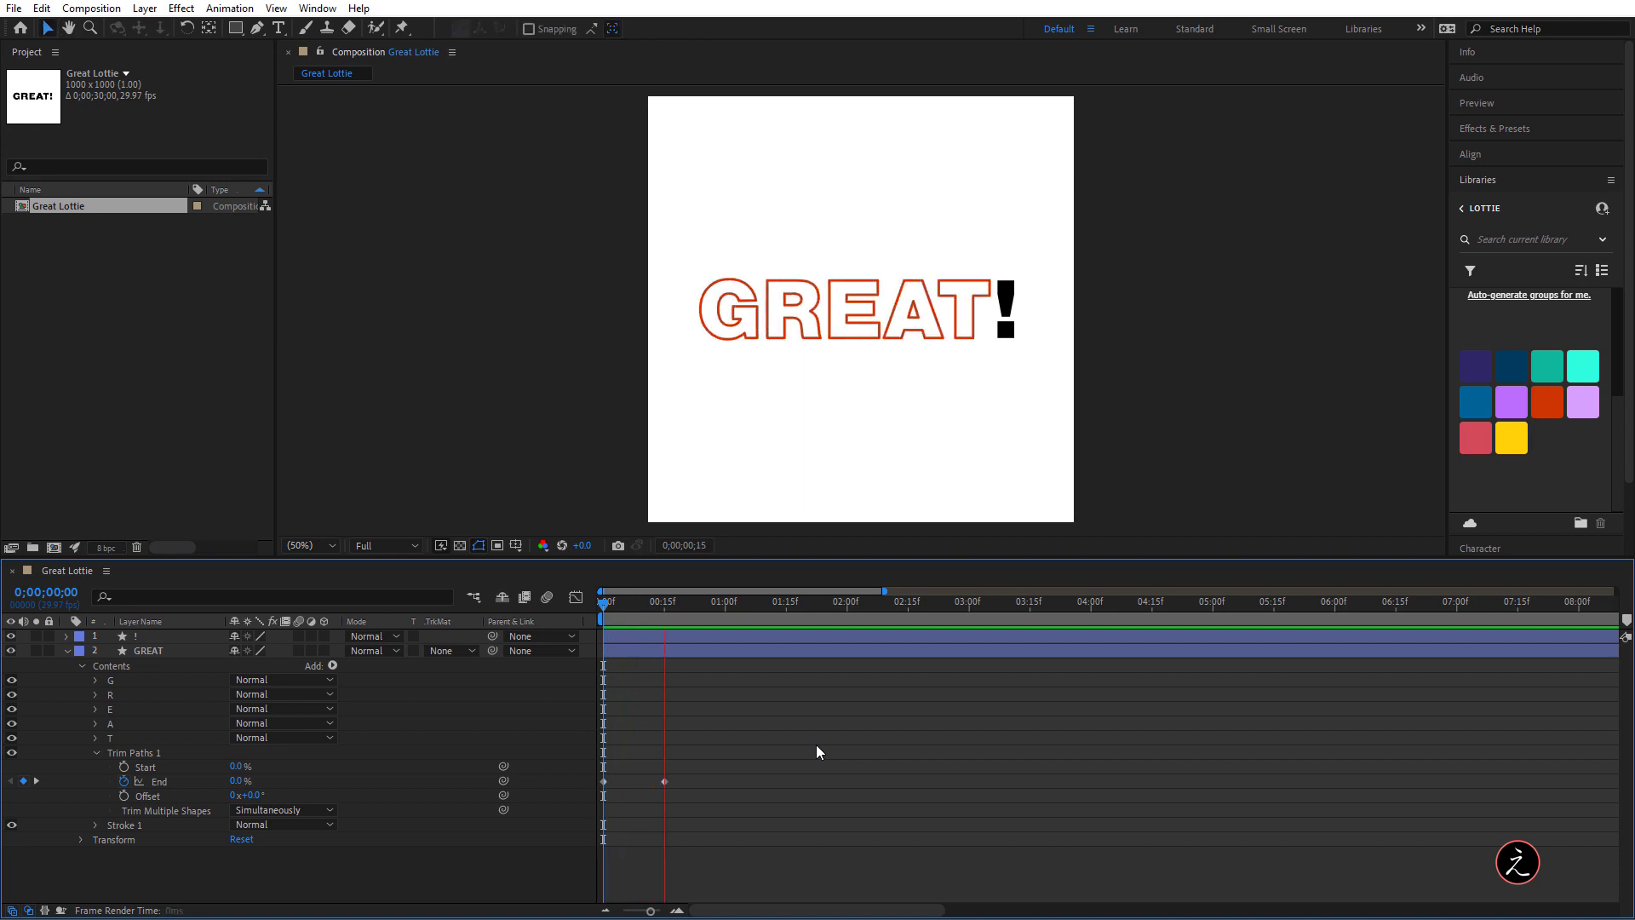
pyautogui.press('space')
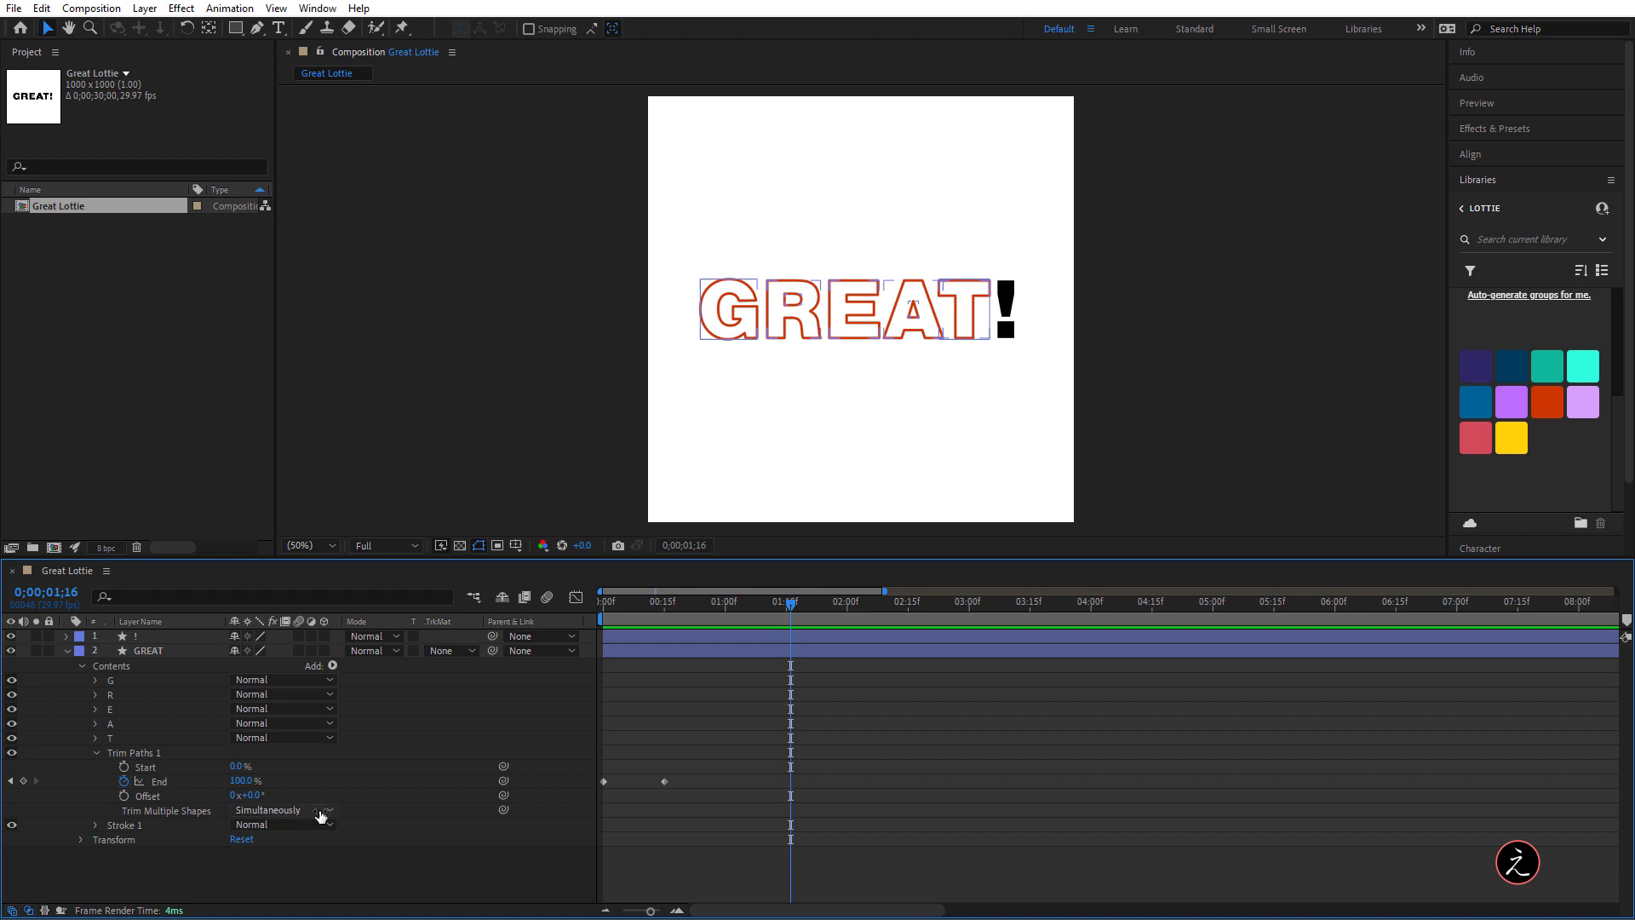
# Set Trim Multiple Shapes to Individually for the GREAT layer's Trim Paths
pyautogui.click(328, 811)
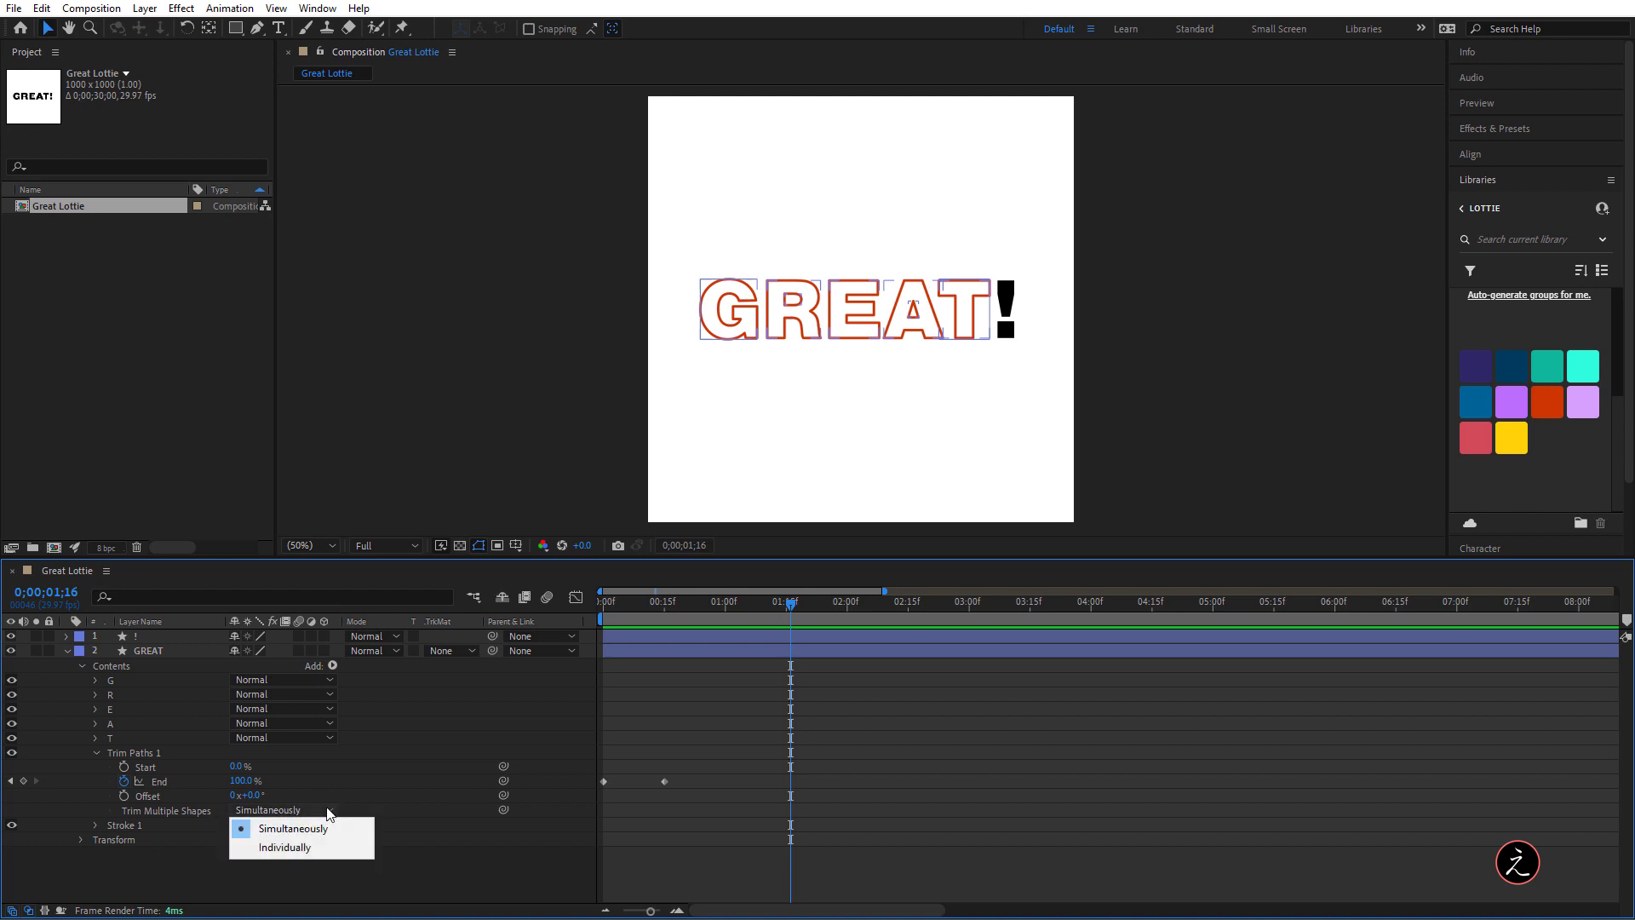
pyautogui.click(340, 849)
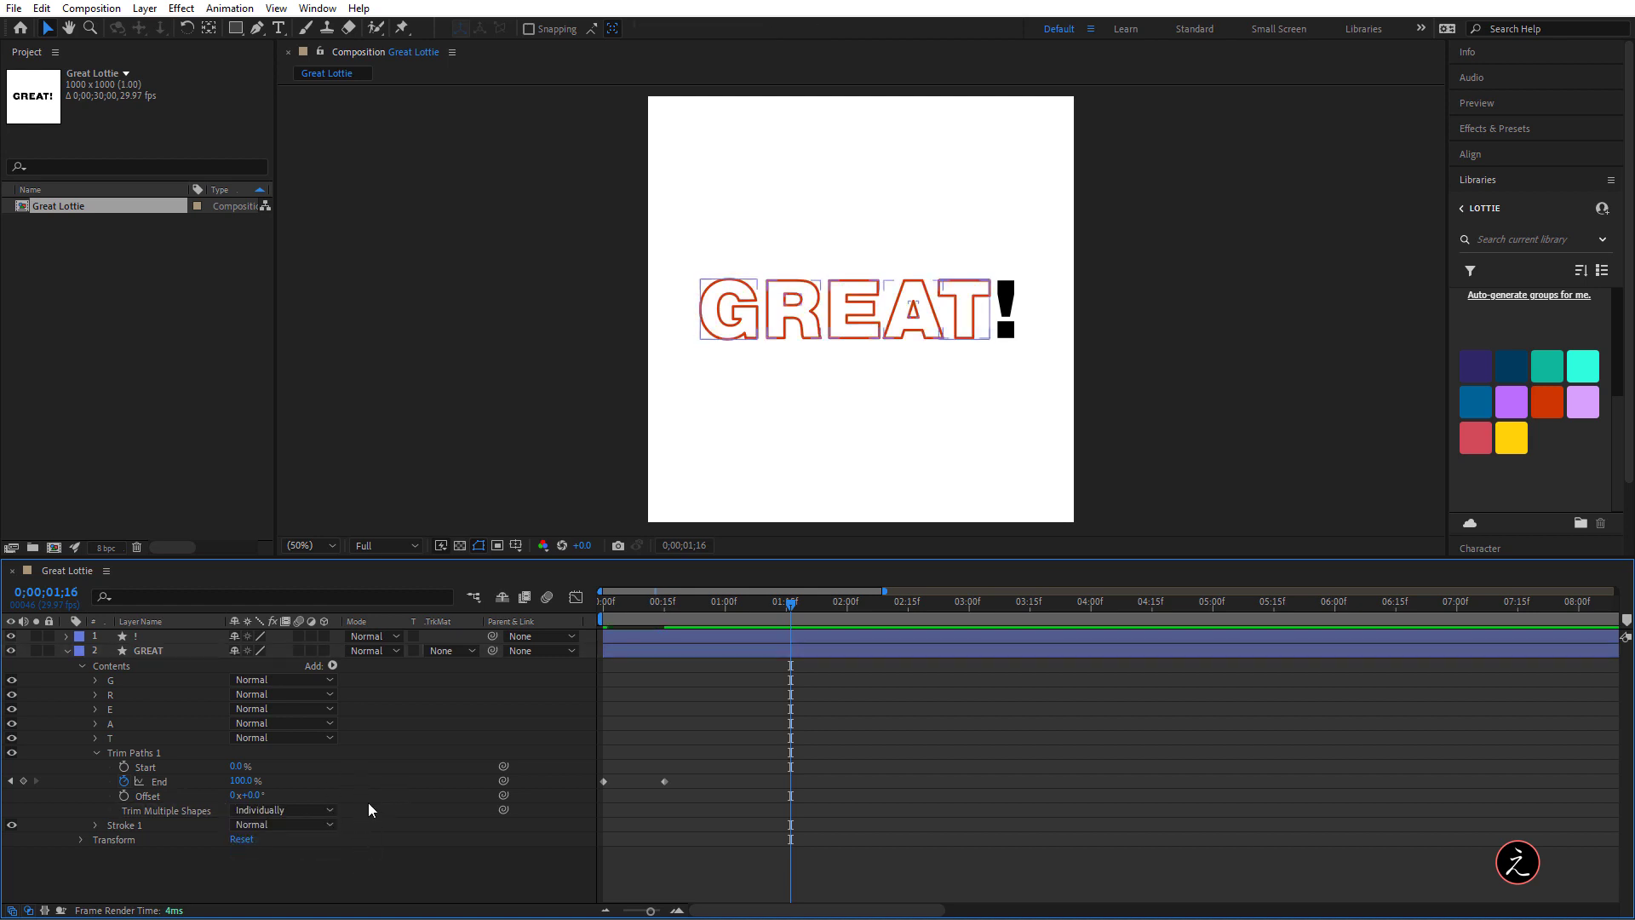
# Switch to the browser and check platform support for Trim Path (individually) on the LottieFiles supported-features page
pyautogui.click(182, 861)
pyautogui.click(89, 917)
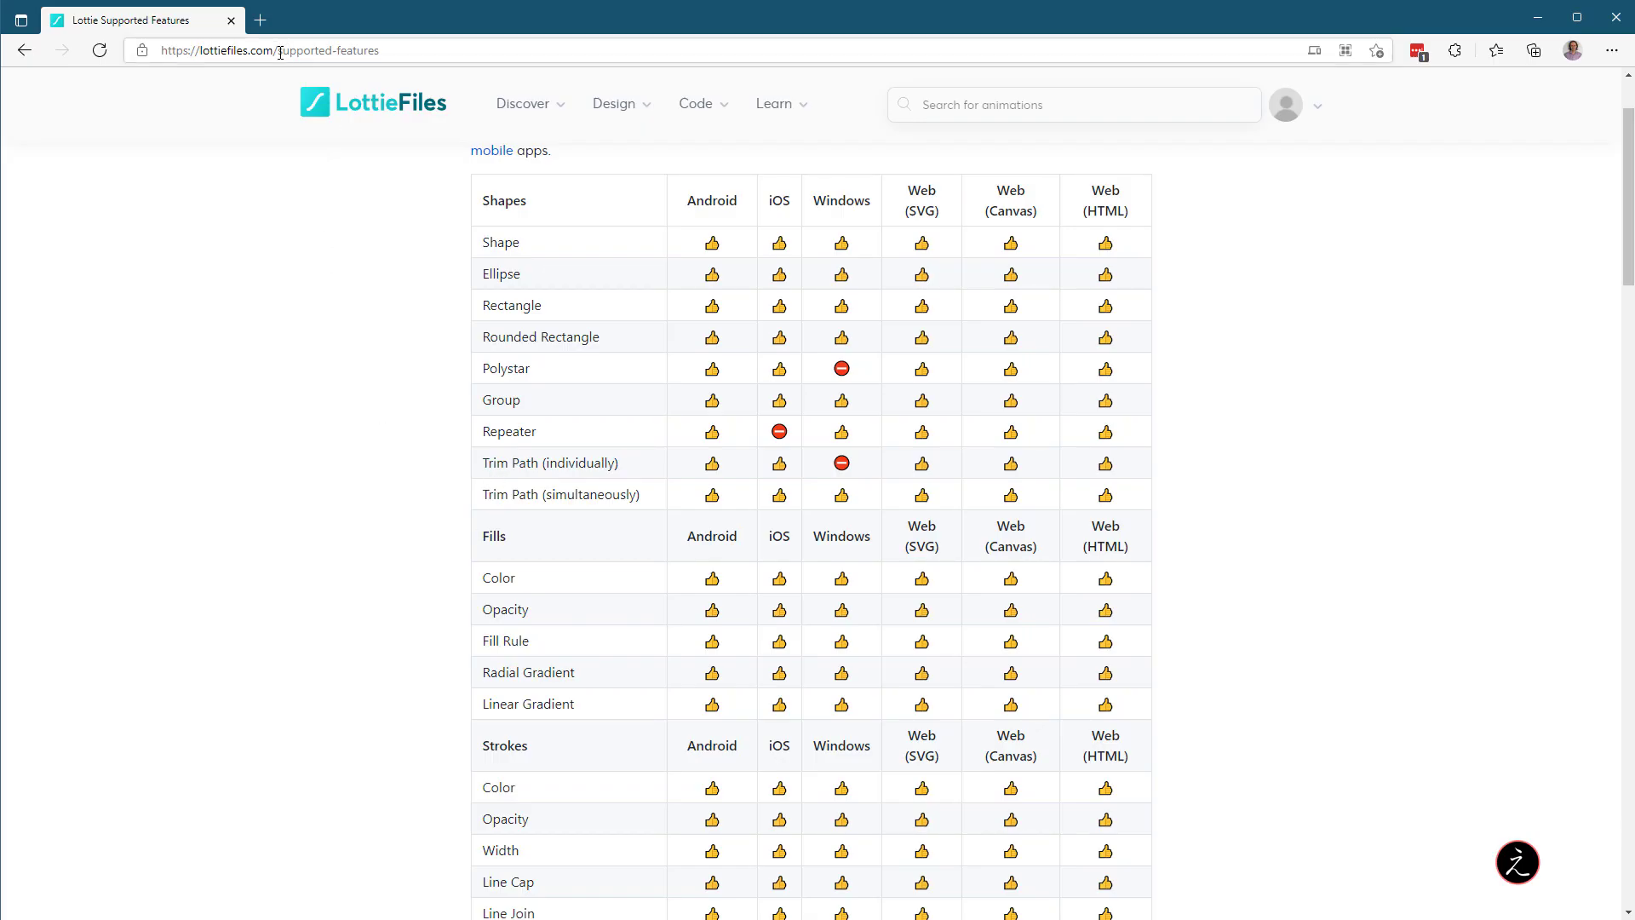
pyautogui.moveTo(280, 53); pyautogui.dragTo(379, 51)
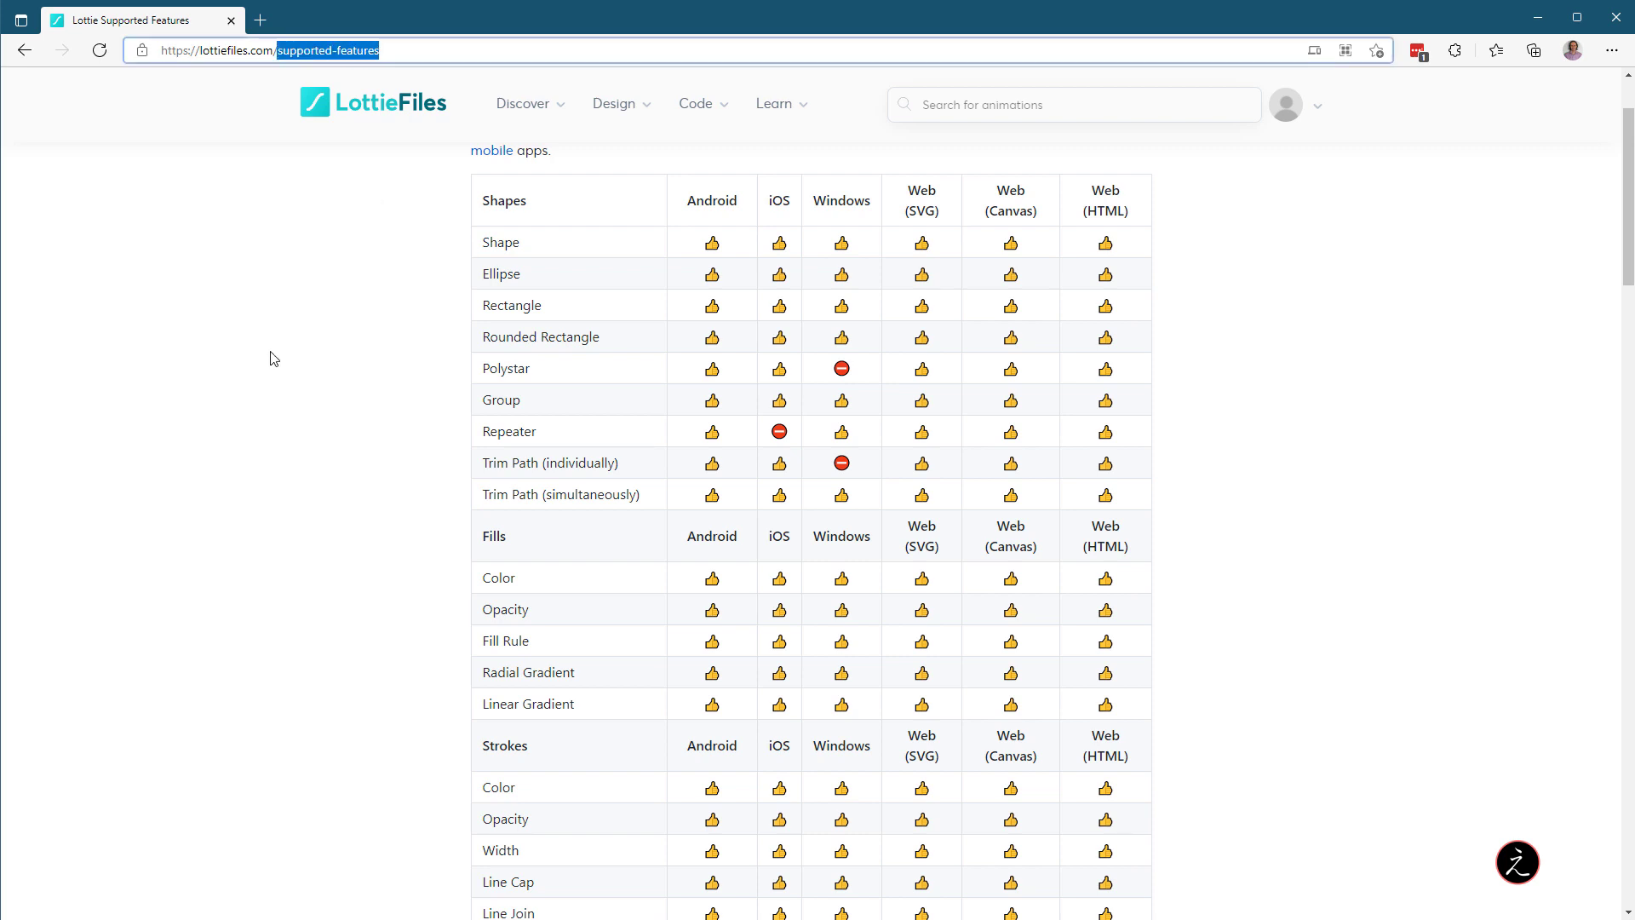
pyautogui.click(298, 296)
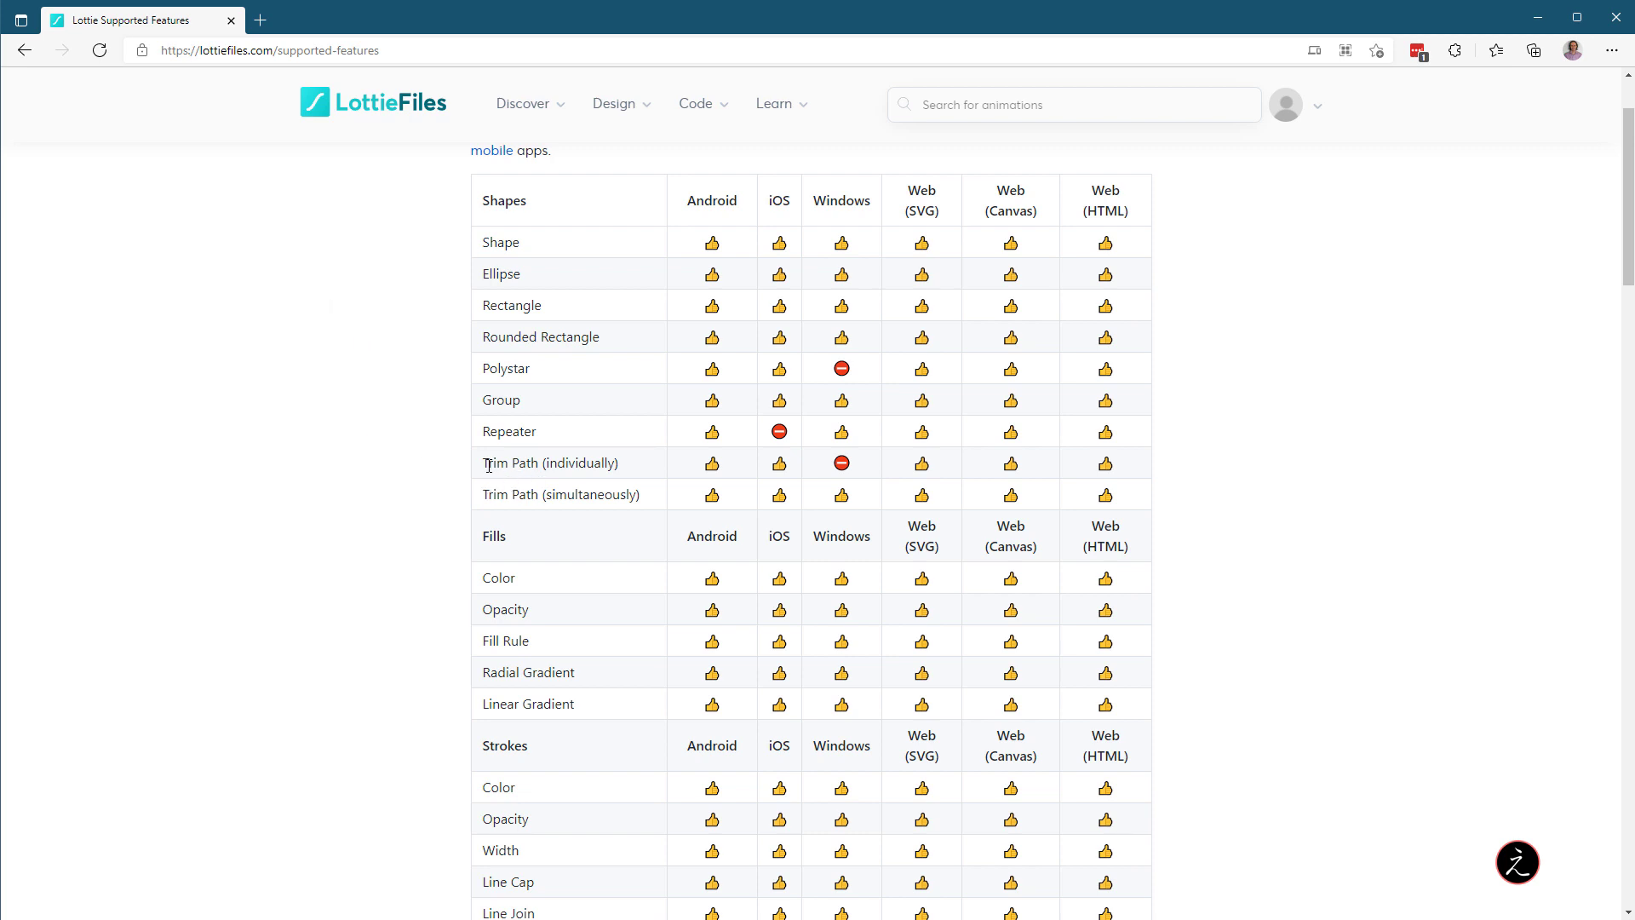
pyautogui.moveTo(488, 464); pyautogui.dragTo(627, 468)
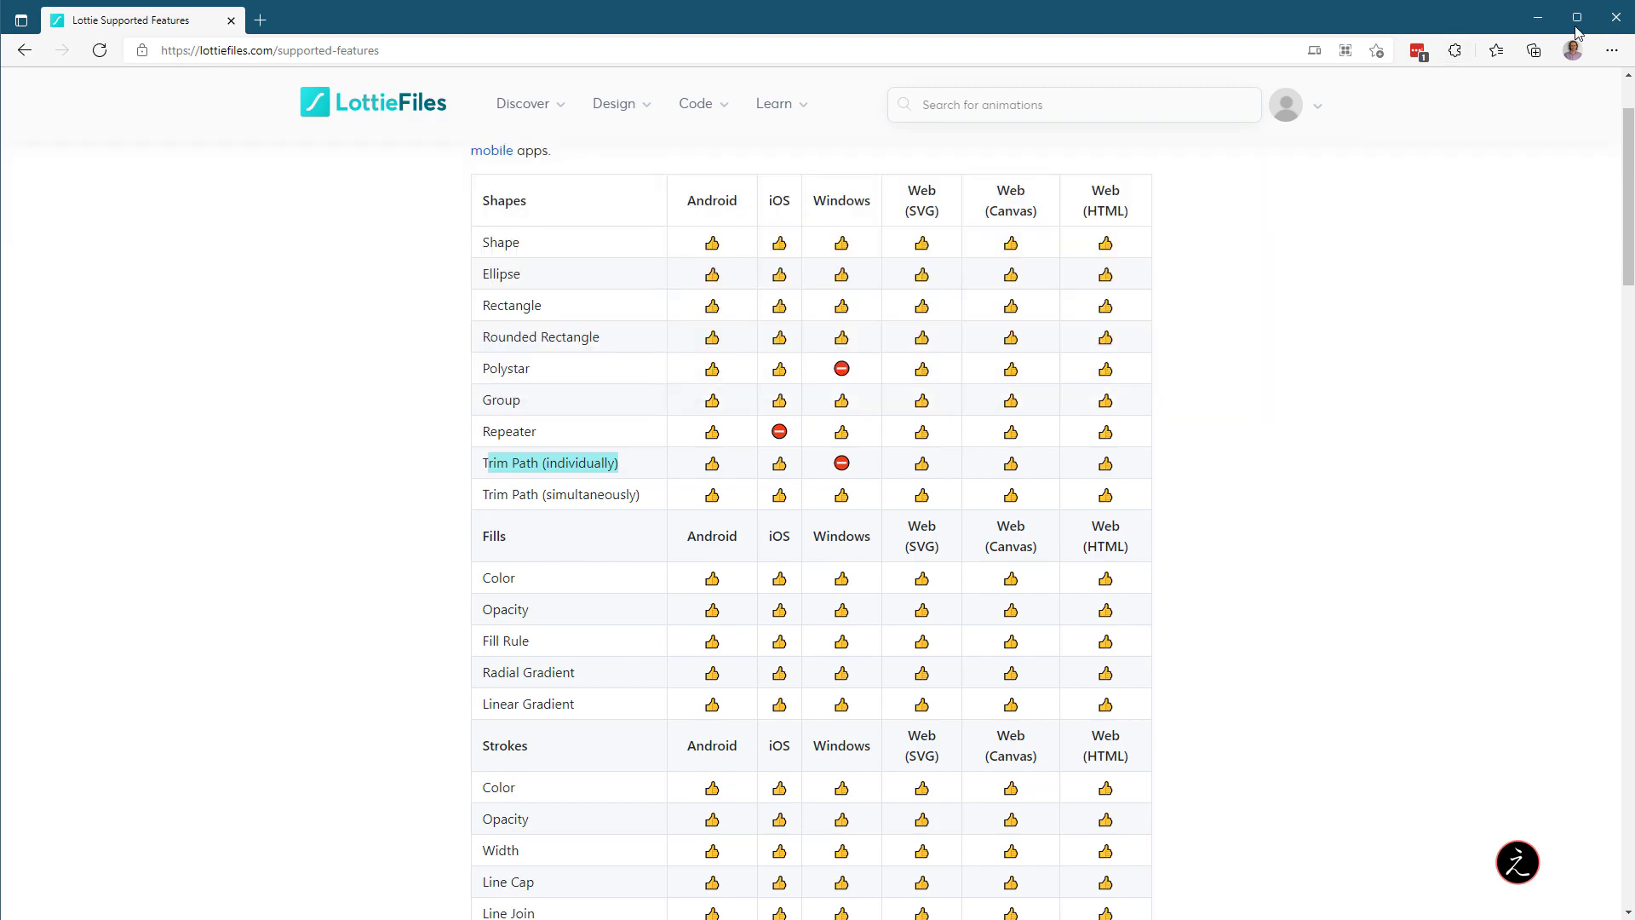
# Return to After Effects and set Trim Multiple Shapes back to Simultaneously
pyautogui.click(1538, 17)
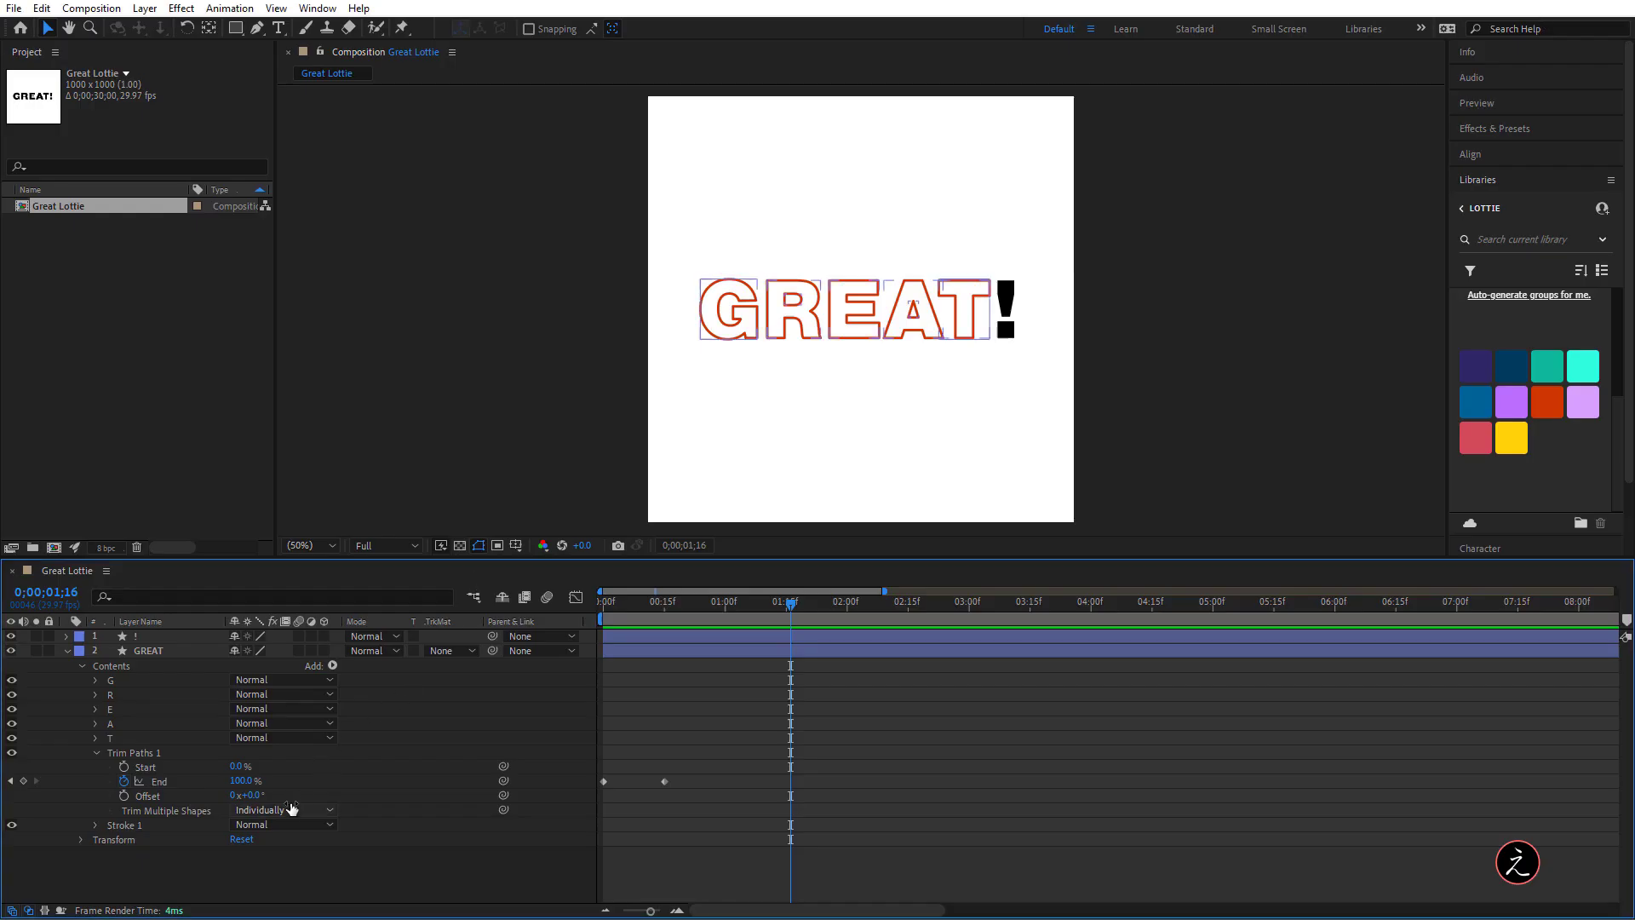
pyautogui.click(293, 810)
pyautogui.click(297, 828)
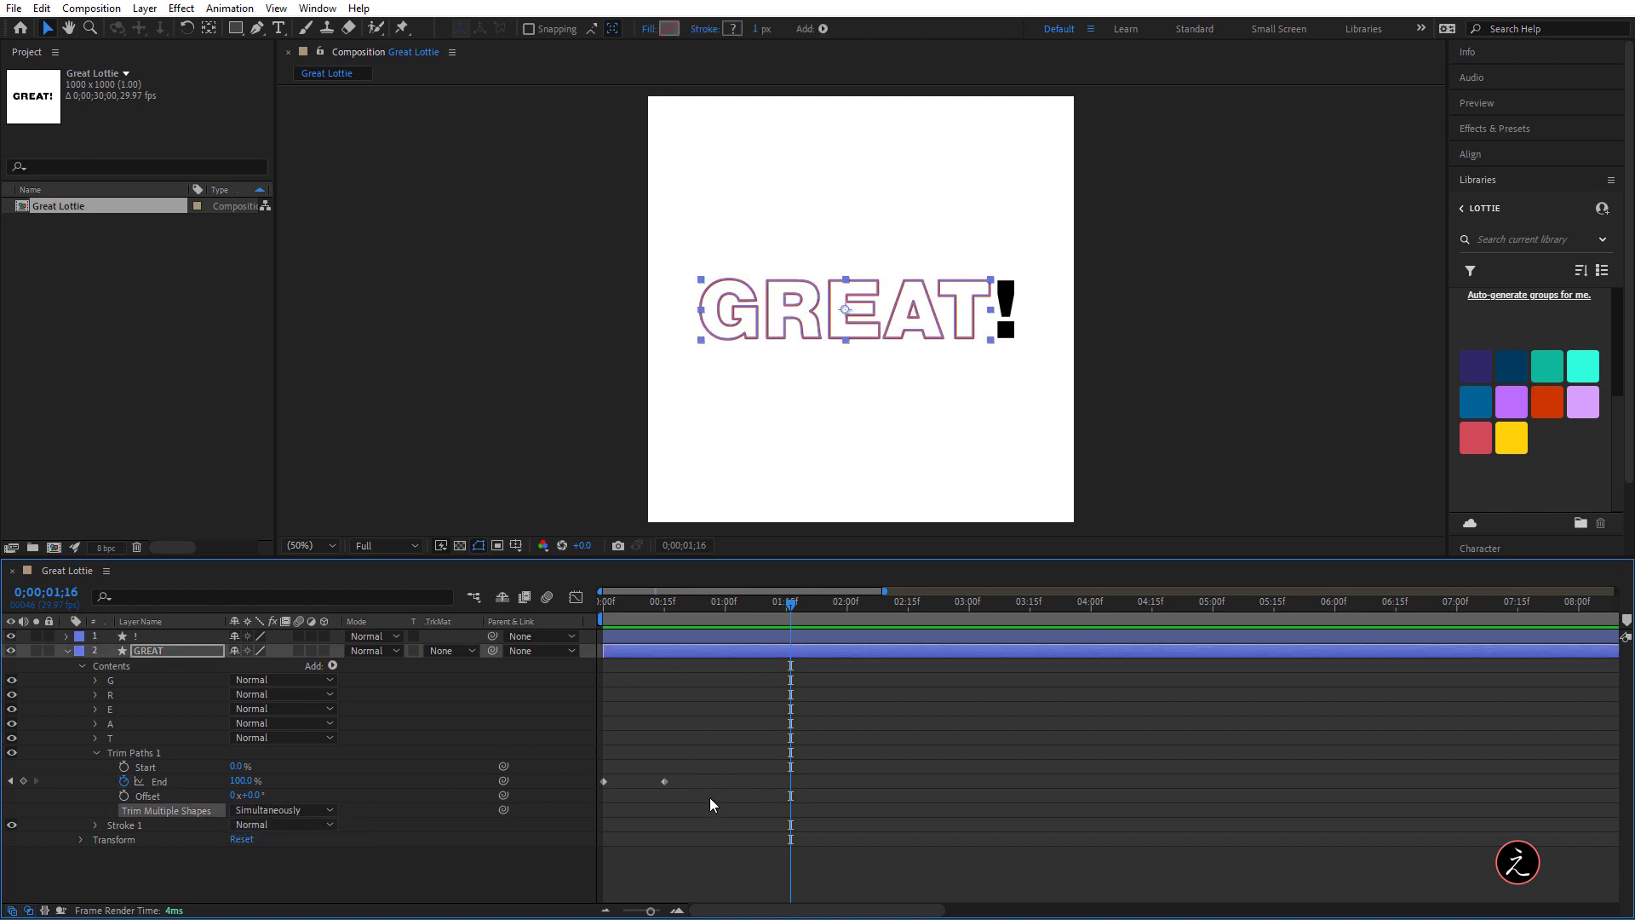
# Apply Easy Ease to both Trim Paths End keyframes in the Graph Editor, with Edit Speed Graph as the graph type
pyautogui.moveTo(713, 805); pyautogui.dragTo(596, 776)
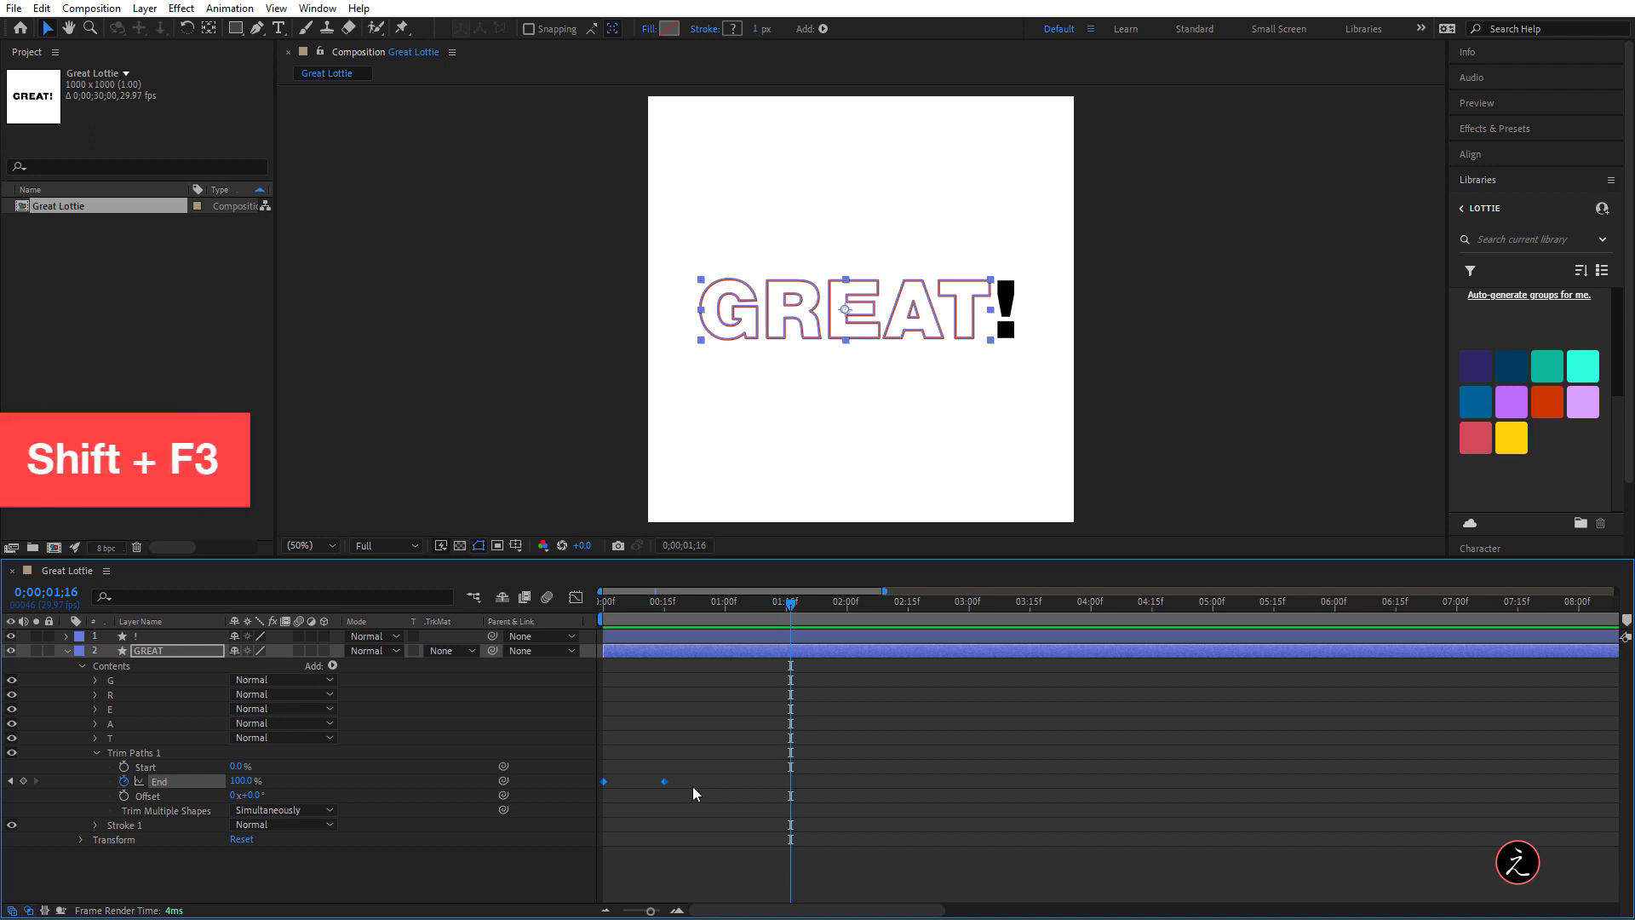
pyautogui.click(577, 597)
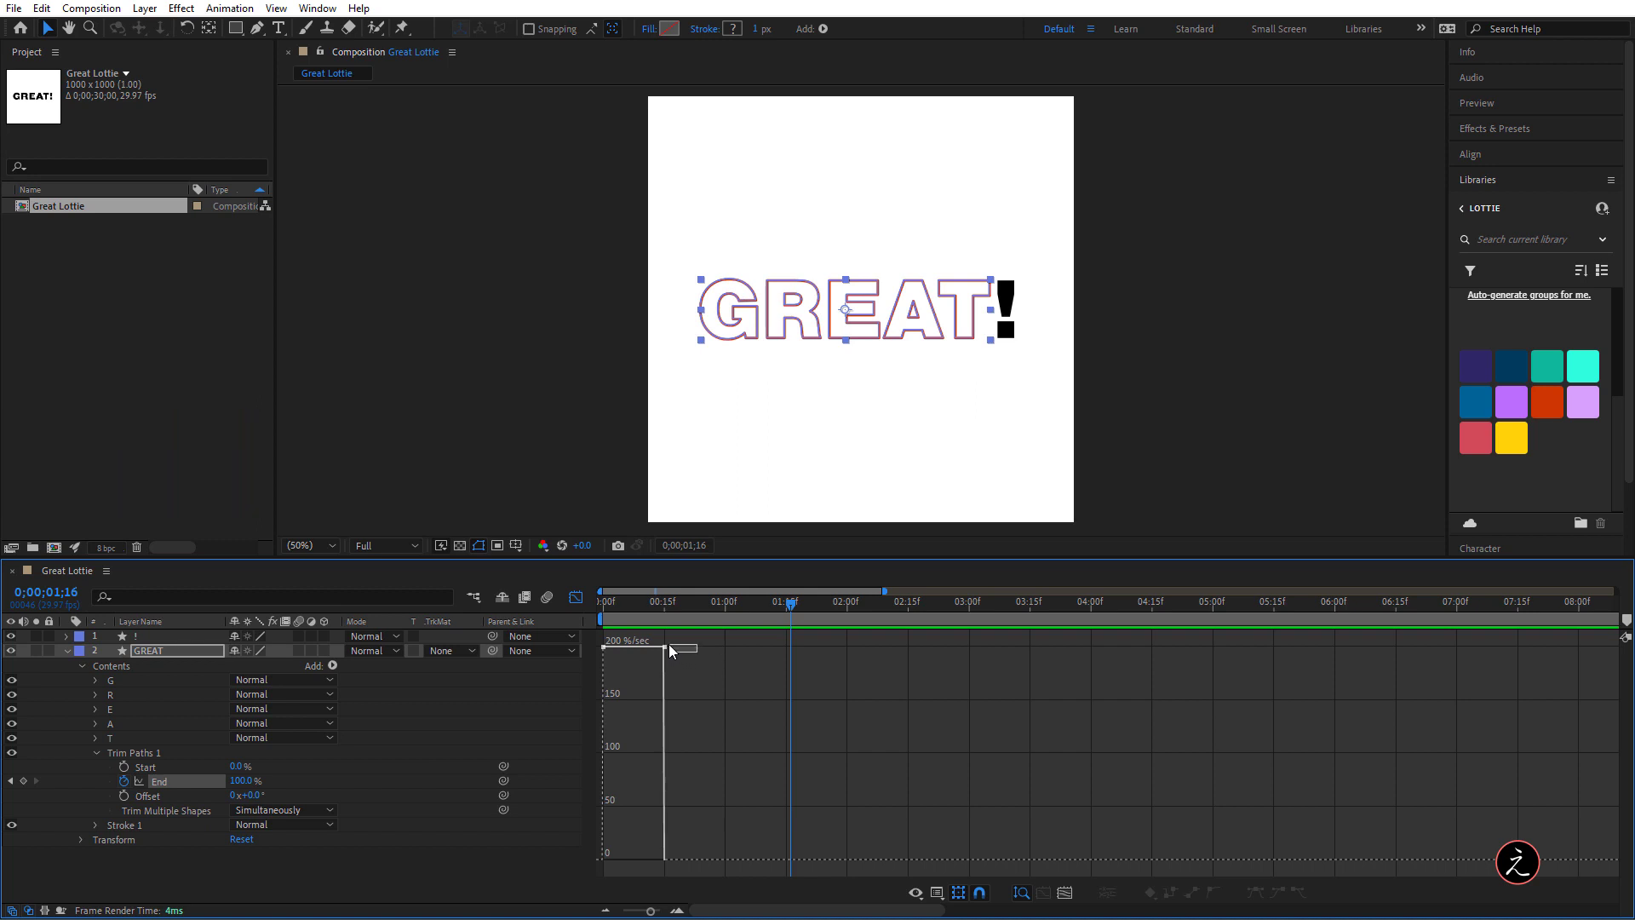
pyautogui.moveTo(670, 652); pyautogui.dragTo(594, 659)
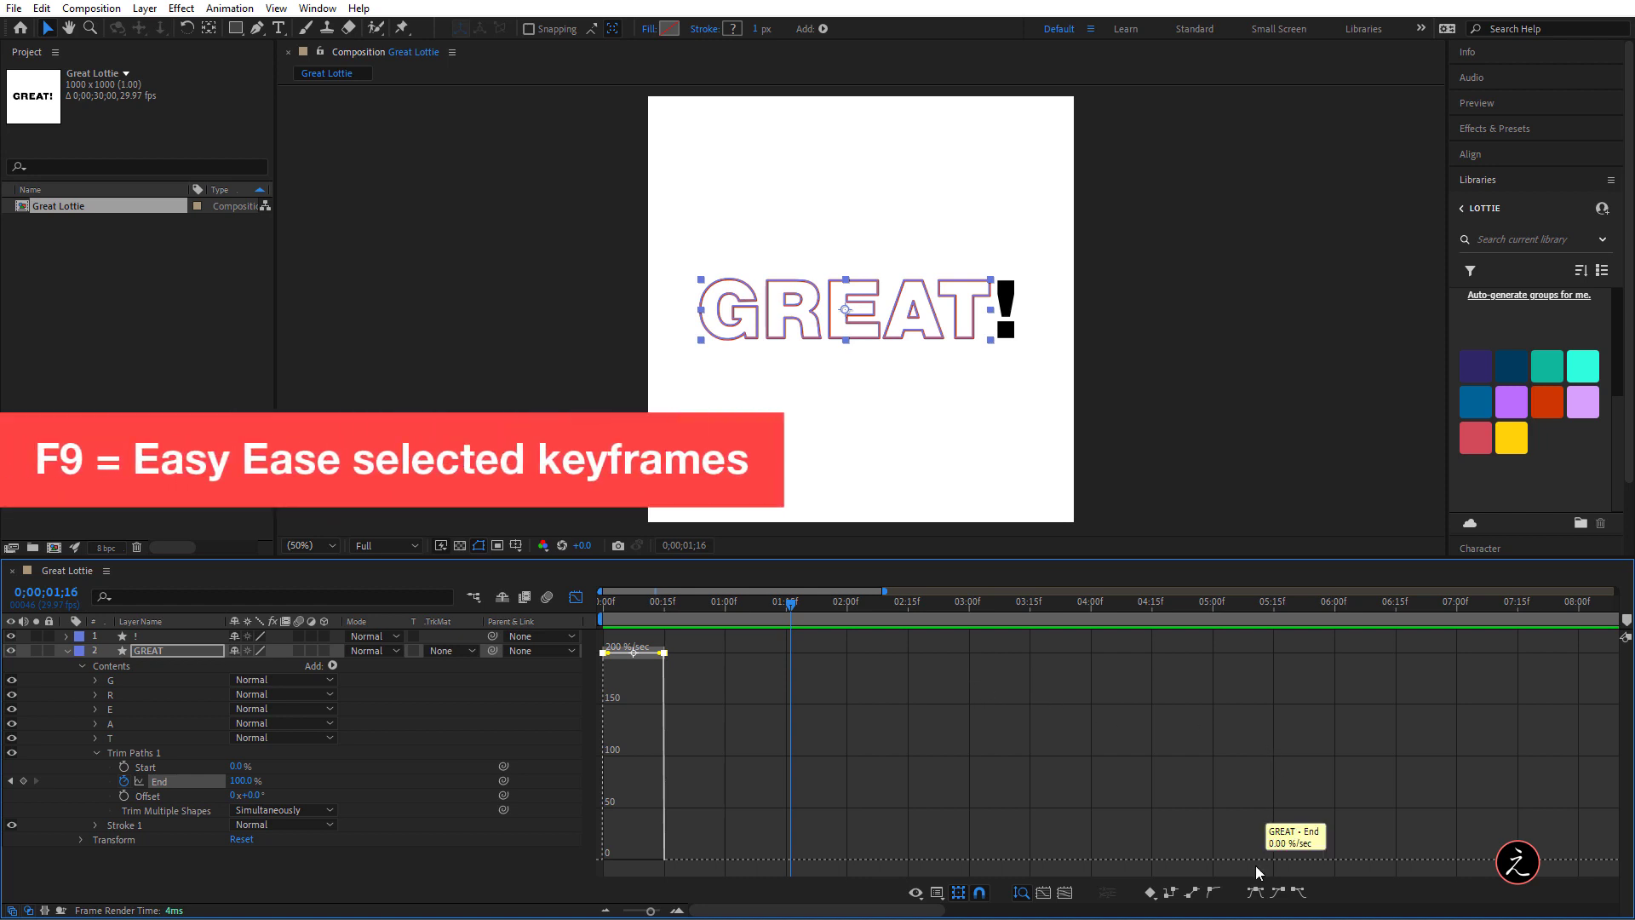
pyautogui.click(1255, 894)
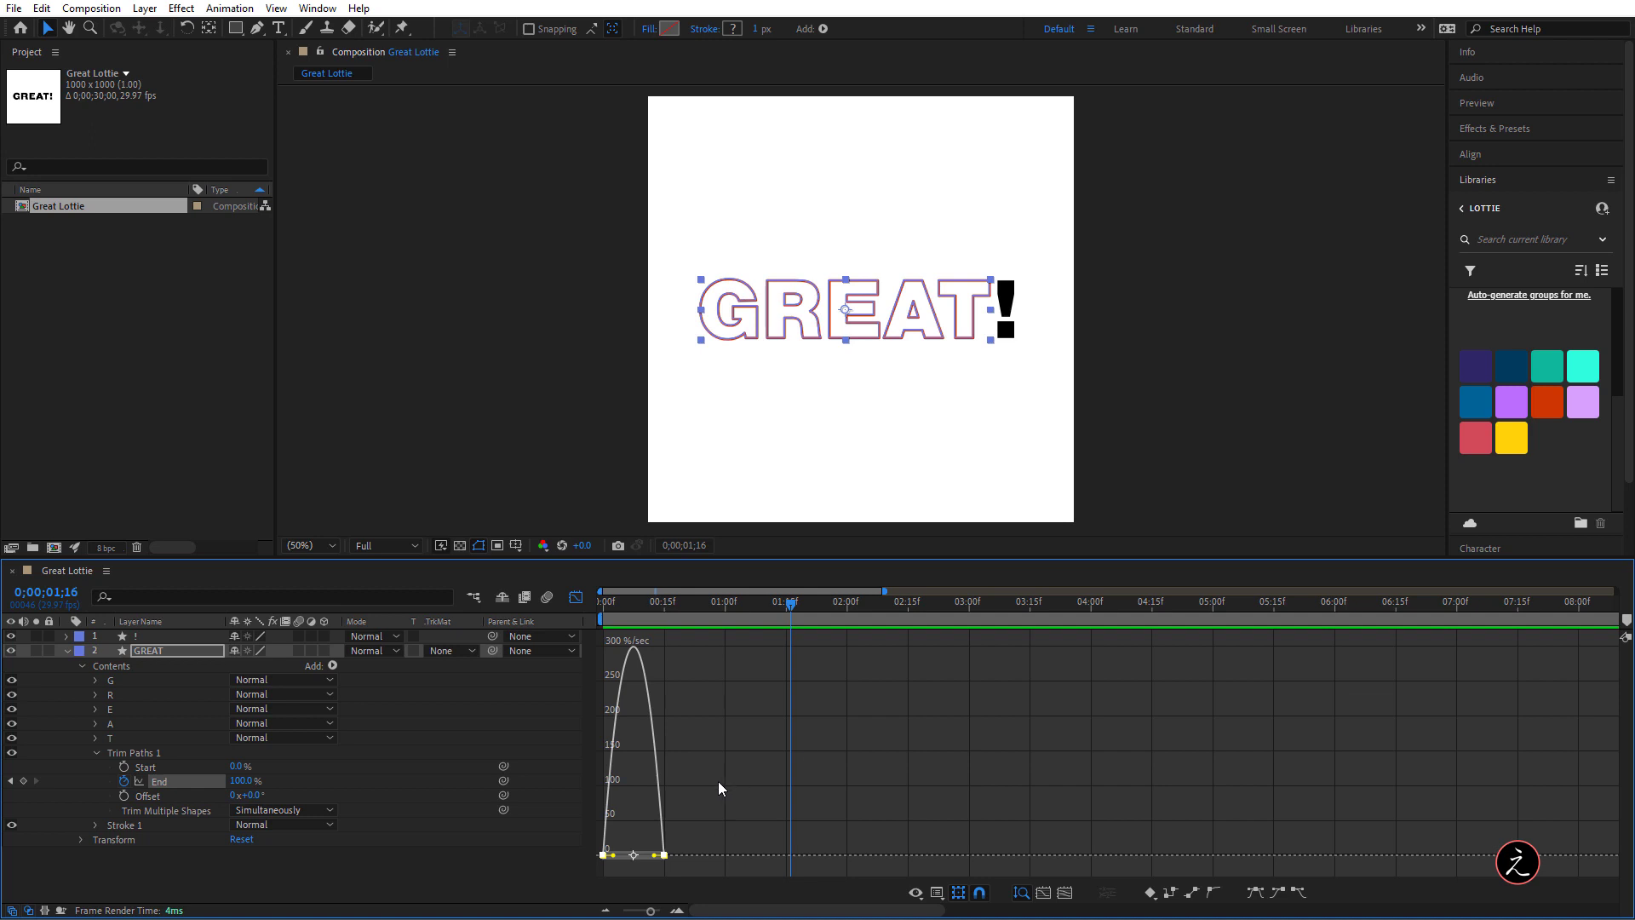
pyautogui.click(937, 892)
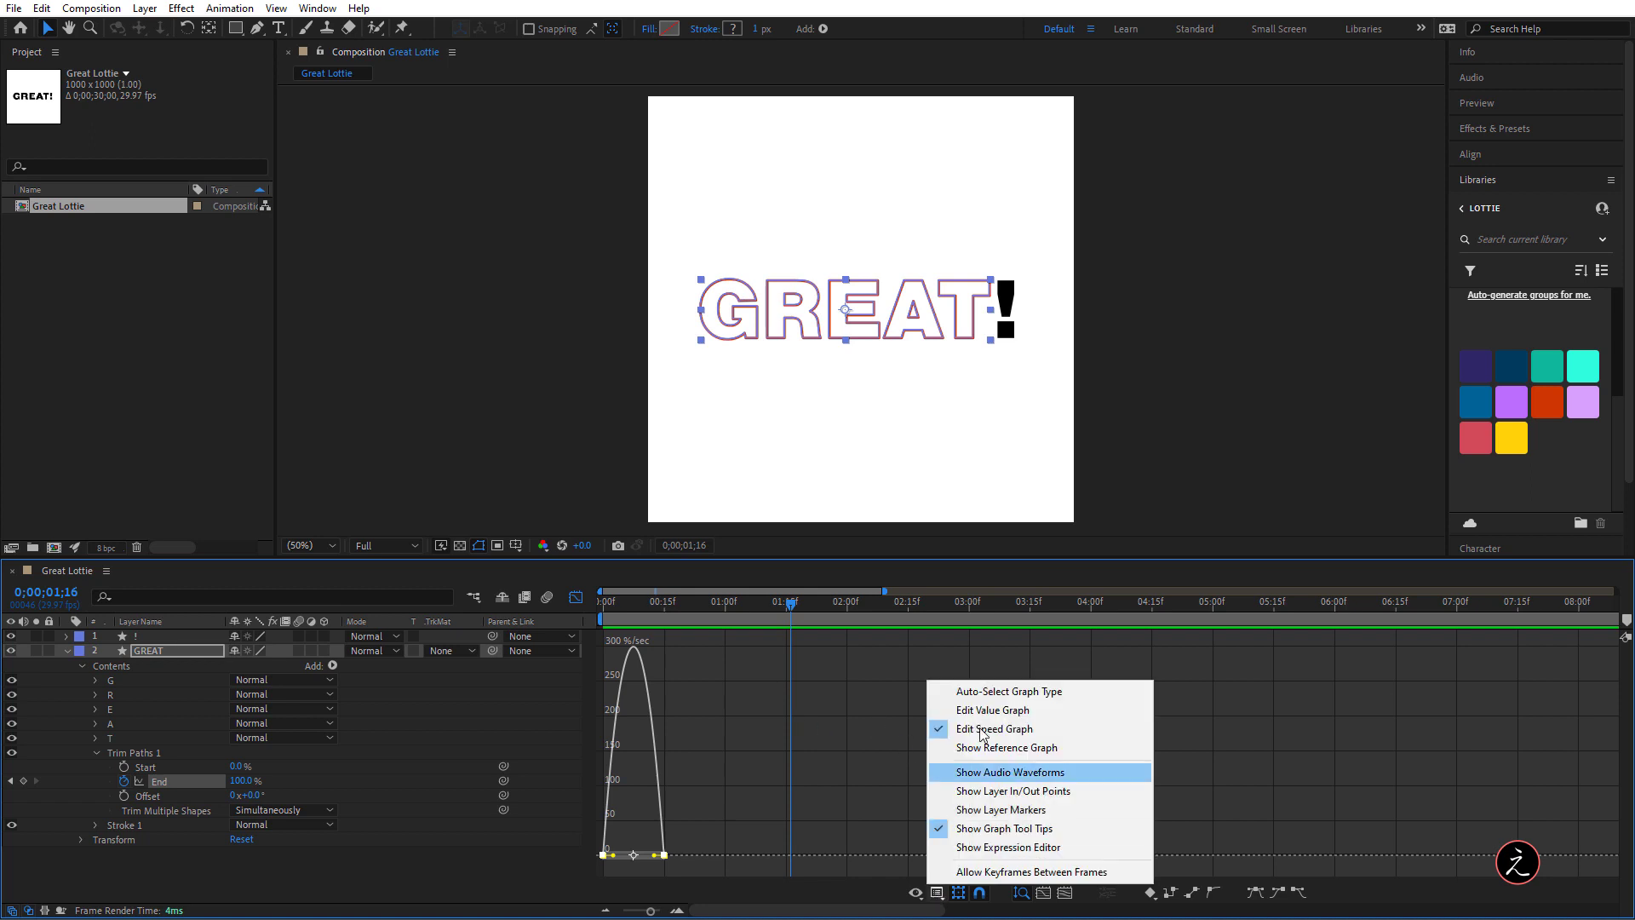
pyautogui.click(1055, 731)
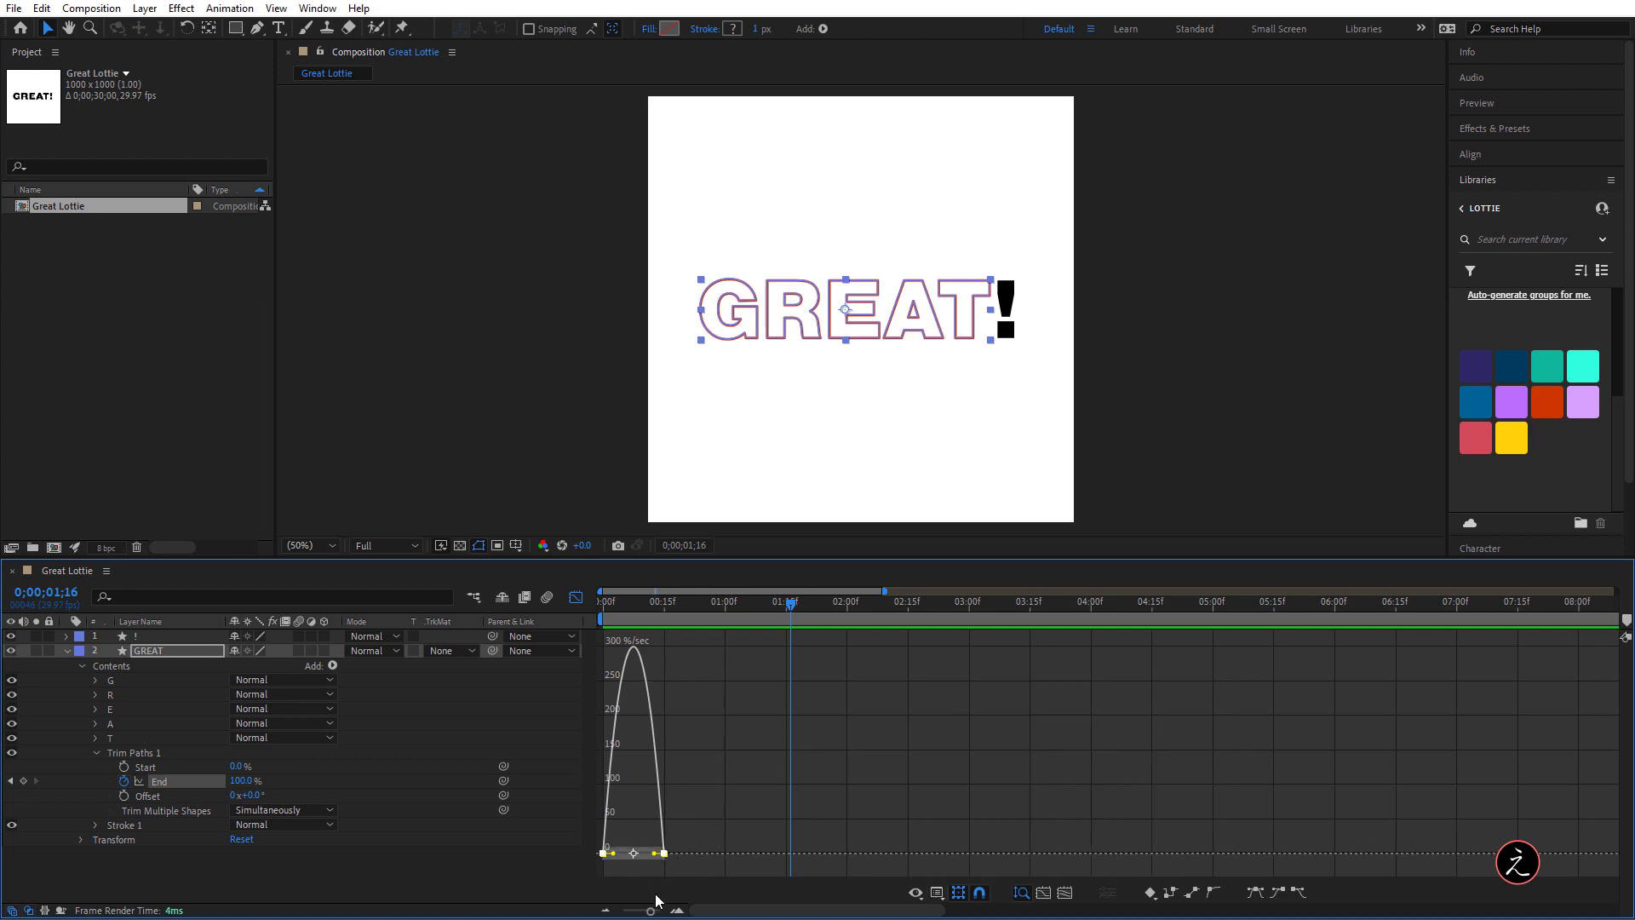
# Lengthen the incoming ease handle of the End keyframe at frame 15 to about 55% influence
pyautogui.moveTo(651, 910); pyautogui.dragTo(704, 915)
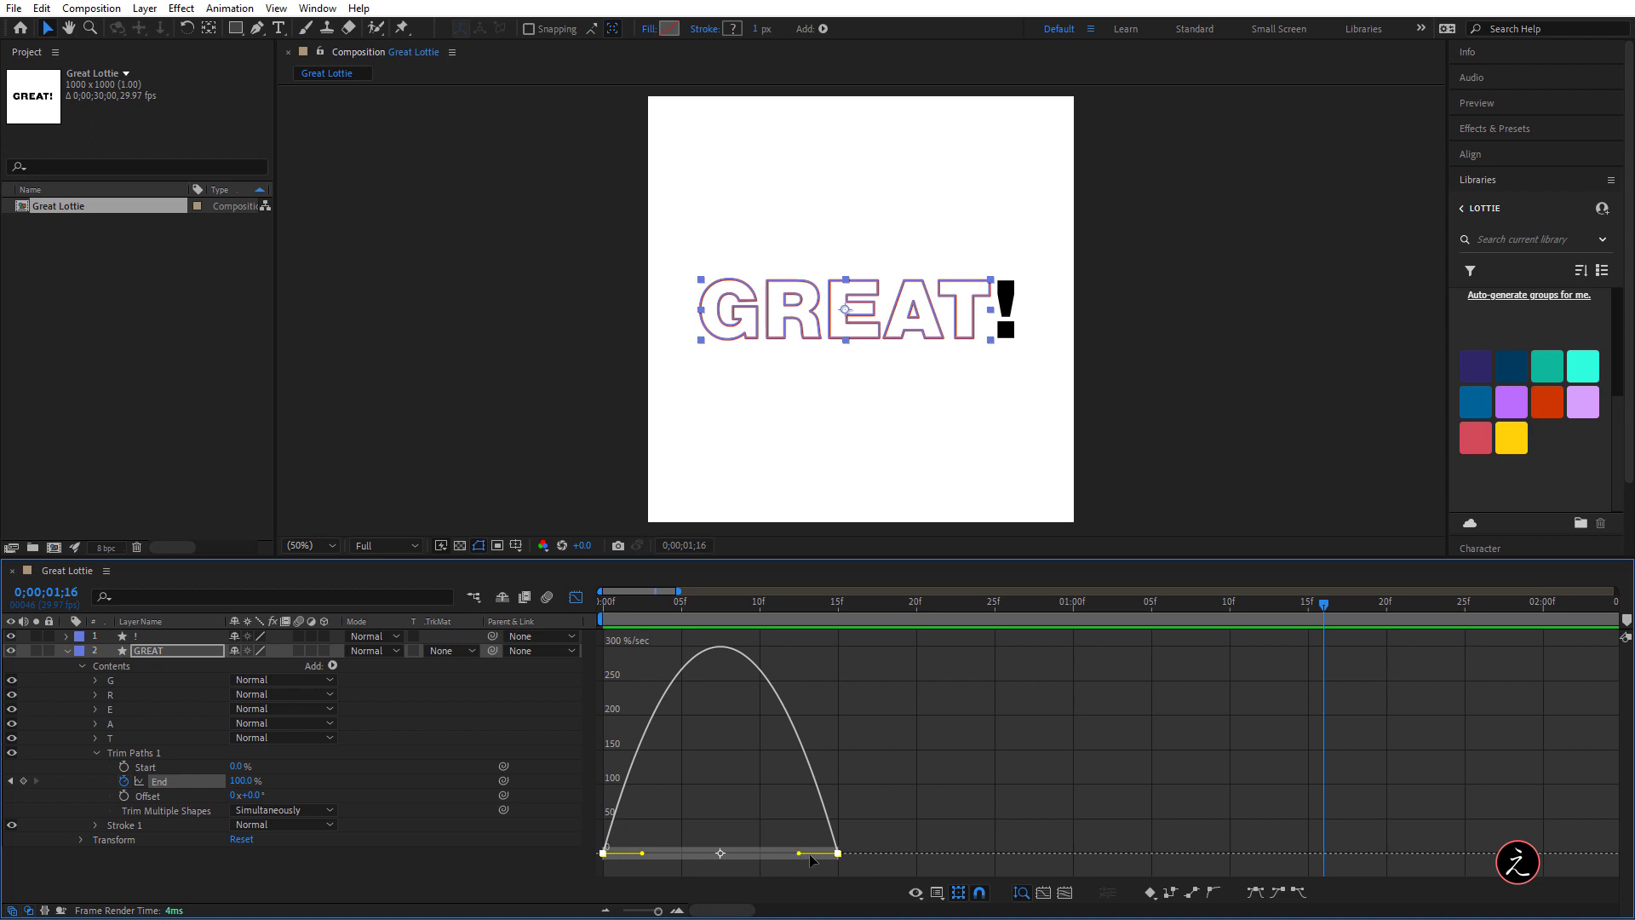
pyautogui.moveTo(798, 852)
pyautogui.mouseDown()
pyautogui.moveTo(748, 852)
pyautogui.moveTo(787, 851)
pyautogui.moveTo(774, 852)
pyautogui.mouseUp()
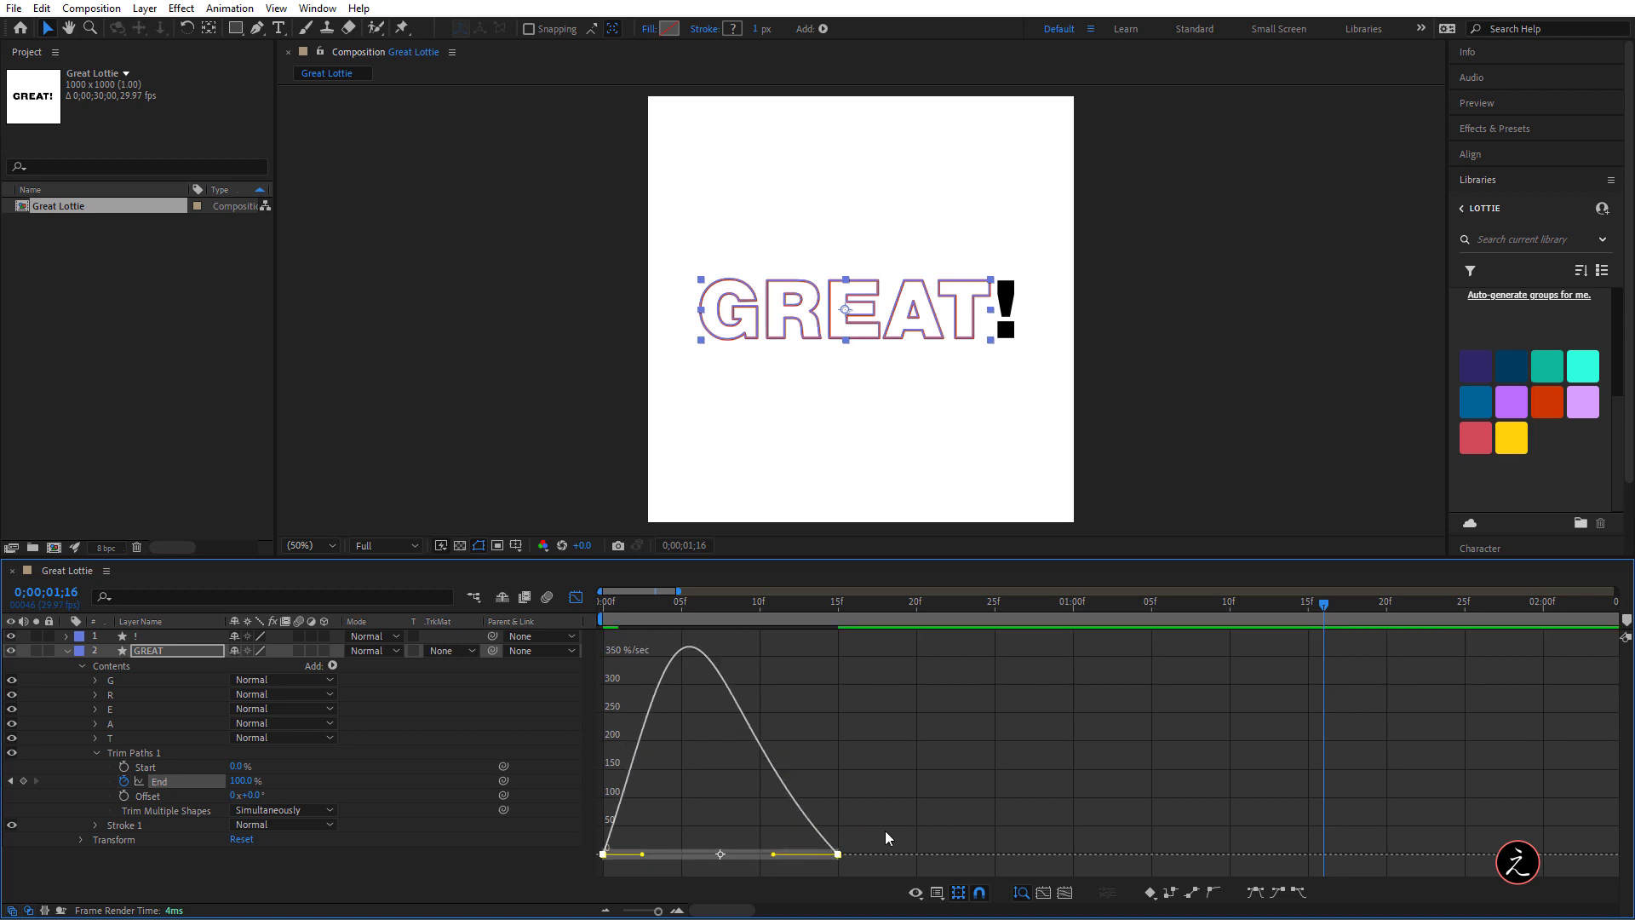
# Set the incoming velocity influence of the End keyframe at frame 15 to 70%
pyautogui.doubleClick(838, 859)
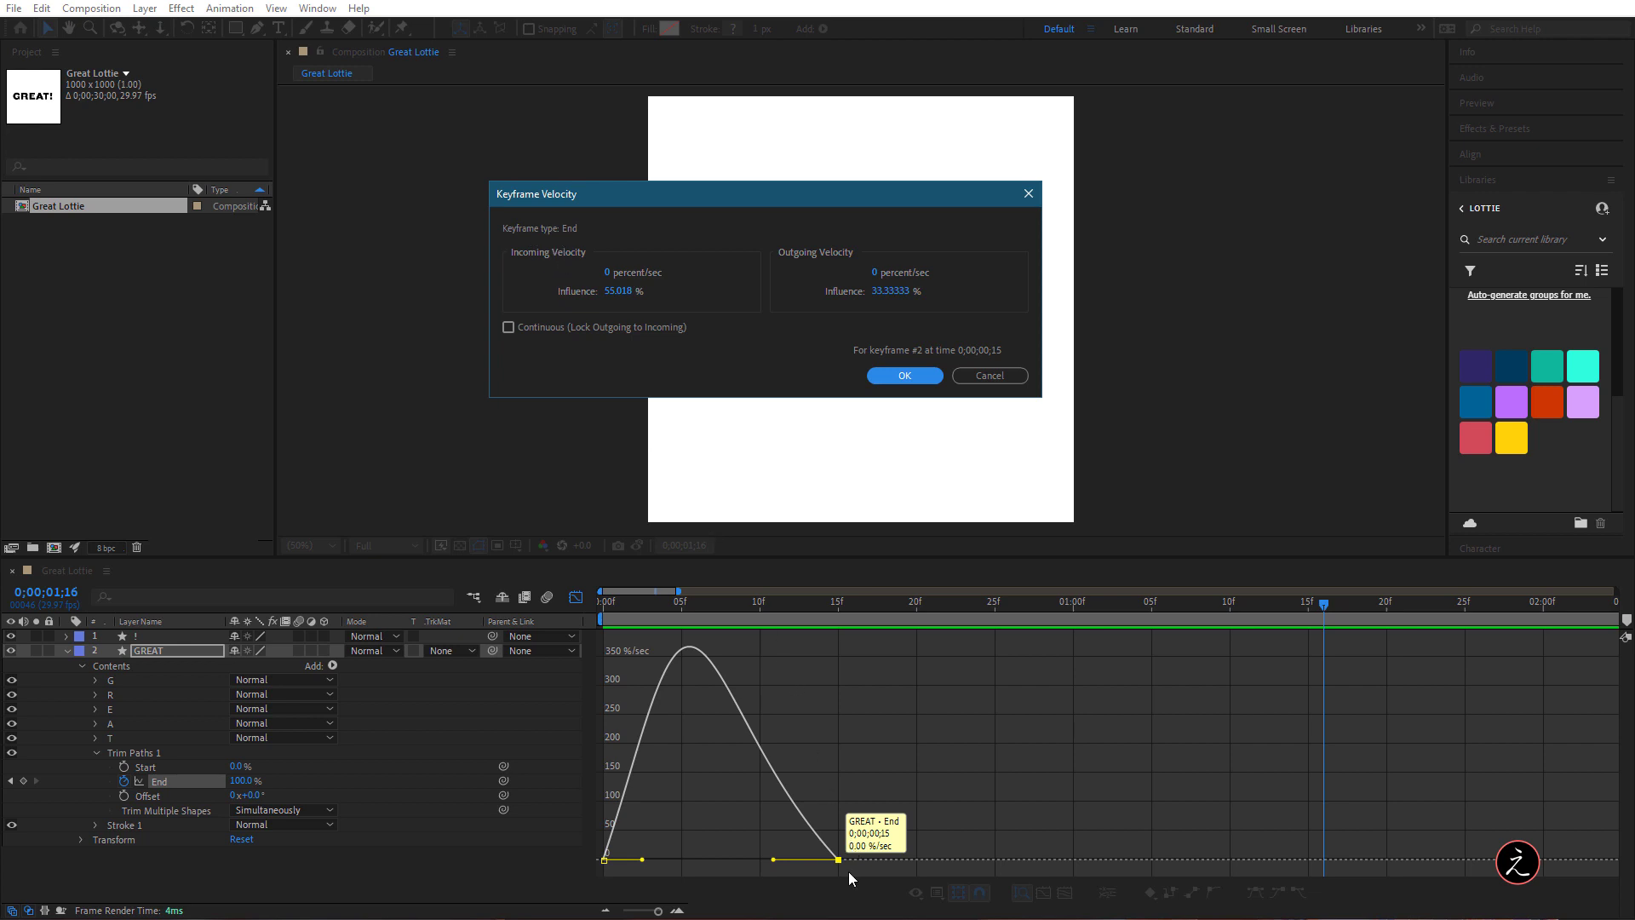
pyautogui.click(637, 290)
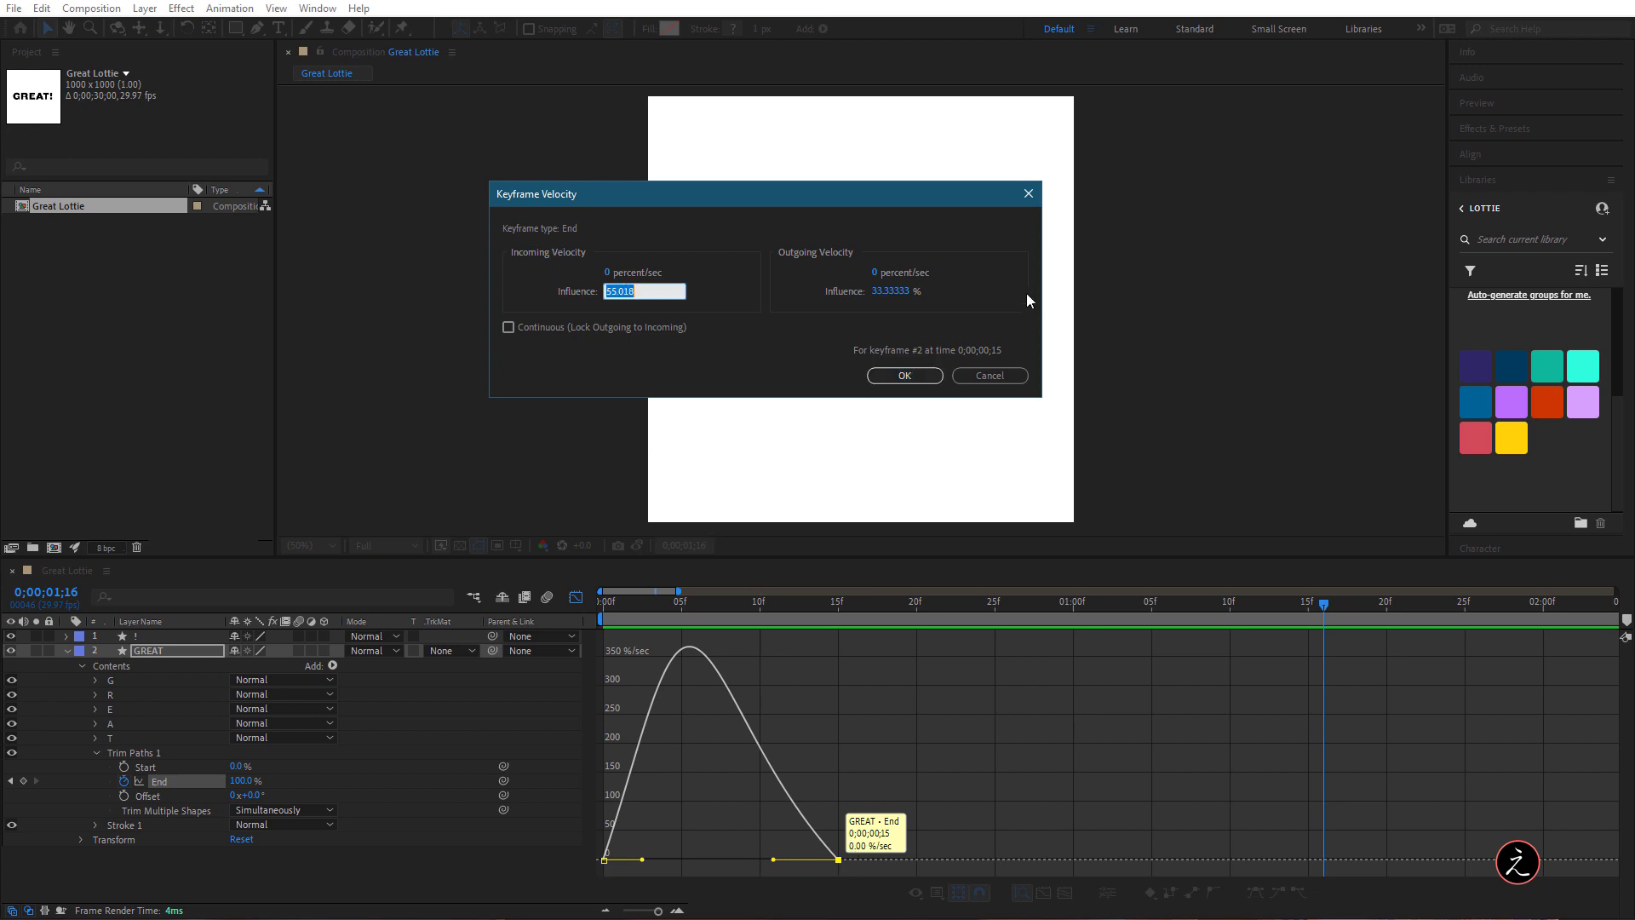
pyautogui.write('70')
pyautogui.press('Tab')
pyautogui.click(905, 375)
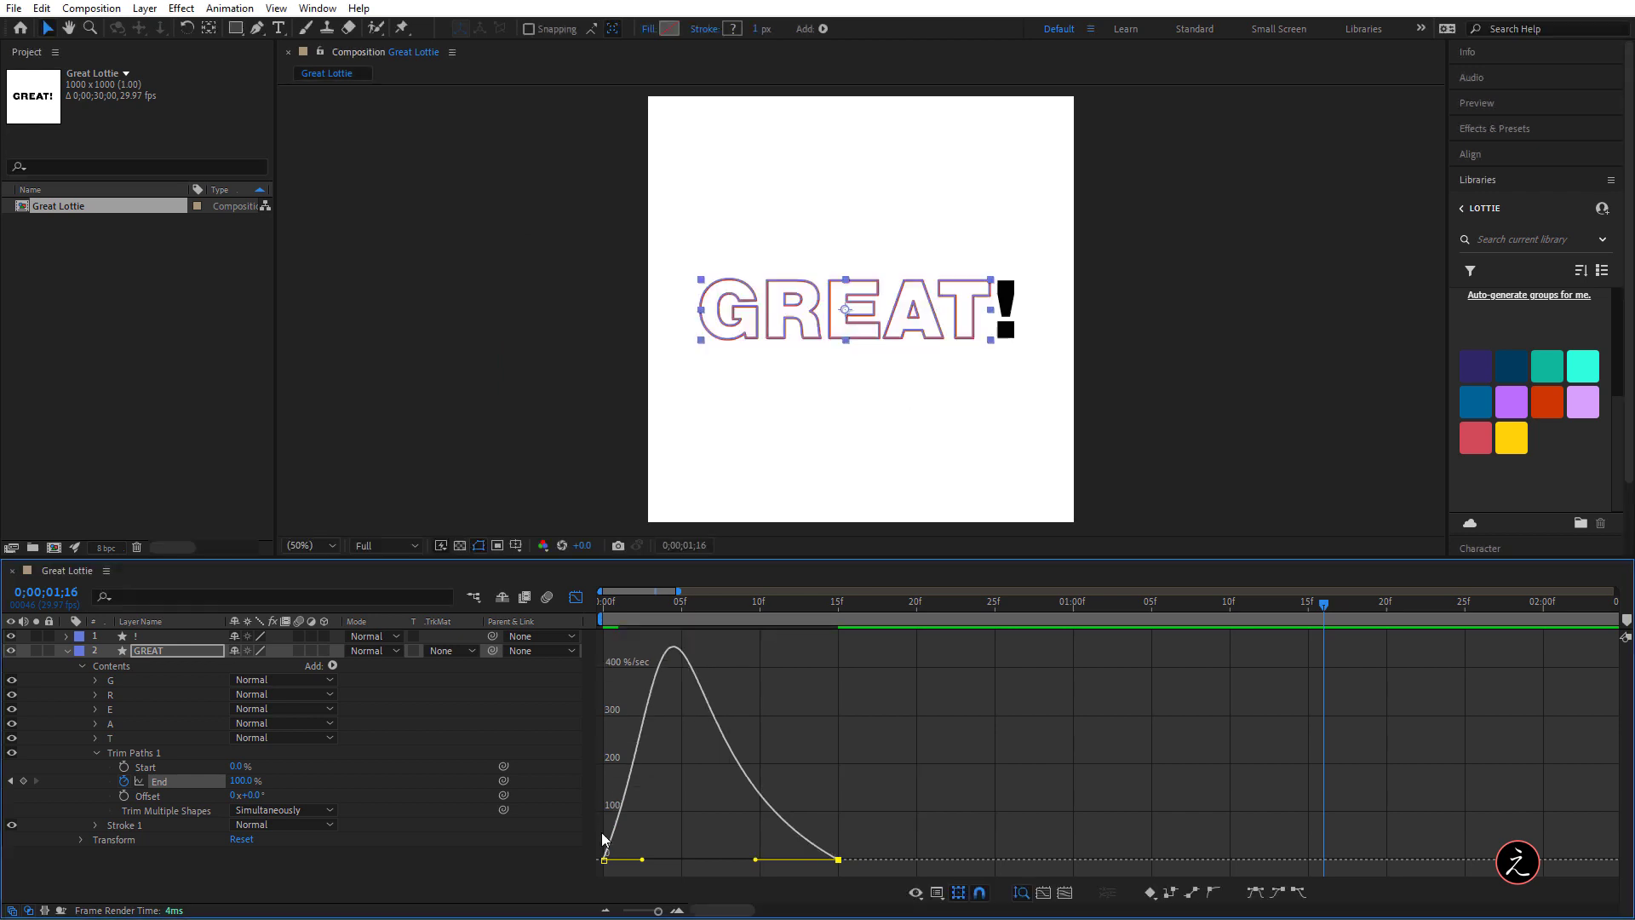
# Set the outgoing velocity influence of the first End keyframe to 70%
pyautogui.doubleClick(603, 859)
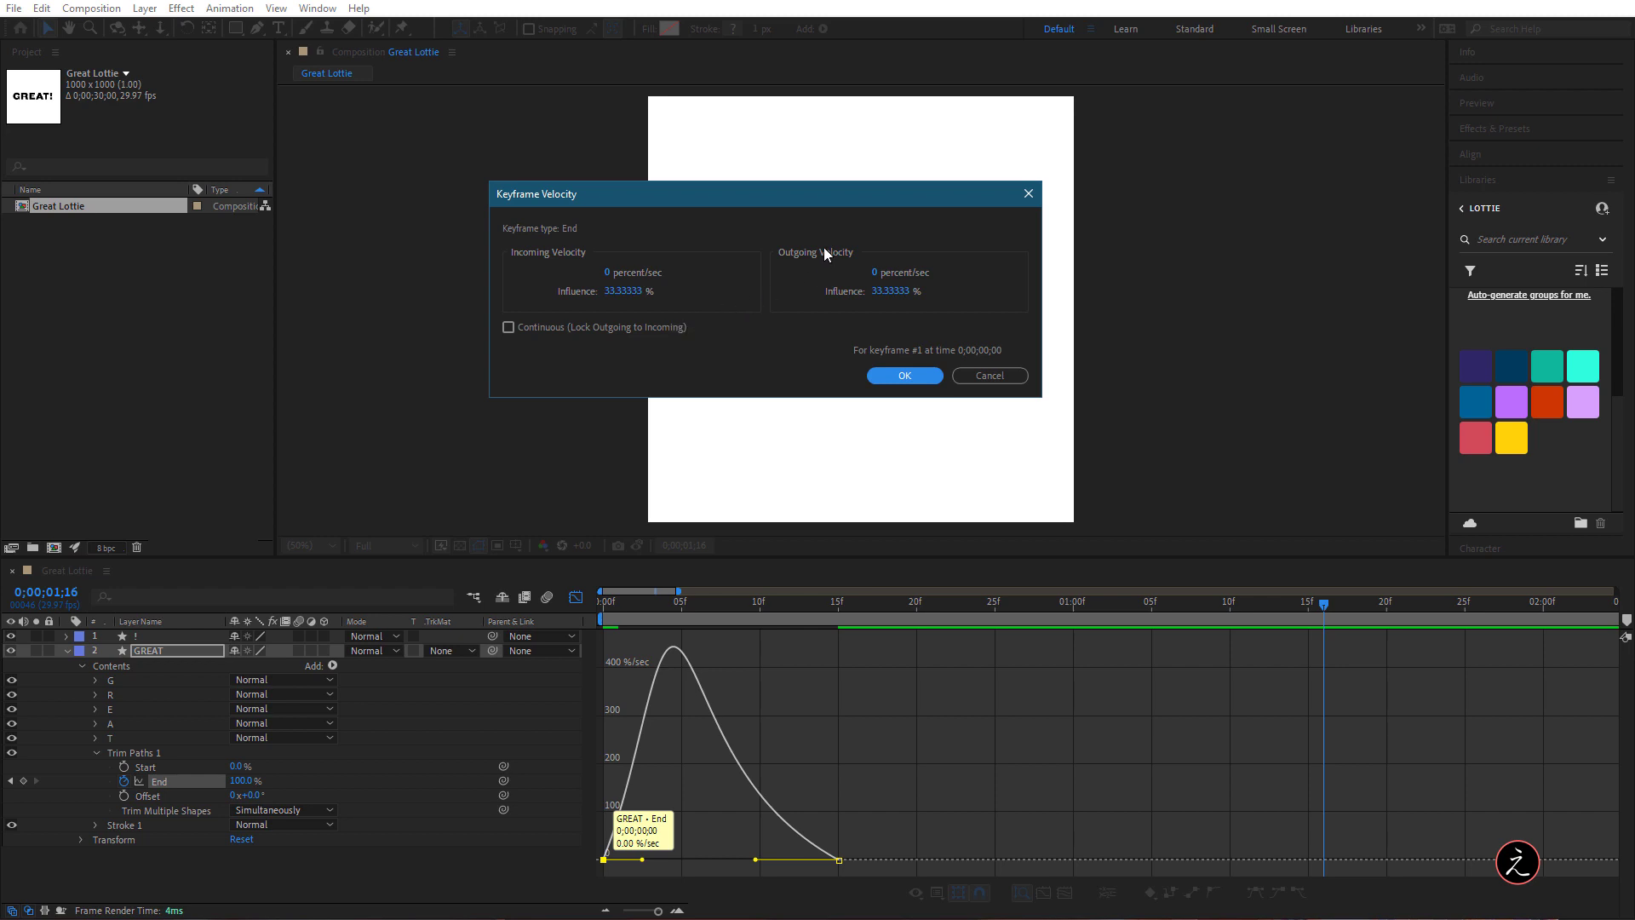
pyautogui.click(890, 291)
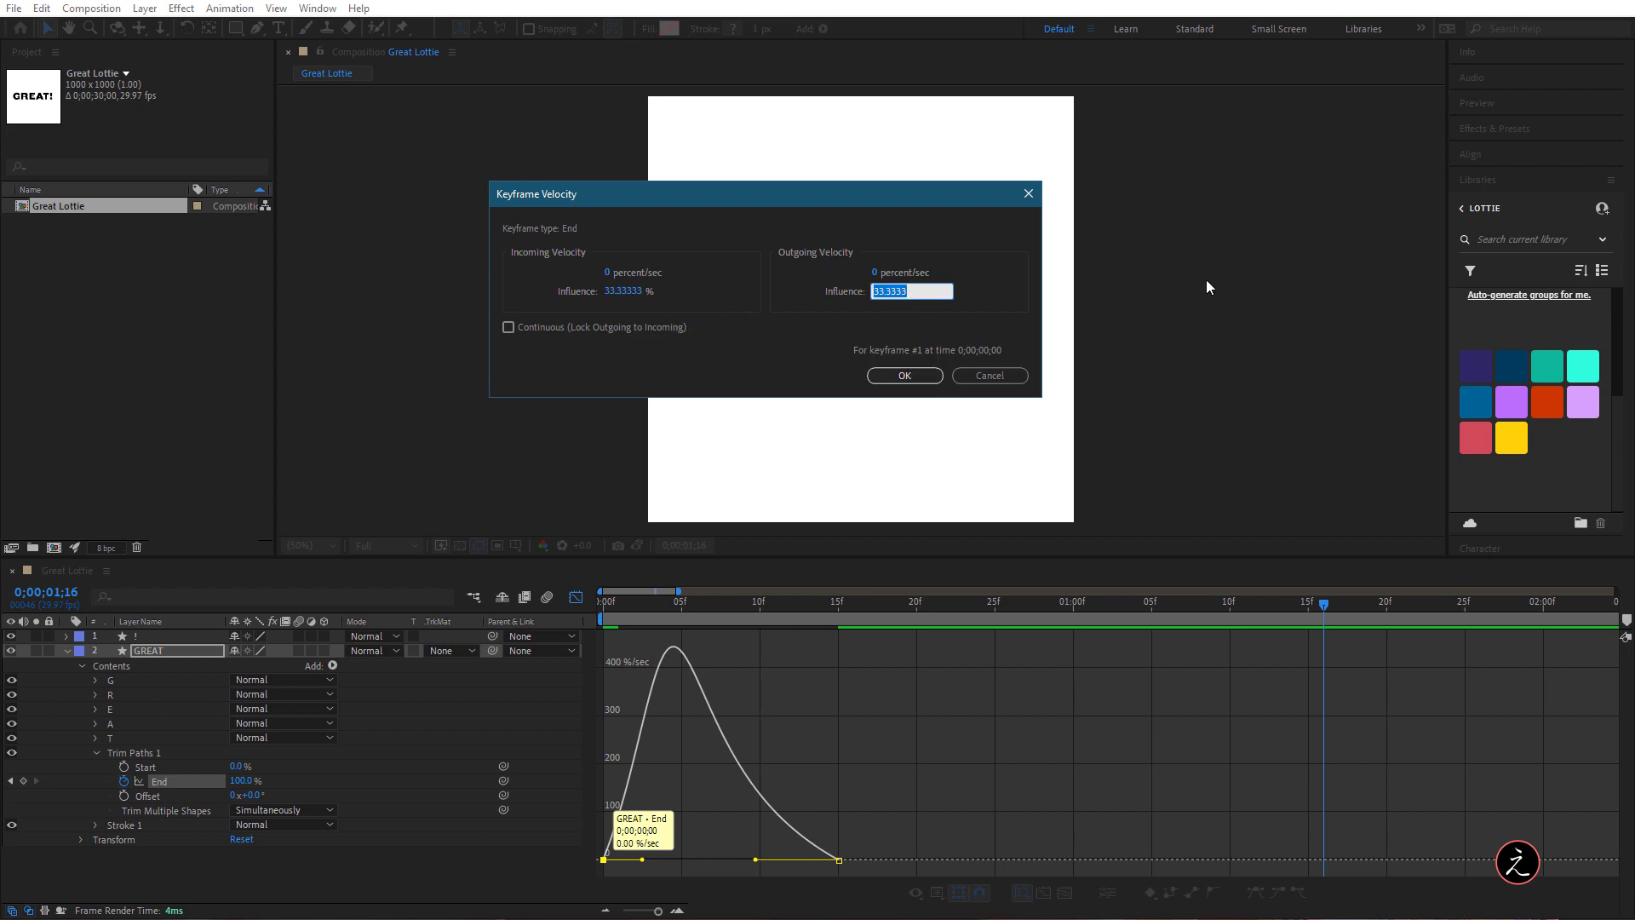
pyautogui.write('70')
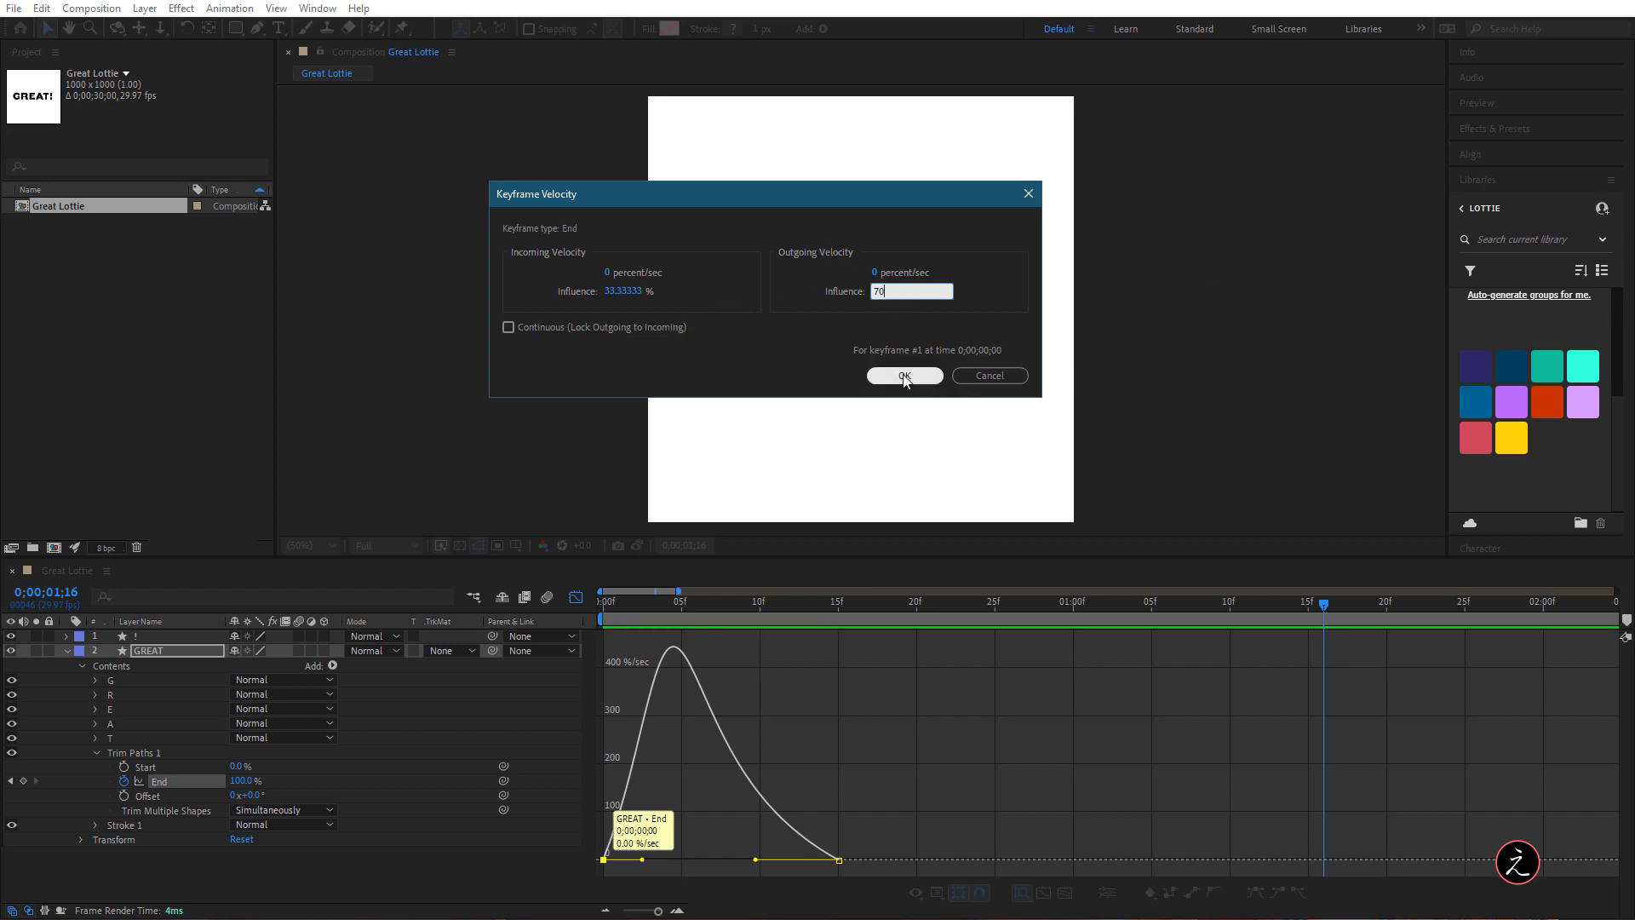
pyautogui.click(904, 376)
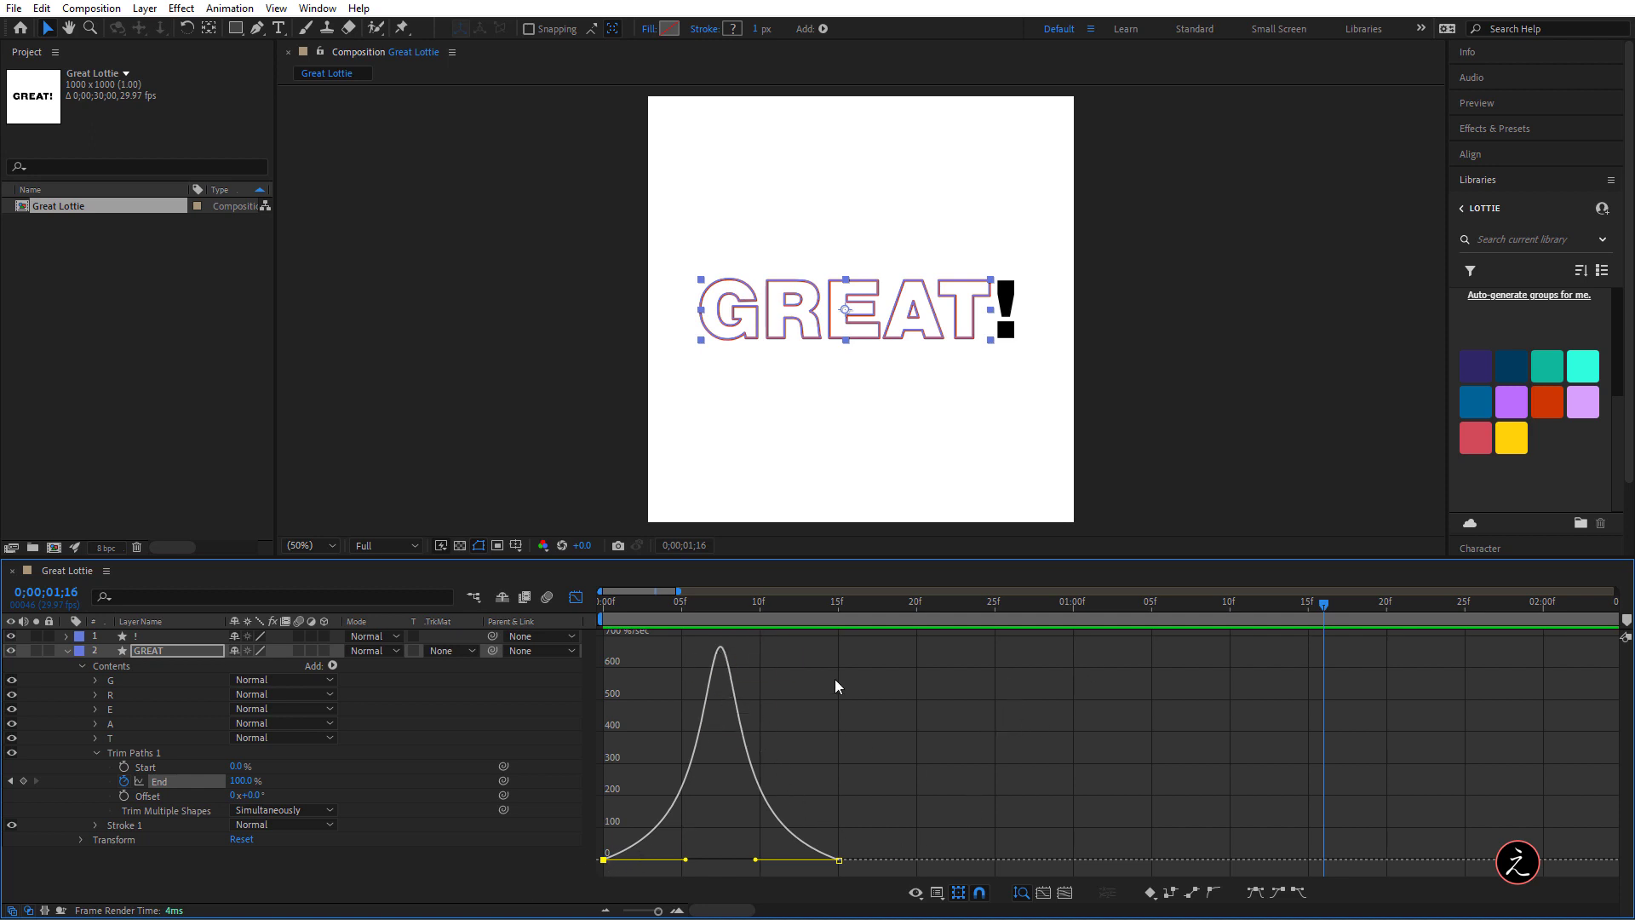
# Leave the Graph Editor and preview the eased outline animation from the first frame
pyautogui.click(576, 598)
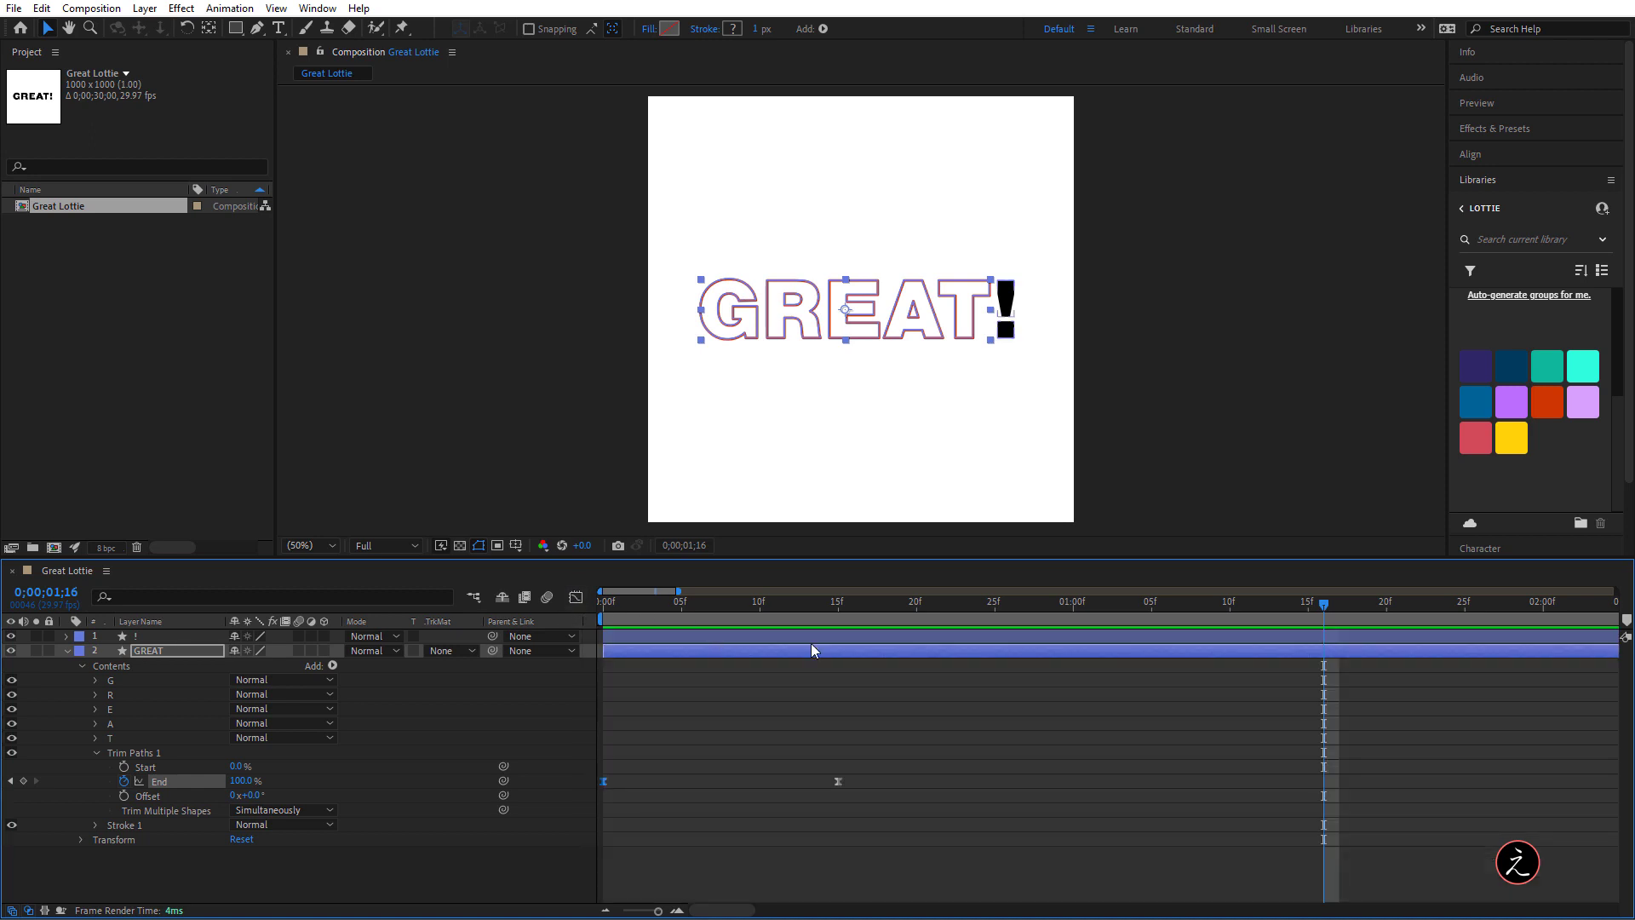
pyautogui.press('space')
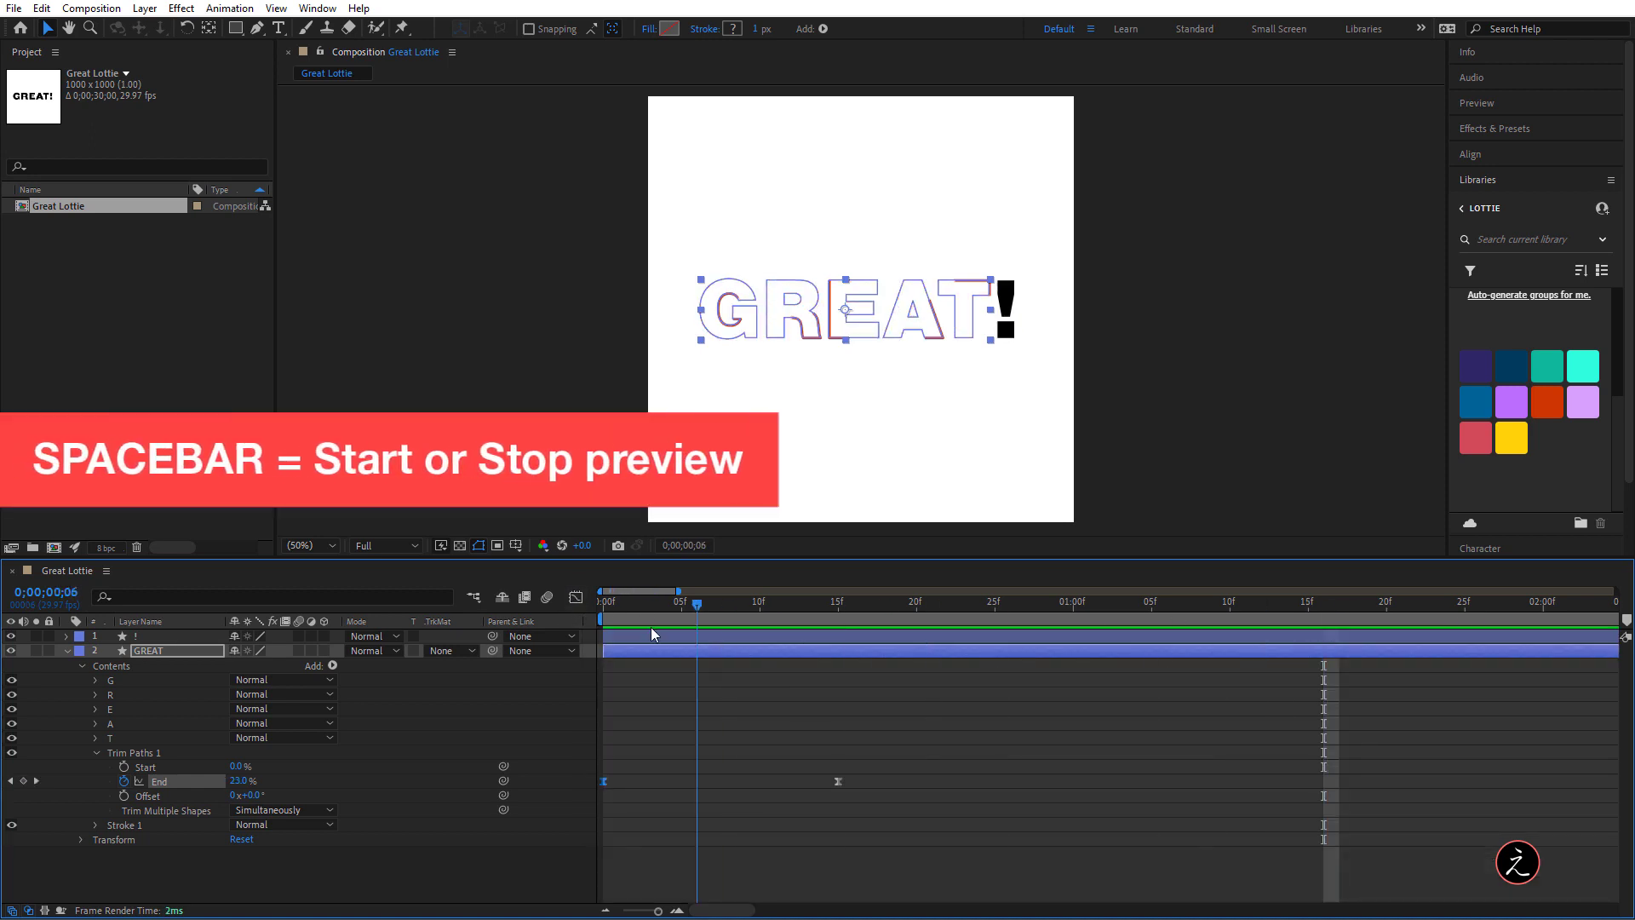
pyautogui.press('space')
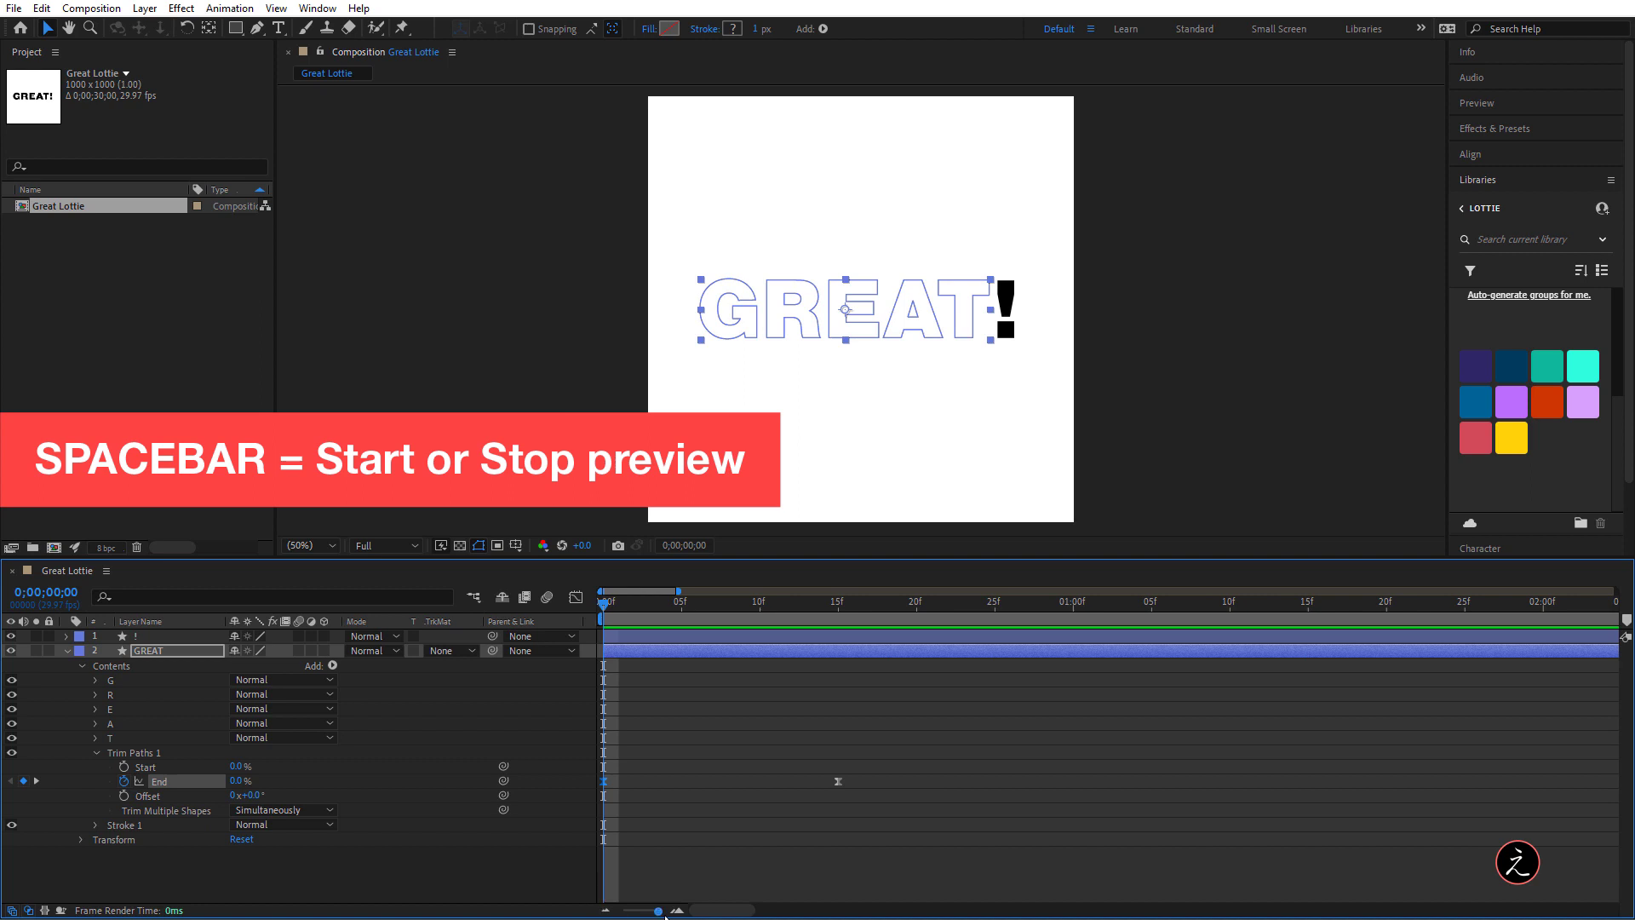
pyautogui.moveTo(660, 913); pyautogui.dragTo(654, 913)
pyautogui.press('space')
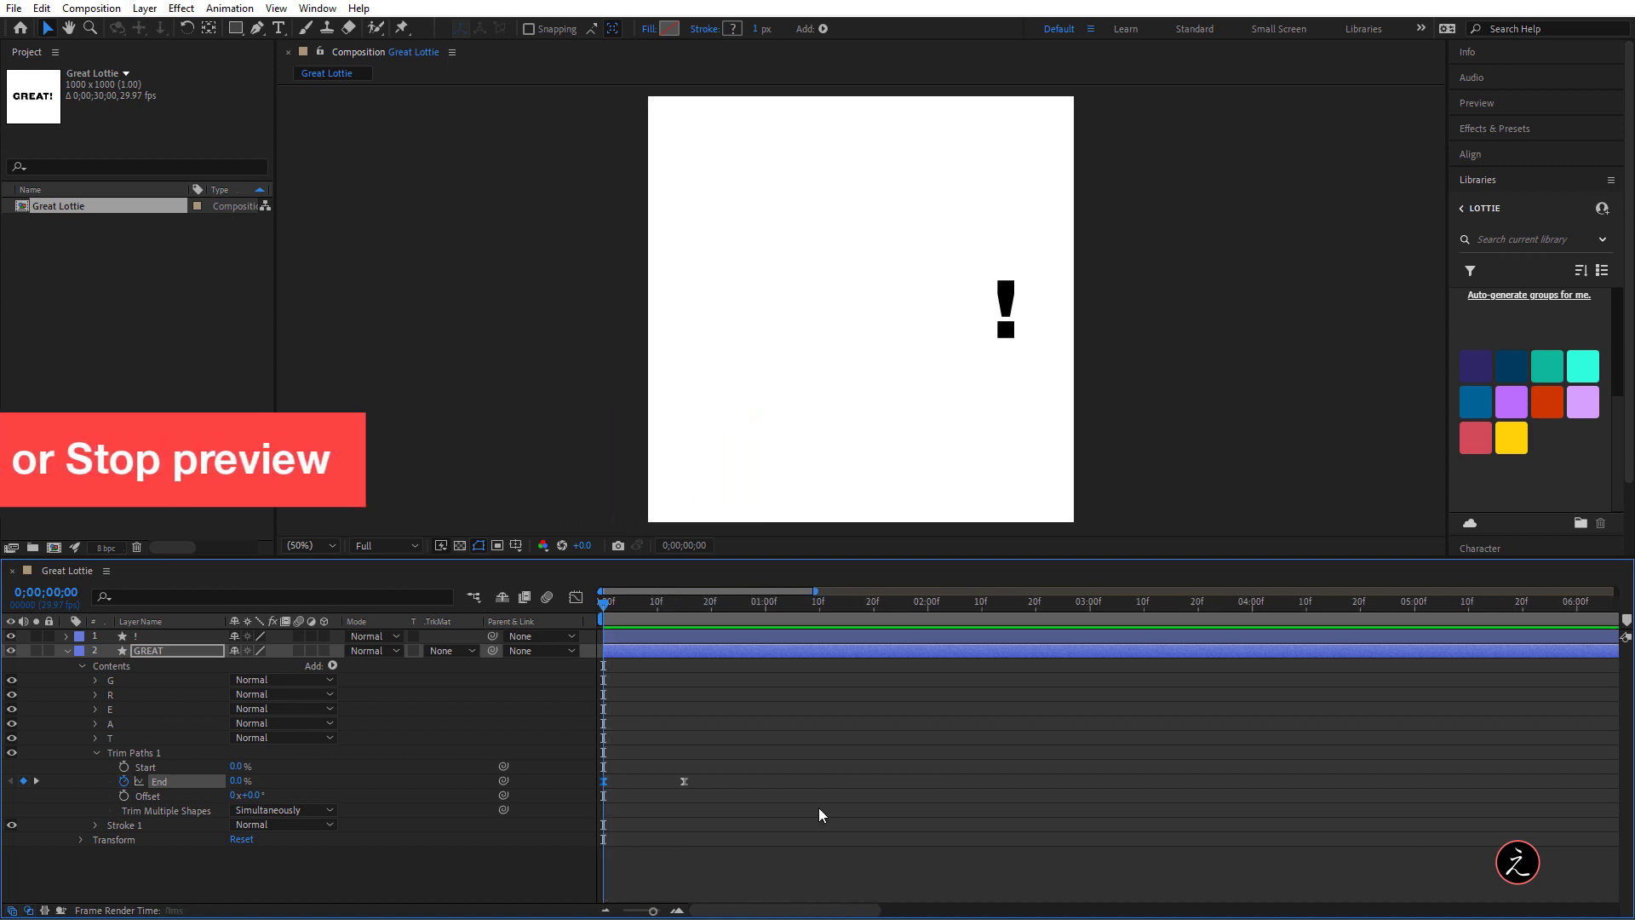
pyautogui.press('space')
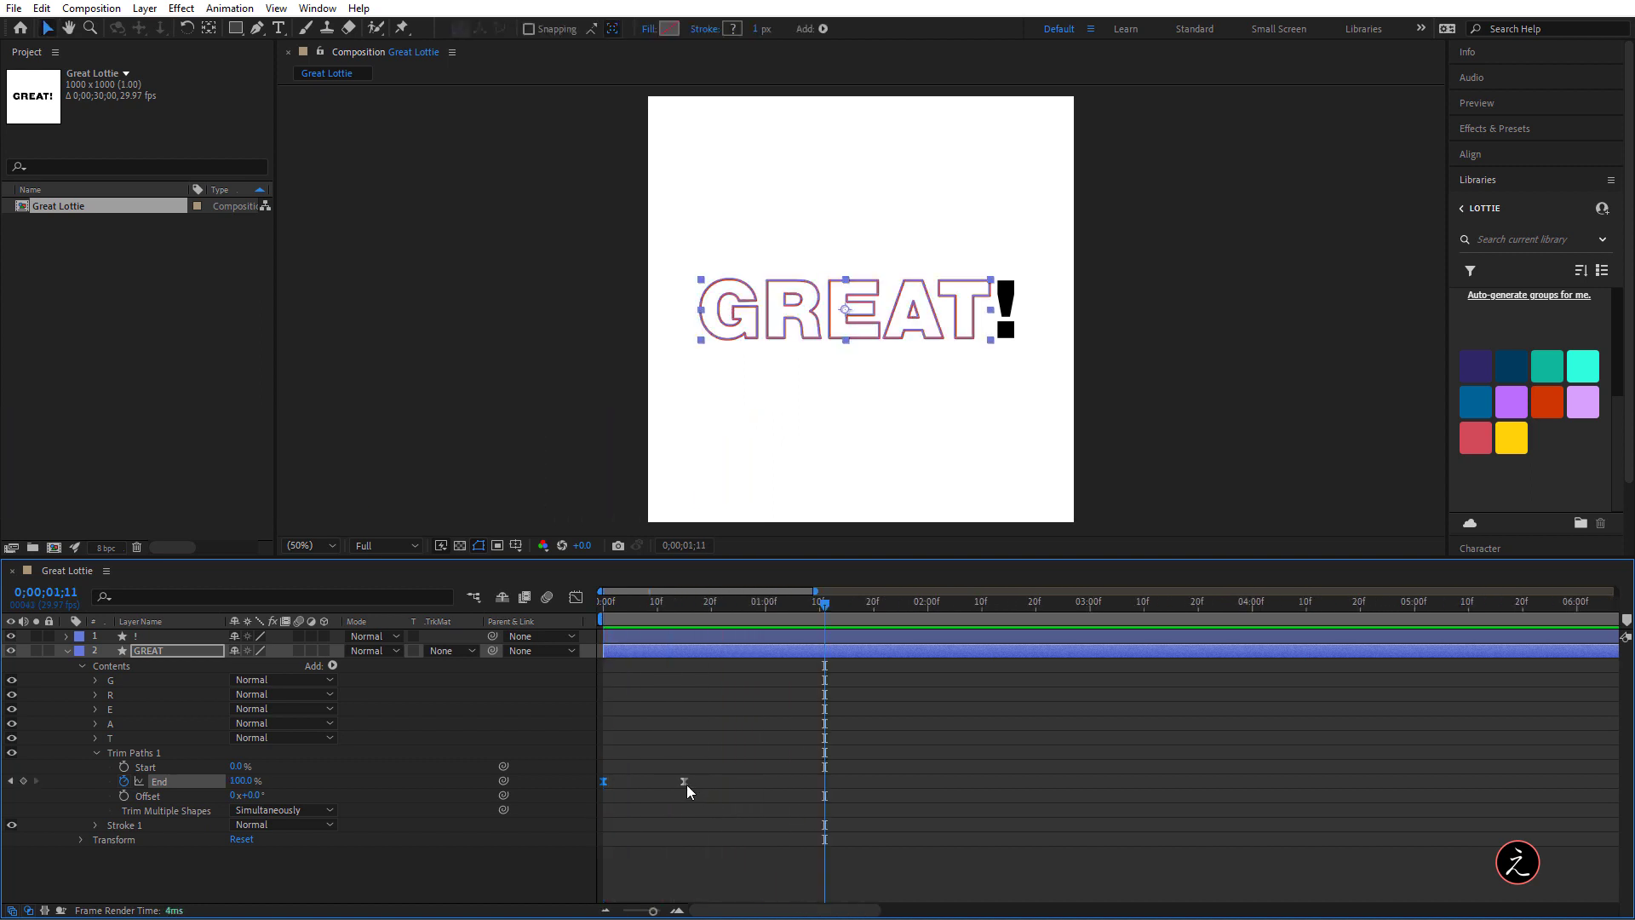
# Move the second End keyframe to frame 19 and preview the slower outline animation from the first frame
pyautogui.moveTo(685, 782); pyautogui.dragTo(705, 780)
pyautogui.moveTo(645, 607); pyautogui.dragTo(598, 611)
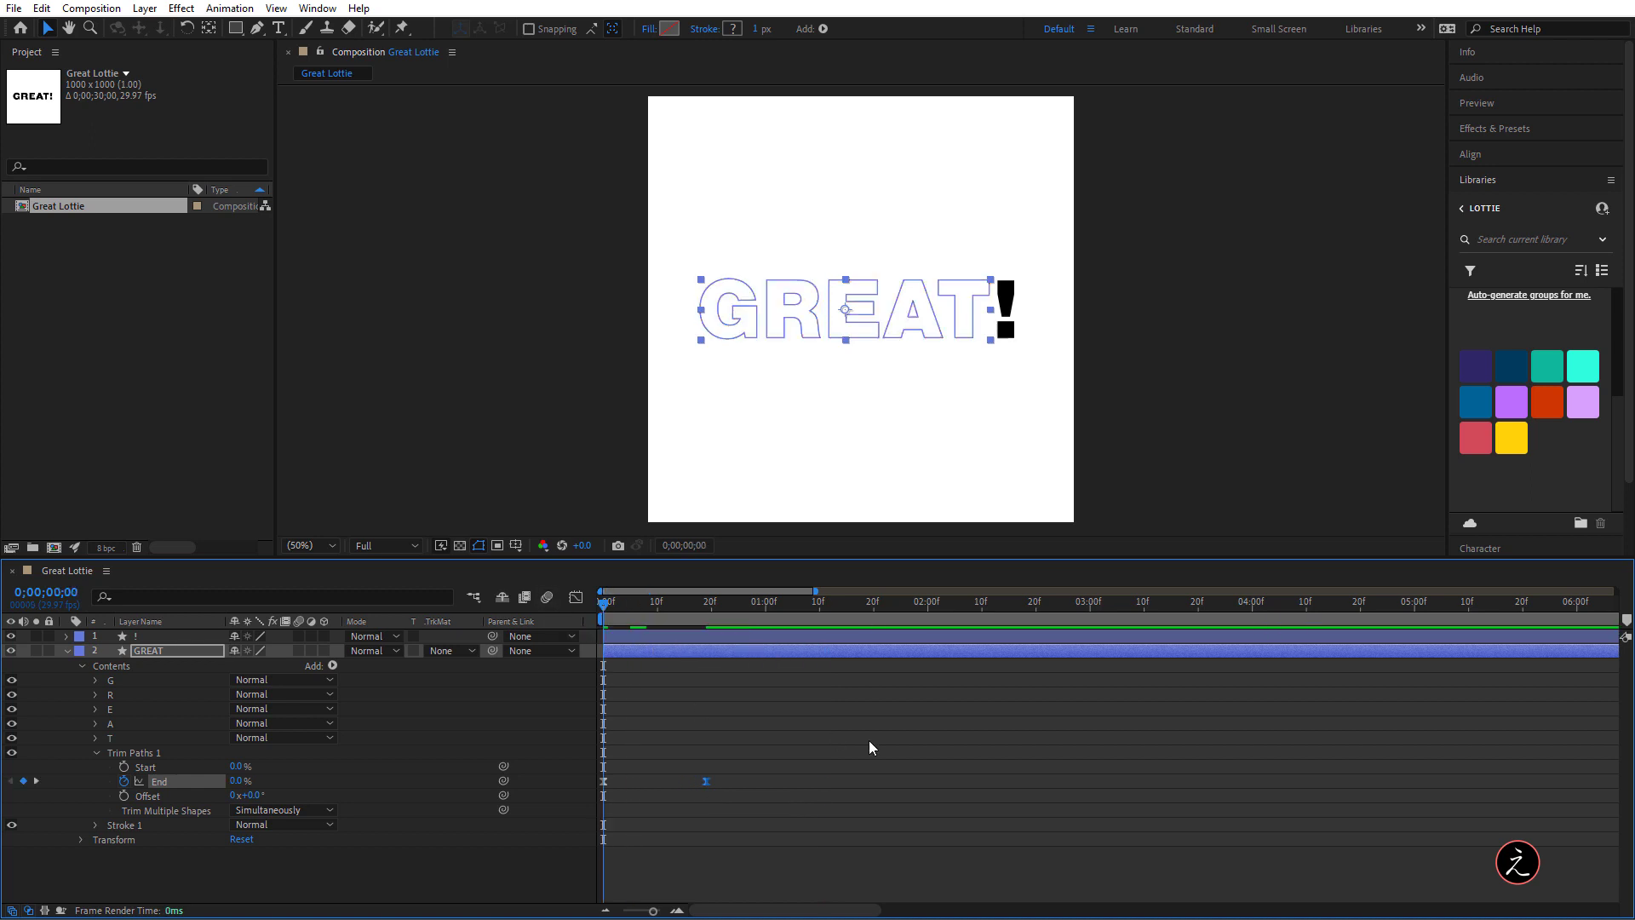
pyautogui.press('space')
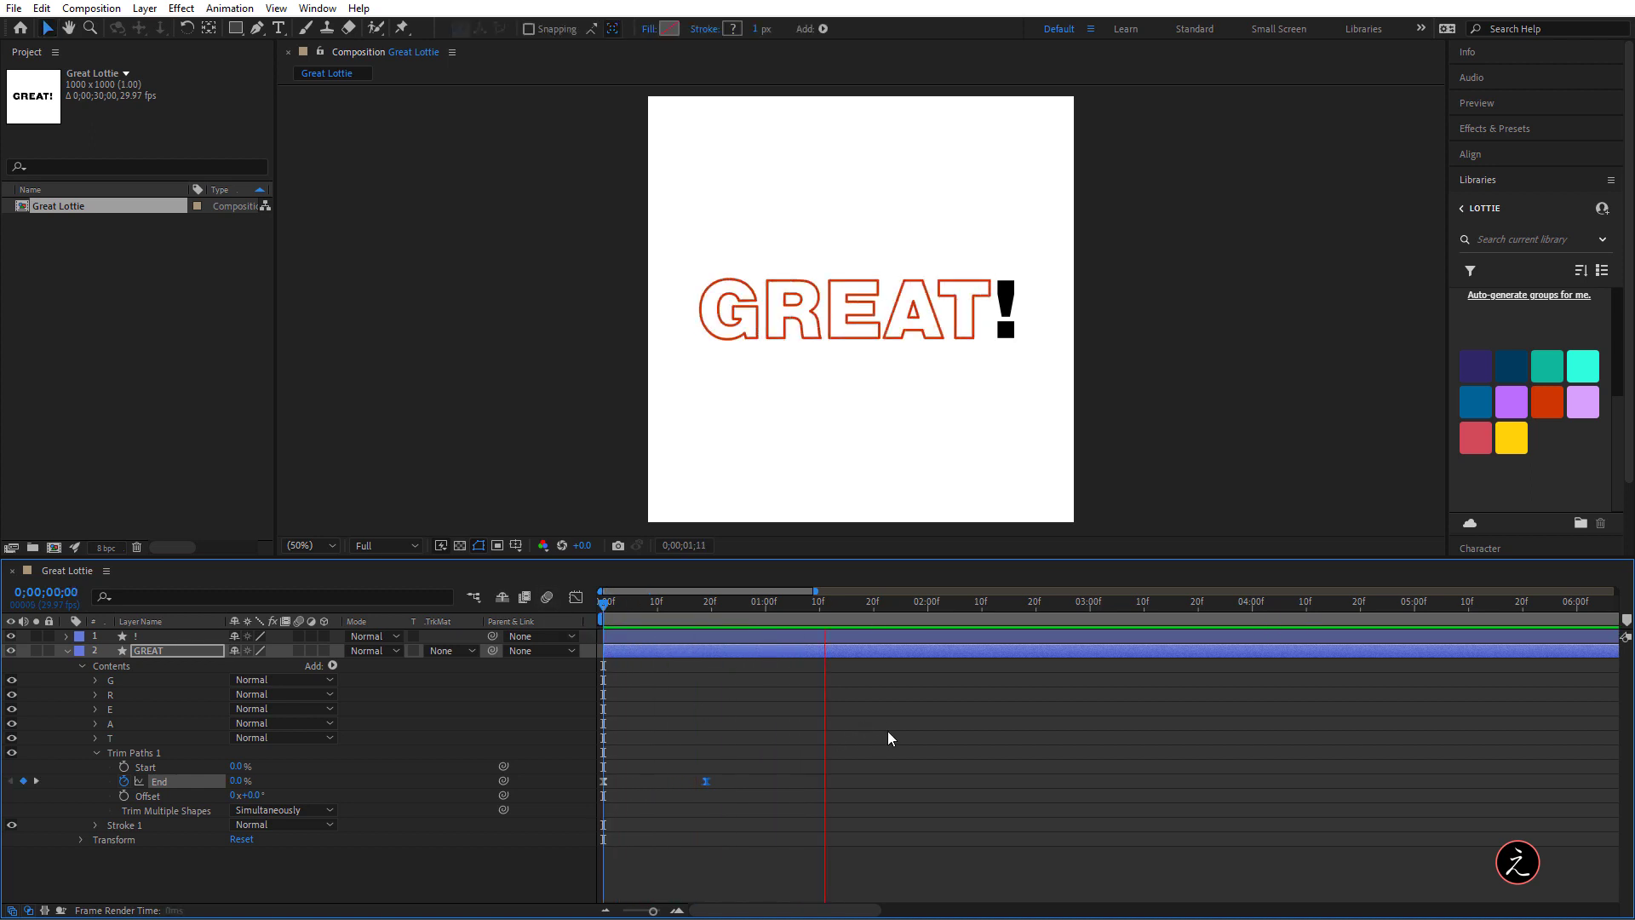
pyautogui.press('space')
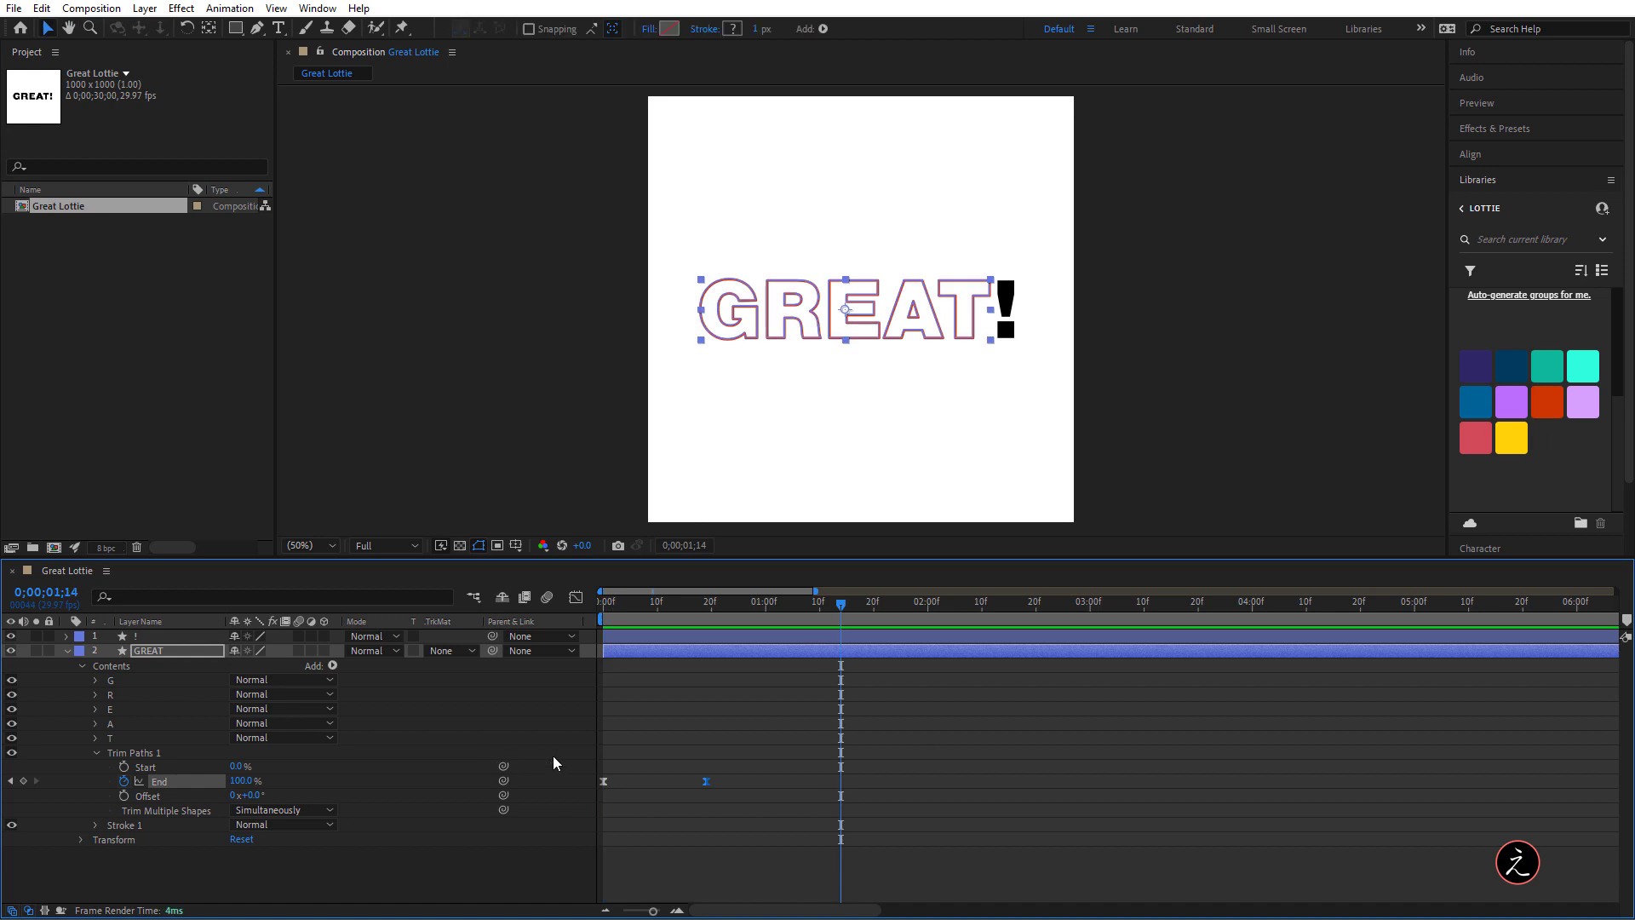
# Collapse the Trim Paths and the GREAT layer's properties and clear the layer selection
pyautogui.click(96, 753)
pyautogui.press('F2')
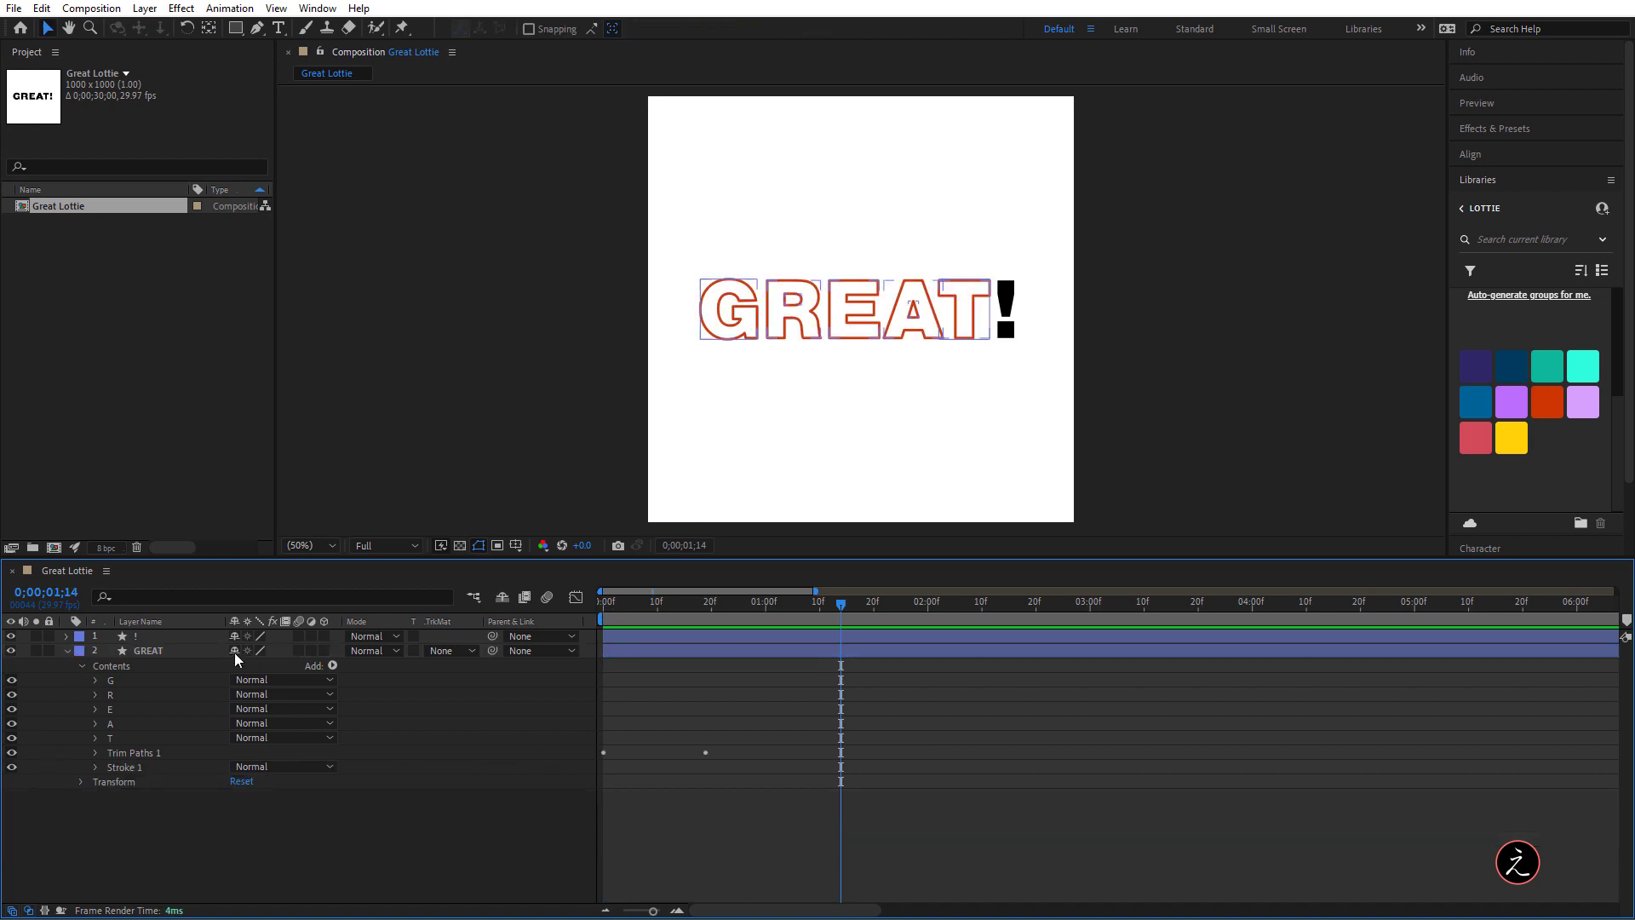
pyautogui.click(68, 651)
pyautogui.click(140, 652)
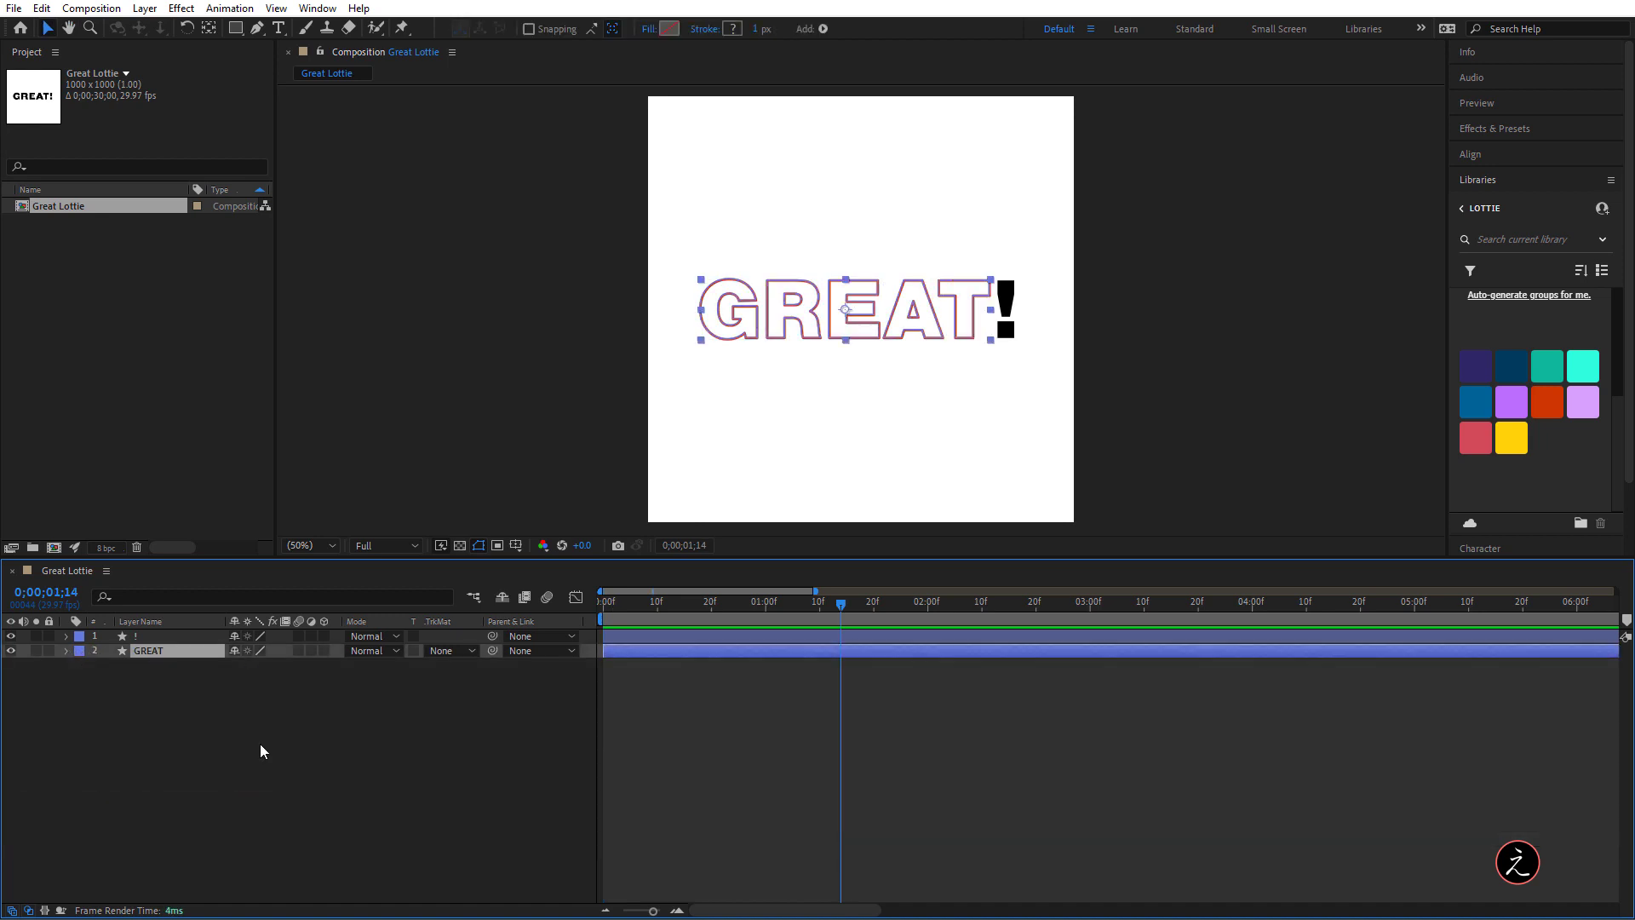
pyautogui.click(473, 770)
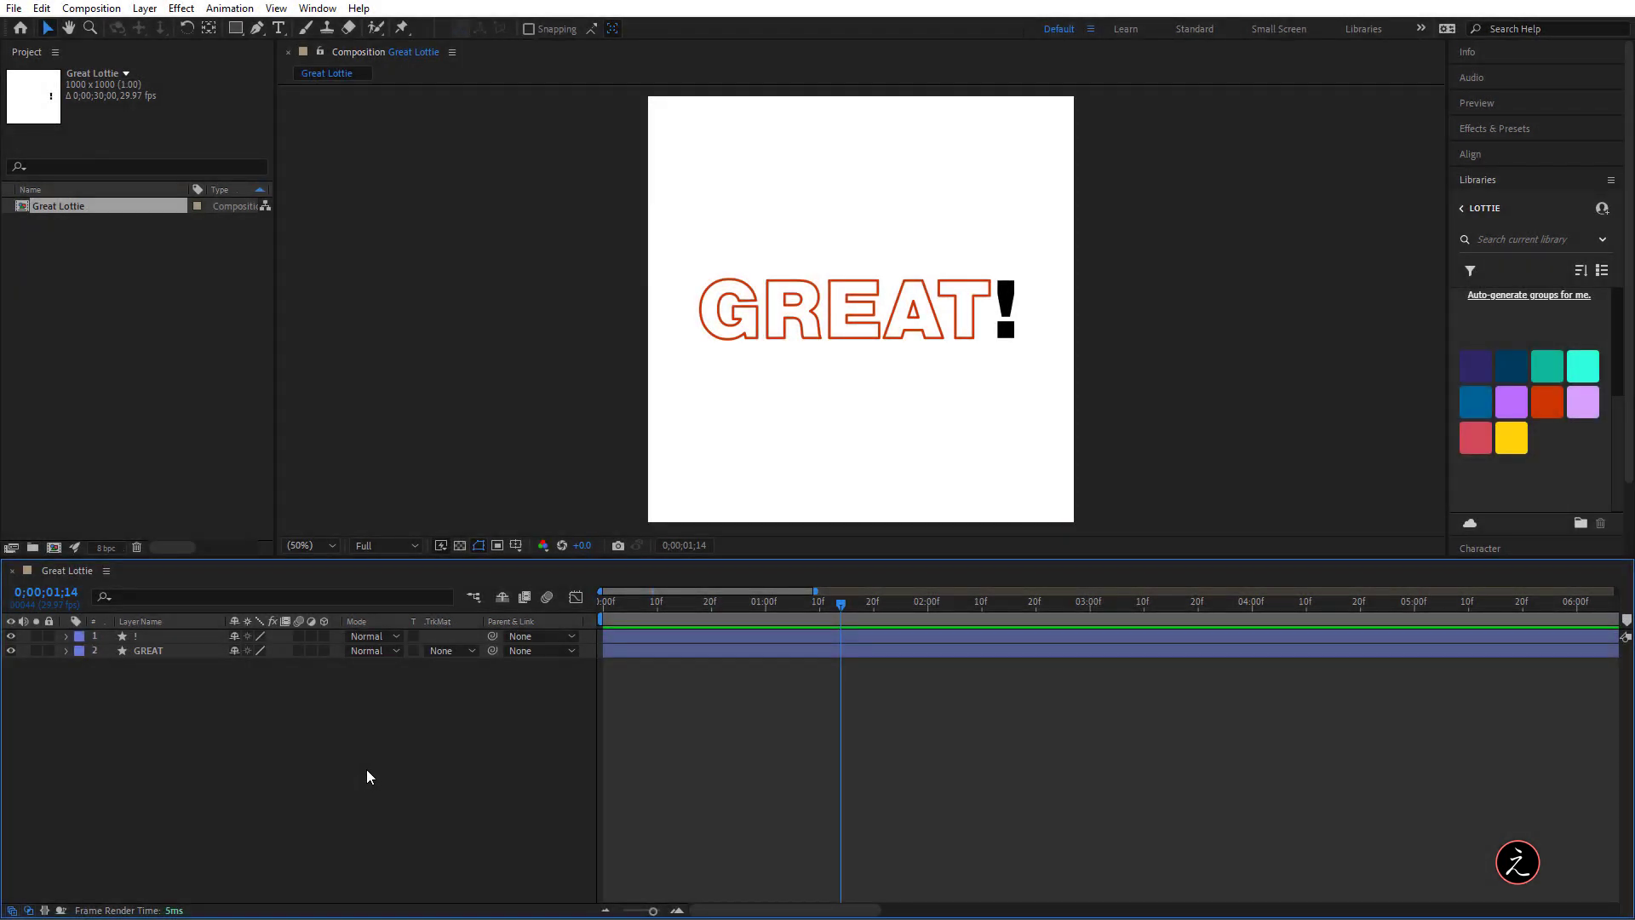
# Set the exclamation mark layer's fill to CC3300 by sampling the orange-red swatch of the LOTTIE library
pyautogui.click(196, 635)
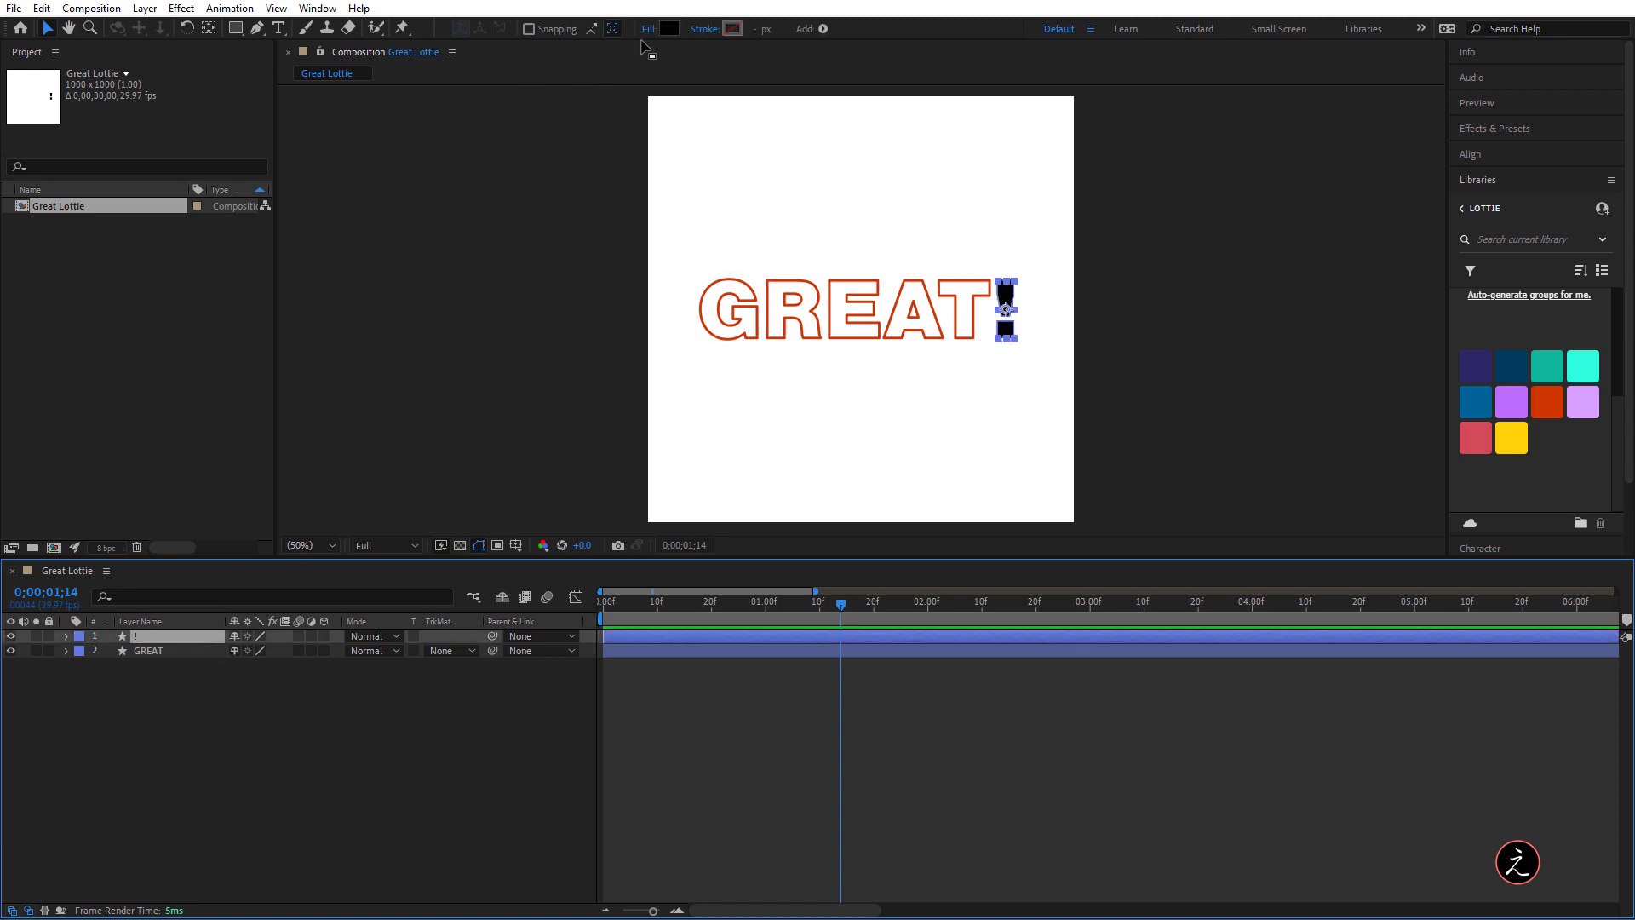
pyautogui.click(668, 28)
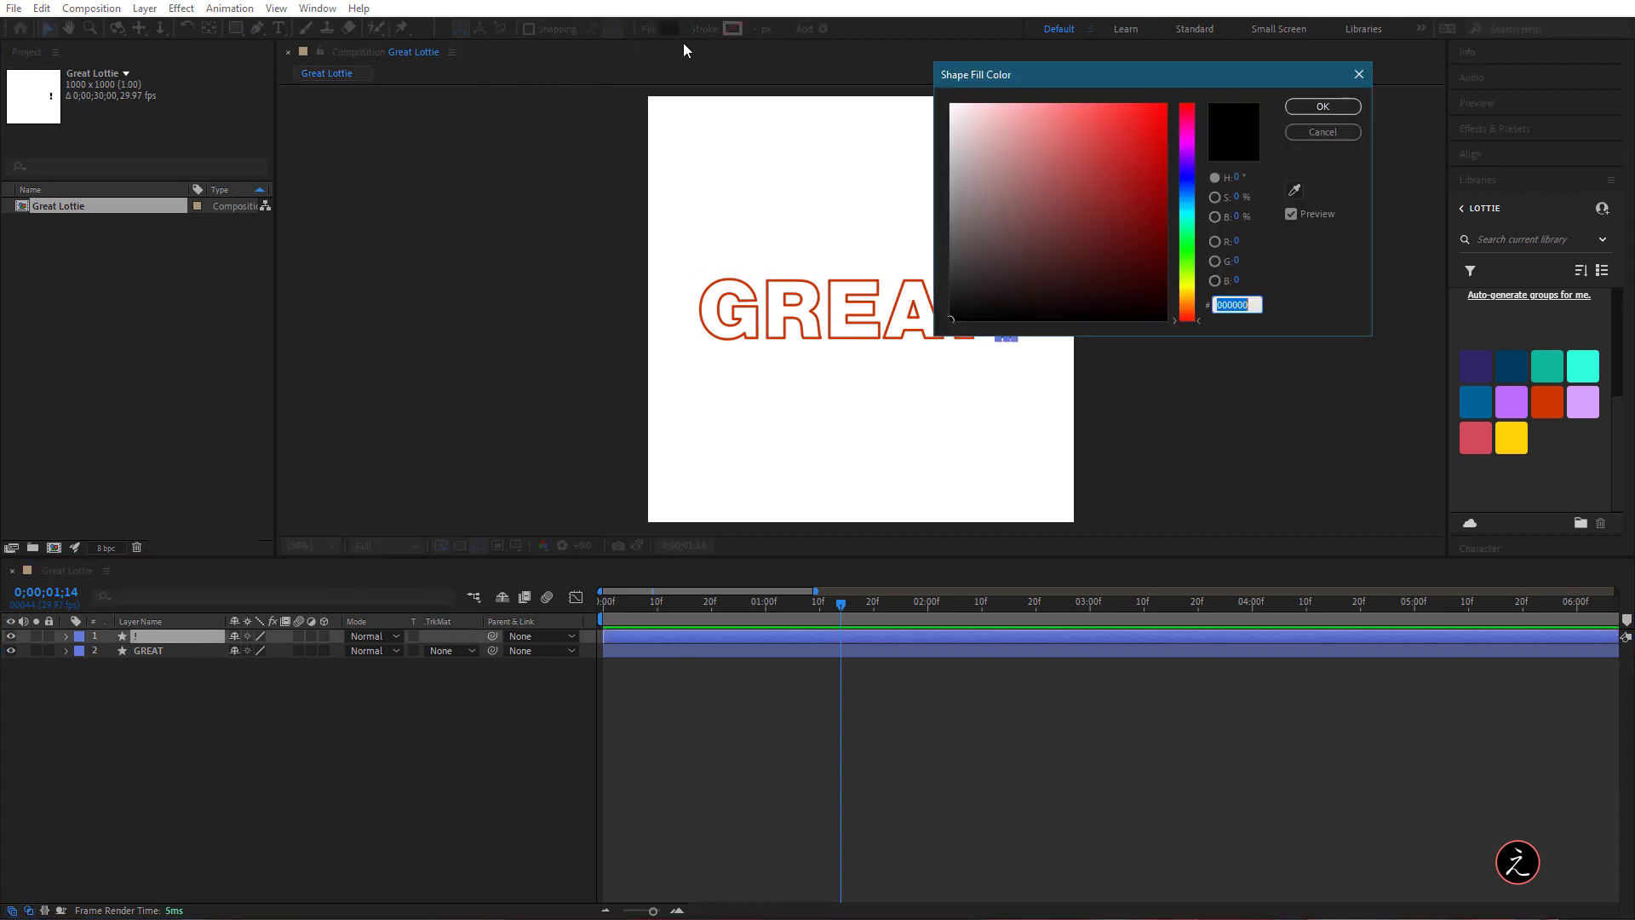
pyautogui.click(1295, 189)
pyautogui.click(1548, 402)
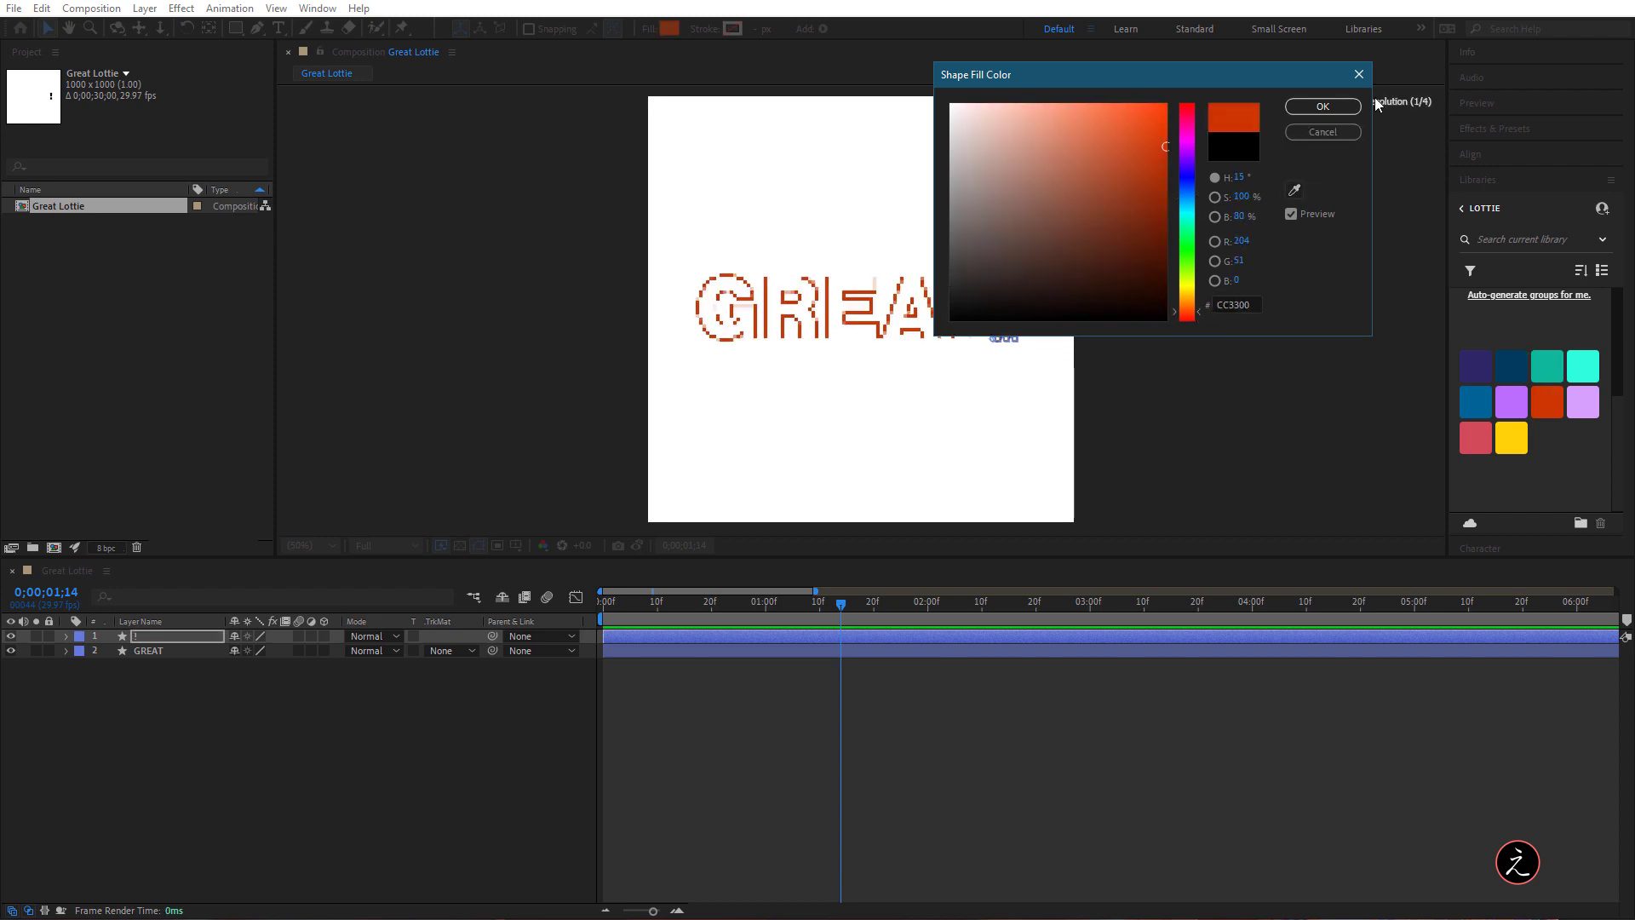
pyautogui.click(1343, 105)
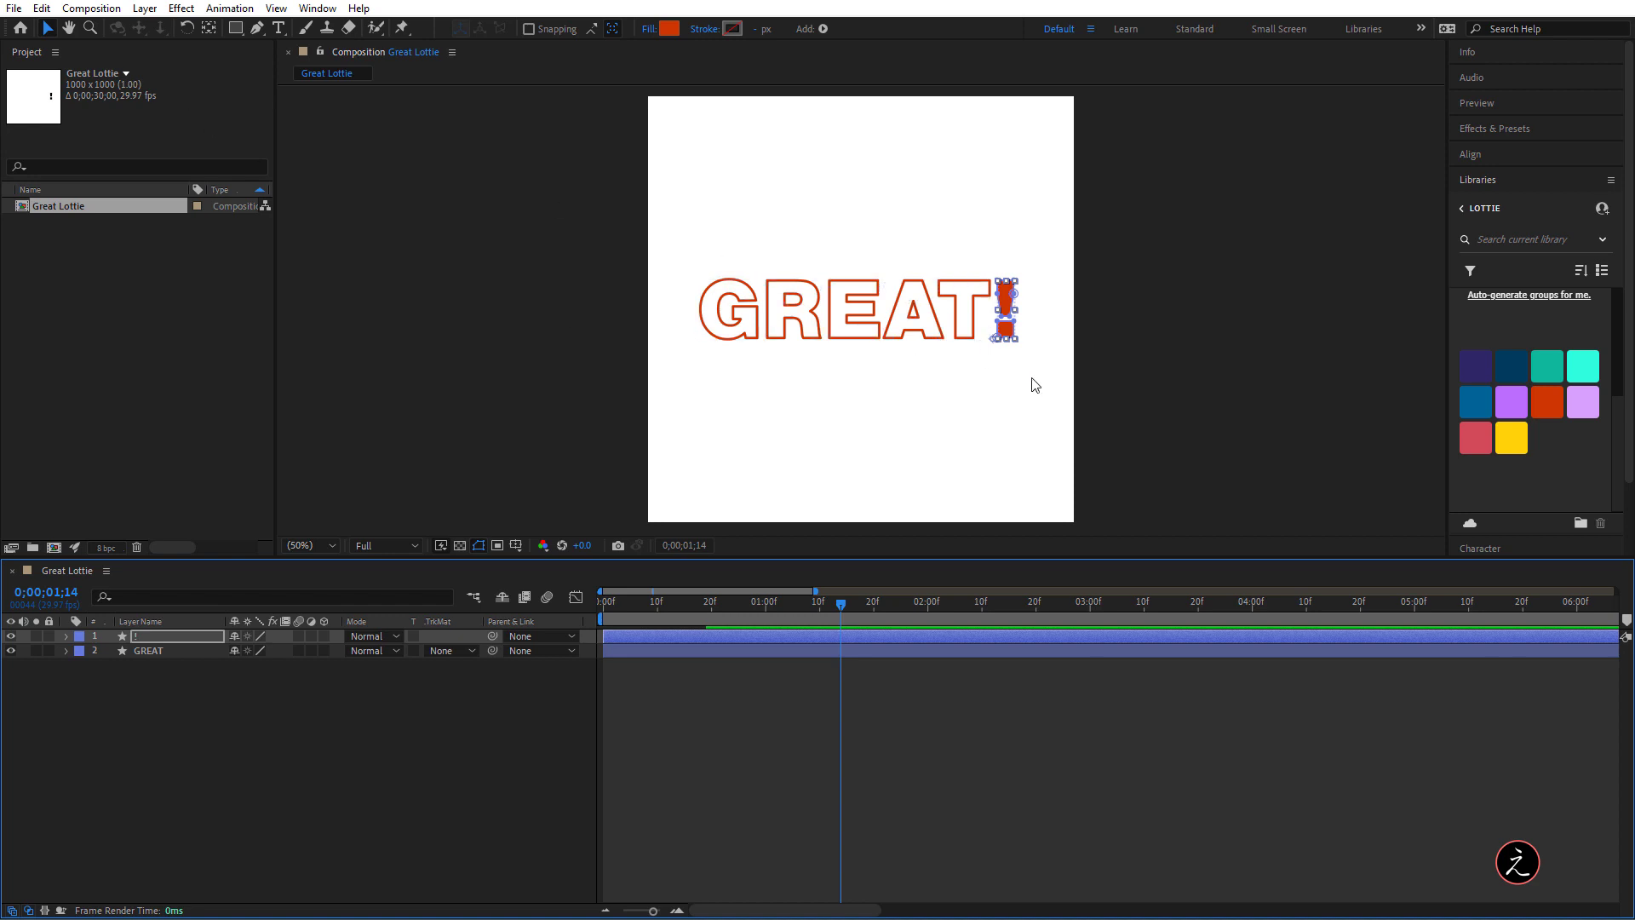
# Move the exclamation mark layer's anchor point to the bottom centre of the shape with the Pan Behind tool
pyautogui.scroll(5, 1025, 324)
pyautogui.scroll(-1, 1026, 323)
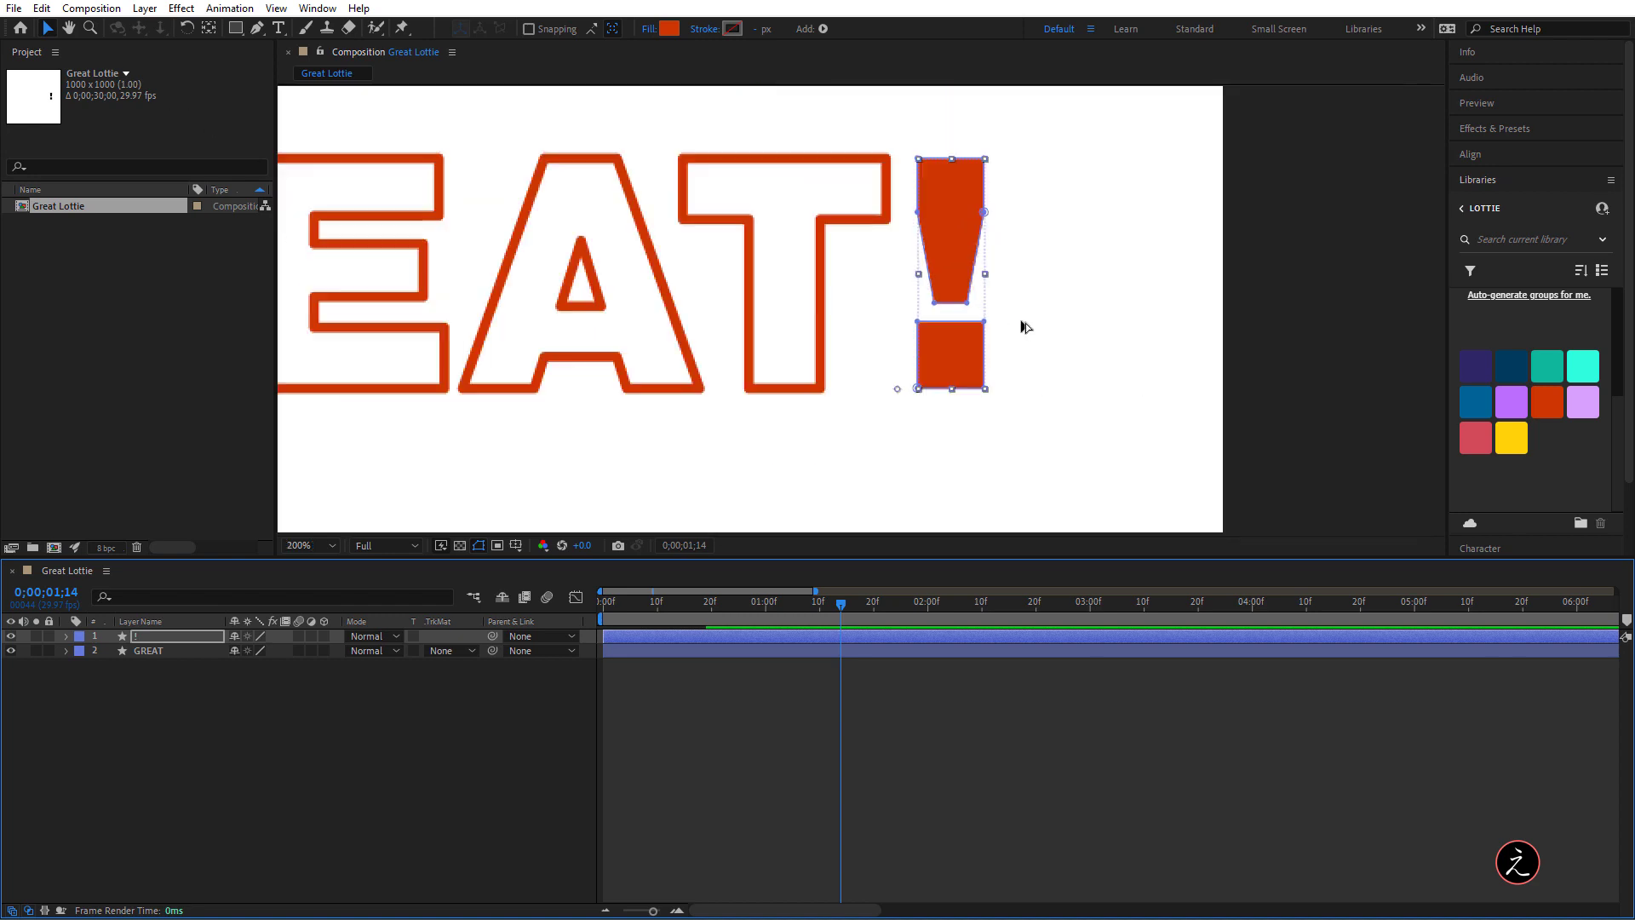
pyautogui.moveTo(1022, 252); pyautogui.dragTo(1005, 281)
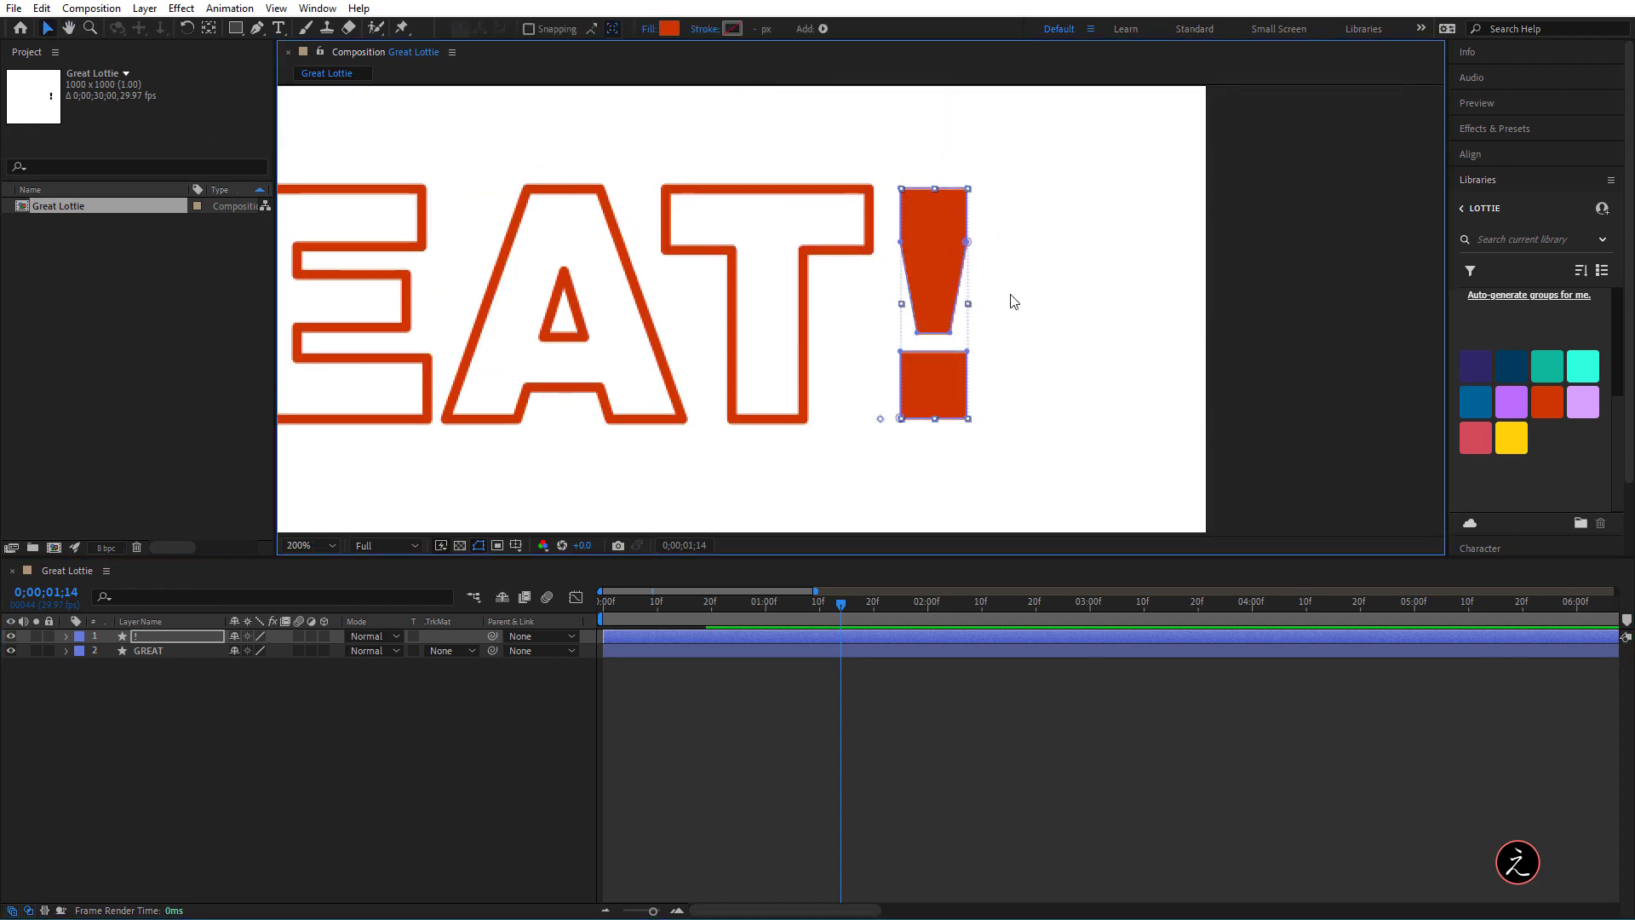
pyautogui.click(1011, 296)
pyautogui.click(950, 284)
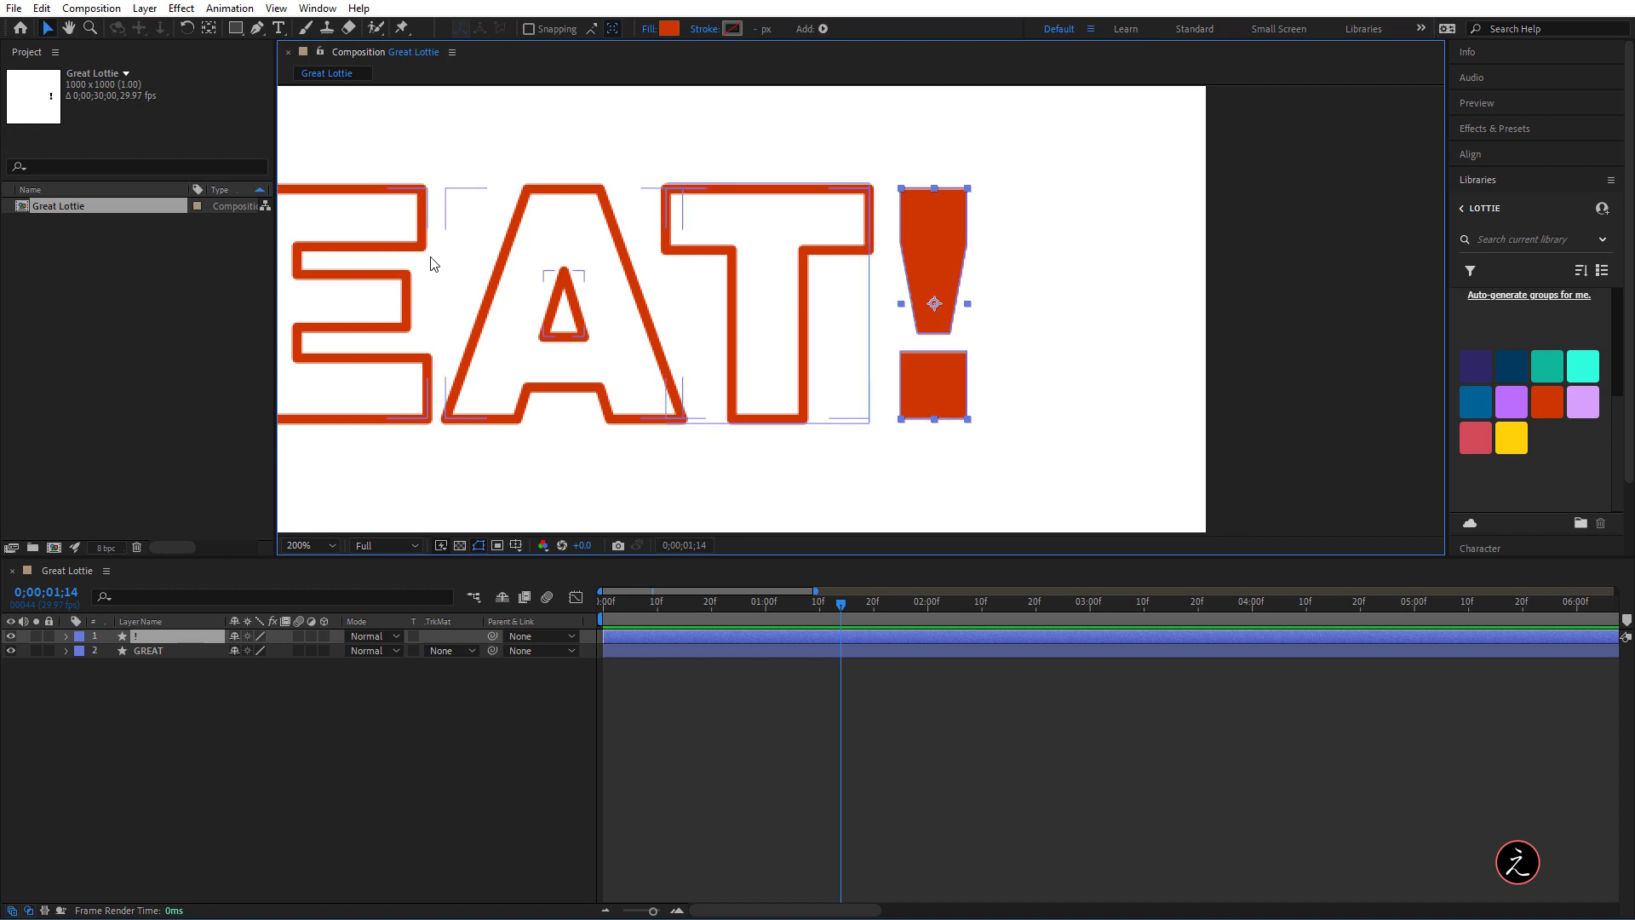
pyautogui.click(210, 37)
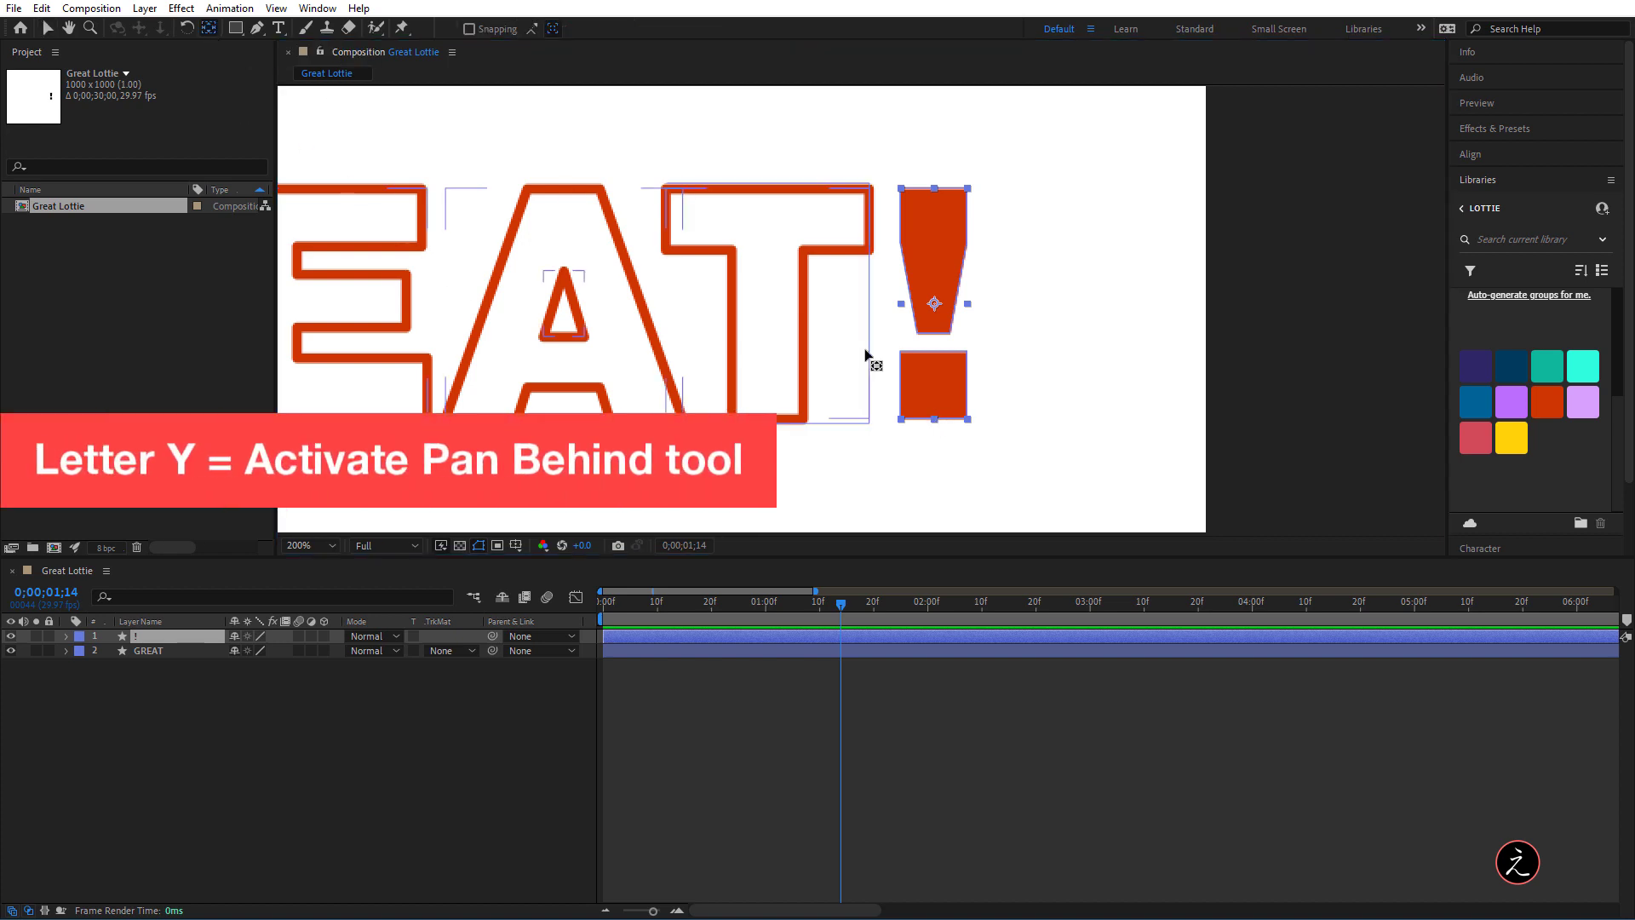
pyautogui.moveTo(936, 304); pyautogui.dragTo(936, 420)
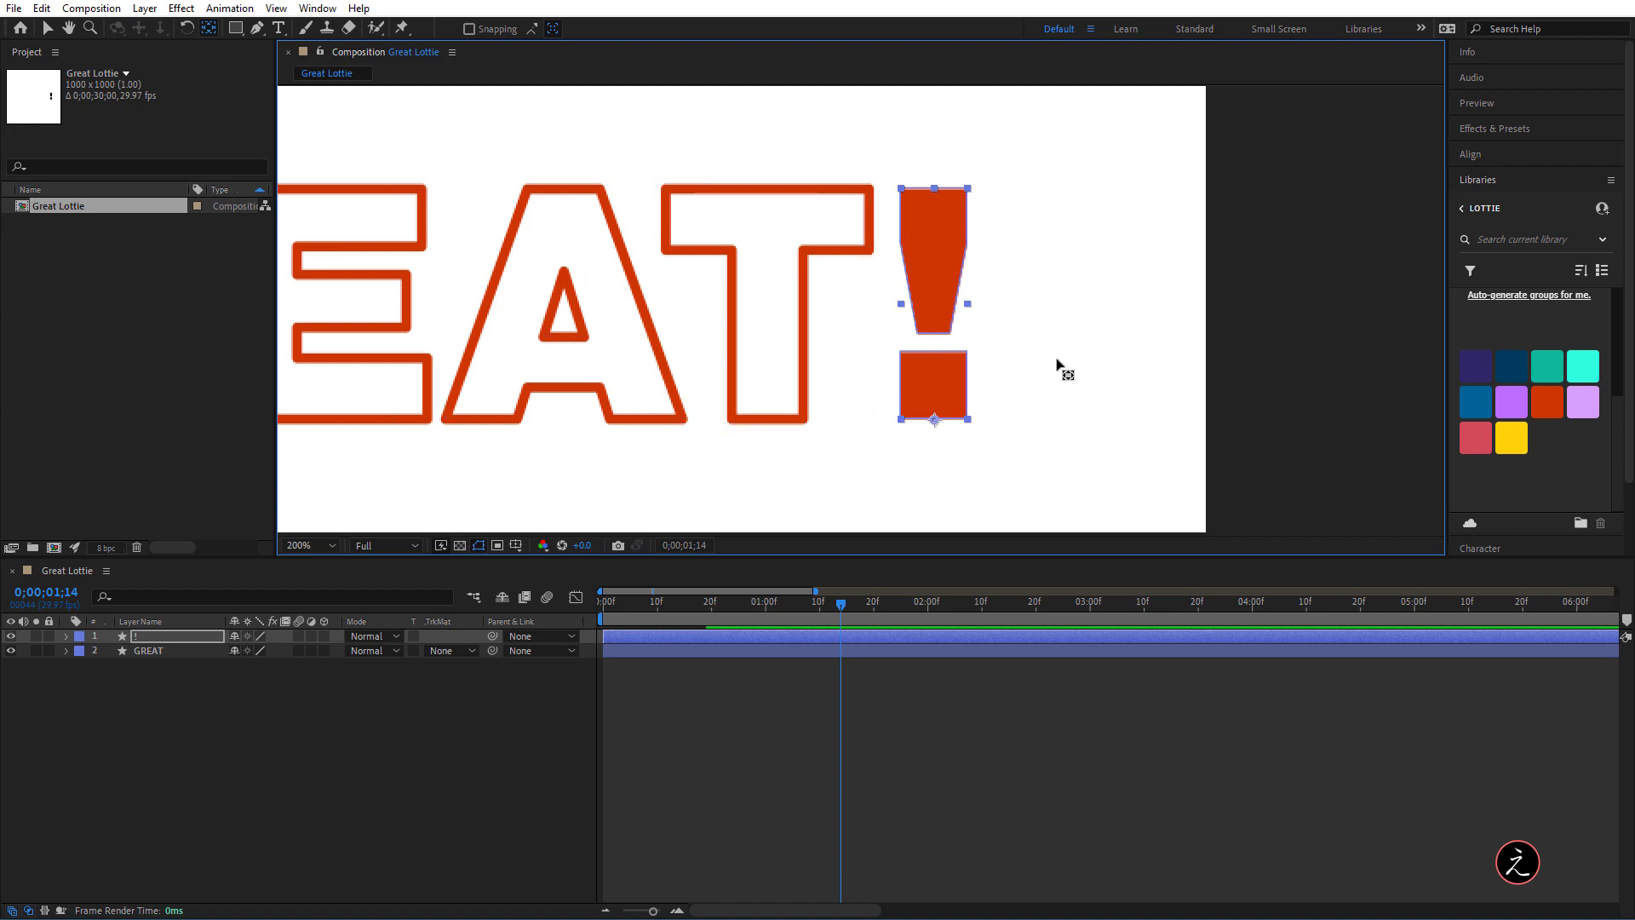
pyautogui.click(46, 28)
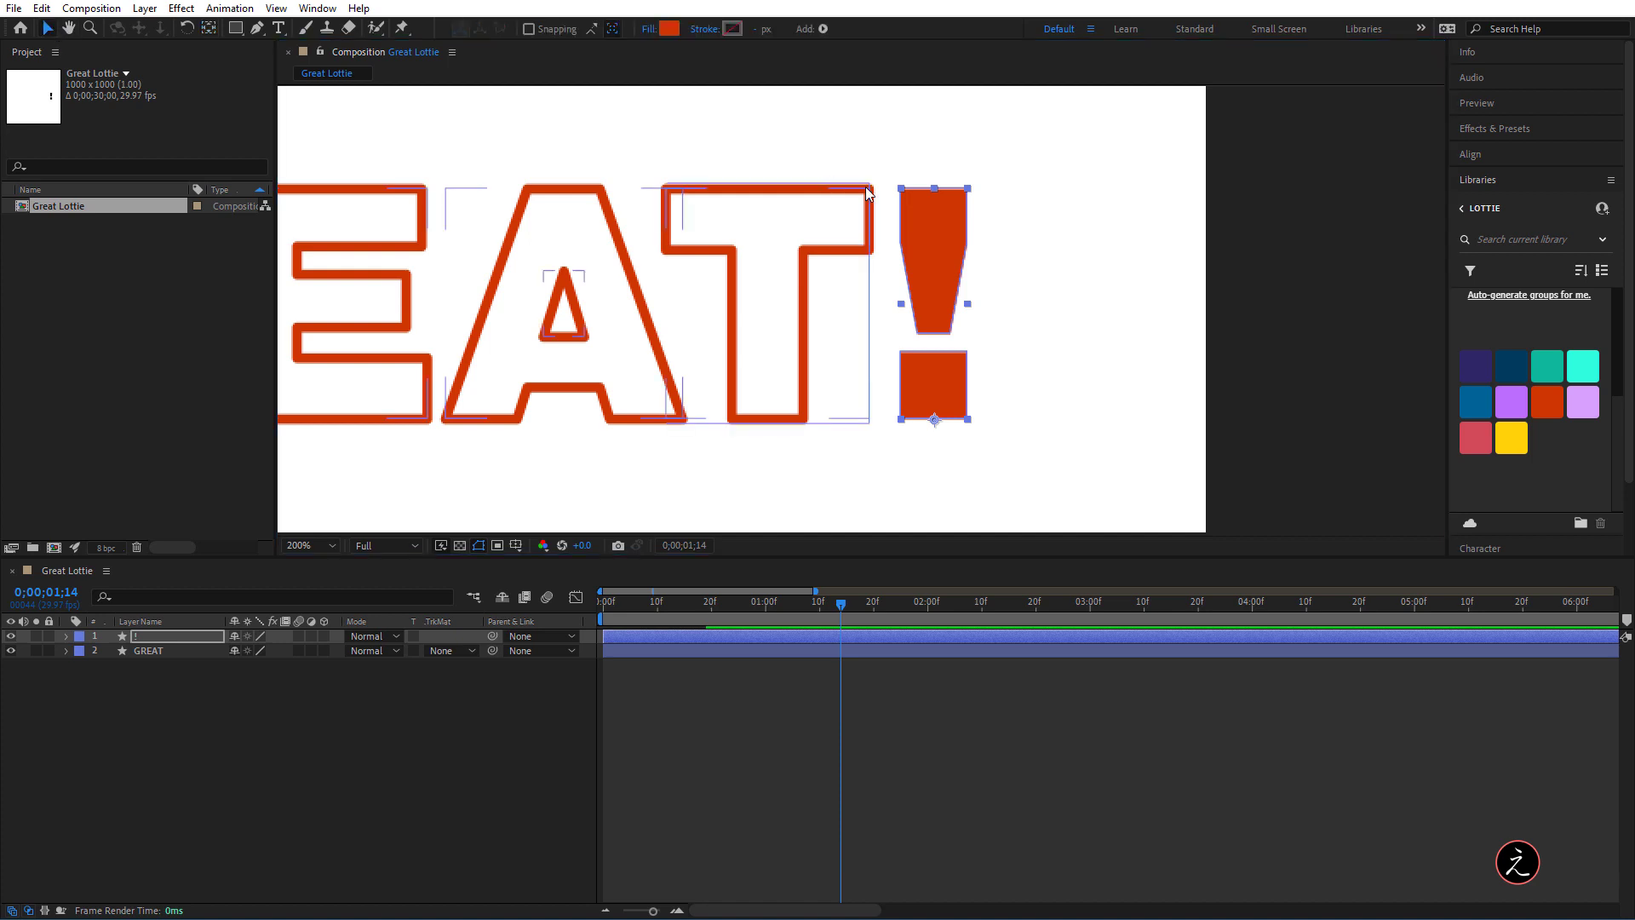
pyautogui.hotkey('shift', '/')
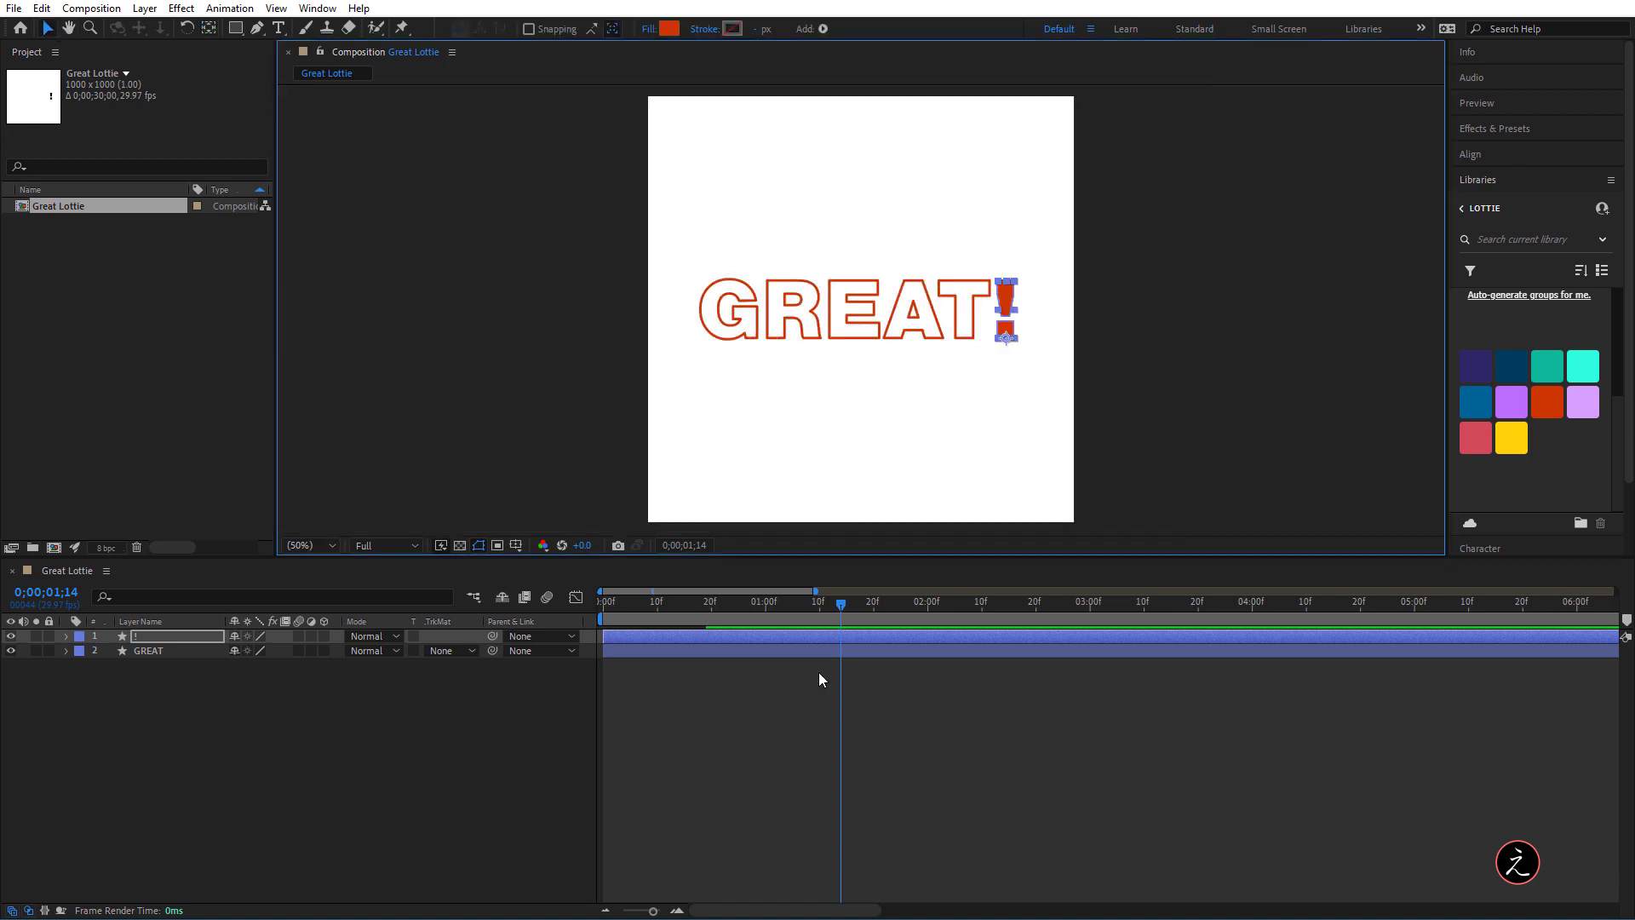
# Reveal the GREAT layer's keyframes and set the current time to its second End keyframe at 0;00;00;19
pyautogui.click(202, 654)
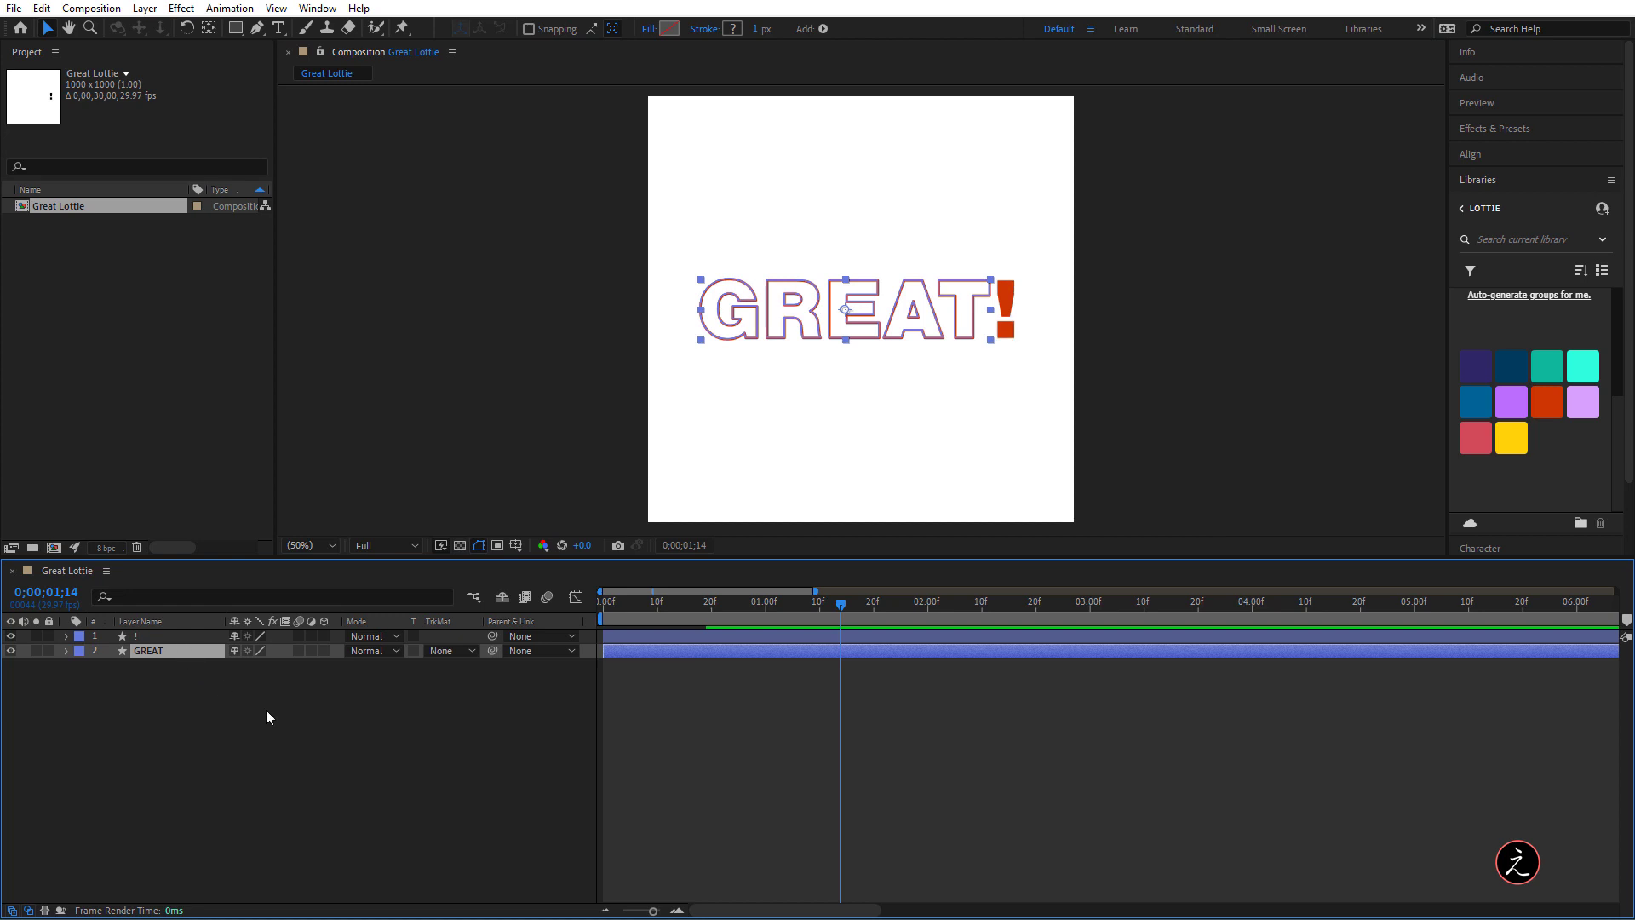
pyautogui.press('u')
pyautogui.moveTo(844, 600); pyautogui.dragTo(705, 677)
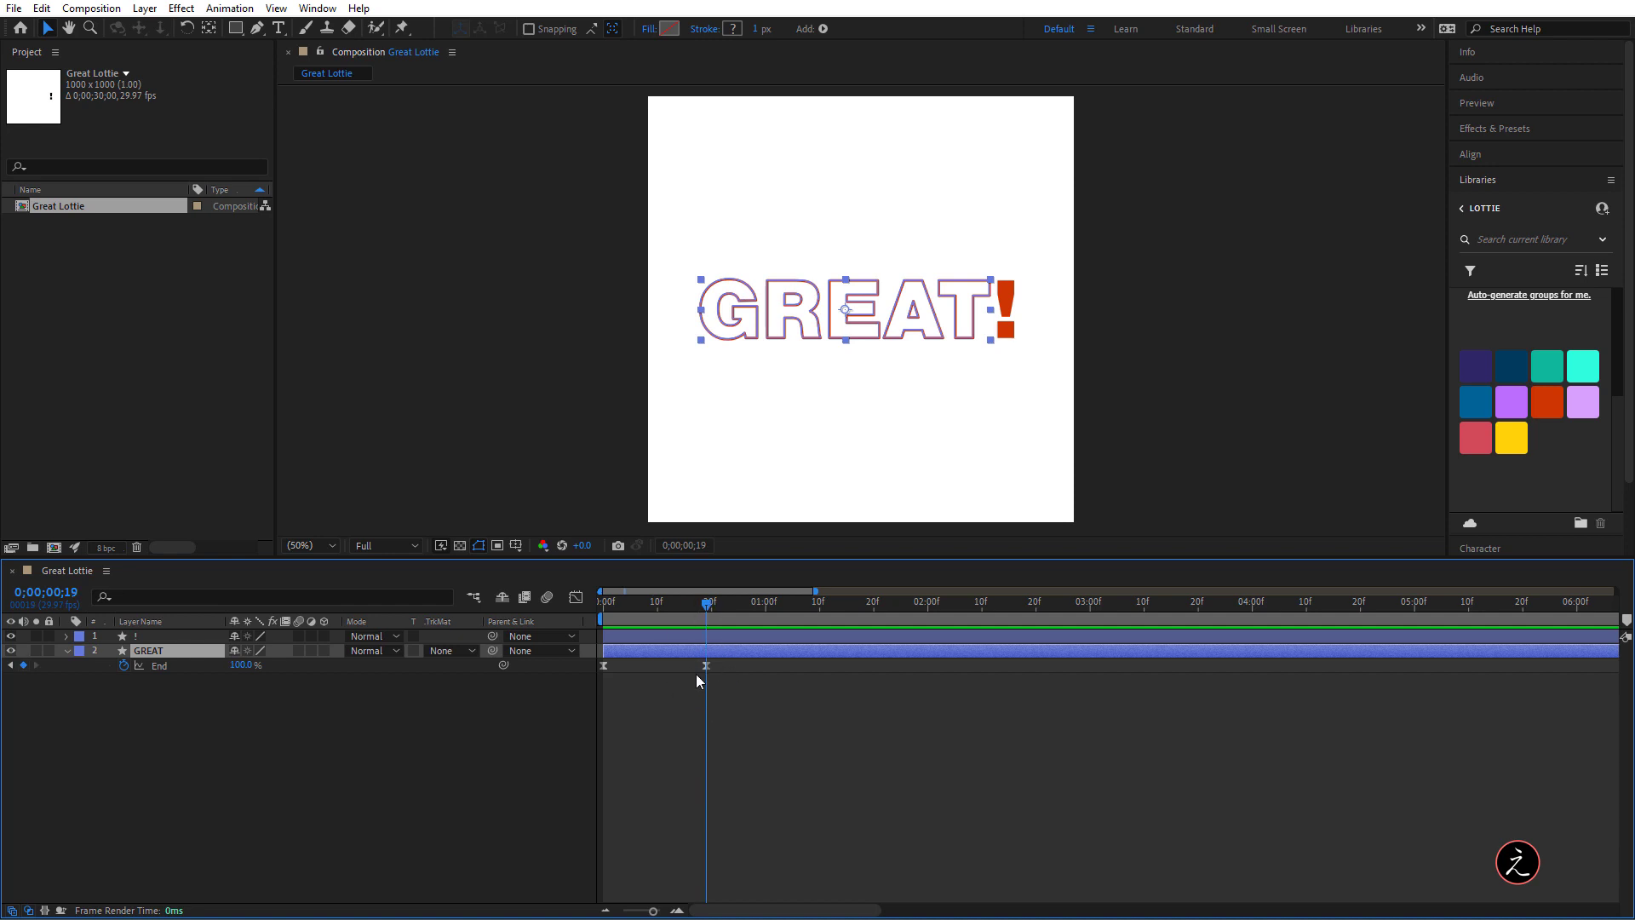
# Reveal the exclamation mark layer's Position property and separate its dimensions
pyautogui.click(186, 636)
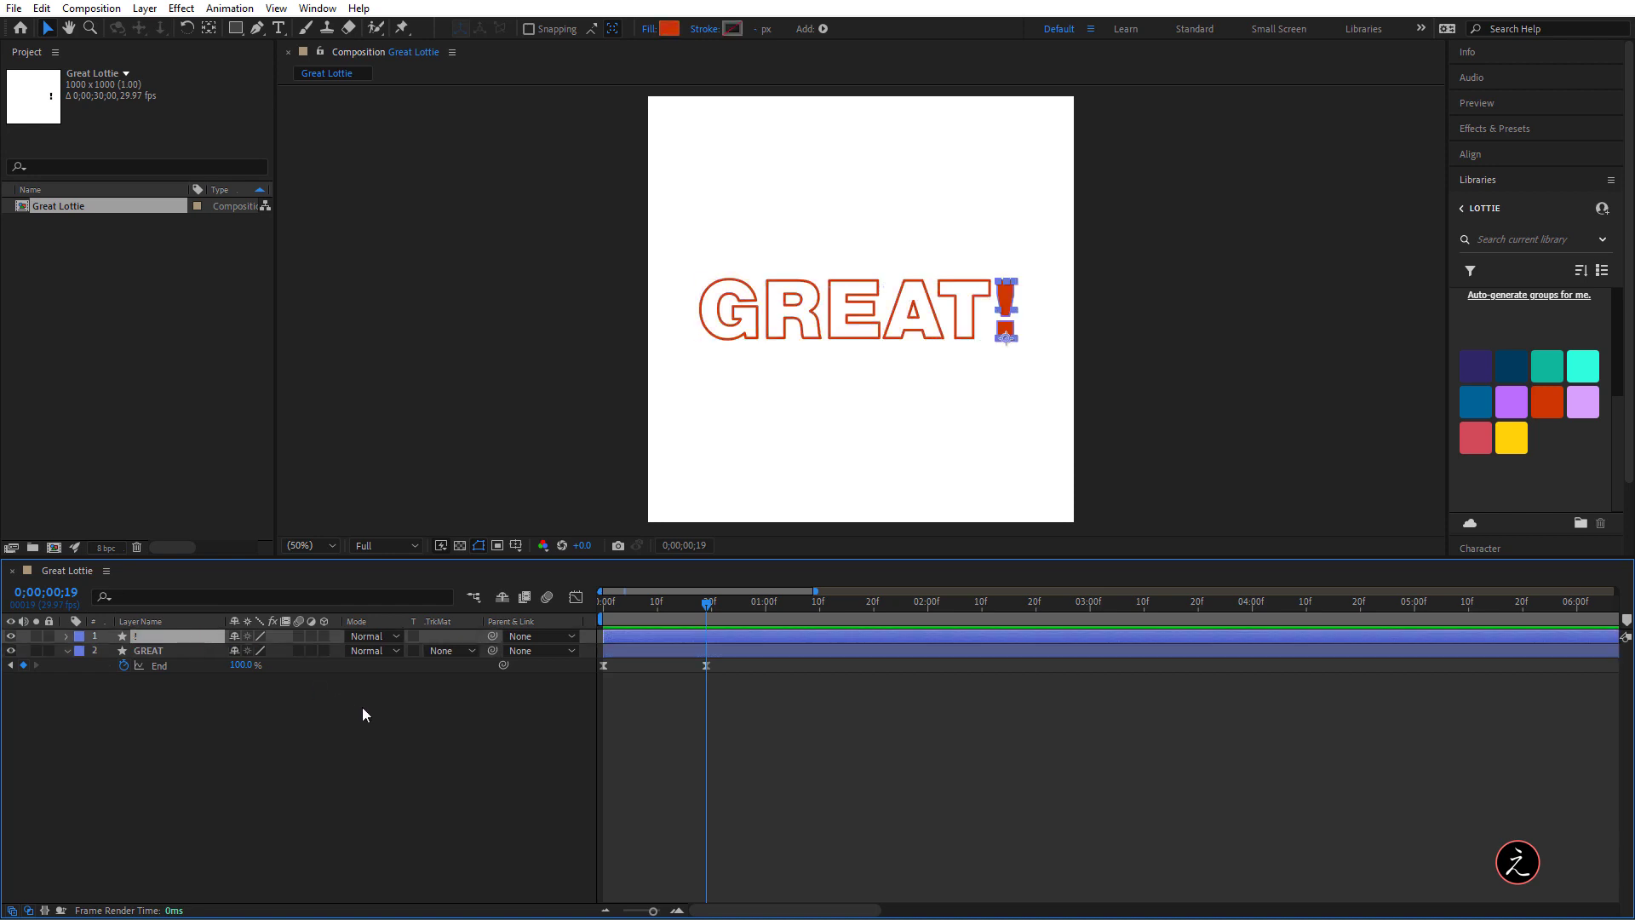
pyautogui.press('p')
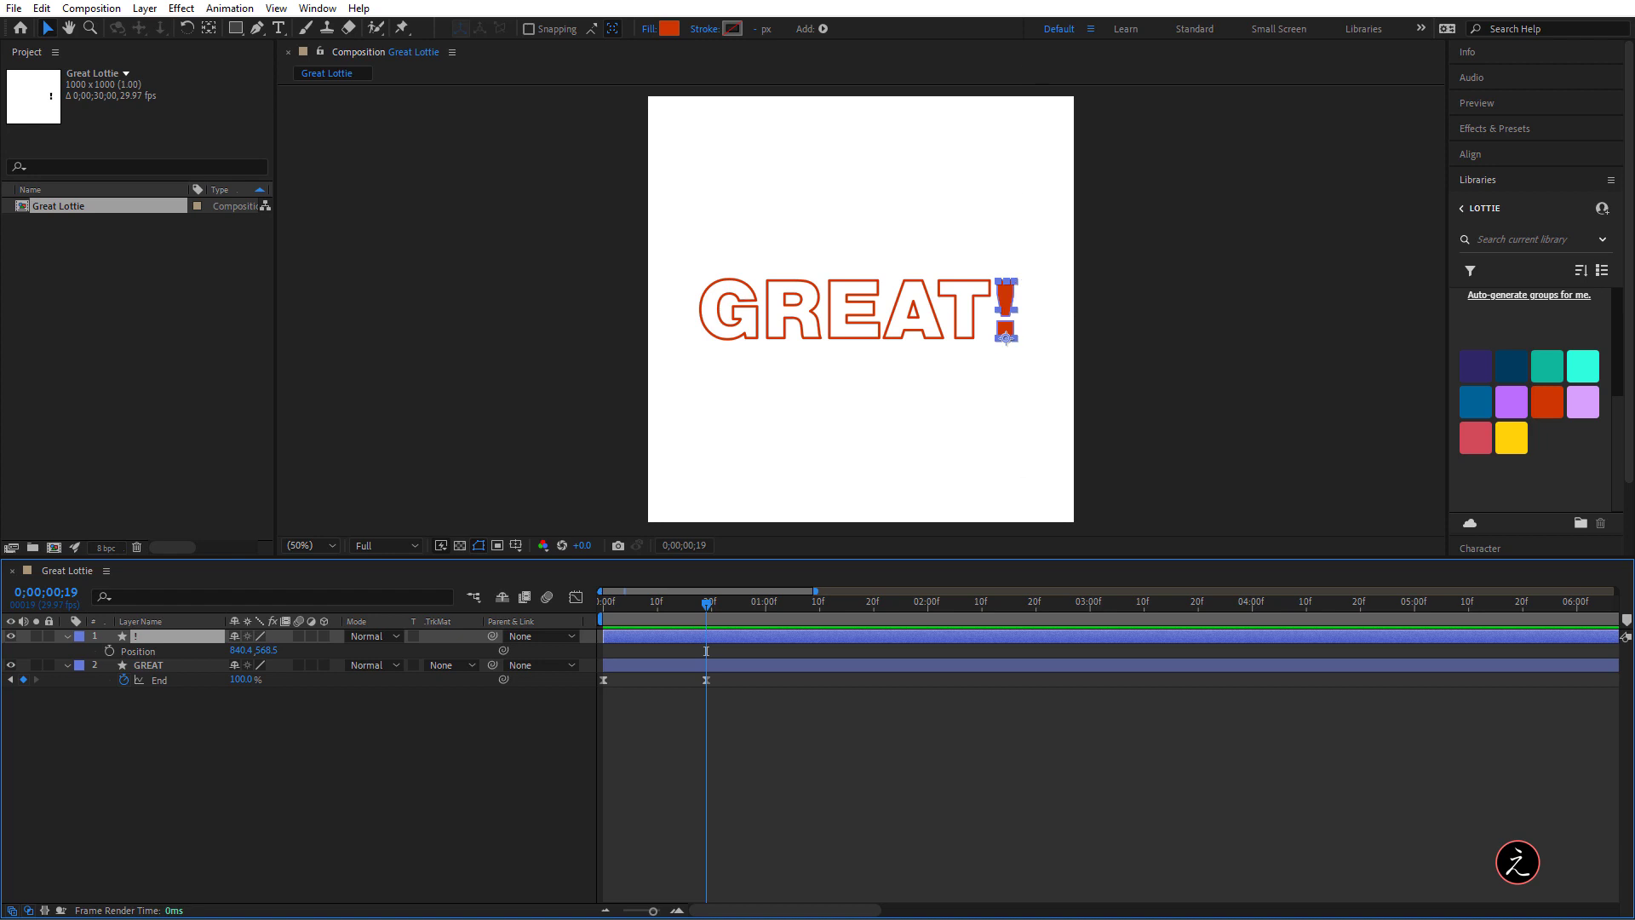
pyautogui.click(183, 652)
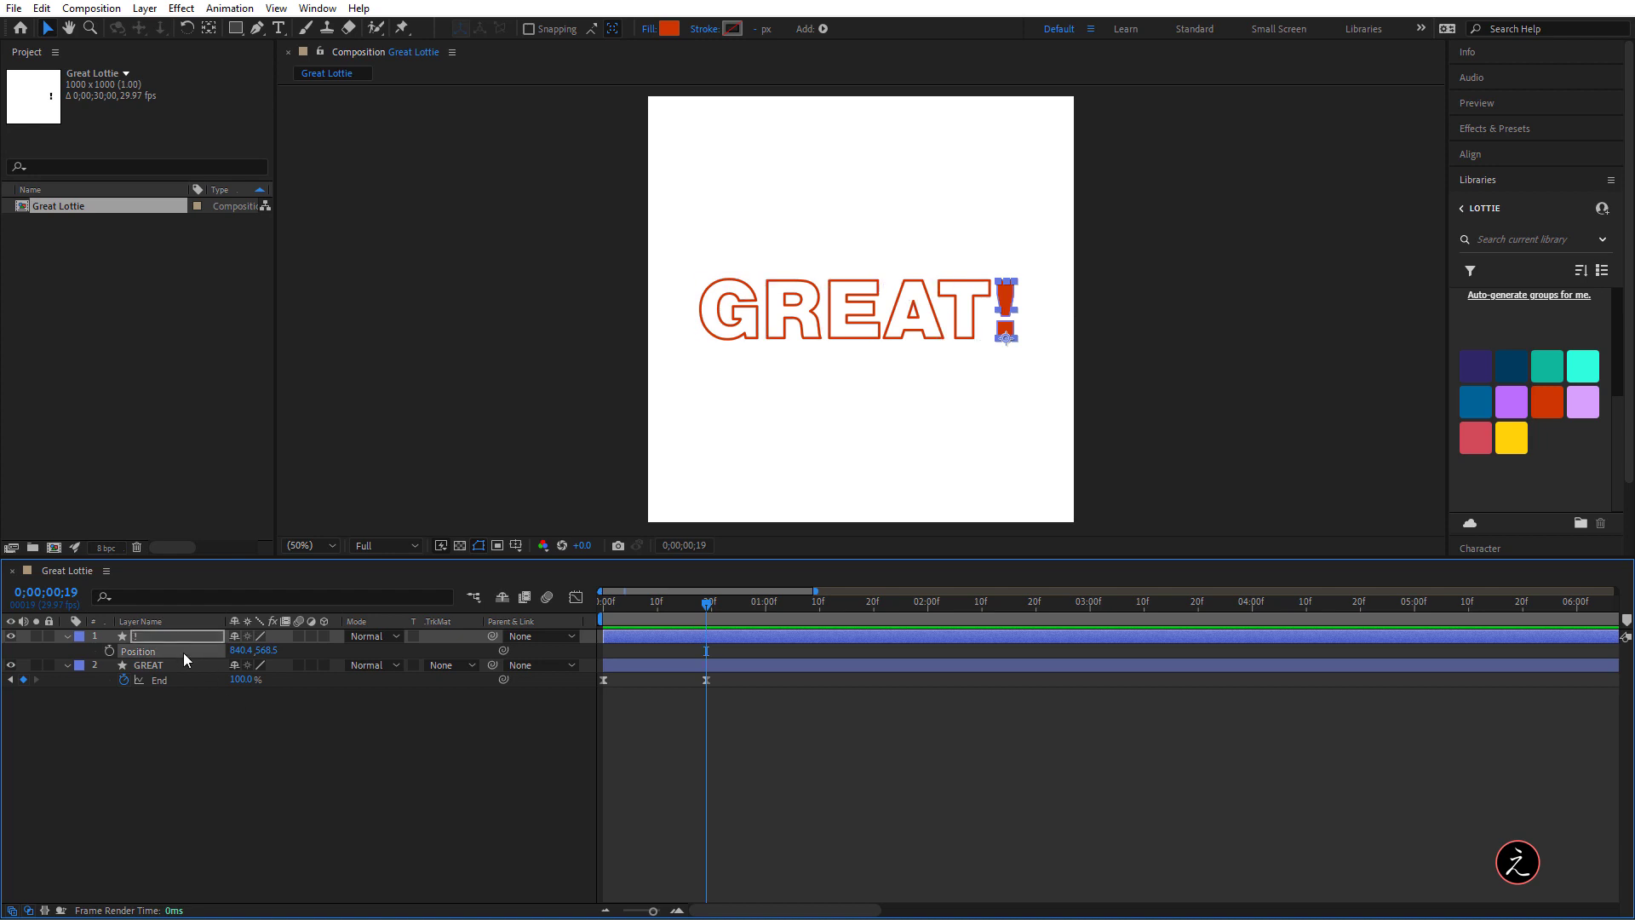
pyautogui.rightClick(186, 651)
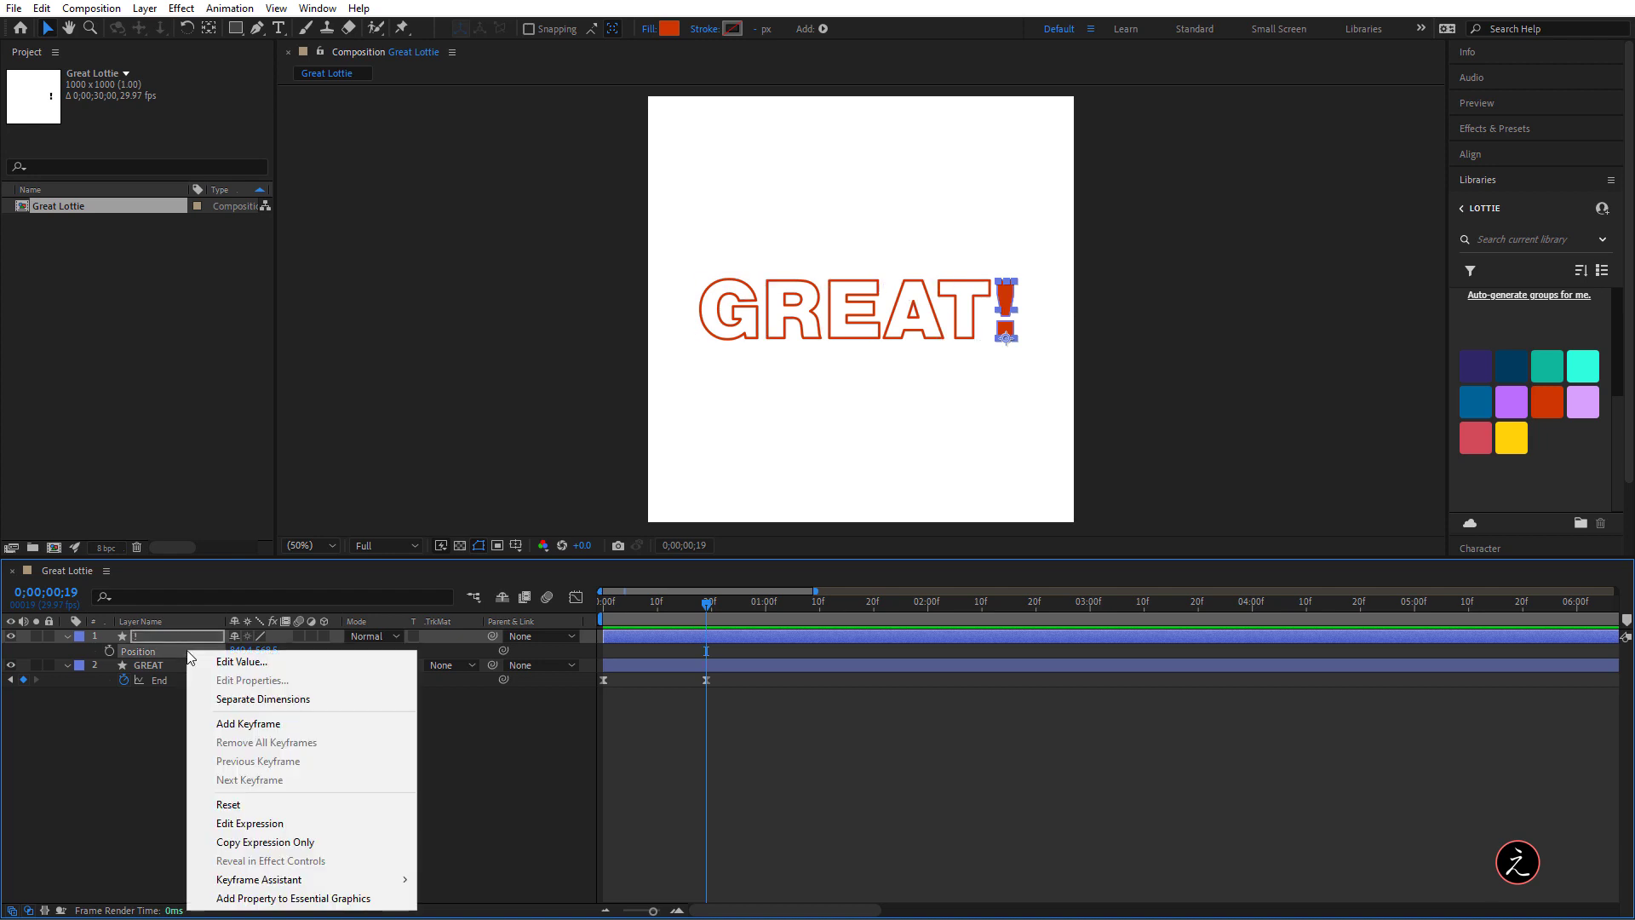
pyautogui.click(194, 699)
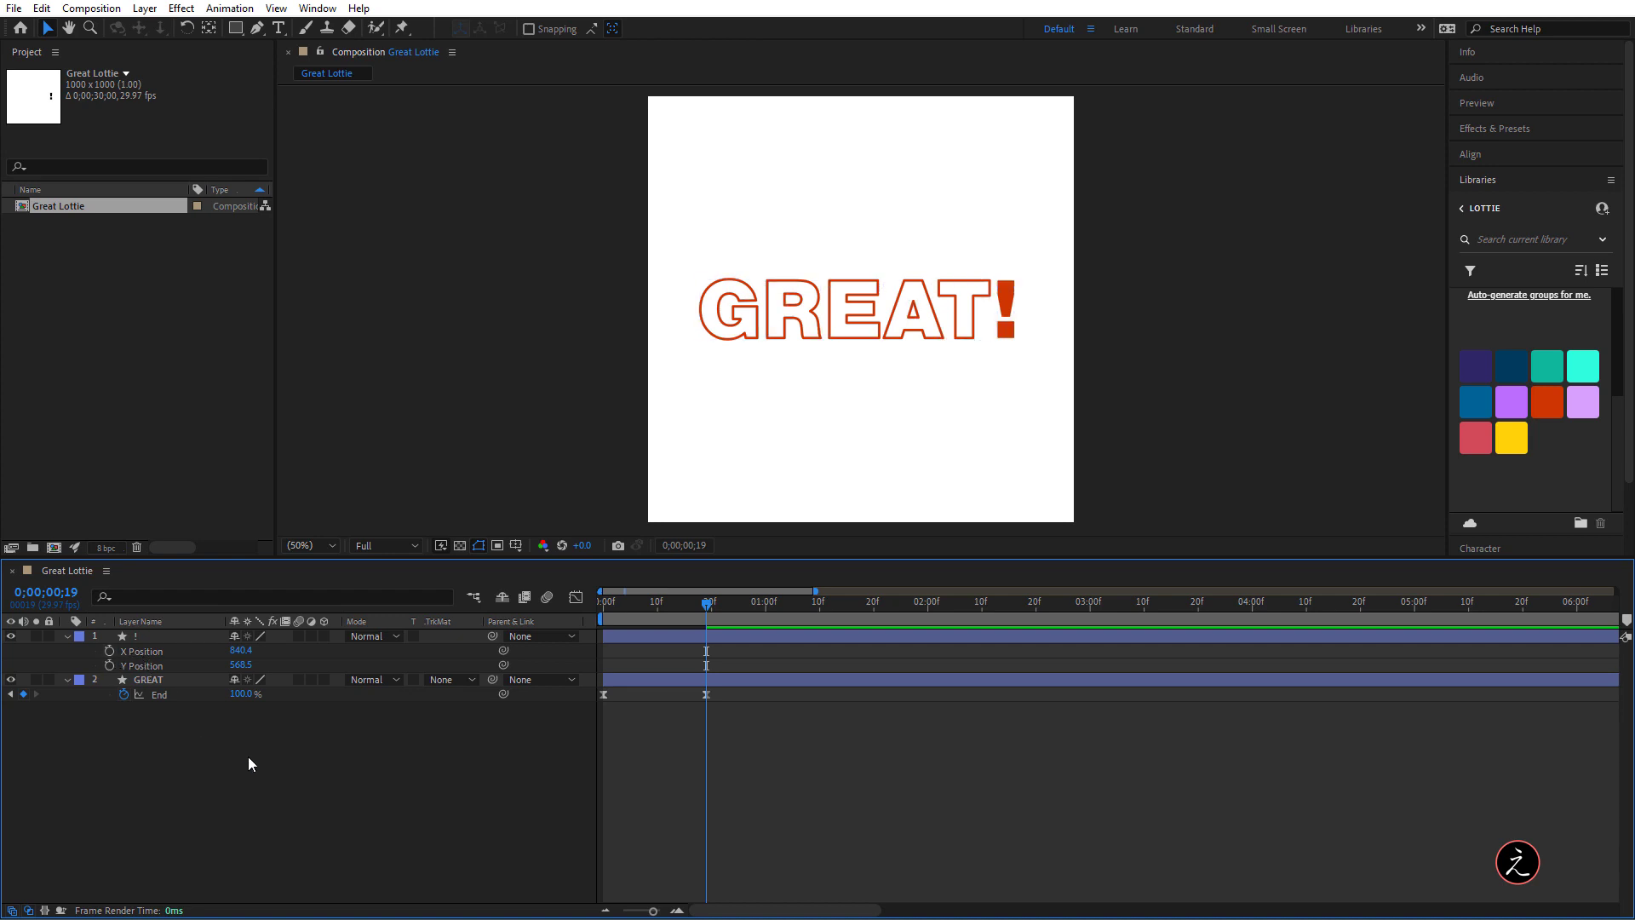
# Add Y Position keyframes to the exclamation mark layer at 0;00;00;19, 0;00;01;03, 0;00;01;07 and 0;00;01;11
pyautogui.click(136, 664)
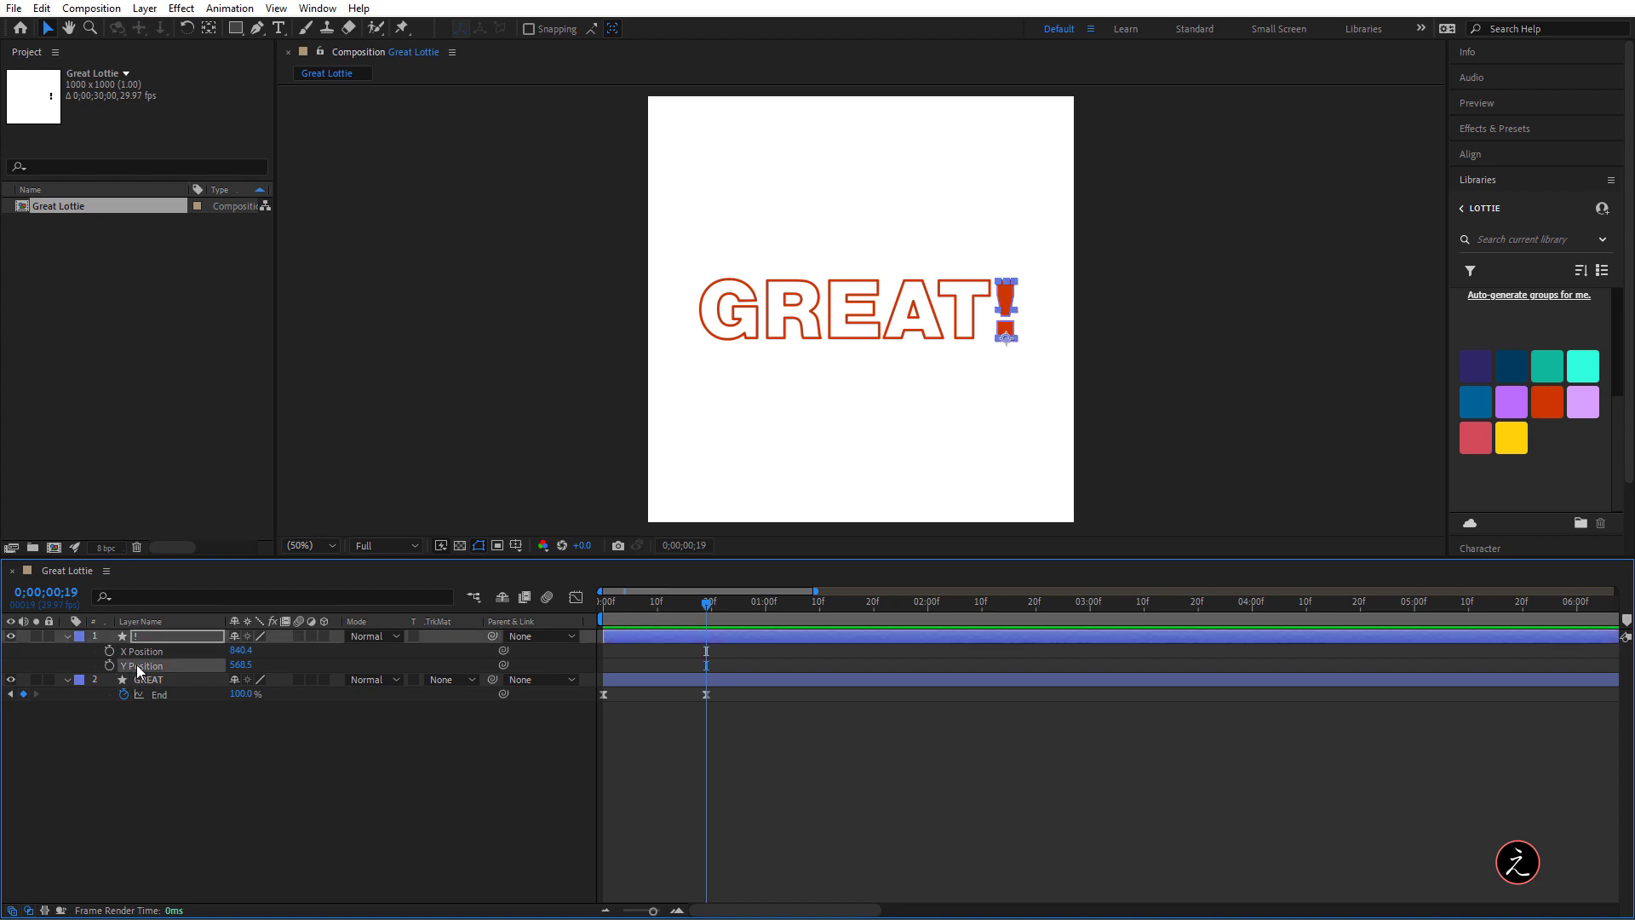
pyautogui.click(110, 664)
pyautogui.moveTo(706, 603); pyautogui.dragTo(783, 608)
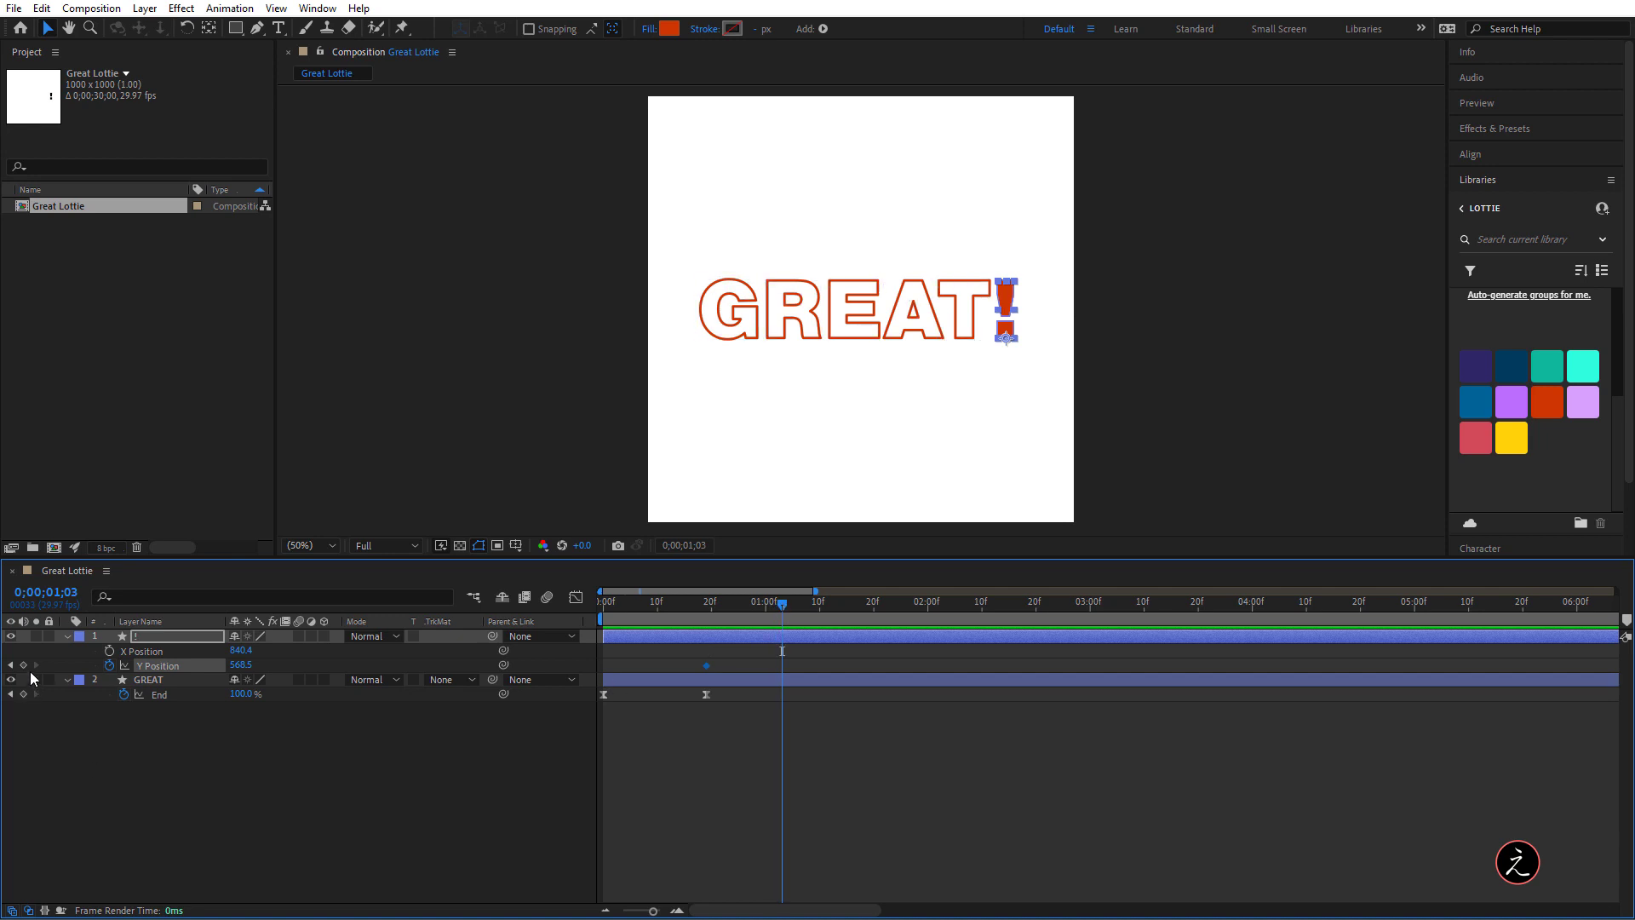
pyautogui.click(23, 664)
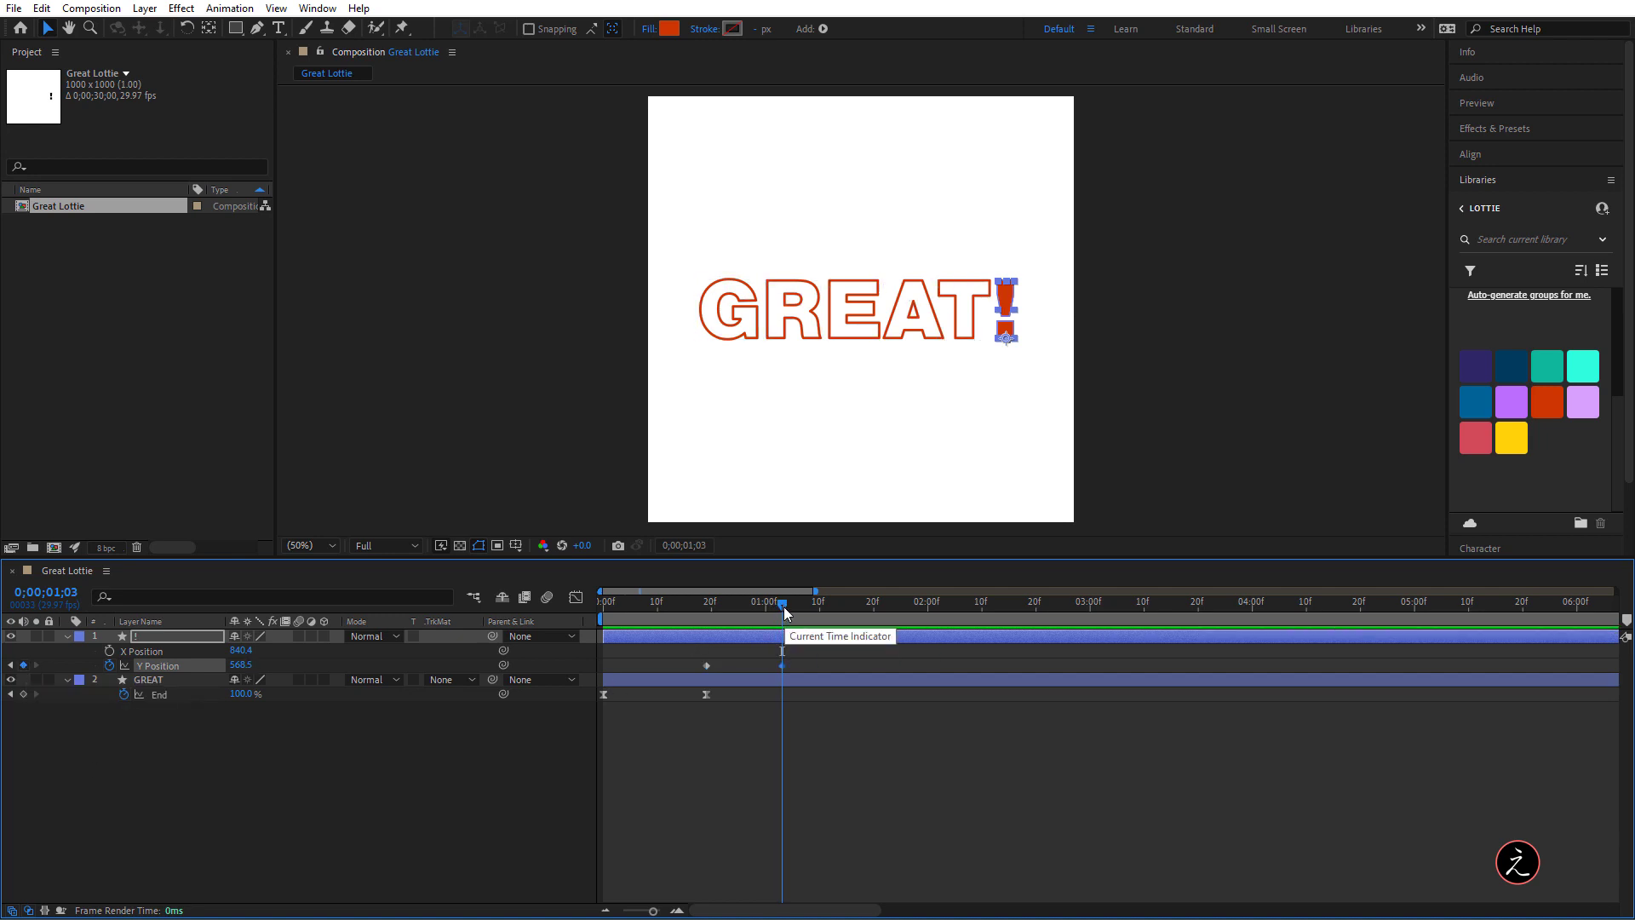
pyautogui.moveTo(783, 605); pyautogui.dragTo(805, 608)
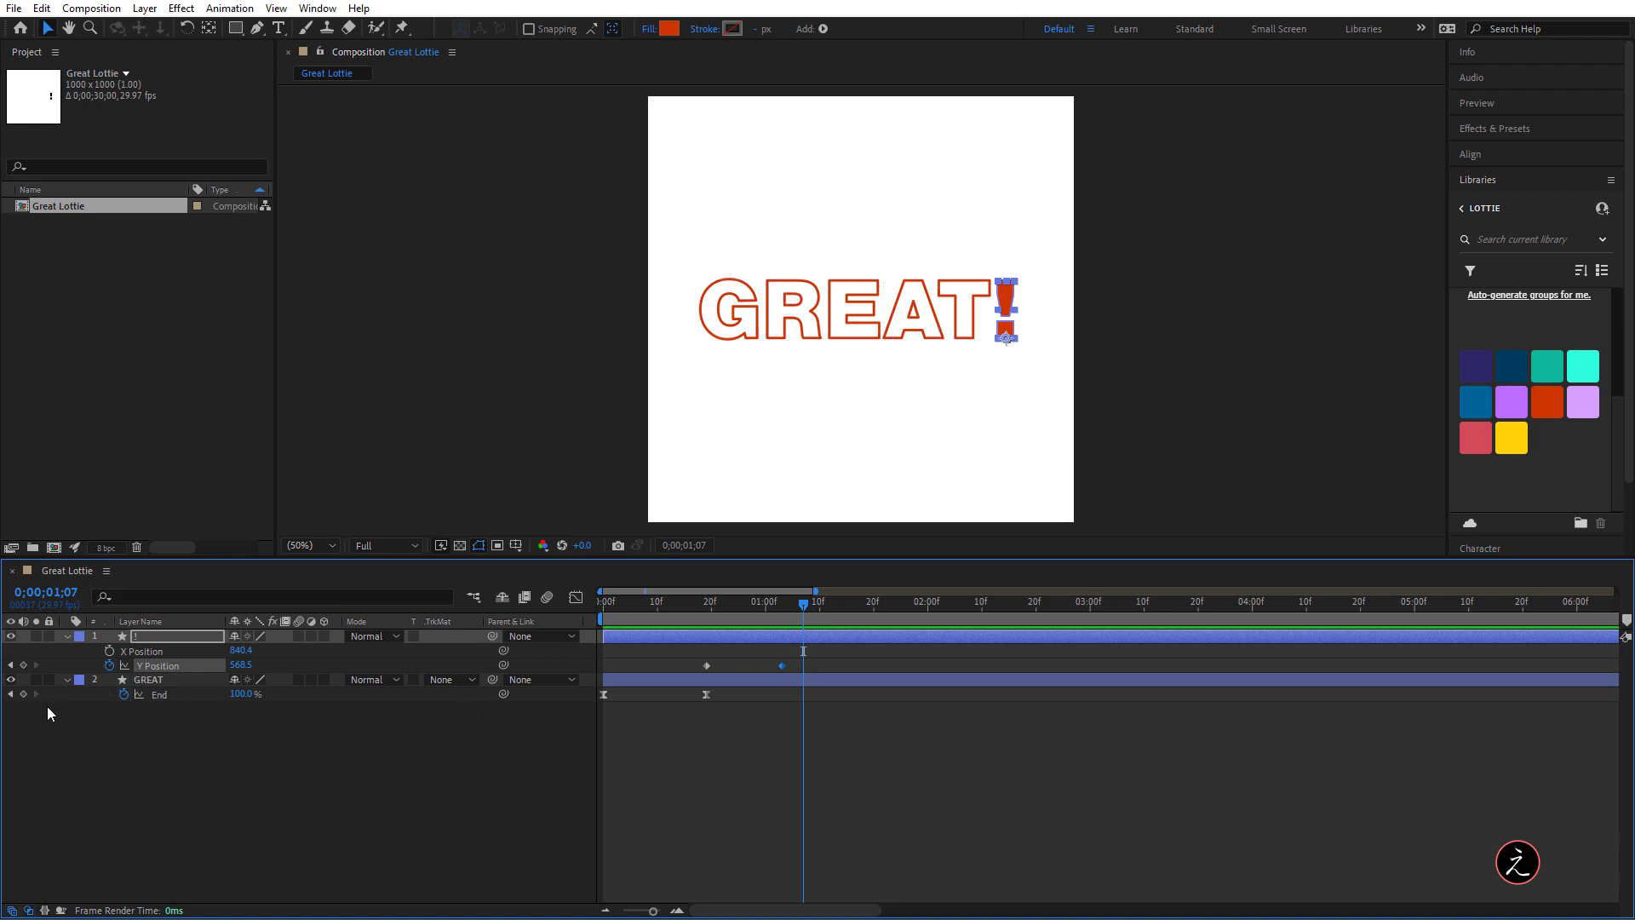
pyautogui.click(23, 664)
pyautogui.moveTo(805, 605); pyautogui.dragTo(825, 606)
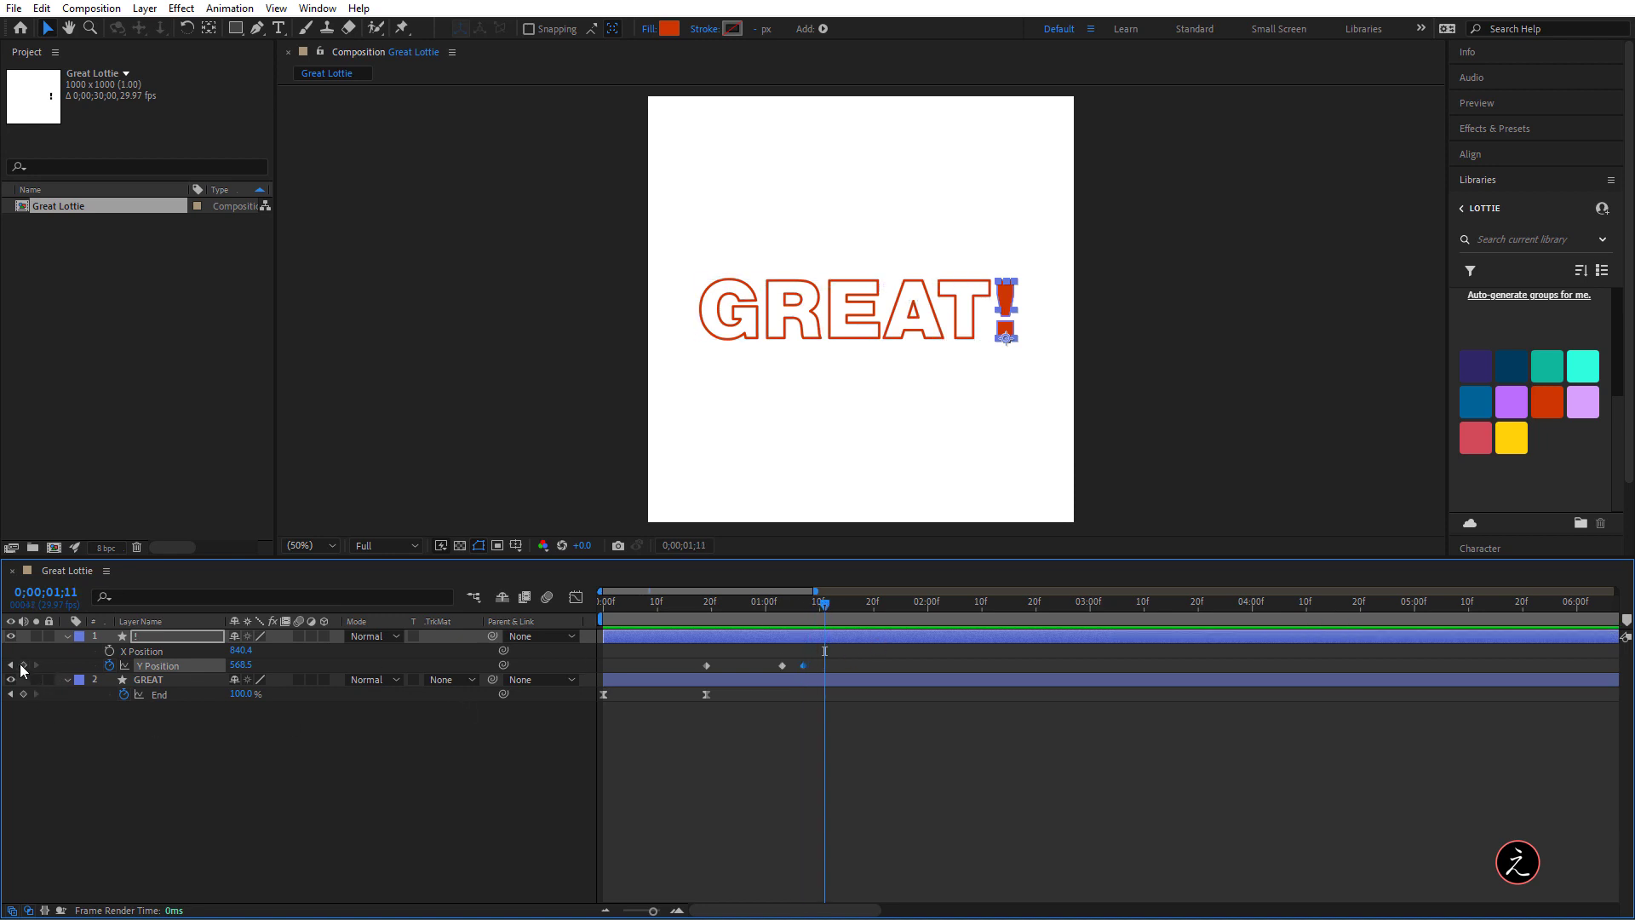
pyautogui.click(23, 664)
# At the first Y Position keyframe, raise the exclamation mark above the composition to a Y Position of -31.5
pyautogui.click(703, 683)
pyautogui.press('j')
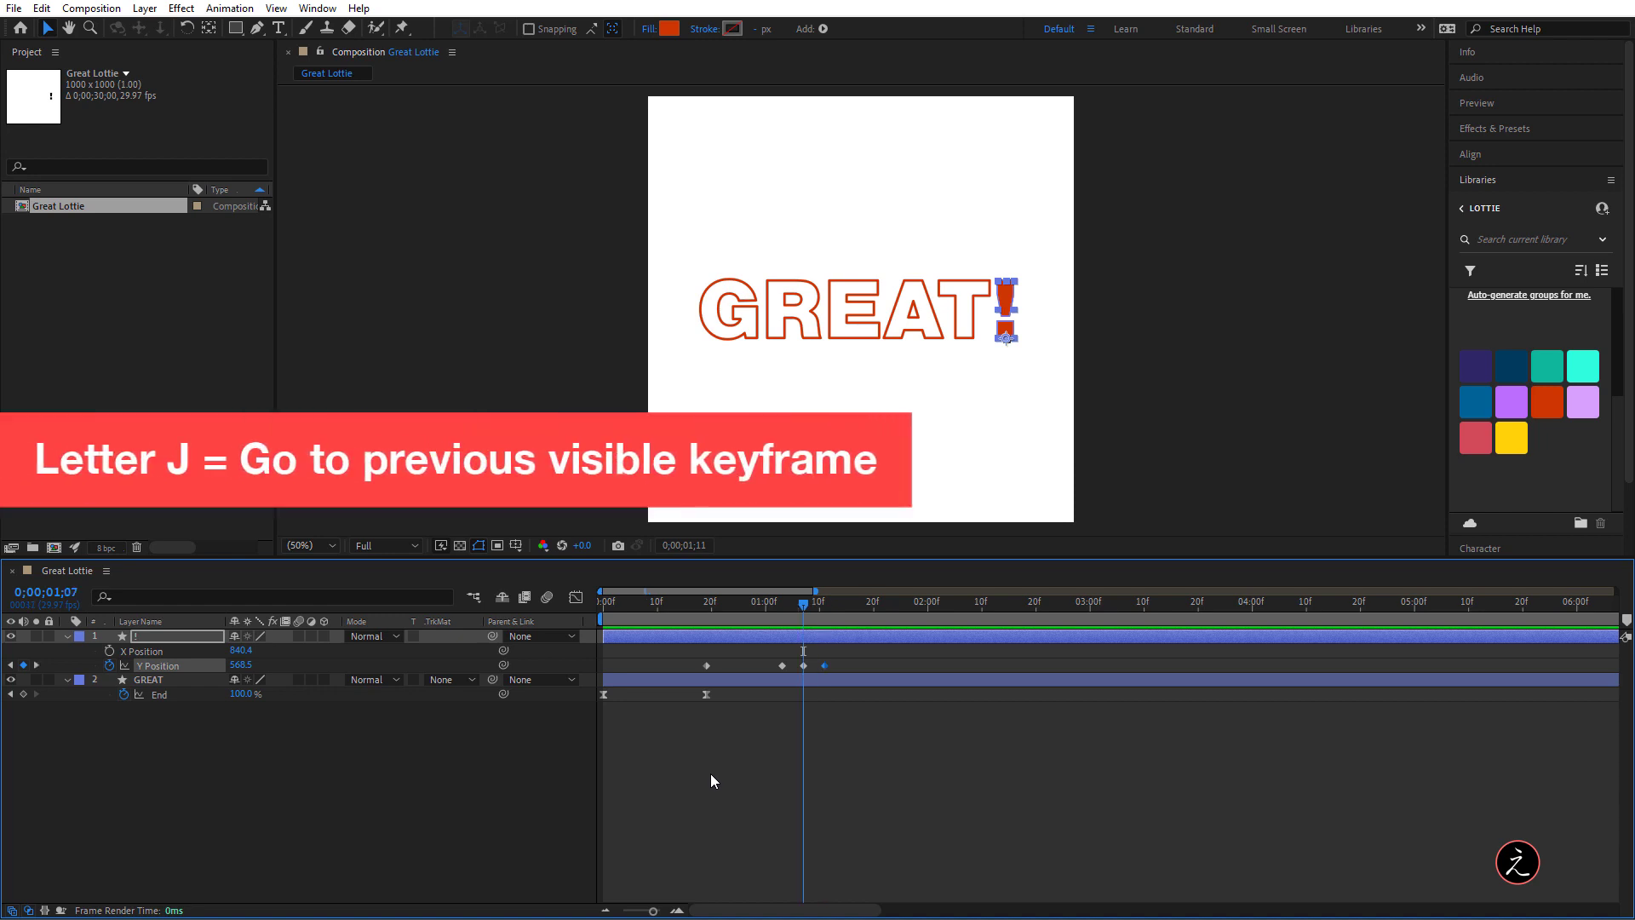
pyautogui.press('j')
pyautogui.press('j')
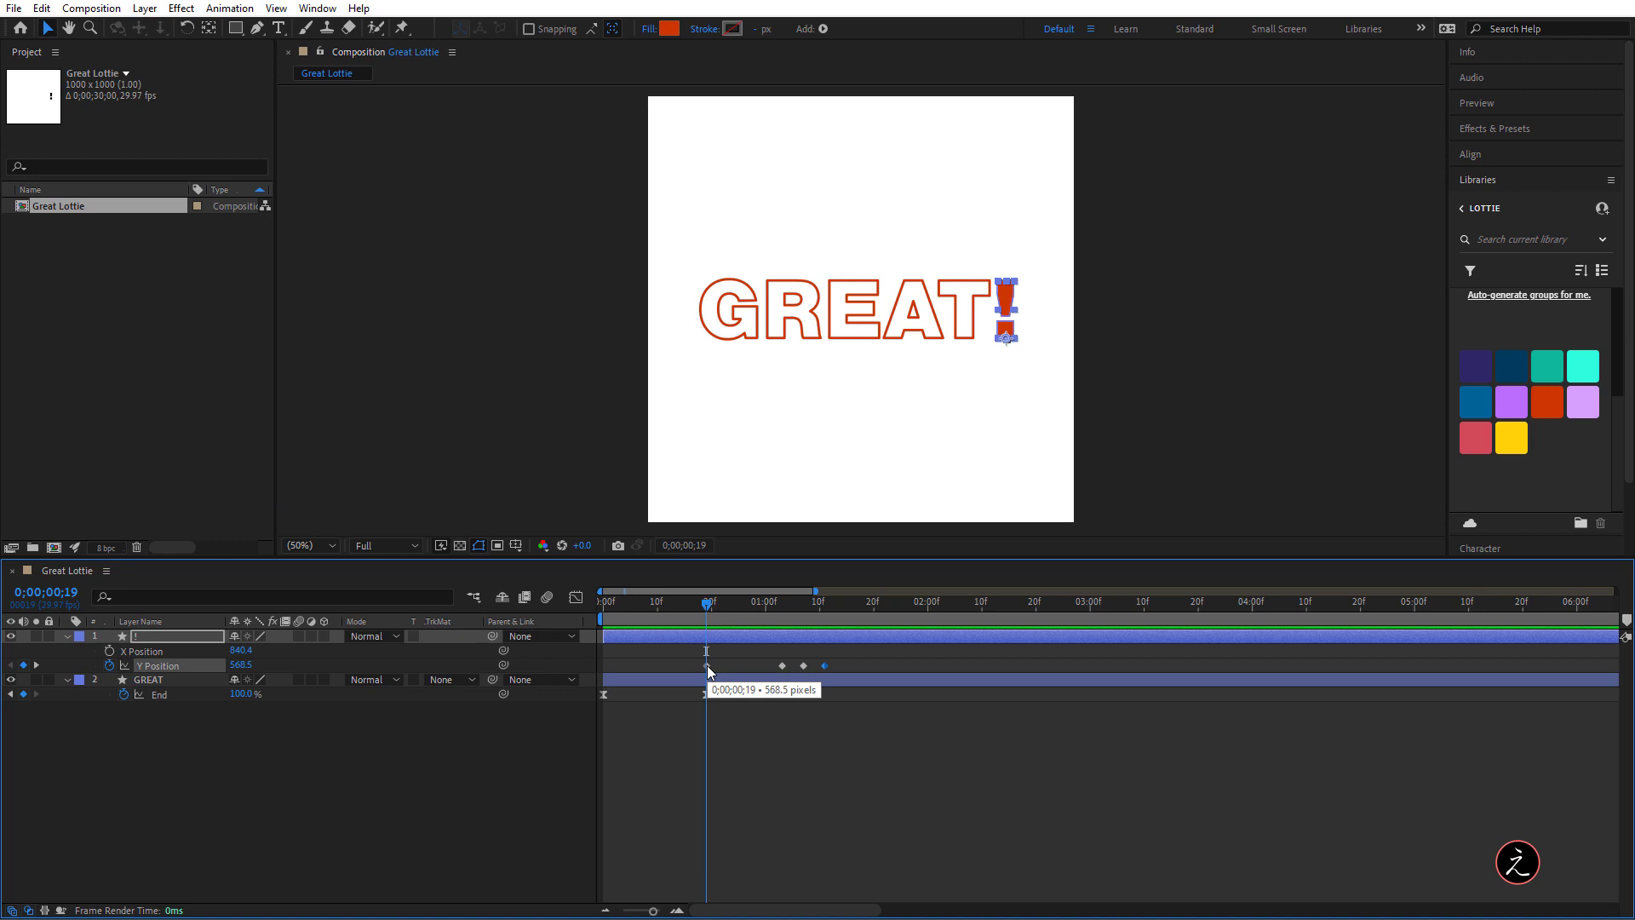
pyautogui.click(706, 666)
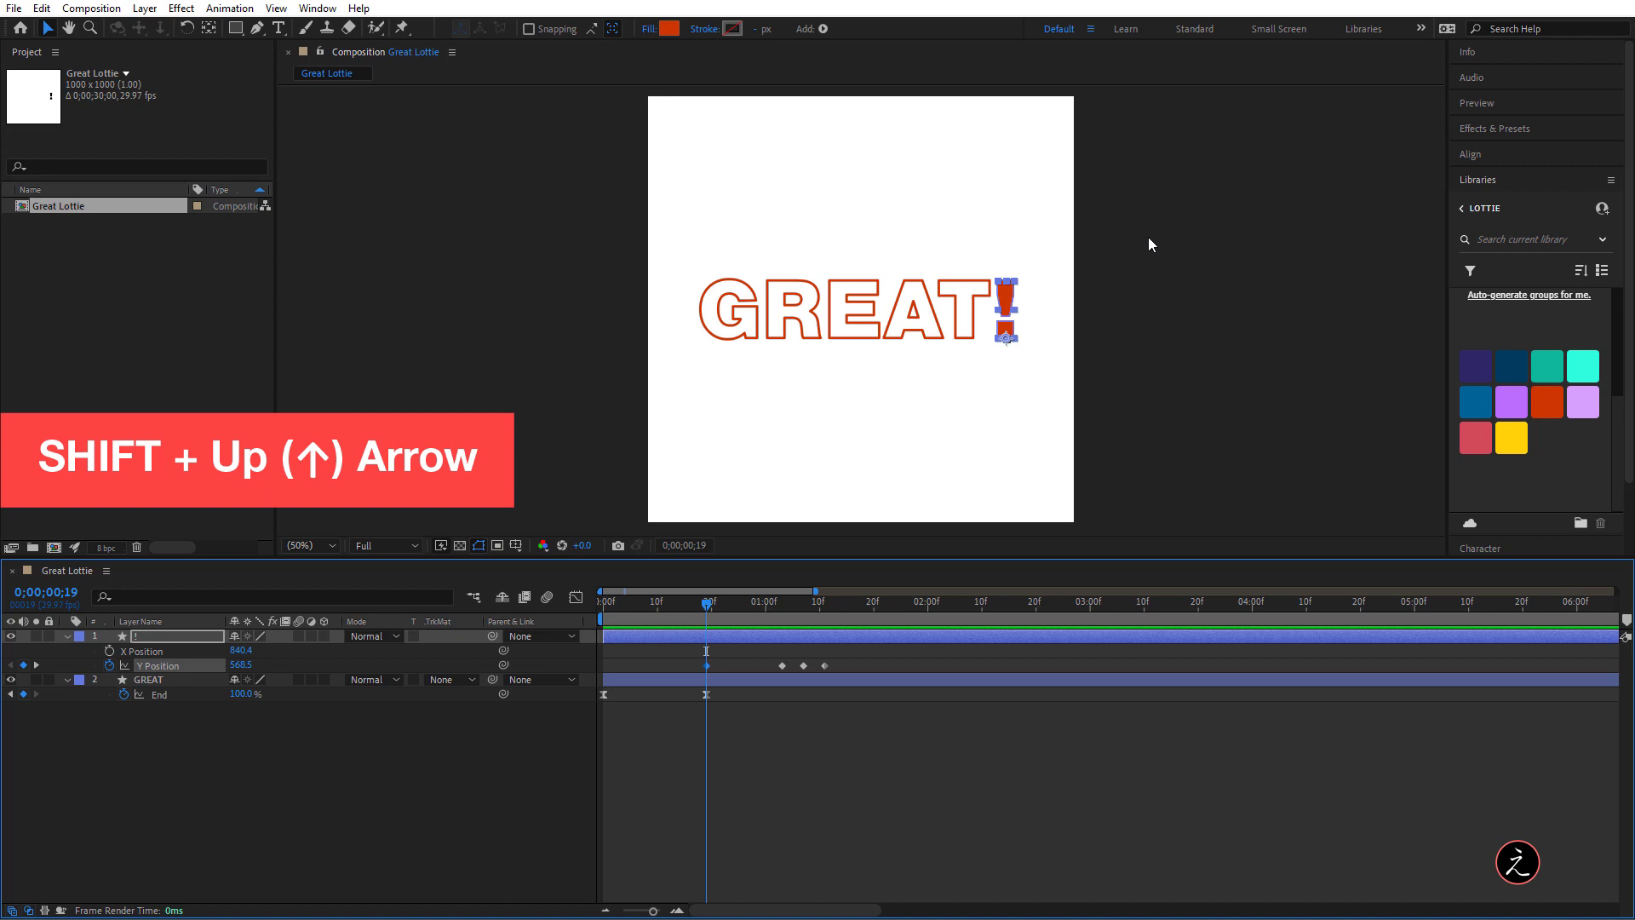
pyautogui.hotkey('shift', 'Up')
pyautogui.hotkey('shift', 'Up')
pyautogui.hotkey('shift', 'Up')
pyautogui.hotkey('shift', 'Up')
pyautogui.hotkey('shift', 'Up')
pyautogui.hotkey('shift', 'Up')
pyautogui.hotkey('shift', 'Up')
pyautogui.hotkey('shift', 'Up')
pyautogui.hotkey('shift', 'Up')
pyautogui.hotkey('shift', 'Up')
pyautogui.hotkey('shift', 'Up')
pyautogui.hotkey('shift', 'Up')
pyautogui.hotkey('shift', 'Up')
pyautogui.hotkey('shift', 'Up')
pyautogui.hotkey('shift', 'Up')
pyautogui.hotkey('shift', 'Up')
pyautogui.hotkey('shift', 'Up')
pyautogui.hotkey('shift', 'Up')
pyautogui.hotkey('shift', 'Up')
pyautogui.hotkey('shift', 'Up')
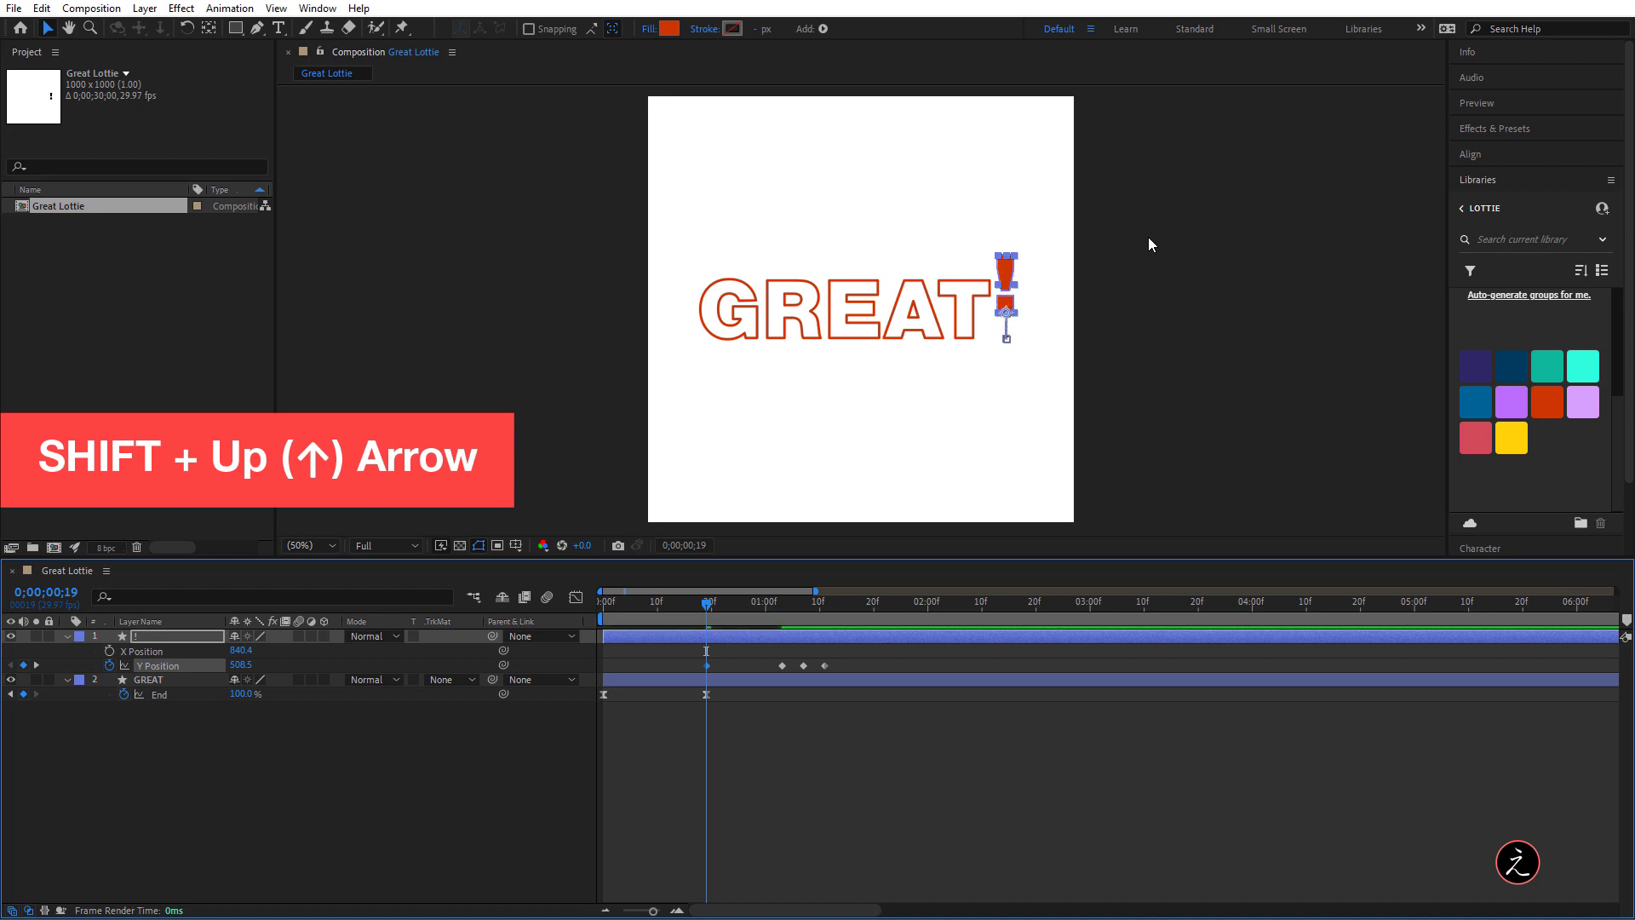
pyautogui.hotkey('shift', 'Up')
pyautogui.hotkey('shift', 'Up')
pyautogui.hotkey('shift', 'Up')
pyautogui.hotkey('shift', 'Up')
pyautogui.hotkey('shift', 'Up')
pyautogui.hotkey('shift', 'Up')
pyautogui.hotkey('shift', 'Up')
pyautogui.hotkey('shift', 'Up')
pyautogui.hotkey('shift', 'Up')
pyautogui.hotkey('shift', 'Up')
pyautogui.hotkey('shift', 'Up')
pyautogui.hotkey('shift', 'Up')
pyautogui.hotkey('shift', 'Up')
pyautogui.hotkey('shift', 'Up')
pyautogui.hotkey('shift', 'Up')
pyautogui.hotkey('shift', 'Up')
pyautogui.hotkey('shift', 'Up')
pyautogui.hotkey('shift', 'Up')
pyautogui.hotkey('shift', 'Up')
pyautogui.hotkey('shift', 'Up')
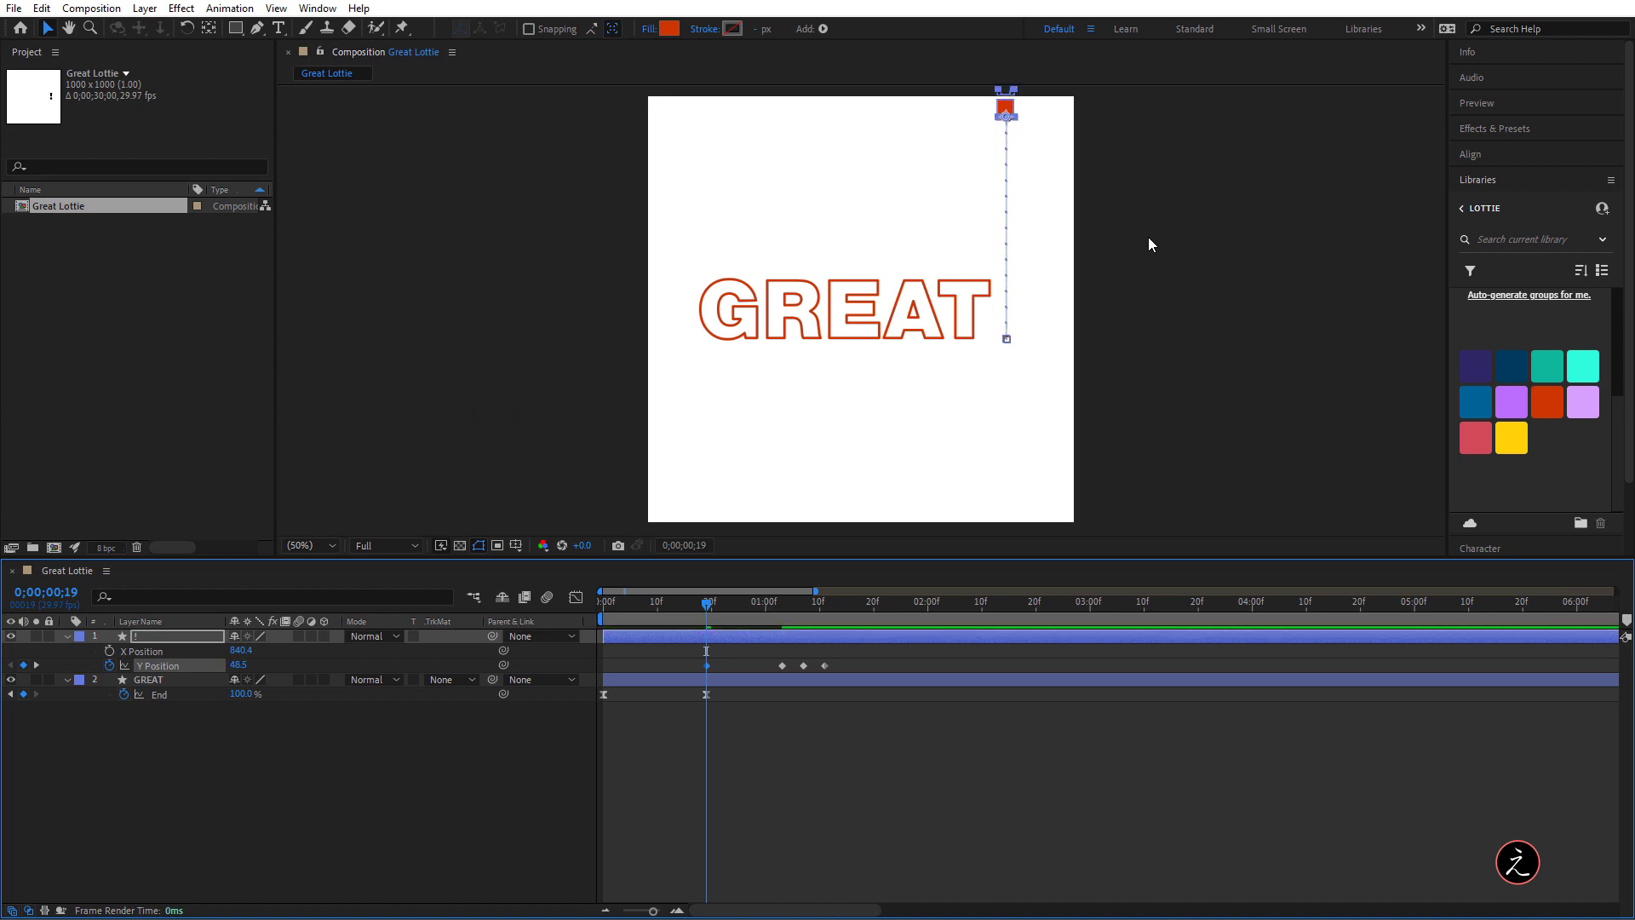
pyautogui.hotkey('shift', 'Up')
pyautogui.hotkey('shift', 'Up')
pyautogui.hotkey('shift', 'Up')
pyautogui.hotkey('shift', 'Up')
pyautogui.moveTo(653, 911); pyautogui.dragTo(651, 911)
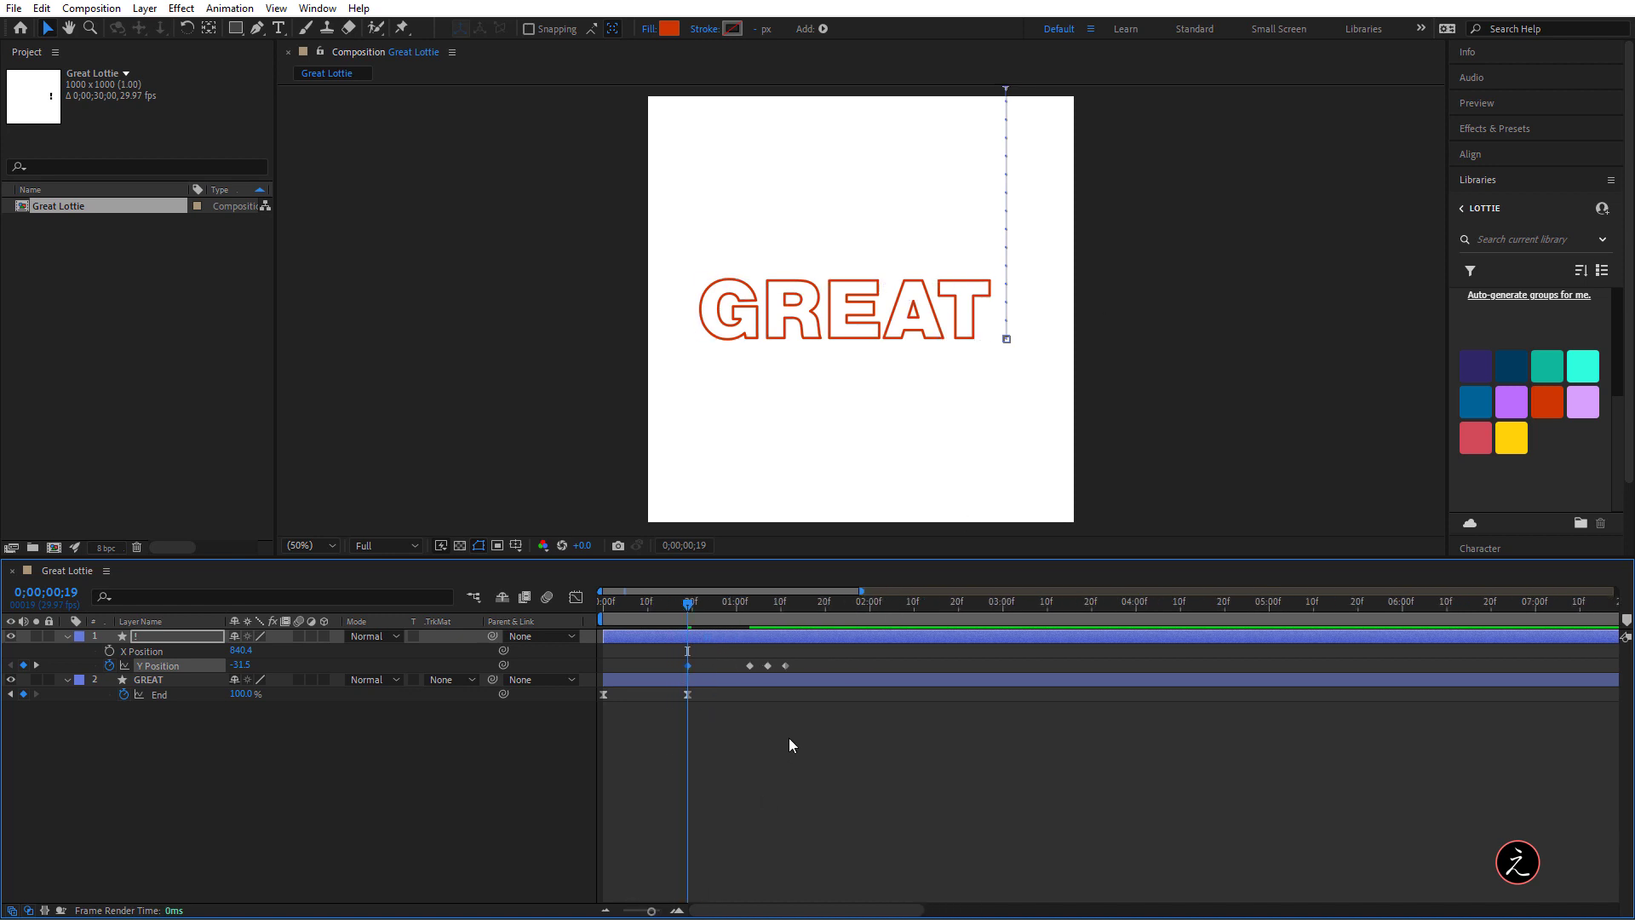
# Preview the exclamation mark's drop and shift its last three Y Position keyframes earlier so the second lands at 0;00;00;27
pyautogui.click(667, 607)
pyautogui.press('space')
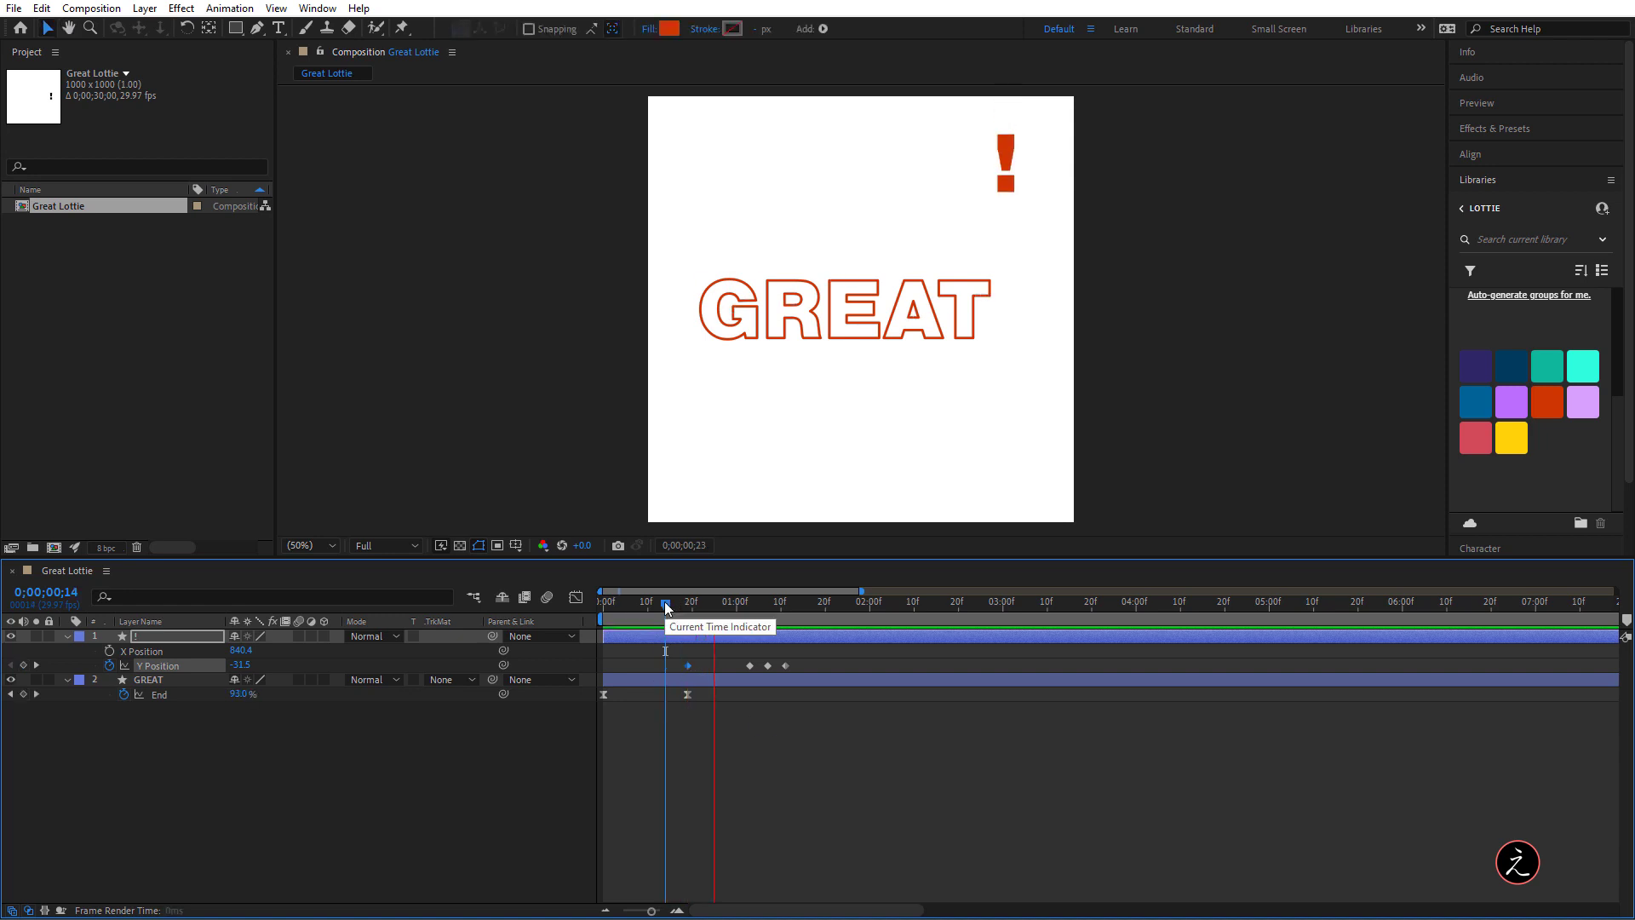
pyautogui.press('space')
pyautogui.moveTo(732, 656); pyautogui.dragTo(799, 671)
pyautogui.moveTo(652, 913); pyautogui.dragTo(654, 911)
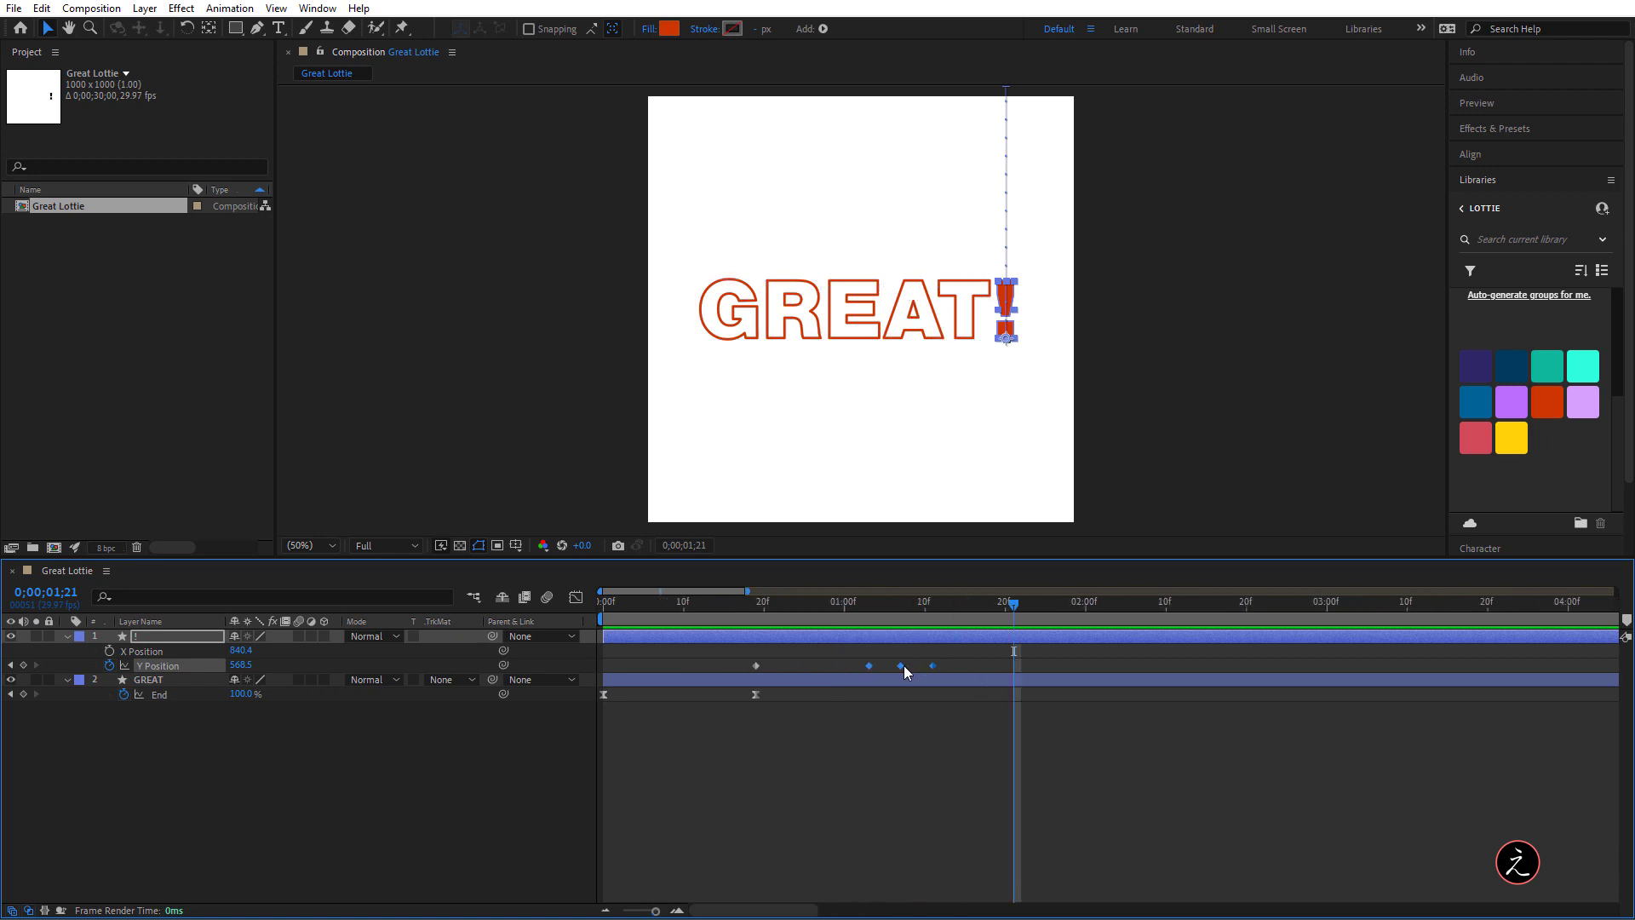
pyautogui.moveTo(903, 666); pyautogui.dragTo(855, 666)
# Preview the faster drop, then move the last Y Position keyframe to 0;00;01;06 and the third to 0;00;01;02
pyautogui.click(700, 600)
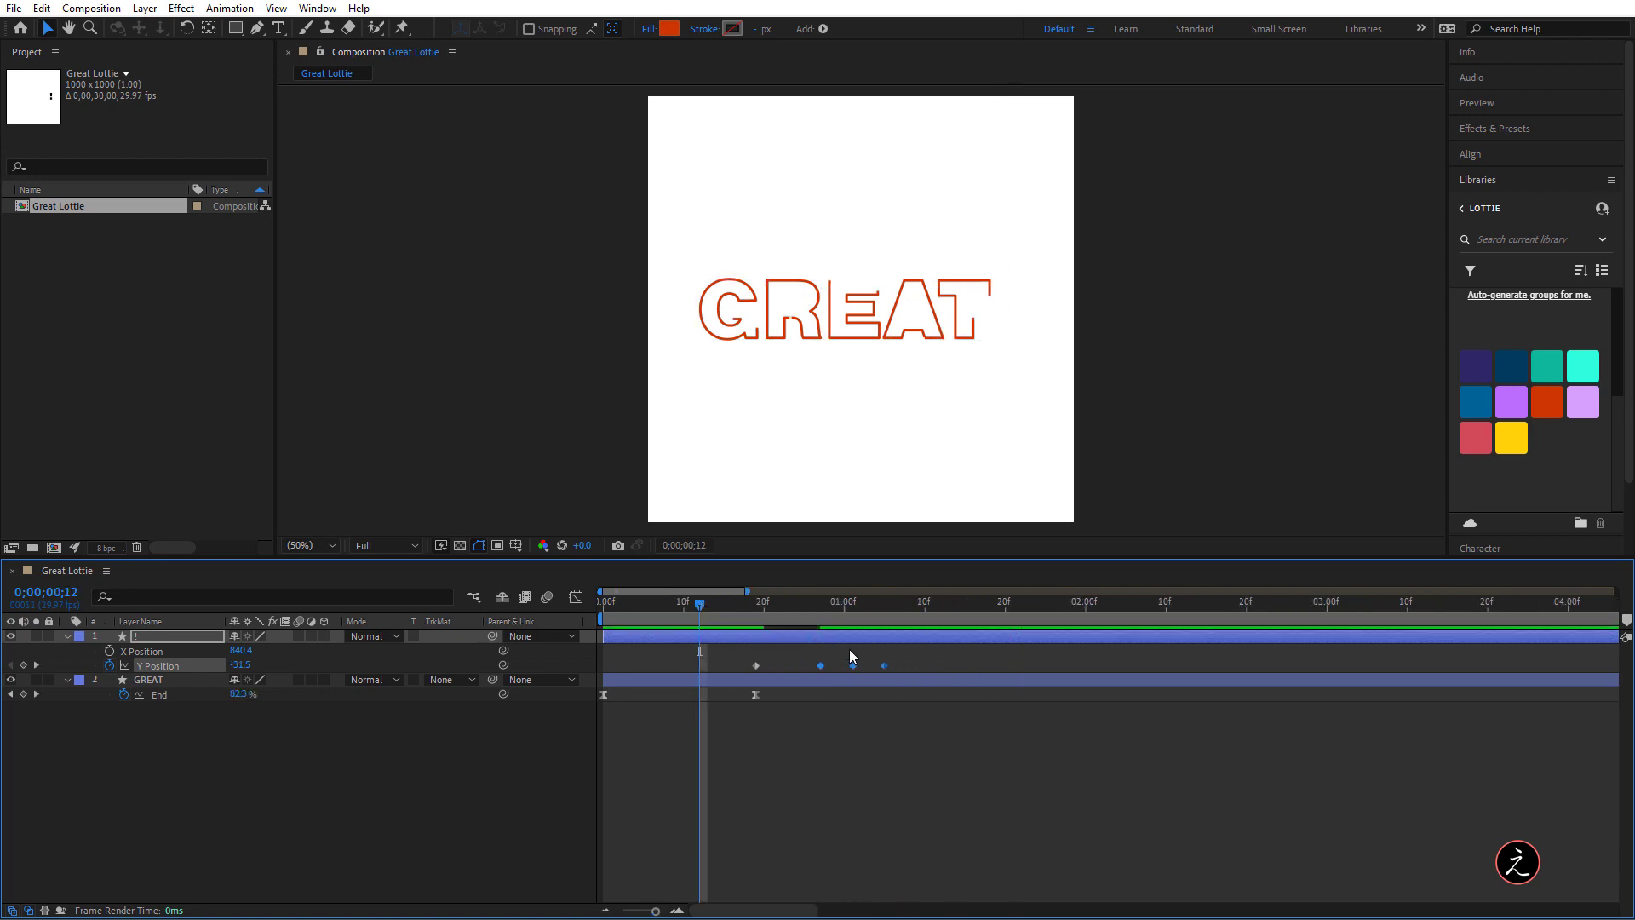
pyautogui.press('space')
pyautogui.press('space')
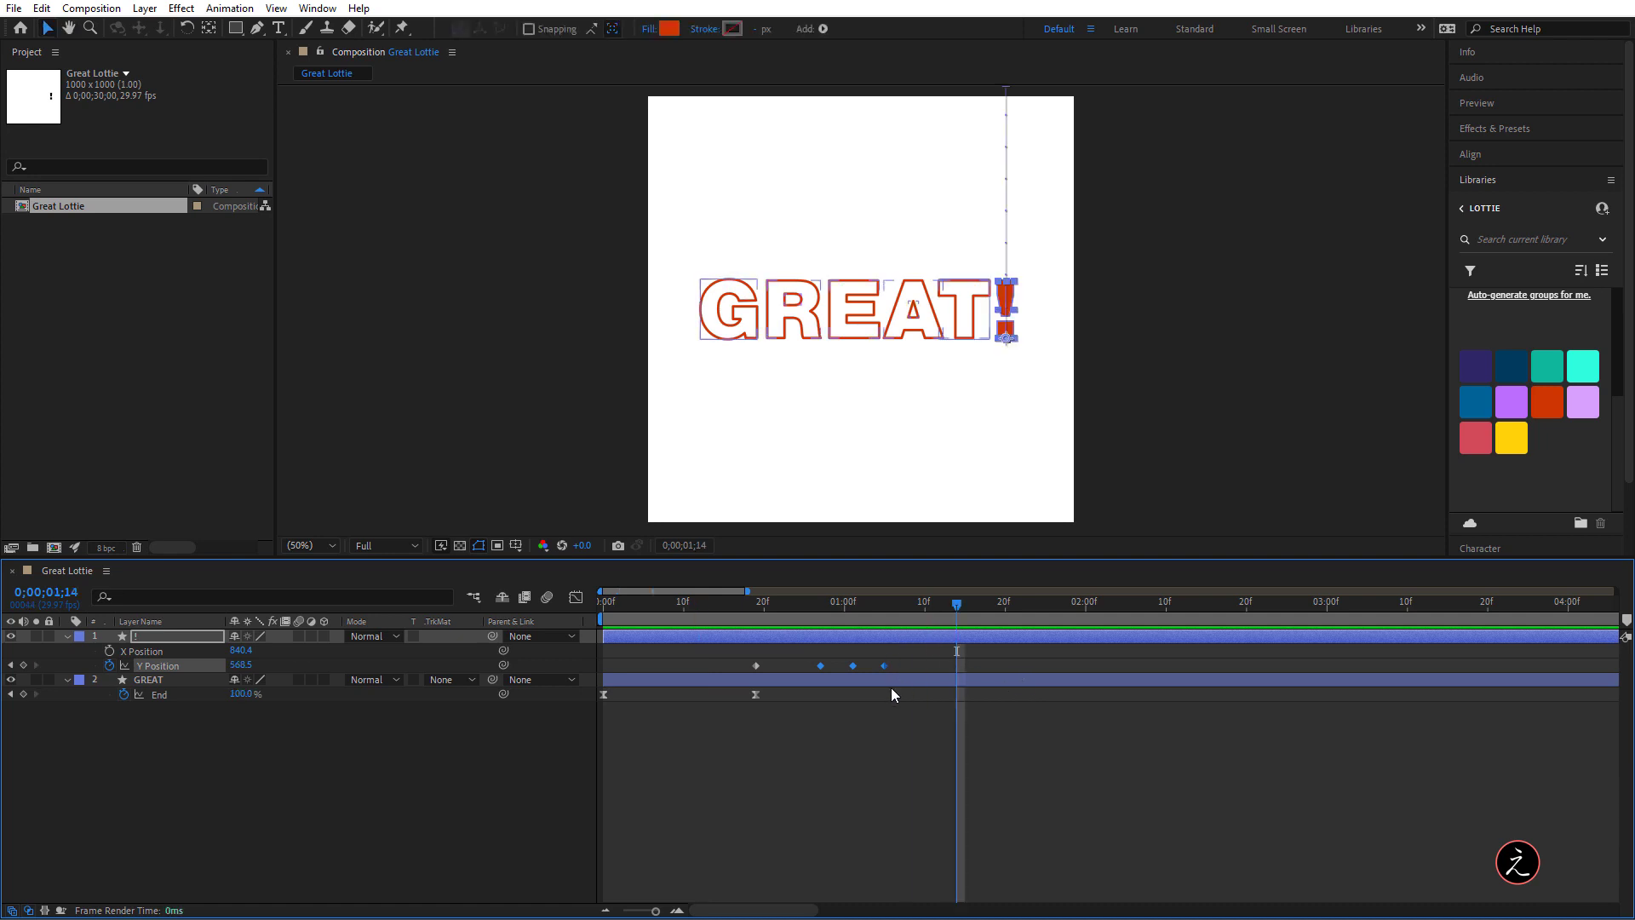
pyautogui.click(885, 686)
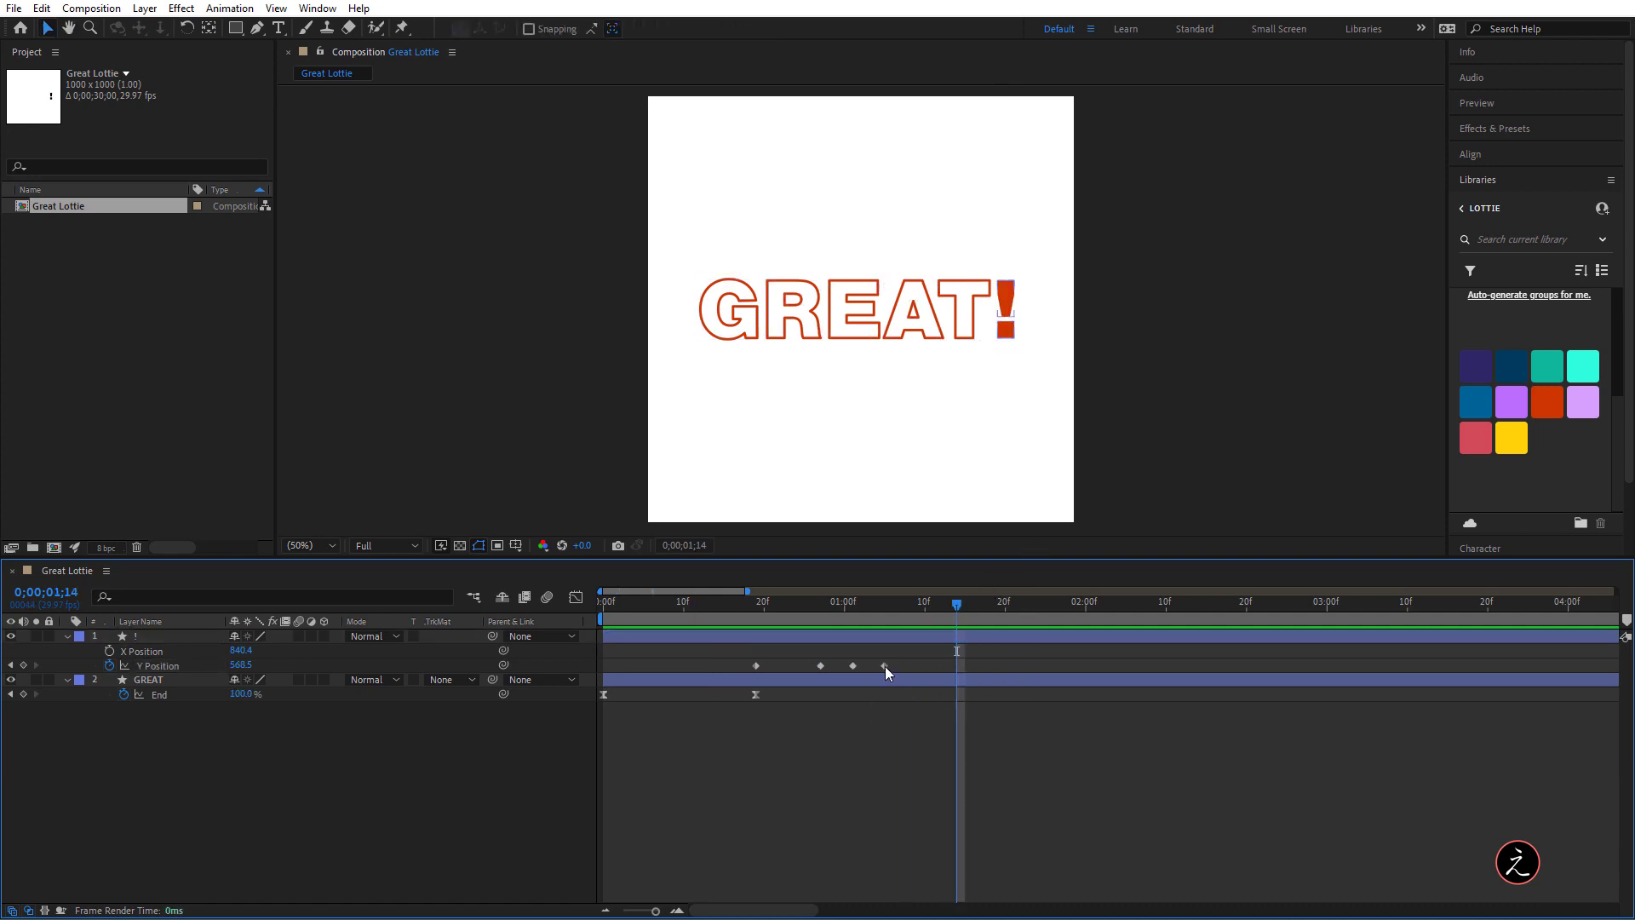
pyautogui.click(885, 665)
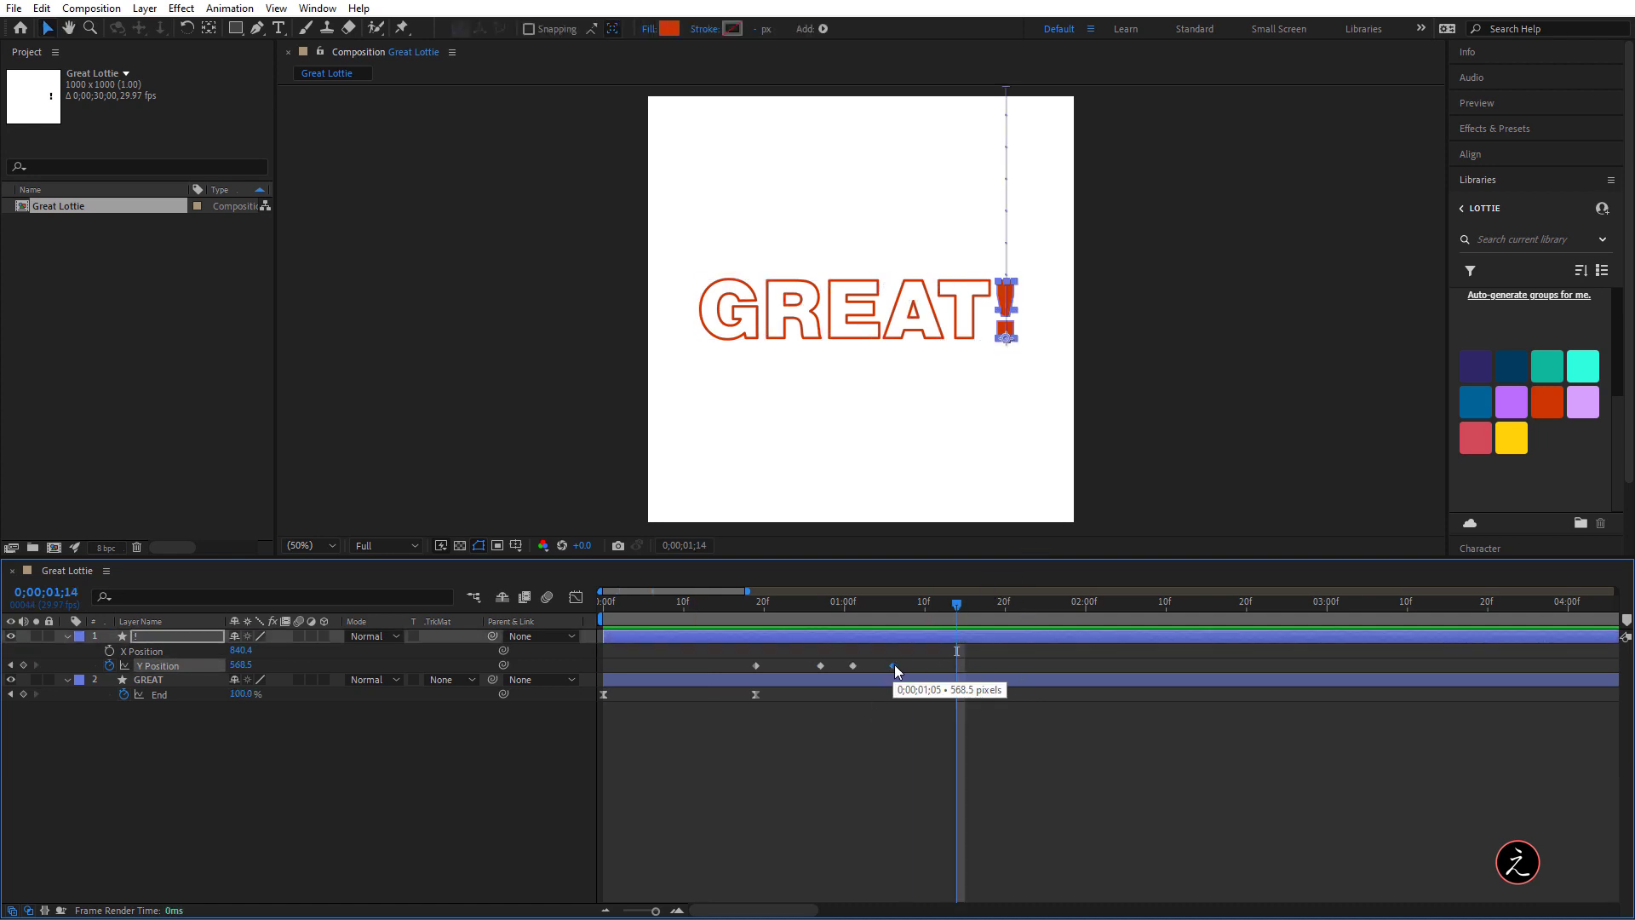
pyautogui.moveTo(853, 665); pyautogui.dragTo(858, 667)
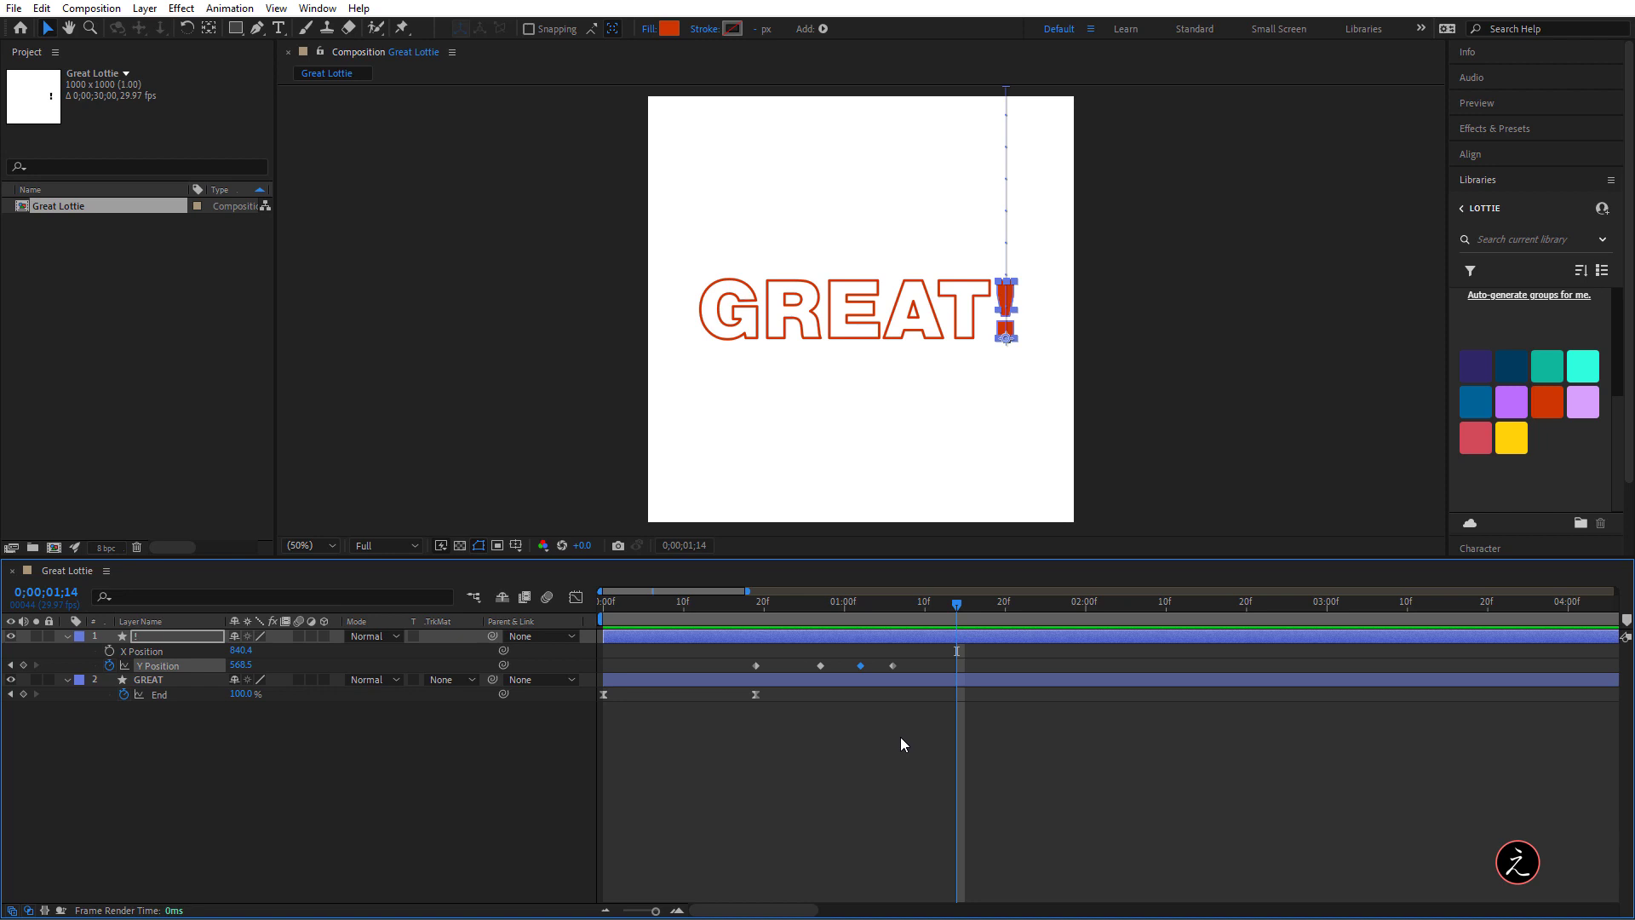
# At the third Y Position keyframe, 0;00;01;02, raise the exclamation mark to a Y Position of 528.5 for a bounce
pyautogui.press('j')
pyautogui.press('j')
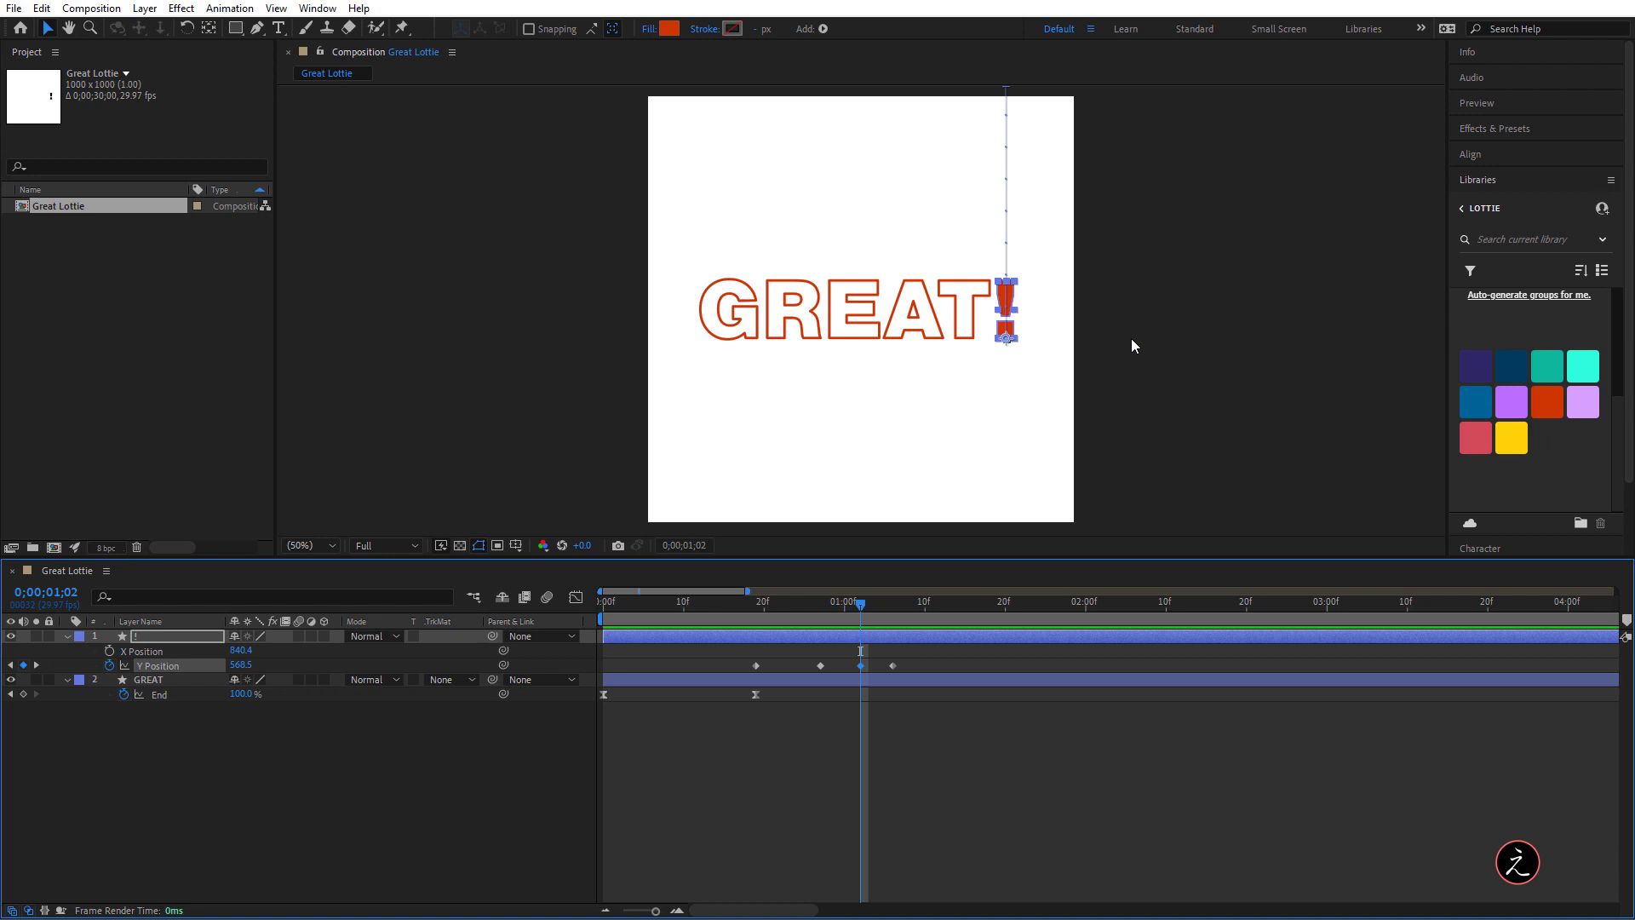
pyautogui.hotkey('shift', 'Up')
pyautogui.hotkey('shift', 'Up')
pyautogui.hotkey('shift', 'Up')
pyautogui.hotkey('shift', 'Up')
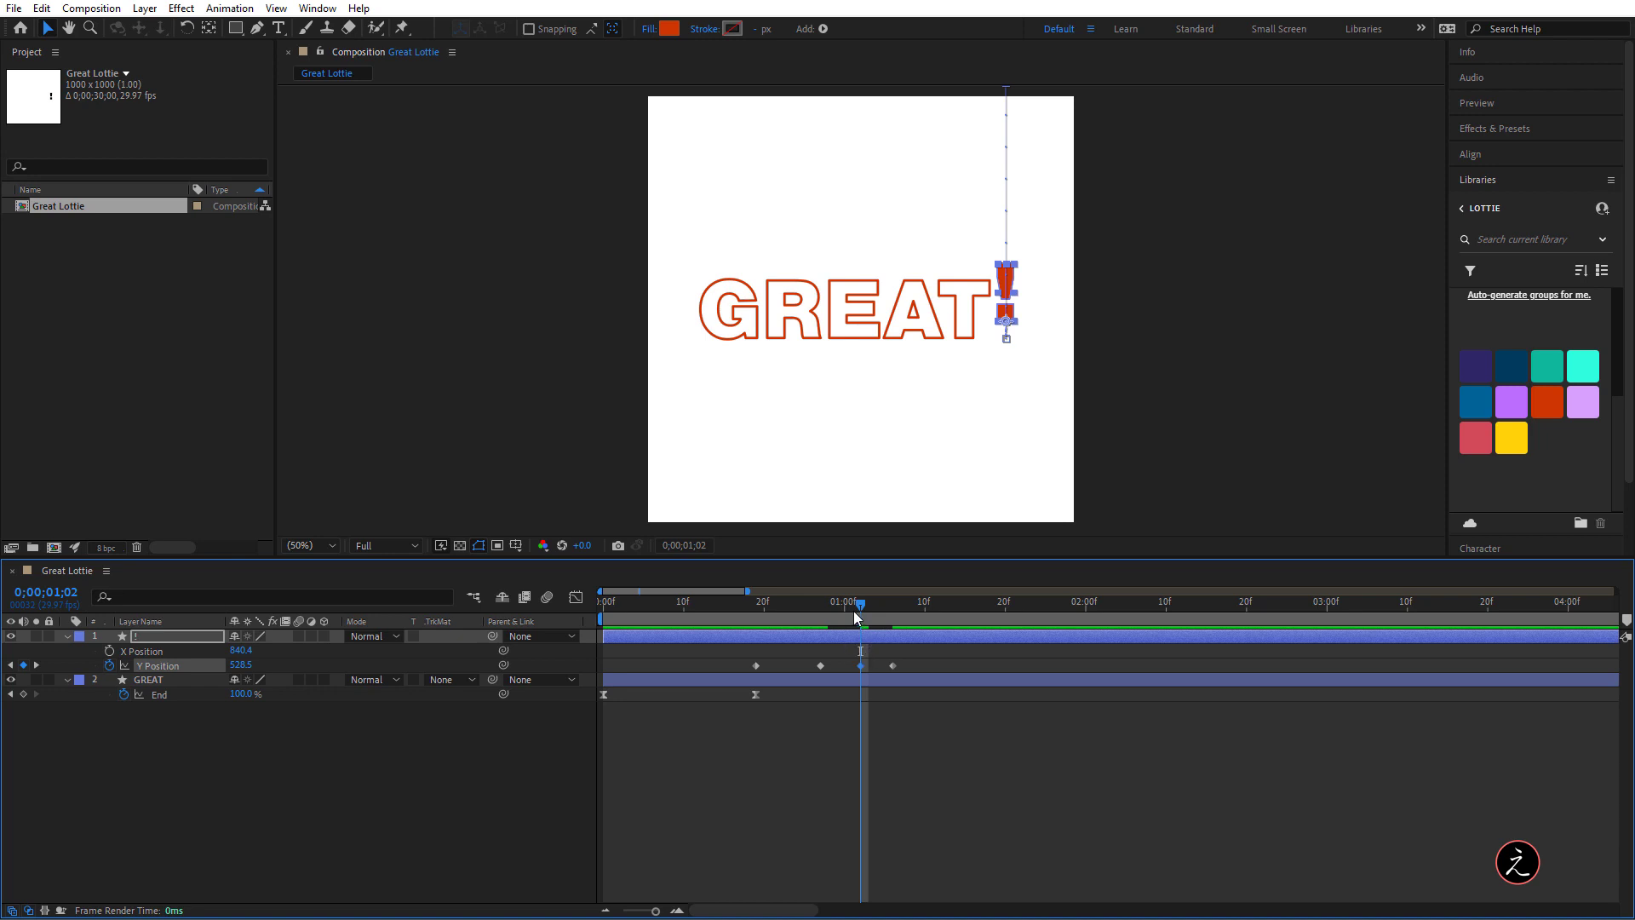
# Preview the exclamation mark's bounce from 0;00;00;16
pyautogui.click(732, 608)
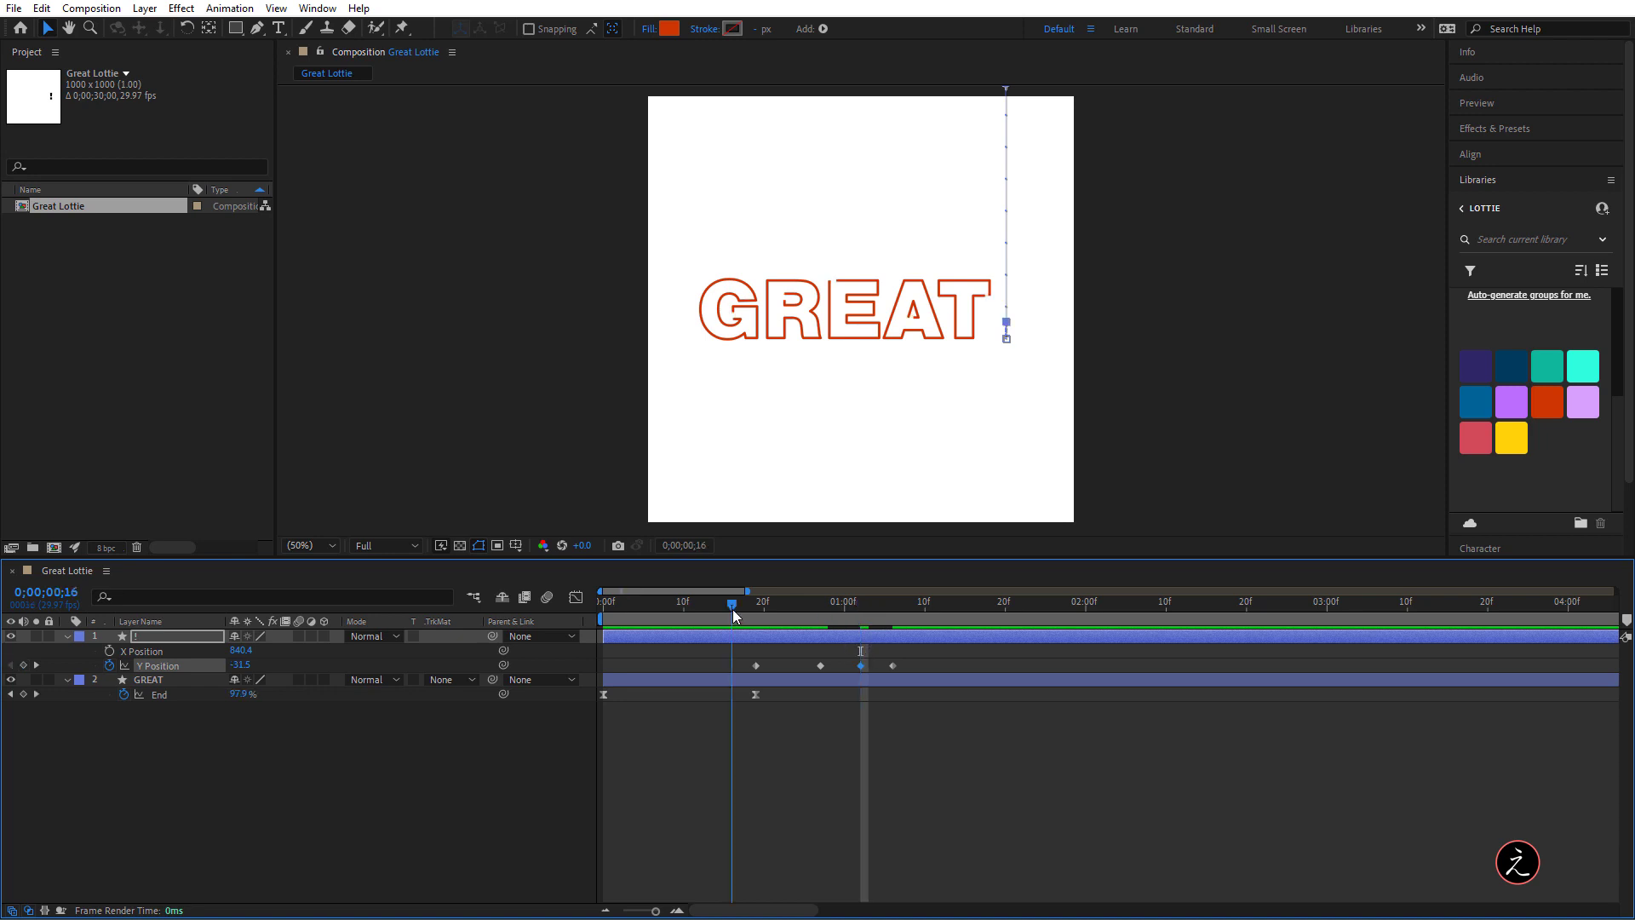
pyautogui.click(976, 724)
pyautogui.press('space')
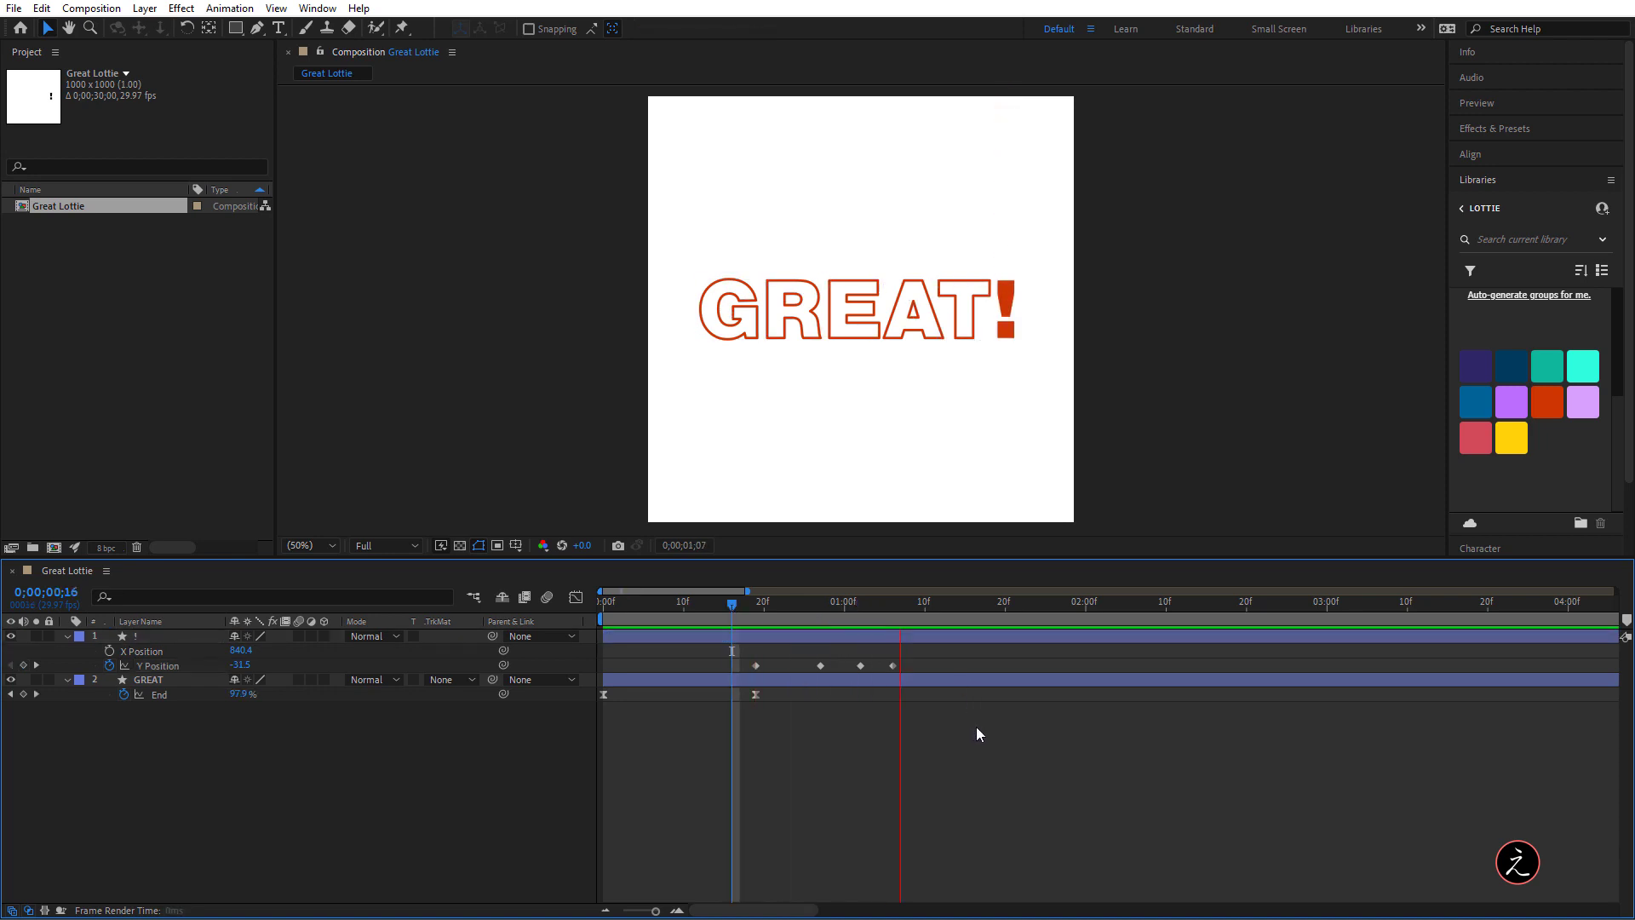
pyautogui.press('space')
# Apply Easy Ease to the exclamation mark's third Y Position keyframe
pyautogui.moveTo(1043, 601); pyautogui.dragTo(902, 602)
pyautogui.click(861, 665)
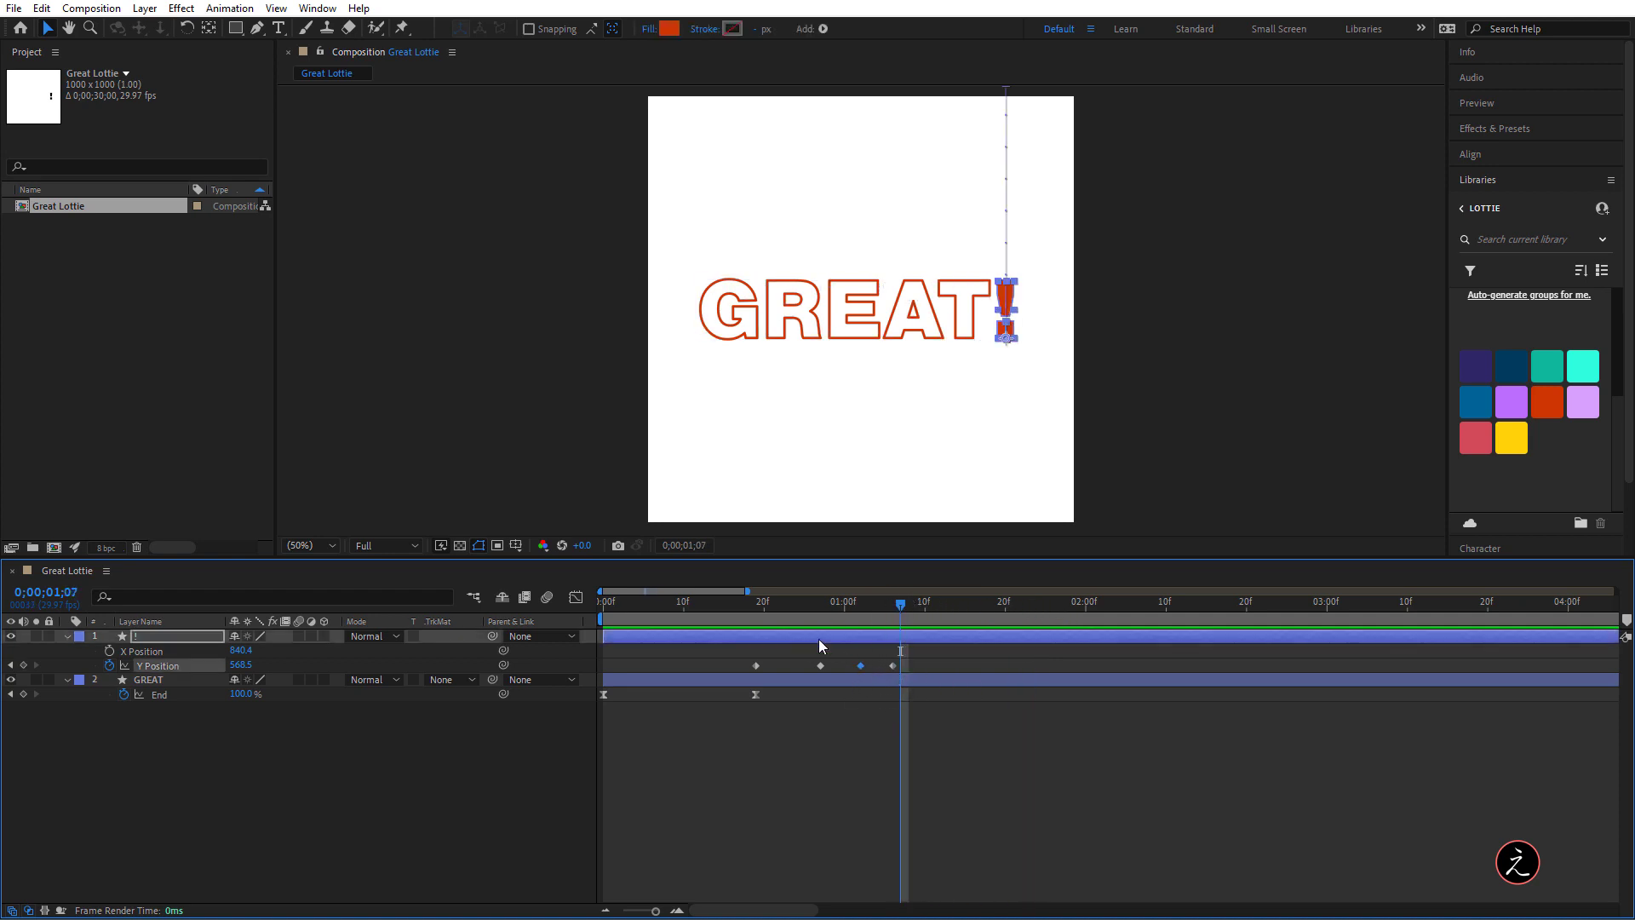
pyautogui.rightClick(861, 666)
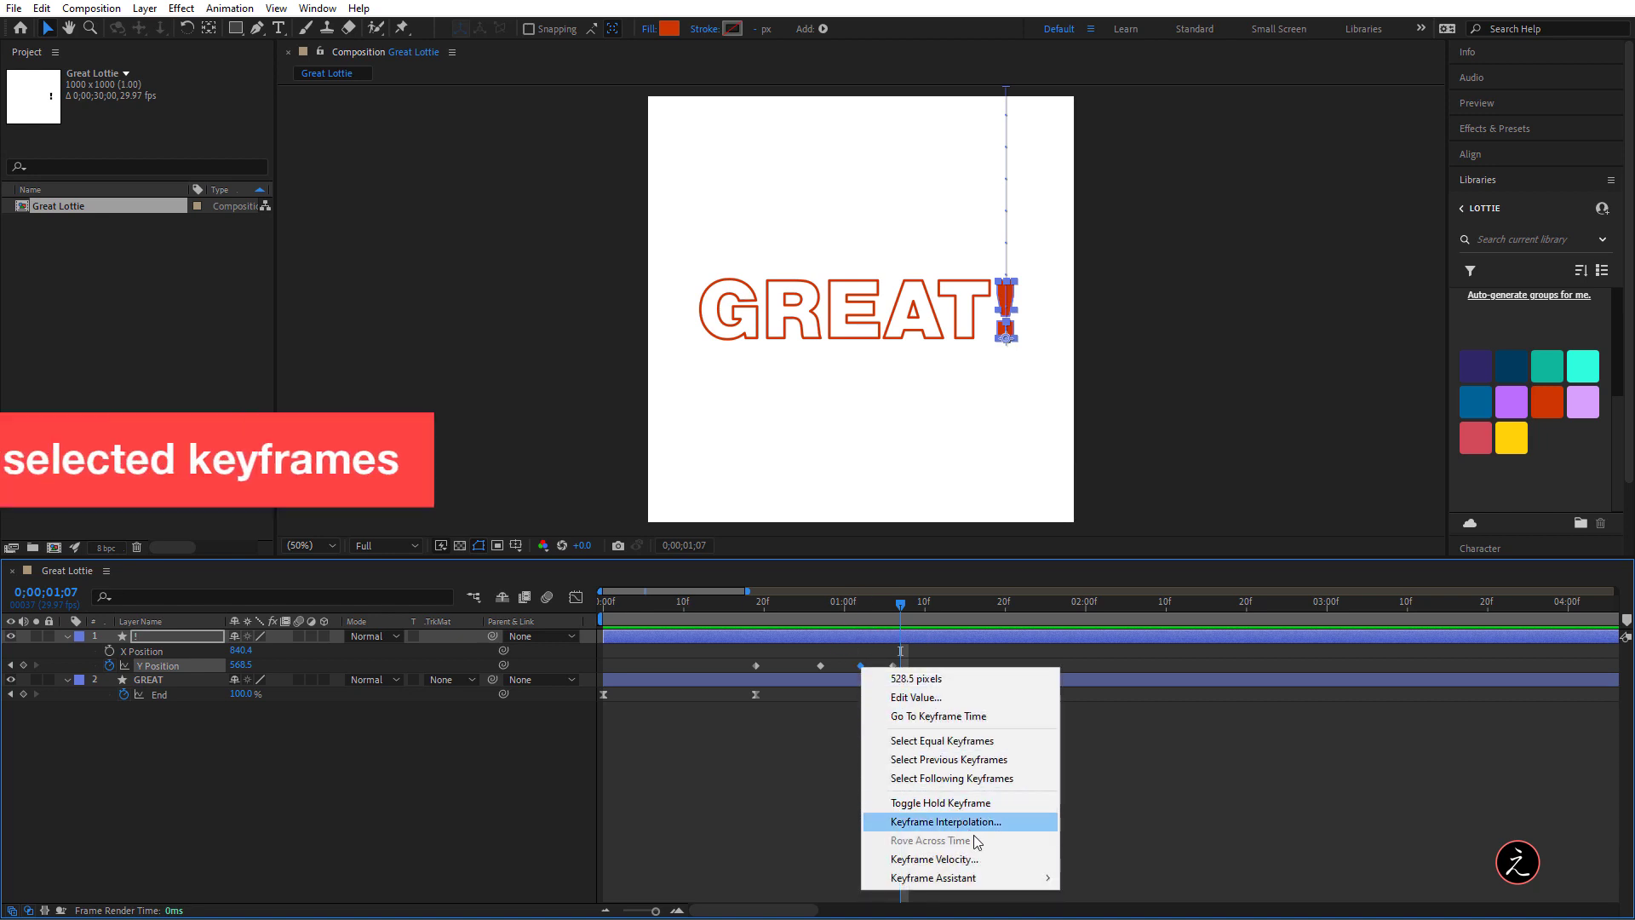
pyautogui.moveTo(1018, 878)
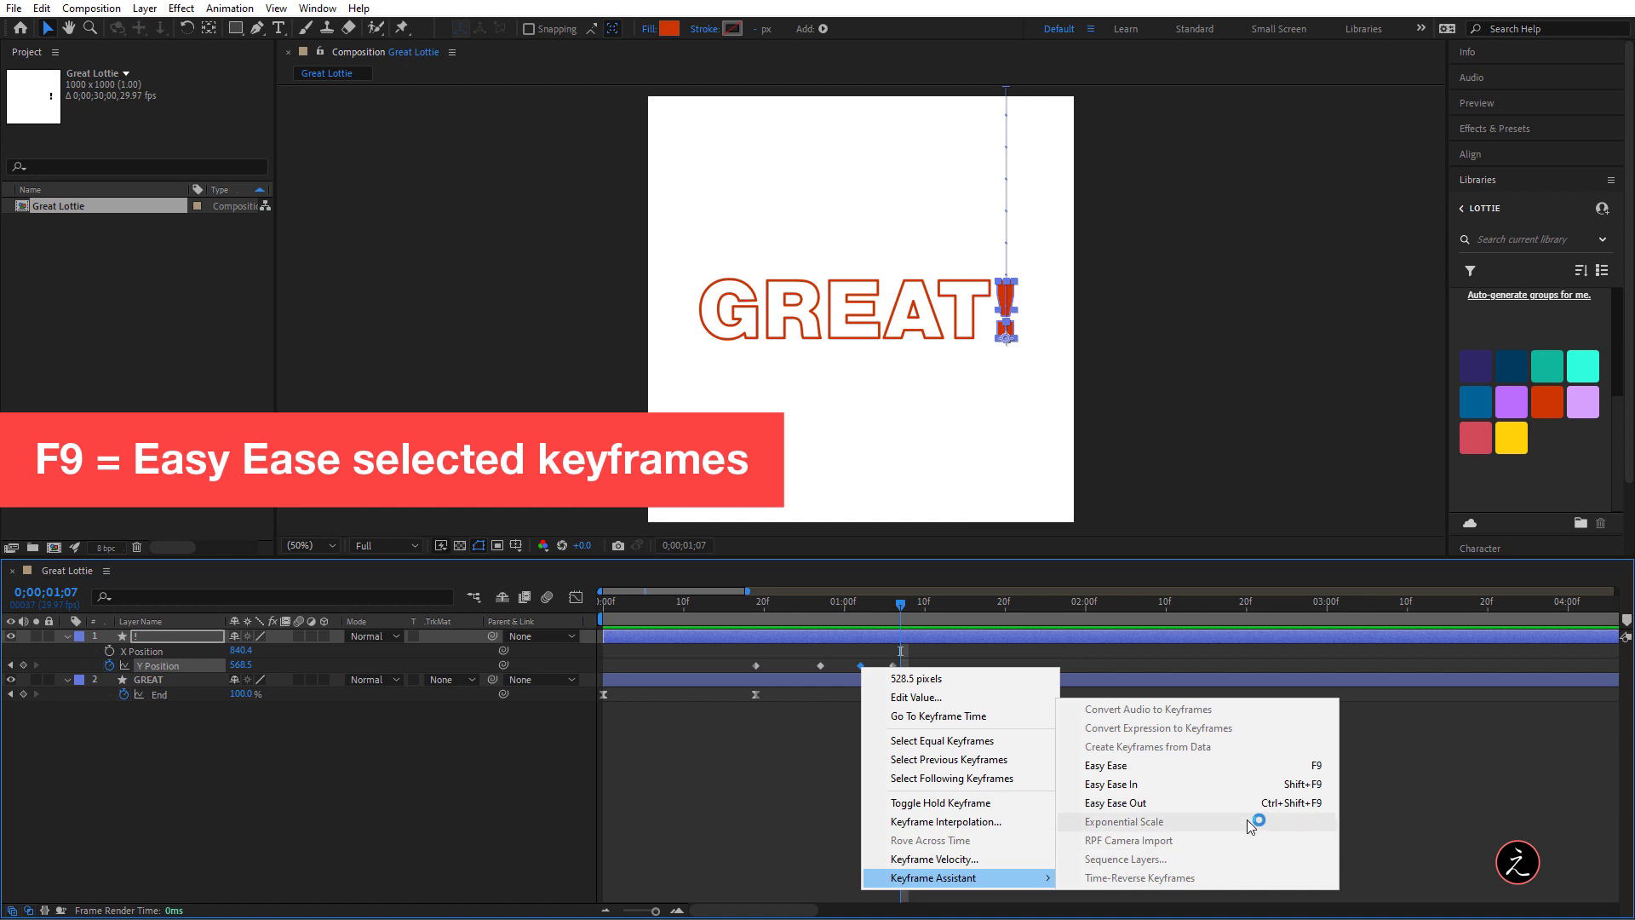
pyautogui.click(1182, 772)
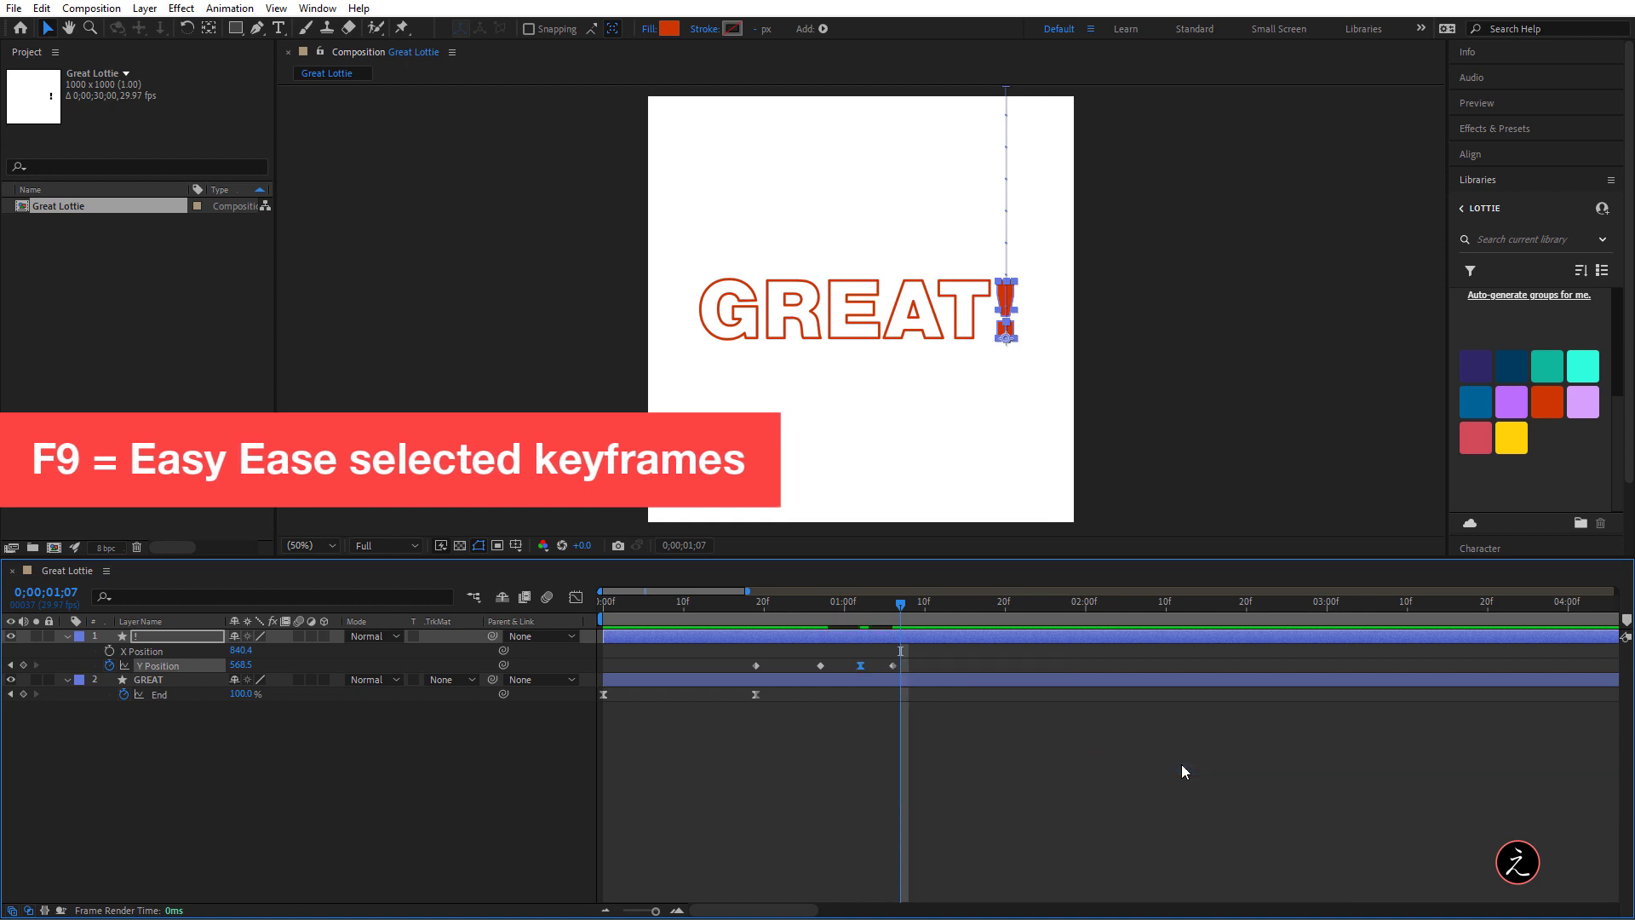
# In the speed graph, lengthen the outgoing influence handle of the third Y Position keyframe, then return to the layer bars
pyautogui.click(586, 600)
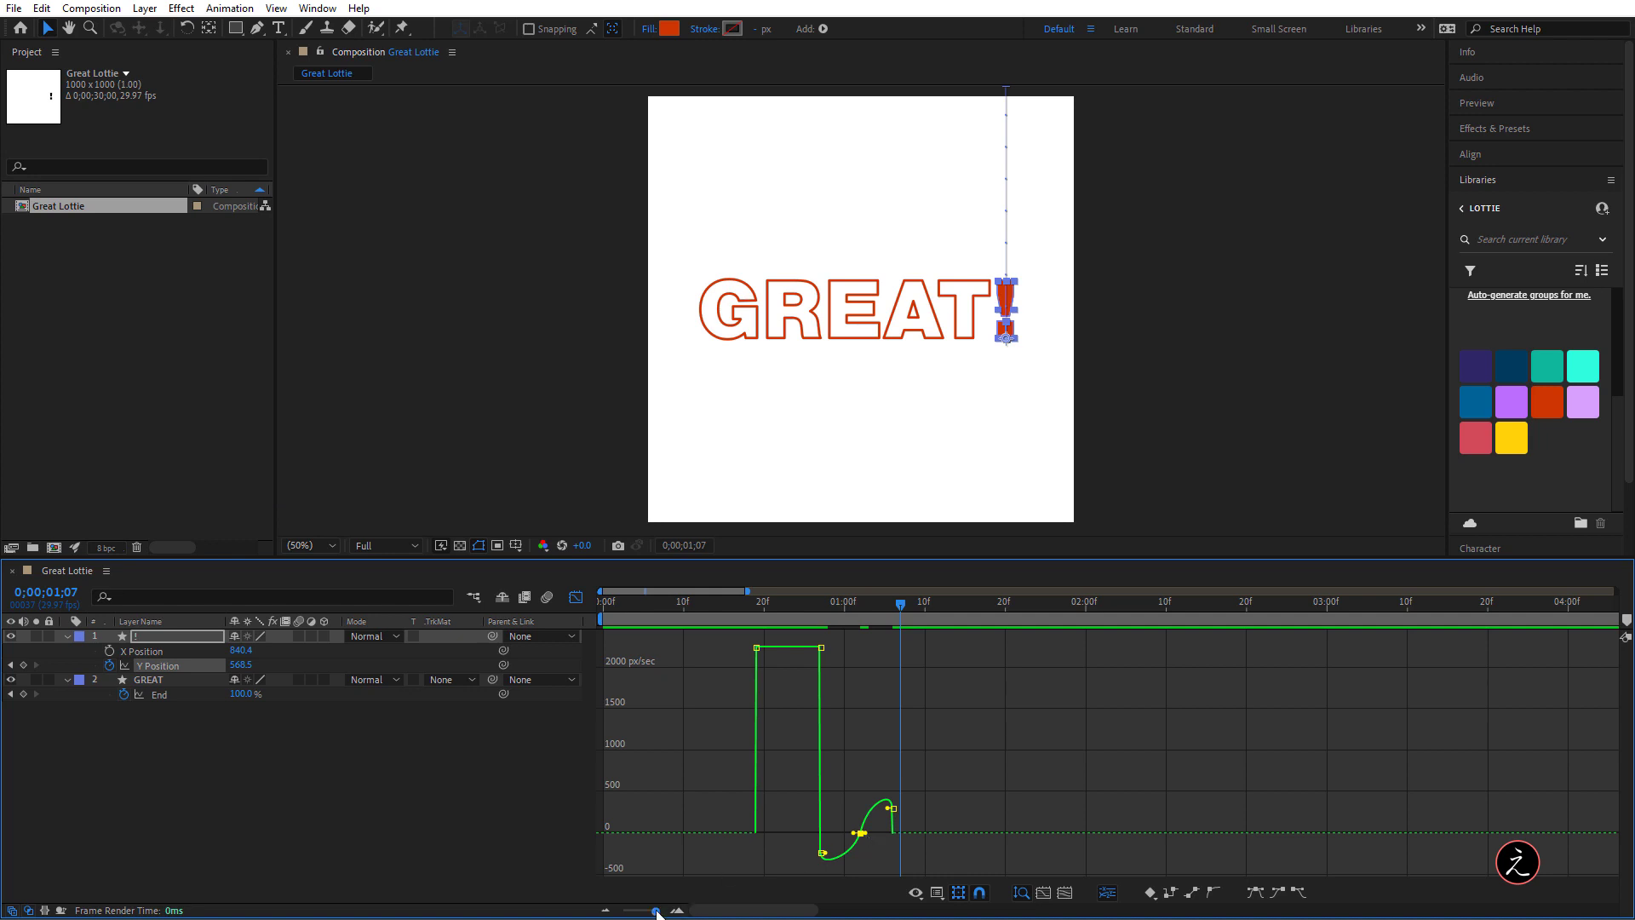
pyautogui.moveTo(655, 910); pyautogui.dragTo(659, 910)
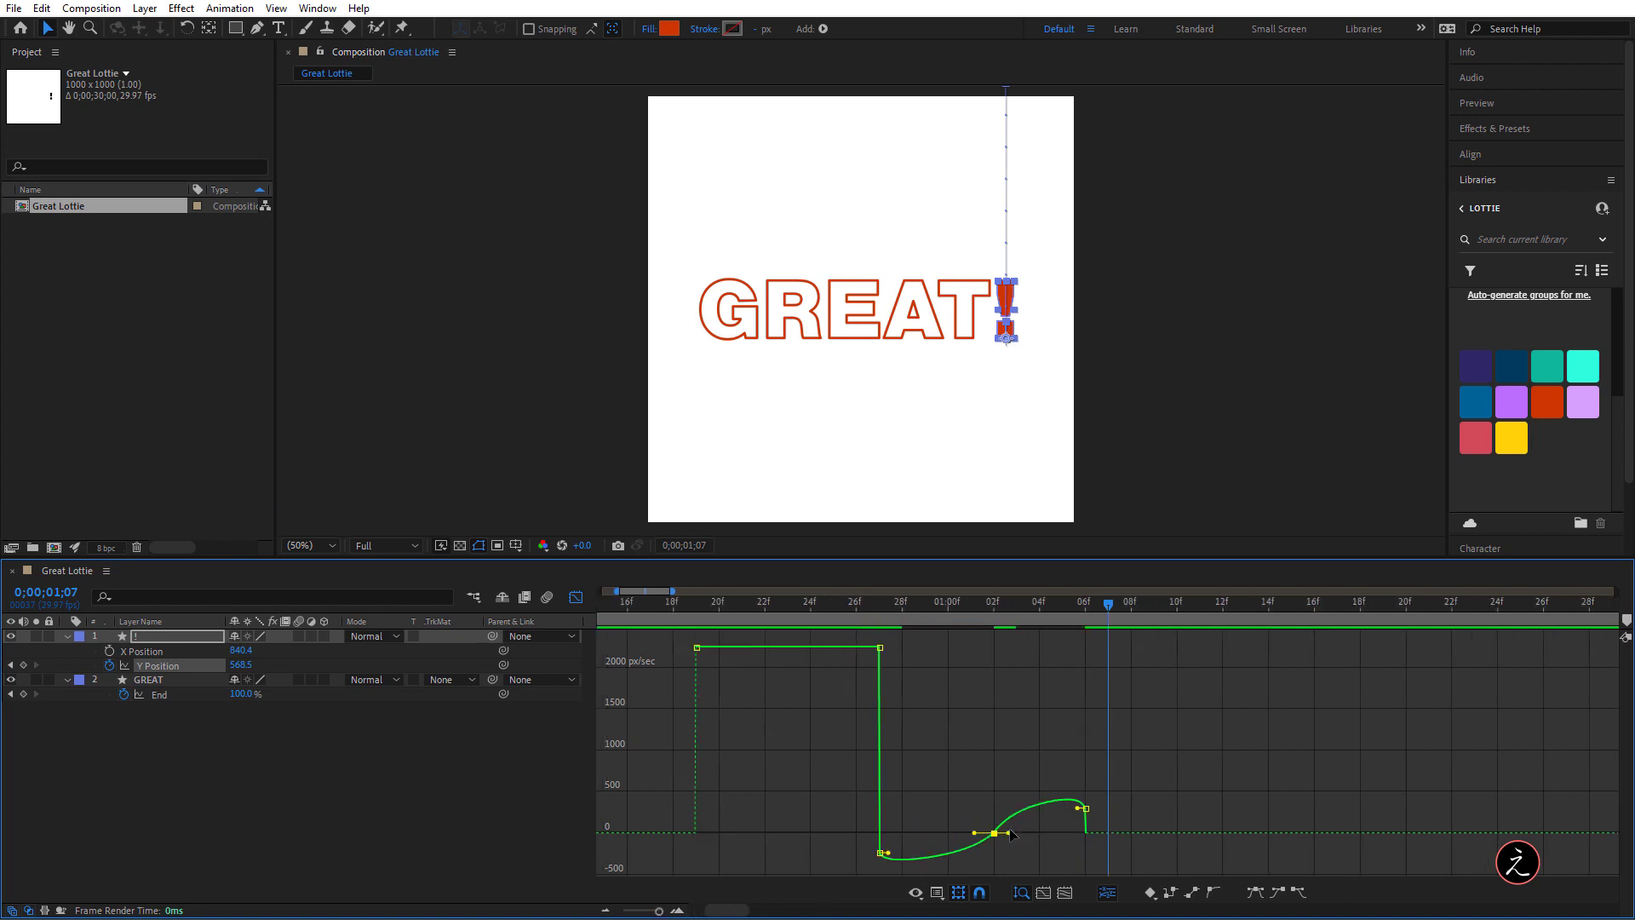
pyautogui.moveTo(1009, 832); pyautogui.dragTo(1029, 834)
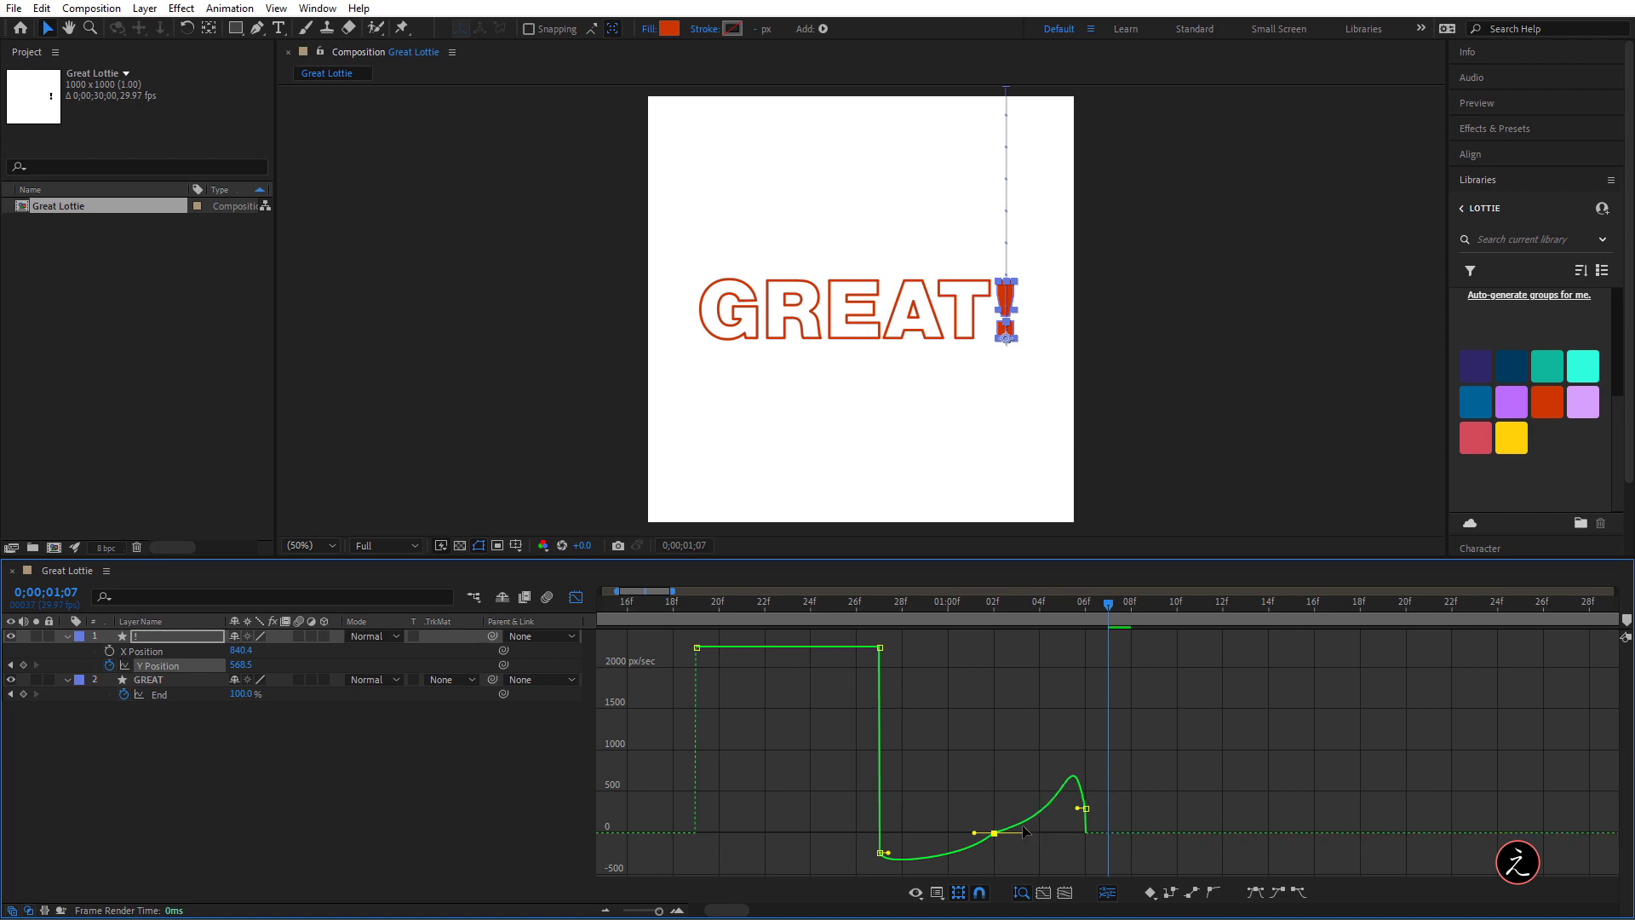
pyautogui.click(576, 597)
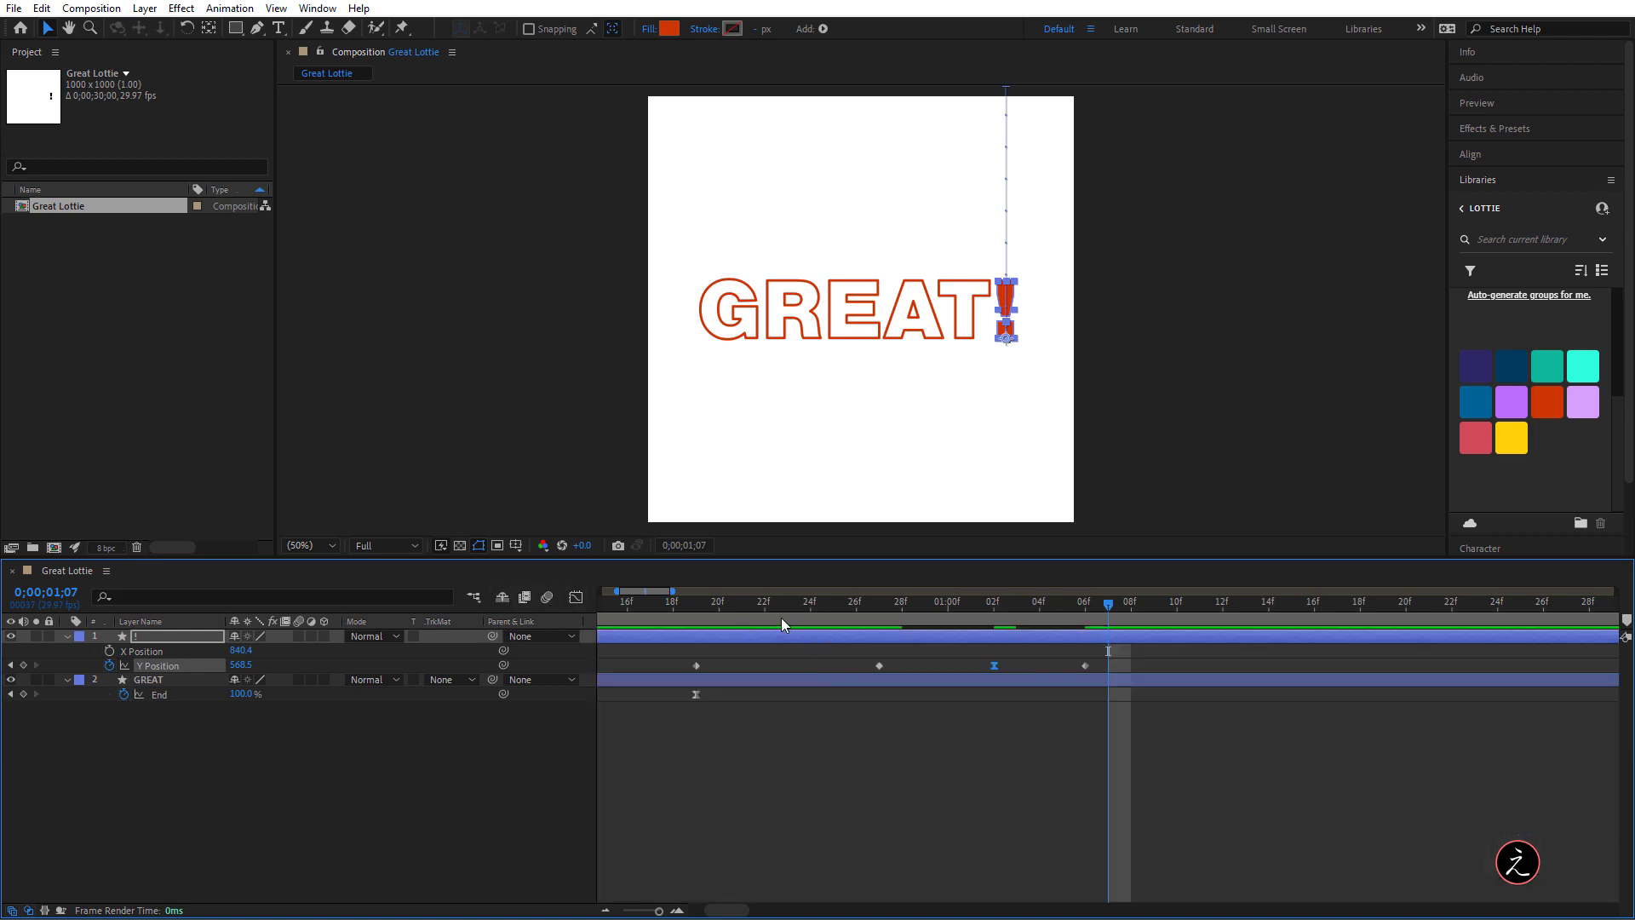
# Preview the eased bounce from just before the drop and then the whole animation from the first frame
pyautogui.click(659, 619)
pyautogui.click(722, 807)
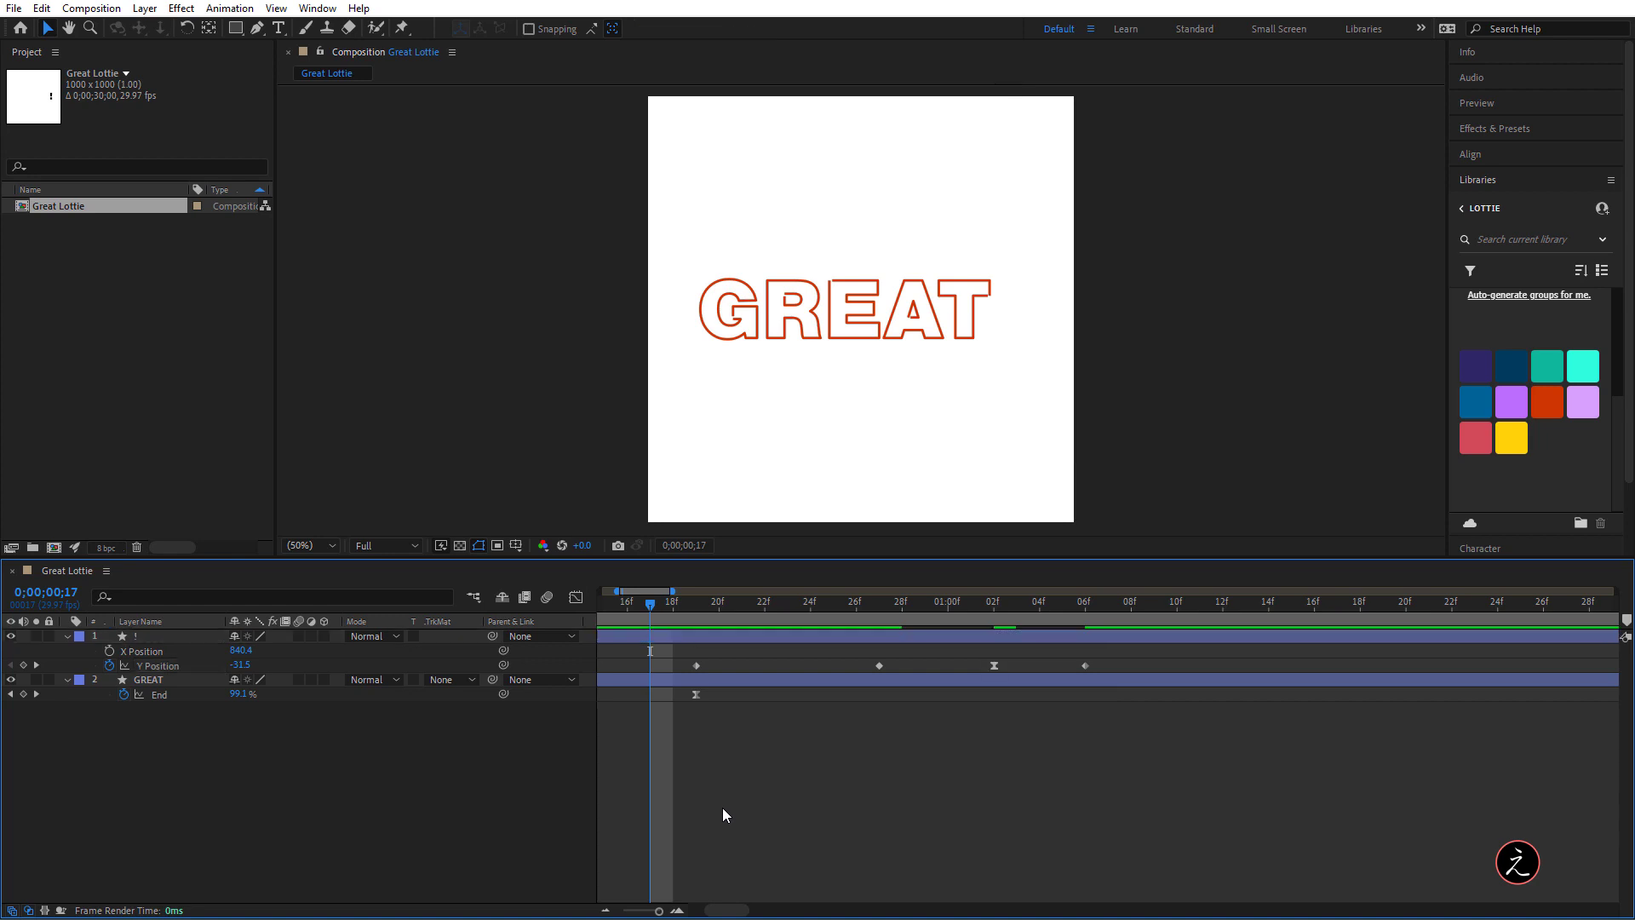
pyautogui.press('h')
pyautogui.press('space')
pyautogui.press('space')
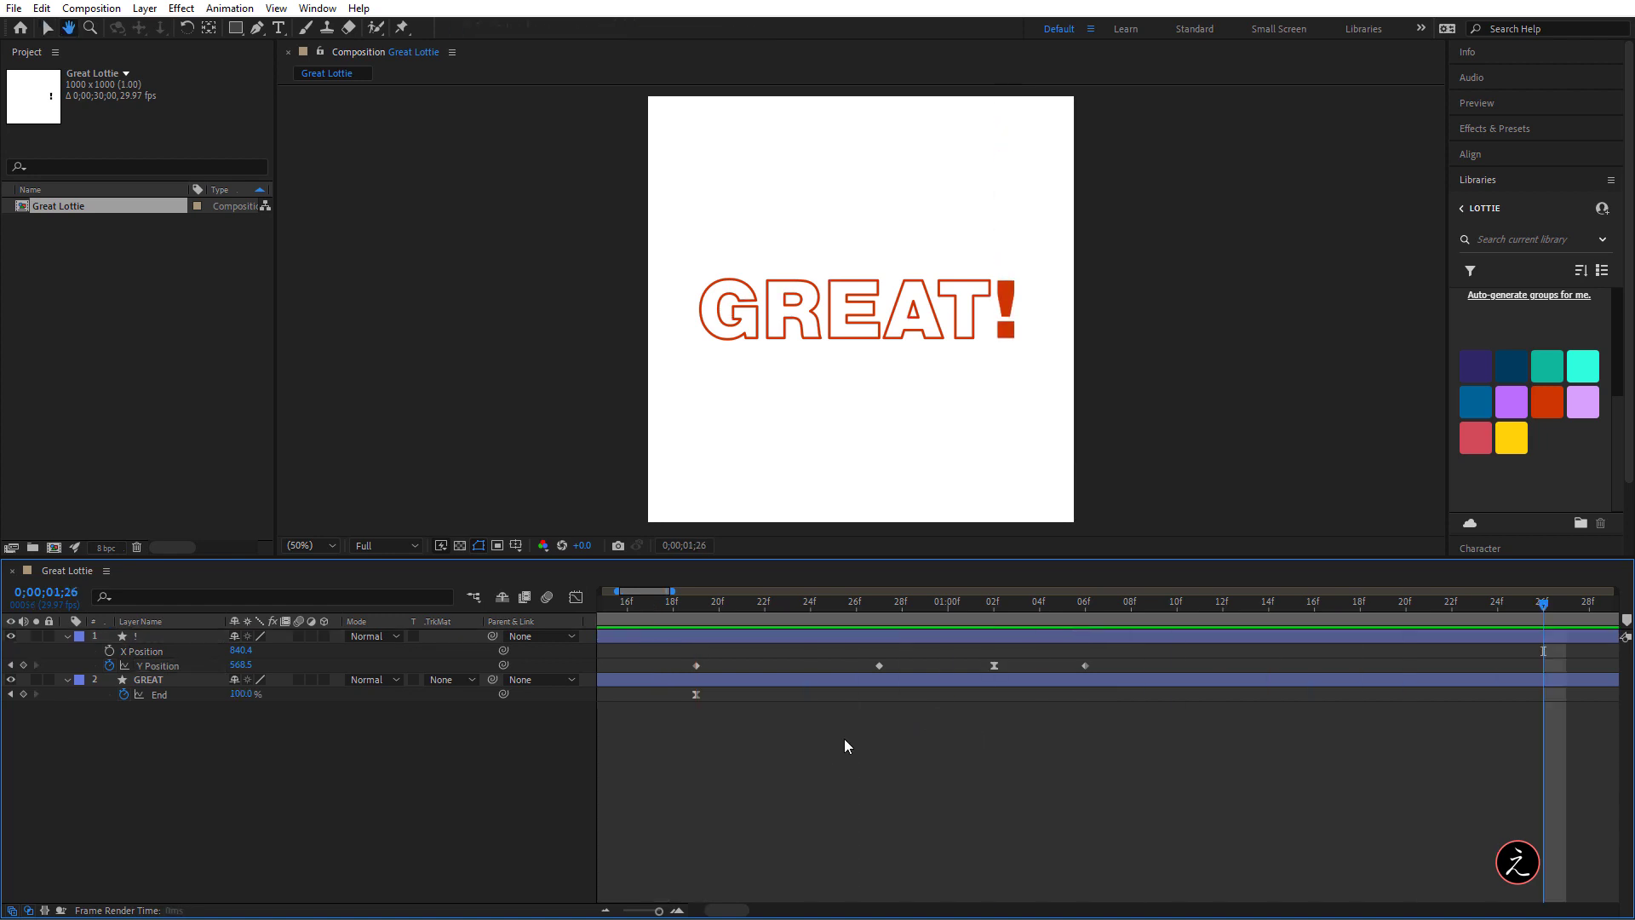
pyautogui.moveTo(659, 911); pyautogui.dragTo(650, 913)
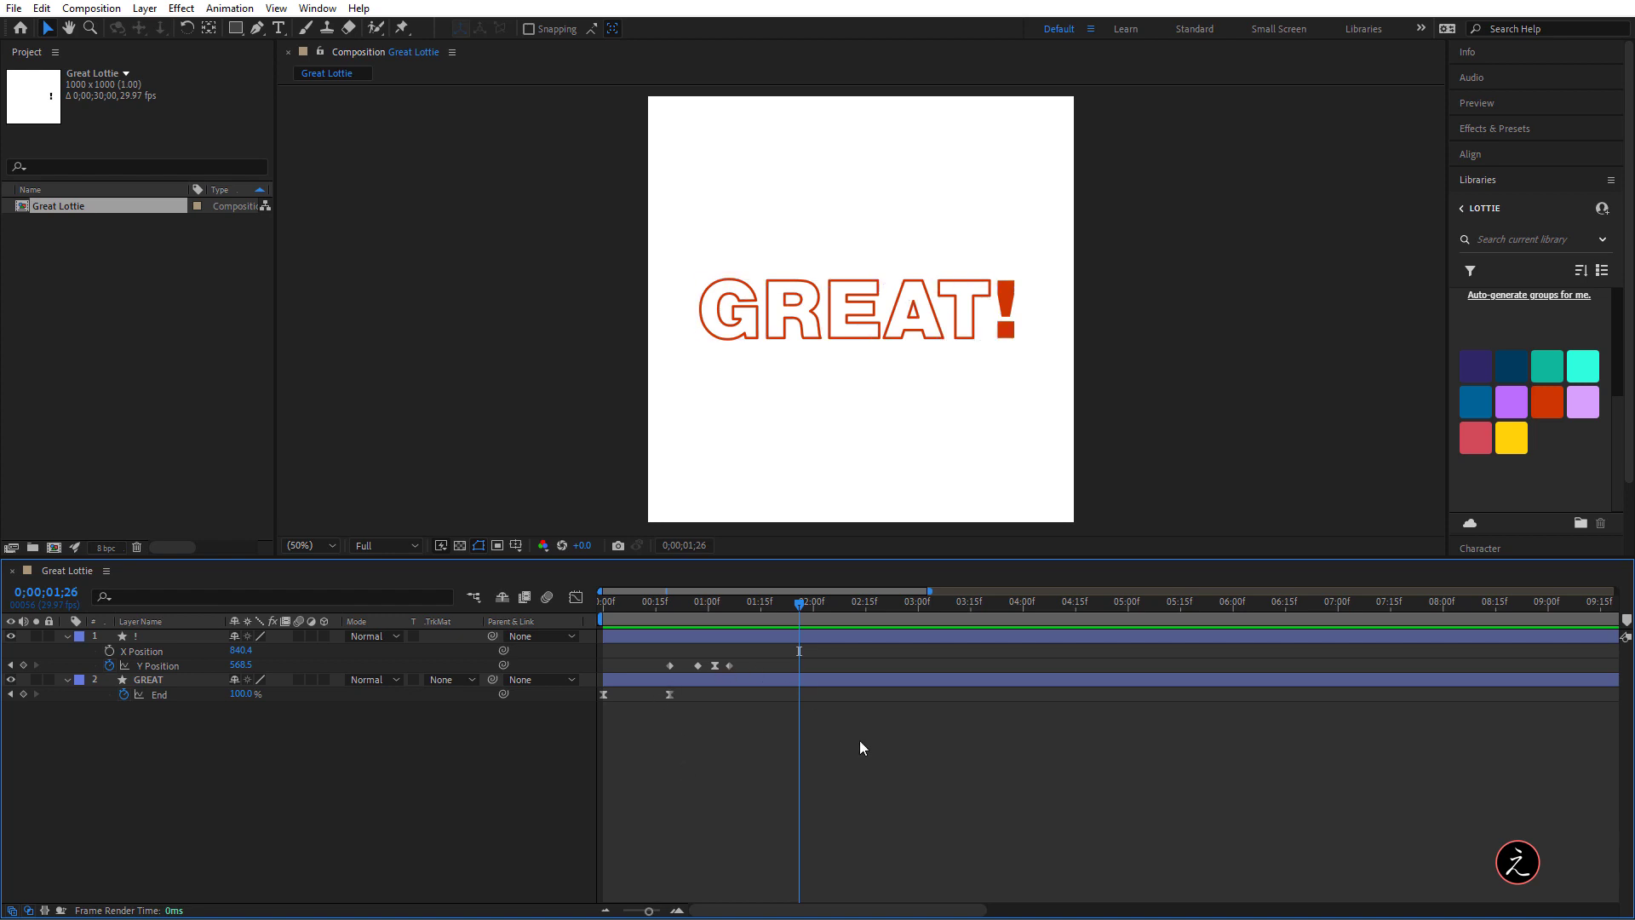
pyautogui.press('Home')
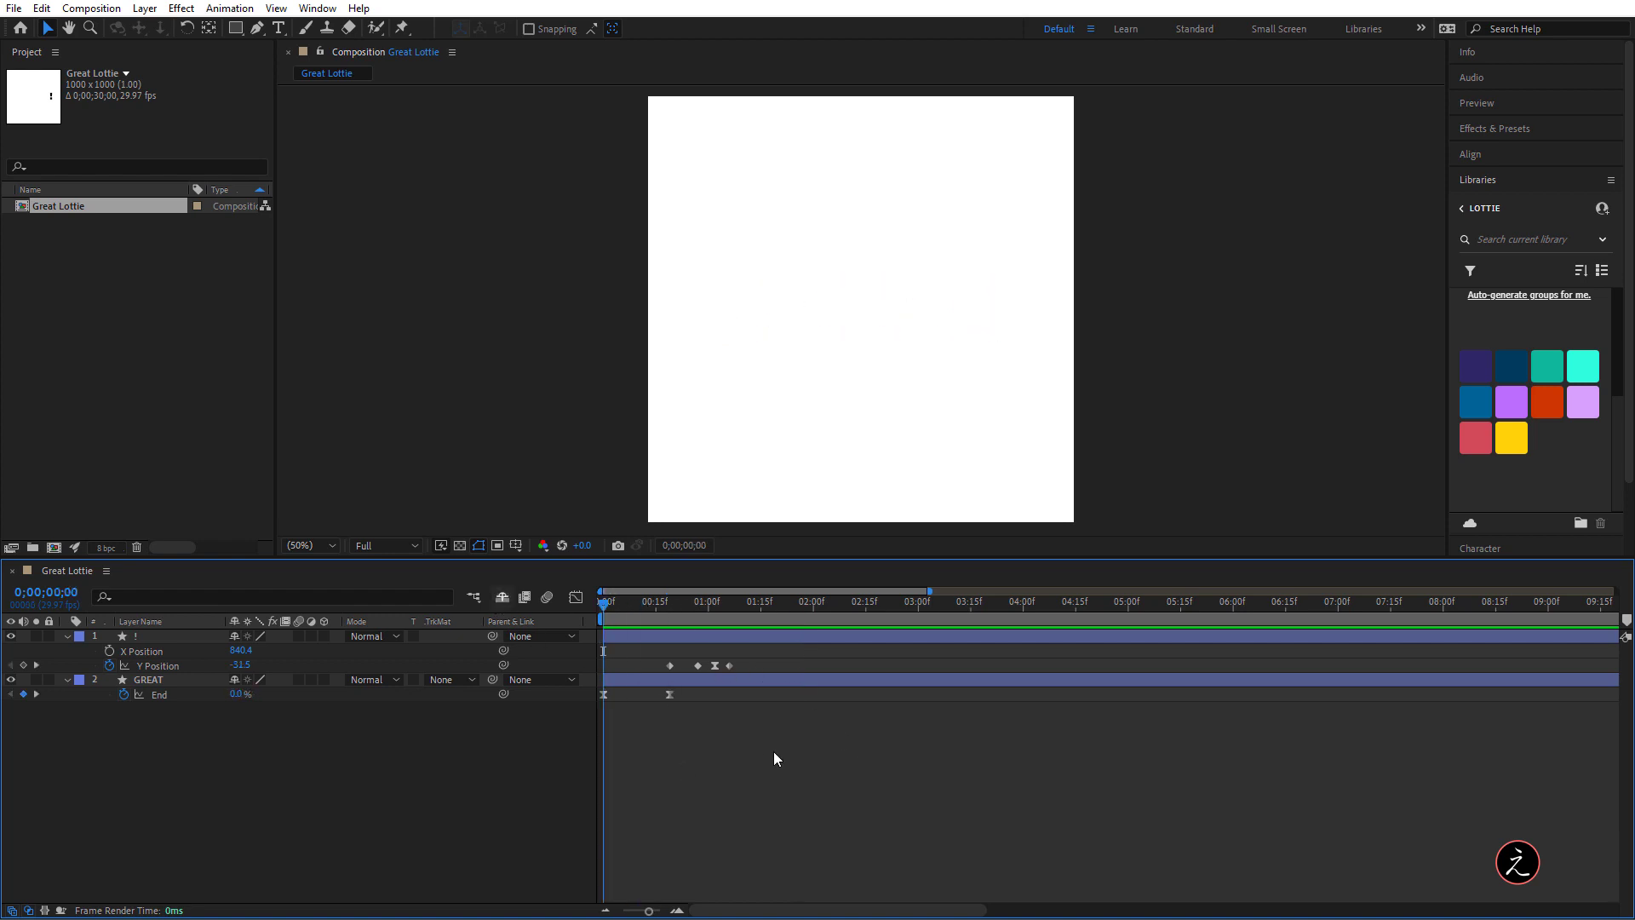
pyautogui.press('space')
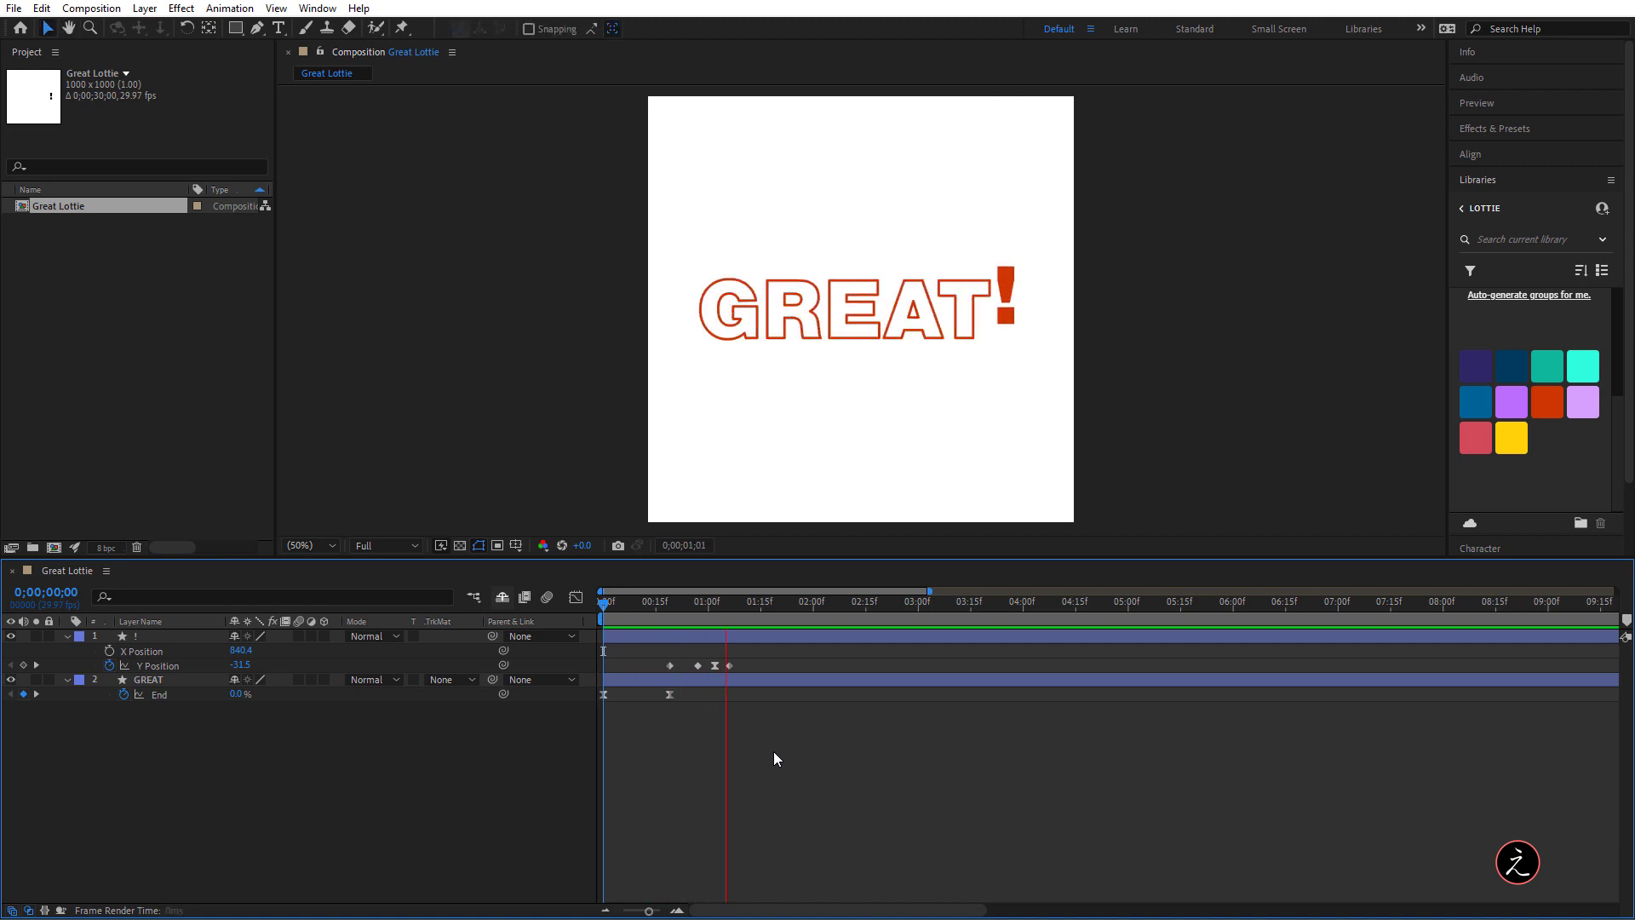
pyautogui.press('space')
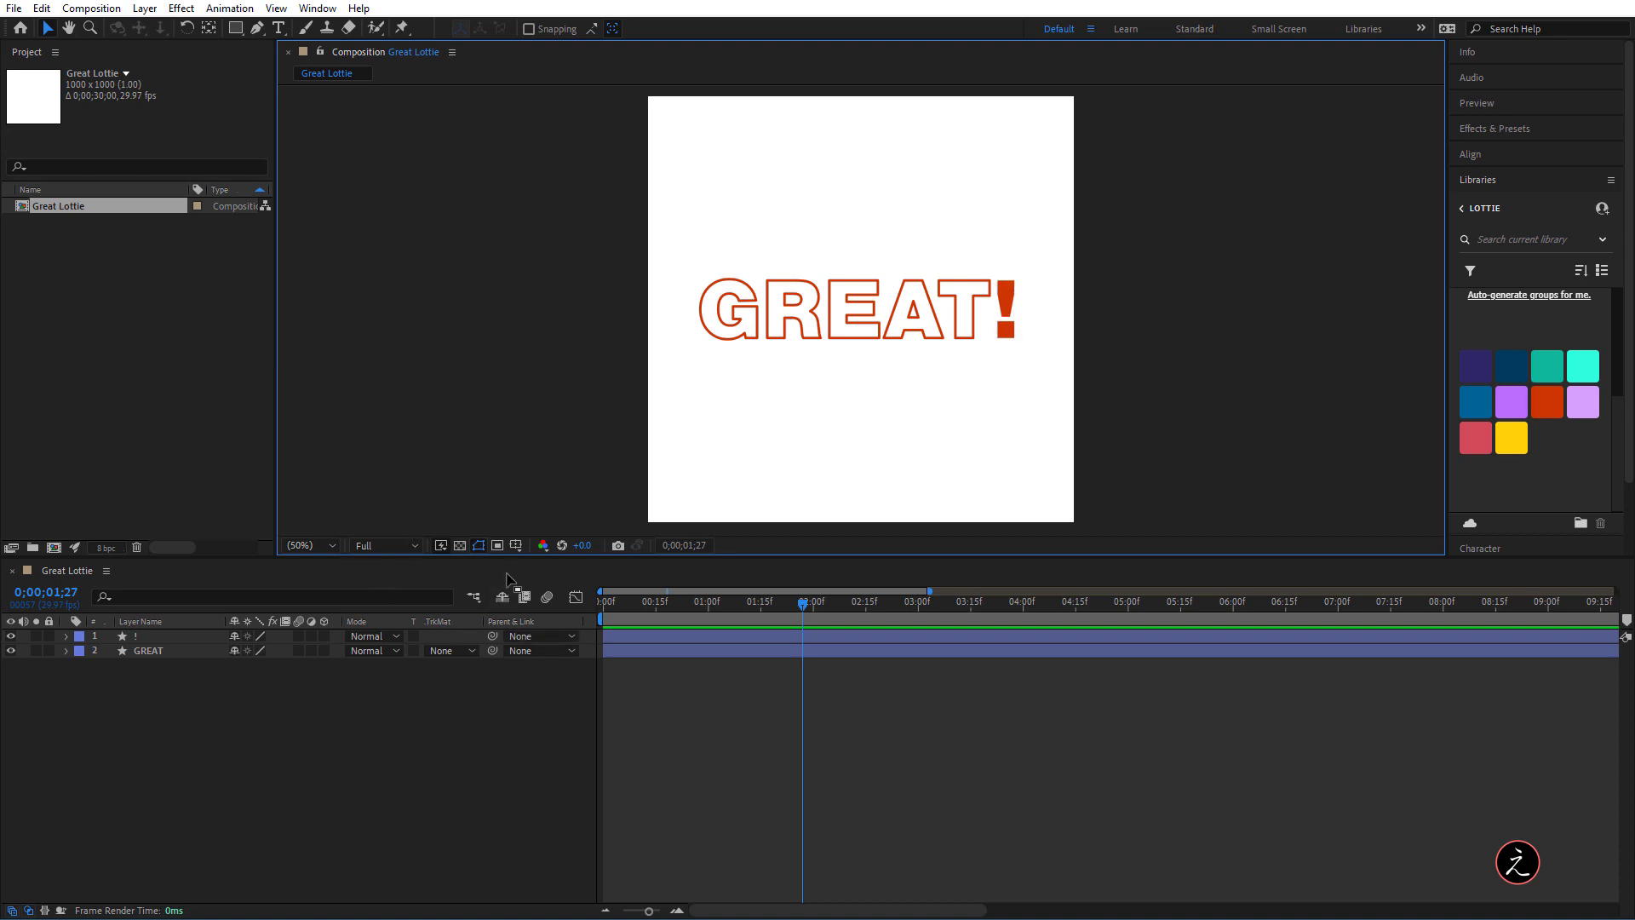
# Show the Title/Action Safe overlay and start a Pen tool path exactly on the composition's centre mark
pyautogui.click(515, 546)
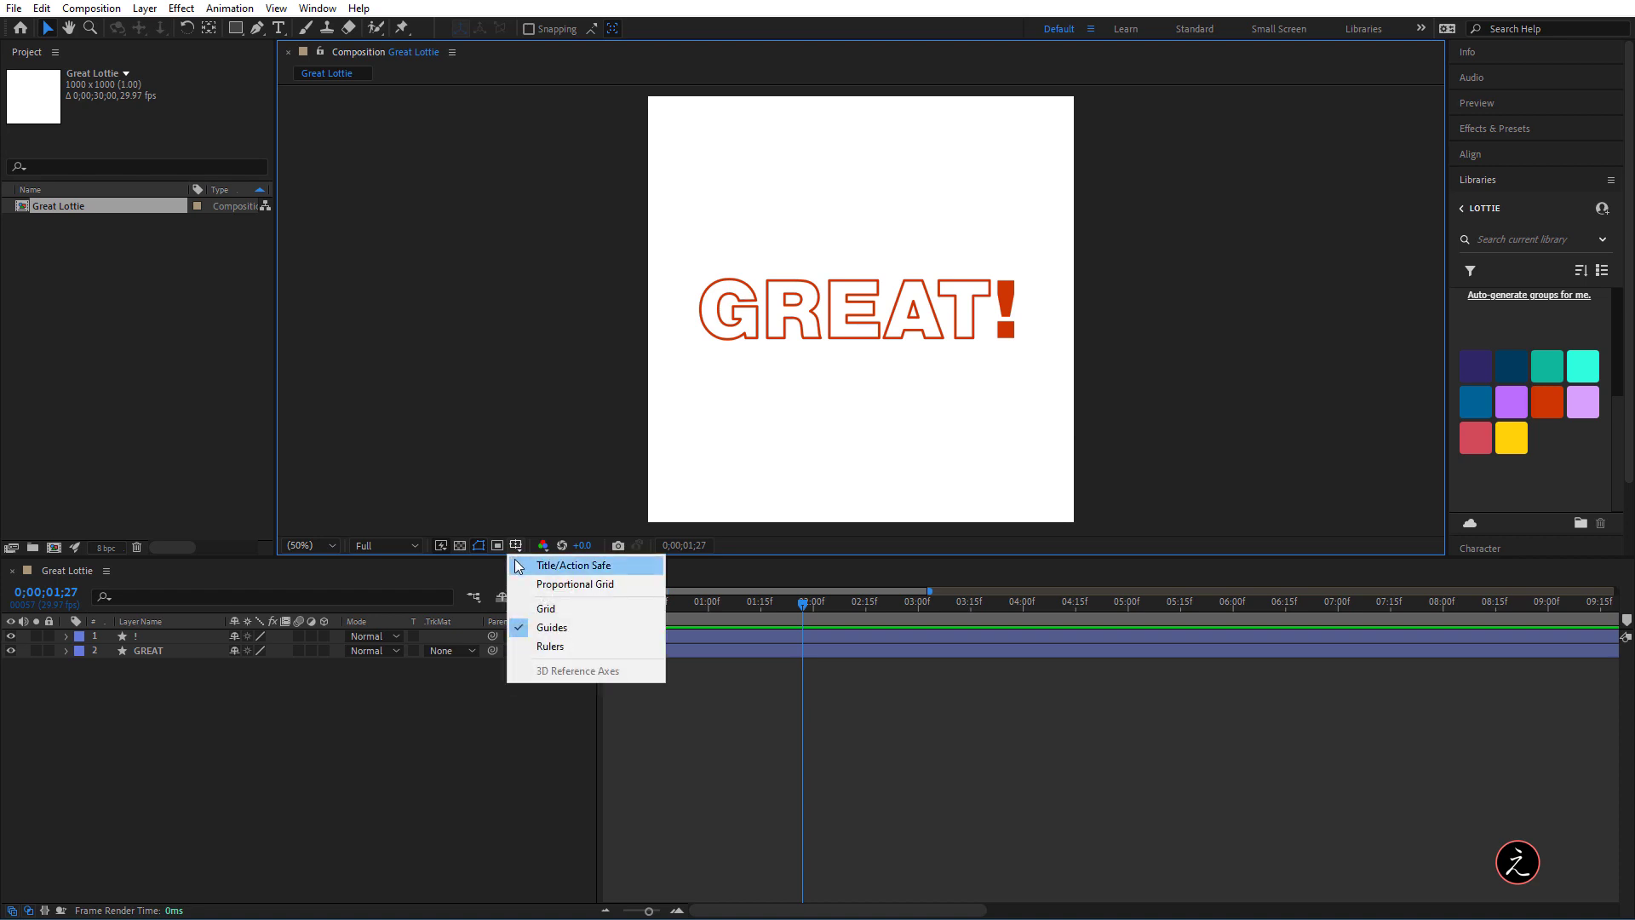
pyautogui.click(517, 565)
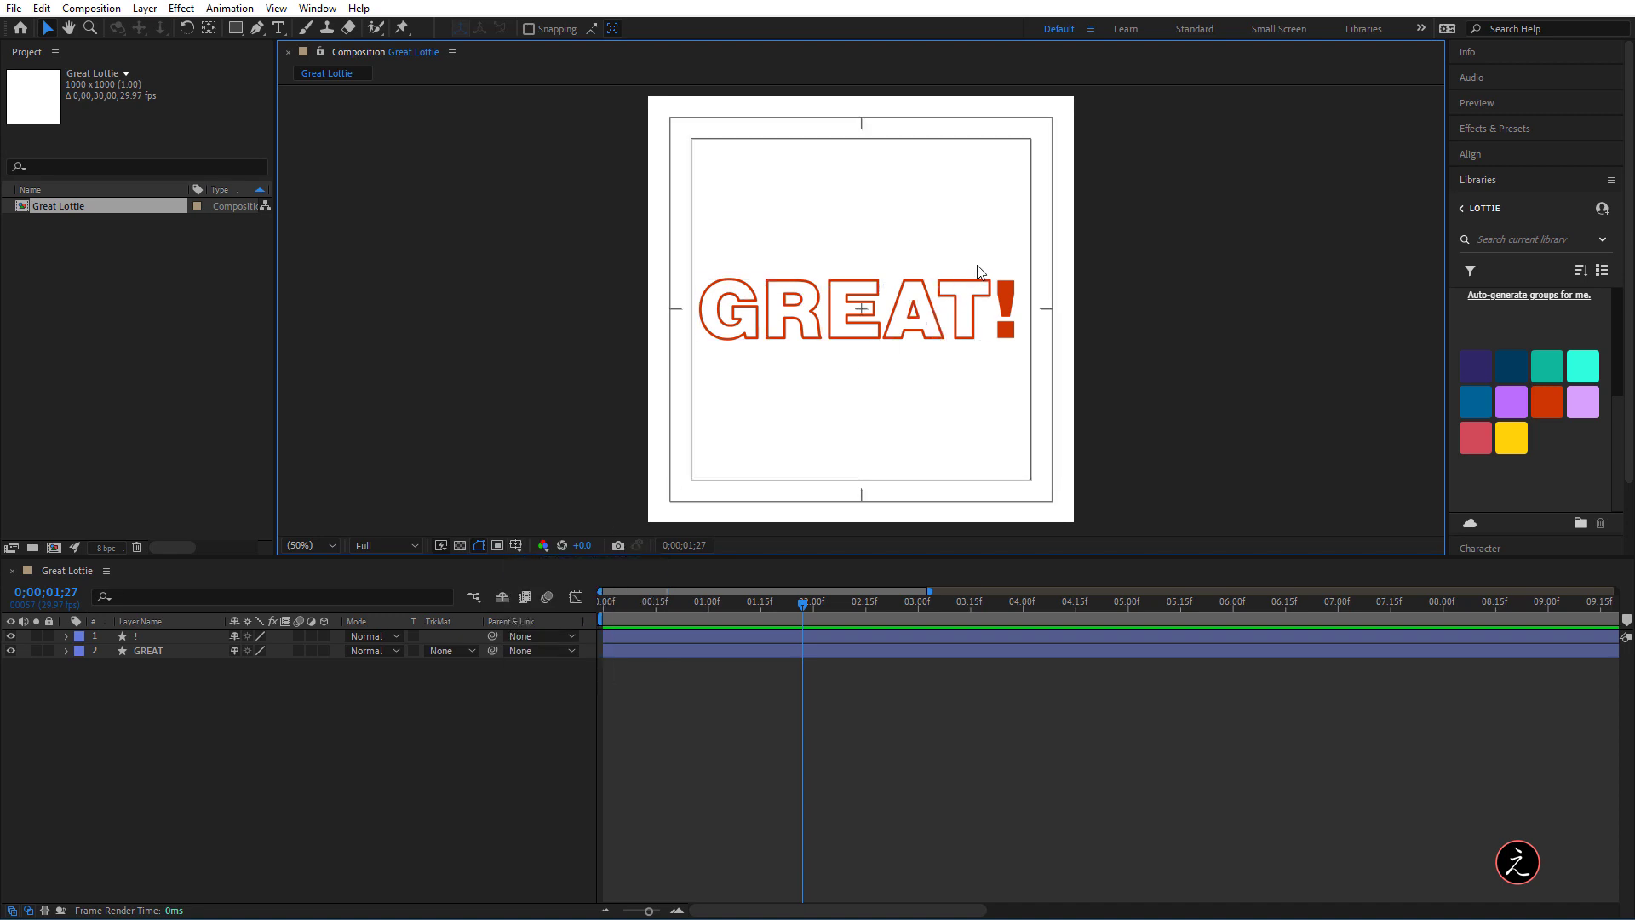
pyautogui.scroll(2, 962, 283)
pyautogui.scroll(1, 859, 310)
pyautogui.press('space')
pyautogui.moveTo(759, 336); pyautogui.dragTo(866, 283)
pyautogui.scroll(1, 785, 310)
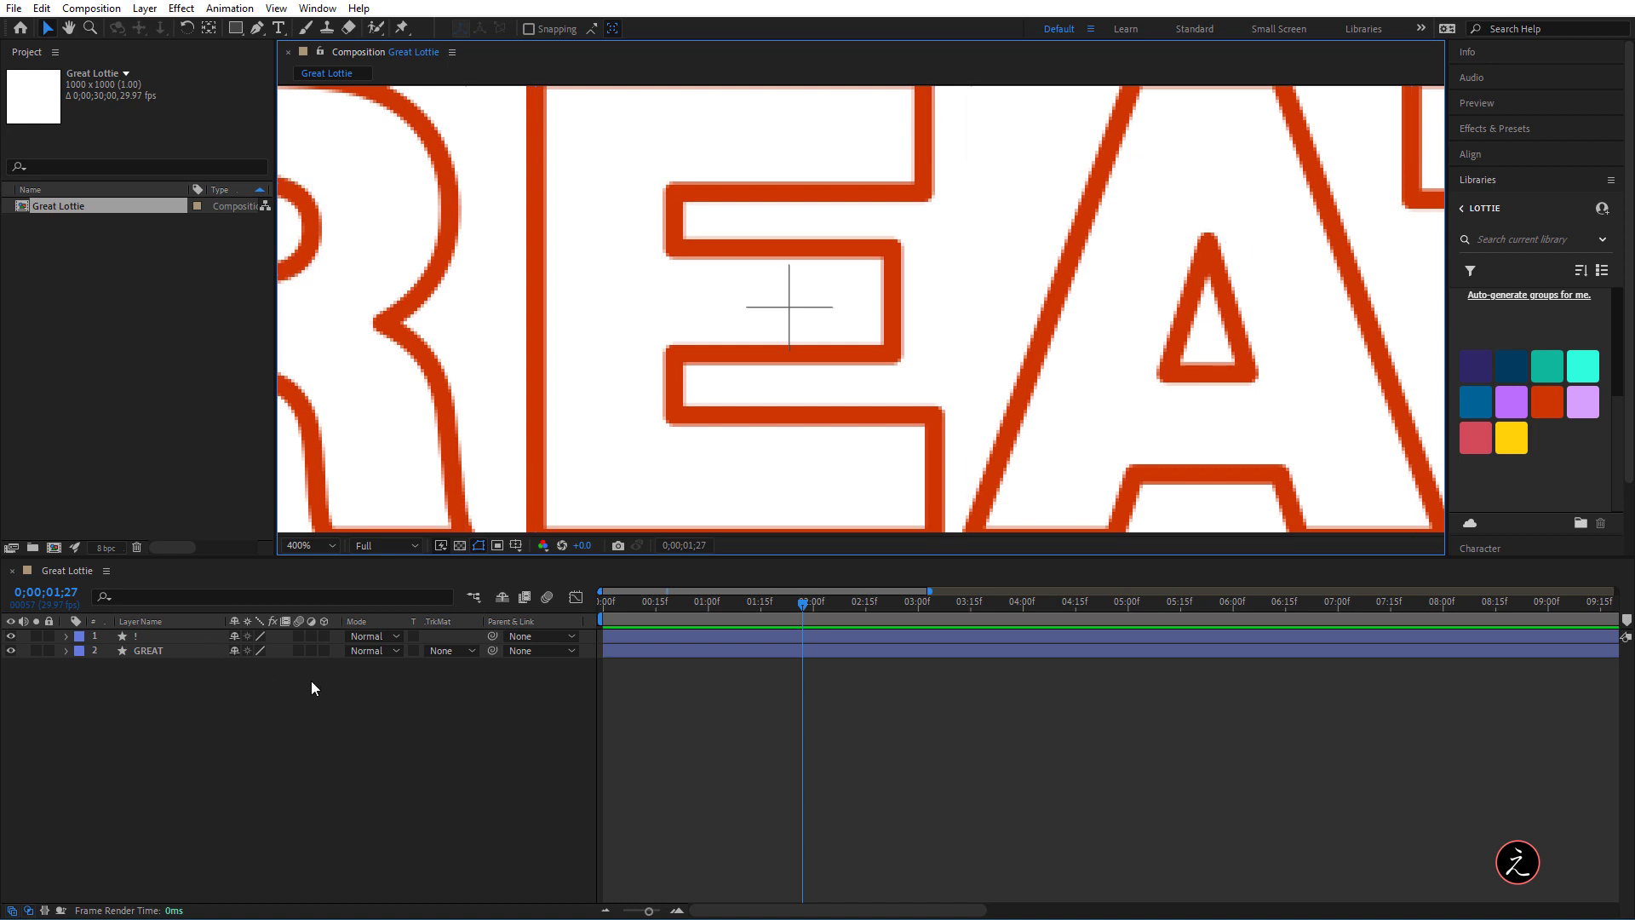
pyautogui.press('g')
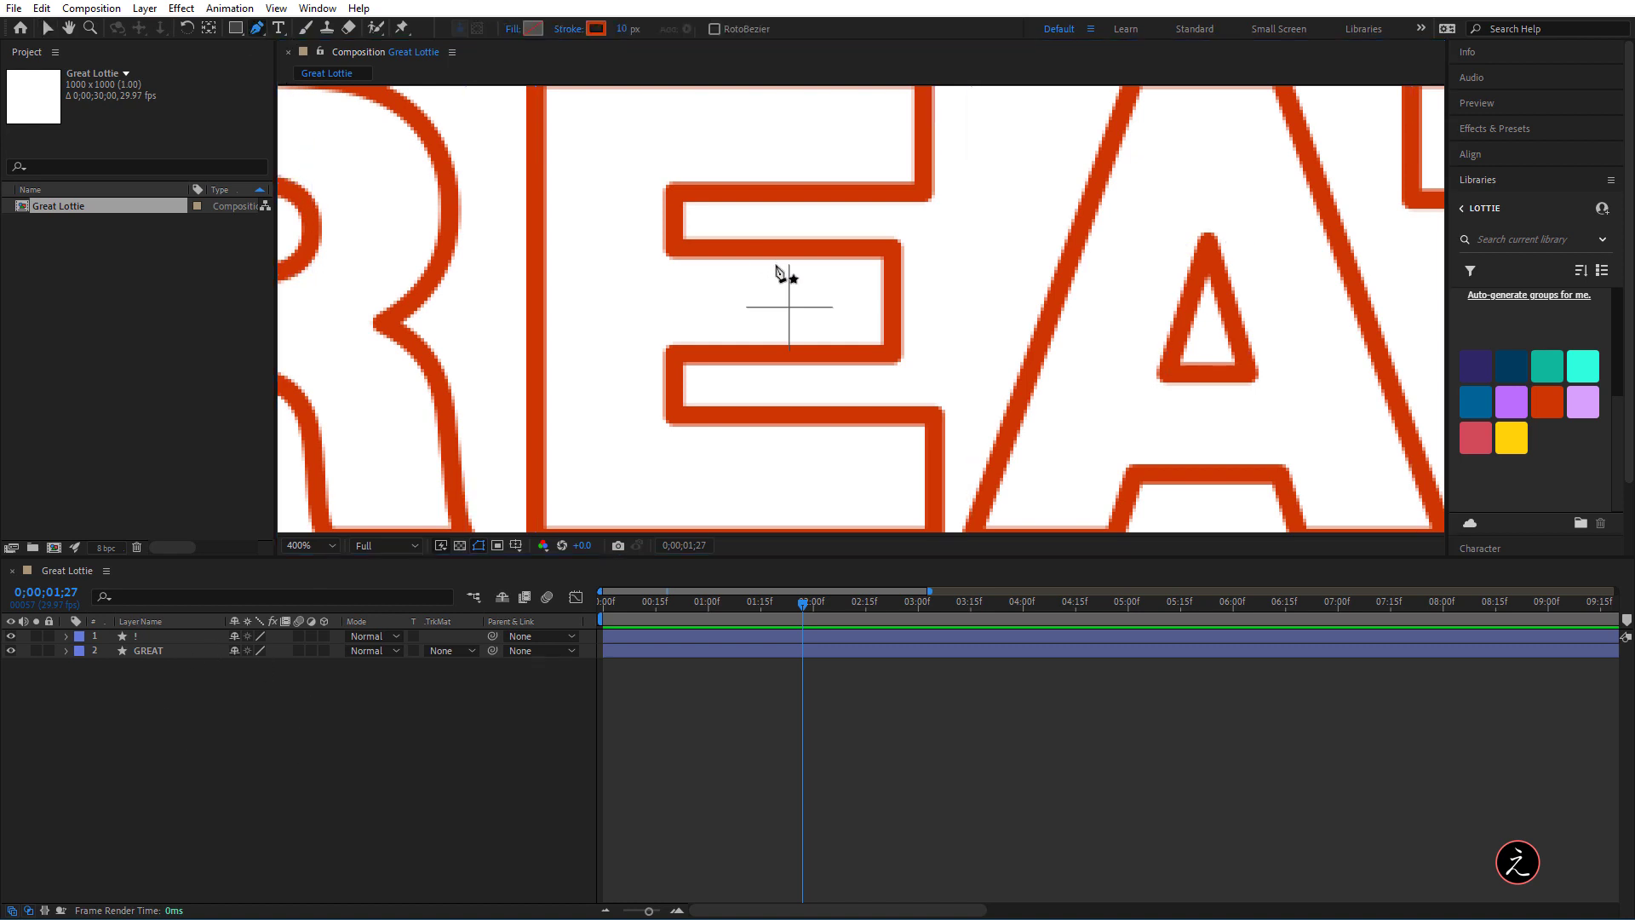
pyautogui.click(789, 306)
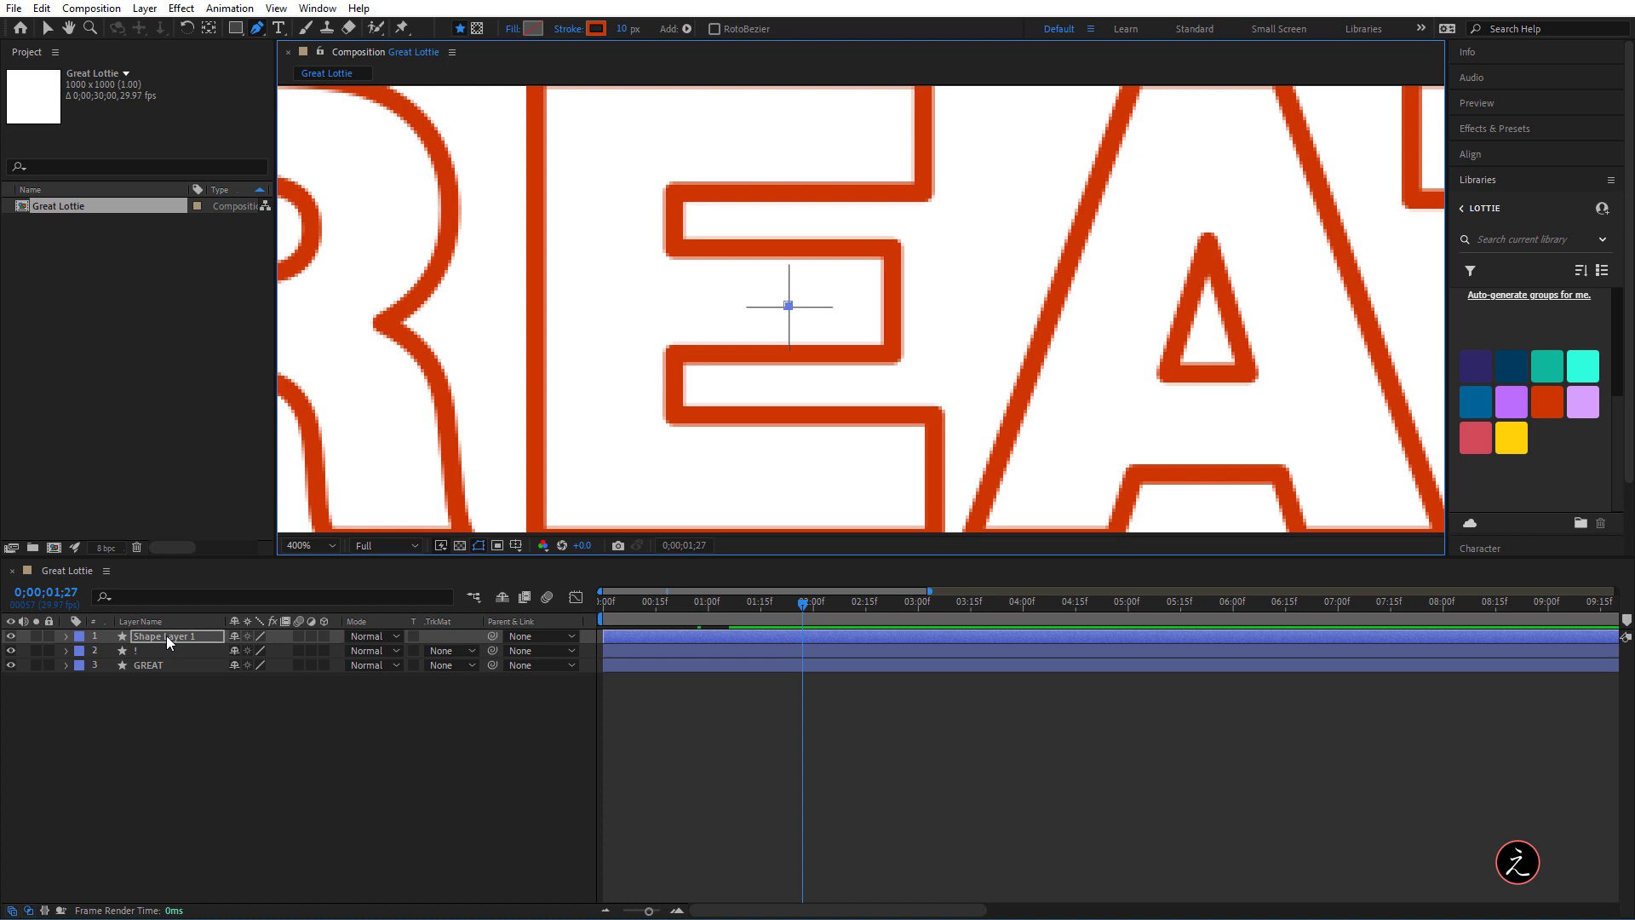
# Add a second path point straight above the centre, between the lettering and the upper title-safe line, to form a vertical stroke
pyautogui.scroll(-4, 799, 314)
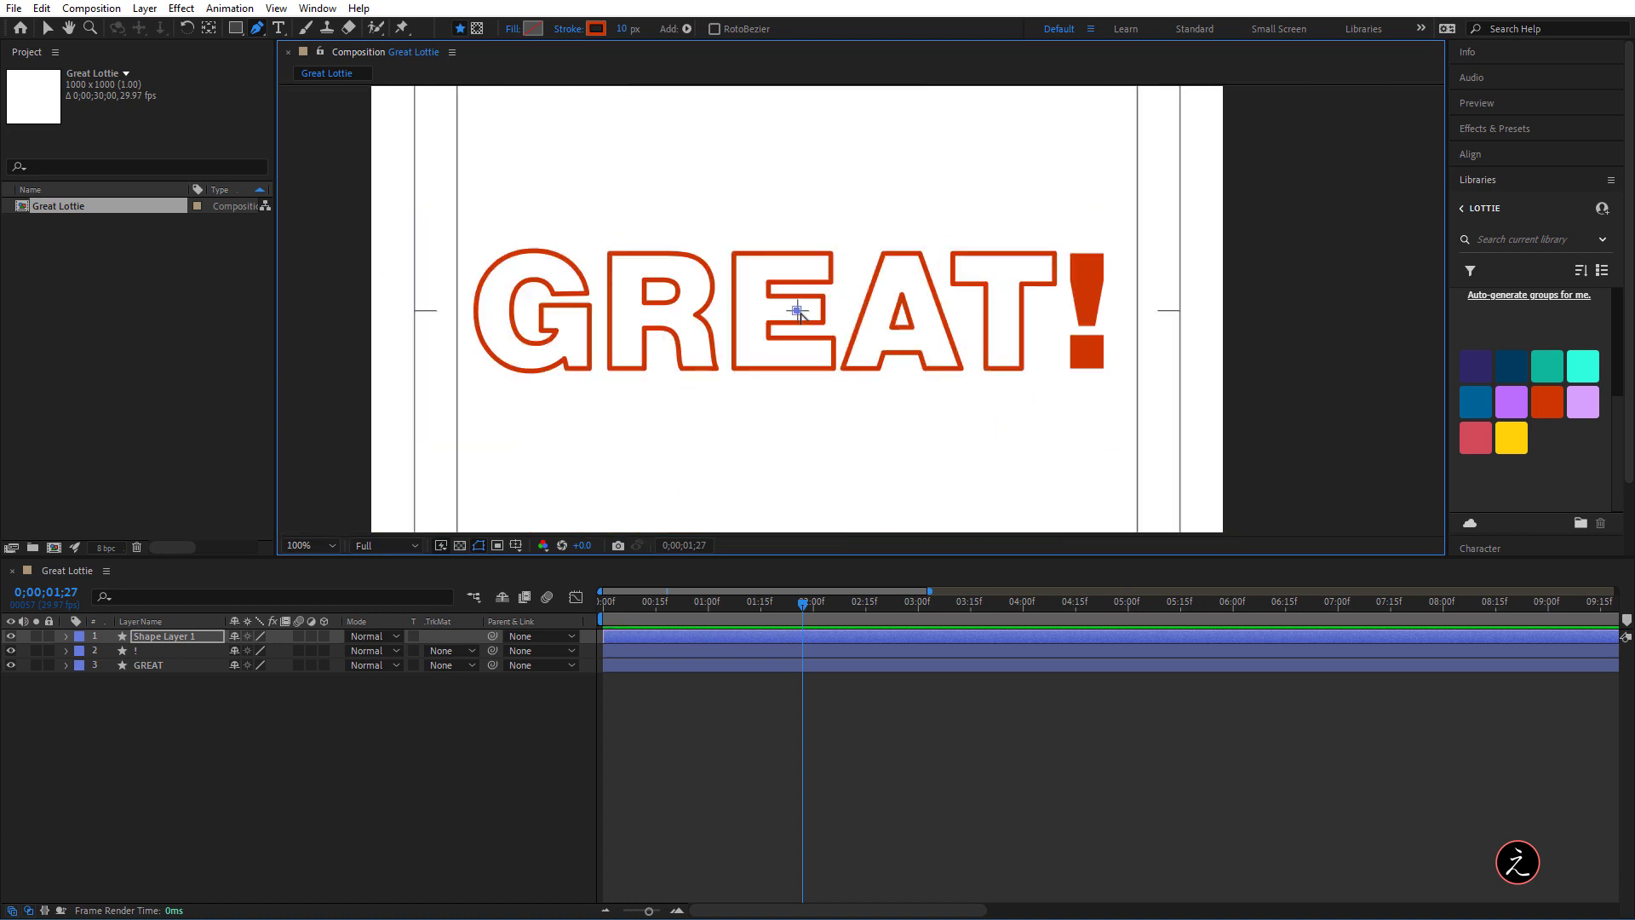
pyautogui.scroll(-1, 799, 313)
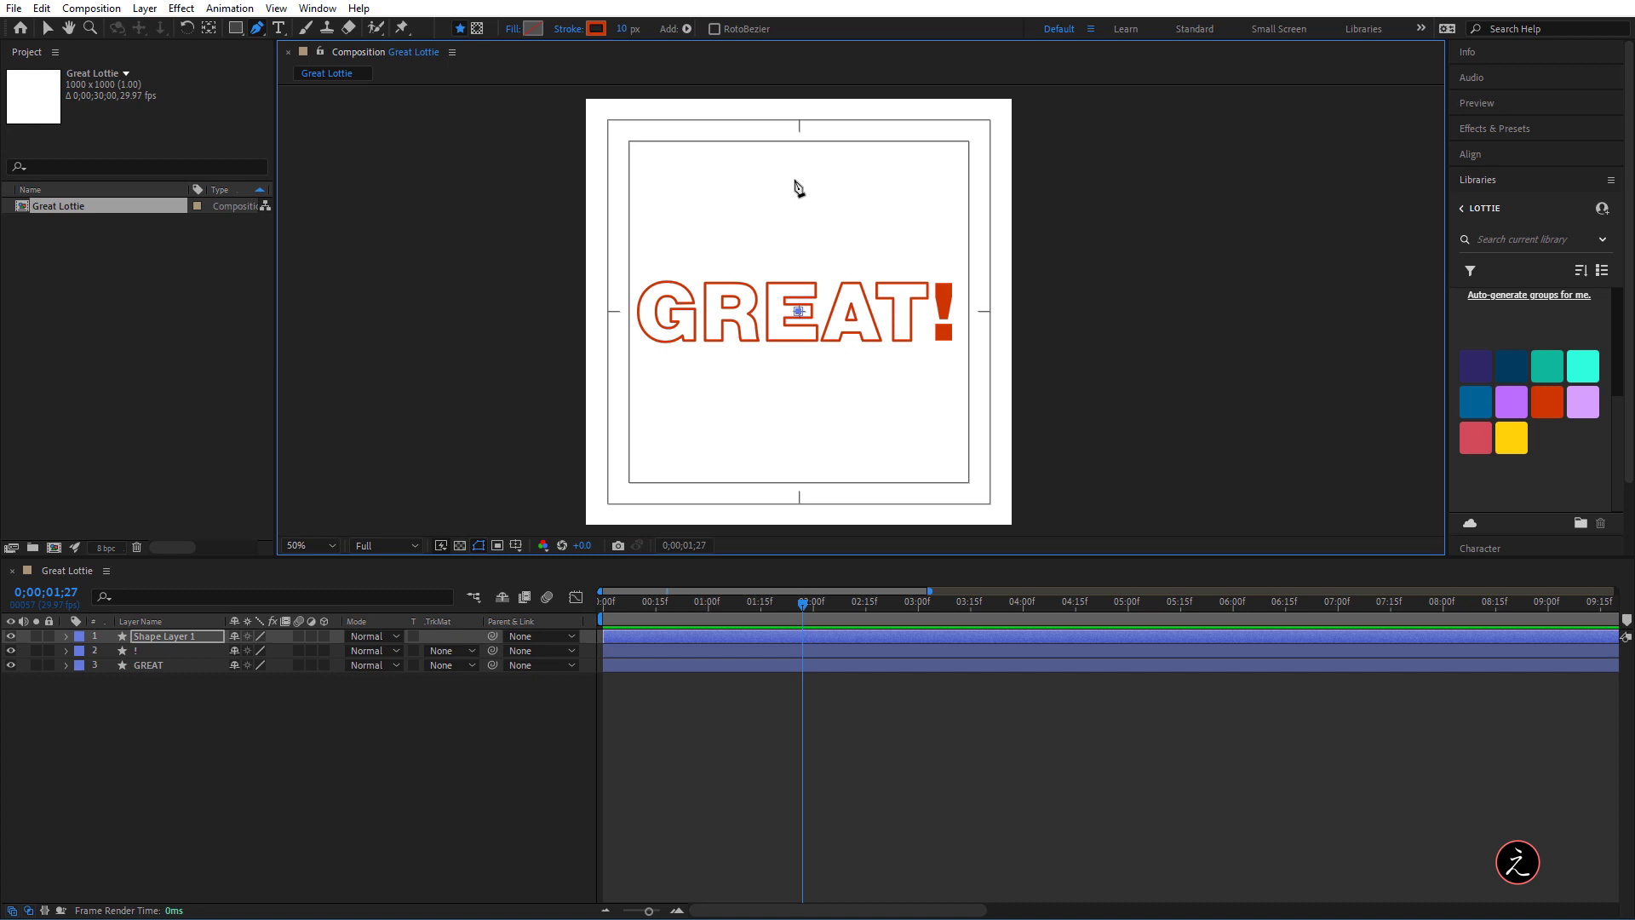
pyautogui.moveTo(798, 179)
pyautogui.mouseDown()
pyautogui.moveTo(795, 263)
pyautogui.moveTo(790, 188)
pyautogui.mouseUp()
# Examine how the lower end of the new vertical stroke lines up with the composition's centre mark
pyautogui.click(48, 28)
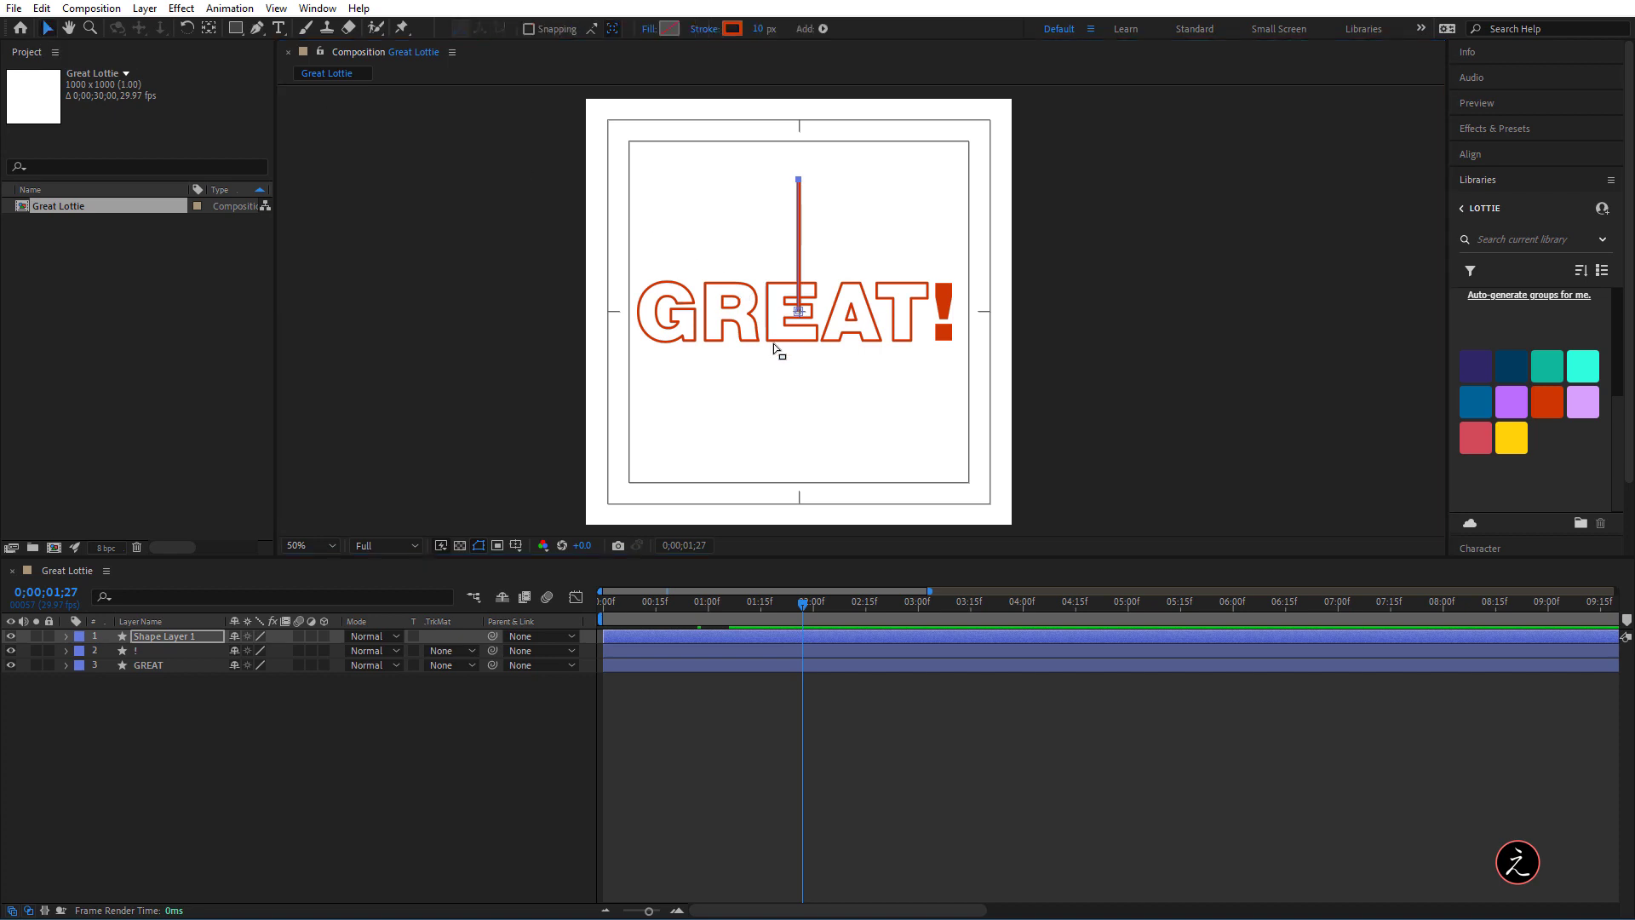
pyautogui.scroll(6, 792, 336)
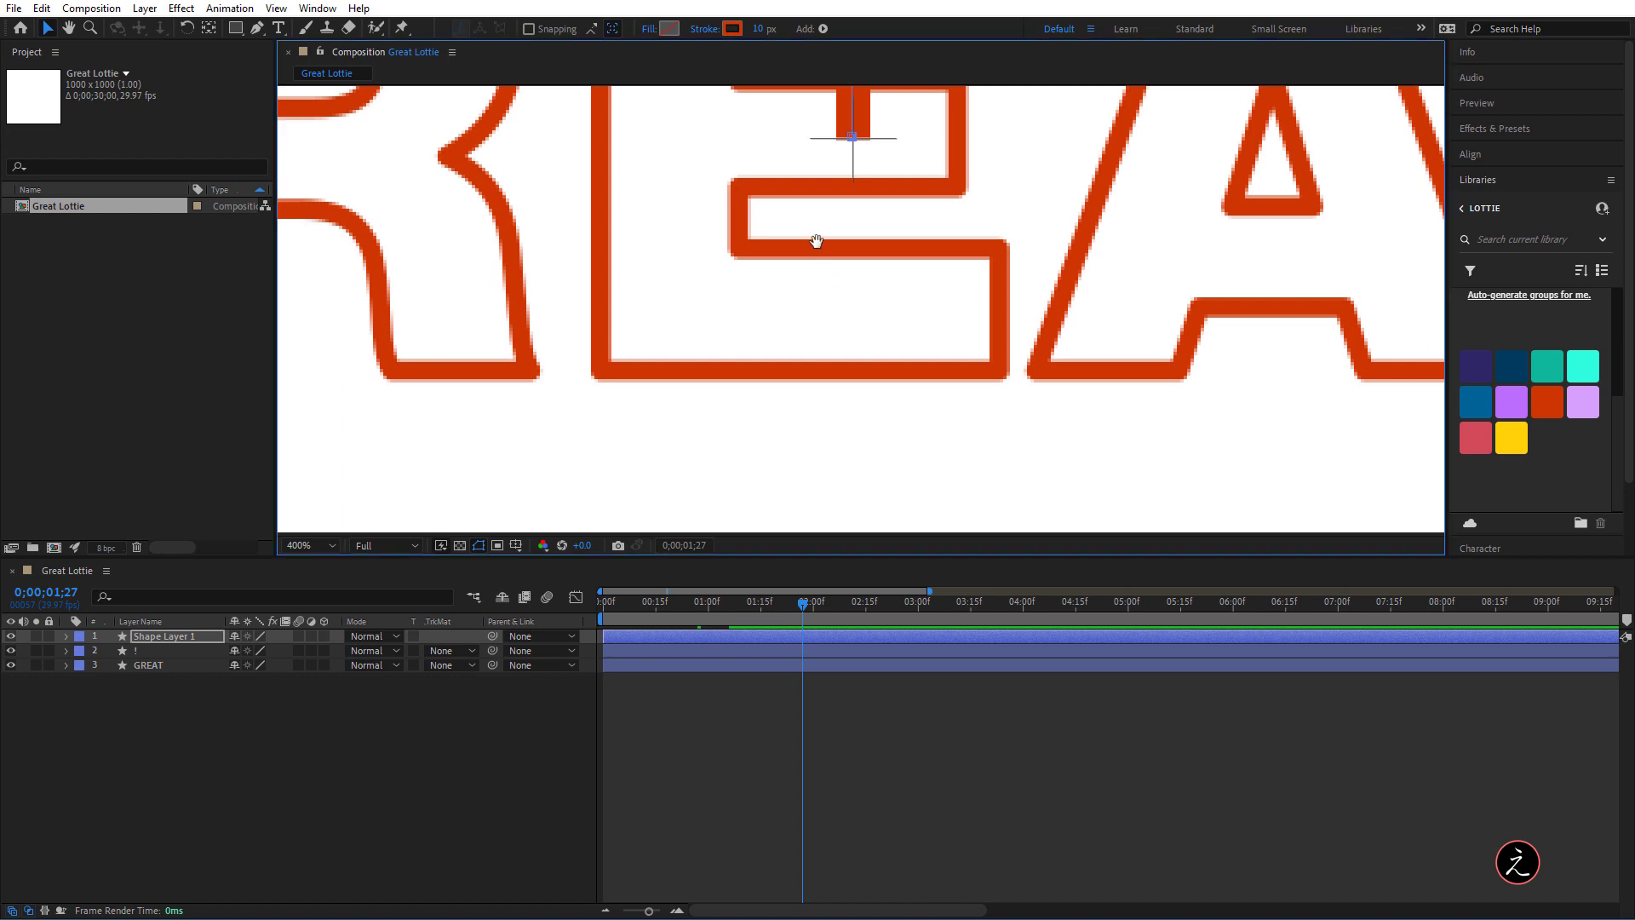
pyautogui.moveTo(792, 343); pyautogui.dragTo(718, 382)
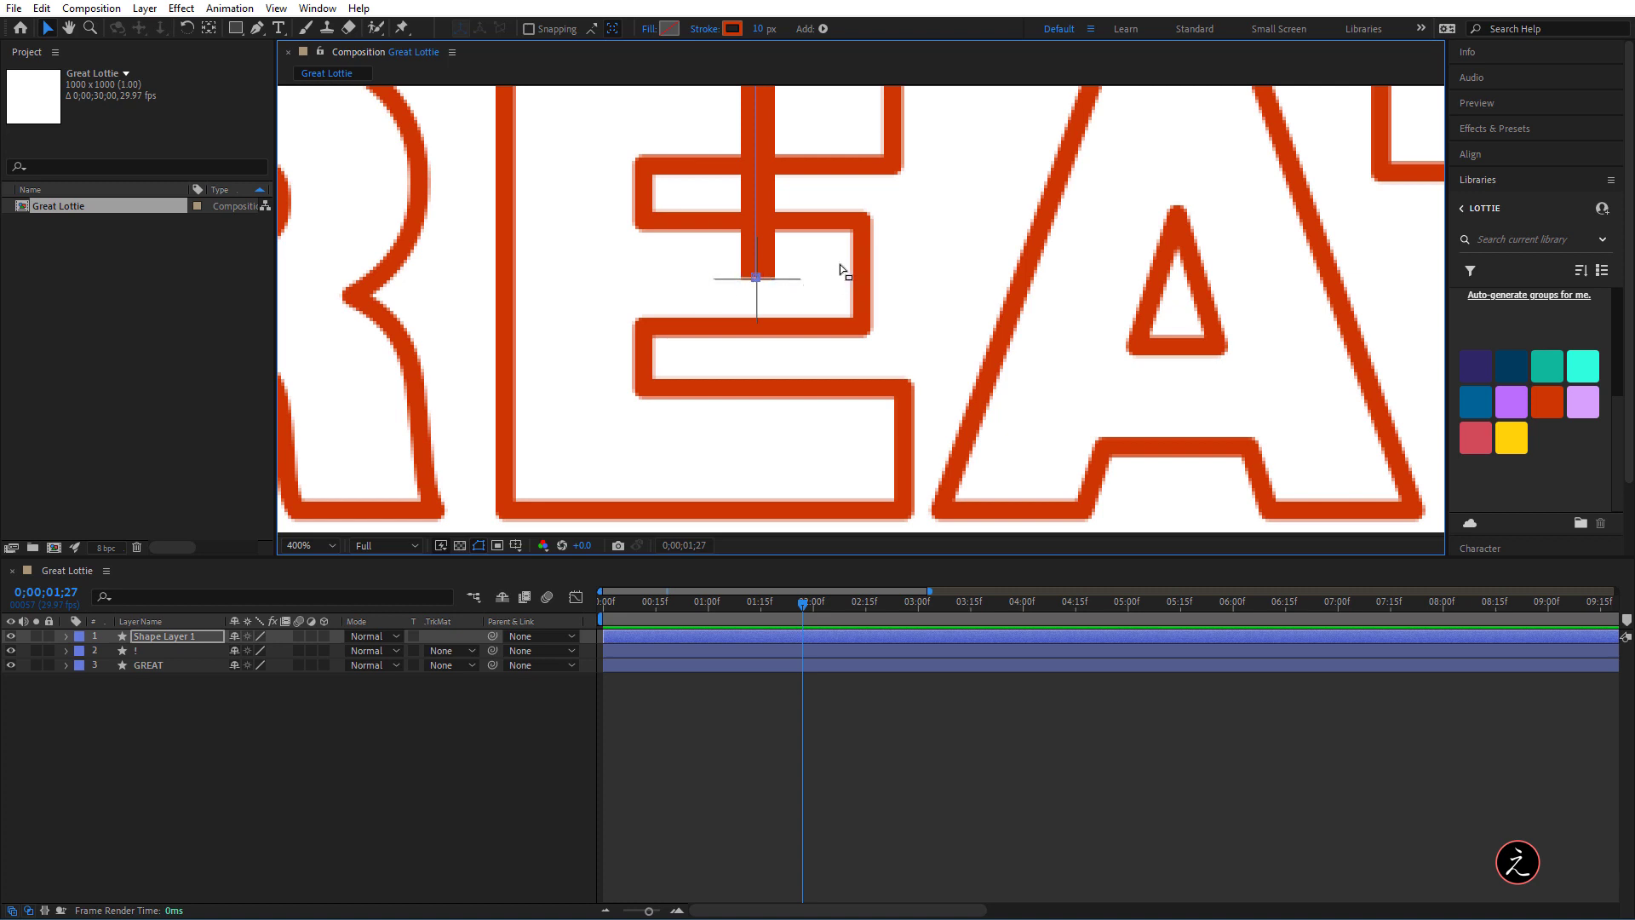
# Check the upper end of the vertical stroke up close and rename its shape layer to Line 1
pyautogui.scroll(-4, 842, 270)
pyautogui.scroll(5, 844, 244)
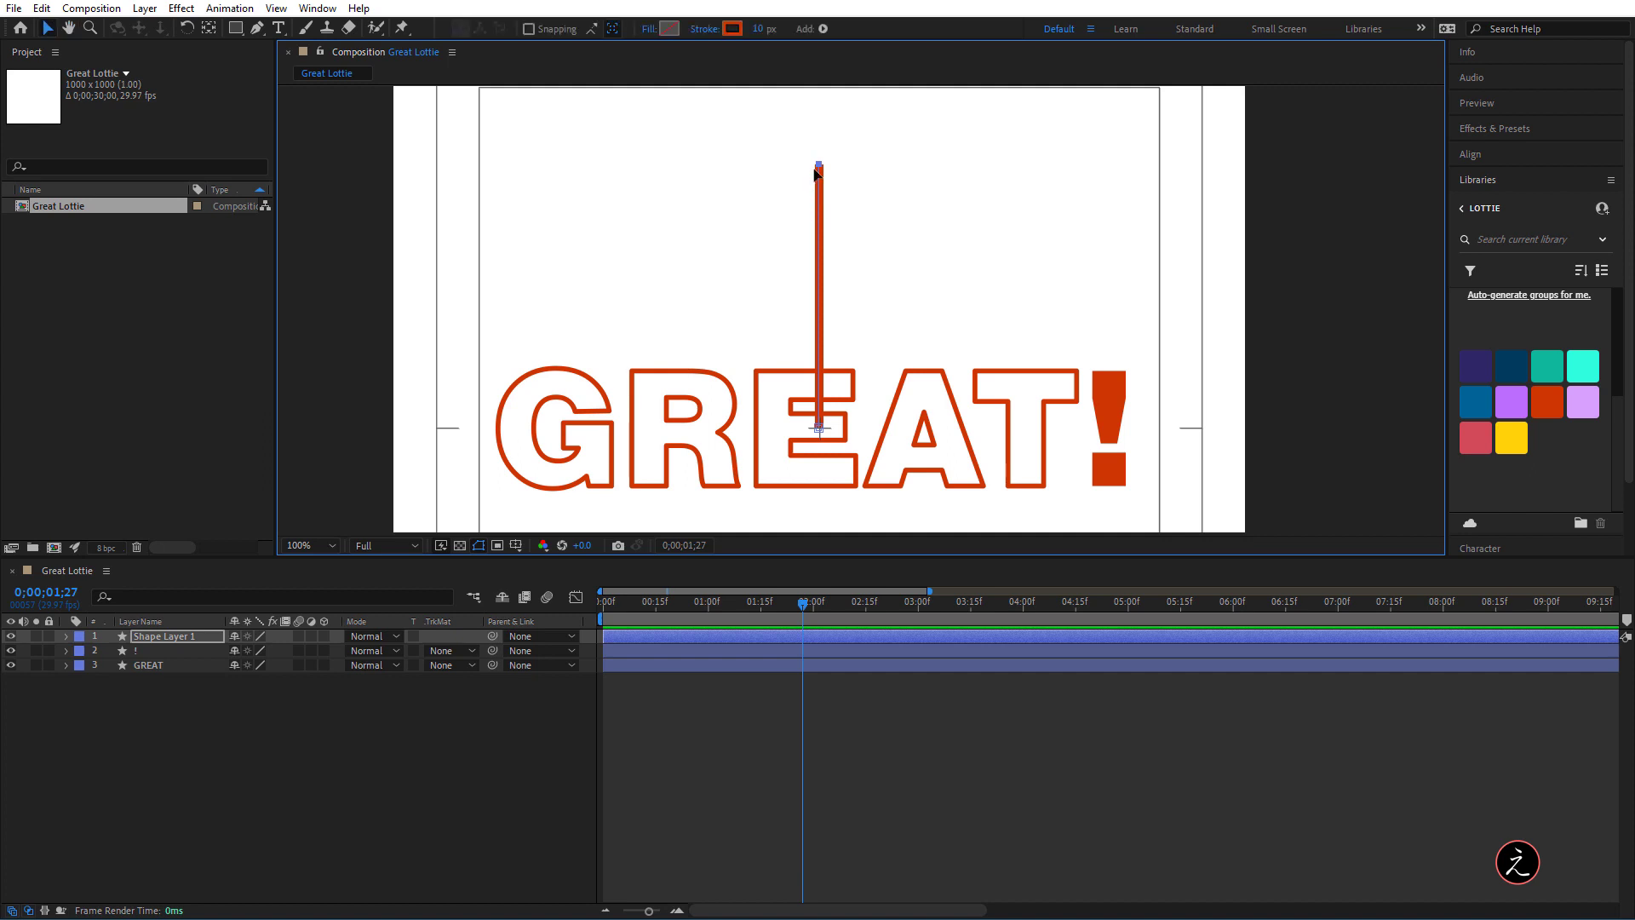
pyautogui.scroll(4, 815, 174)
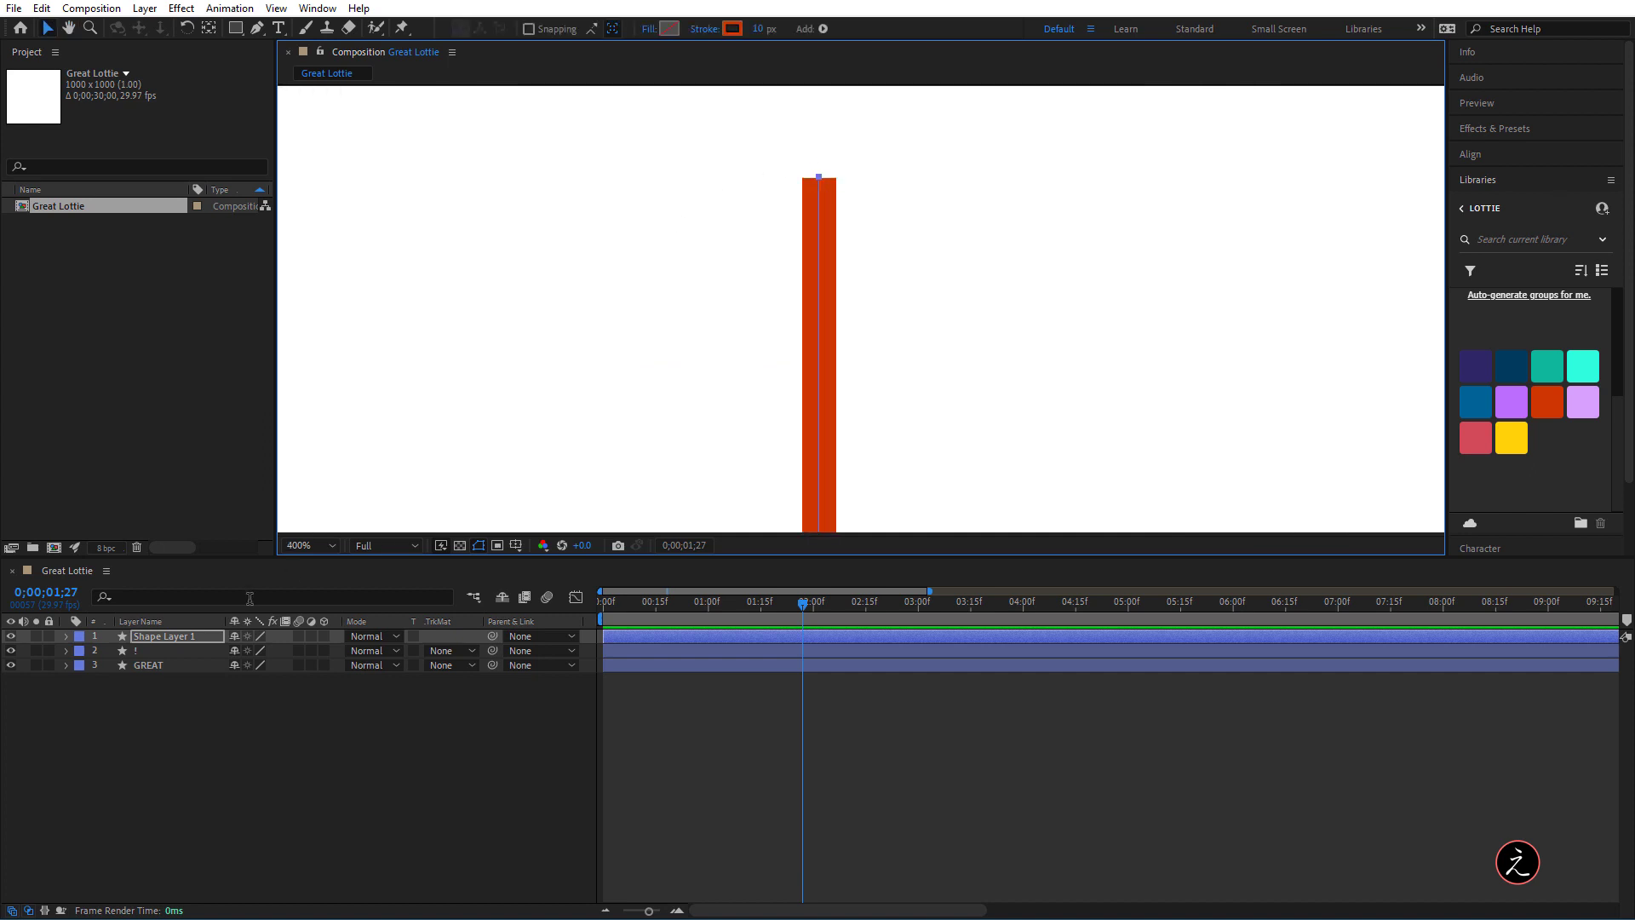
pyautogui.click(204, 635)
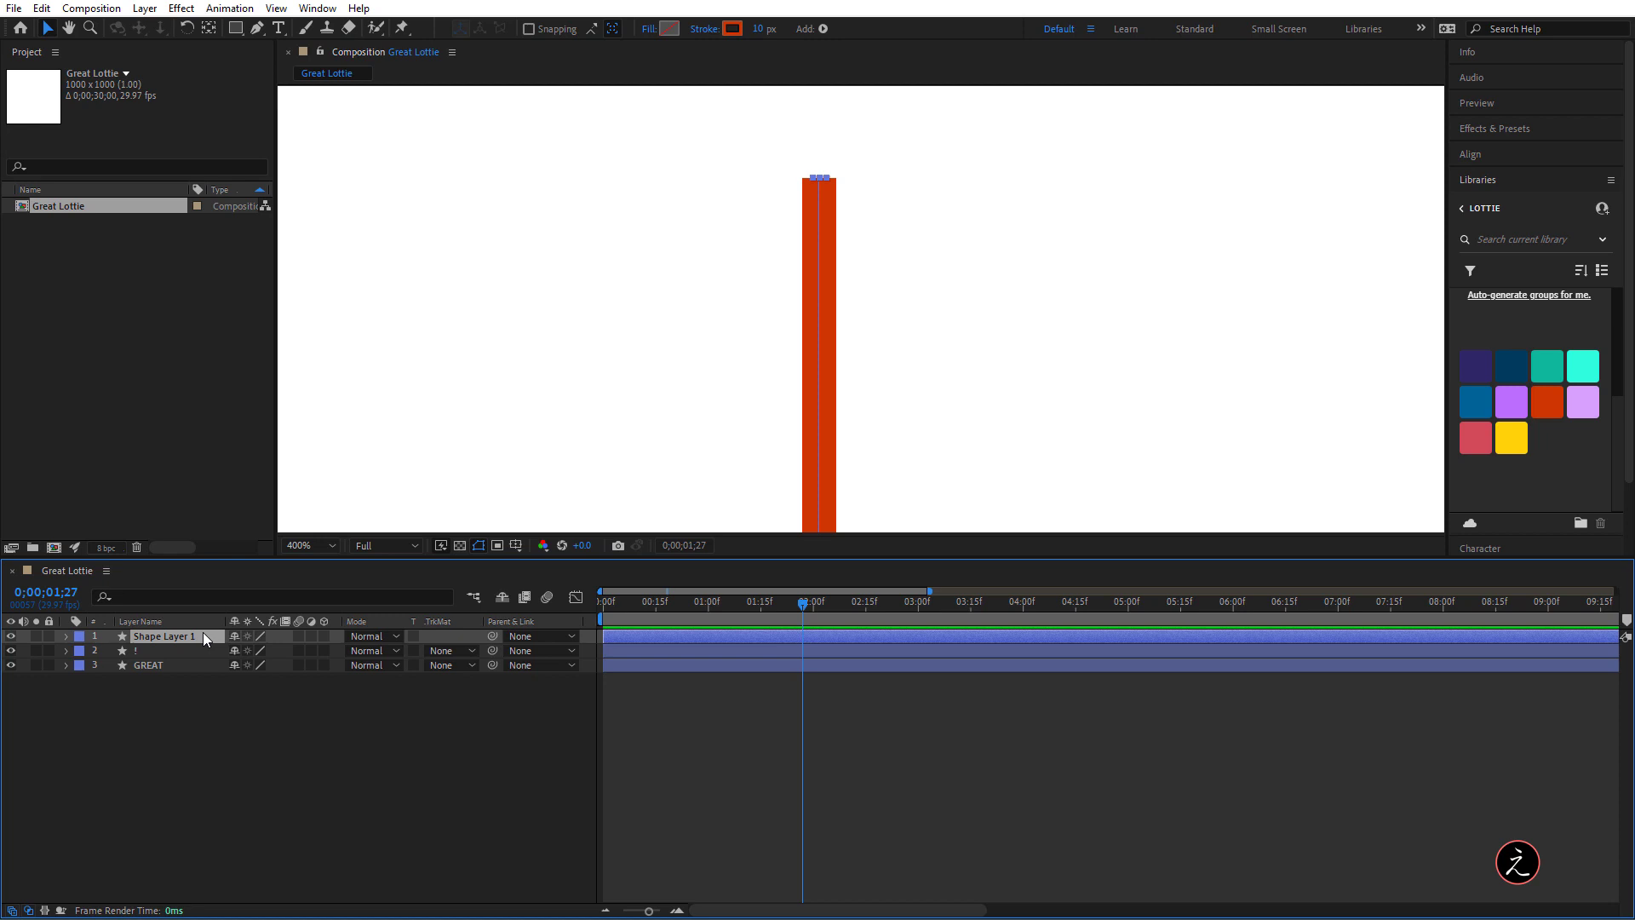
pyautogui.press('Return')
pyautogui.write('Line 1')
pyautogui.press('Return')
# Set the Line Cap of Line 1's stroke to Round Cap and fit the composition in the view
pyautogui.click(65, 637)
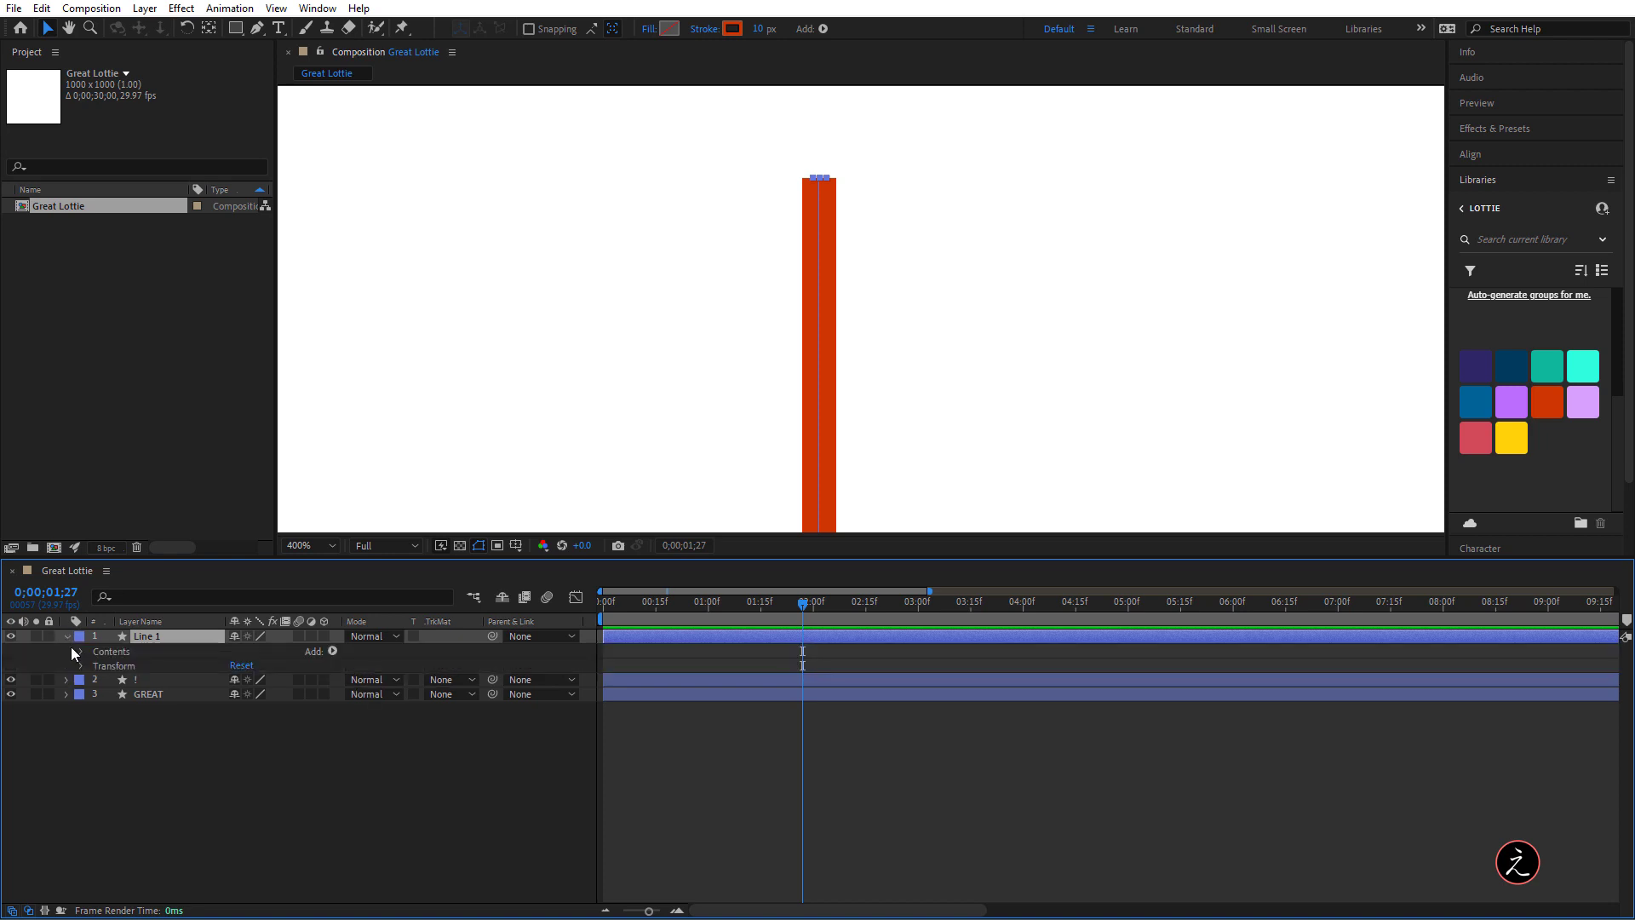
pyautogui.click(81, 652)
pyautogui.click(95, 665)
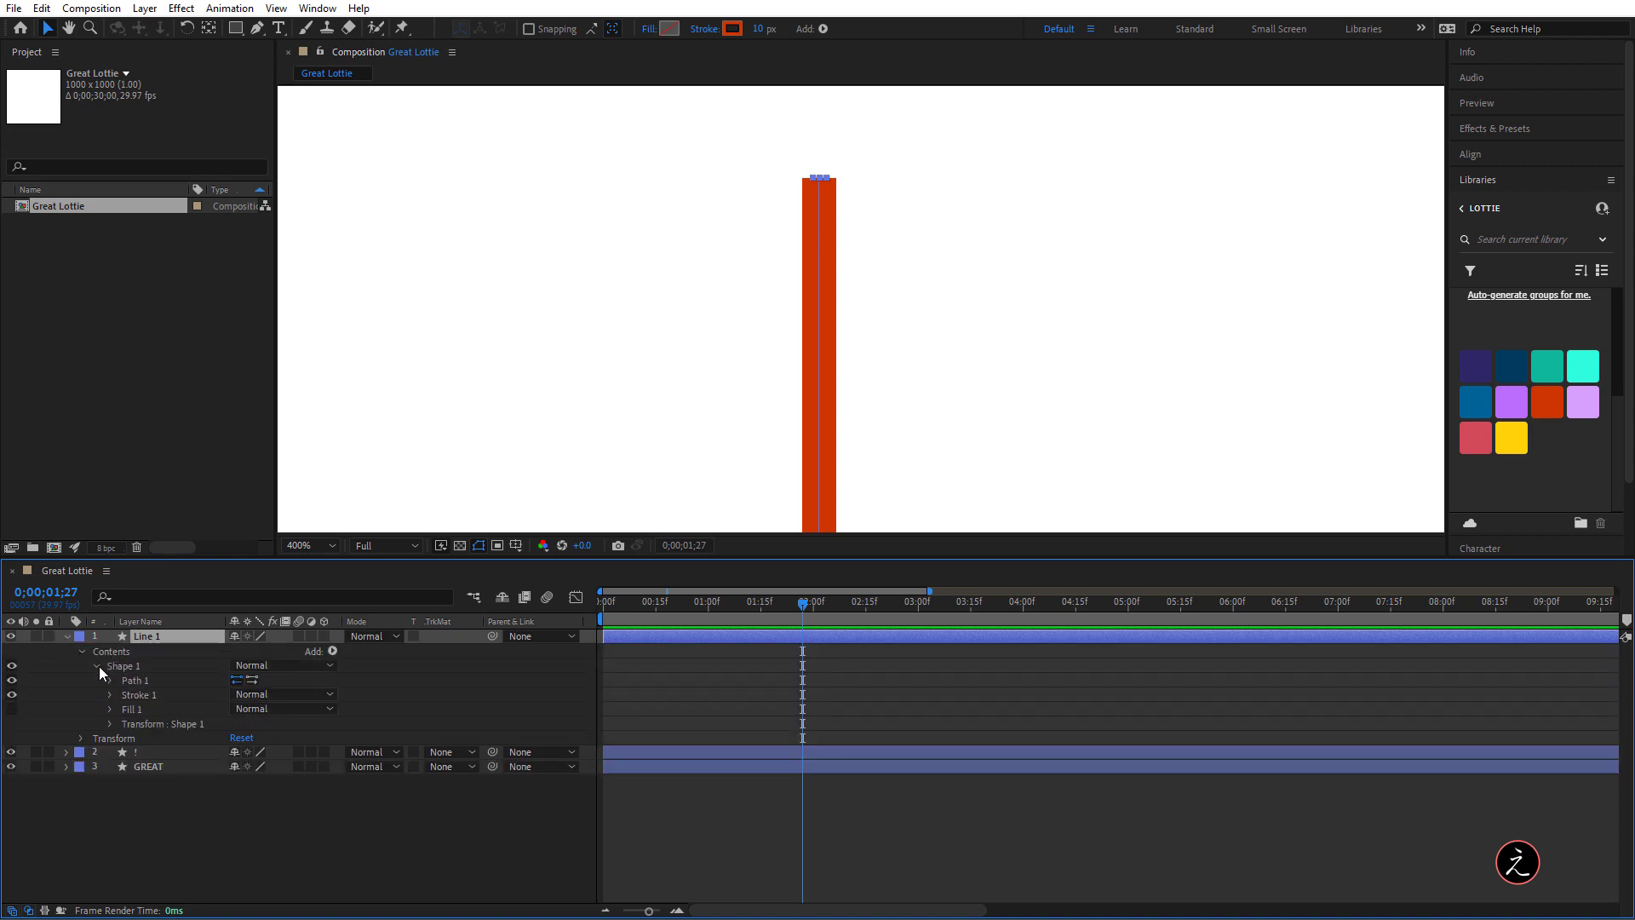
pyautogui.click(110, 694)
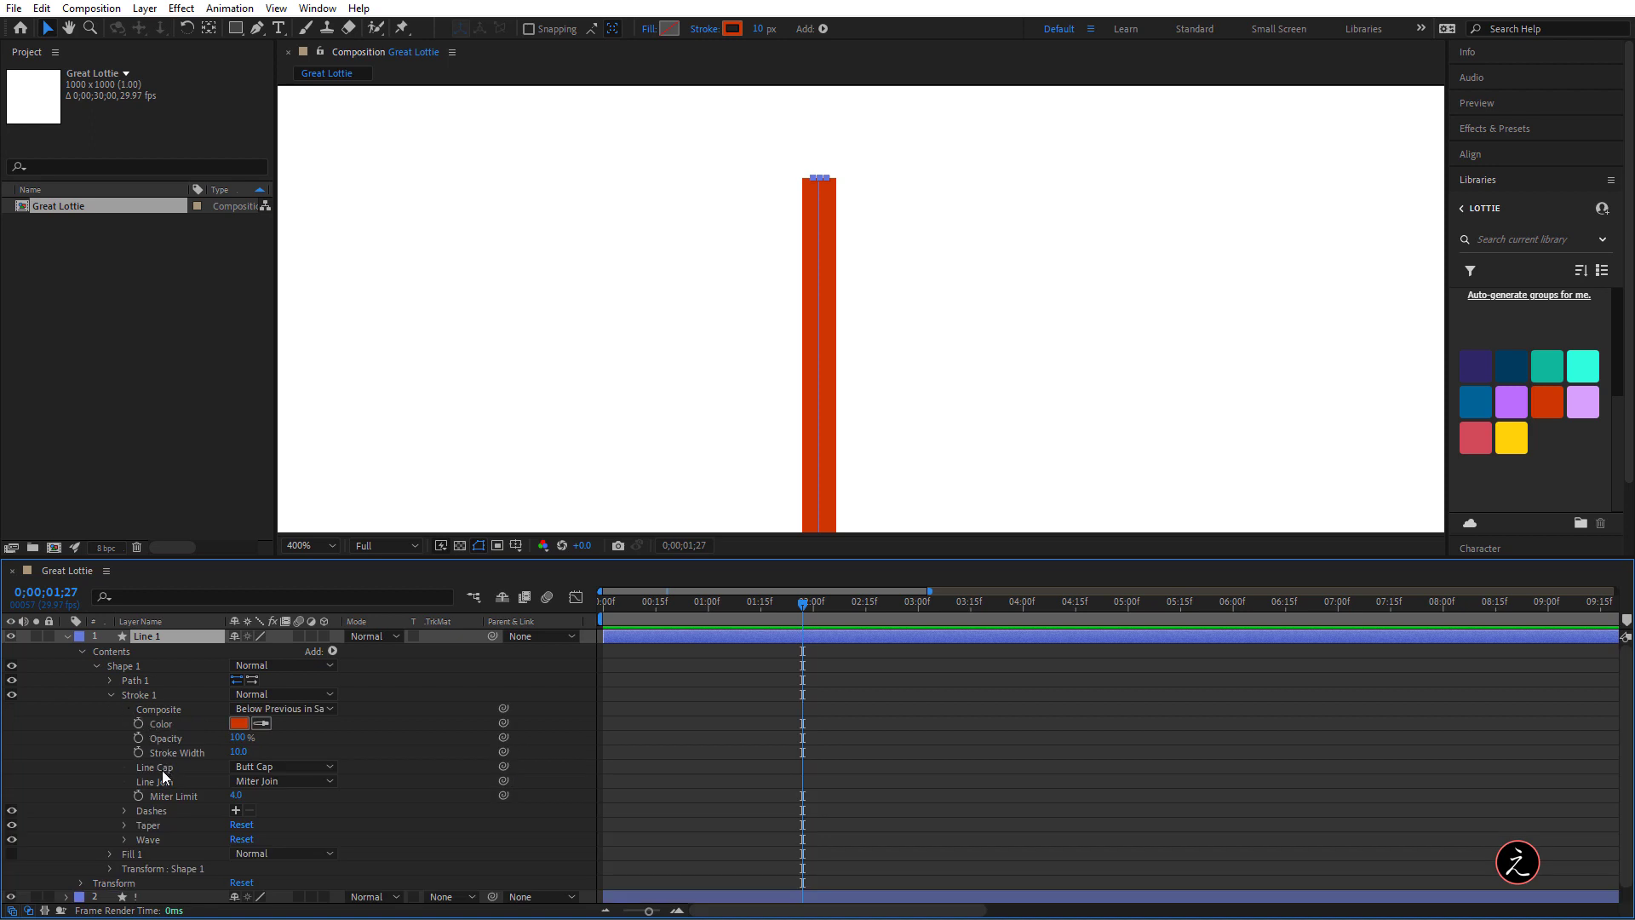
pyautogui.click(290, 768)
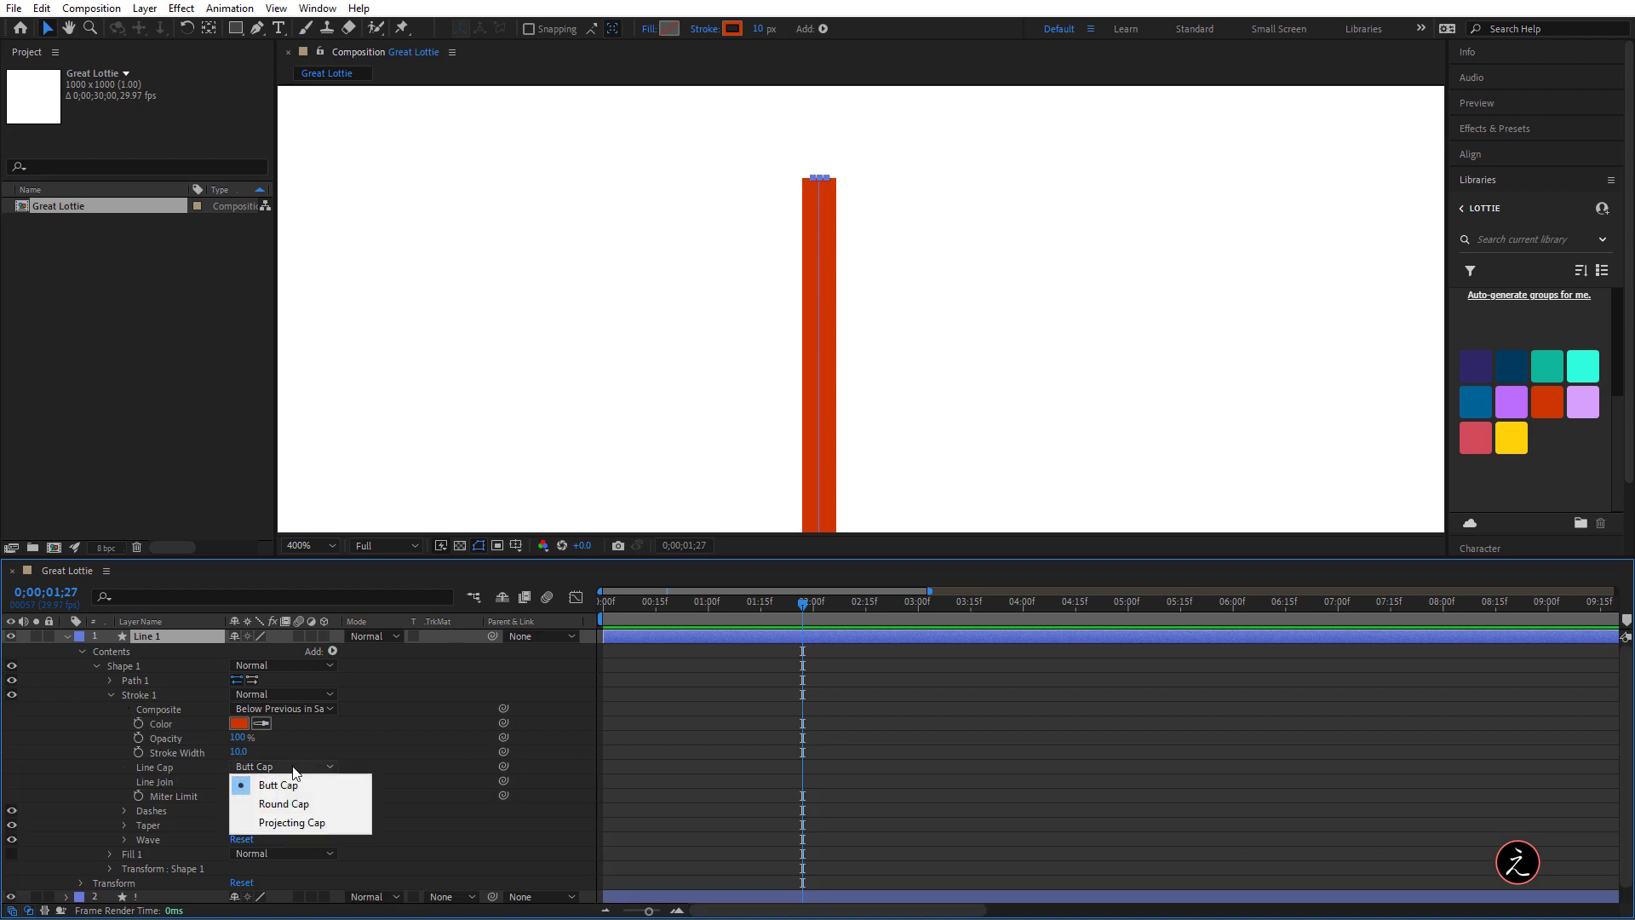
pyautogui.click(331, 803)
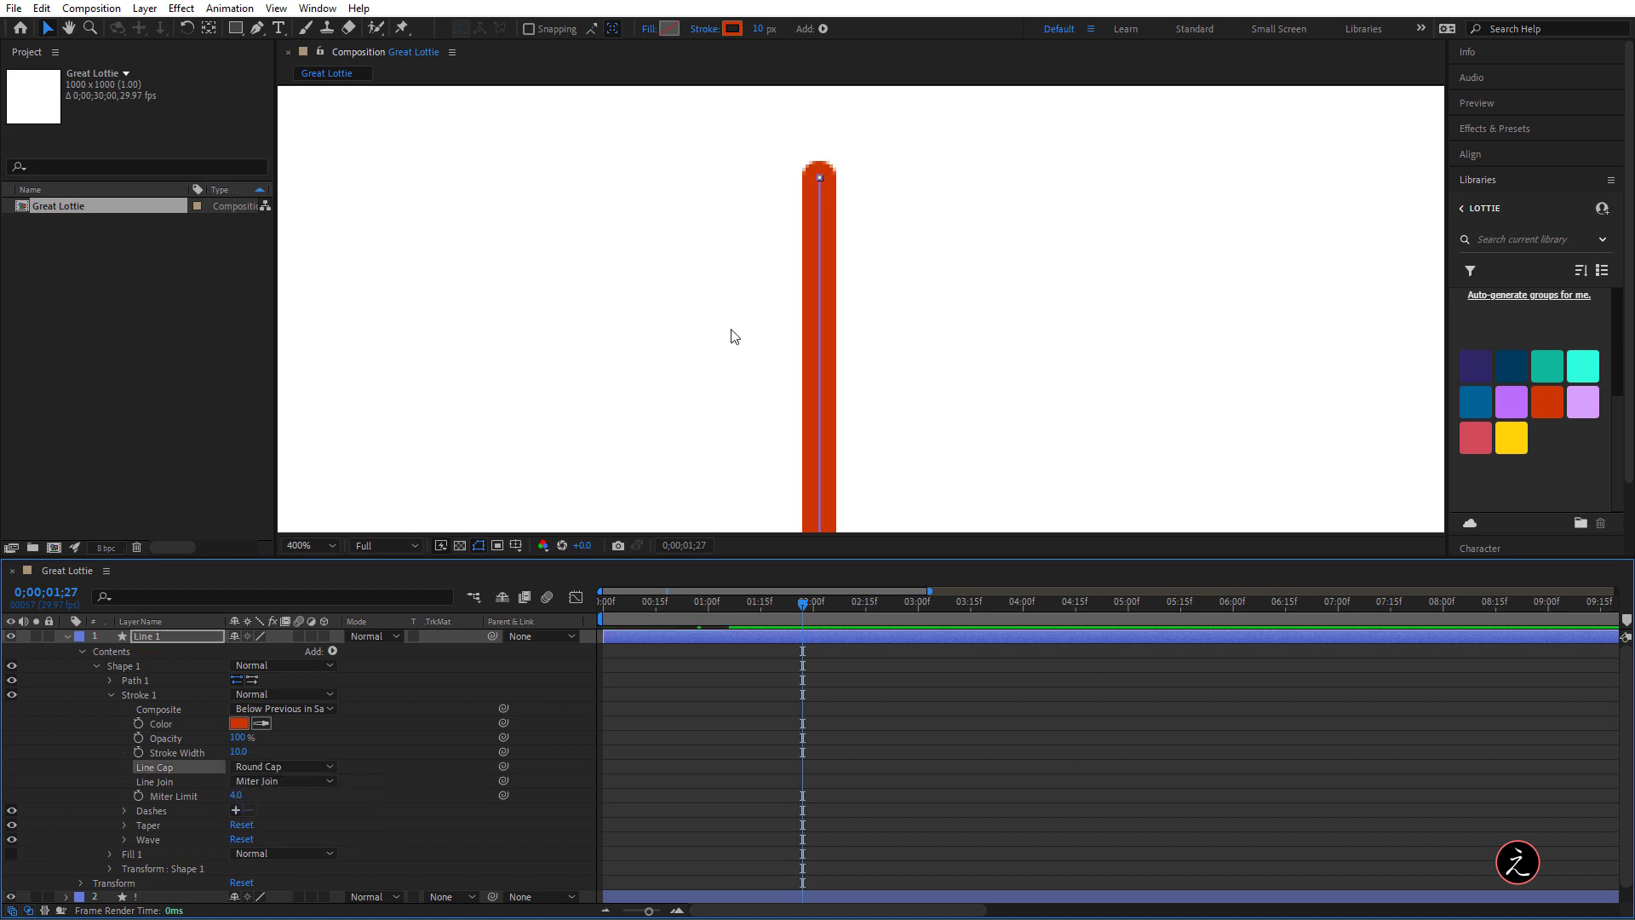
pyautogui.click(695, 344)
pyautogui.hotkey('shift', '/')
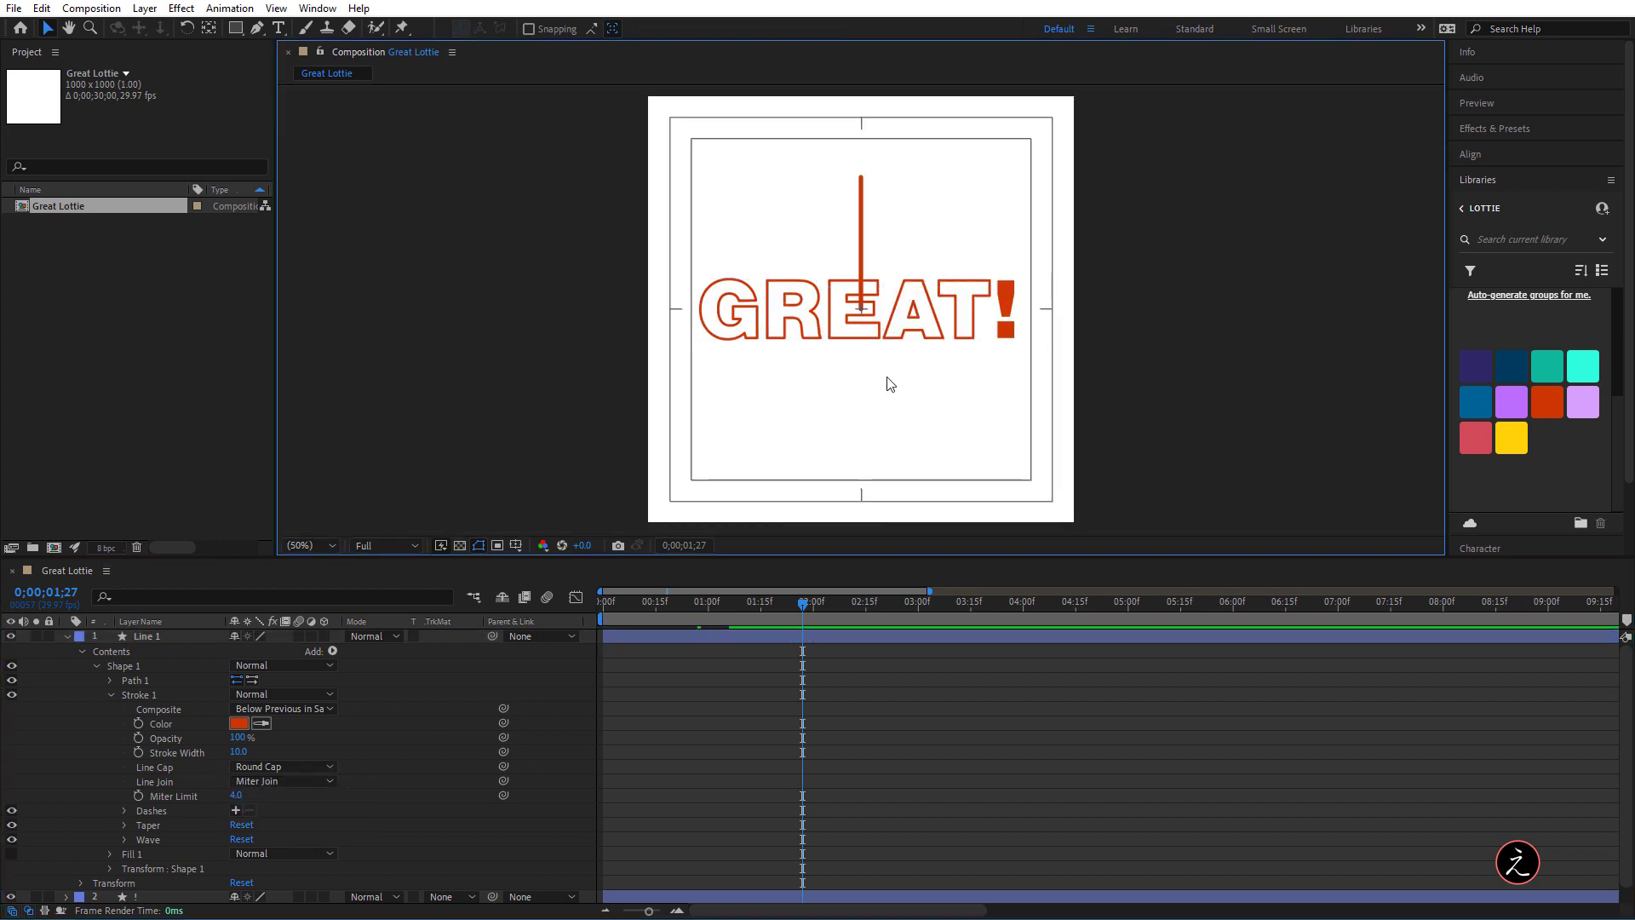
# Add a Trim Paths operator to Line 1's contents and reveal its Start, End and Offset properties
pyautogui.scroll(2, 890, 272)
pyautogui.press('h')
pyautogui.moveTo(901, 201); pyautogui.dragTo(887, 227)
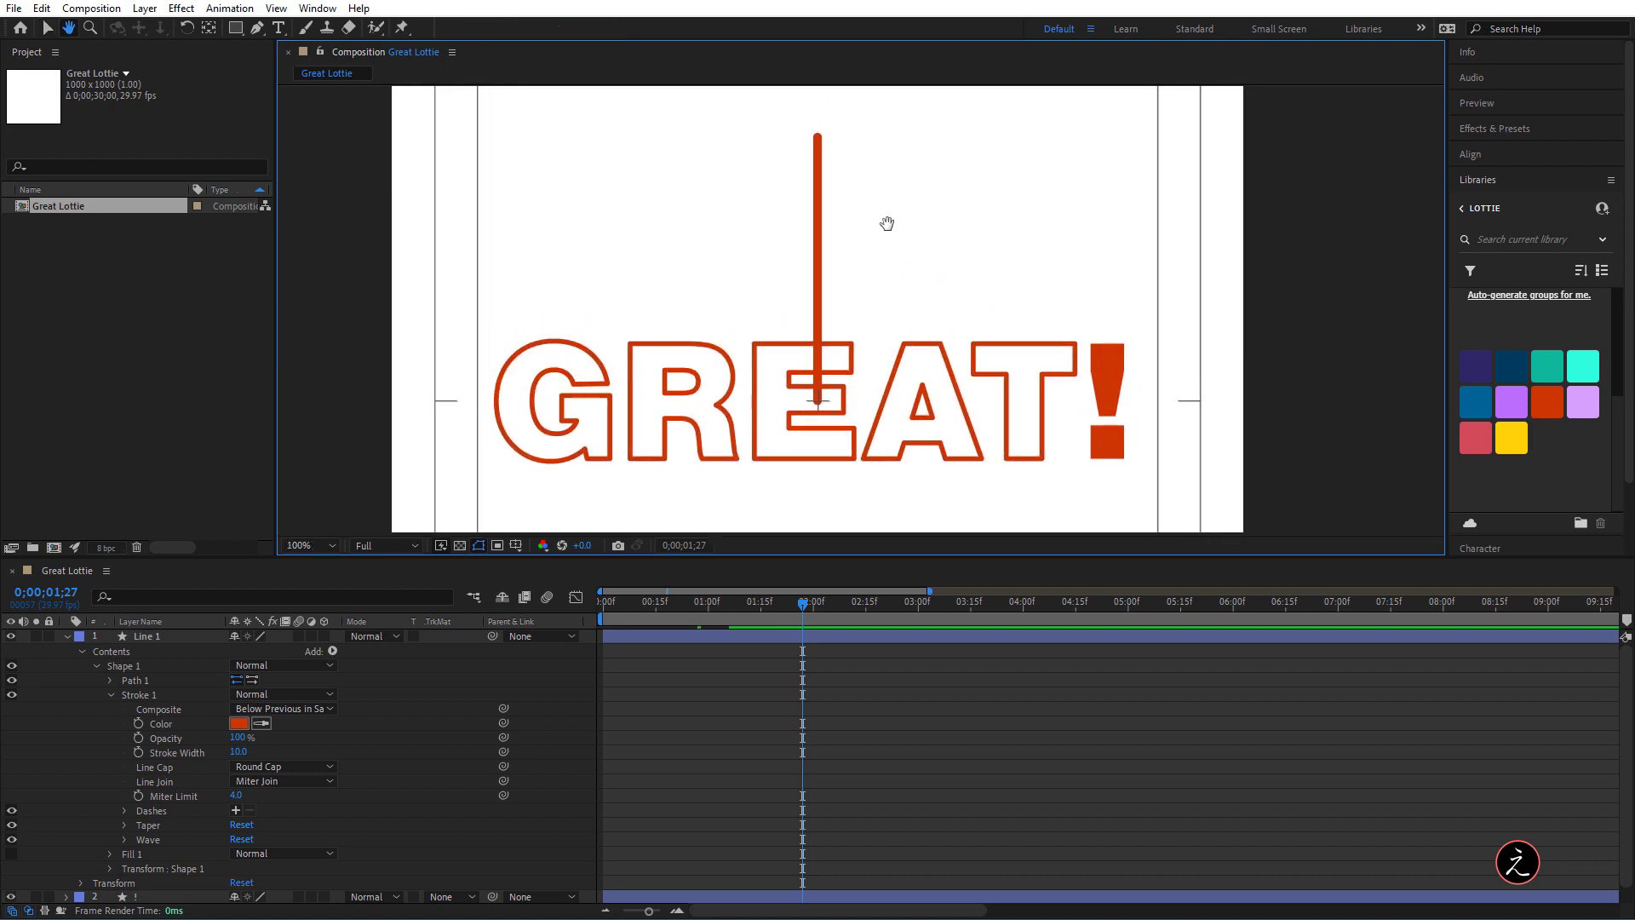
pyautogui.press('v')
pyautogui.click(94, 666)
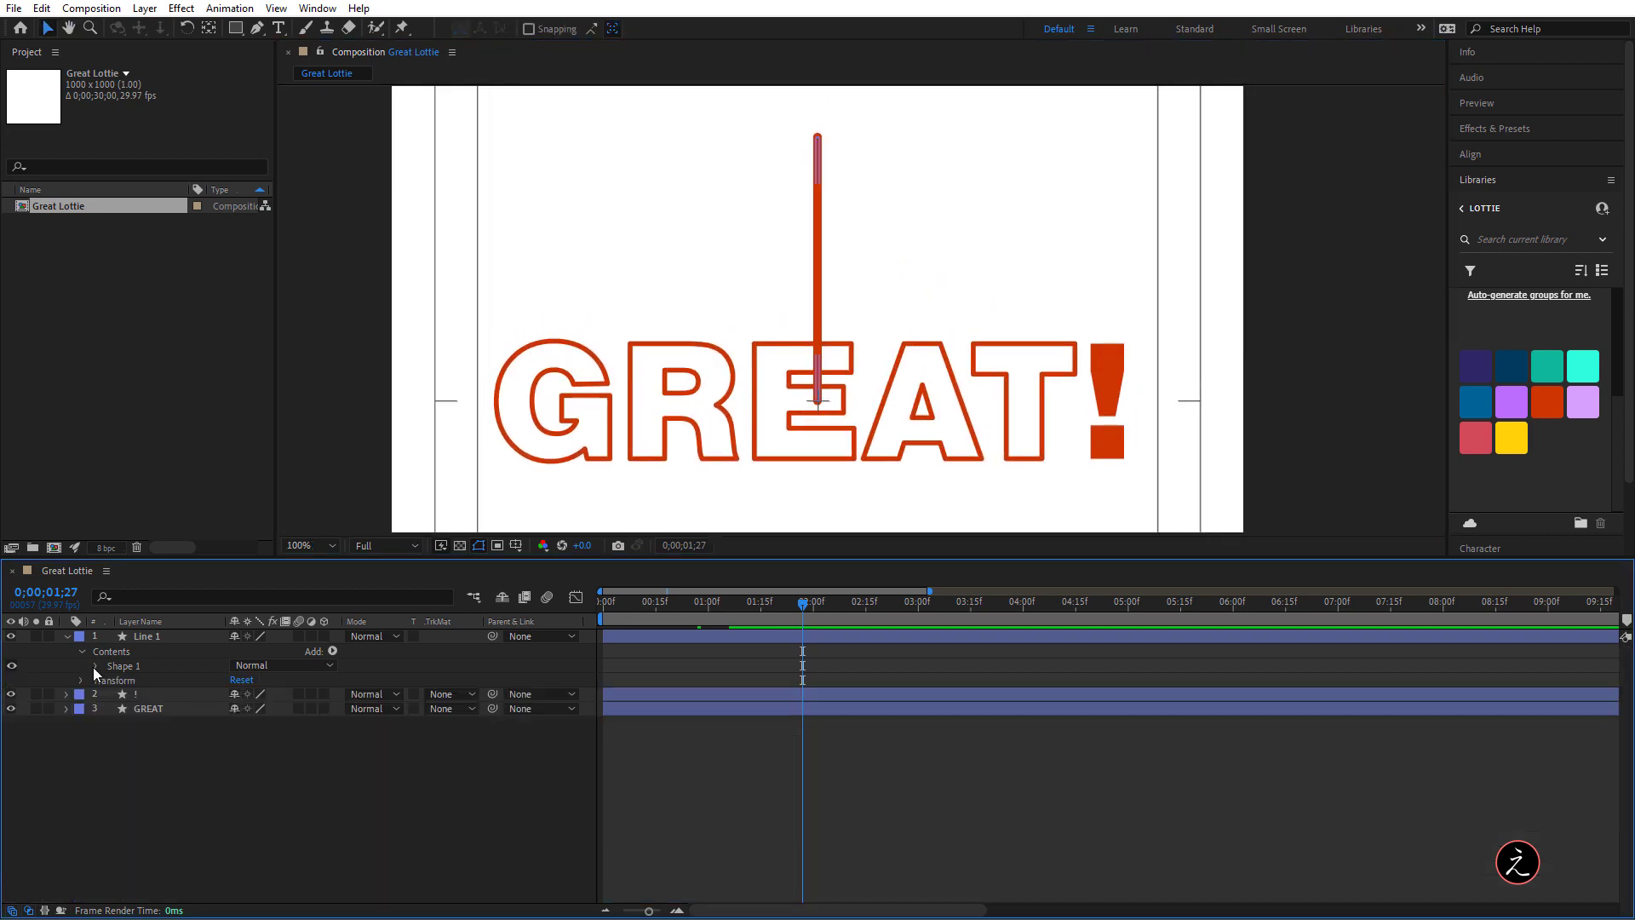
pyautogui.click(332, 652)
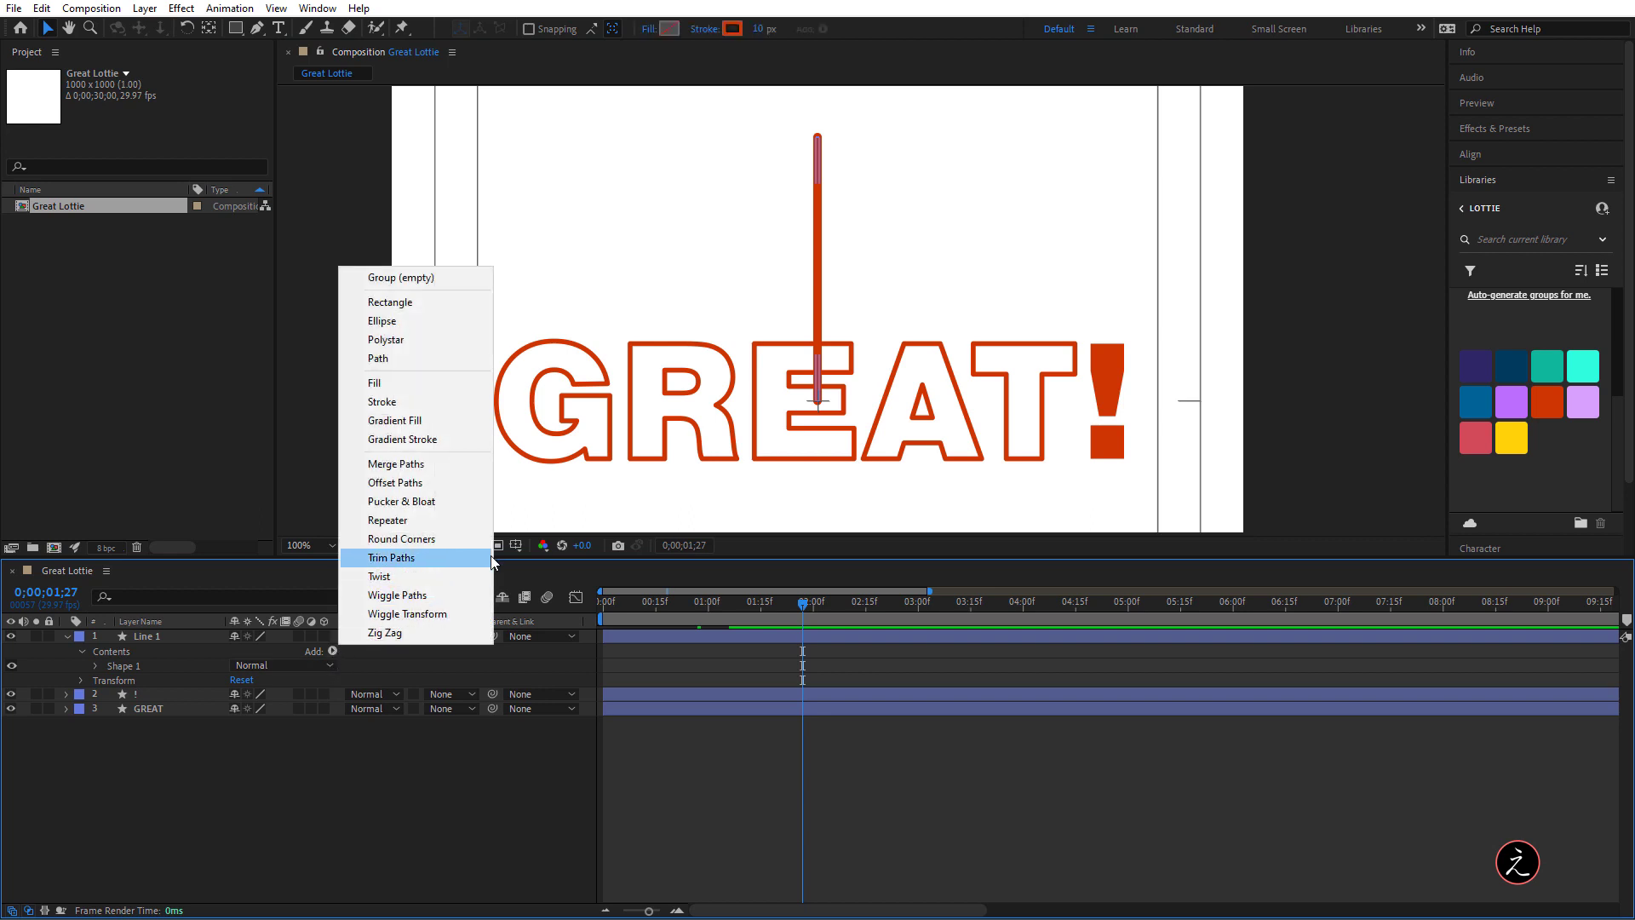
pyautogui.click(453, 557)
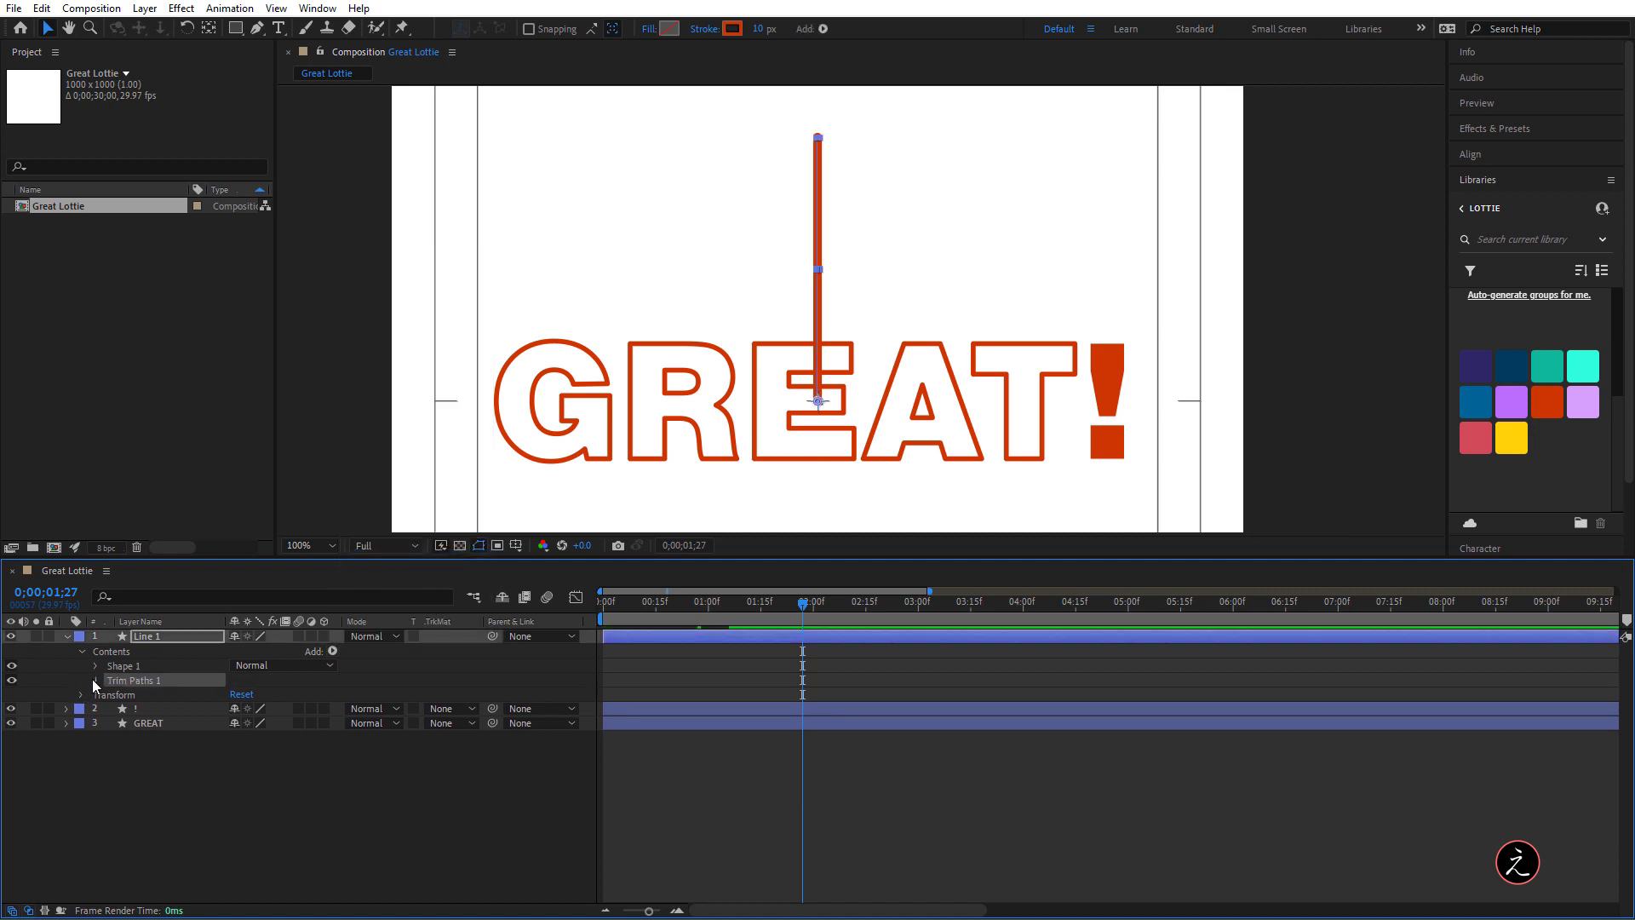
pyautogui.click(92, 678)
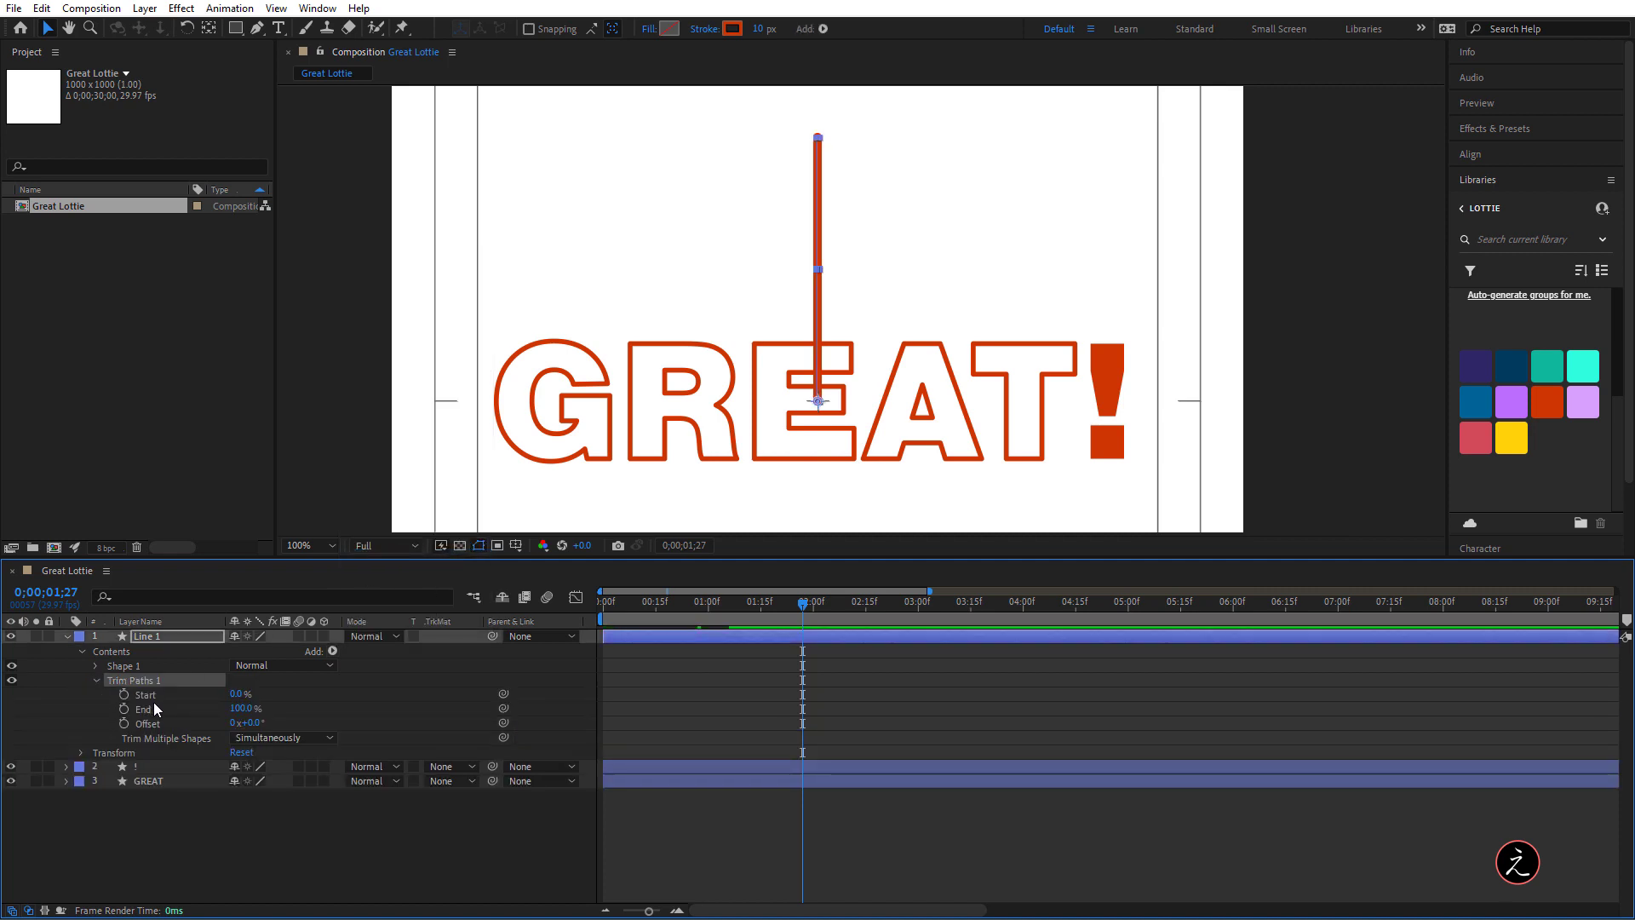
# At the exclamation mark's last bounce keyframe, 0;00;01;06, keyframe Line 1's Trim Paths Start and End, both at 0%
pyautogui.click(188, 767)
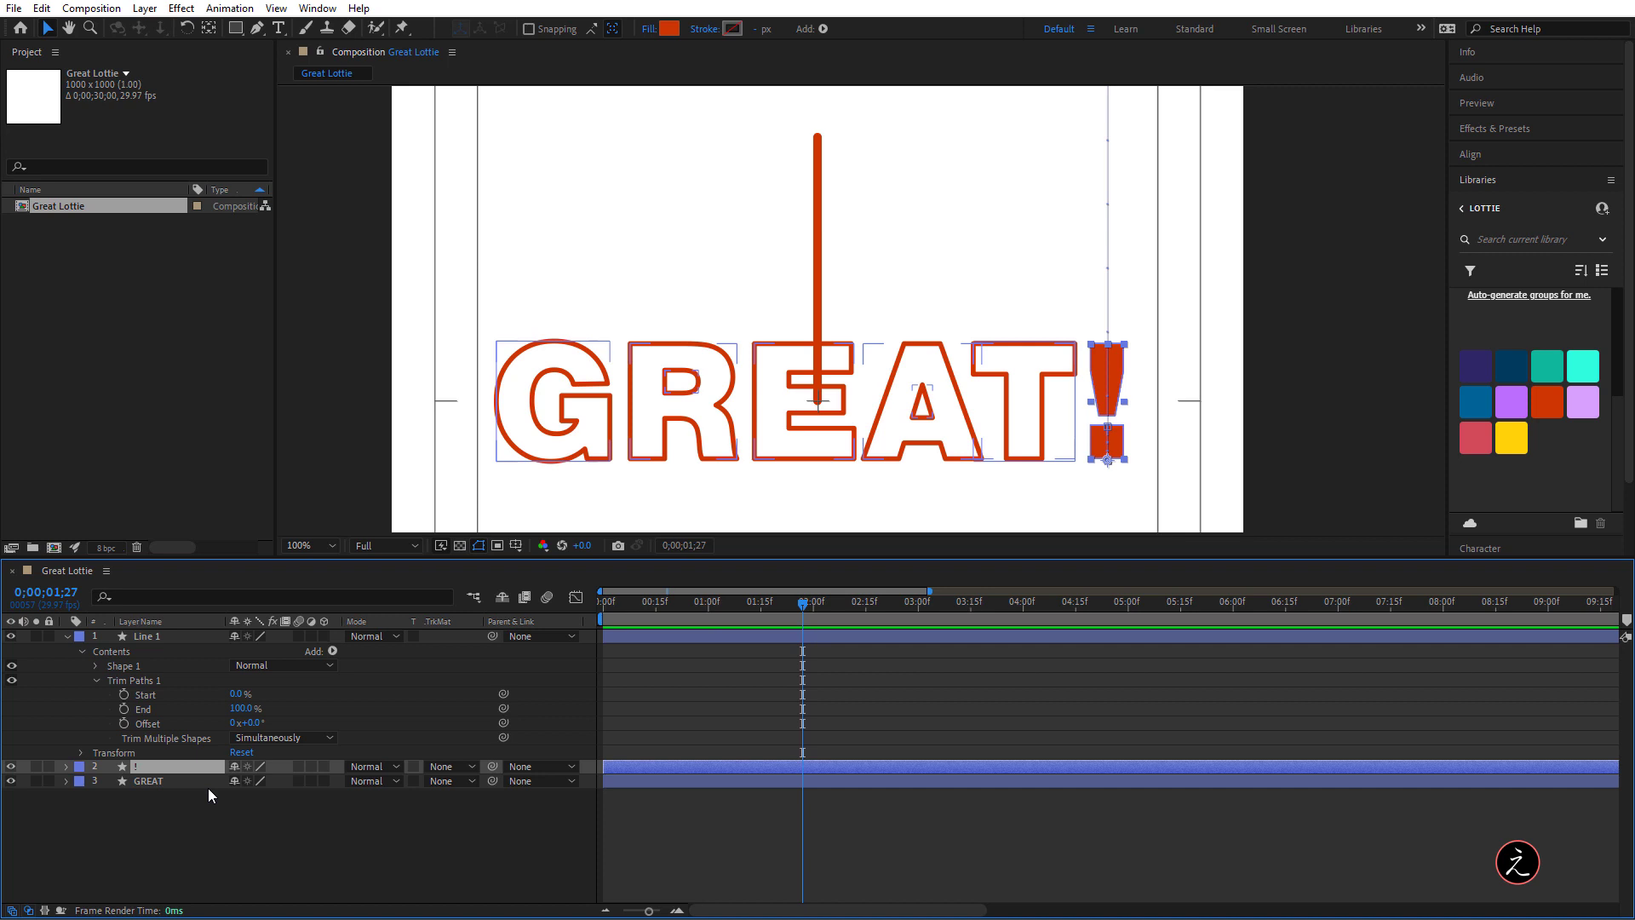
pyautogui.press('u')
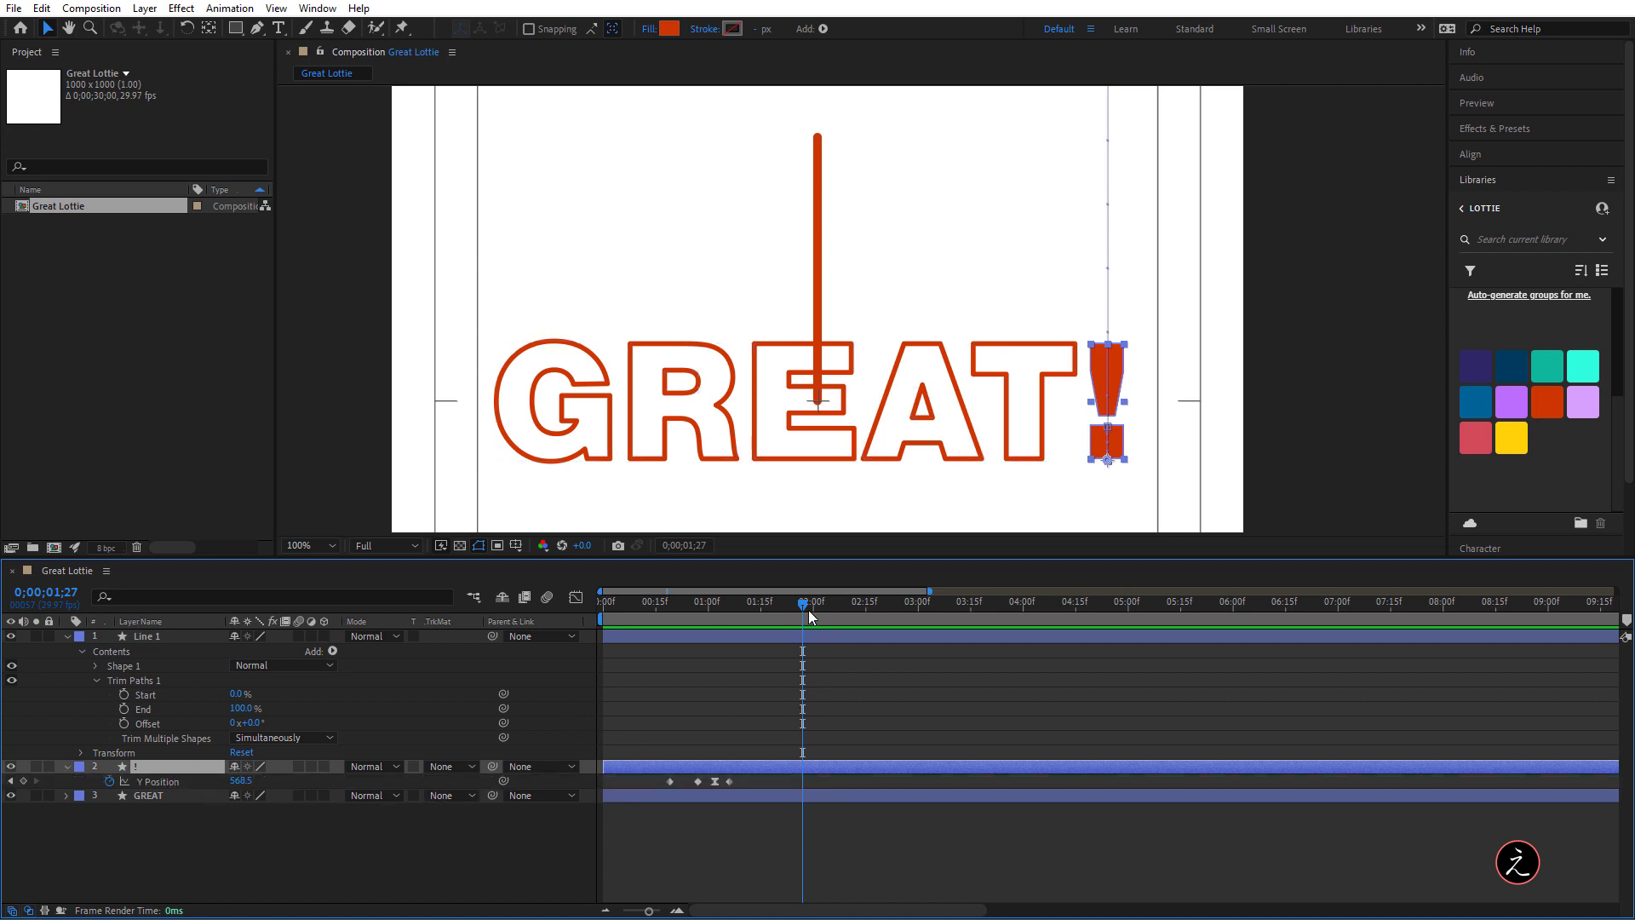
pyautogui.moveTo(805, 606); pyautogui.dragTo(731, 606)
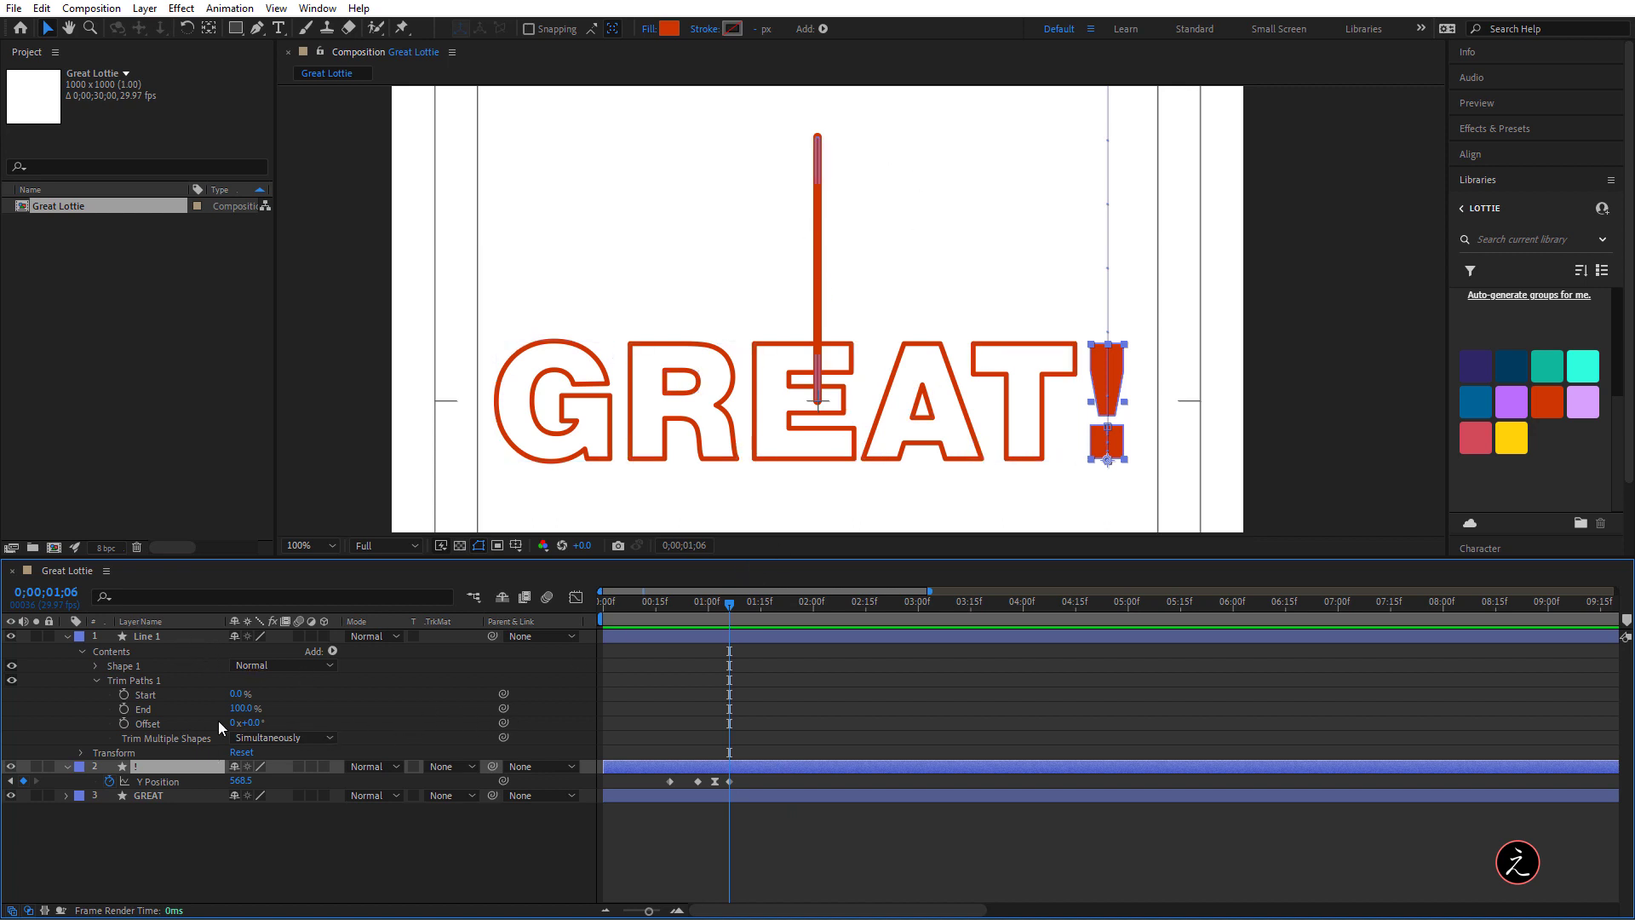
pyautogui.click(125, 694)
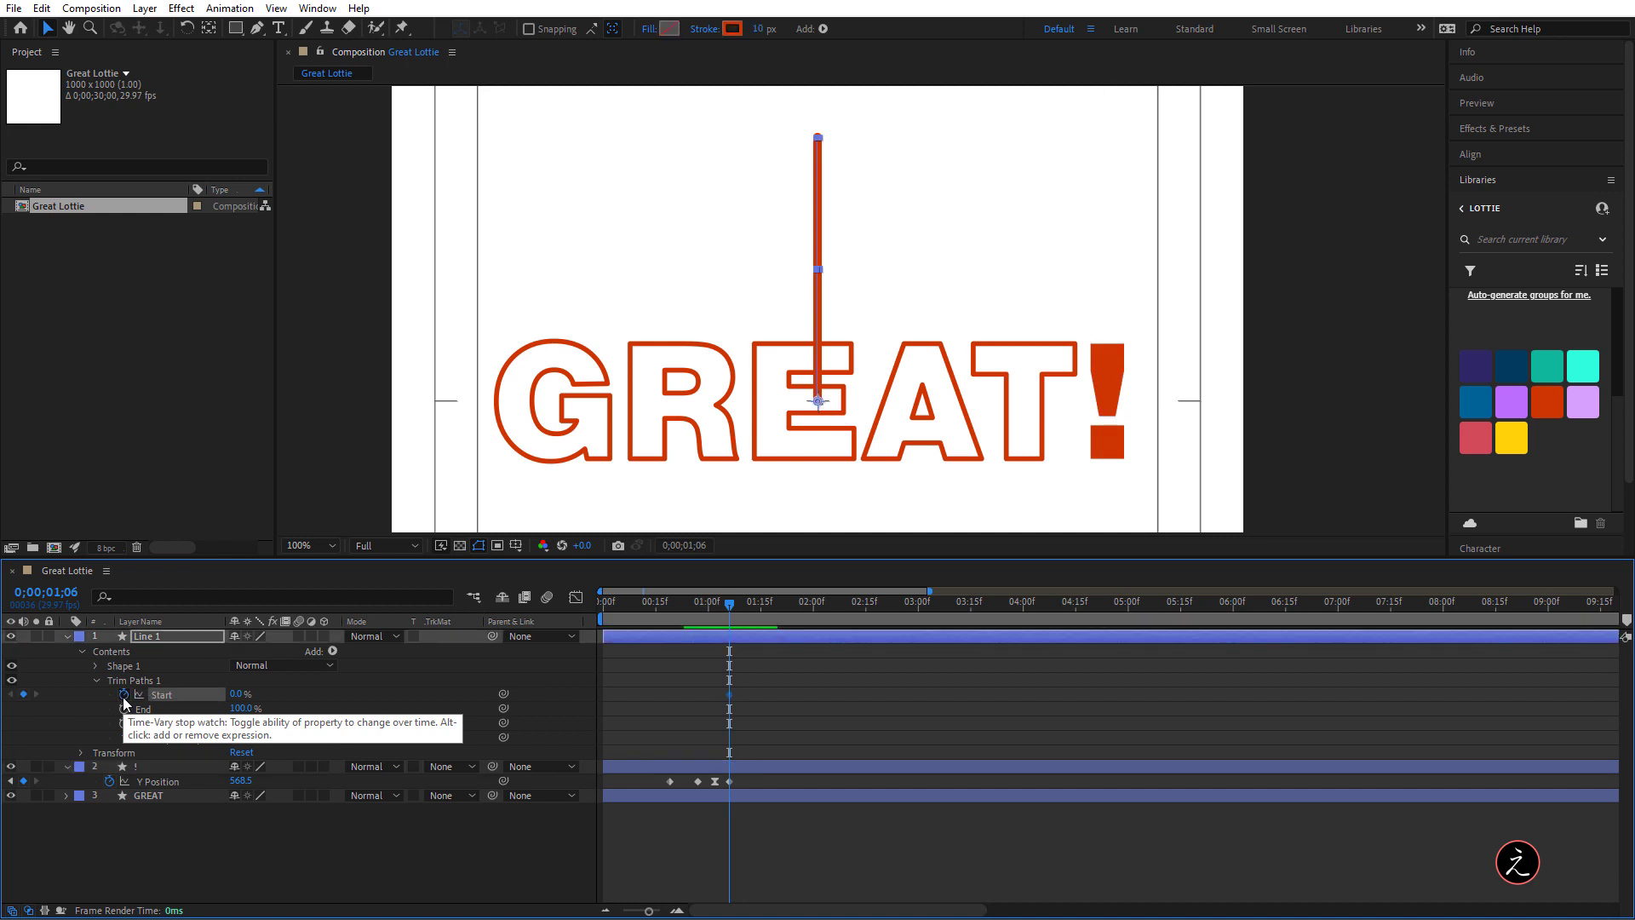
pyautogui.click(124, 708)
pyautogui.click(243, 709)
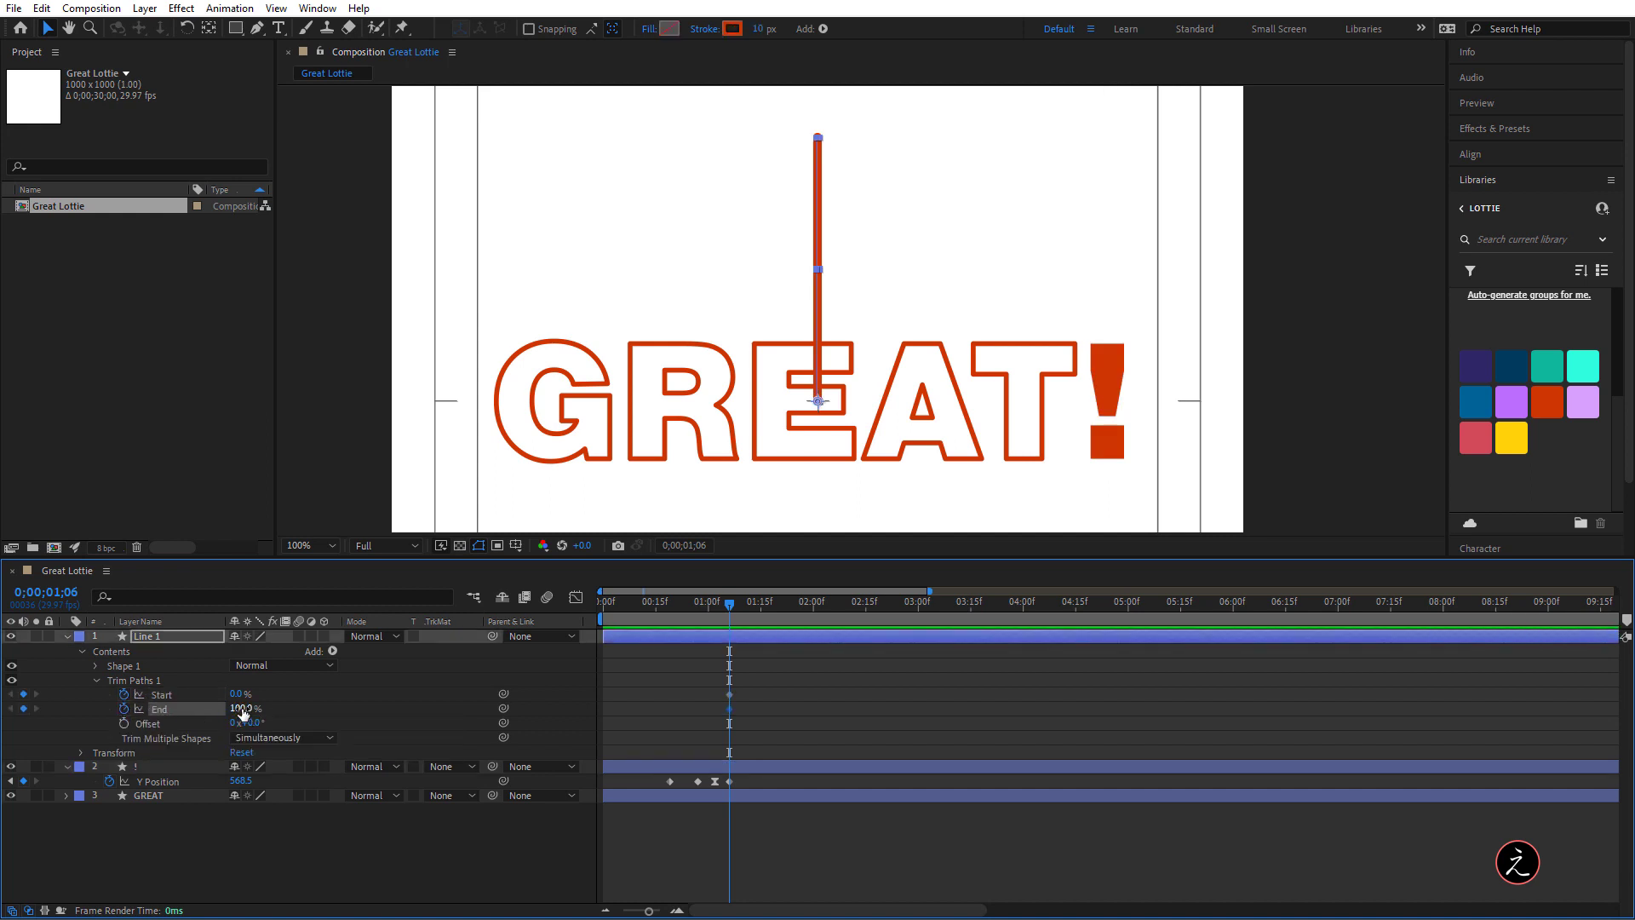
pyautogui.write('0')
pyautogui.press('Tab')
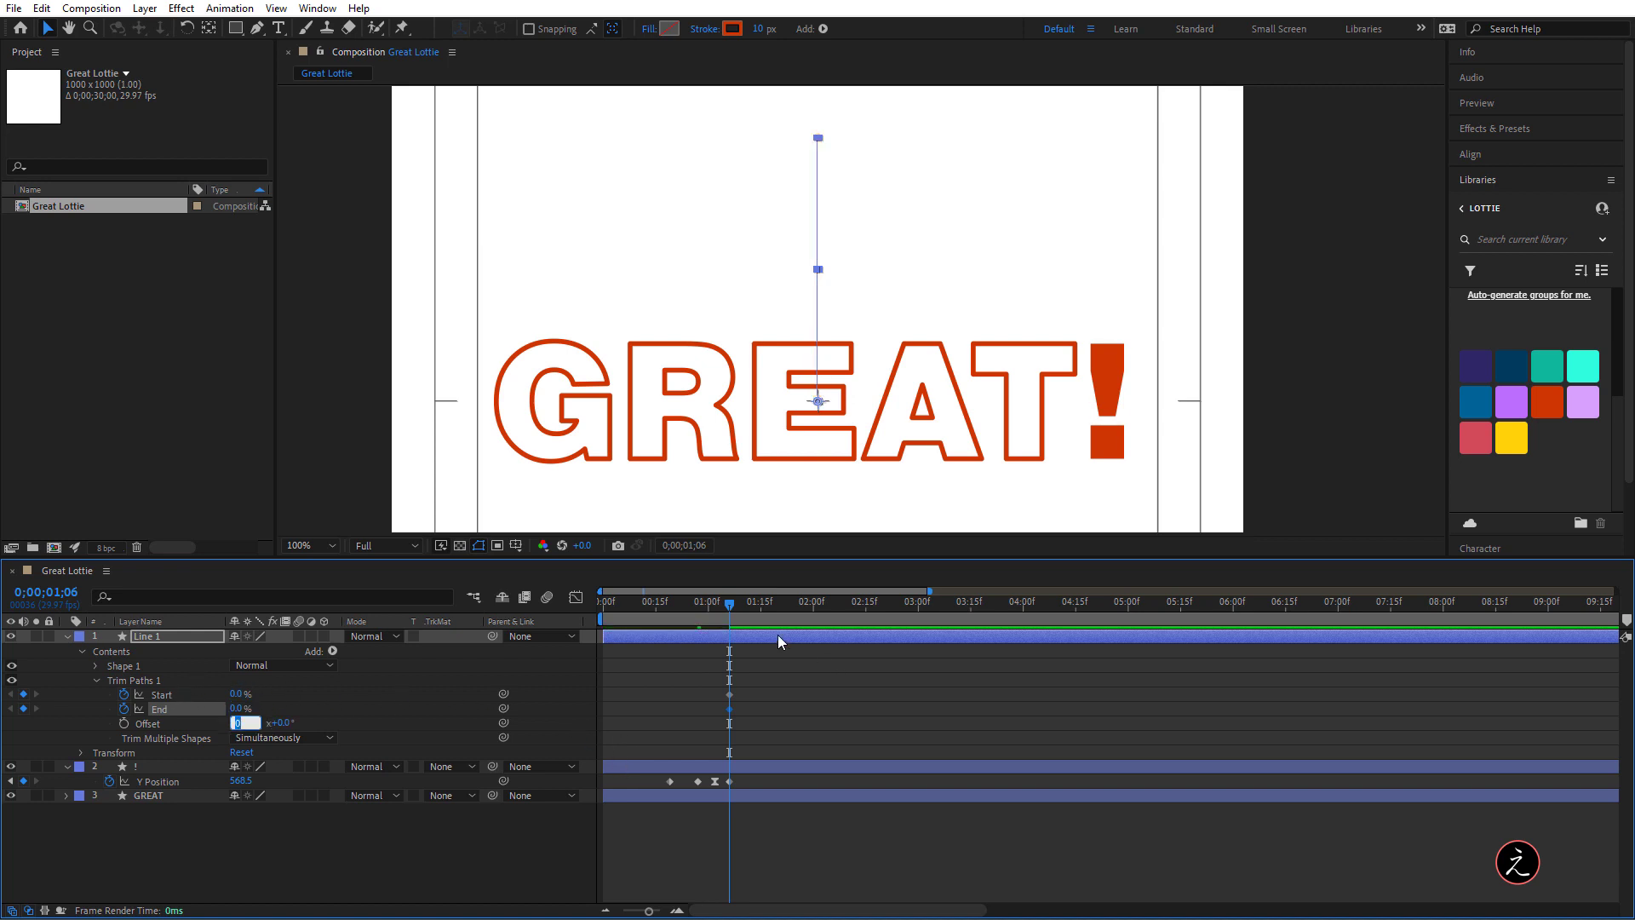
# At 0;00;01;25, keyframe both Start and End of Line 1's Trim Paths at 100%
pyautogui.moveTo(729, 605); pyautogui.dragTo(794, 601)
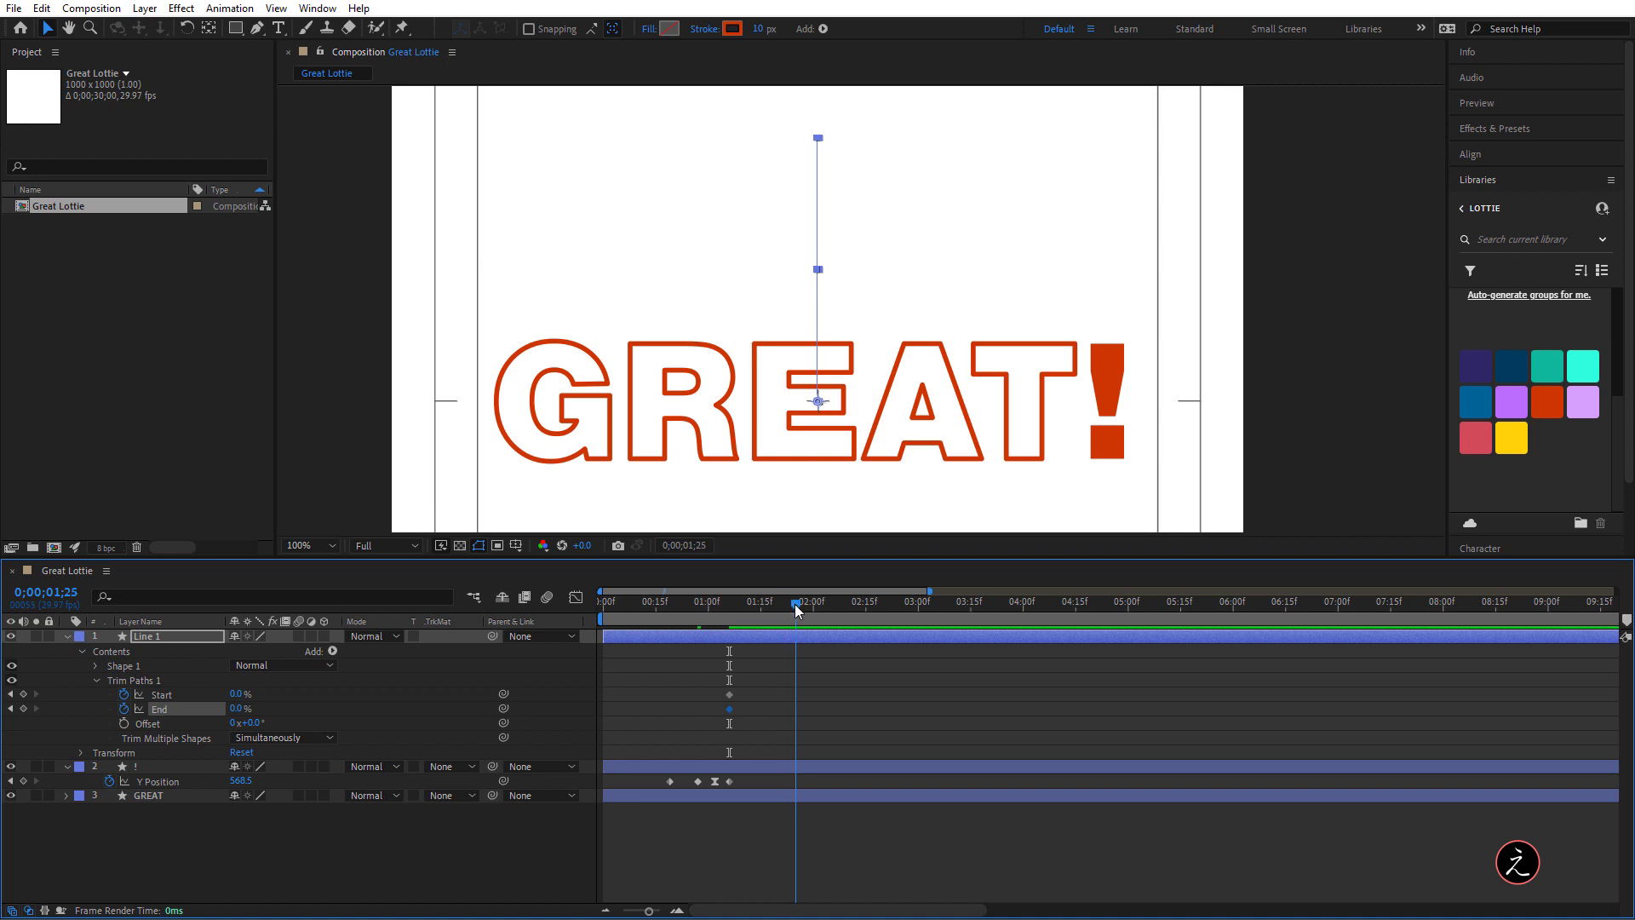
pyautogui.click(236, 694)
pyautogui.write('10')
pyautogui.press('Tab')
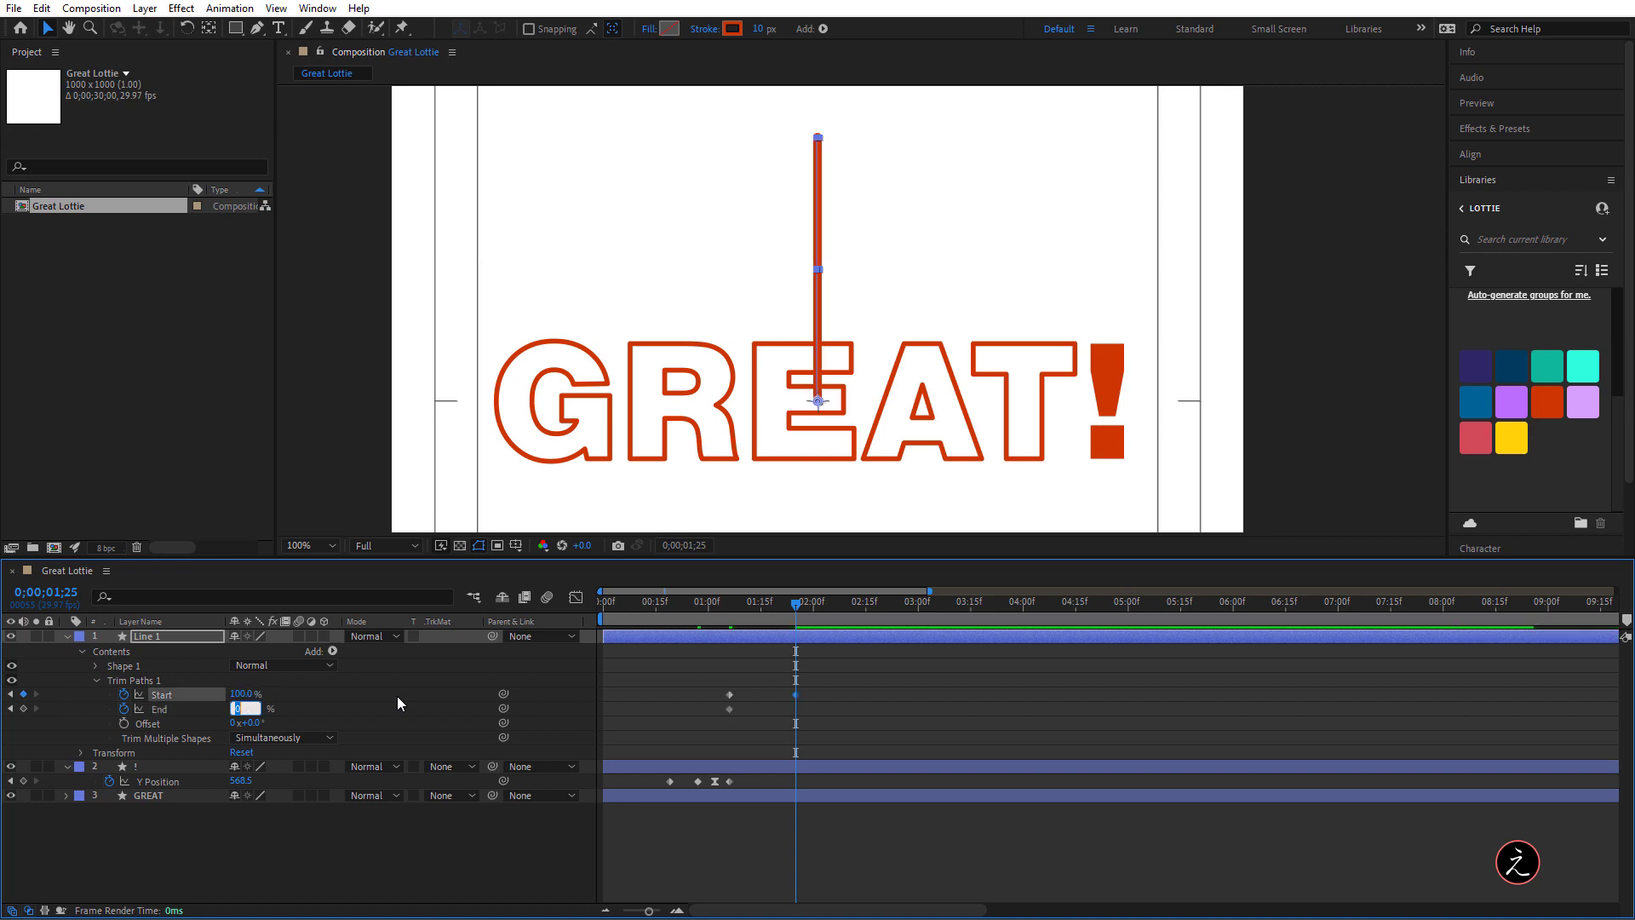
pyautogui.write('100')
pyautogui.press('Tab')
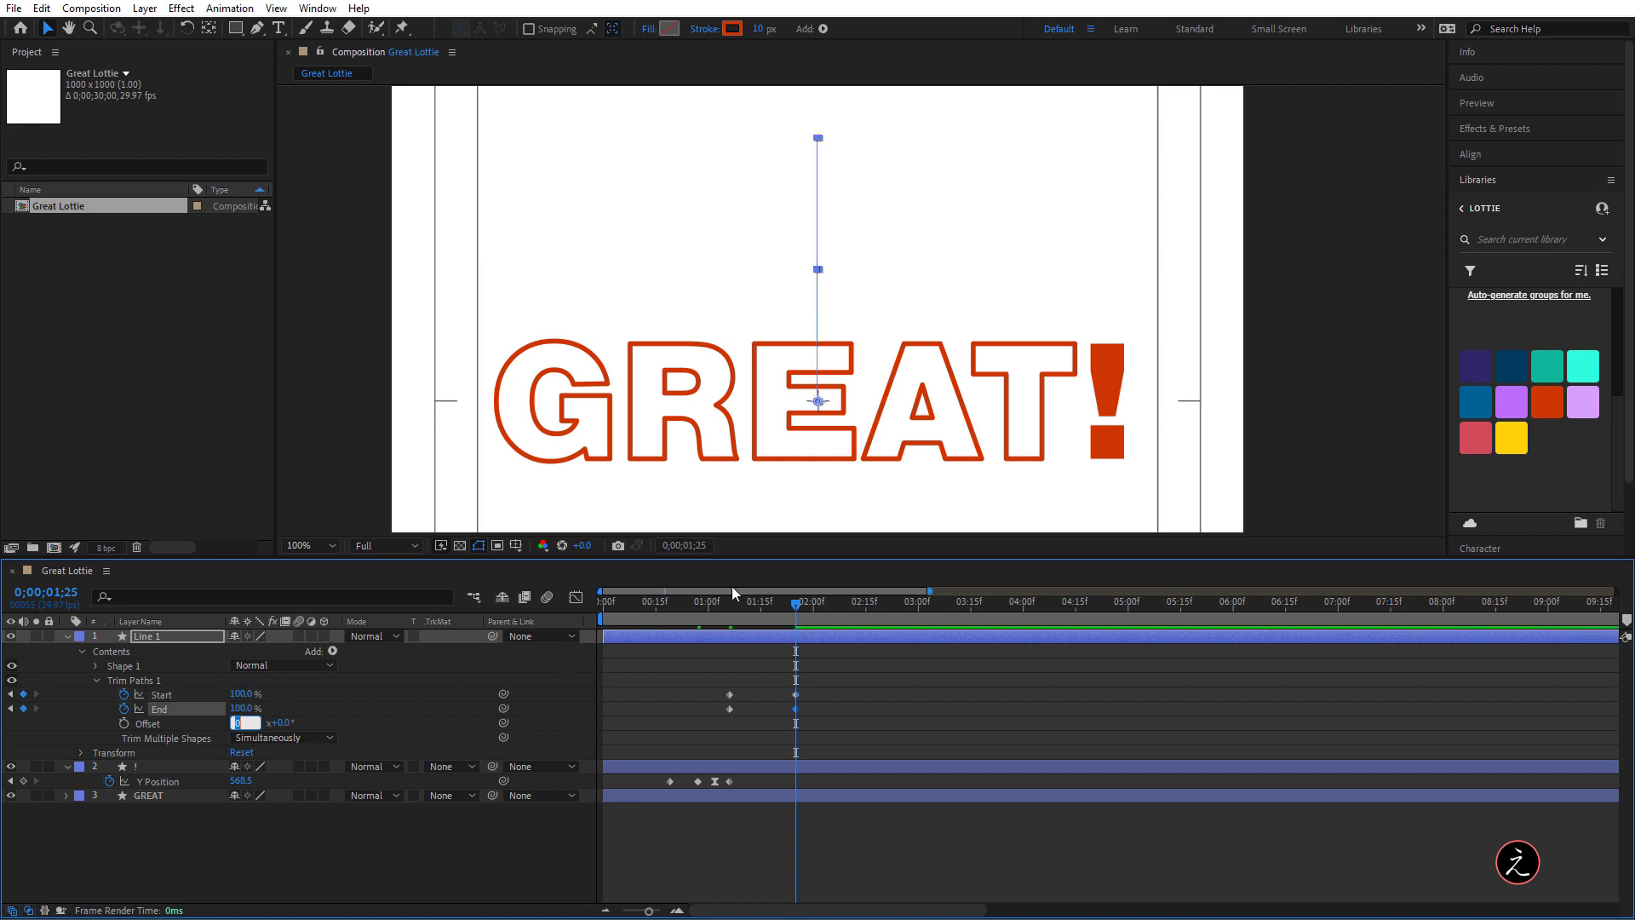
# Move the first Trim Paths Start keyframe earlier to 0;00;01;00, leading the first End keyframe
pyautogui.moveTo(800, 606)
pyautogui.mouseDown()
pyautogui.moveTo(675, 606)
pyautogui.moveTo(814, 607)
pyautogui.moveTo(775, 620)
pyautogui.mouseUp()
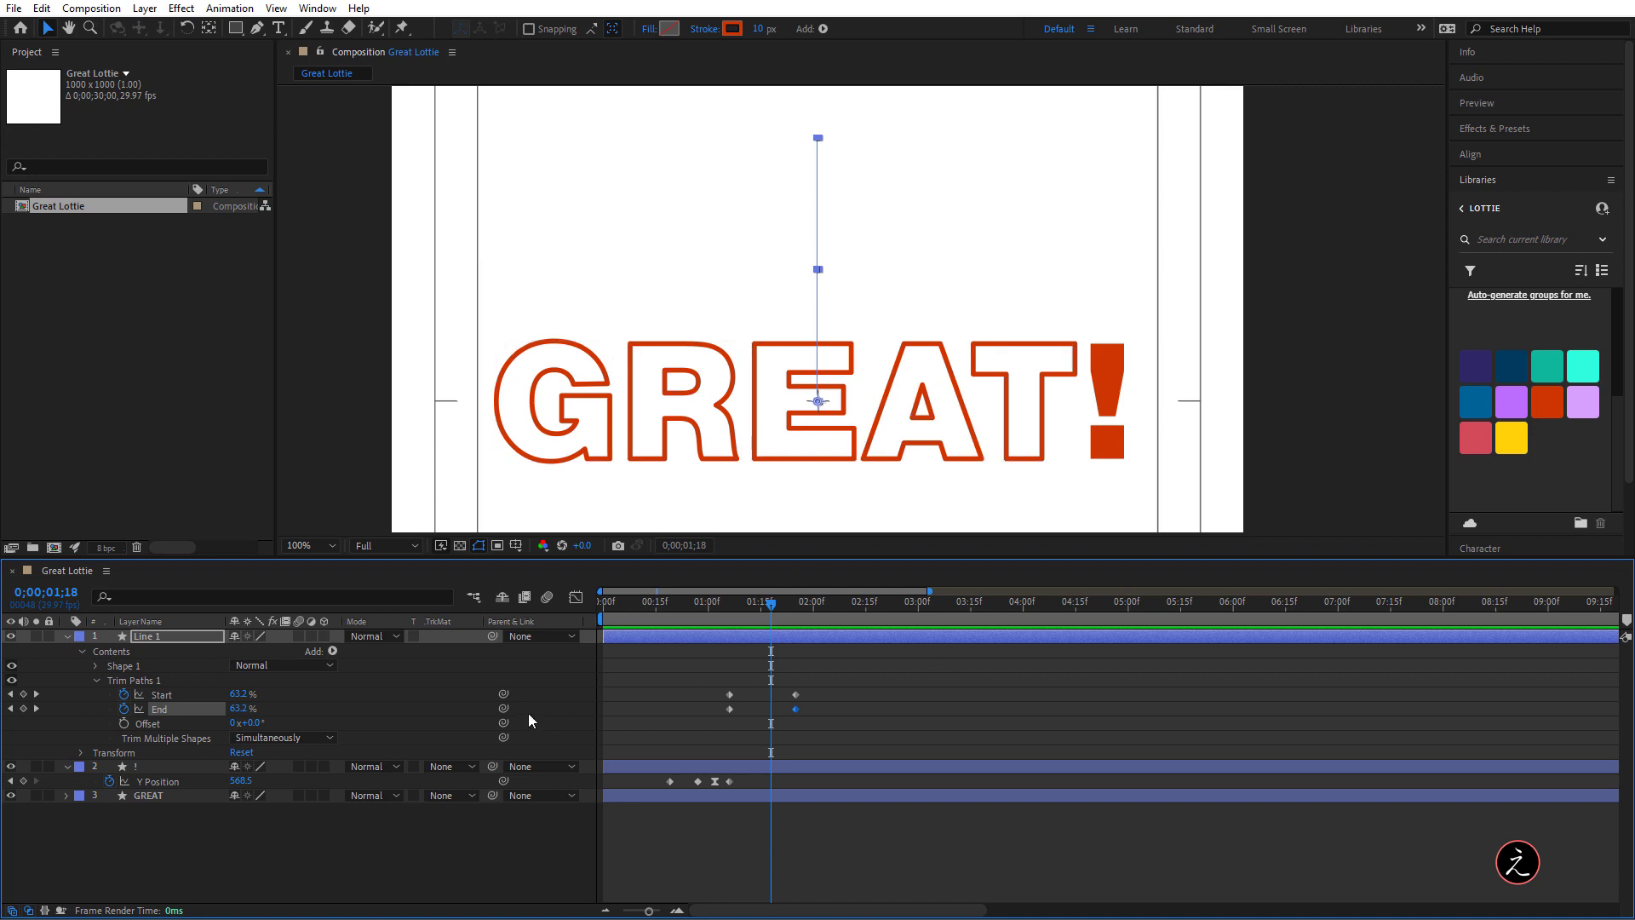
pyautogui.moveTo(651, 911); pyautogui.dragTo(656, 911)
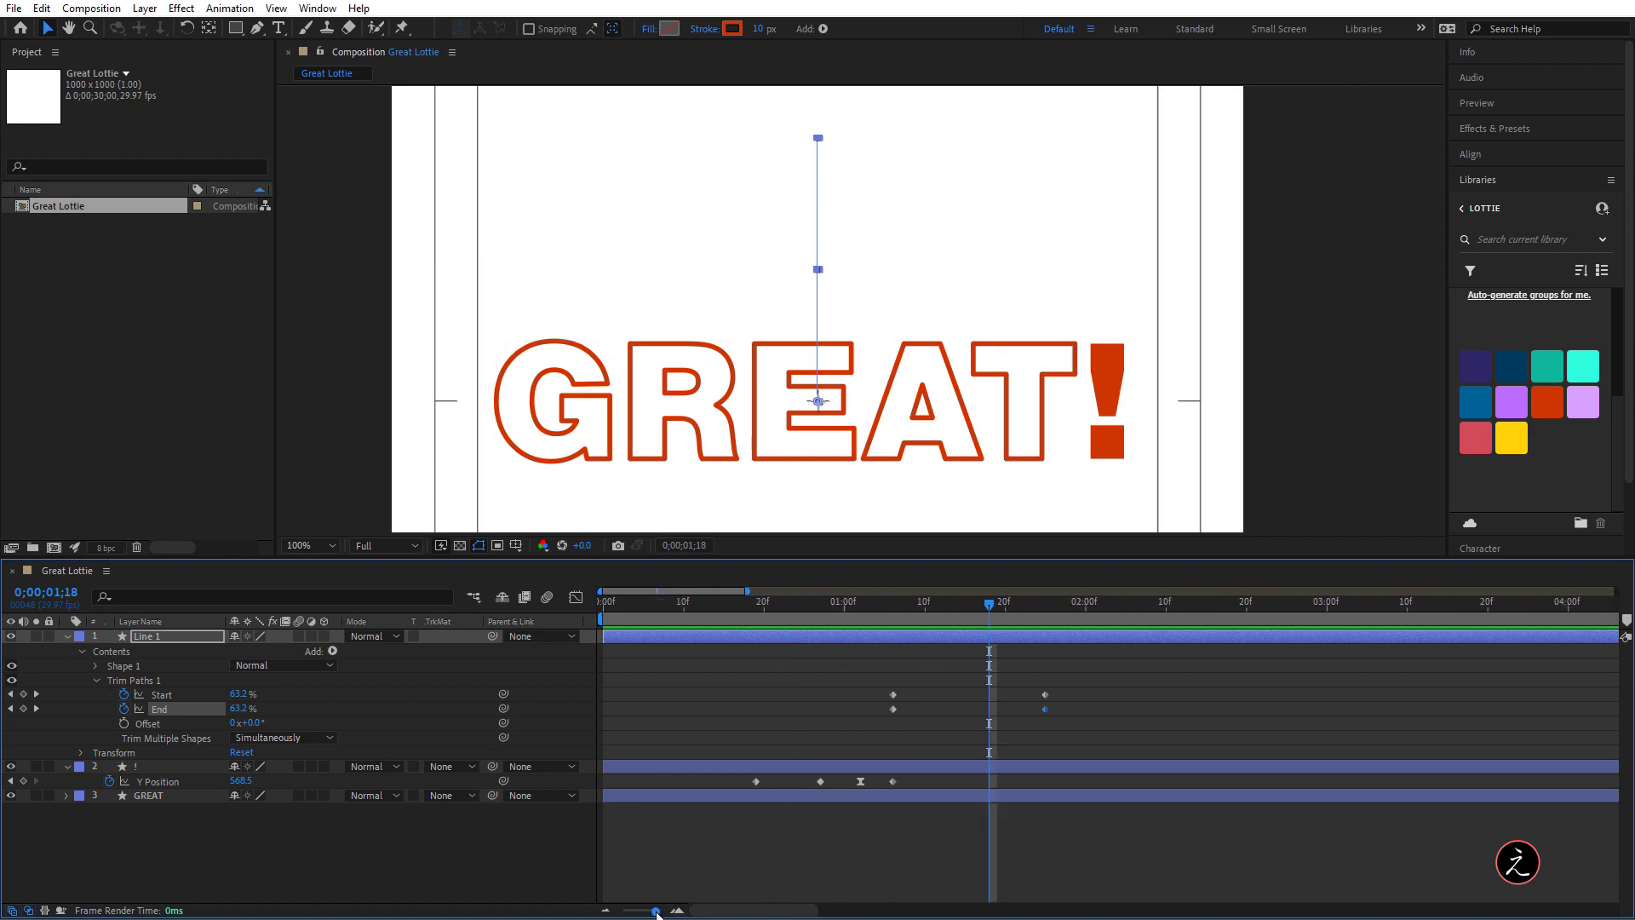
pyautogui.moveTo(756, 910); pyautogui.dragTo(779, 909)
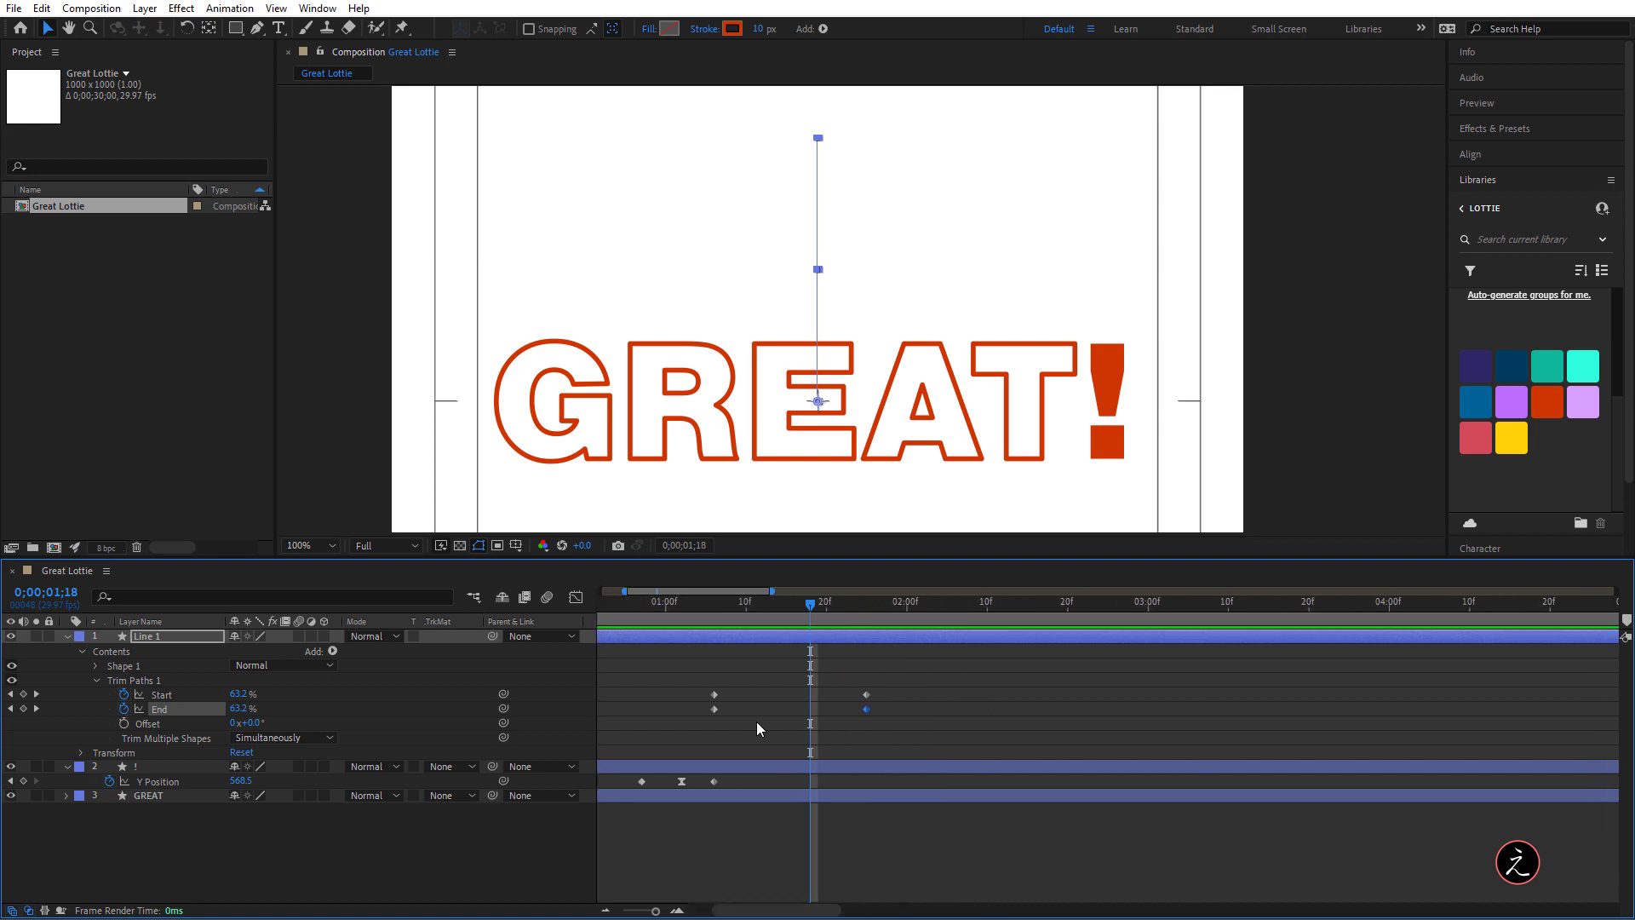
pyautogui.click(714, 695)
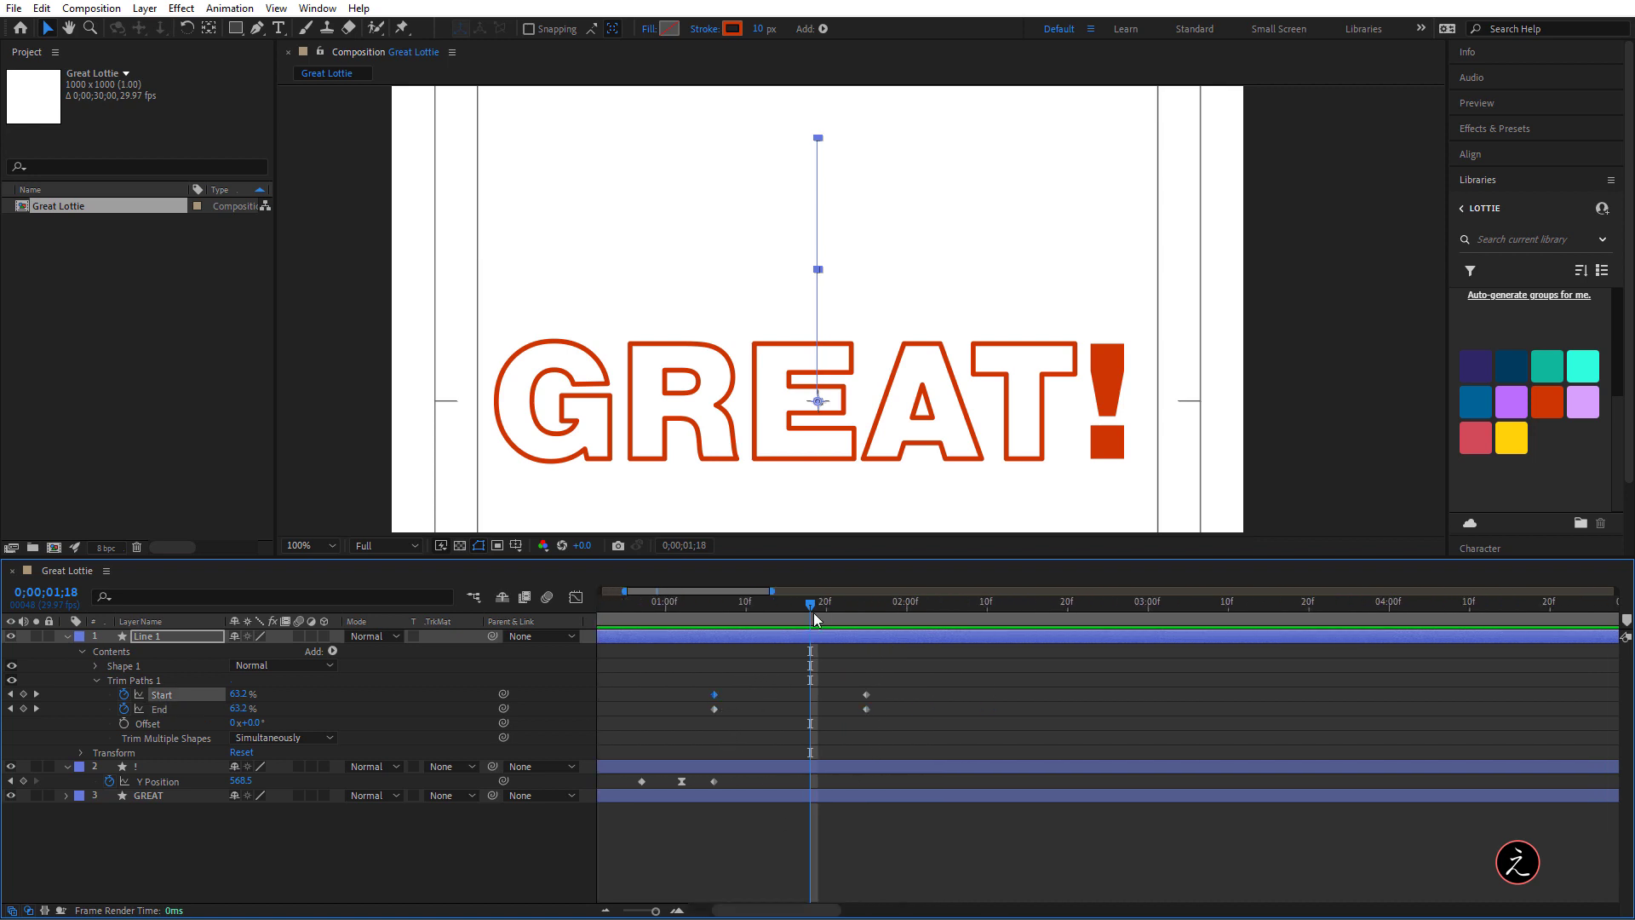
pyautogui.moveTo(814, 611); pyautogui.dragTo(730, 611)
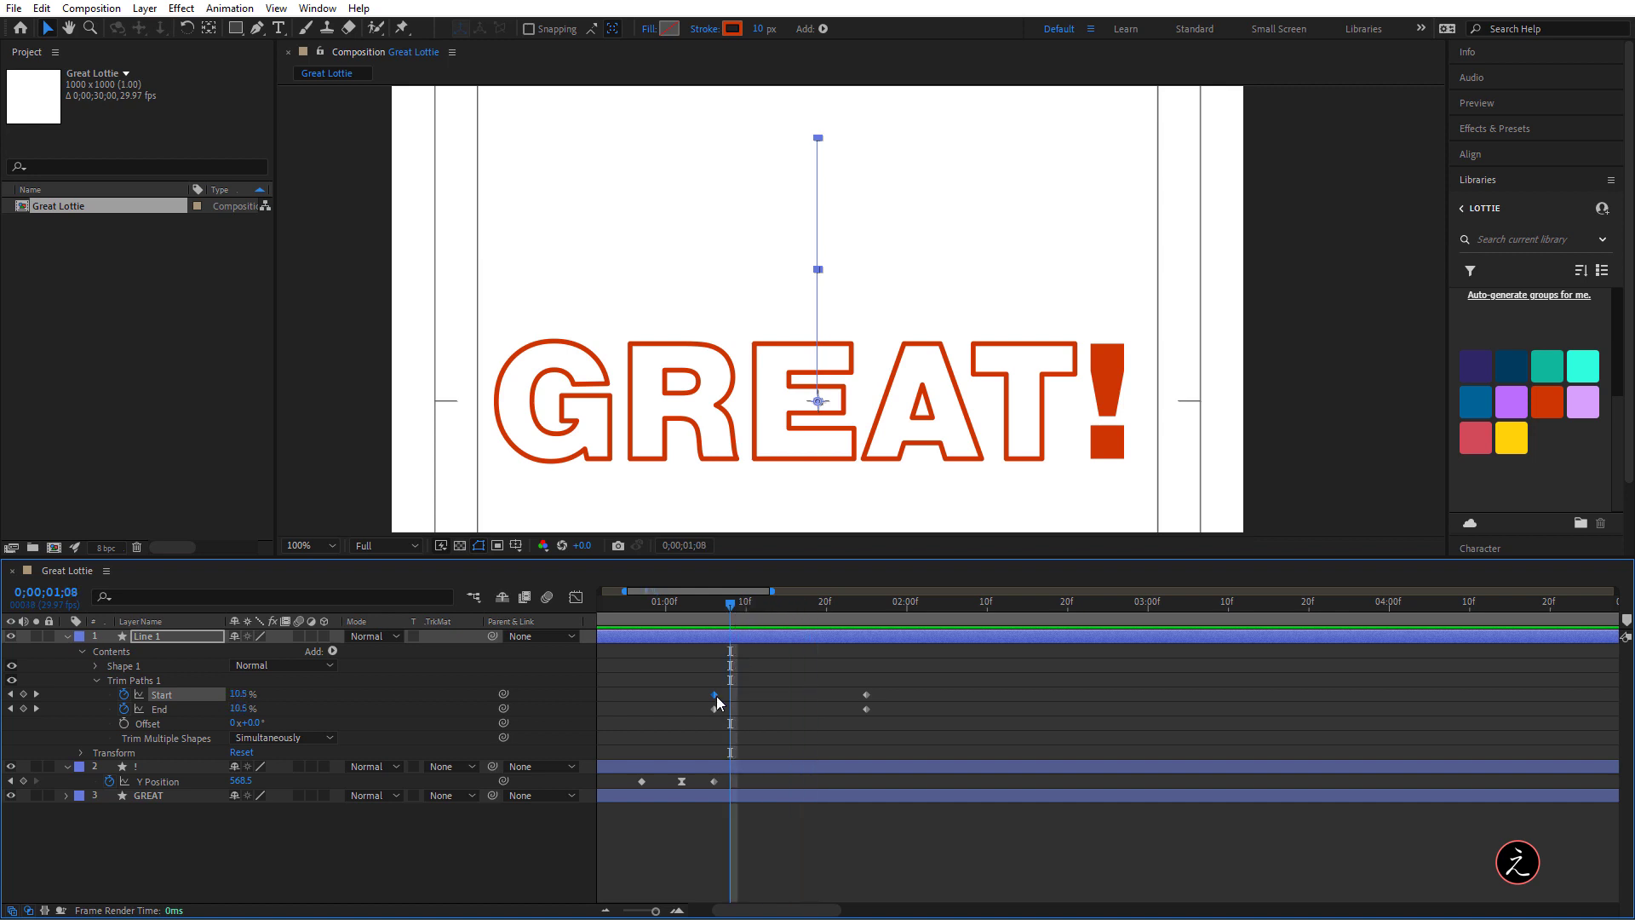
pyautogui.moveTo(715, 701); pyautogui.dragTo(668, 699)
# Move the second Trim Paths Start keyframe to 0;00;01;19 and preview the line from just before it appears
pyautogui.moveTo(734, 599); pyautogui.dragTo(824, 627)
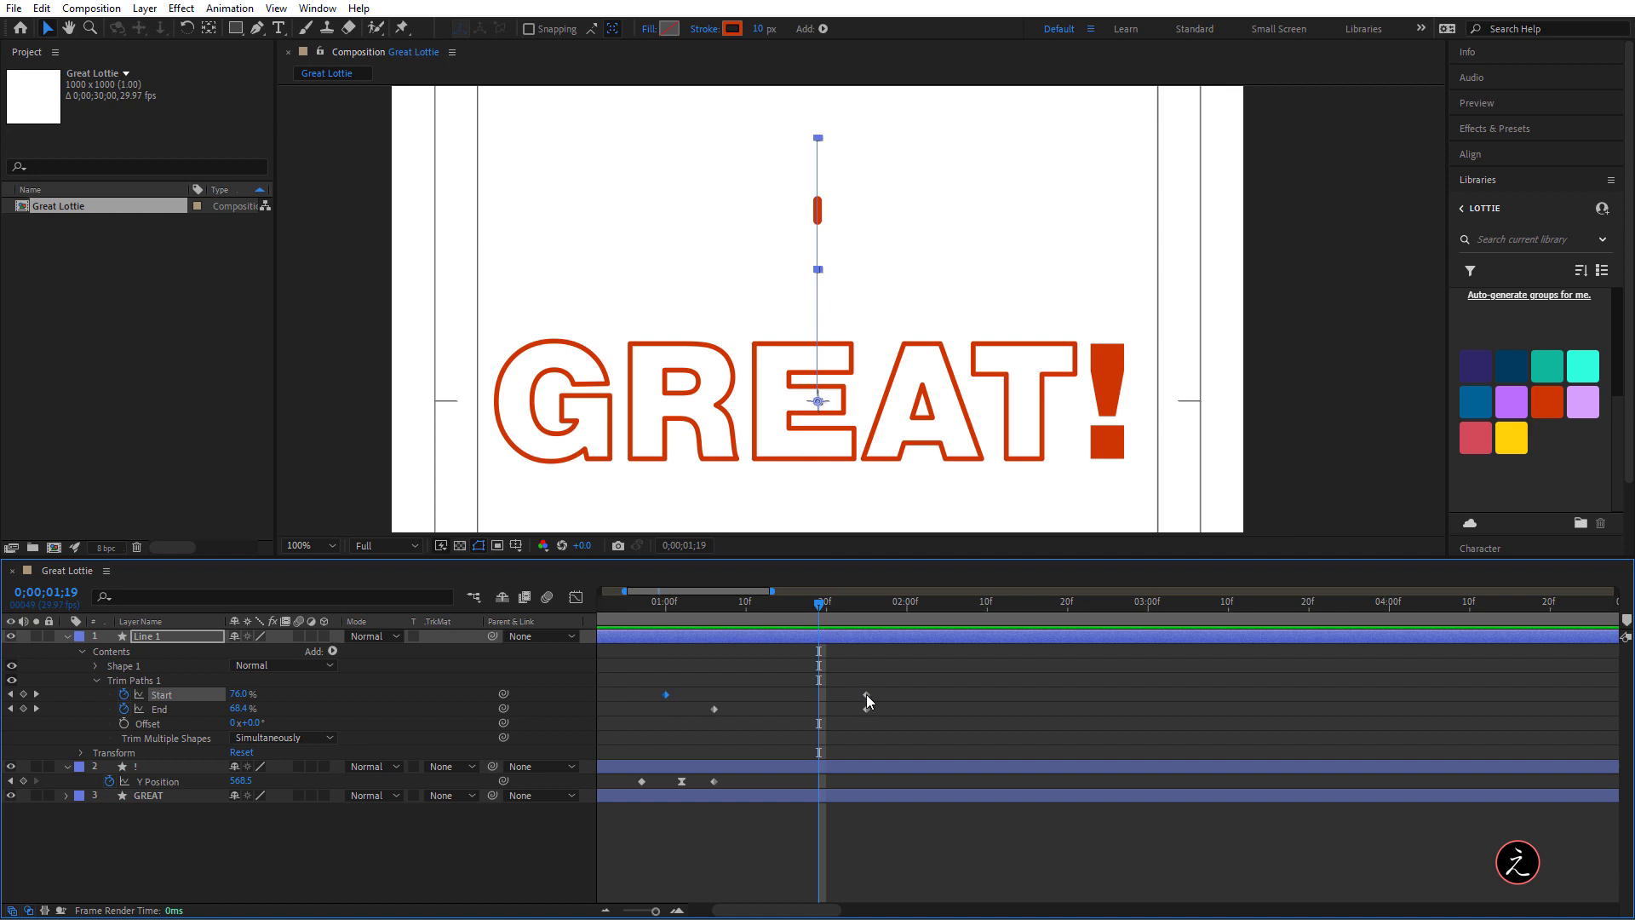
pyautogui.moveTo(866, 695); pyautogui.dragTo(820, 697)
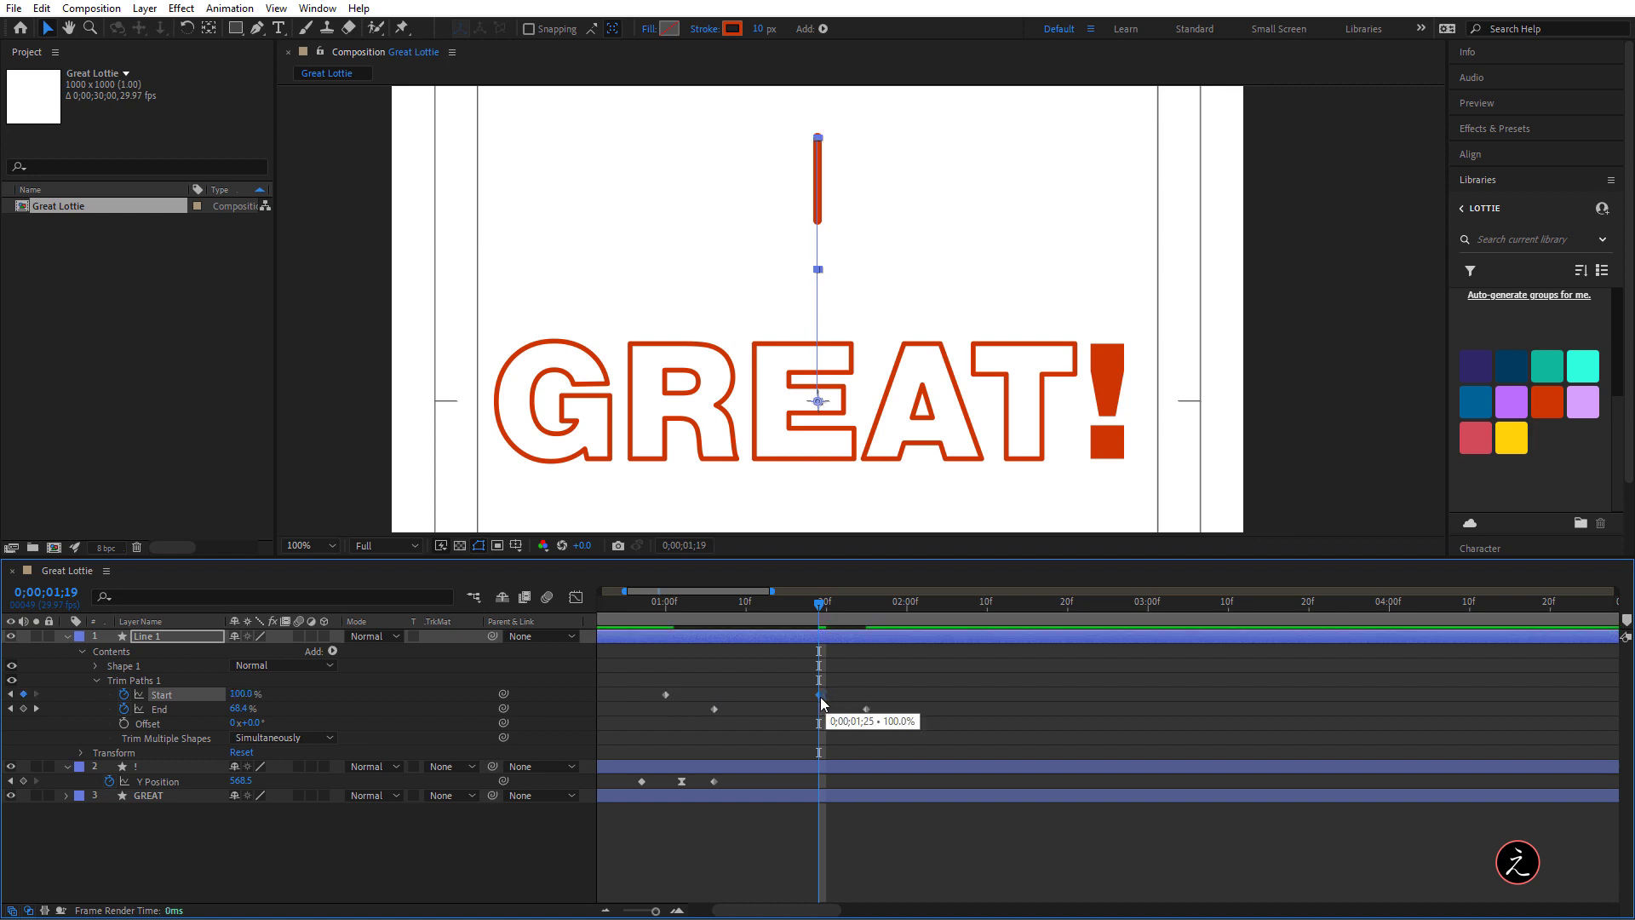
pyautogui.moveTo(819, 604); pyautogui.dragTo(664, 627)
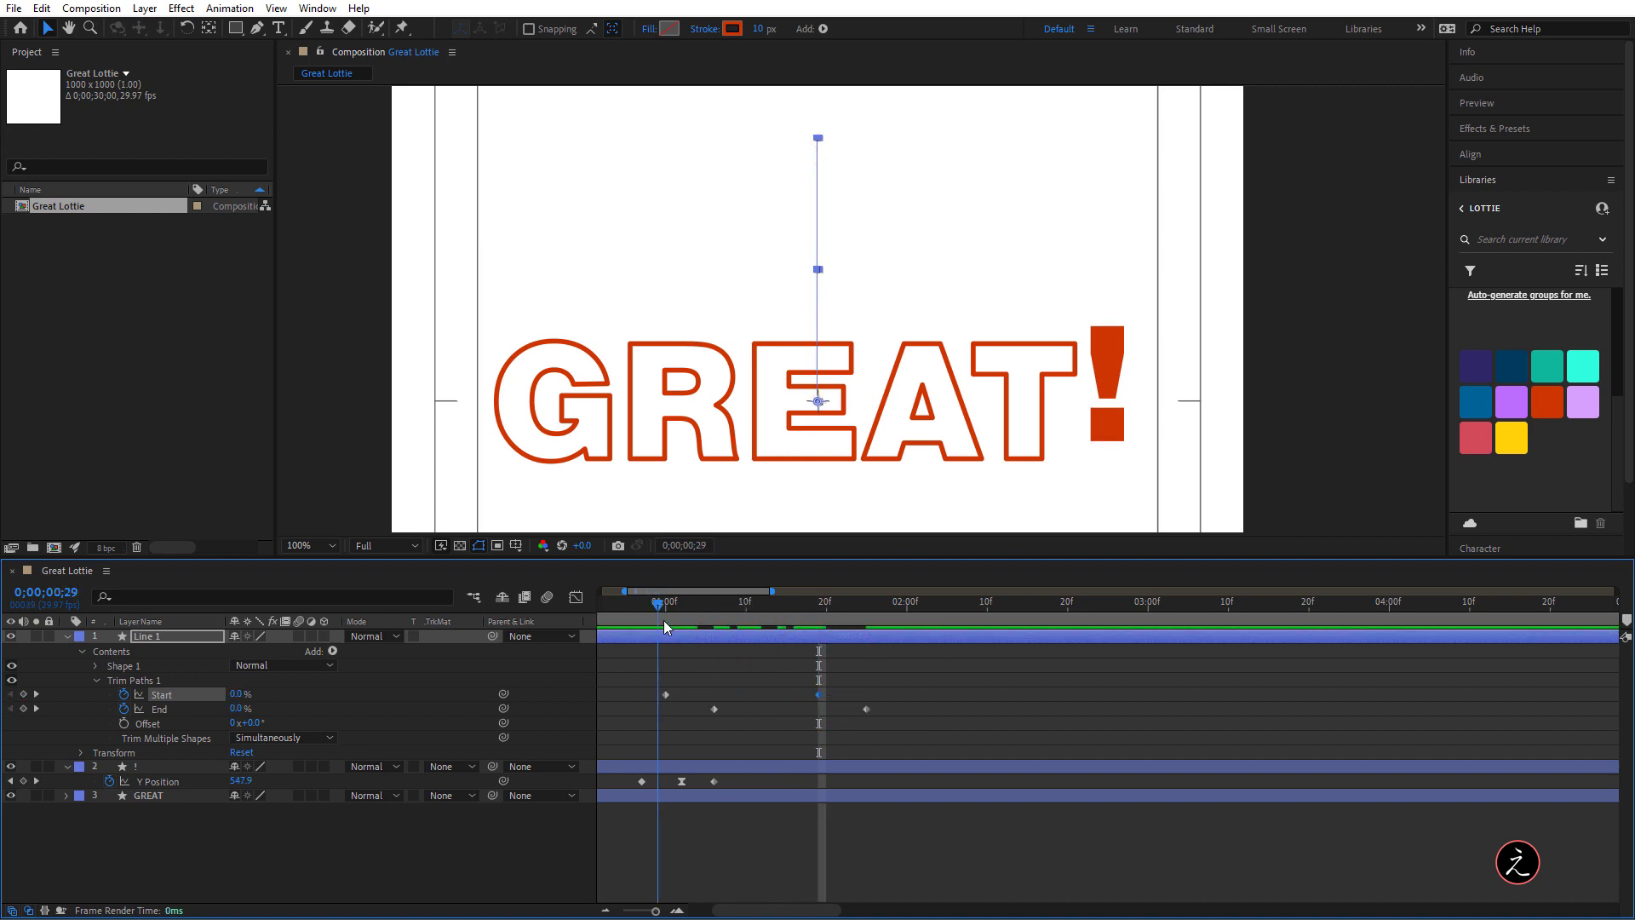
pyautogui.press('space')
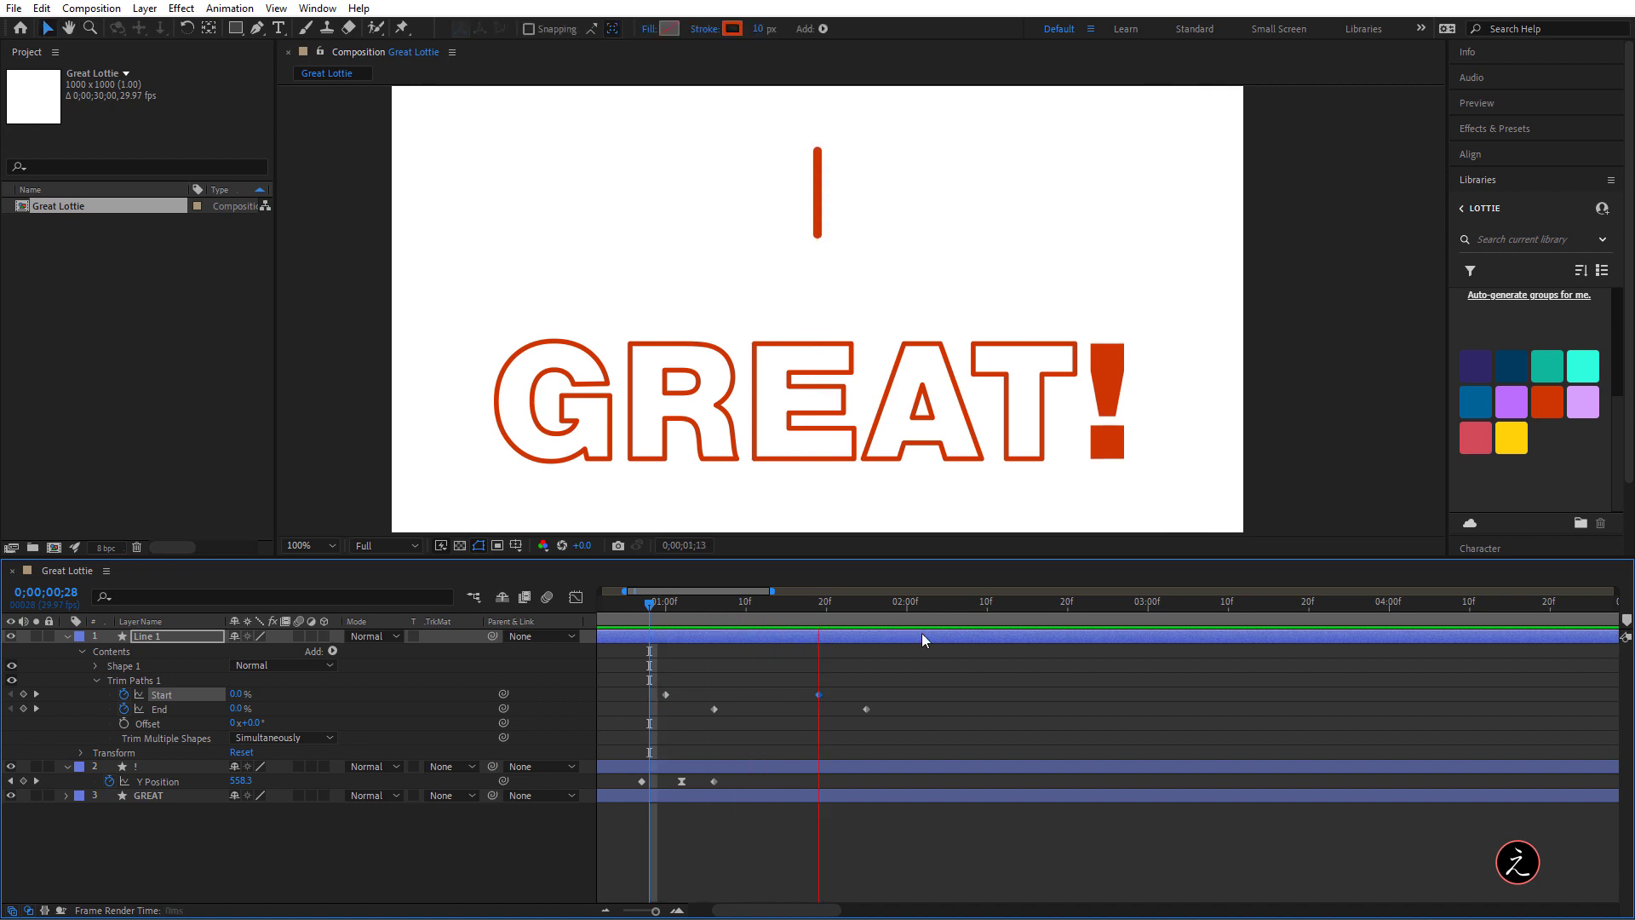
# Shift the final Start and End keyframes five frames earlier together, with End finishing at 0;00;01;20, and preview the faster line
pyautogui.moveTo(790, 673); pyautogui.dragTo(843, 716)
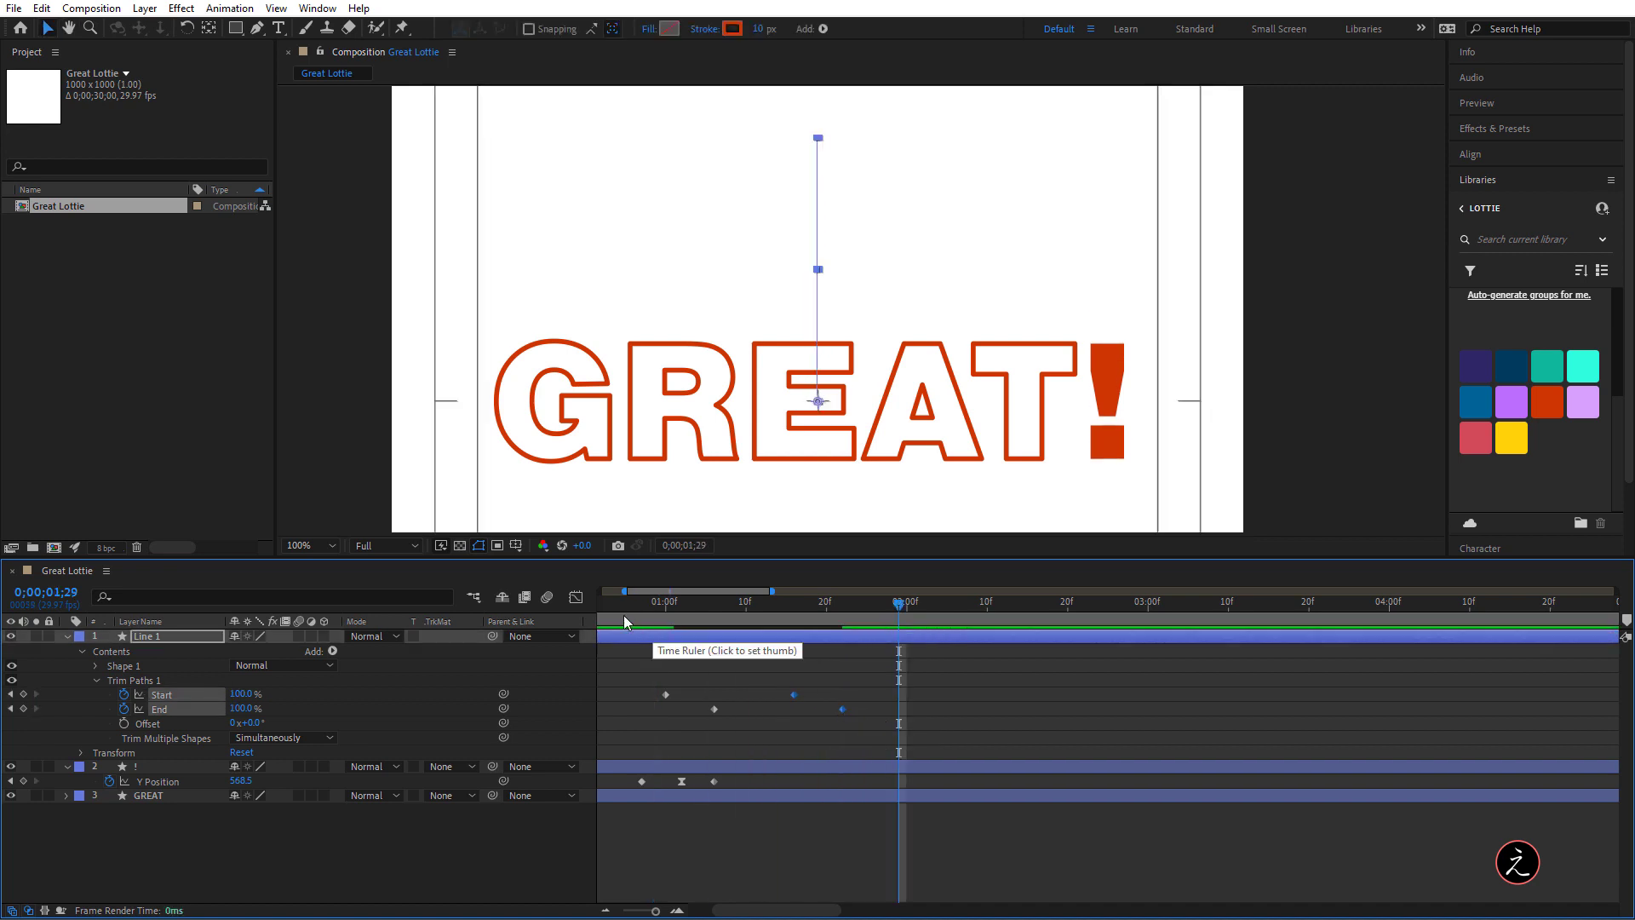
pyautogui.press('Home')
pyautogui.press('space')
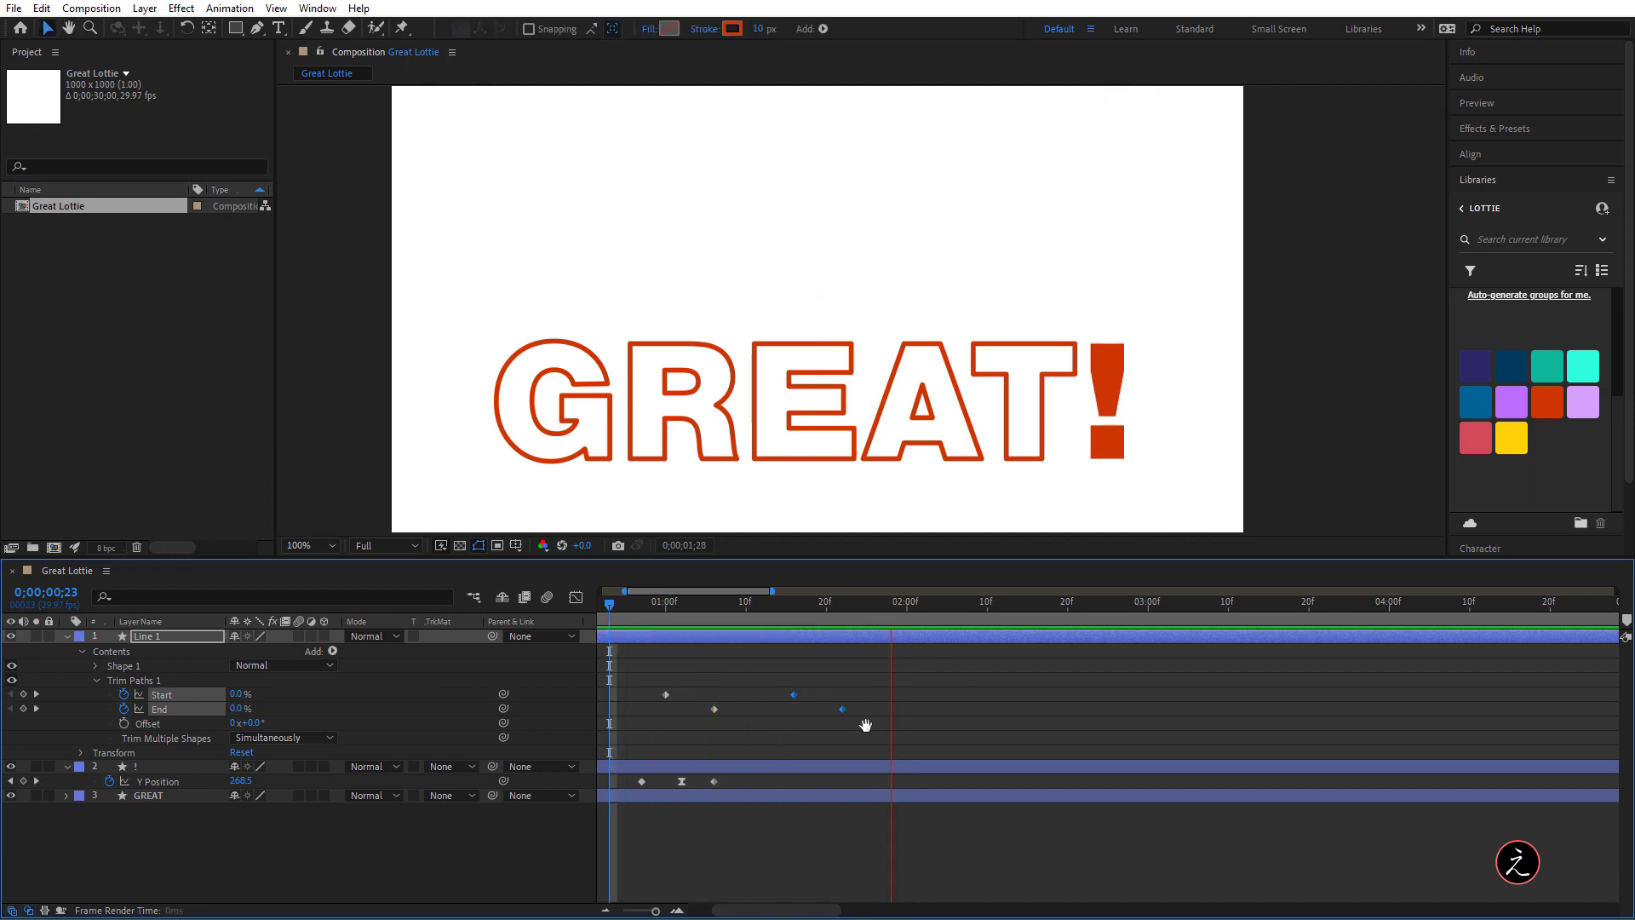
pyautogui.moveTo(843, 710); pyautogui.dragTo(827, 714)
pyautogui.press('Home')
pyautogui.press('space')
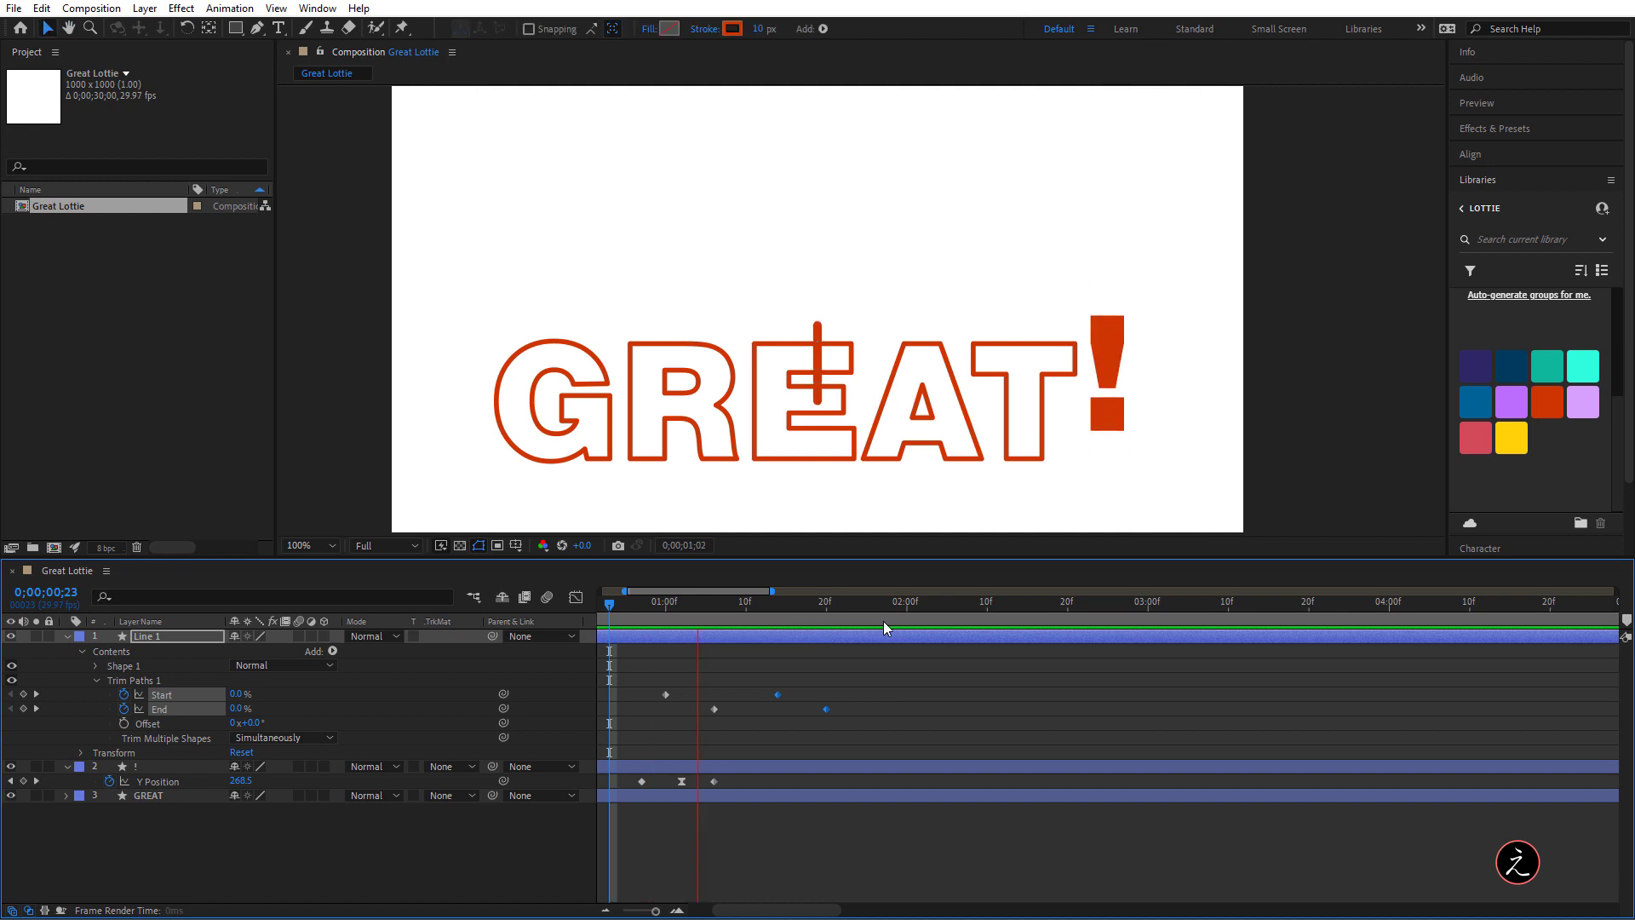
# Apply Easy Ease to both Trim Paths Start keyframes of Line 1 in the speed graph
pyautogui.press('space')
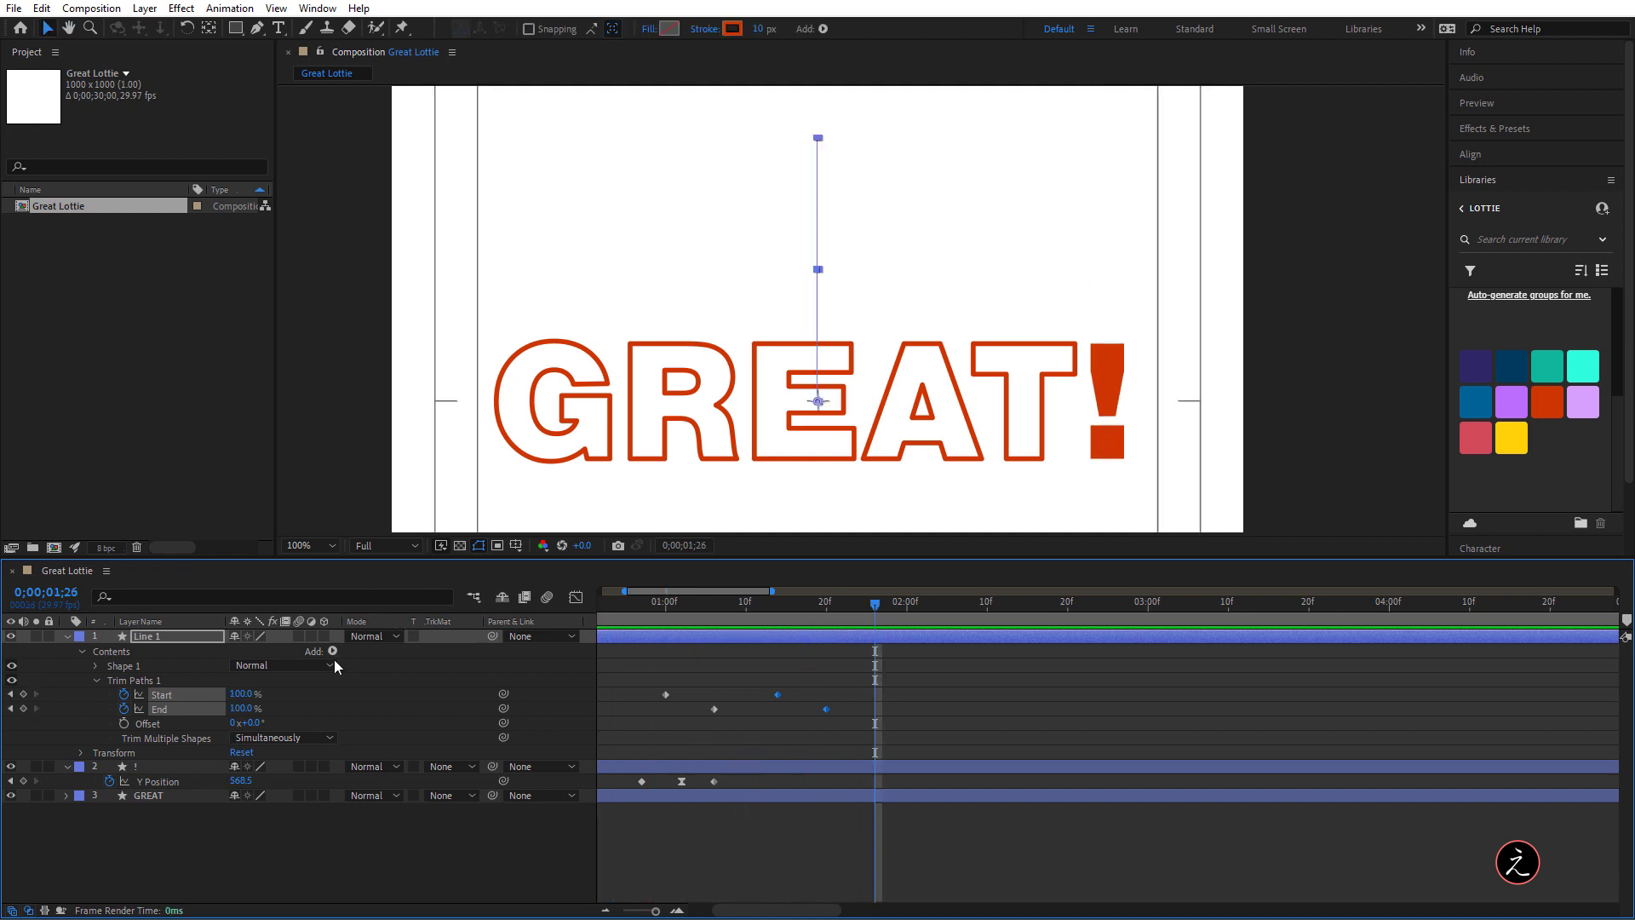
pyautogui.click(247, 693)
pyautogui.press('Return')
pyautogui.hotkey('alt', '/')
pyautogui.click(848, 697)
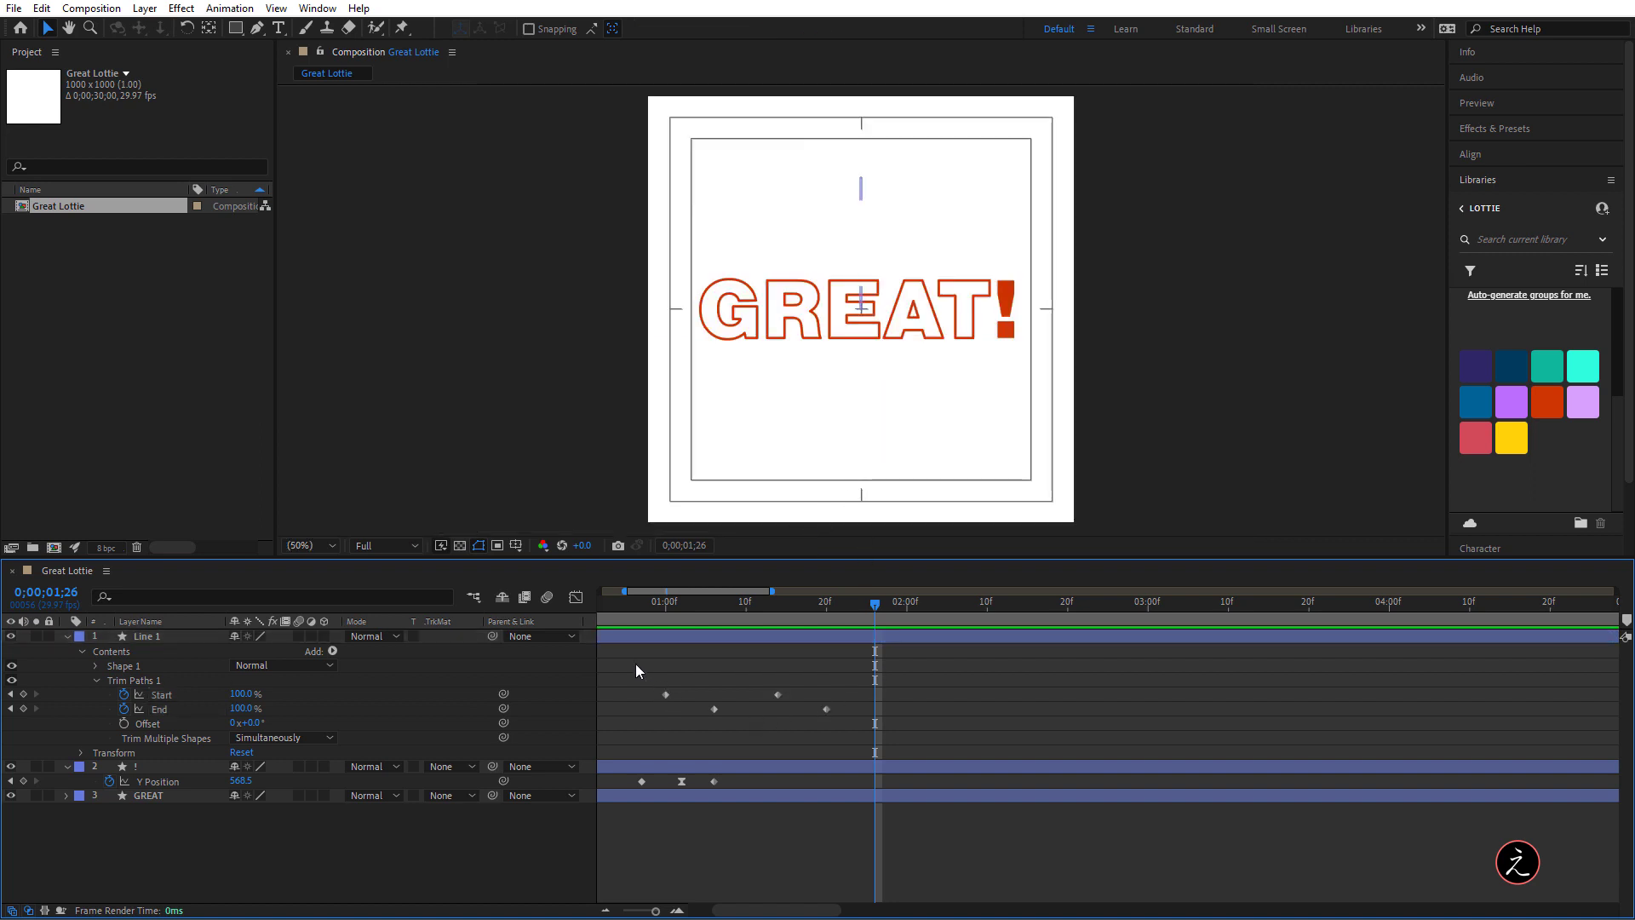
pyautogui.moveTo(637, 663); pyautogui.dragTo(834, 699)
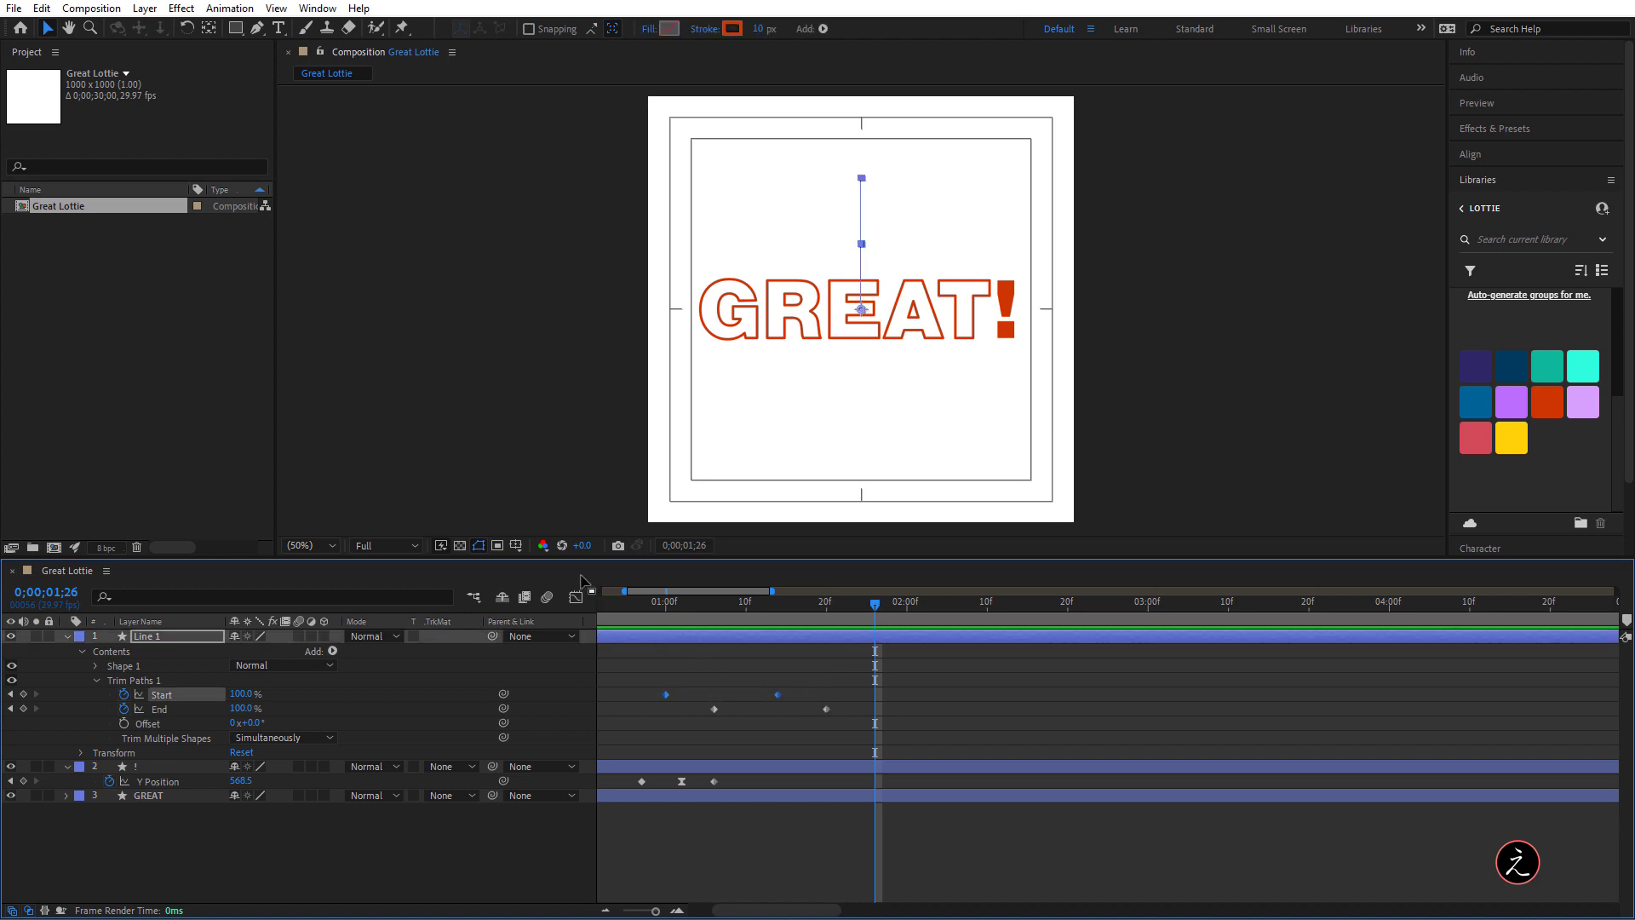
pyautogui.click(576, 597)
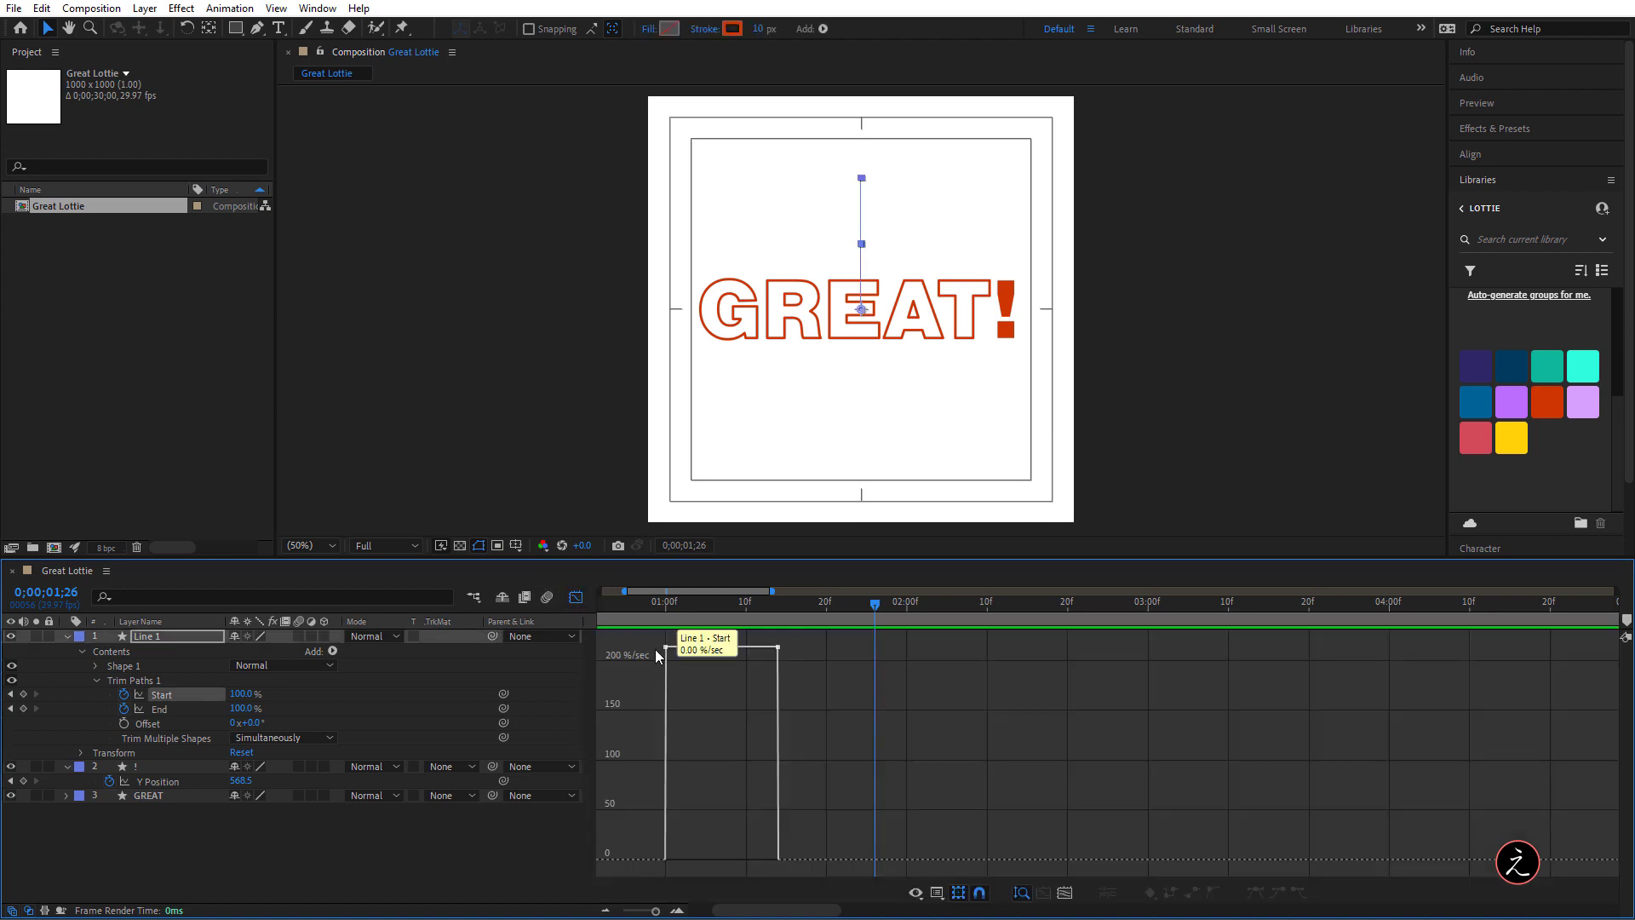
pyautogui.moveTo(661, 643); pyautogui.dragTo(808, 670)
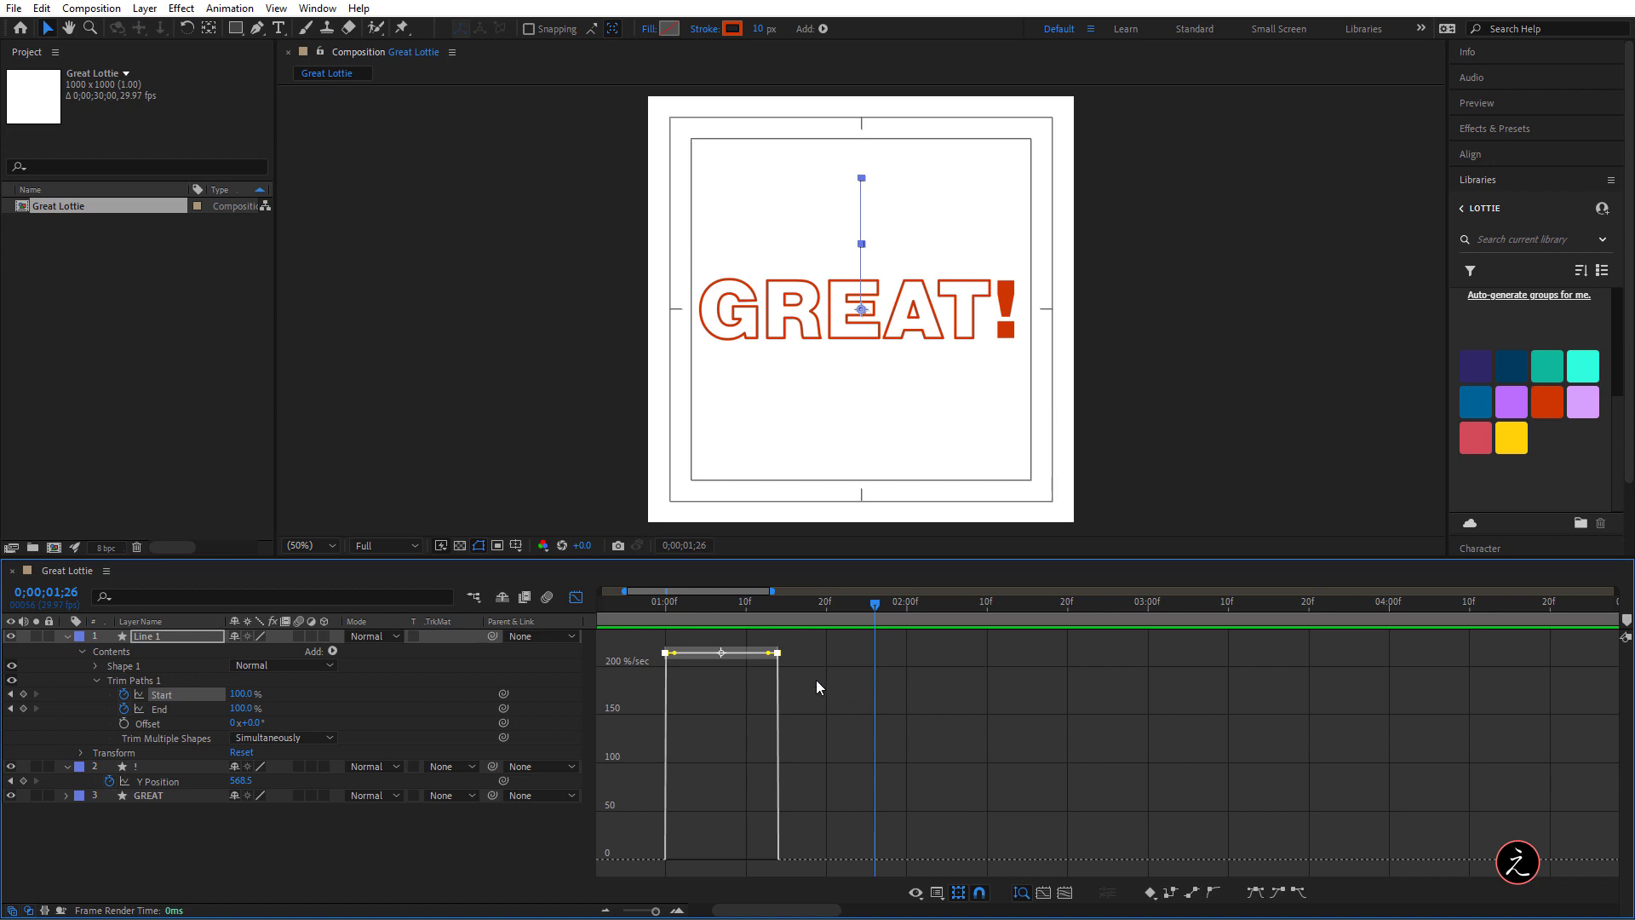
pyautogui.click(1254, 894)
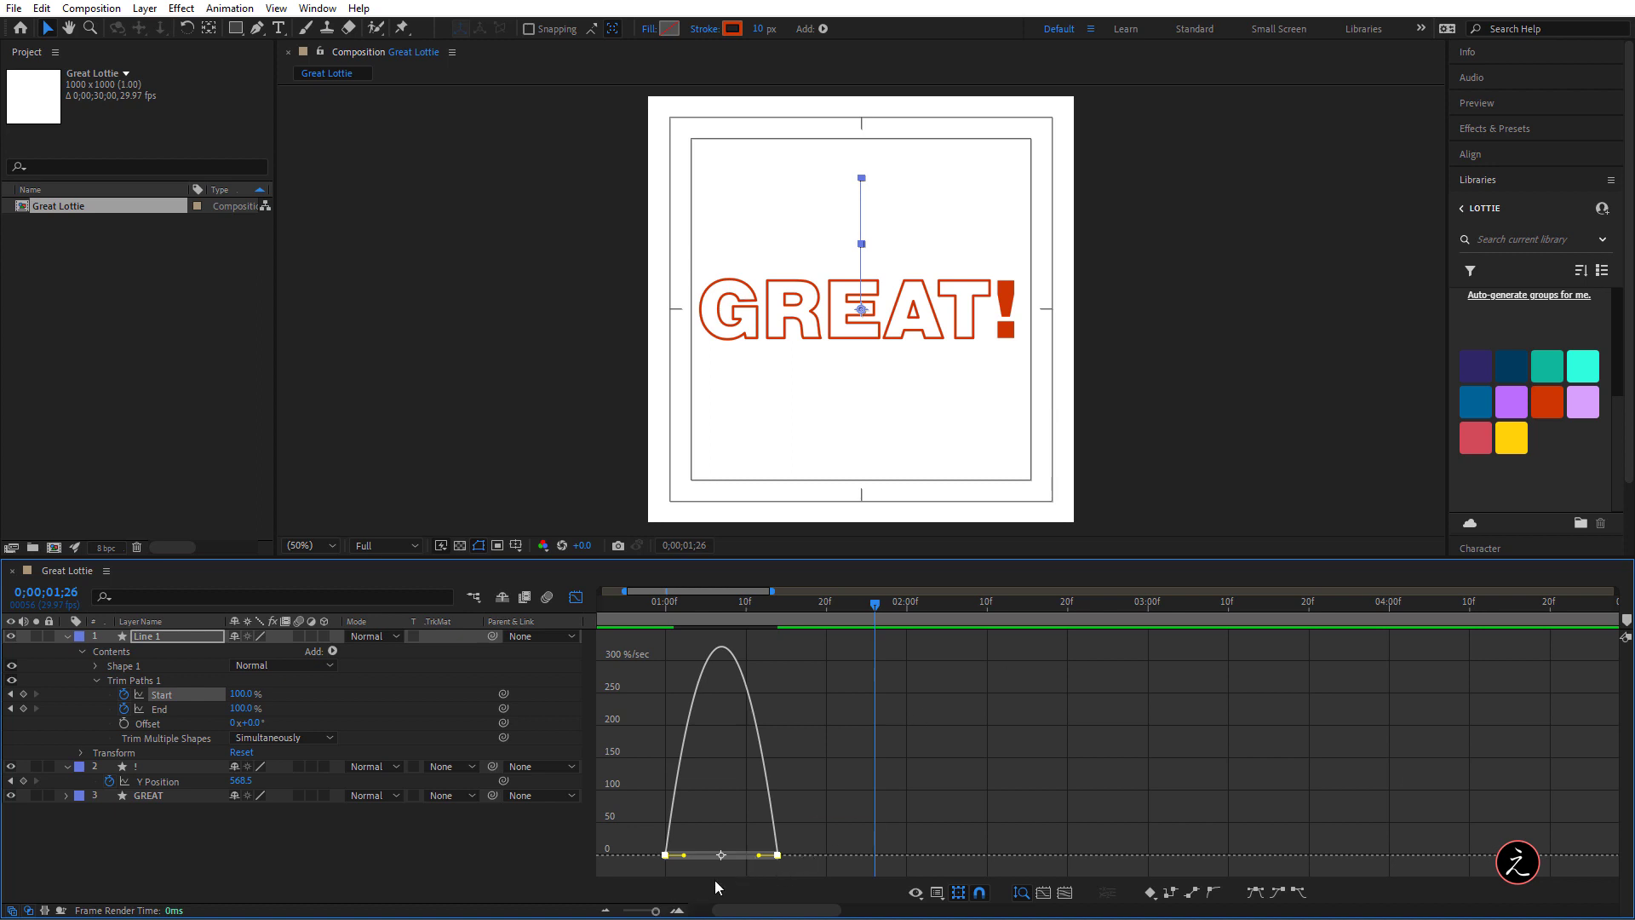
# Steepen the Start speed curve by raising the keyframes' influence to about 69%, and preview the line
pyautogui.moveTo(753, 862); pyautogui.dragTo(706, 857)
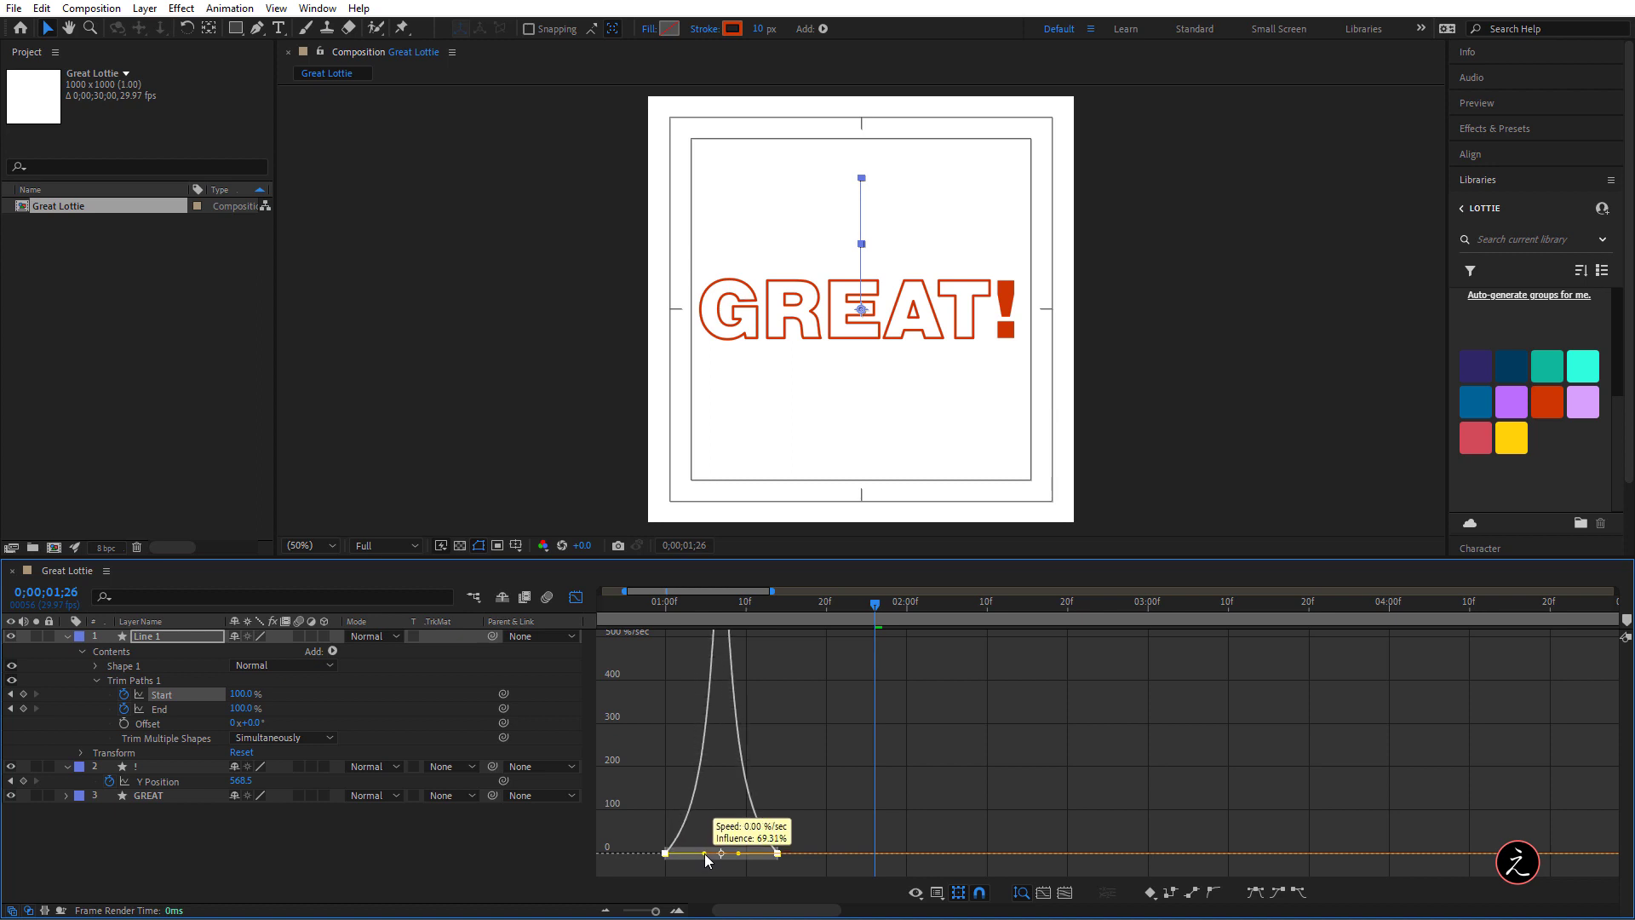
pyautogui.click(576, 597)
pyautogui.click(635, 607)
pyautogui.press('space')
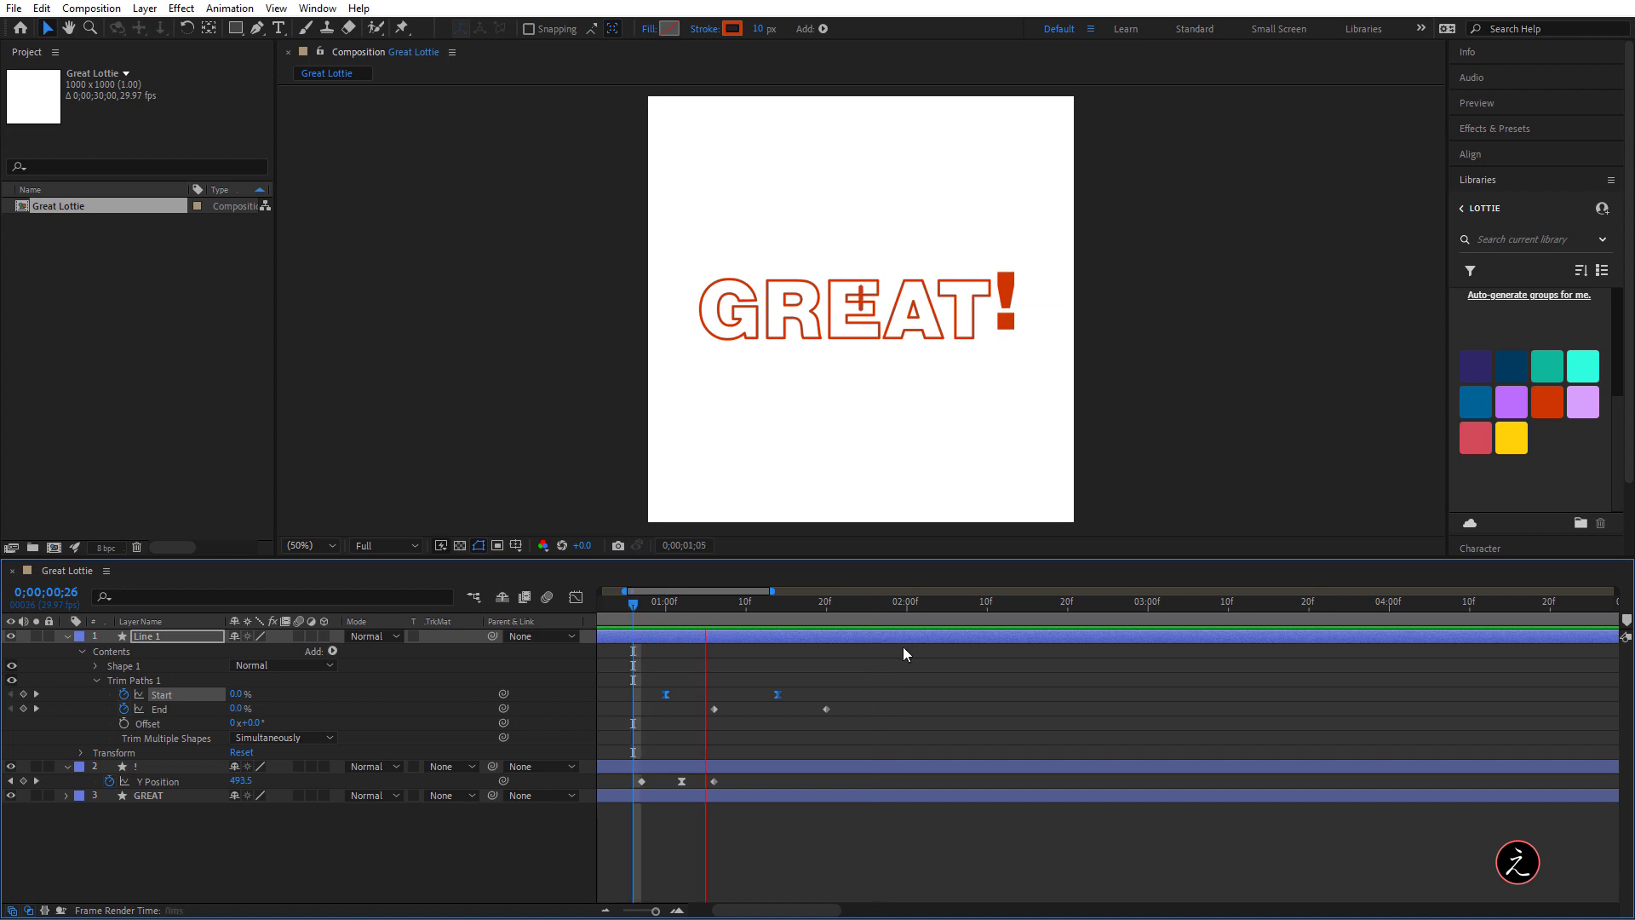
pyautogui.press('space')
pyautogui.click(611, 614)
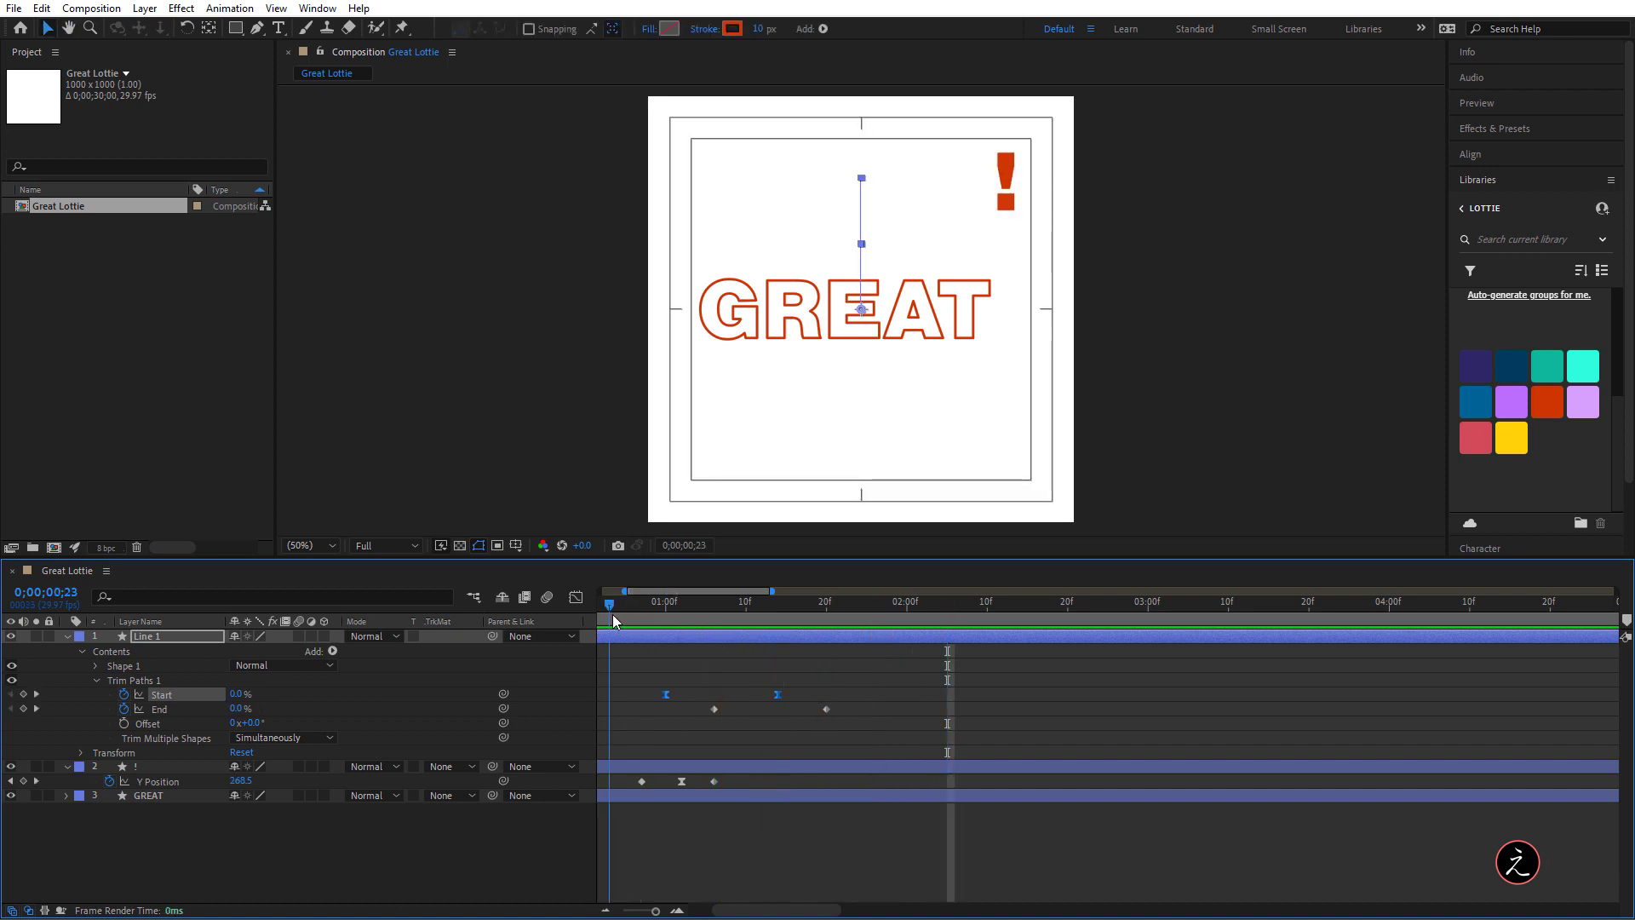
# Apply Easy Ease to both Trim Paths End keyframes and lengthen their influence handles towards the middle for a steep central speed peak
pyautogui.moveTo(692, 716); pyautogui.dragTo(852, 730)
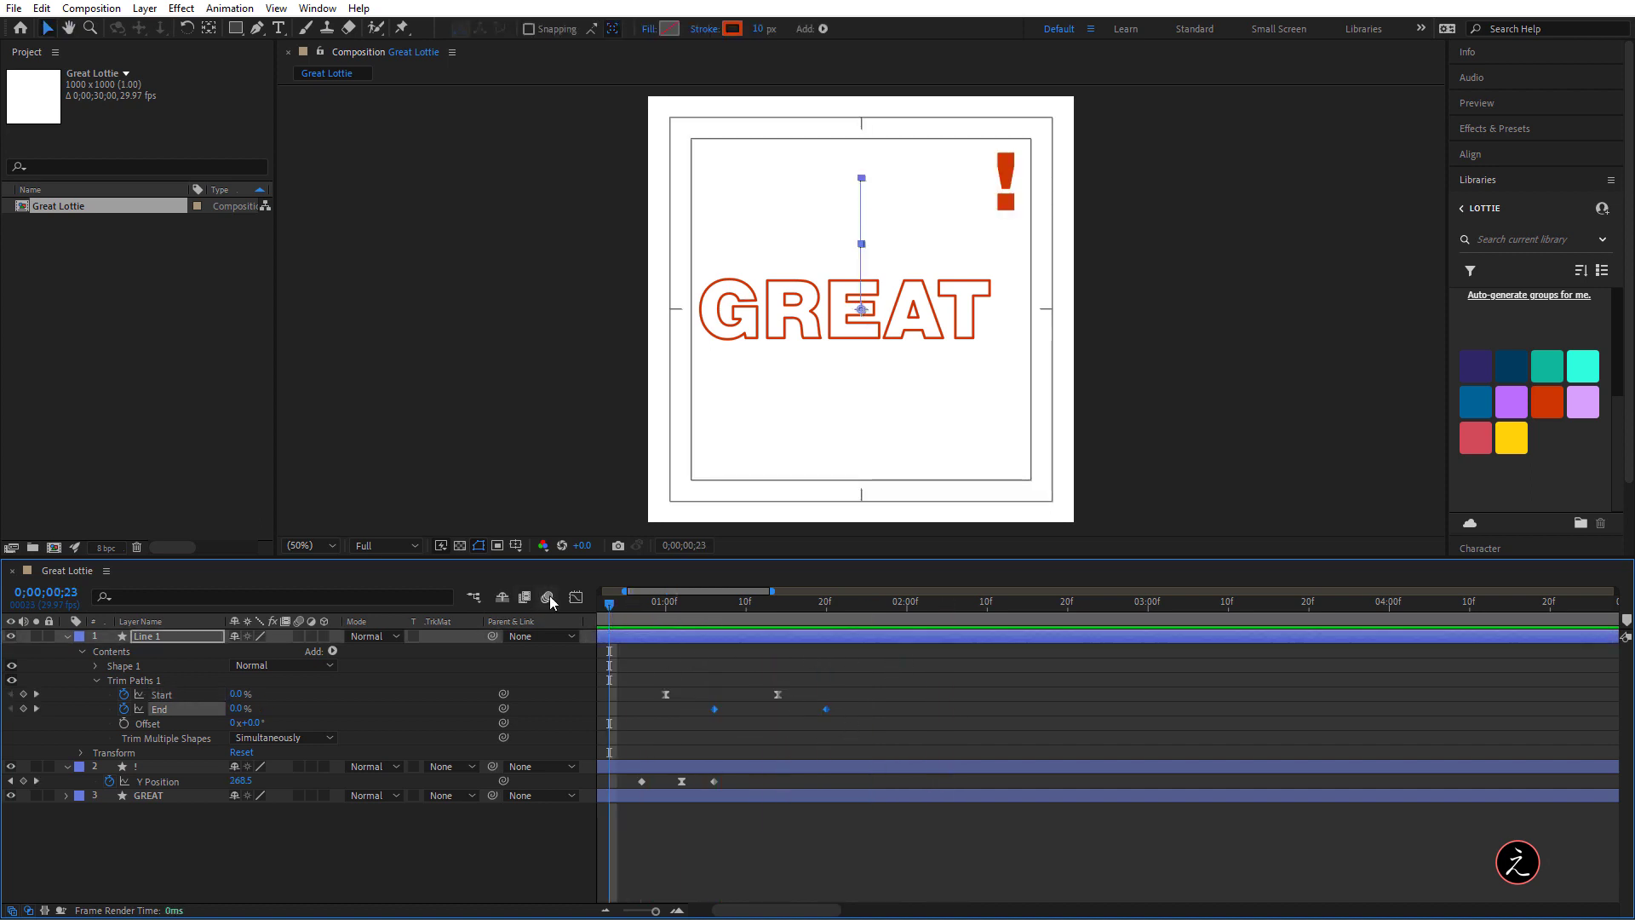
pyautogui.click(575, 597)
pyautogui.moveTo(686, 638); pyautogui.dragTo(909, 692)
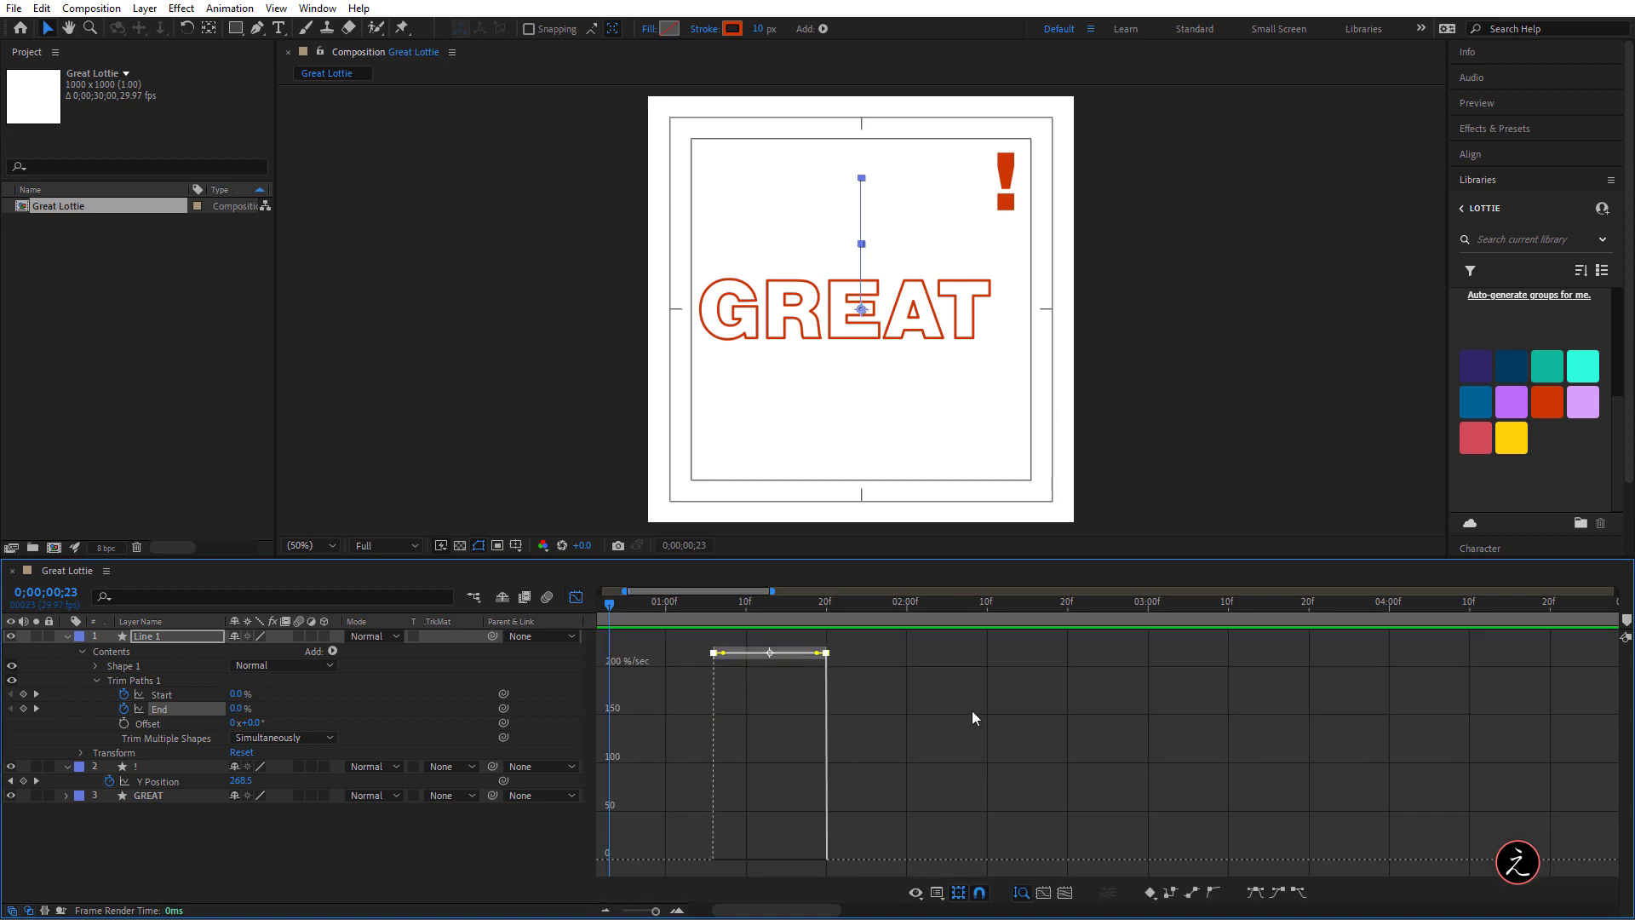
pyautogui.click(1255, 896)
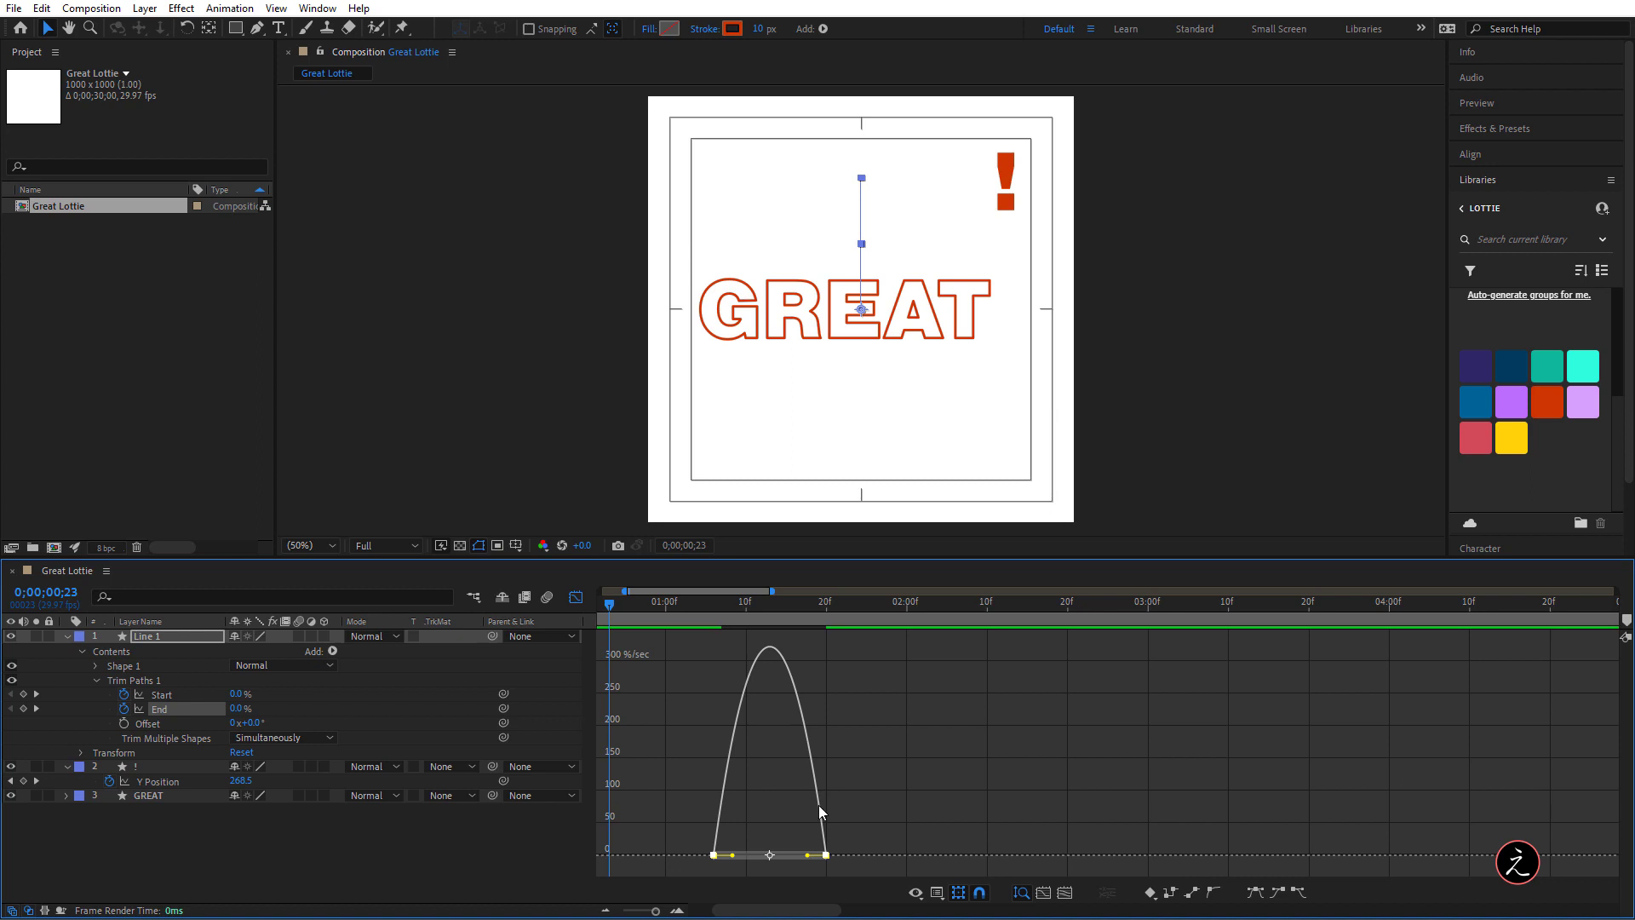
pyautogui.moveTo(809, 858); pyautogui.dragTo(754, 860)
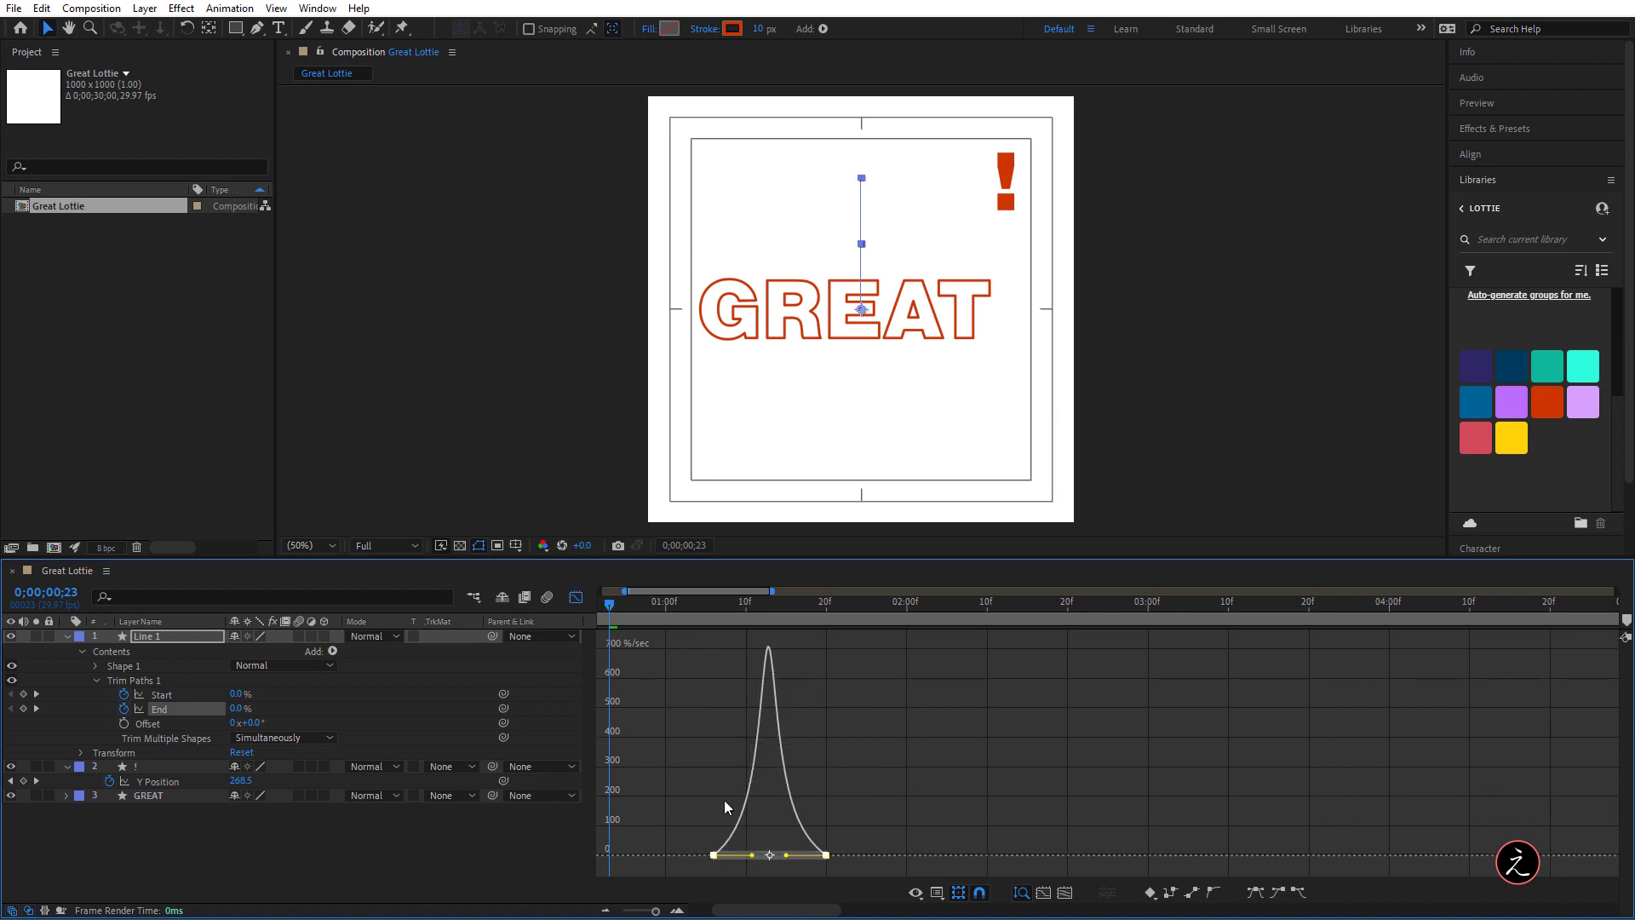
pyautogui.click(575, 597)
# Preview the animation from several points before the line appears to examine its eased motion against the exclamation mark's bounce
pyautogui.moveTo(610, 606); pyautogui.dragTo(570, 594)
pyautogui.click(643, 610)
pyautogui.press('space')
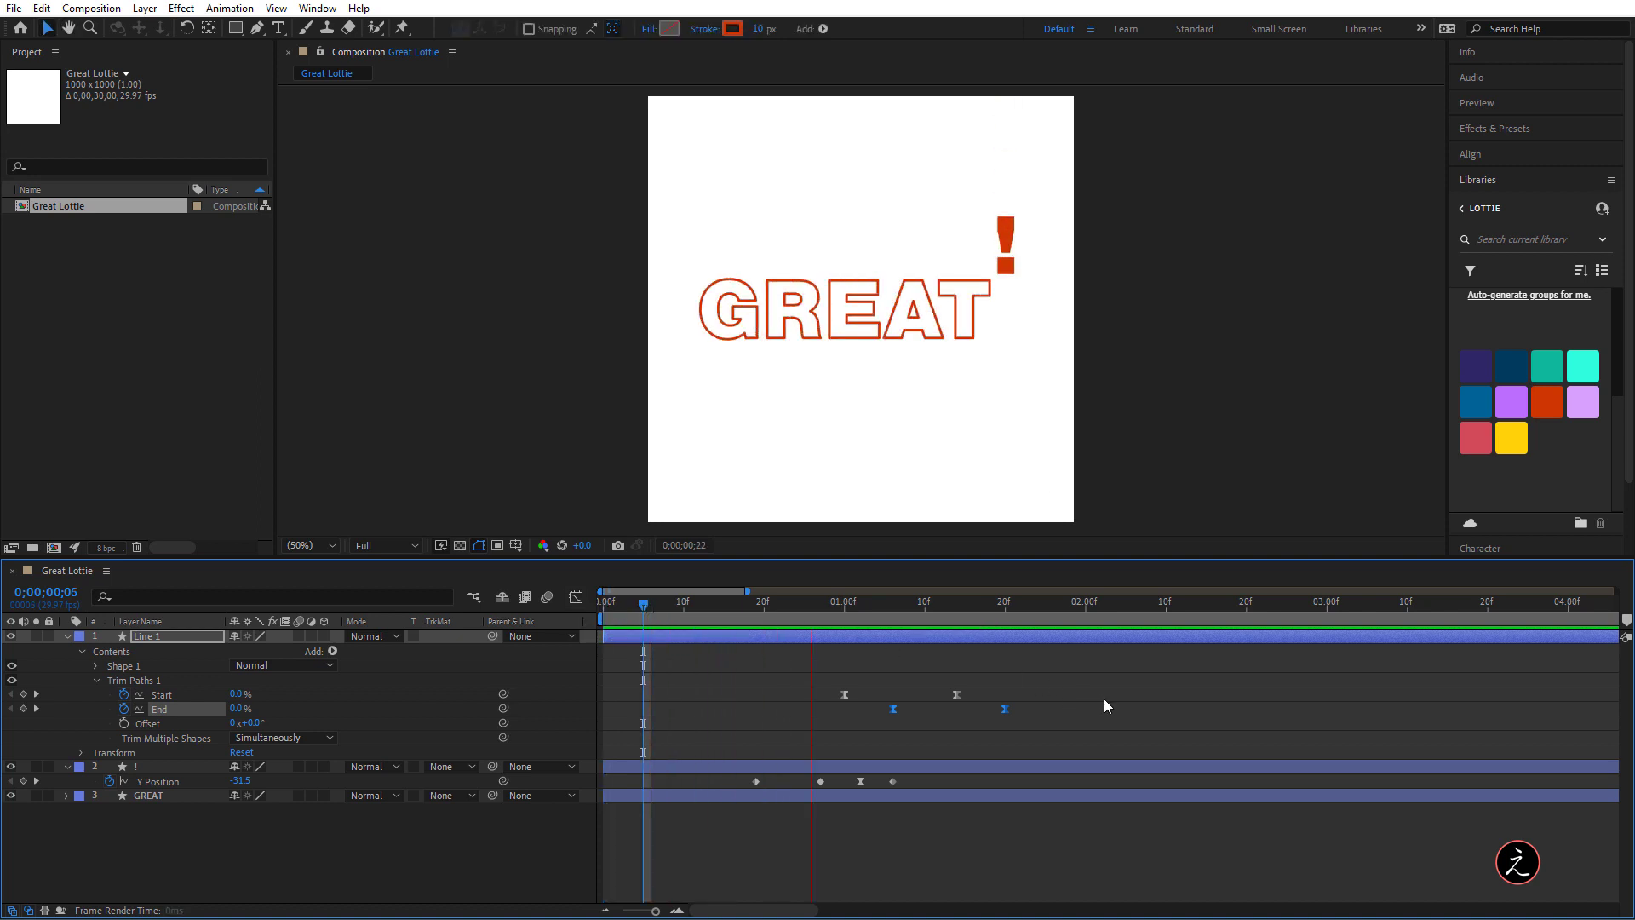
pyautogui.press('space')
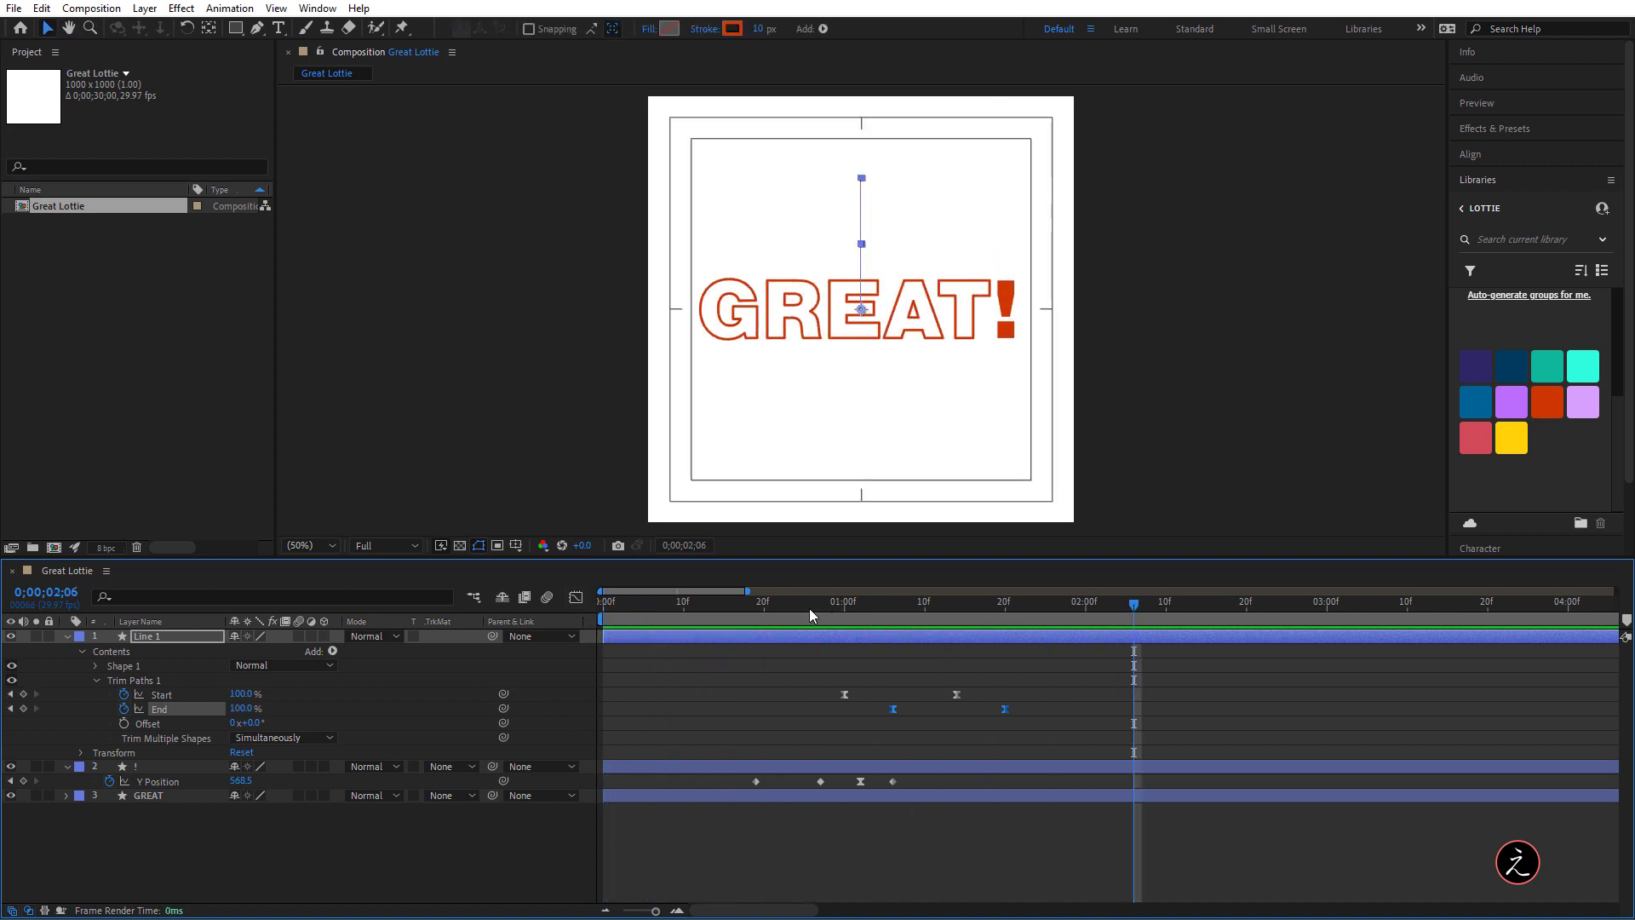
pyautogui.click(718, 602)
pyautogui.press('space')
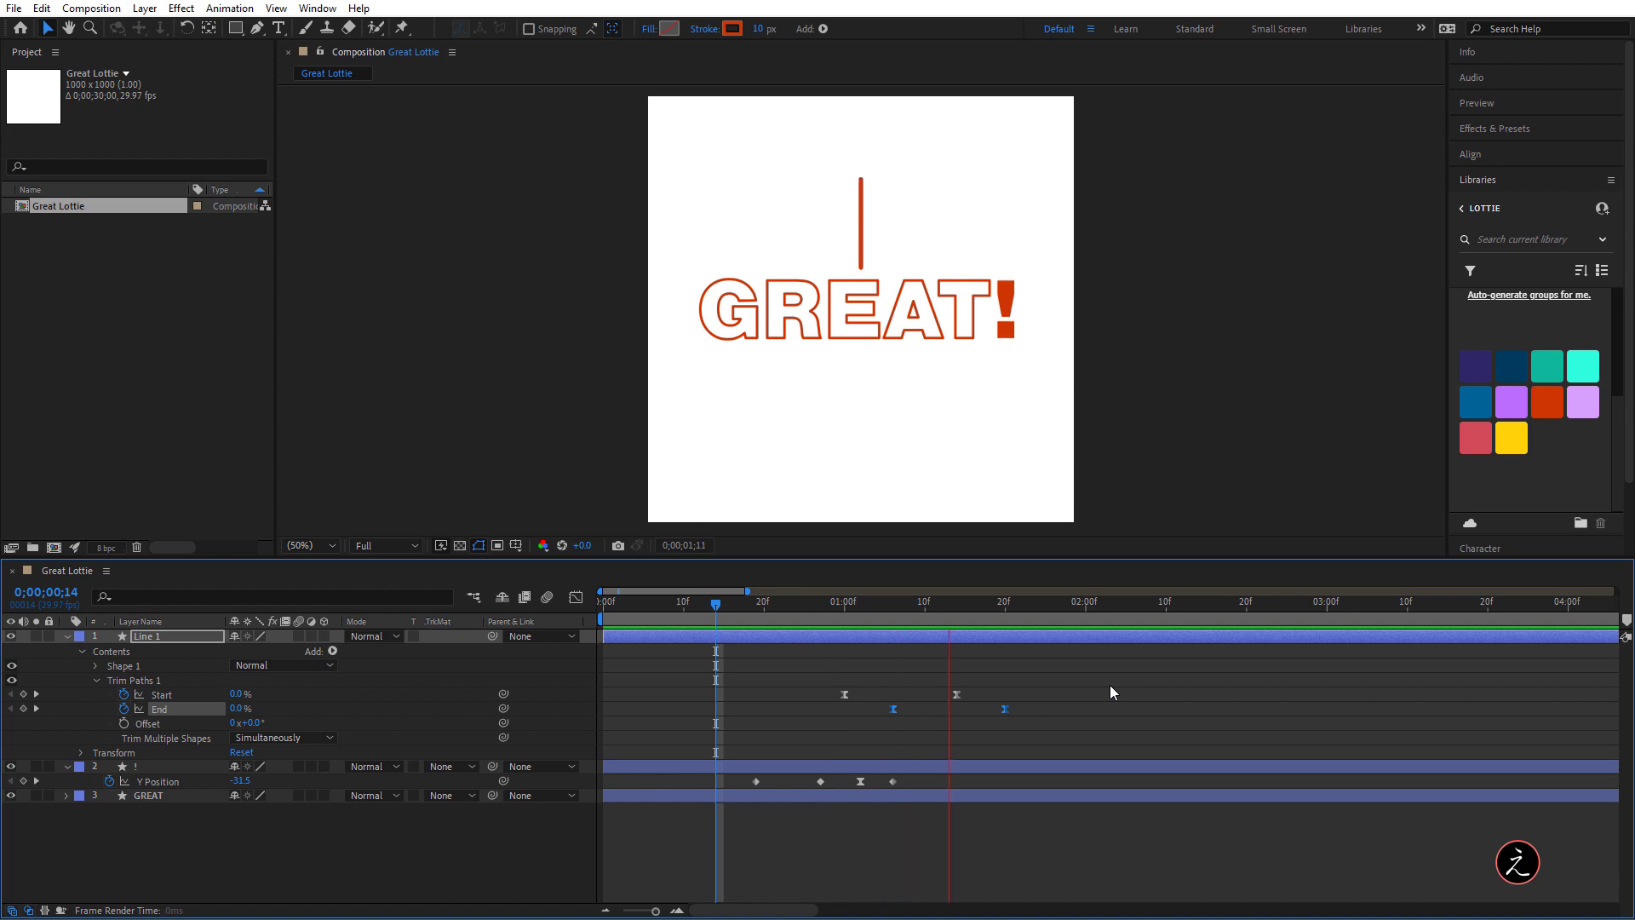
pyautogui.press('space')
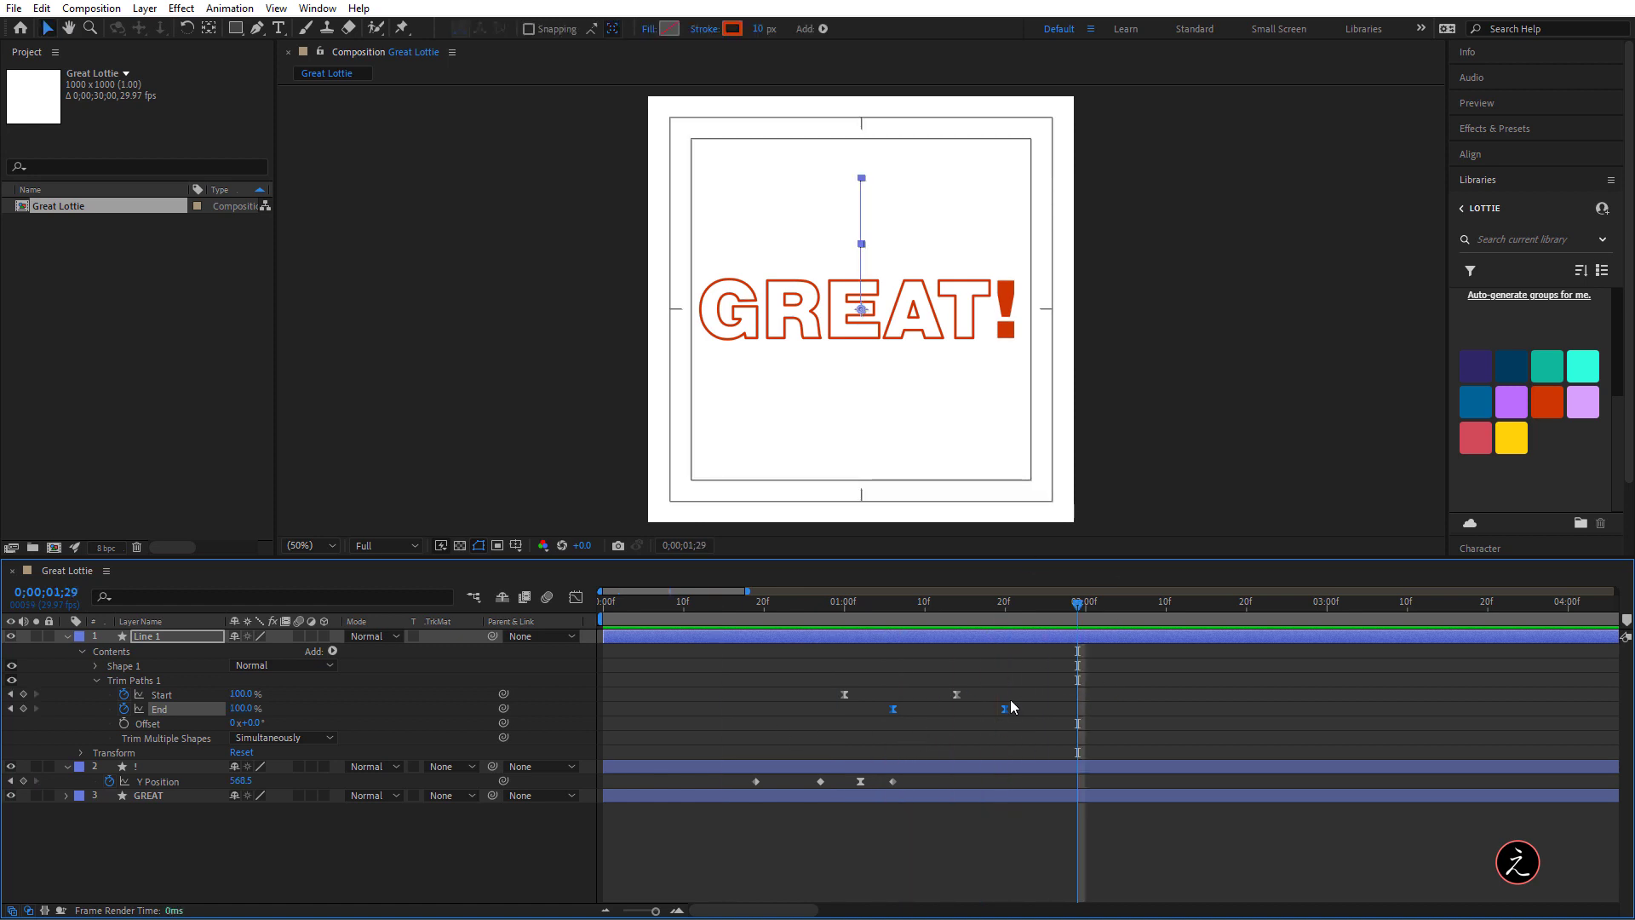
pyautogui.moveTo(1082, 603); pyautogui.dragTo(757, 605)
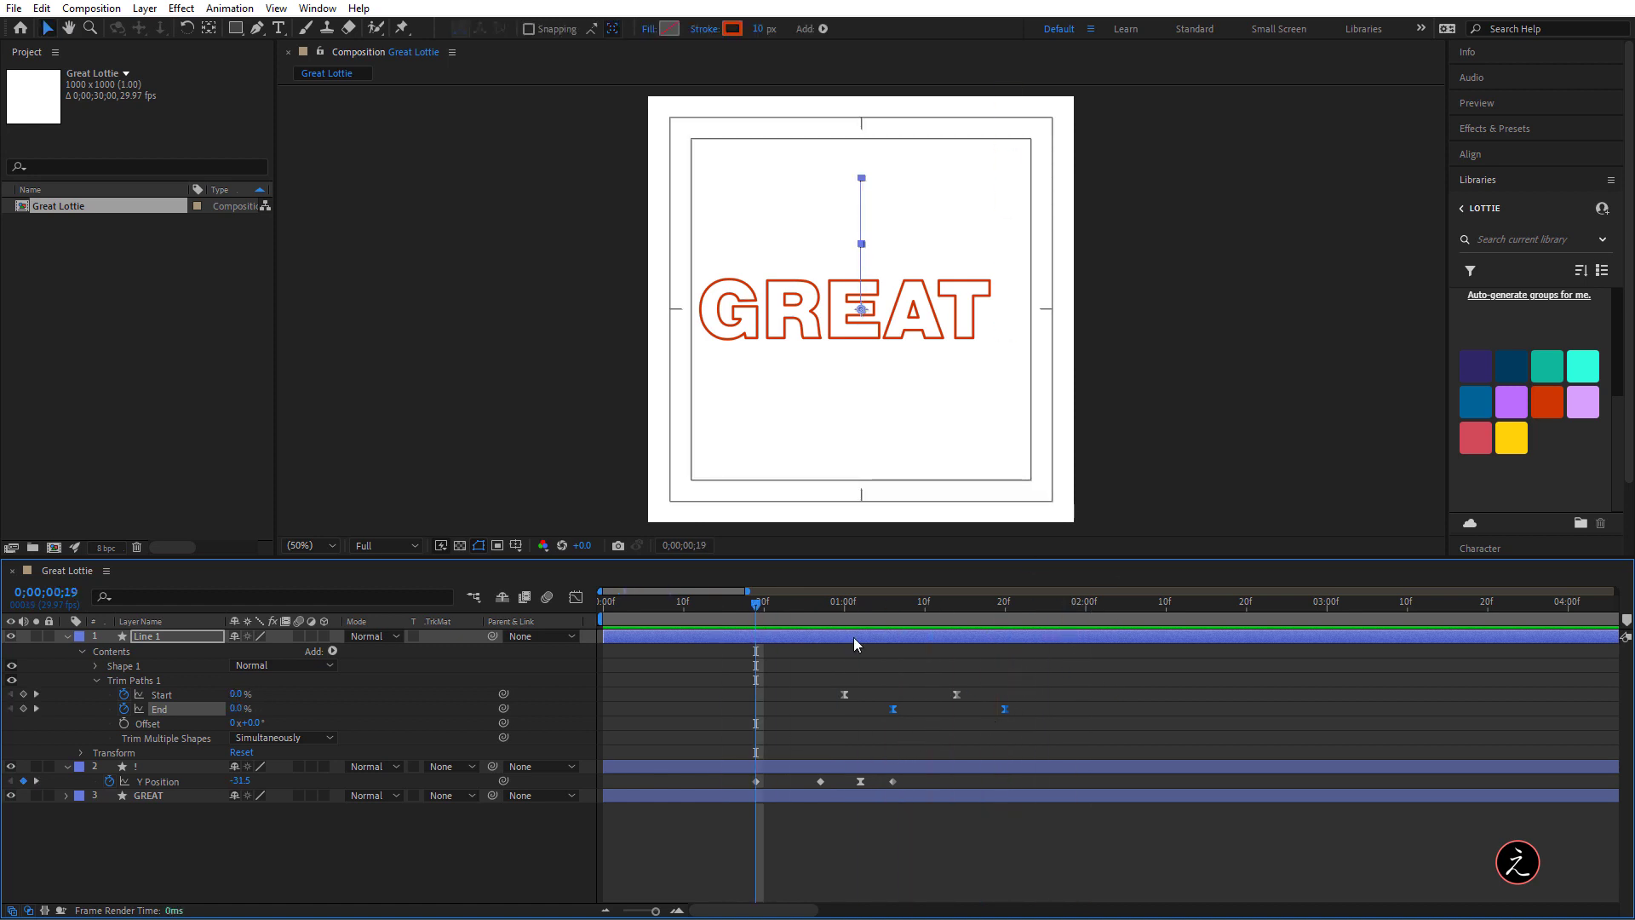
pyautogui.press('space')
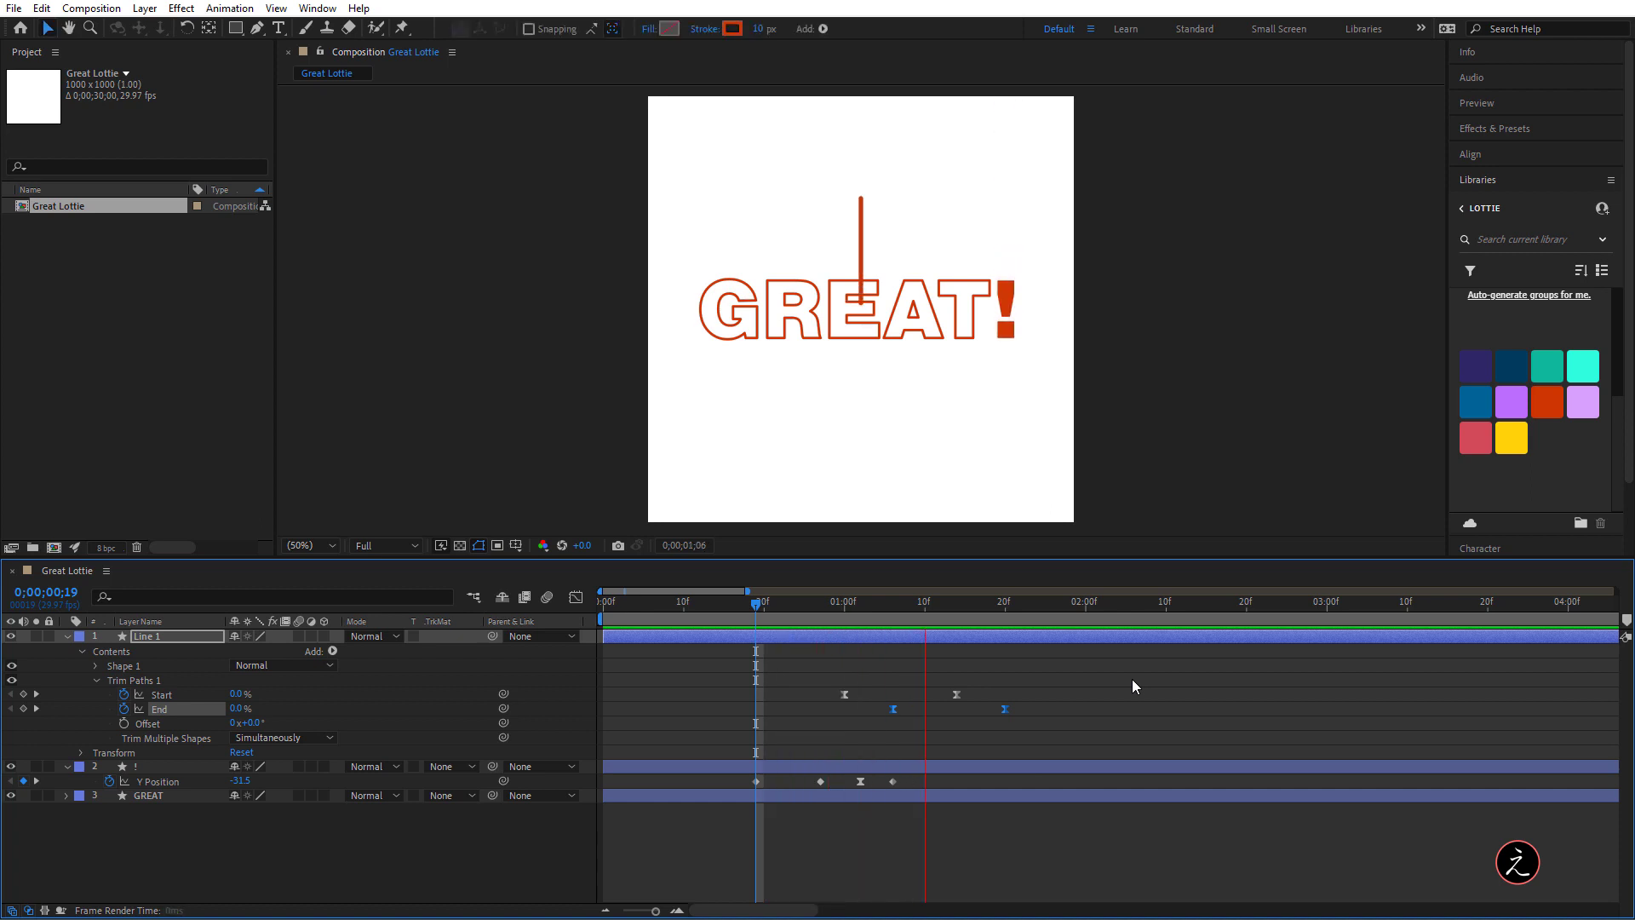
pyautogui.press('space')
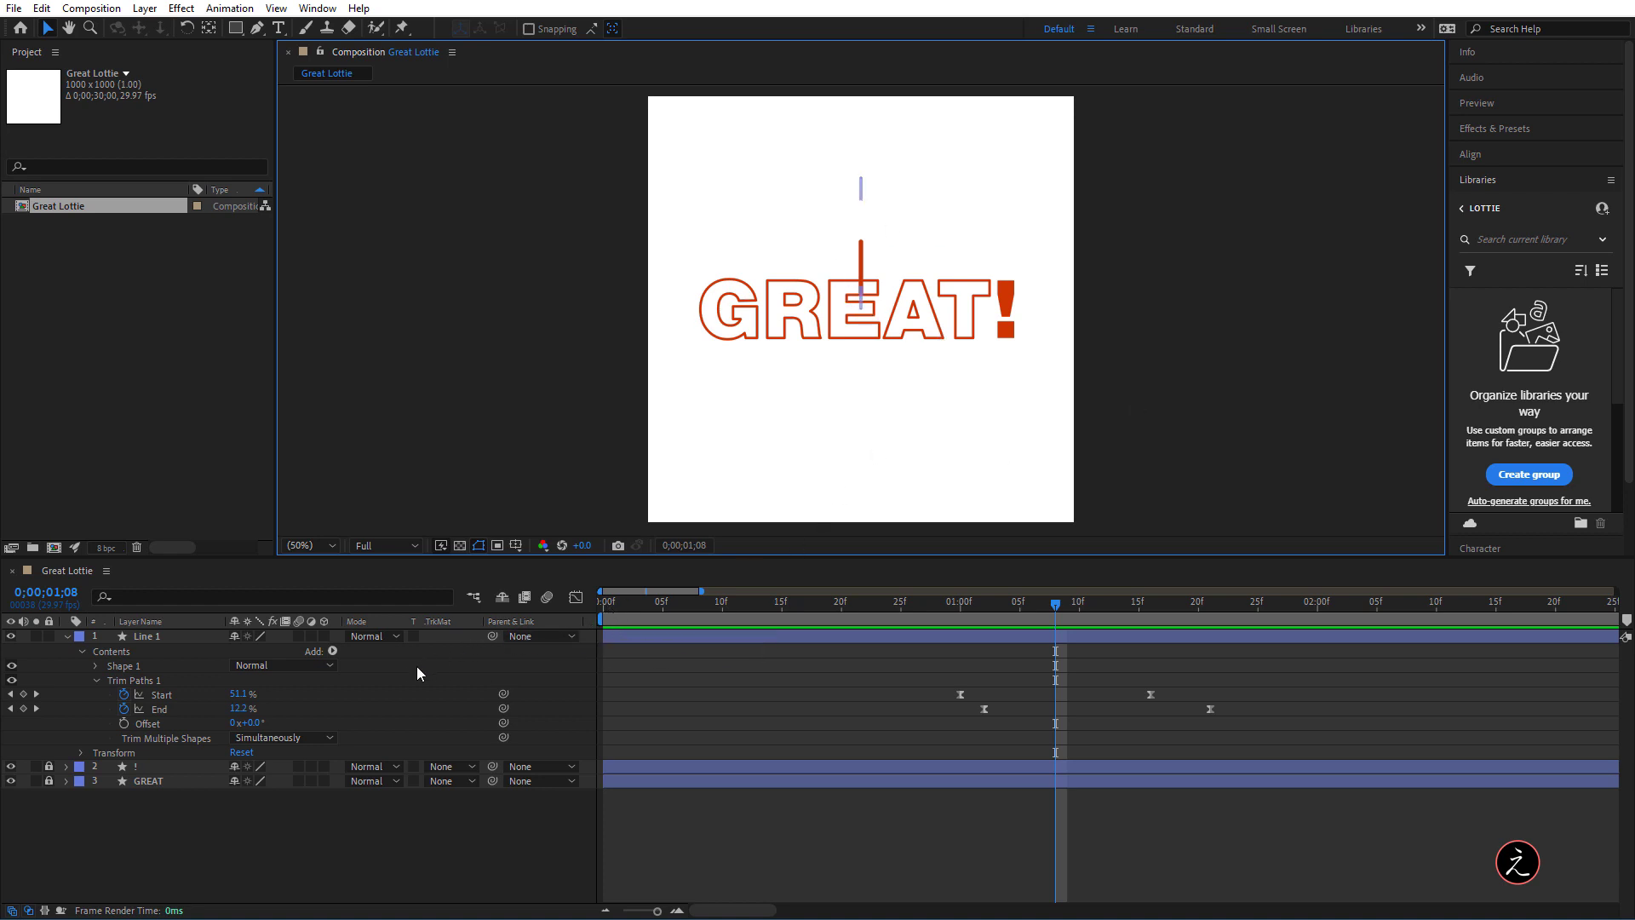
# Look up Repeater among Line 1's shape additions without adding it, and switch to the browser's LottieFiles supported-features page
pyautogui.click(333, 652)
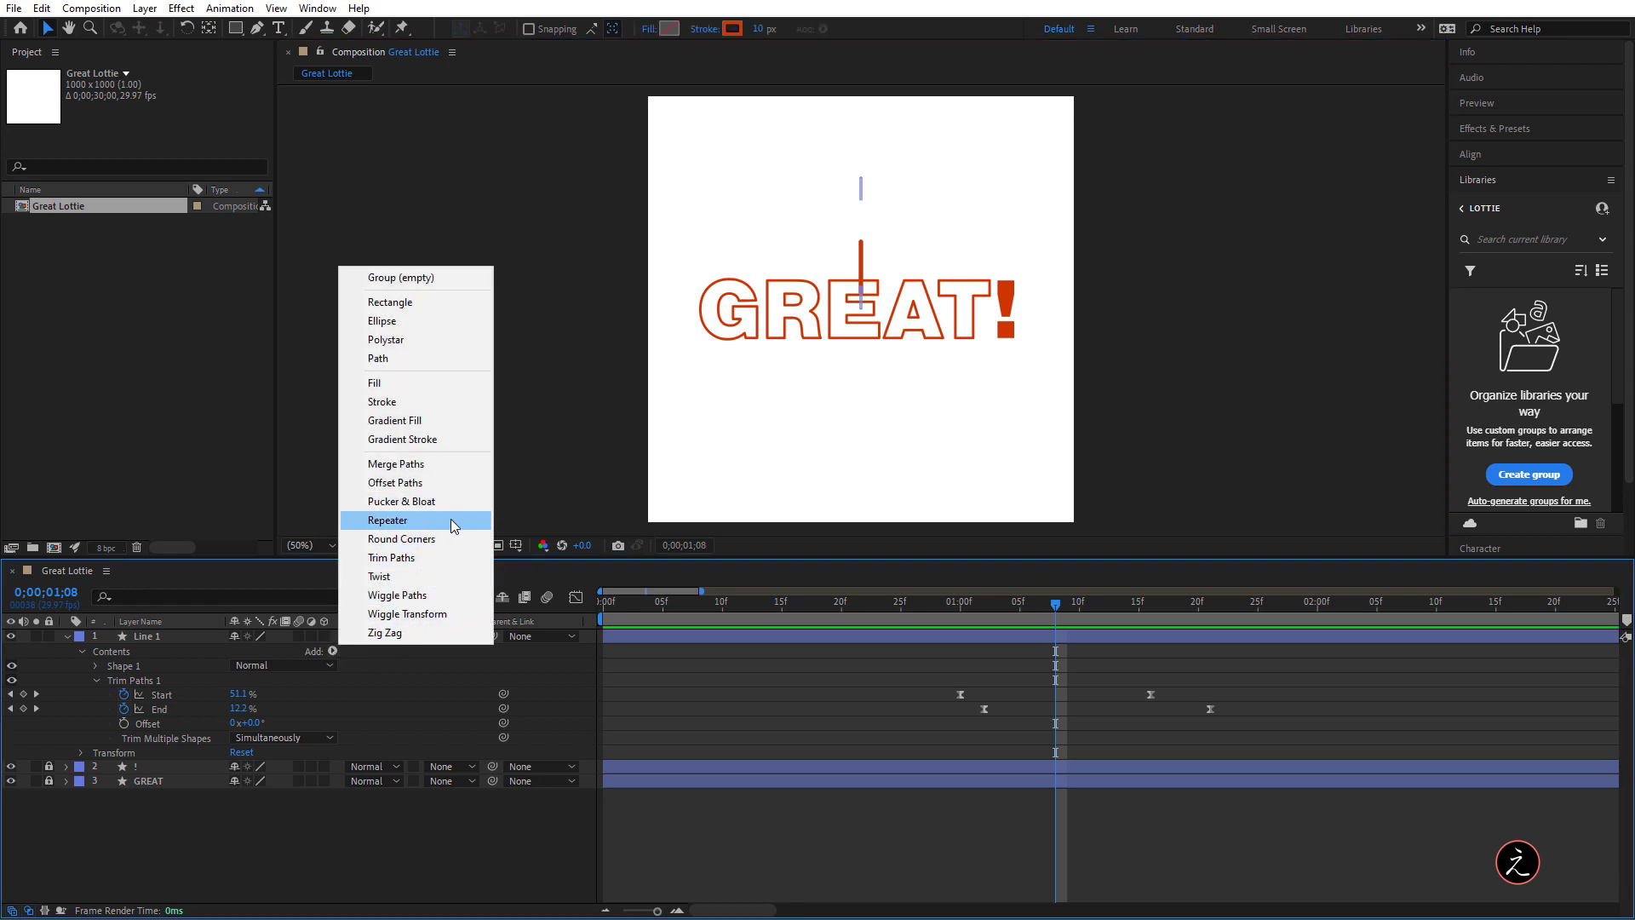
pyautogui.click(493, 849)
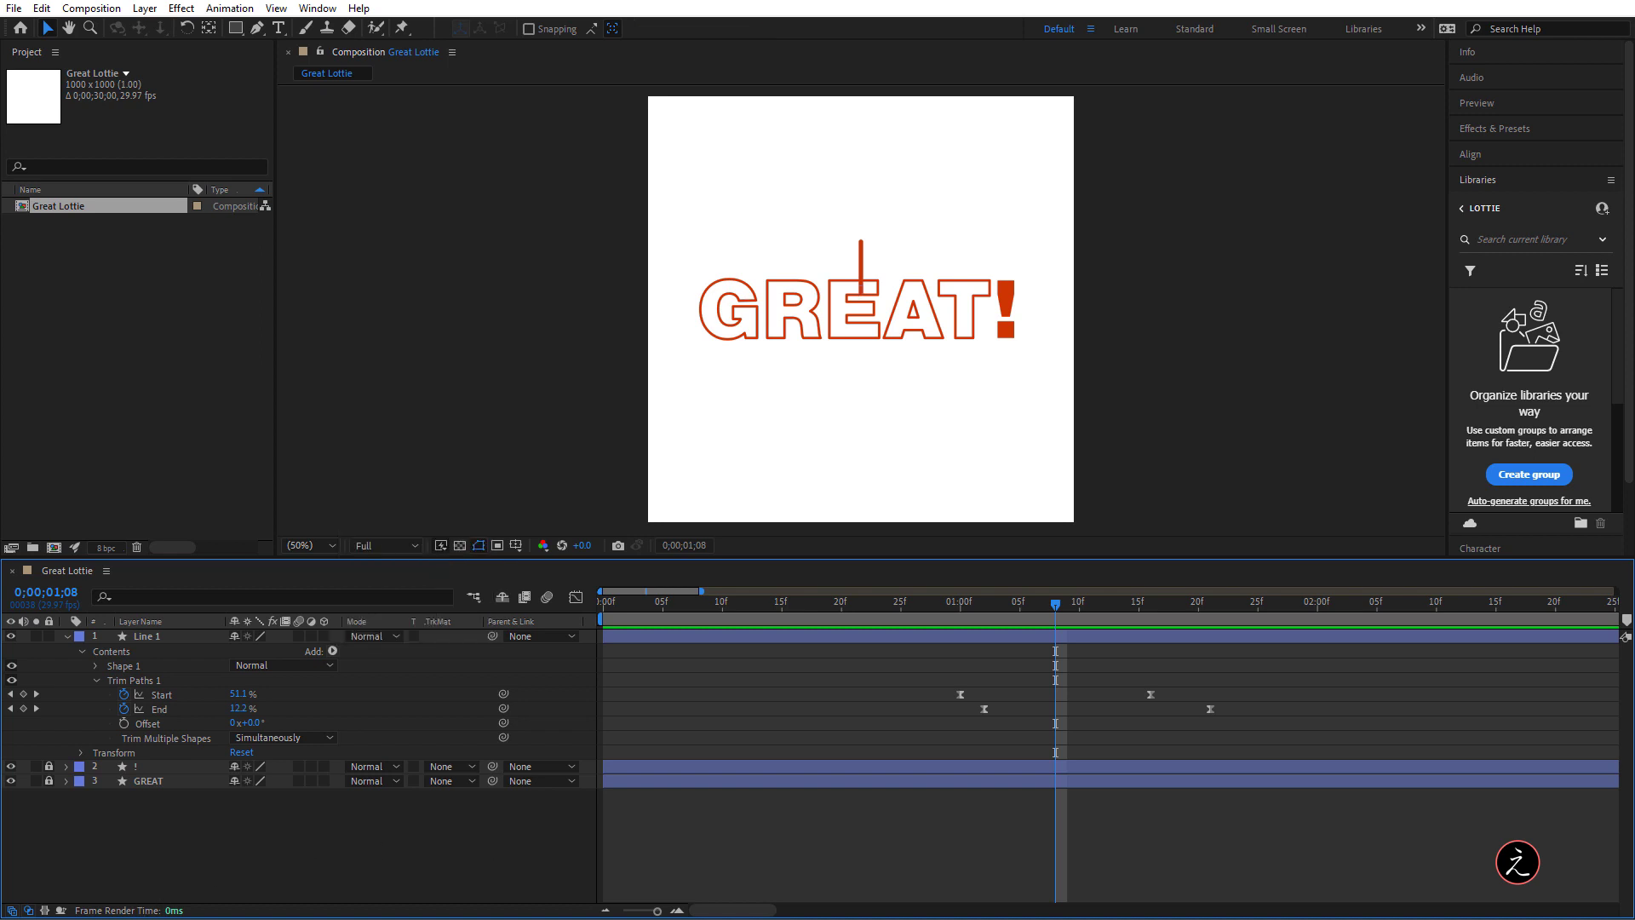
pyautogui.moveTo(85, 918)
pyautogui.click(85, 865)
pyautogui.click(281, 53)
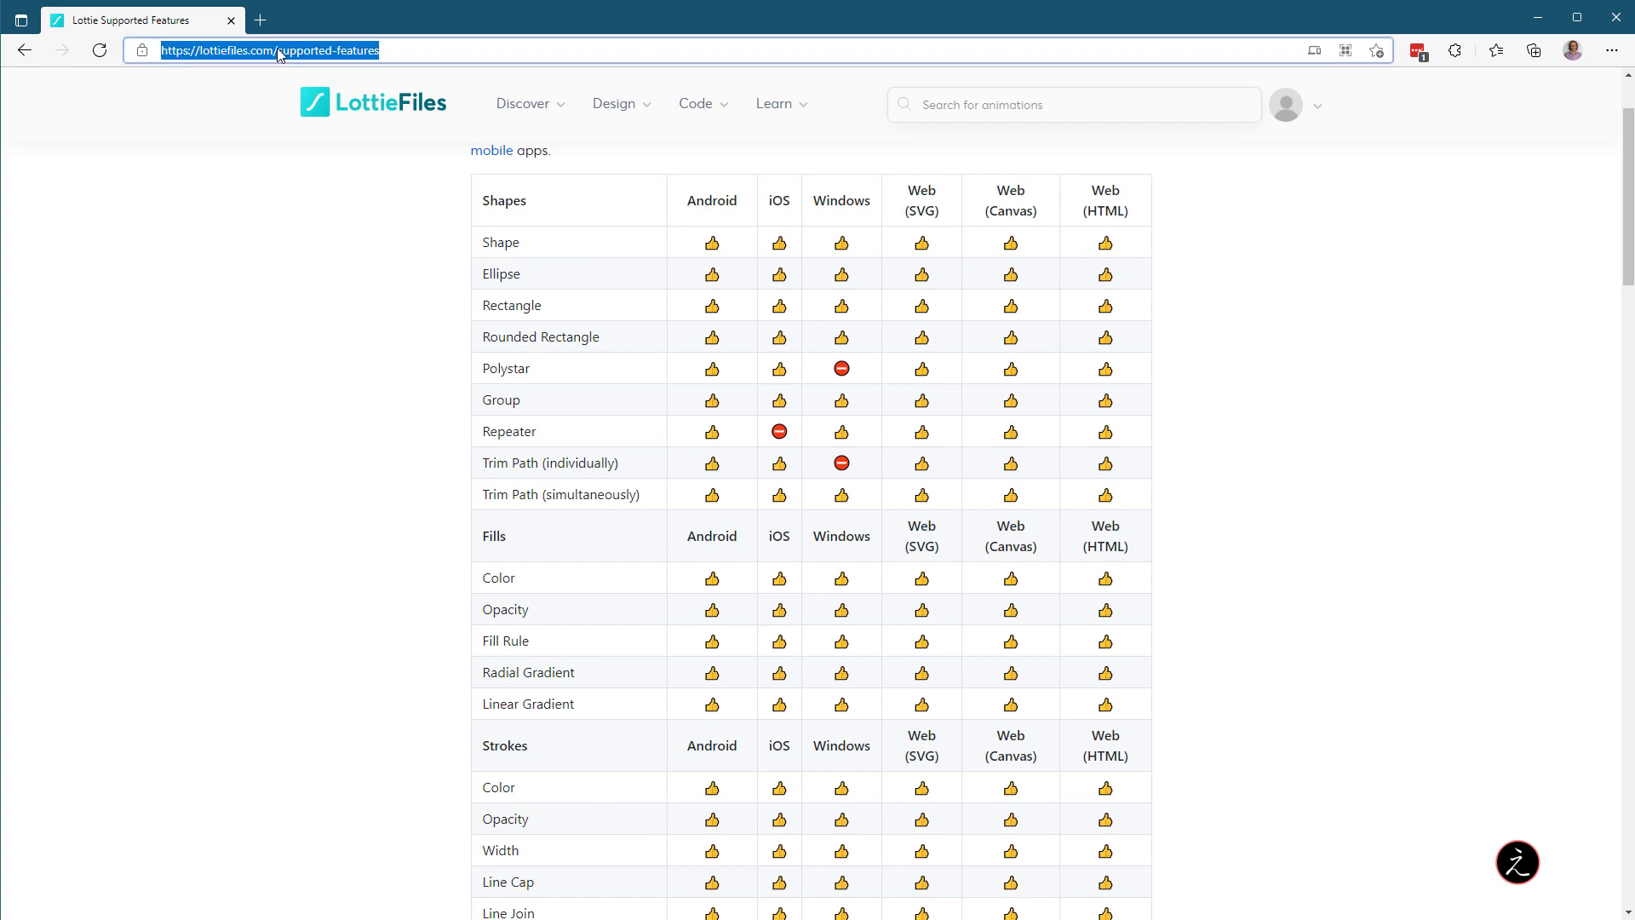
pyautogui.click(282, 51)
pyautogui.hotkey('shift', 'End')
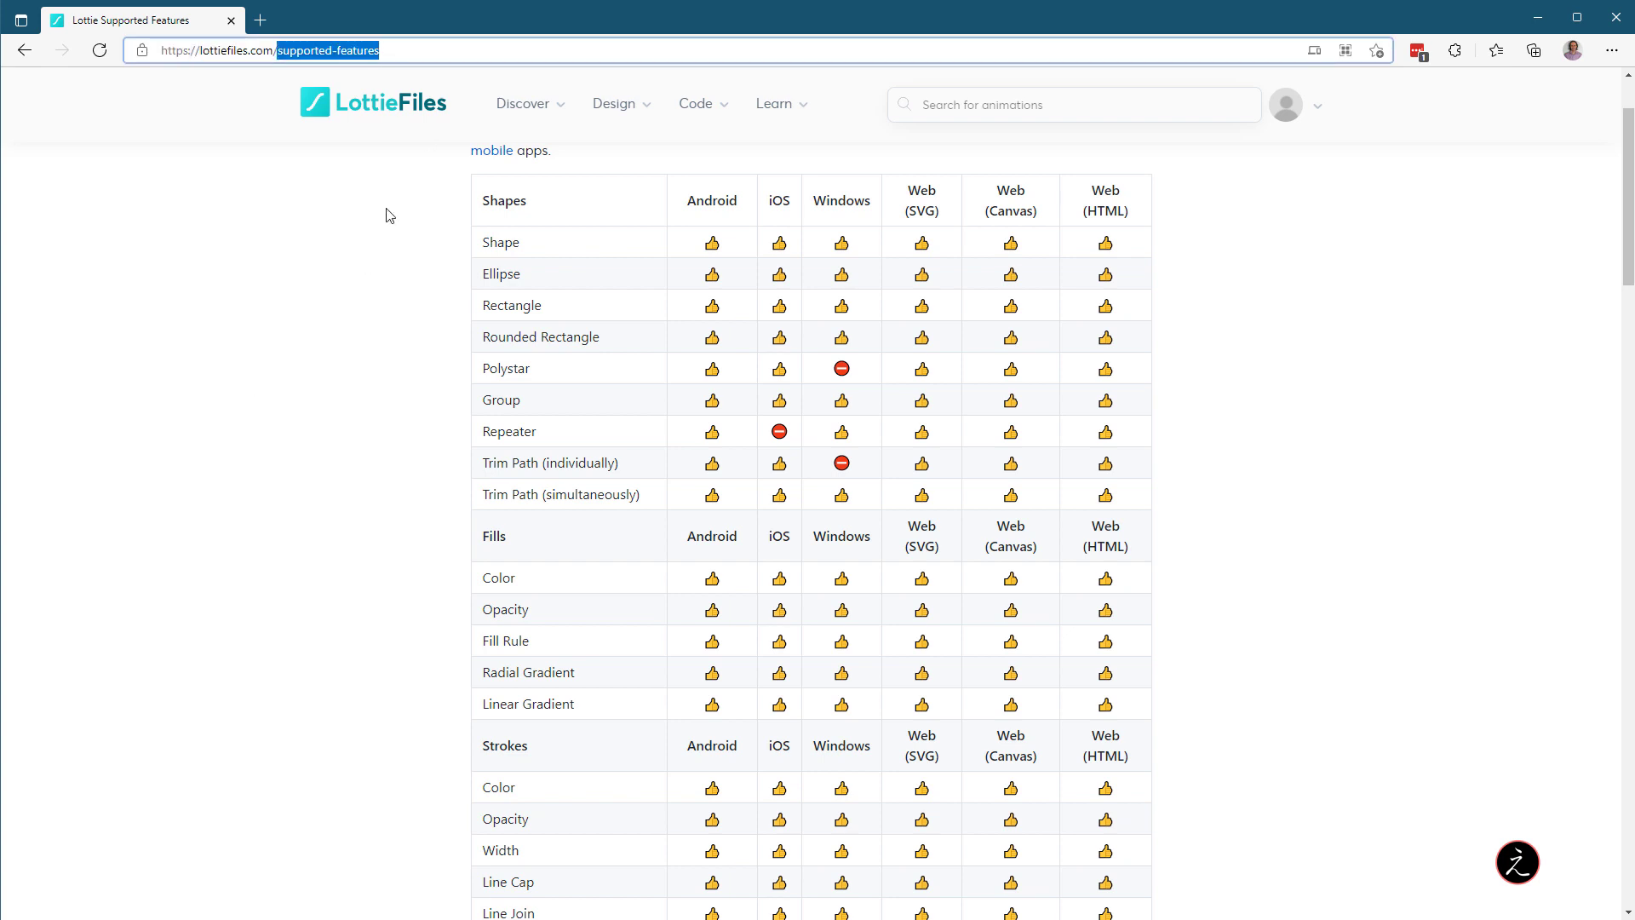
pyautogui.click(240, 372)
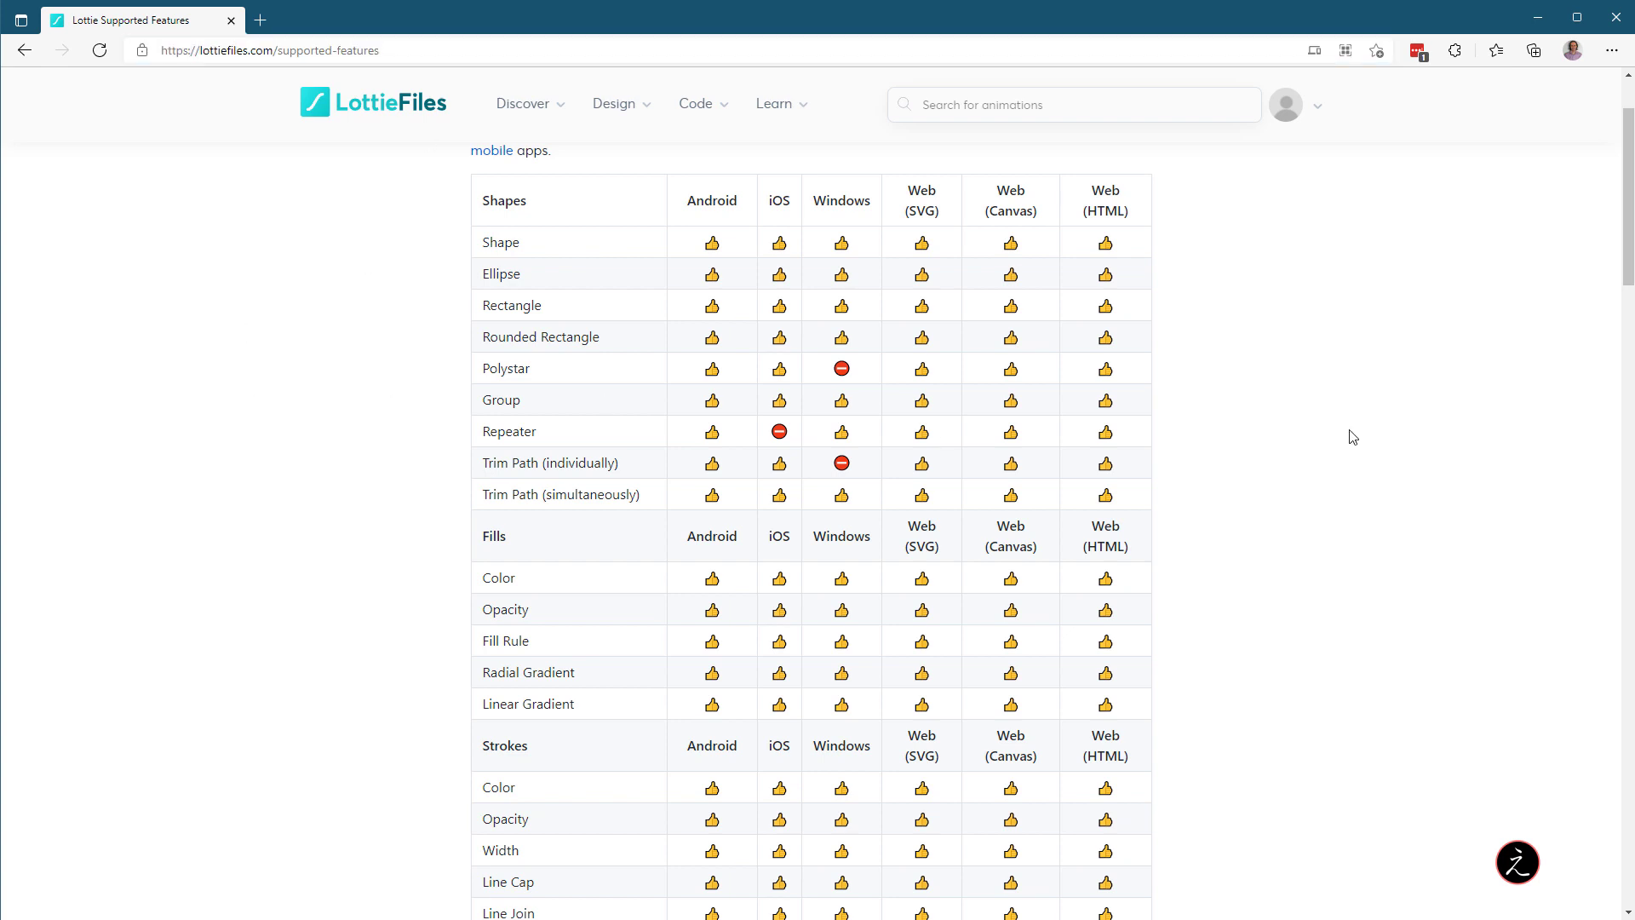
# Check the Repeater row's iOS support in the Shapes table and minimise the browser
pyautogui.doubleClick(512, 433)
pyautogui.click(762, 440)
pyautogui.moveTo(773, 434); pyautogui.dragTo(785, 428)
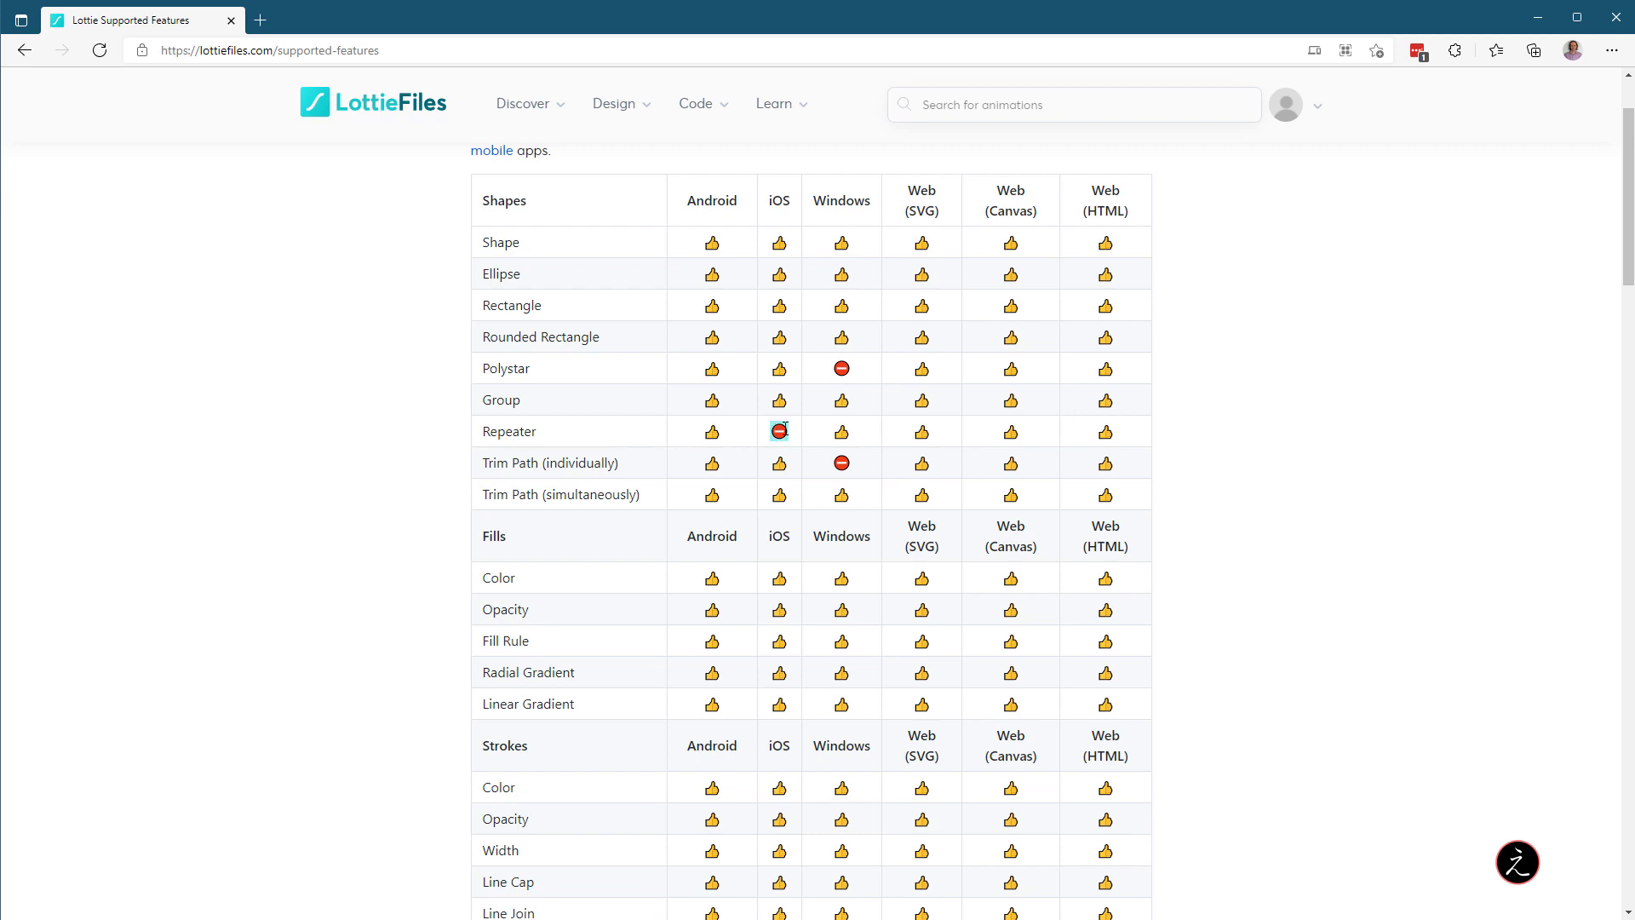
pyautogui.click(1280, 380)
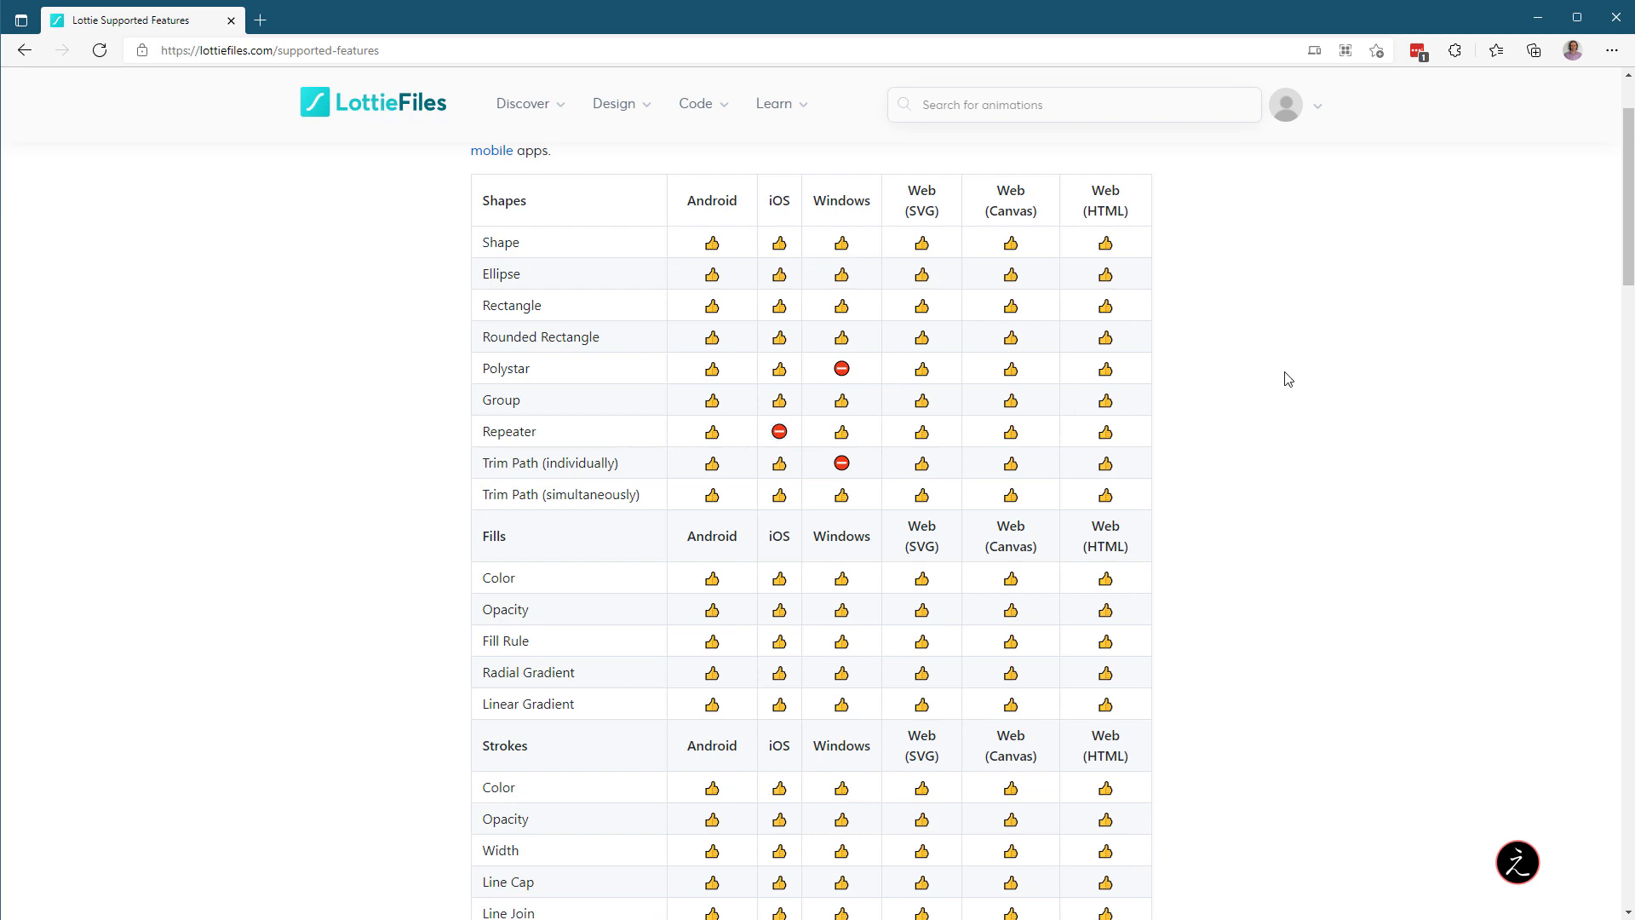
pyautogui.click(1538, 22)
# Collapse the Line 1 layer and duplicate it seven times to make layers Line 2 through Line 8
pyautogui.click(203, 637)
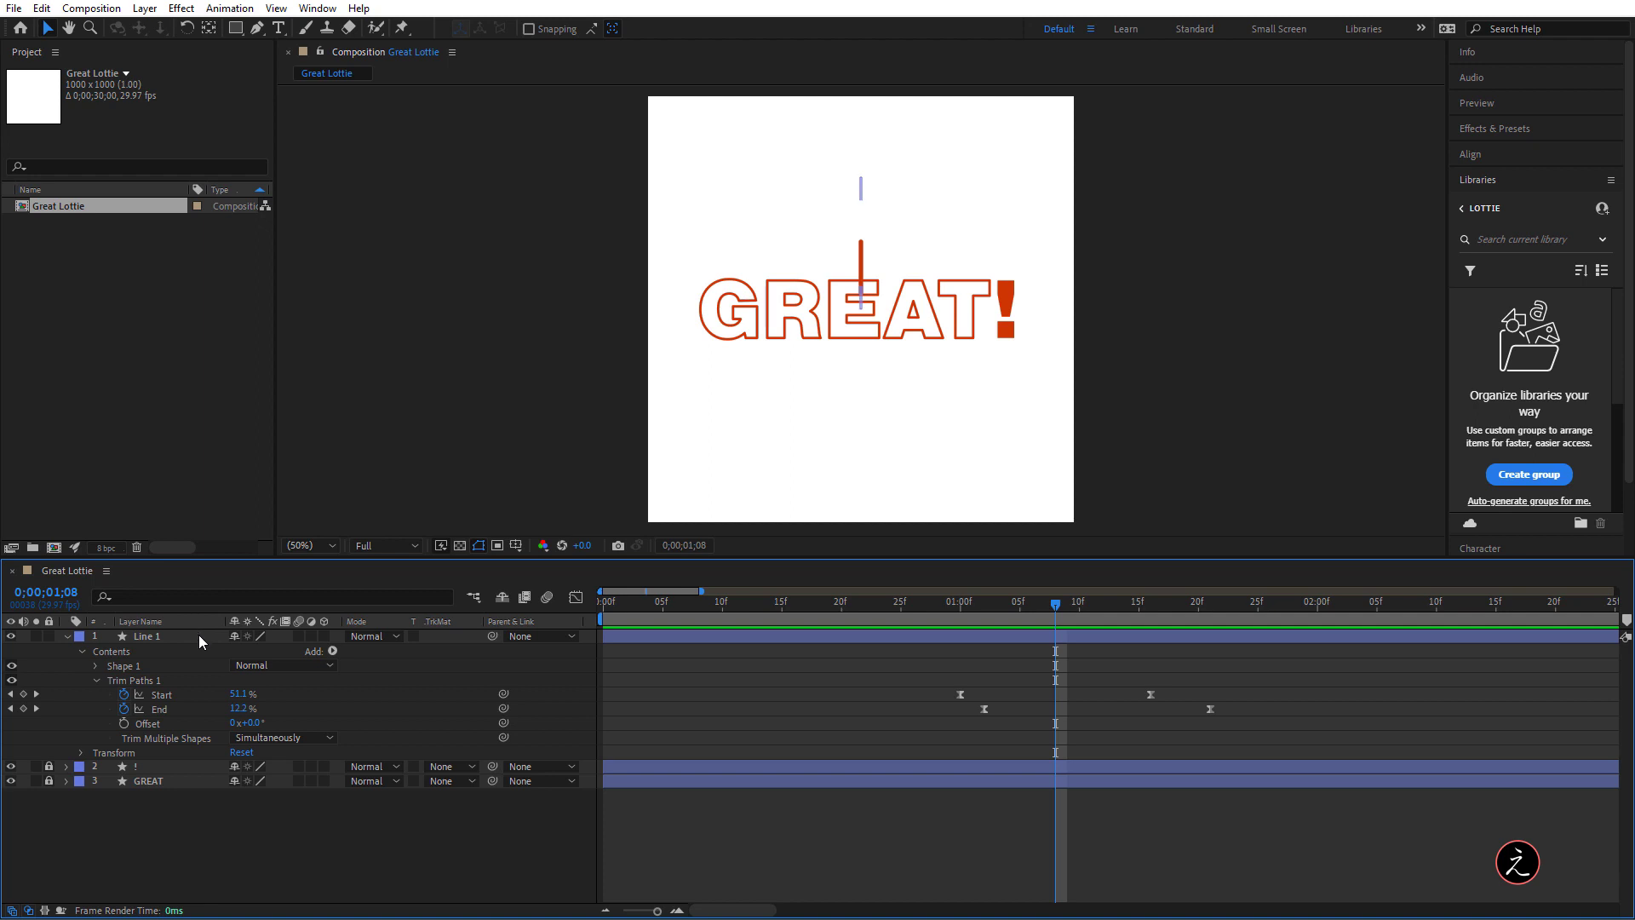
pyautogui.click(68, 638)
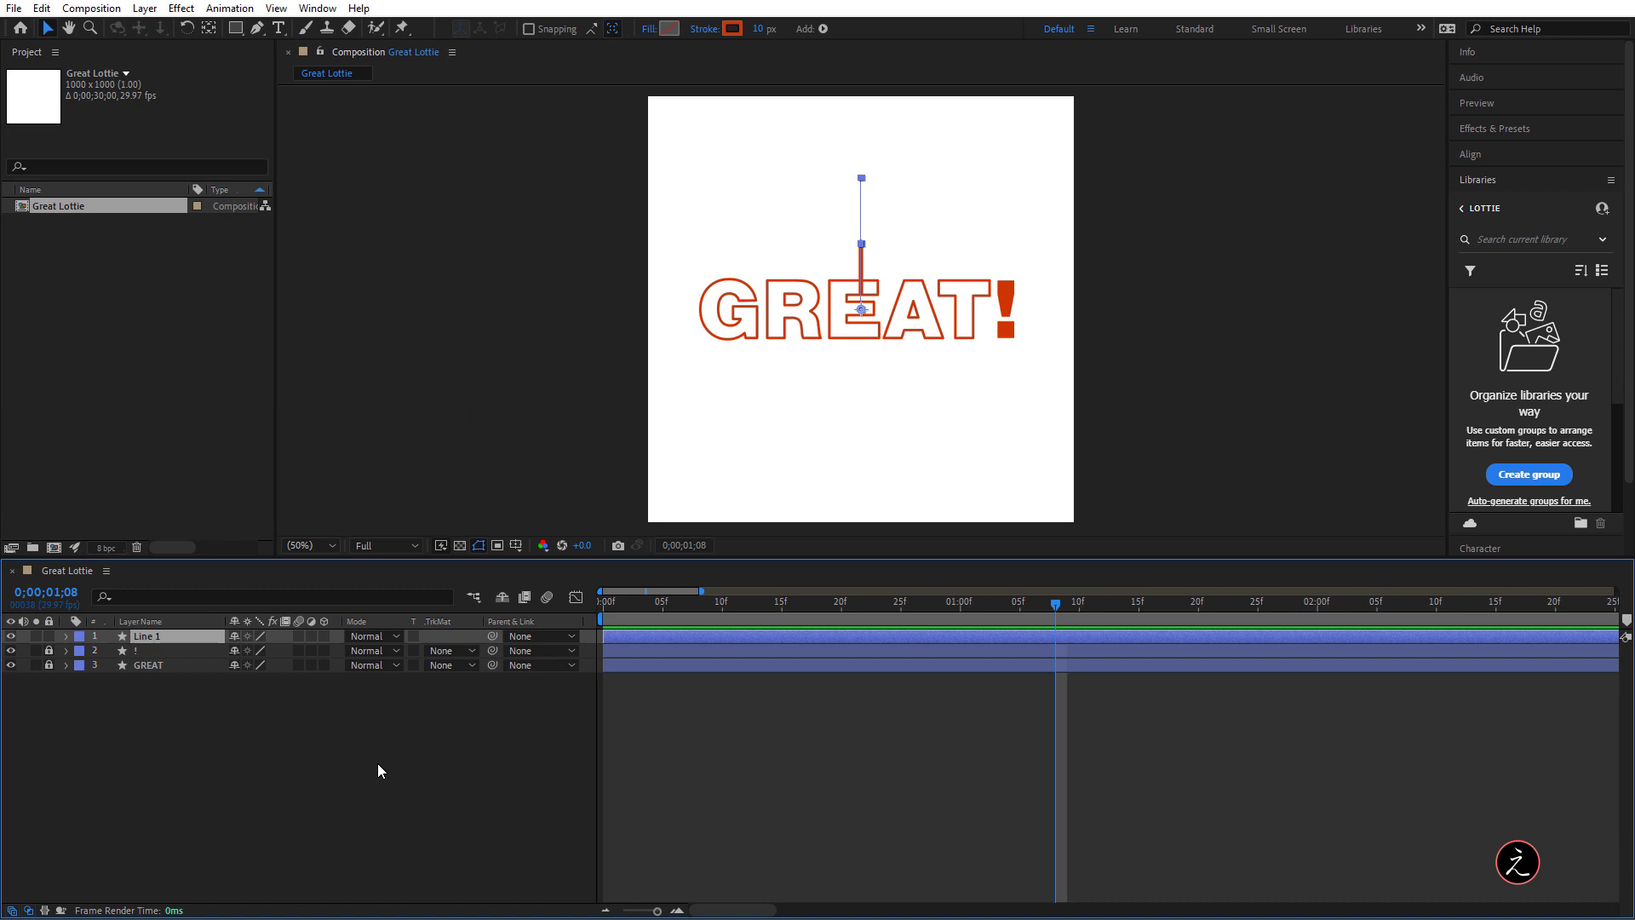
pyautogui.hotkey('ctrl', 'd')
pyautogui.hotkey('ctrl', 'd')
pyautogui.hotkey('ctrl', 'd')
pyautogui.hotkey('ctrl', 'd')
pyautogui.hotkey('ctrl', 'd')
pyautogui.hotkey('ctrl', 'd')
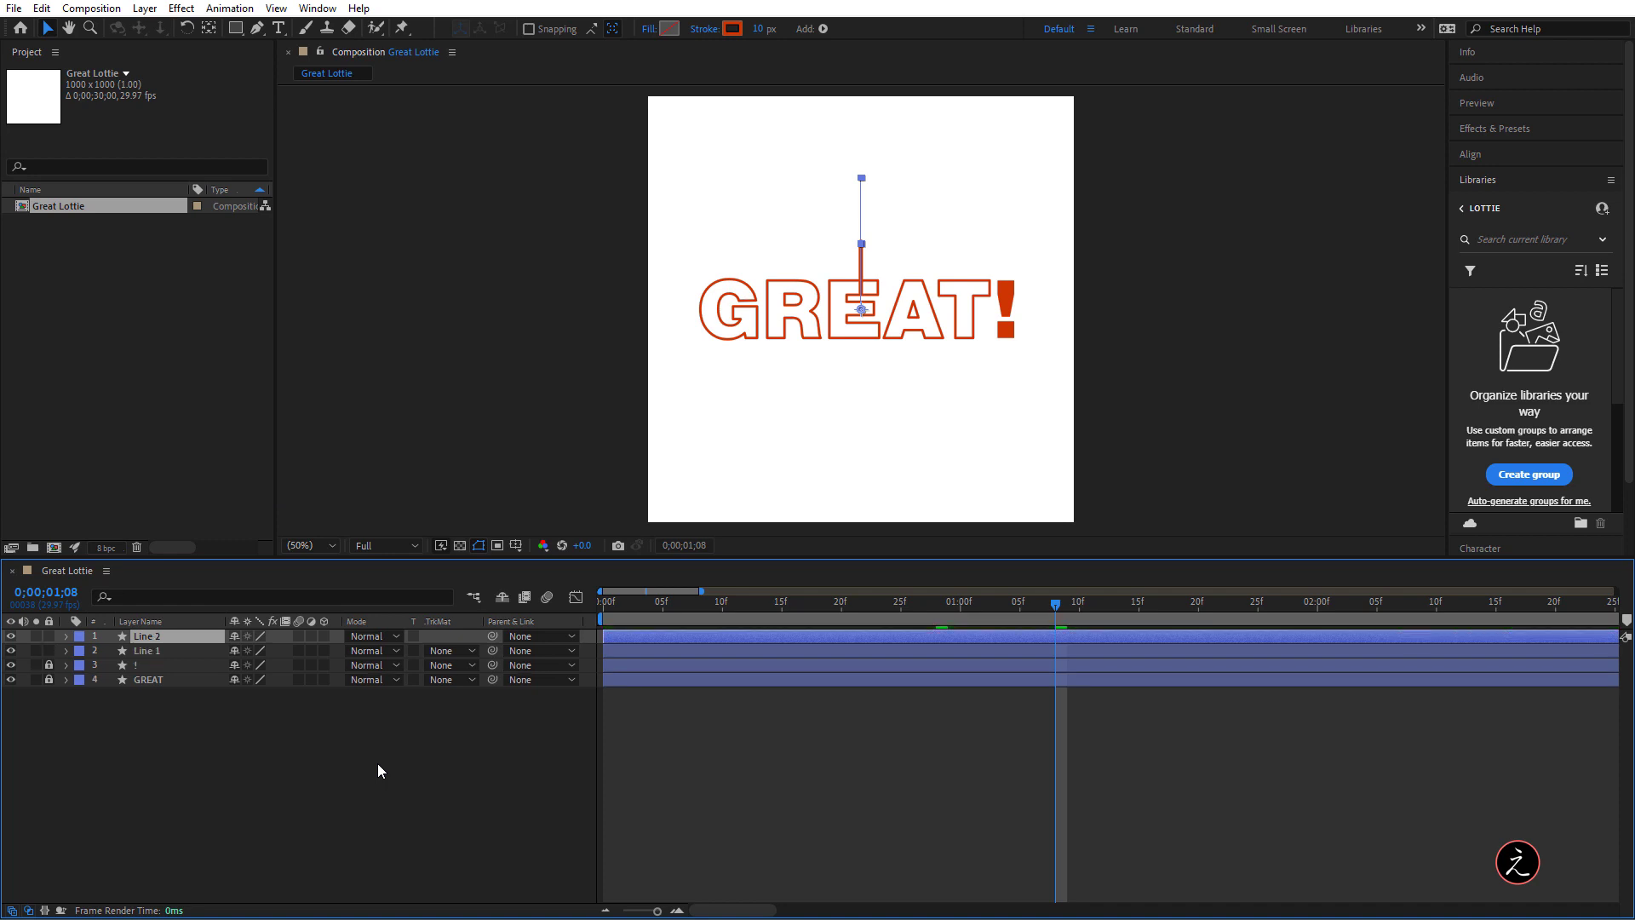
pyautogui.hotkey('ctrl', 'd')
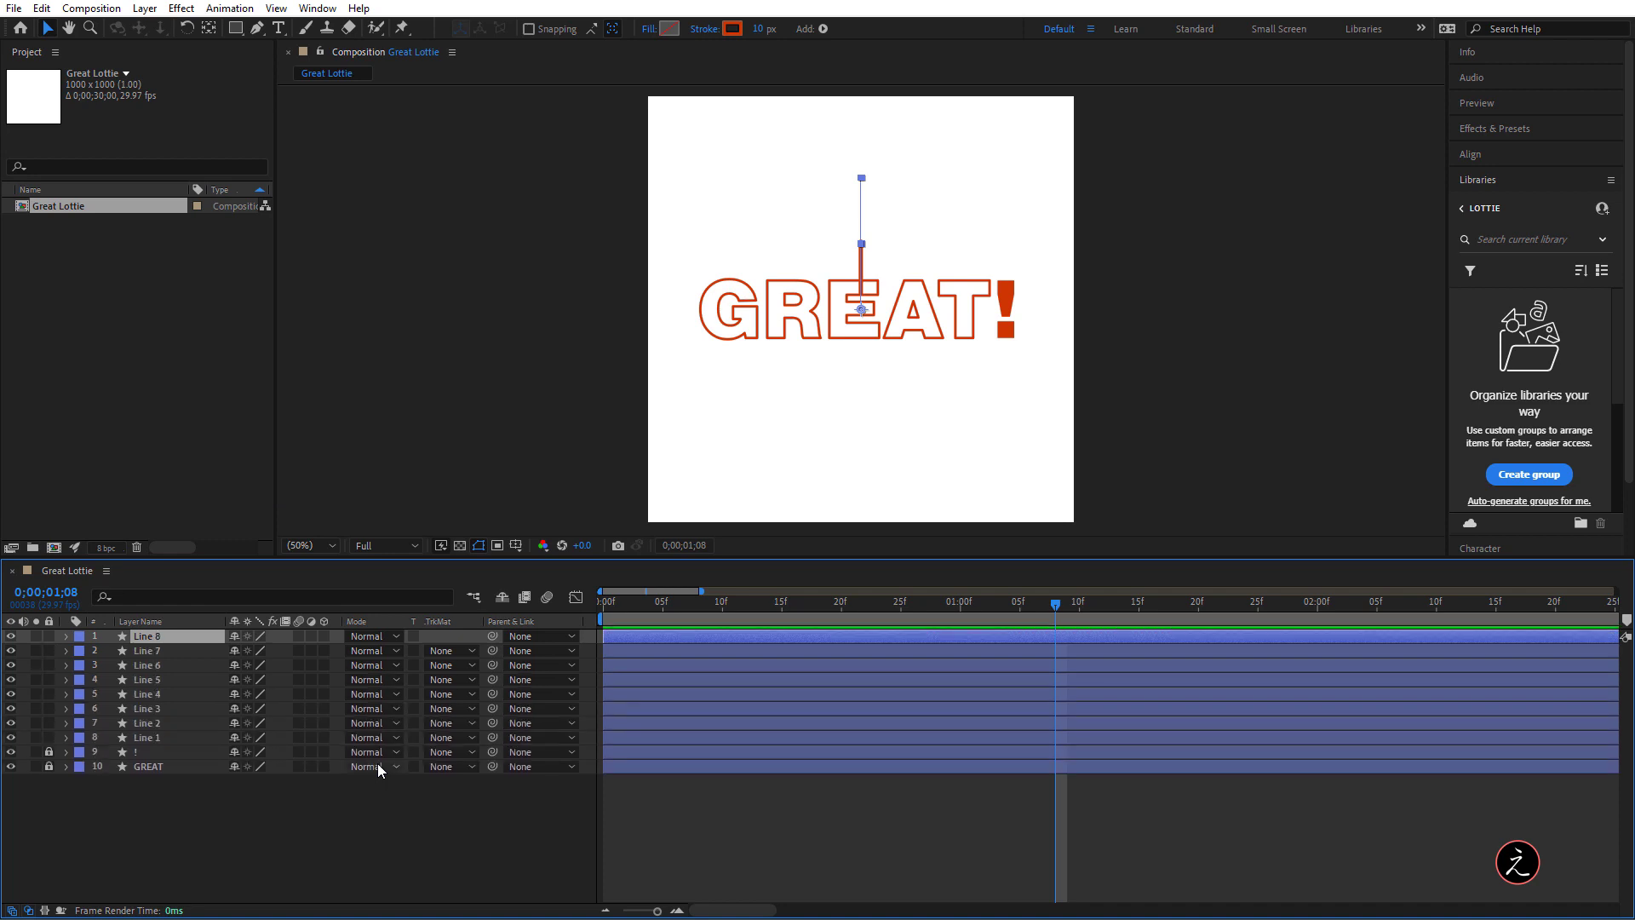
# Show only the Rotation property of Line 2 and set it to 45°
pyautogui.click(179, 723)
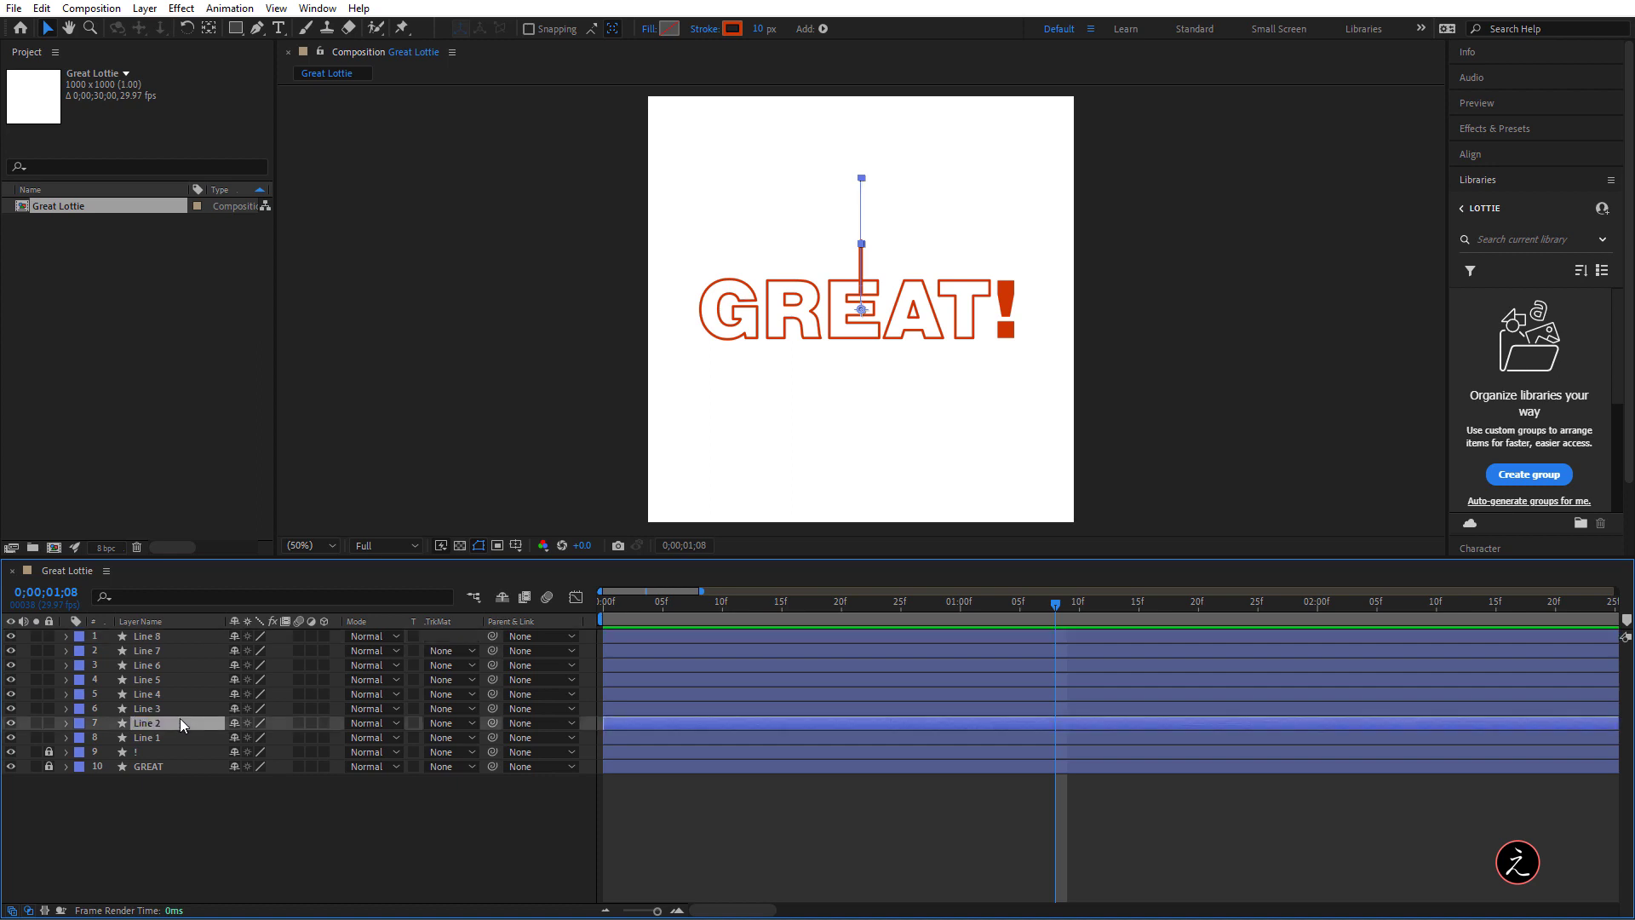
pyautogui.press('r')
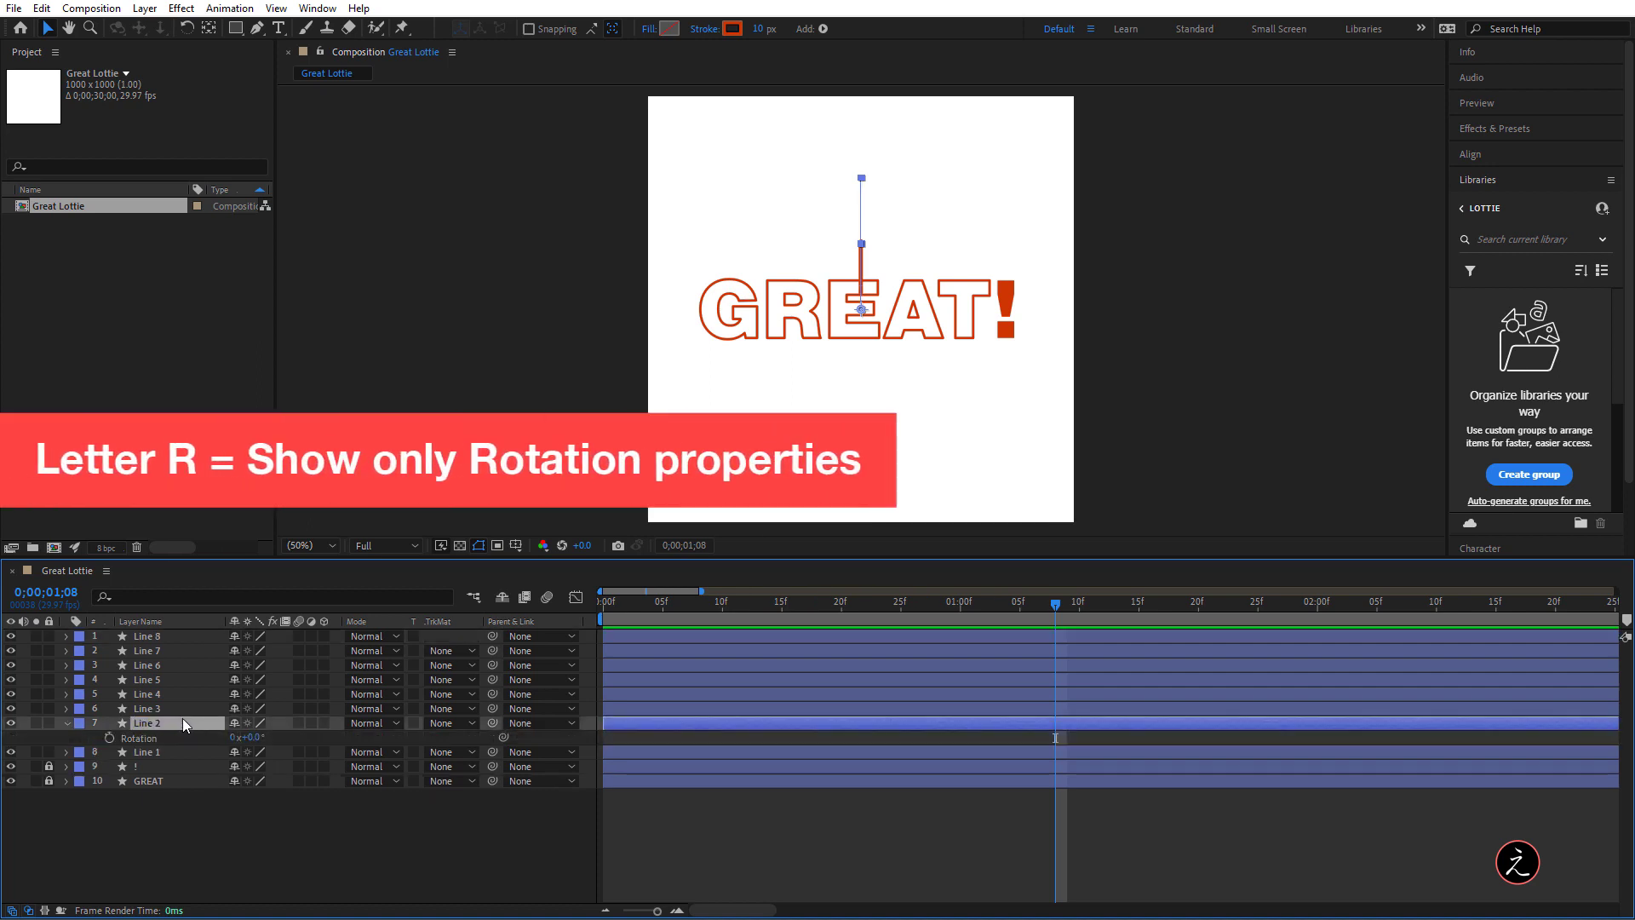
pyautogui.click(252, 737)
pyautogui.write('45')
# Show only the Rotation property of Line 3 and set it to 90°
pyautogui.click(177, 712)
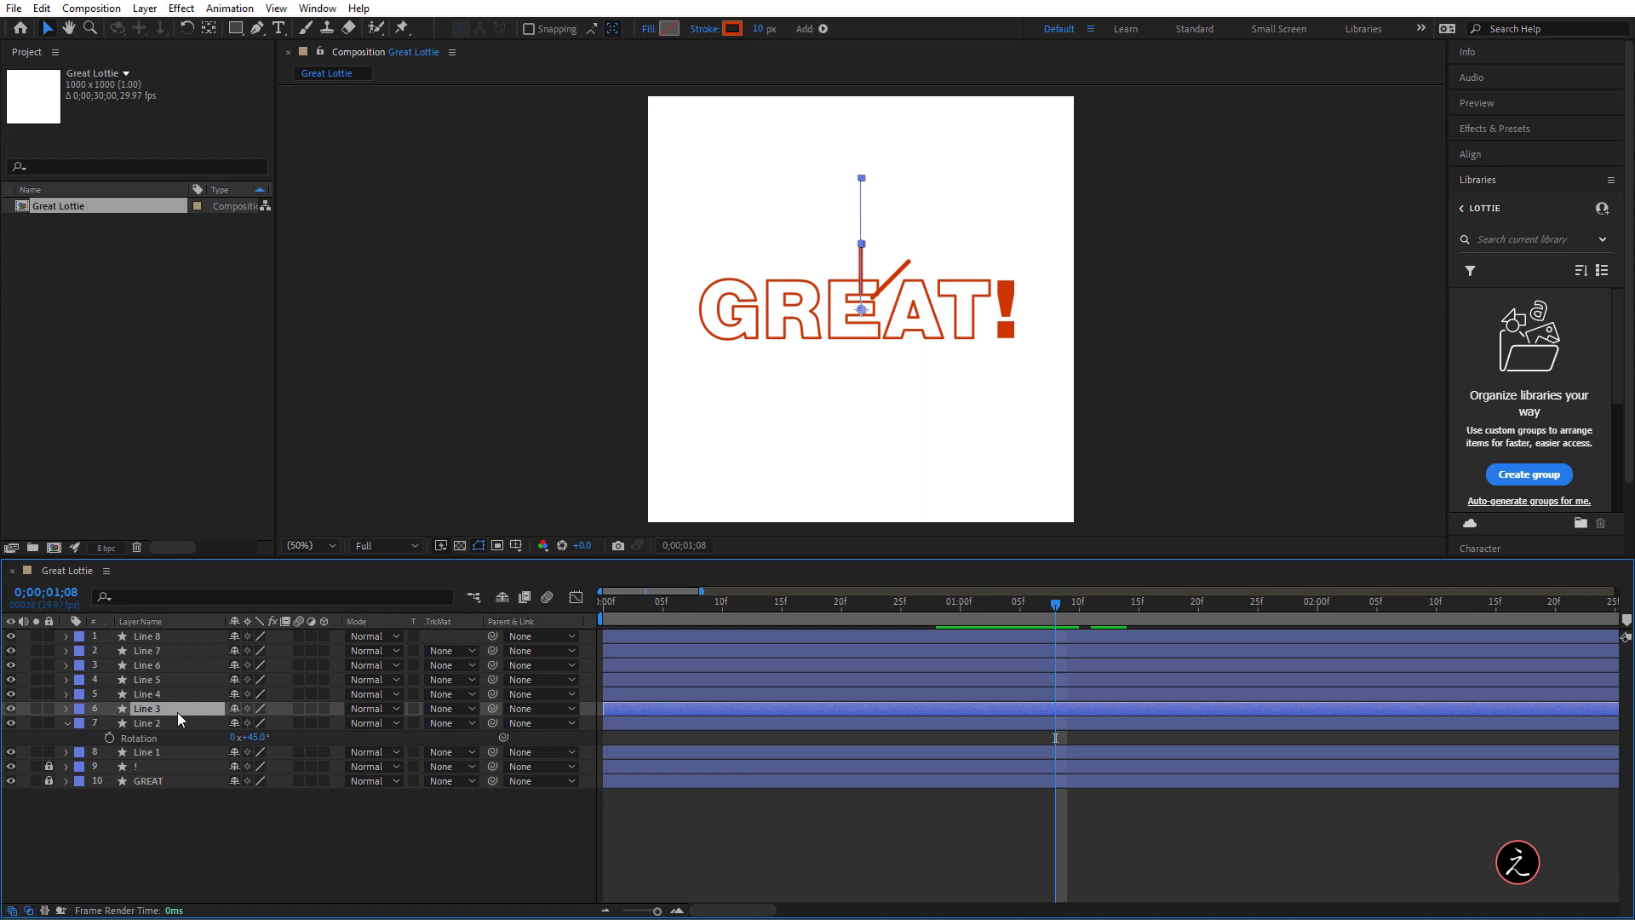
pyautogui.press('r')
pyautogui.click(249, 723)
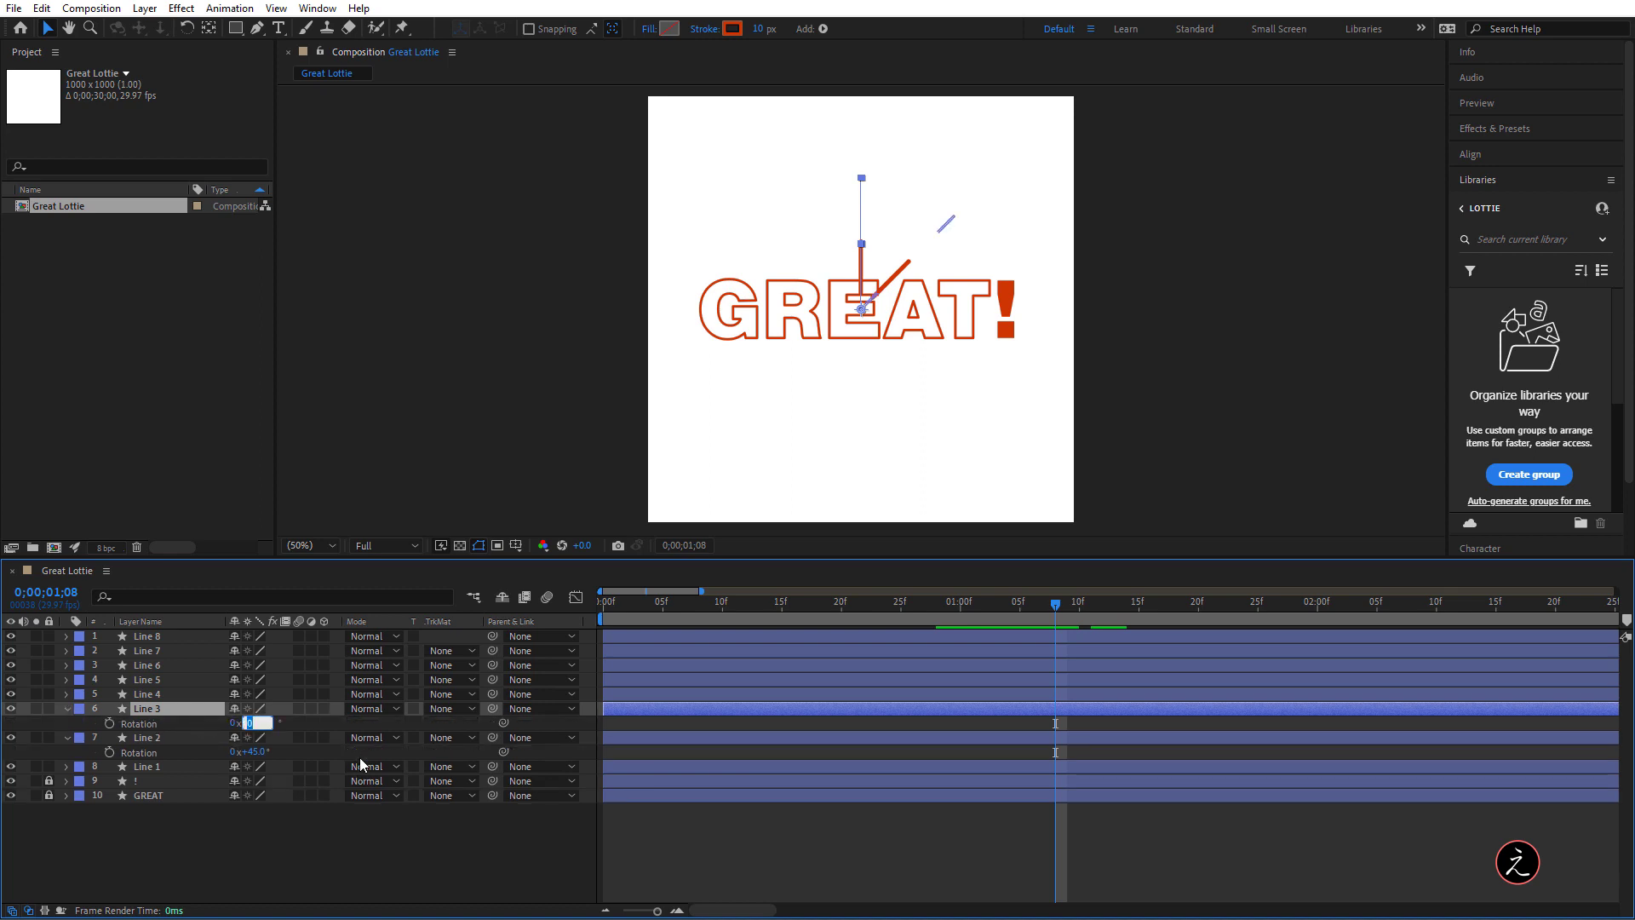
pyautogui.write('90')
pyautogui.press('Return')
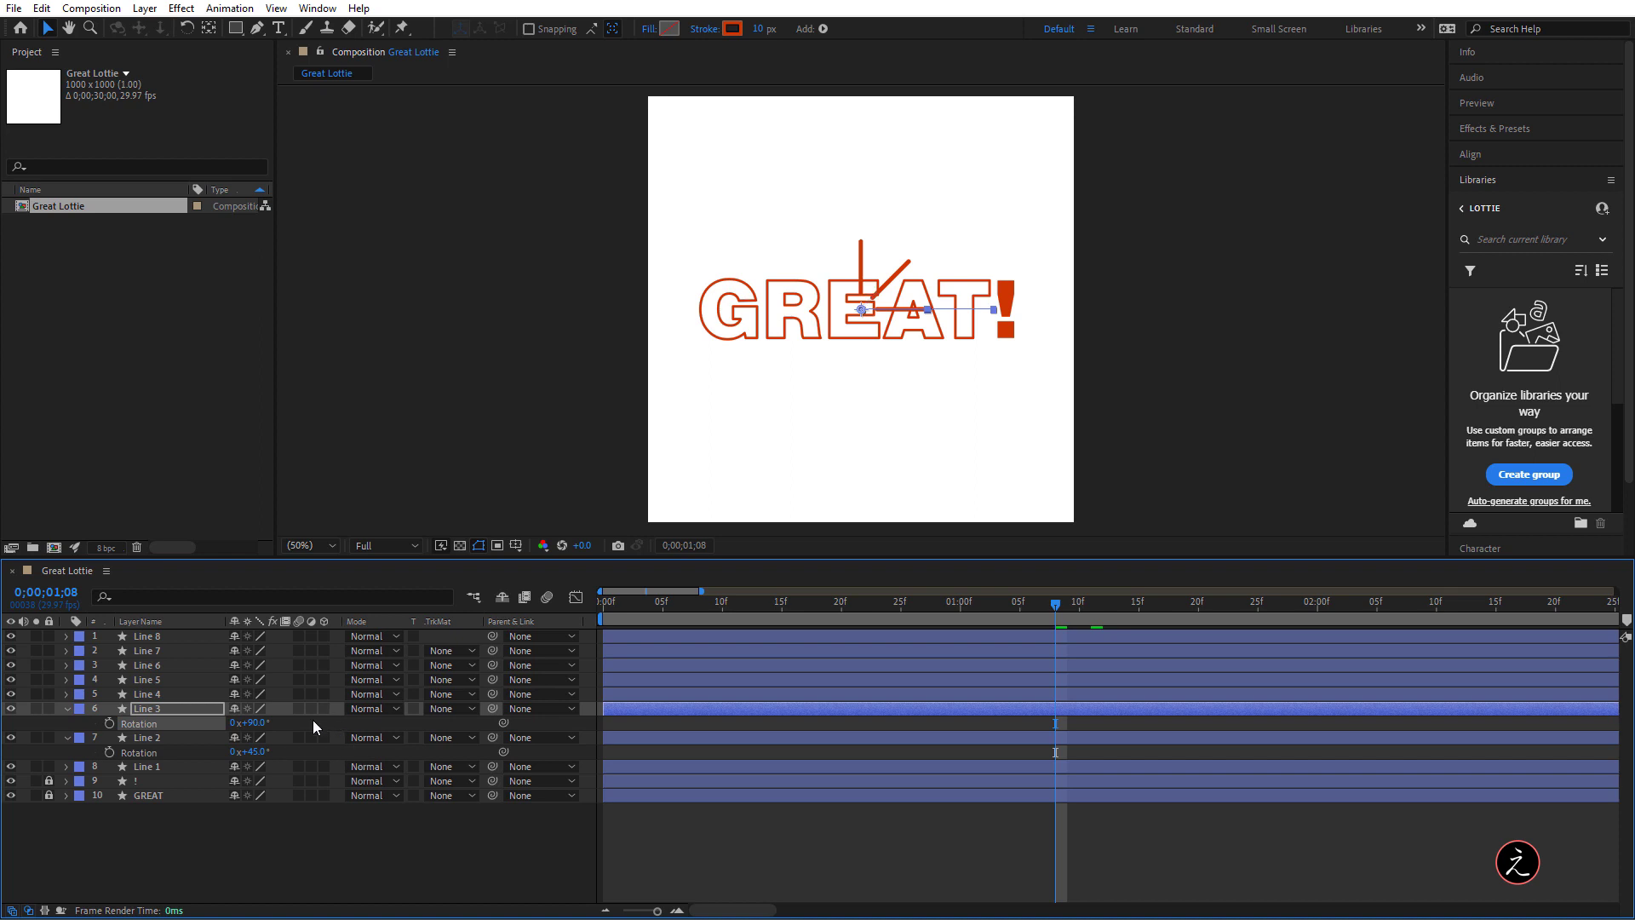
# Show only the Rotation property of Line 4 and set it to 135°
pyautogui.click(161, 692)
pyautogui.press('r')
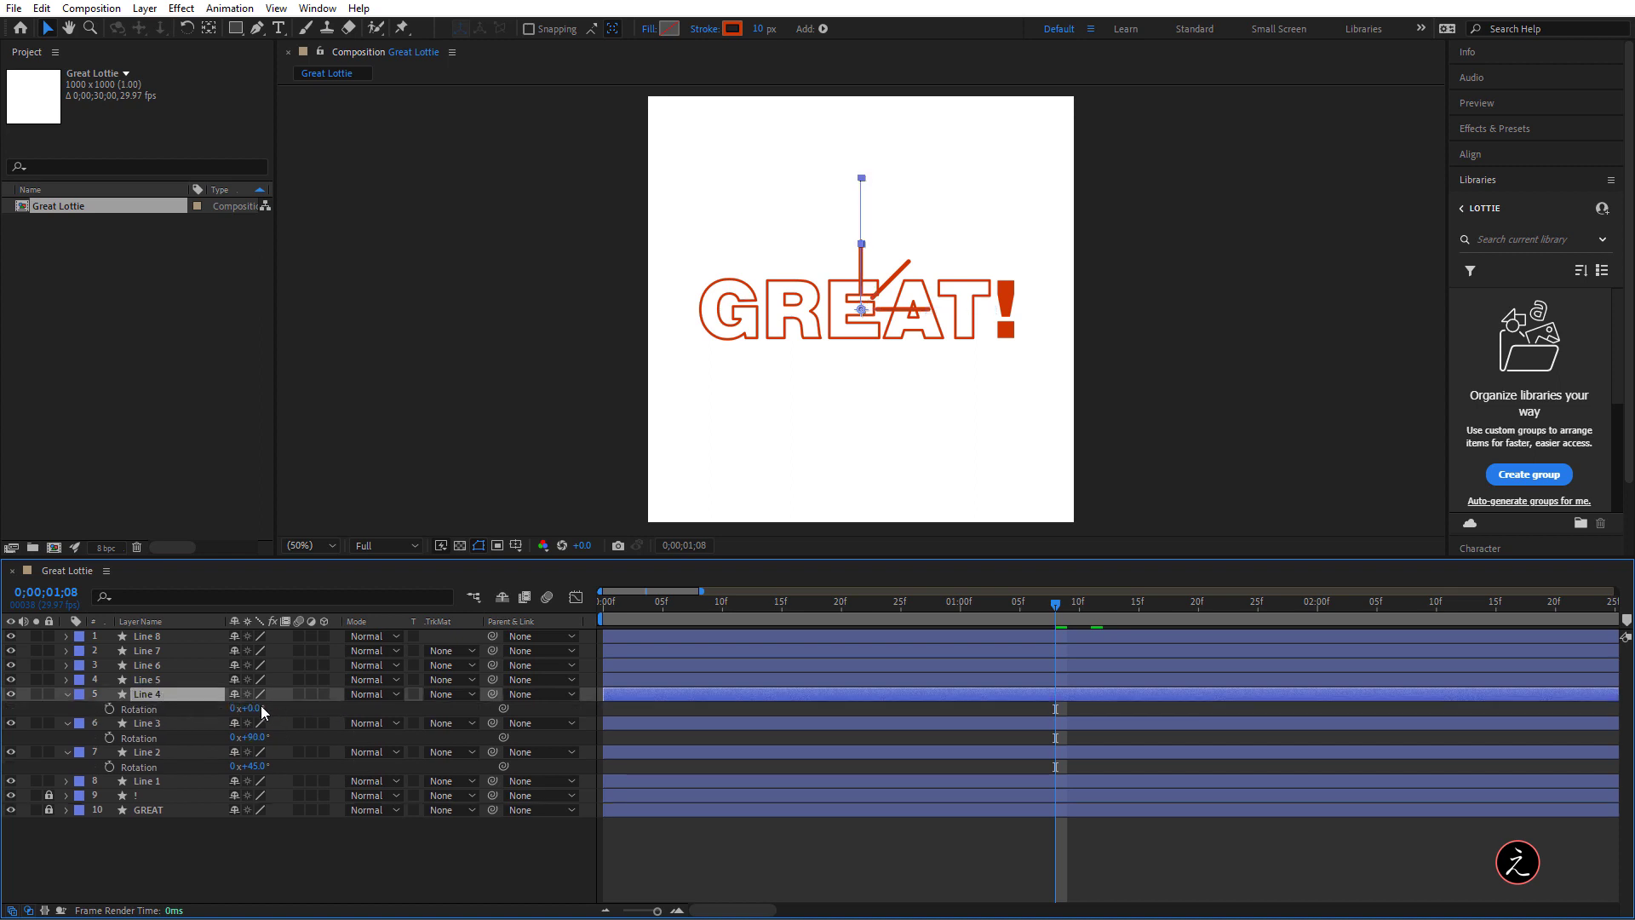
pyautogui.click(256, 708)
pyautogui.write('135')
pyautogui.press('Return')
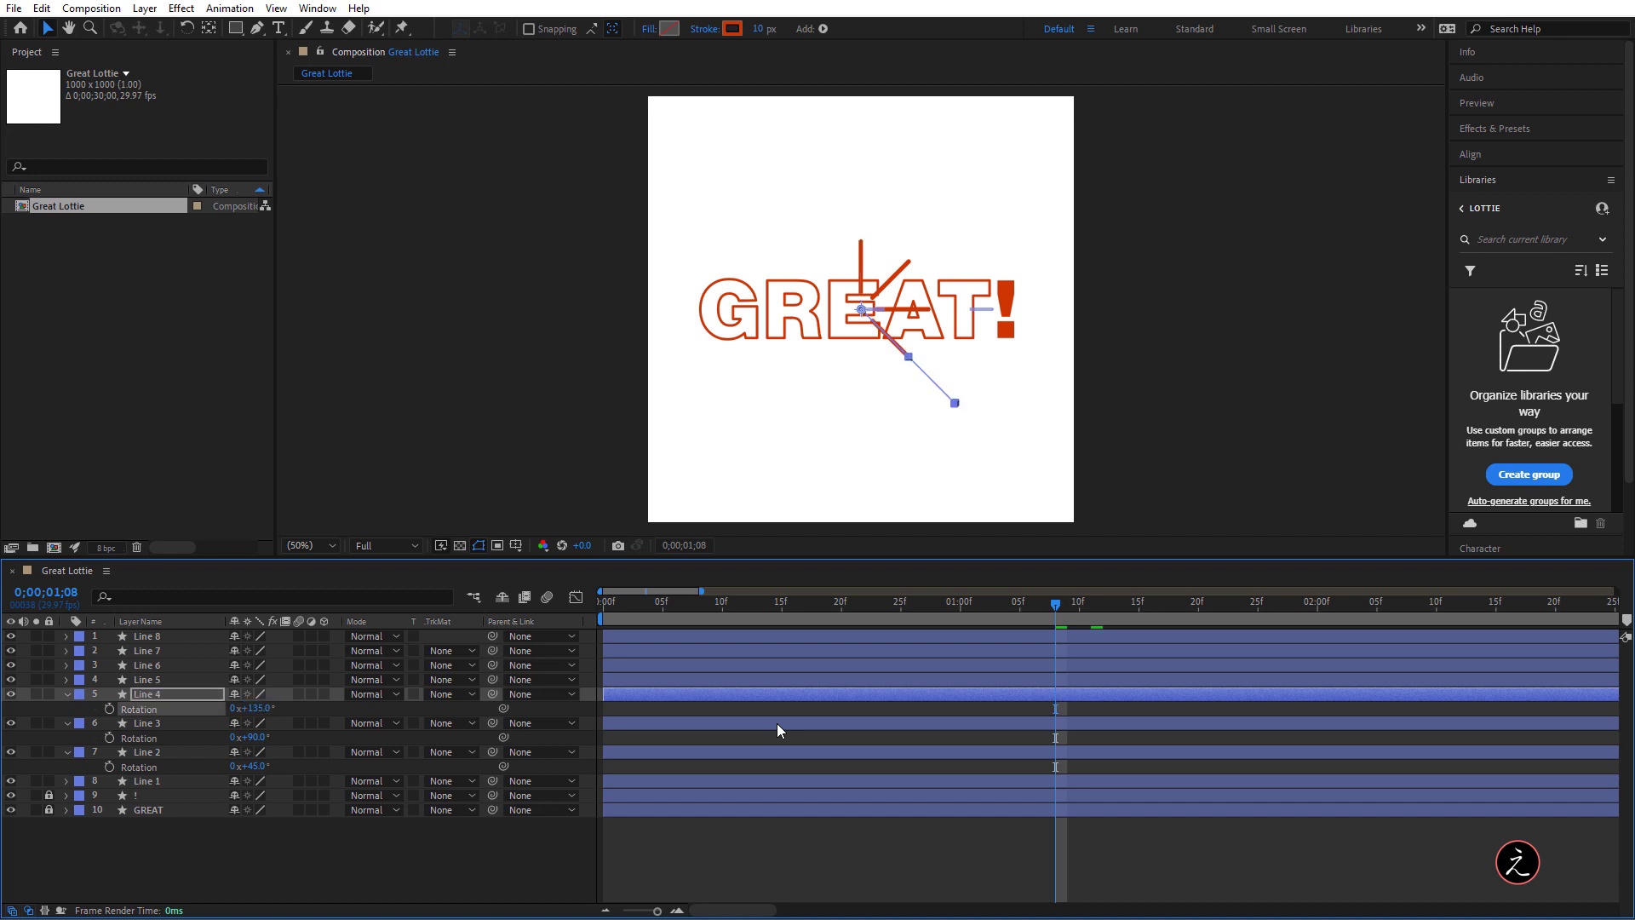
# Show only the Rotation property of Line 5 and set it to 180°
pyautogui.click(148, 681)
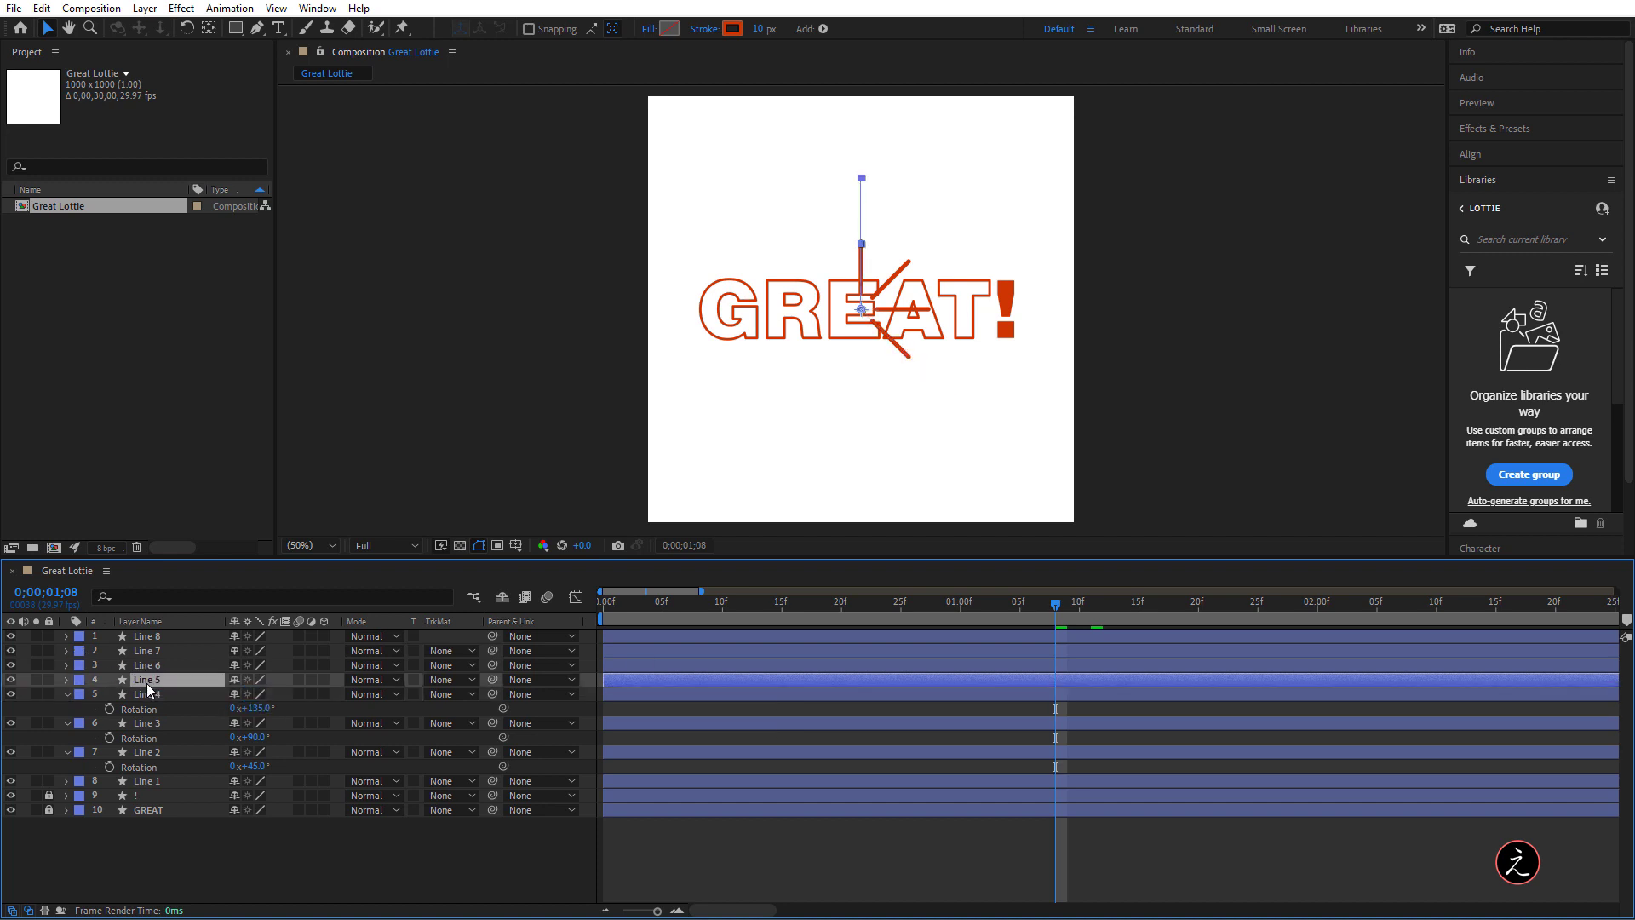
pyautogui.press('r')
pyautogui.click(251, 694)
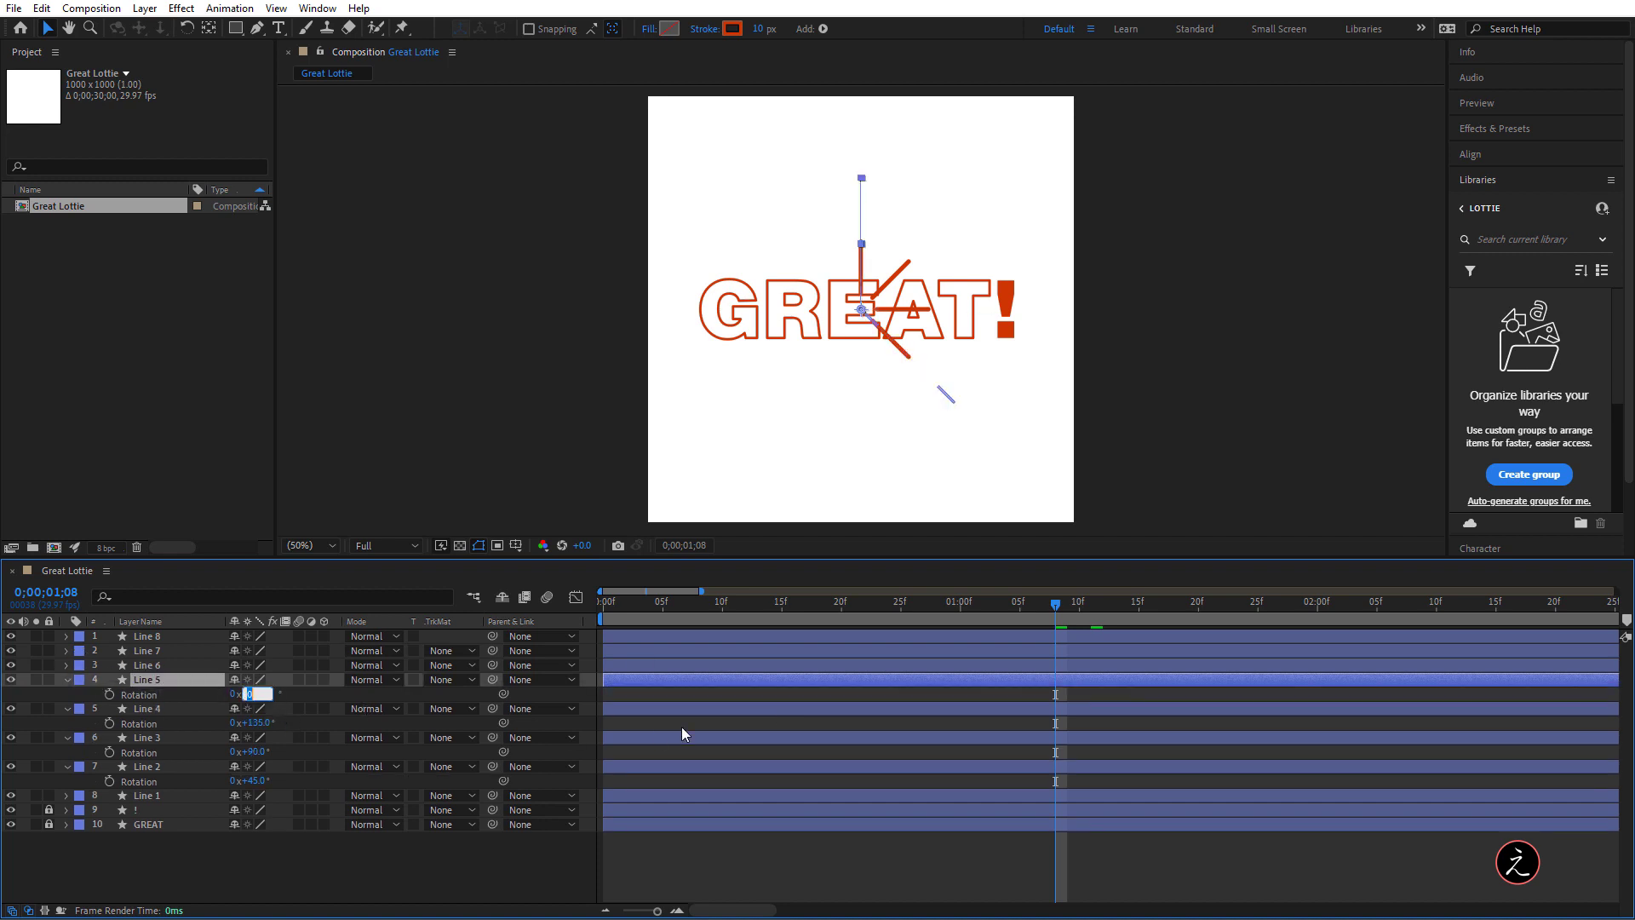
pyautogui.write('180')
pyautogui.press('Return')
# Show only the Rotation property of Line 6 and set it to 225°
pyautogui.click(167, 665)
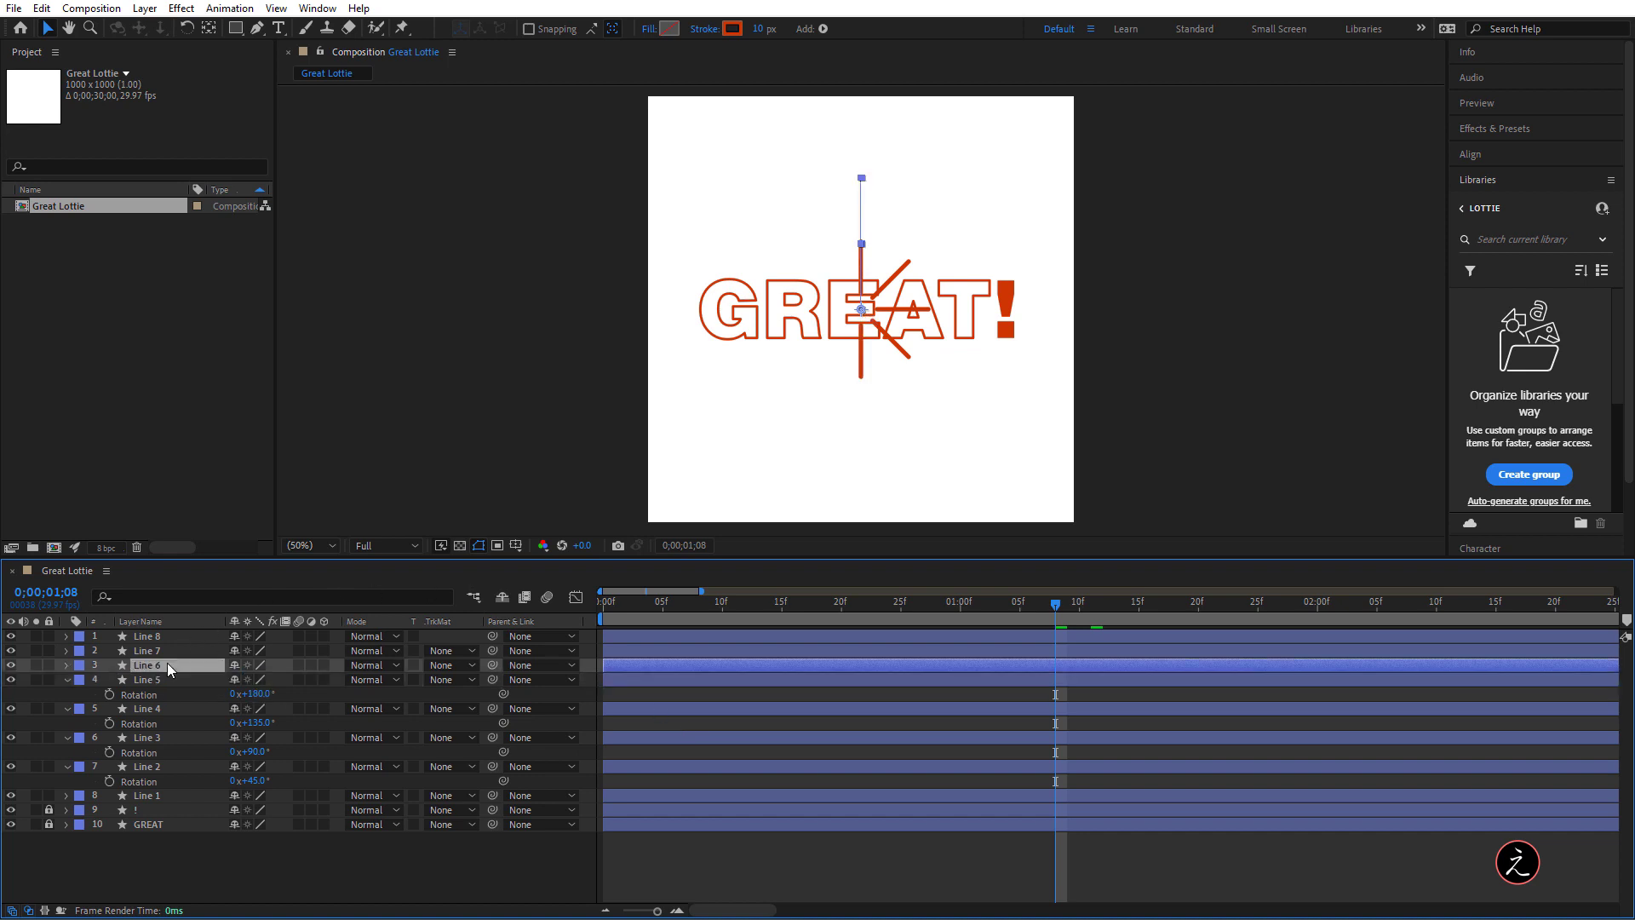
pyautogui.press('r')
pyautogui.click(250, 680)
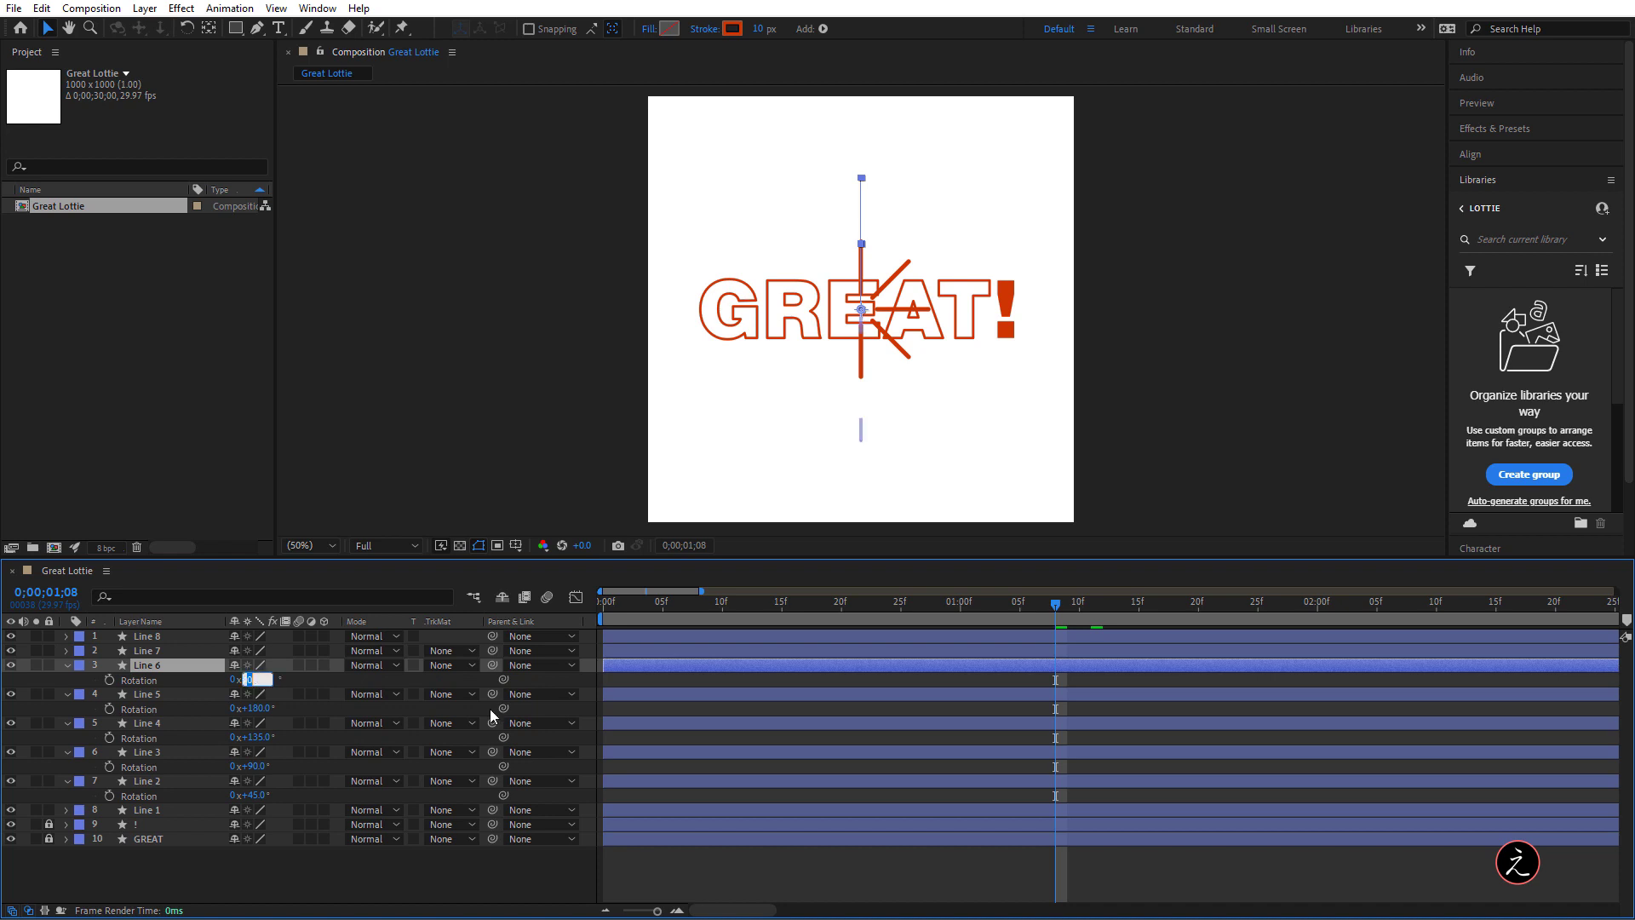
pyautogui.write('225')
pyautogui.press('Return')
# Show only the Rotation property of Line 7 and set it to -90°
pyautogui.click(158, 651)
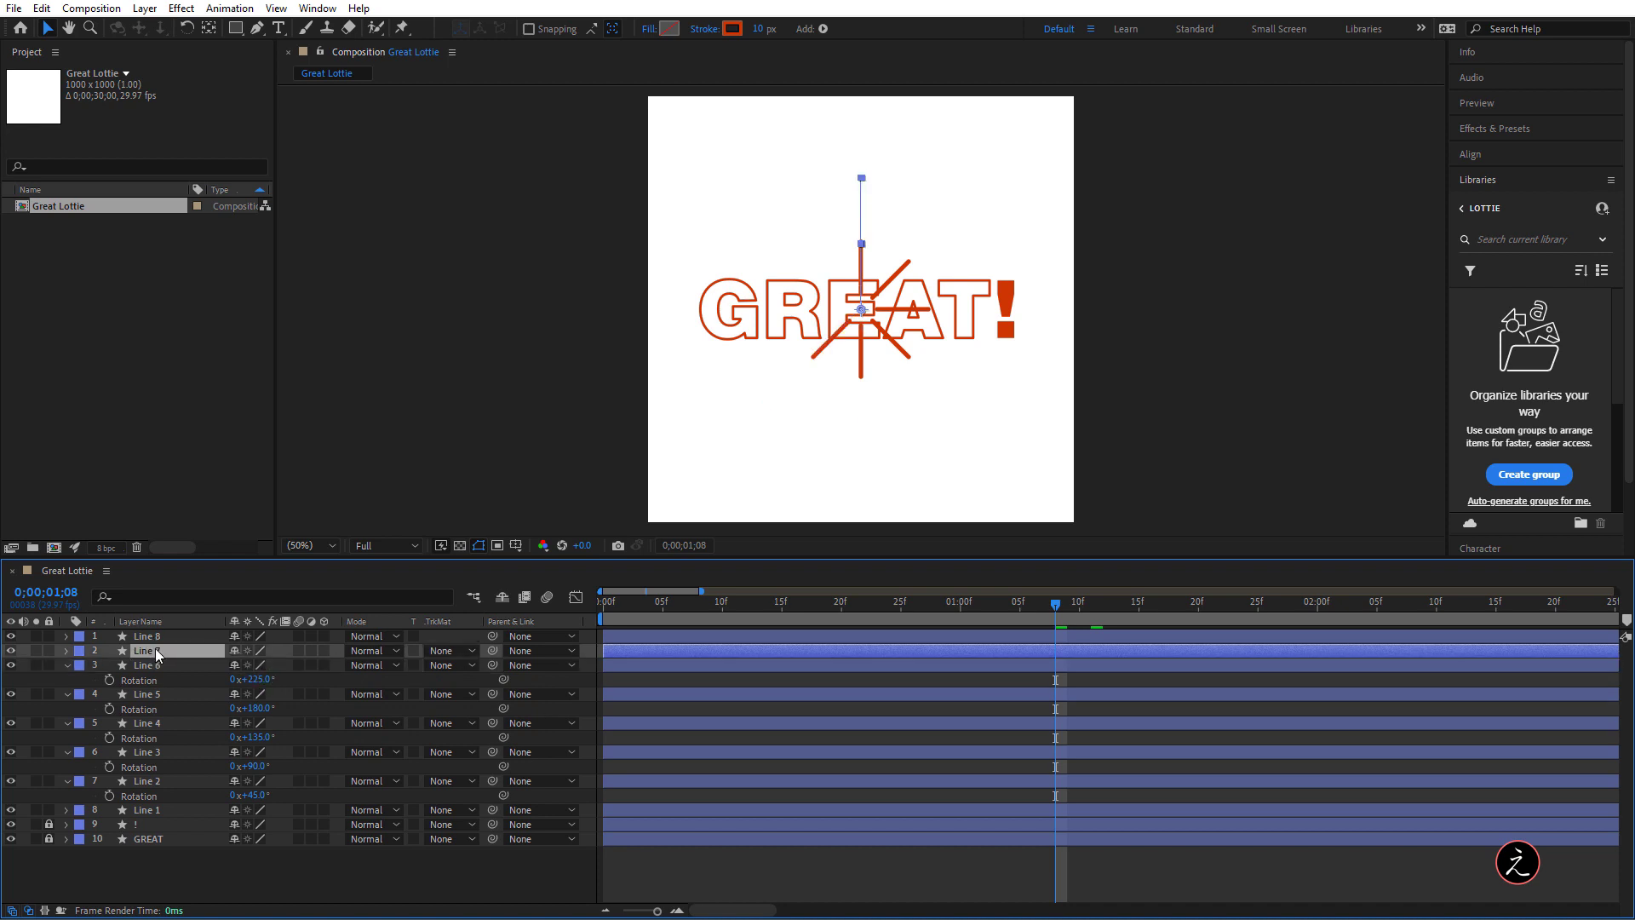
pyautogui.press('r')
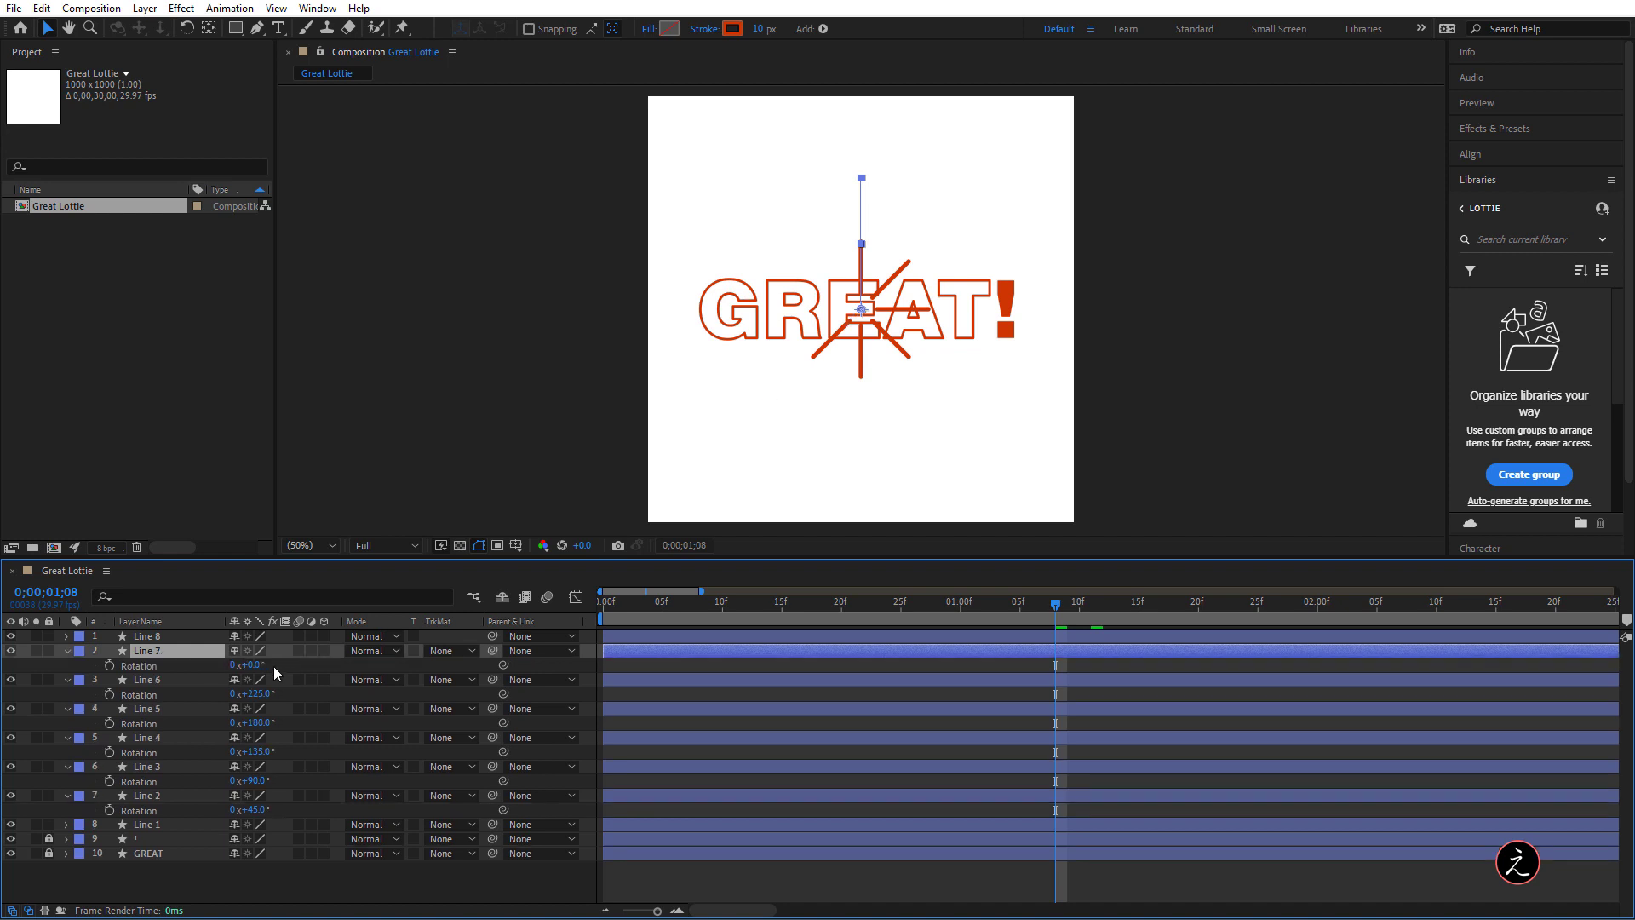
pyautogui.click(253, 665)
pyautogui.write('-90')
pyautogui.press('Return')
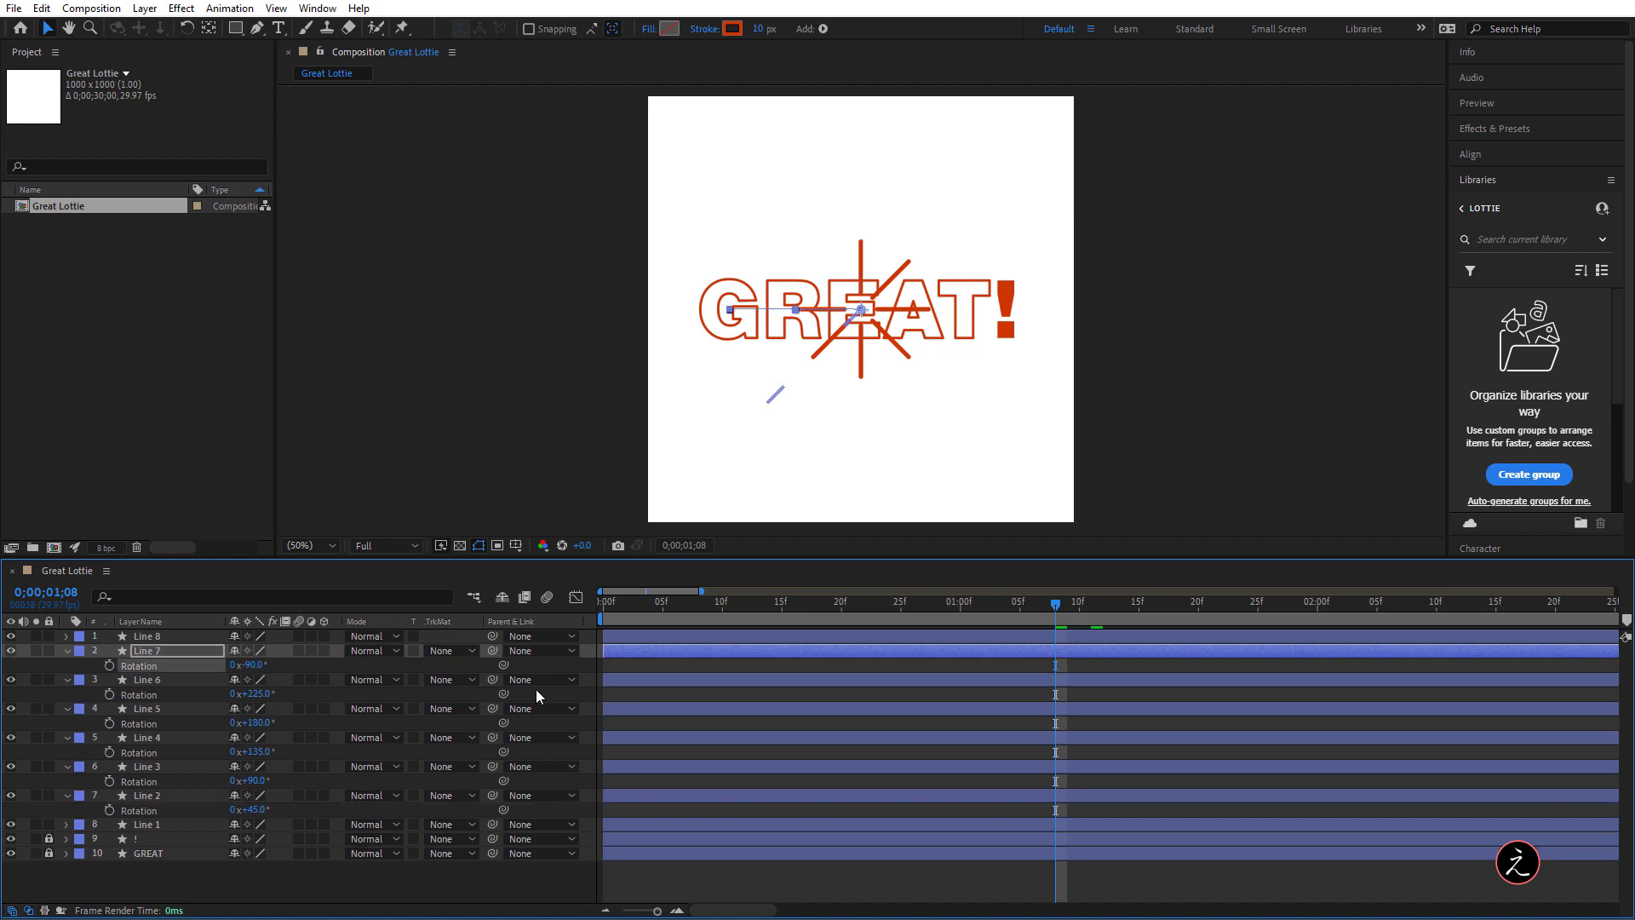
# Show only the Rotation property of Line 8 and set it to -45°
pyautogui.click(218, 634)
pyautogui.press('r')
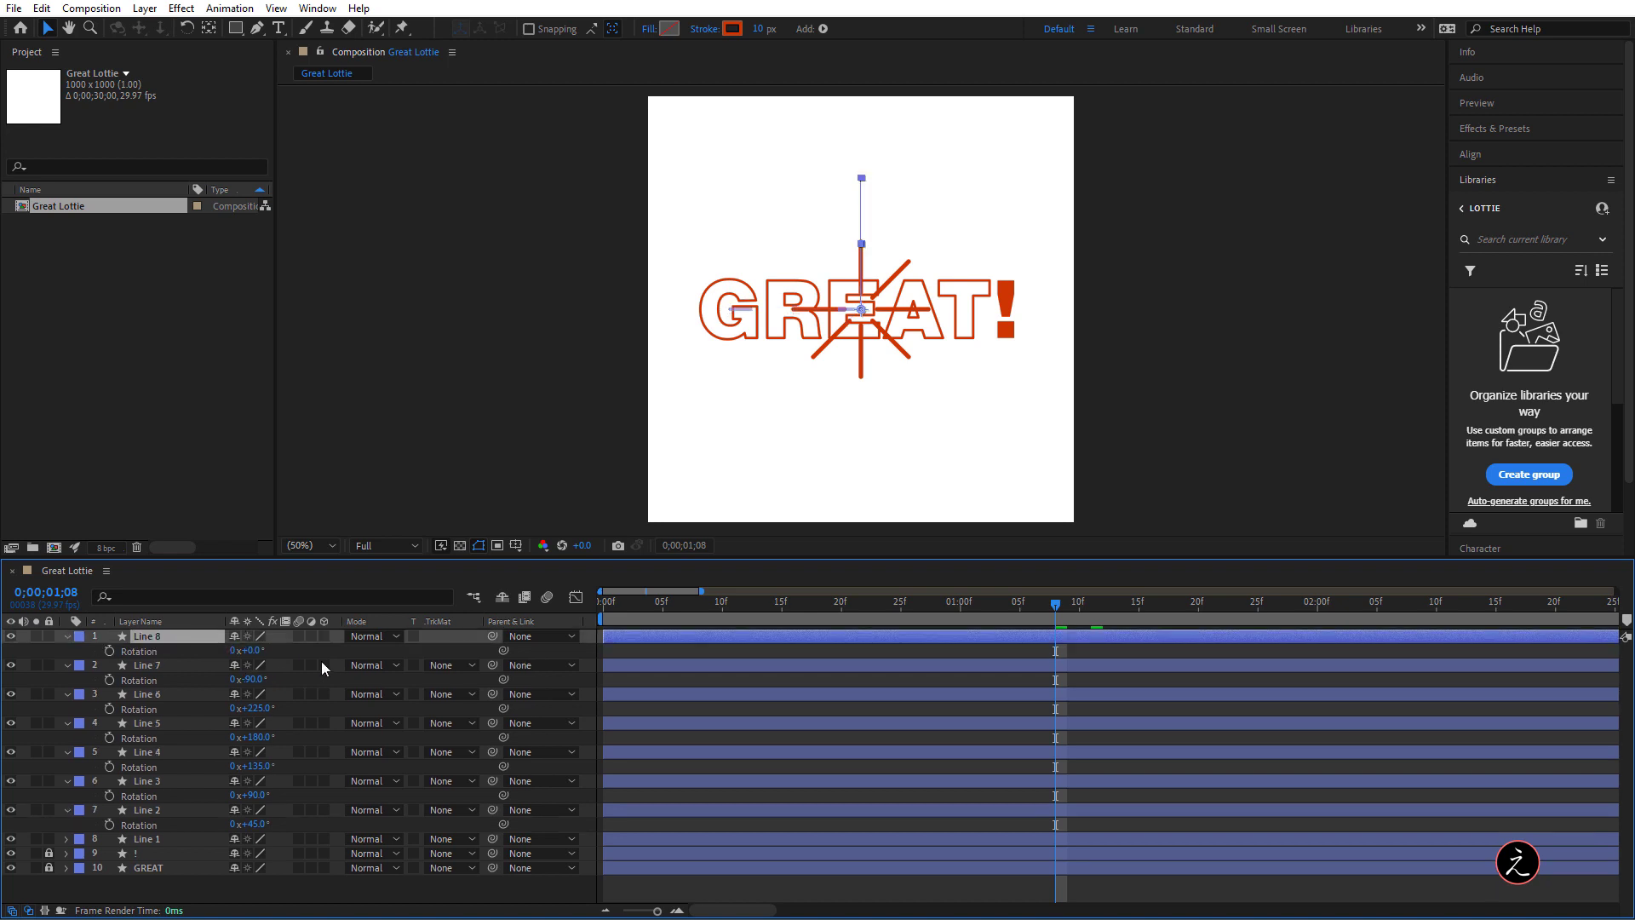
pyautogui.click(252, 651)
pyautogui.write('-45')
pyautogui.press('Return')
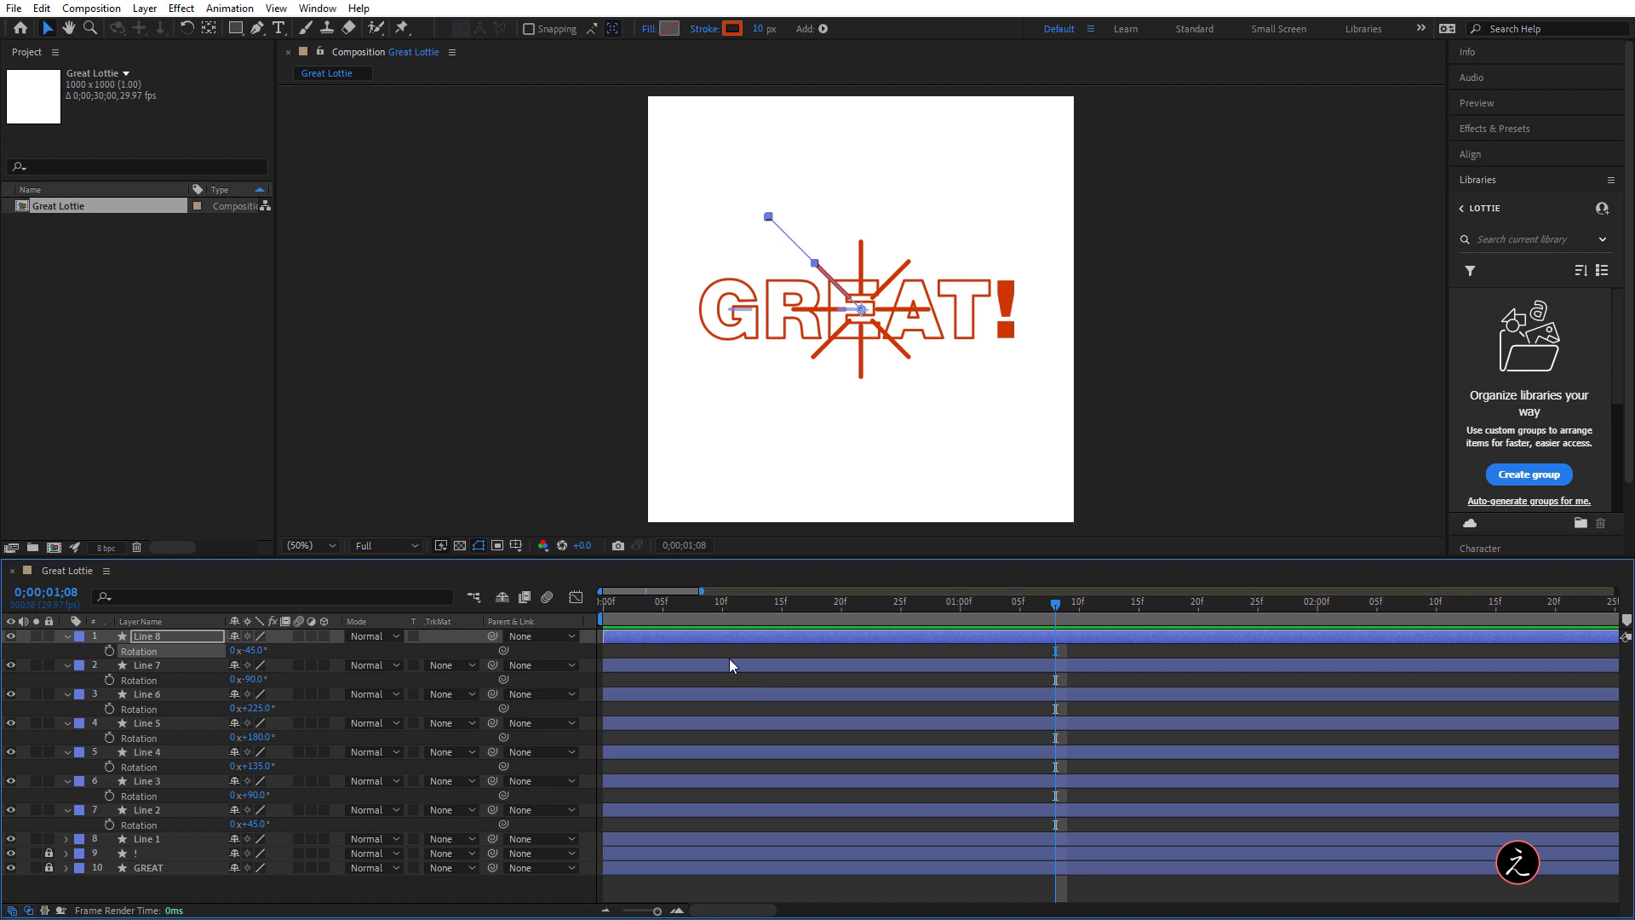
# Preview the line burst from the start of the composition and scrub to 0;00;01;11
pyautogui.click(604, 601)
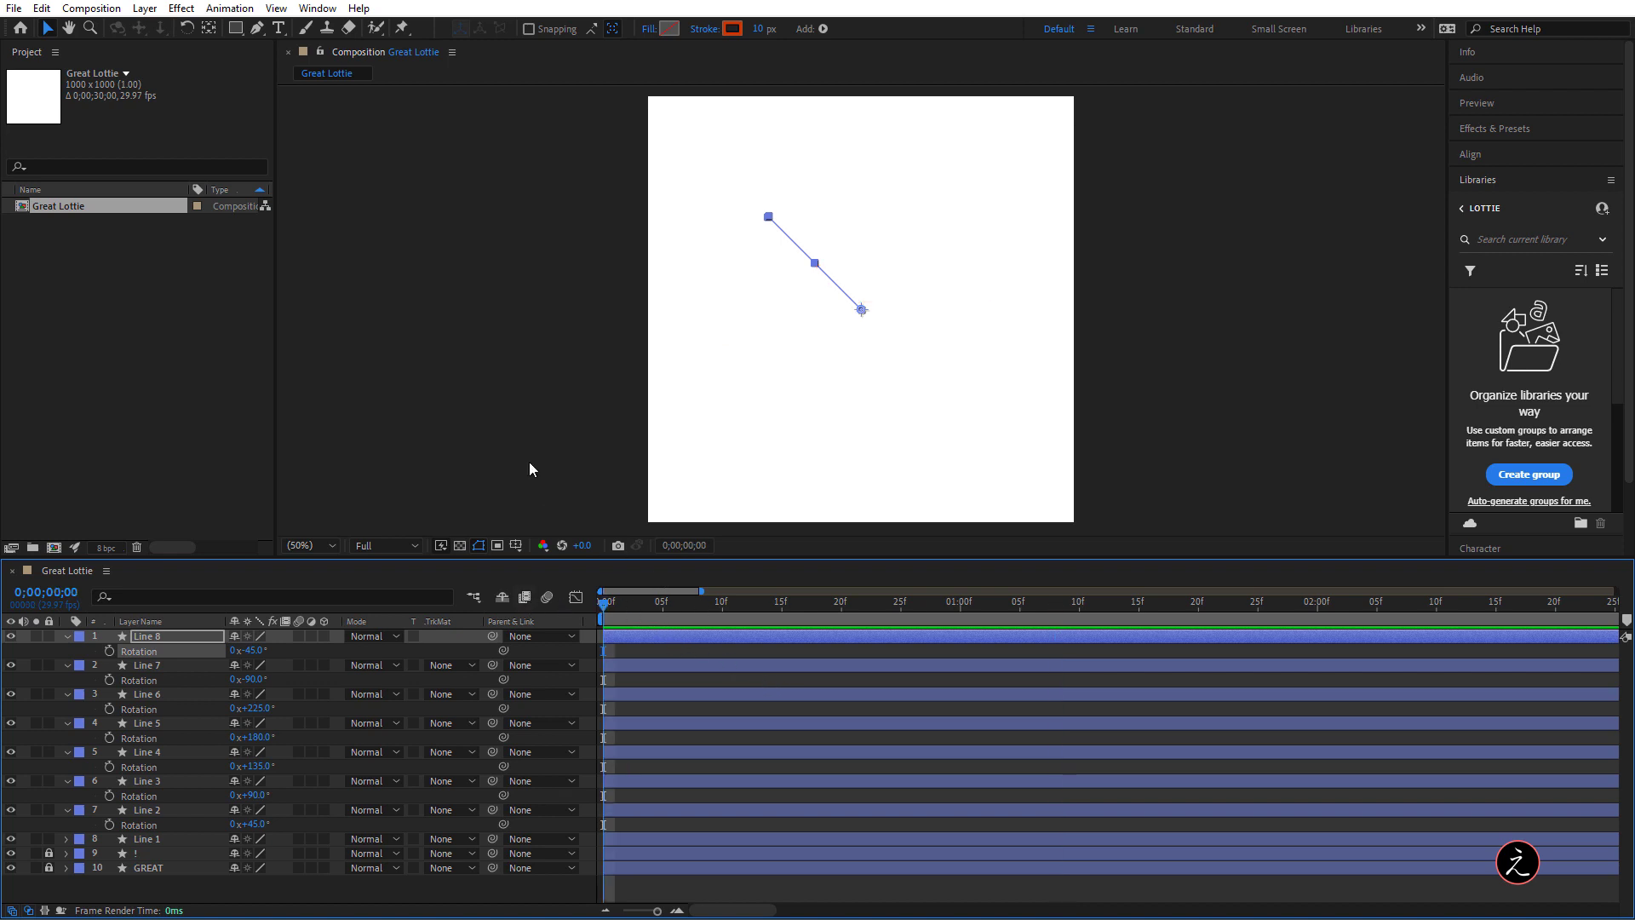
pyautogui.click(529, 469)
pyautogui.press('space')
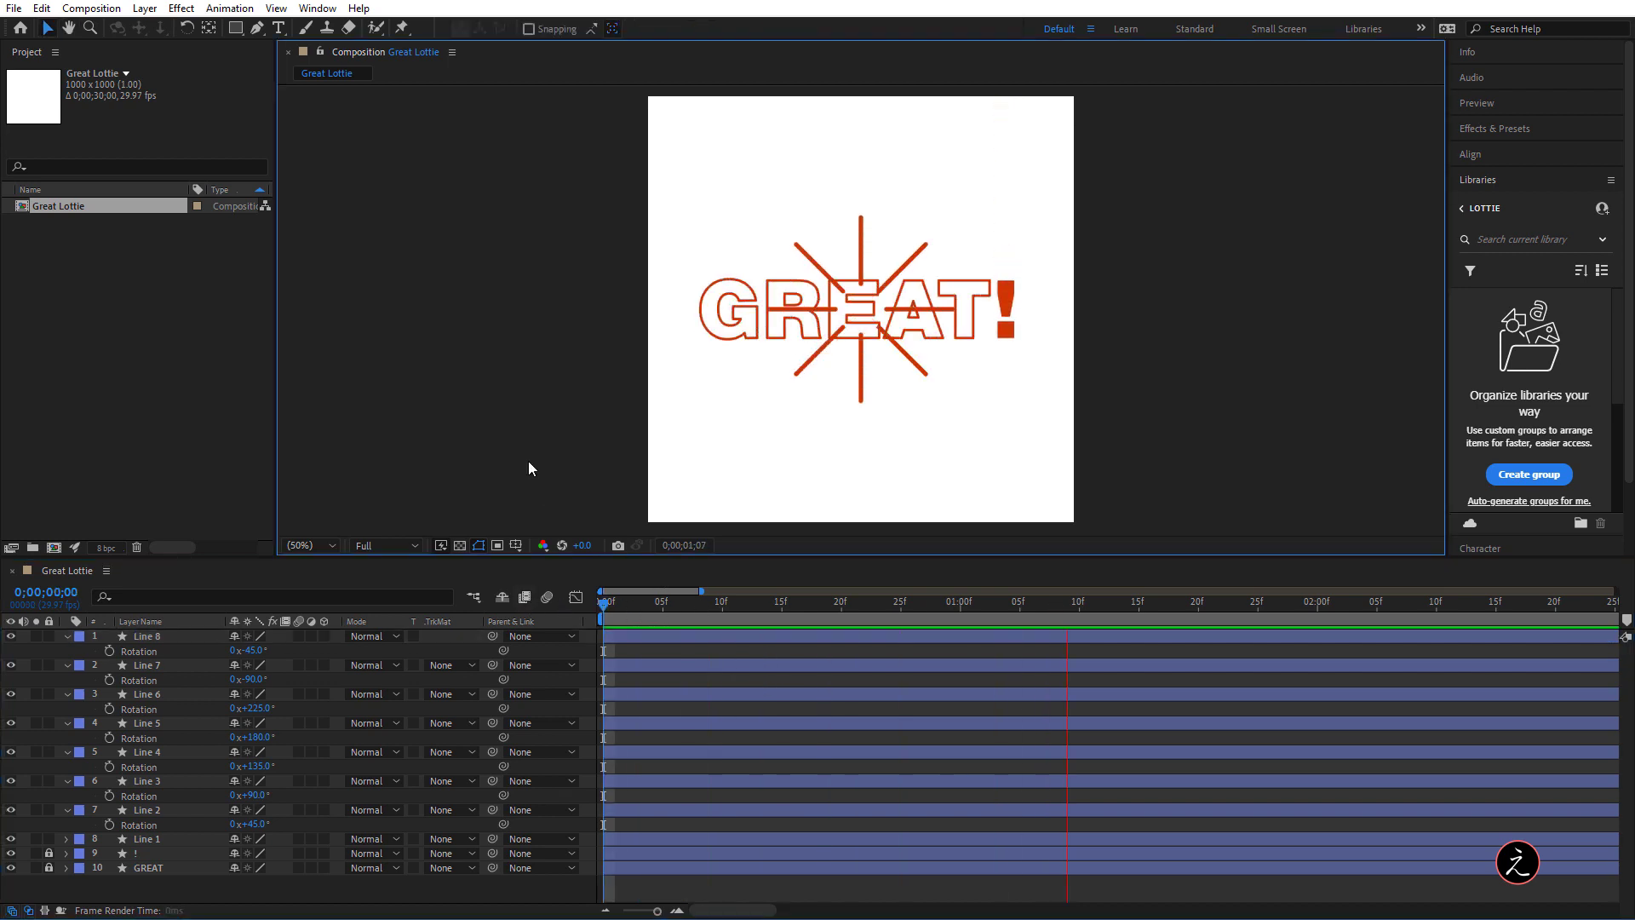
pyautogui.press('space')
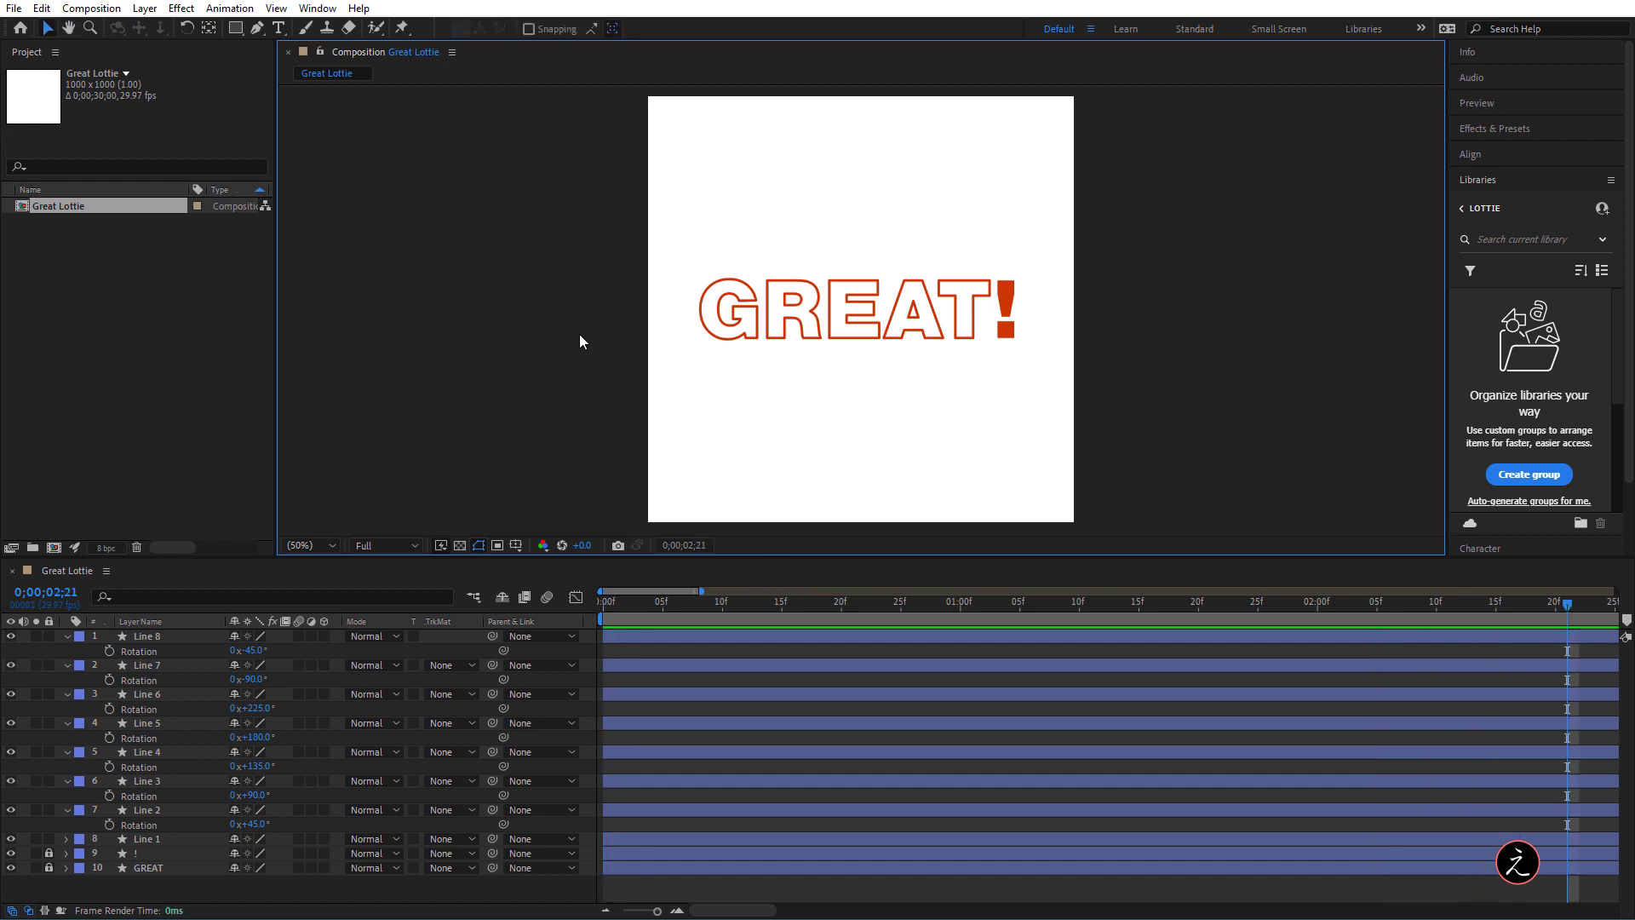
pyautogui.moveTo(721, 627); pyautogui.dragTo(1091, 627)
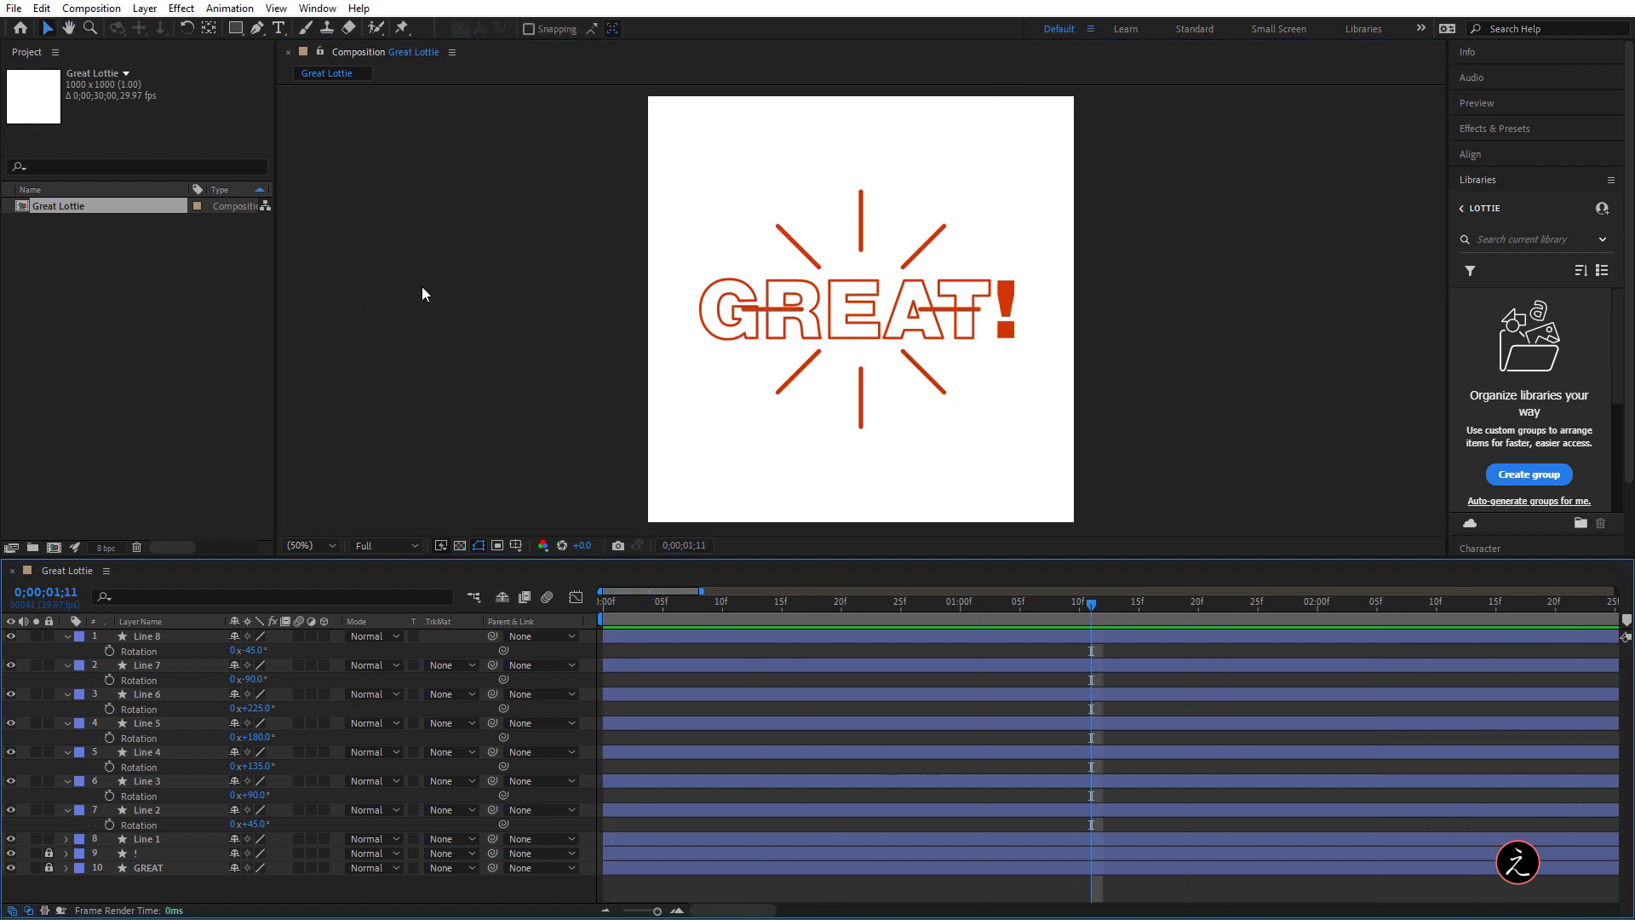
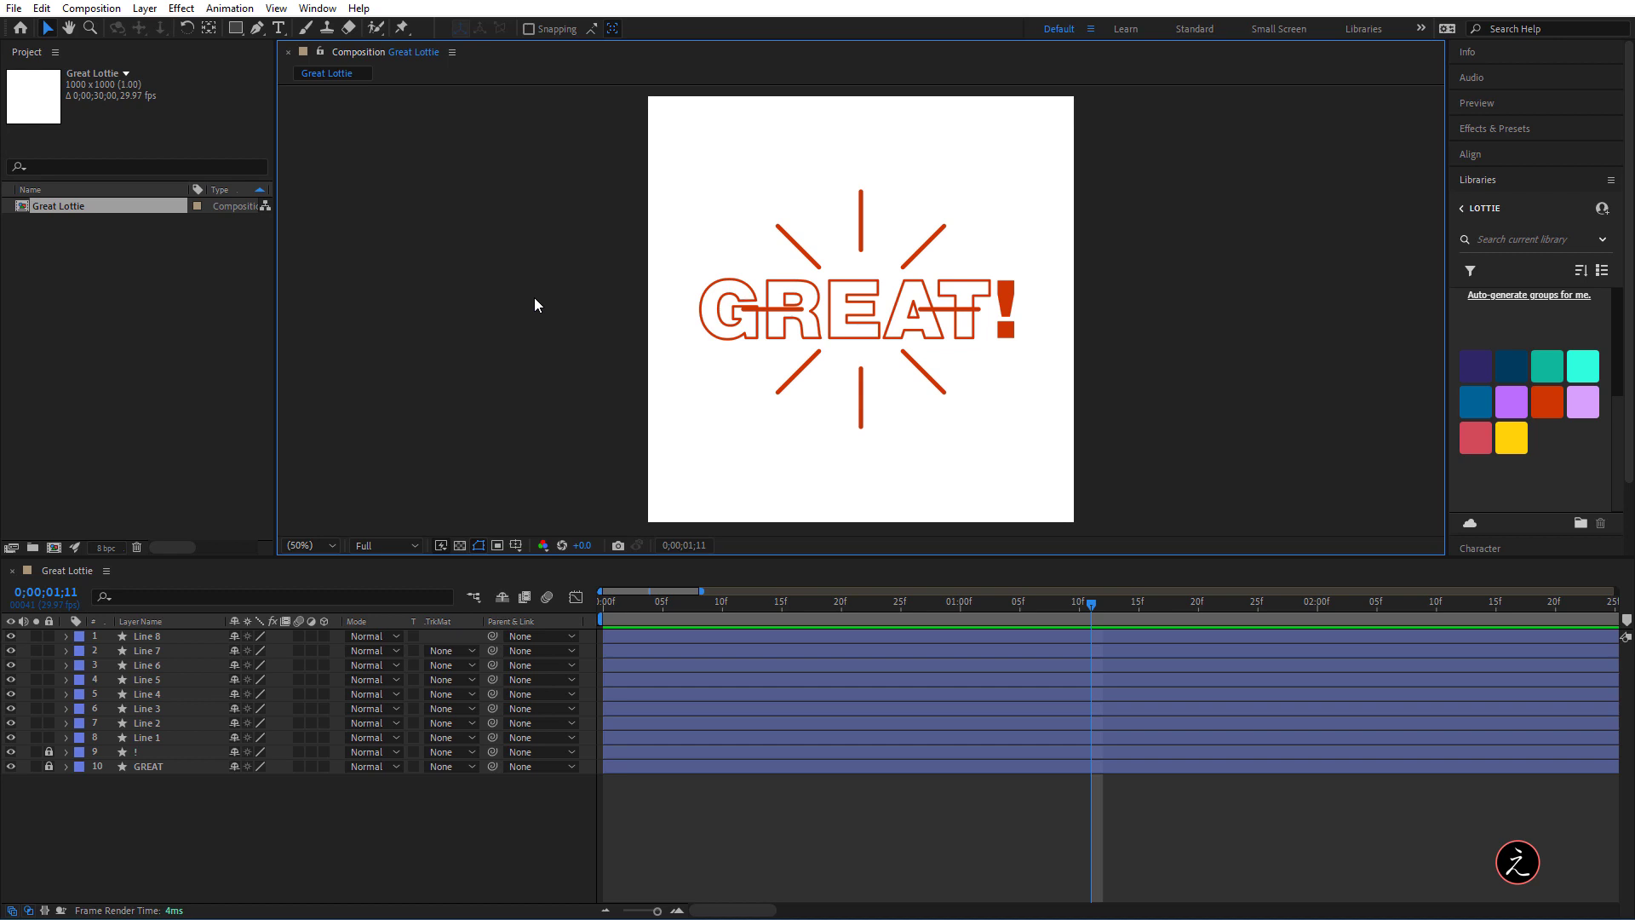
# Duplicate the Line 1 layer, move the copy to the top of the layer stack and rename it Line 1 (Y)
pyautogui.click(177, 738)
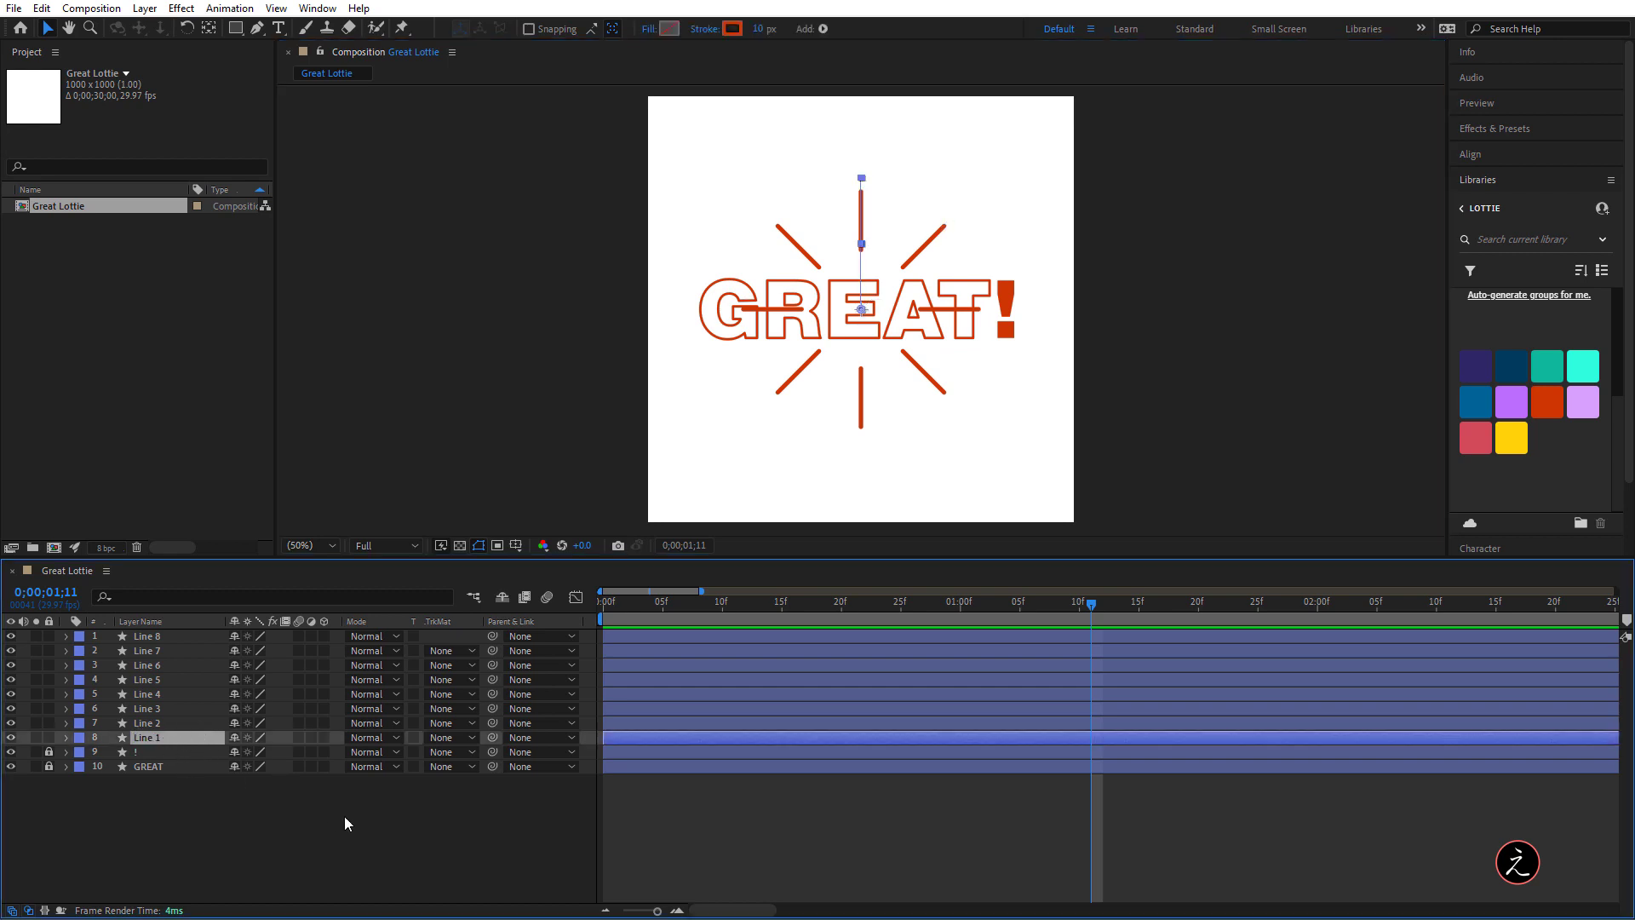
pyautogui.hotkey('ctrl', 'd')
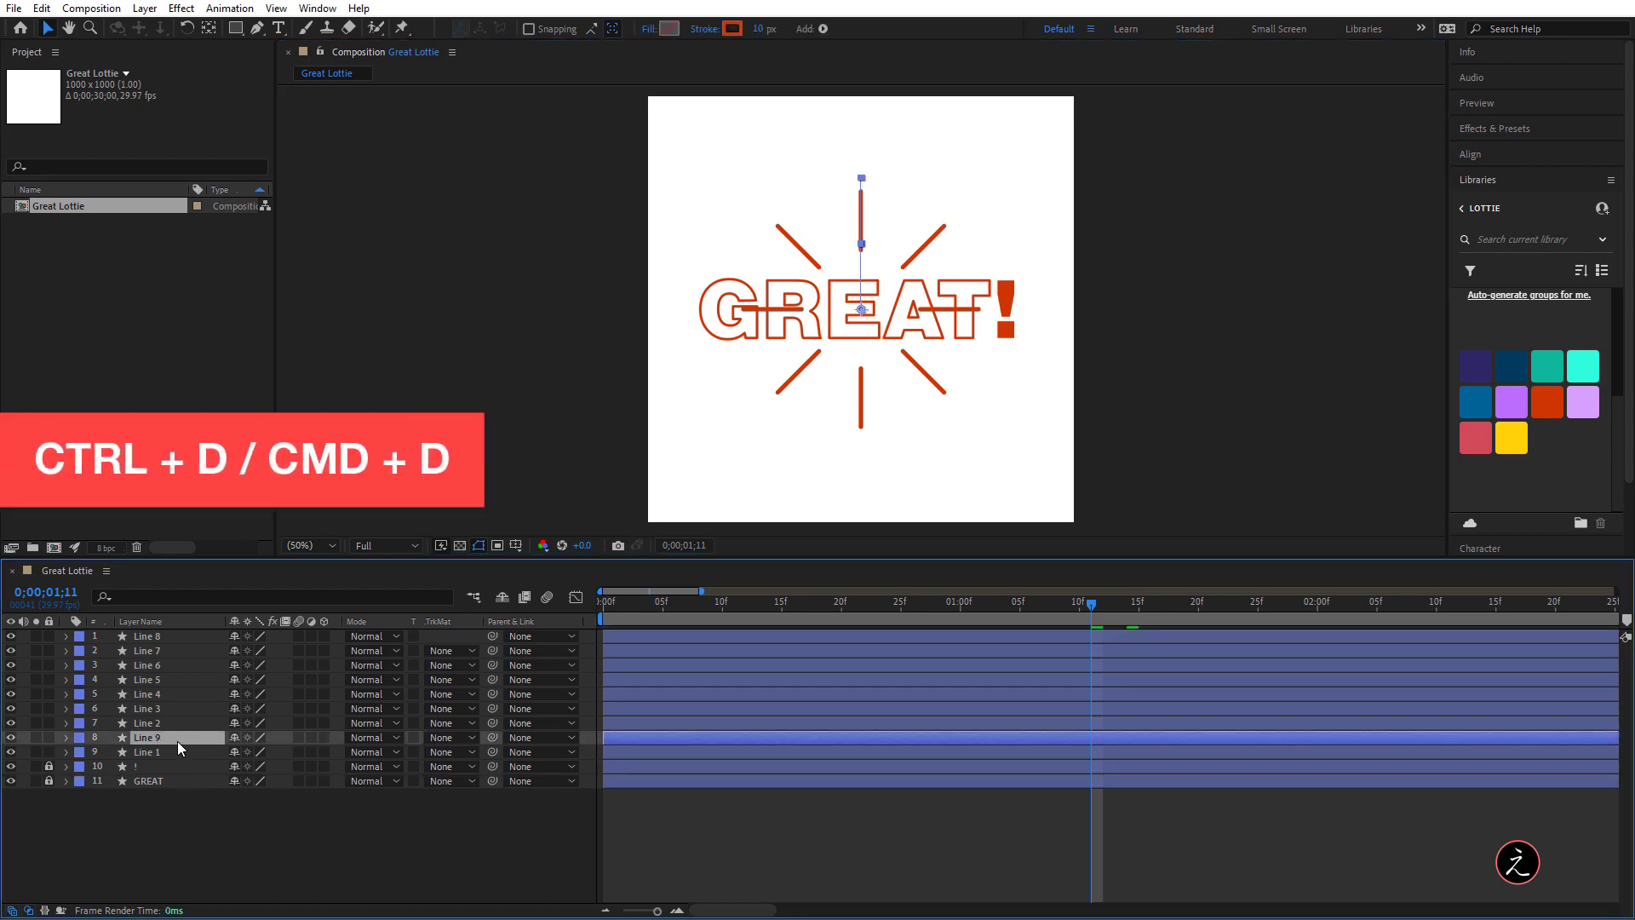
pyautogui.moveTo(176, 737); pyautogui.dragTo(176, 636)
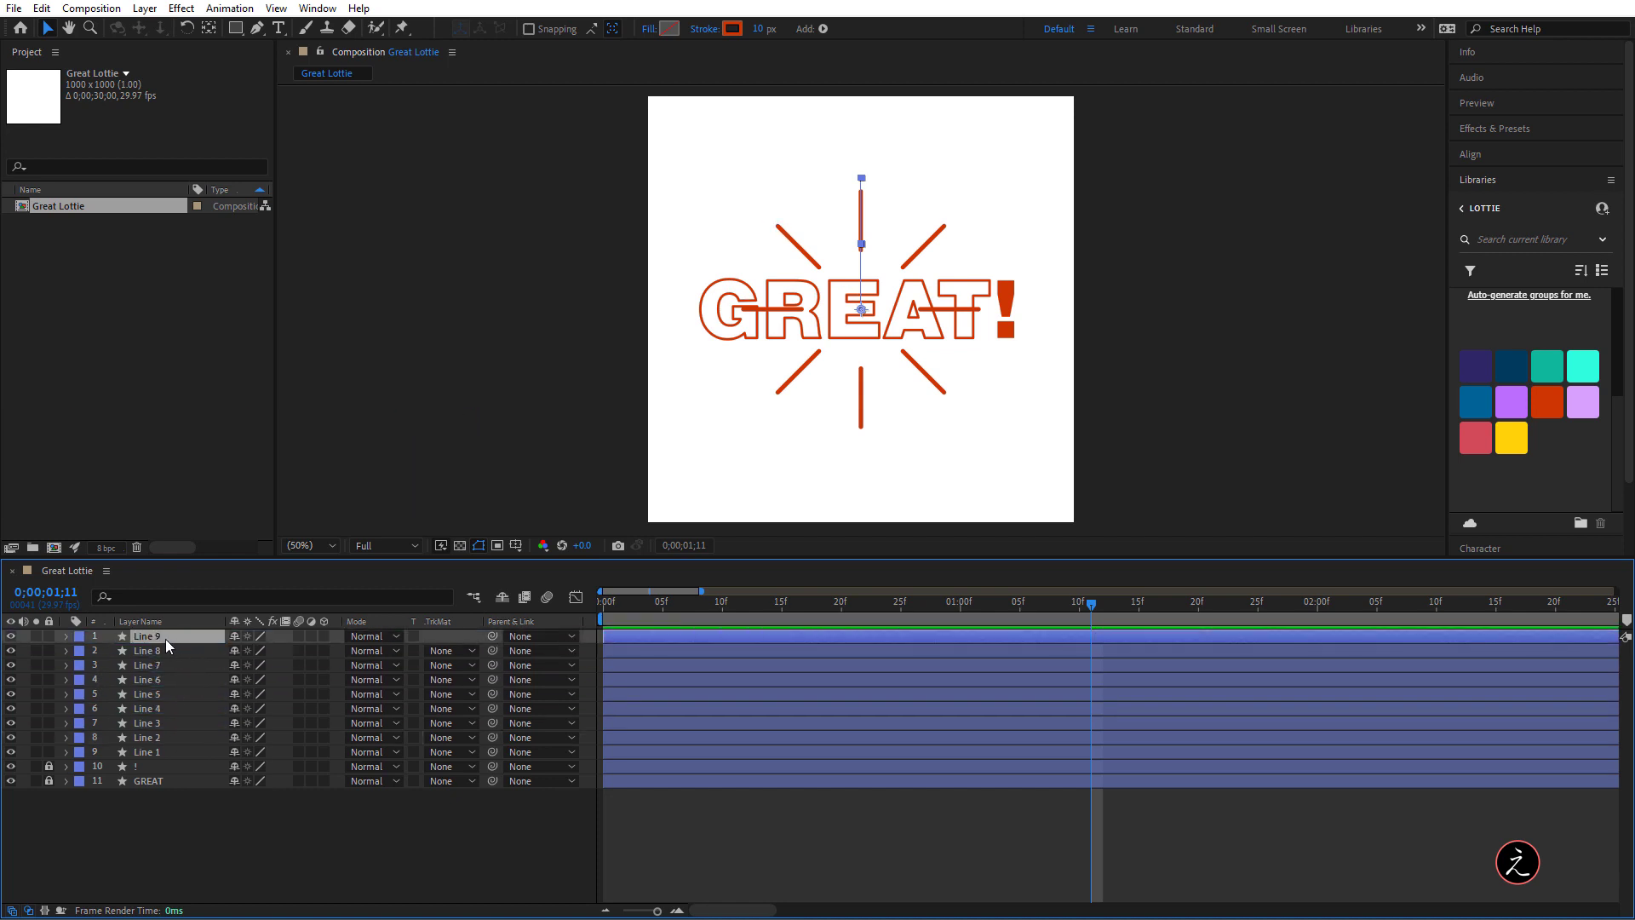
pyautogui.press('Return')
pyautogui.click(258, 826)
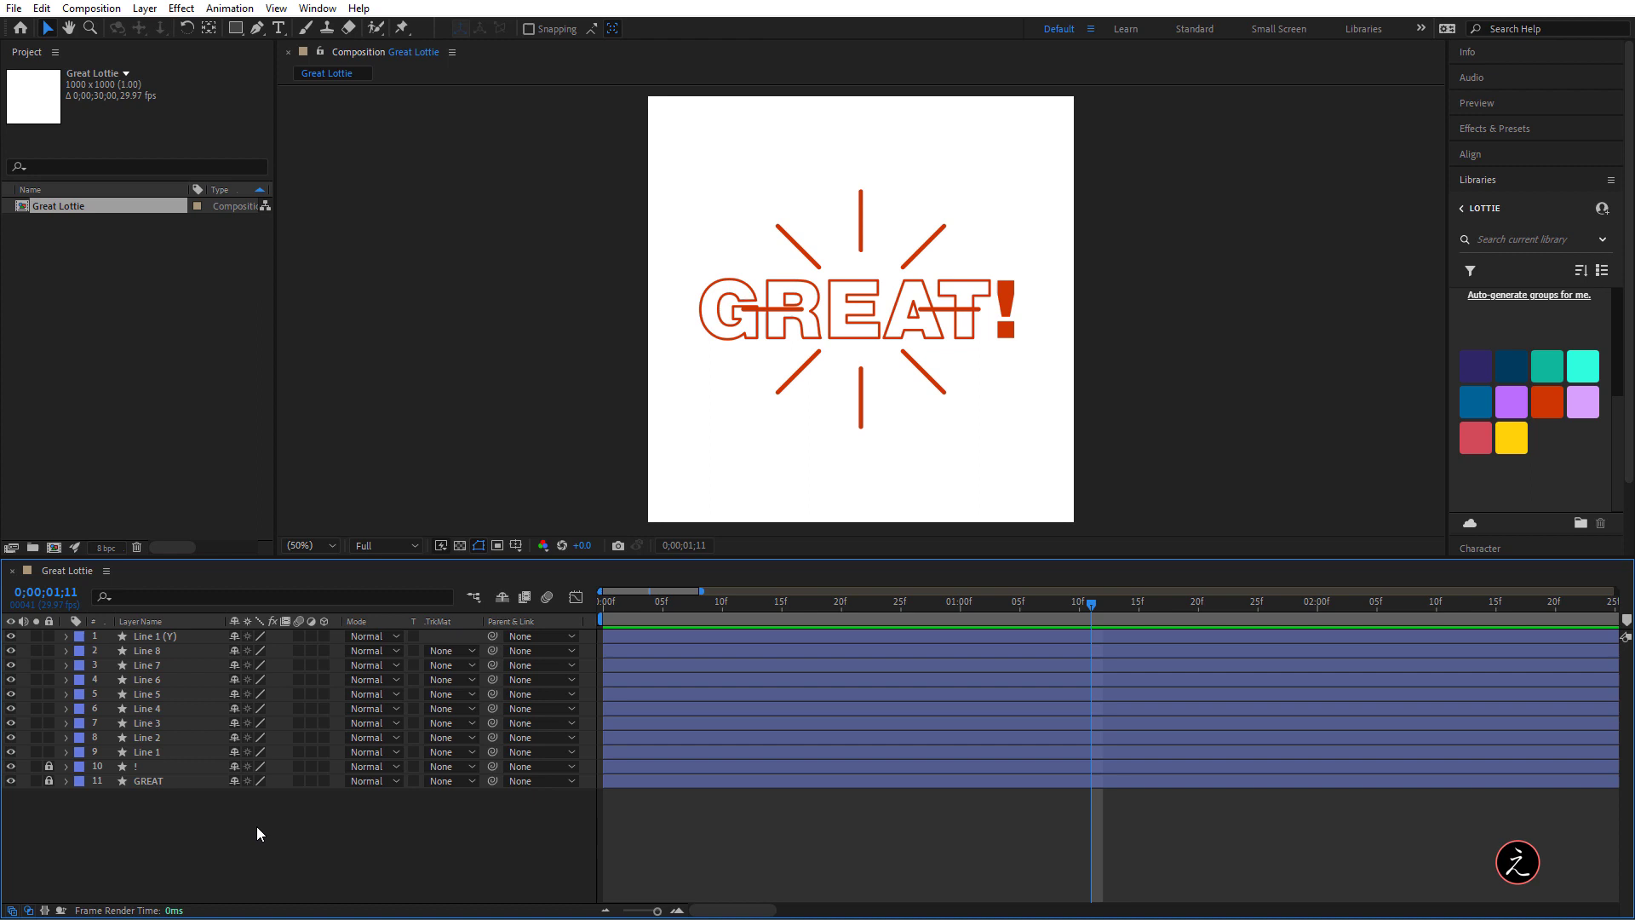
# Recolour Stroke 1 of Line 1 (Y) with the yellow swatch sampled from the LOTTIE library
pyautogui.click(157, 636)
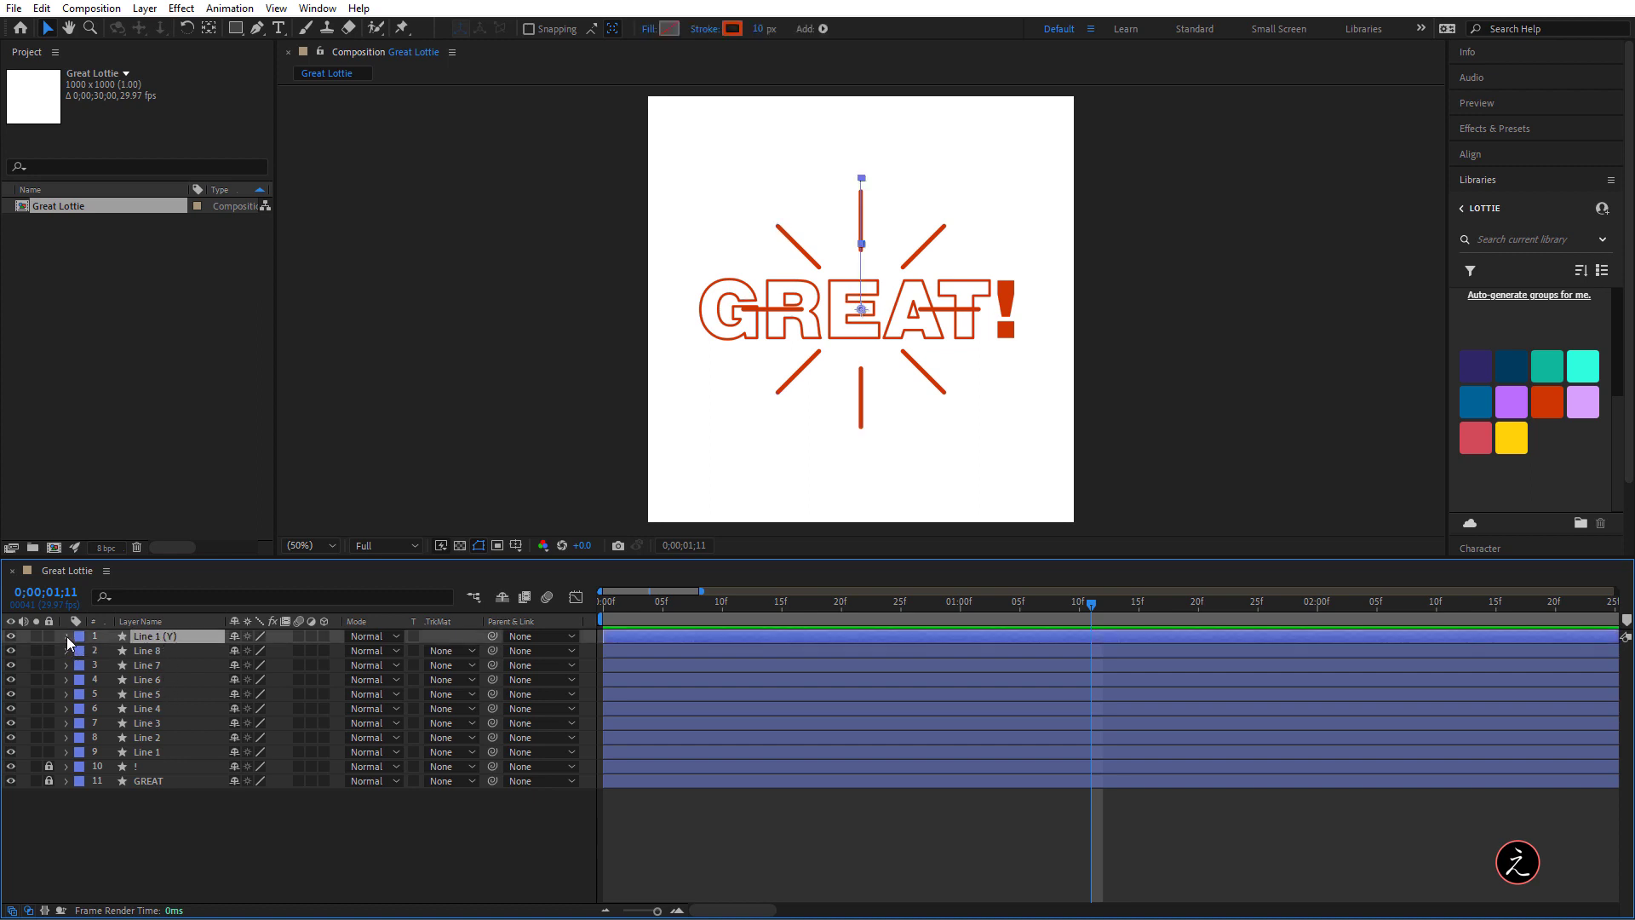
pyautogui.click(66, 636)
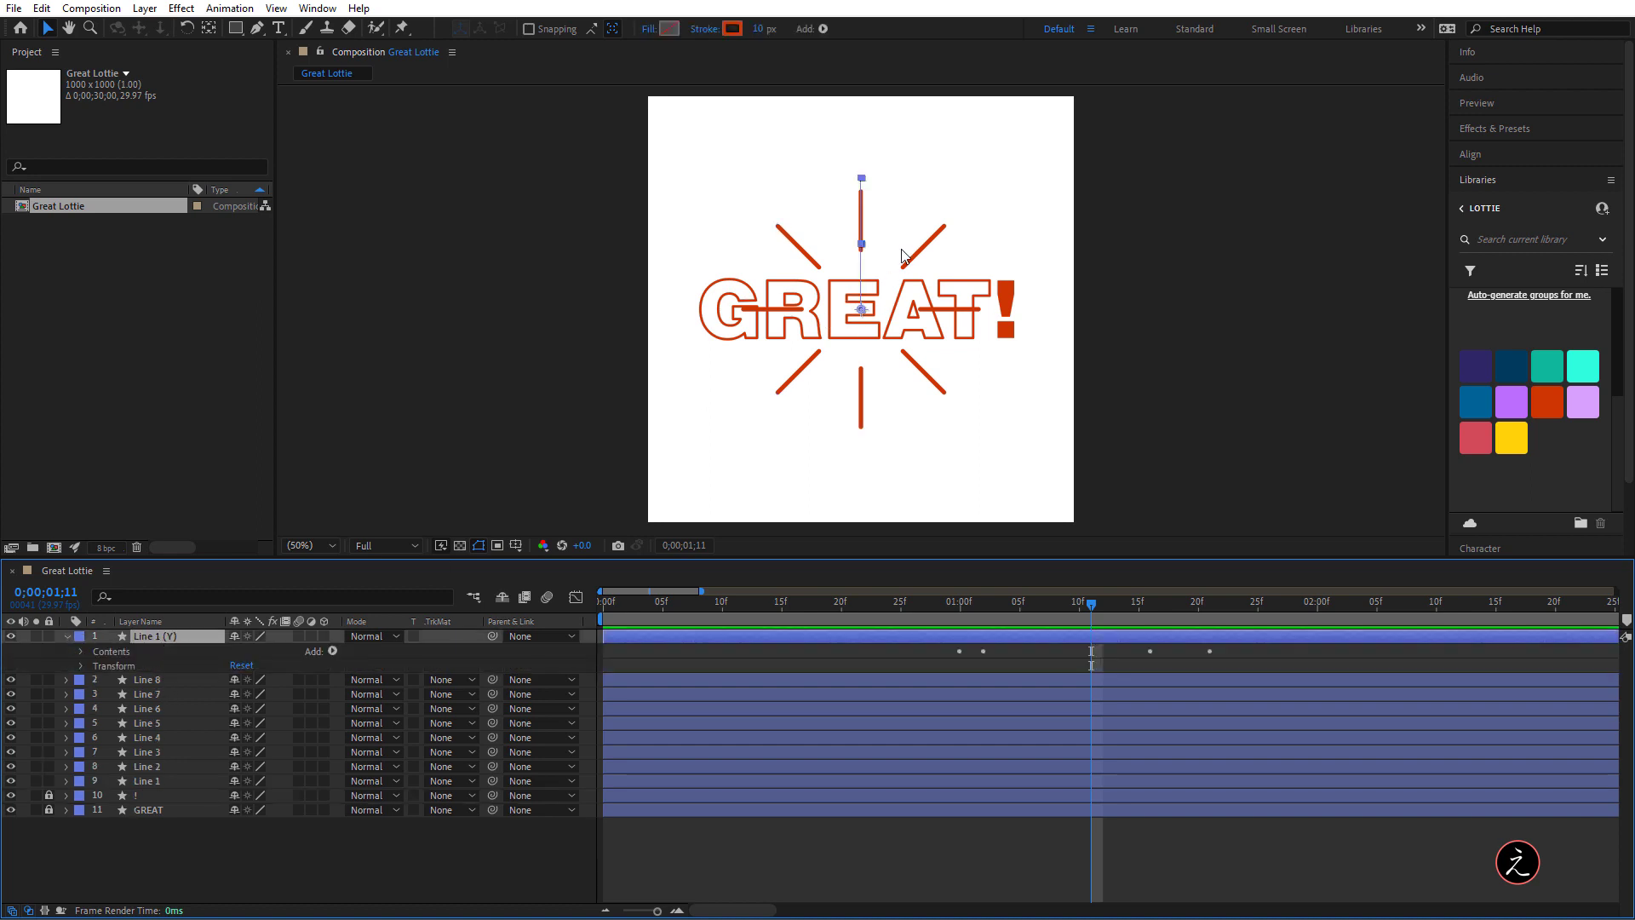
pyautogui.click(80, 651)
pyautogui.click(94, 666)
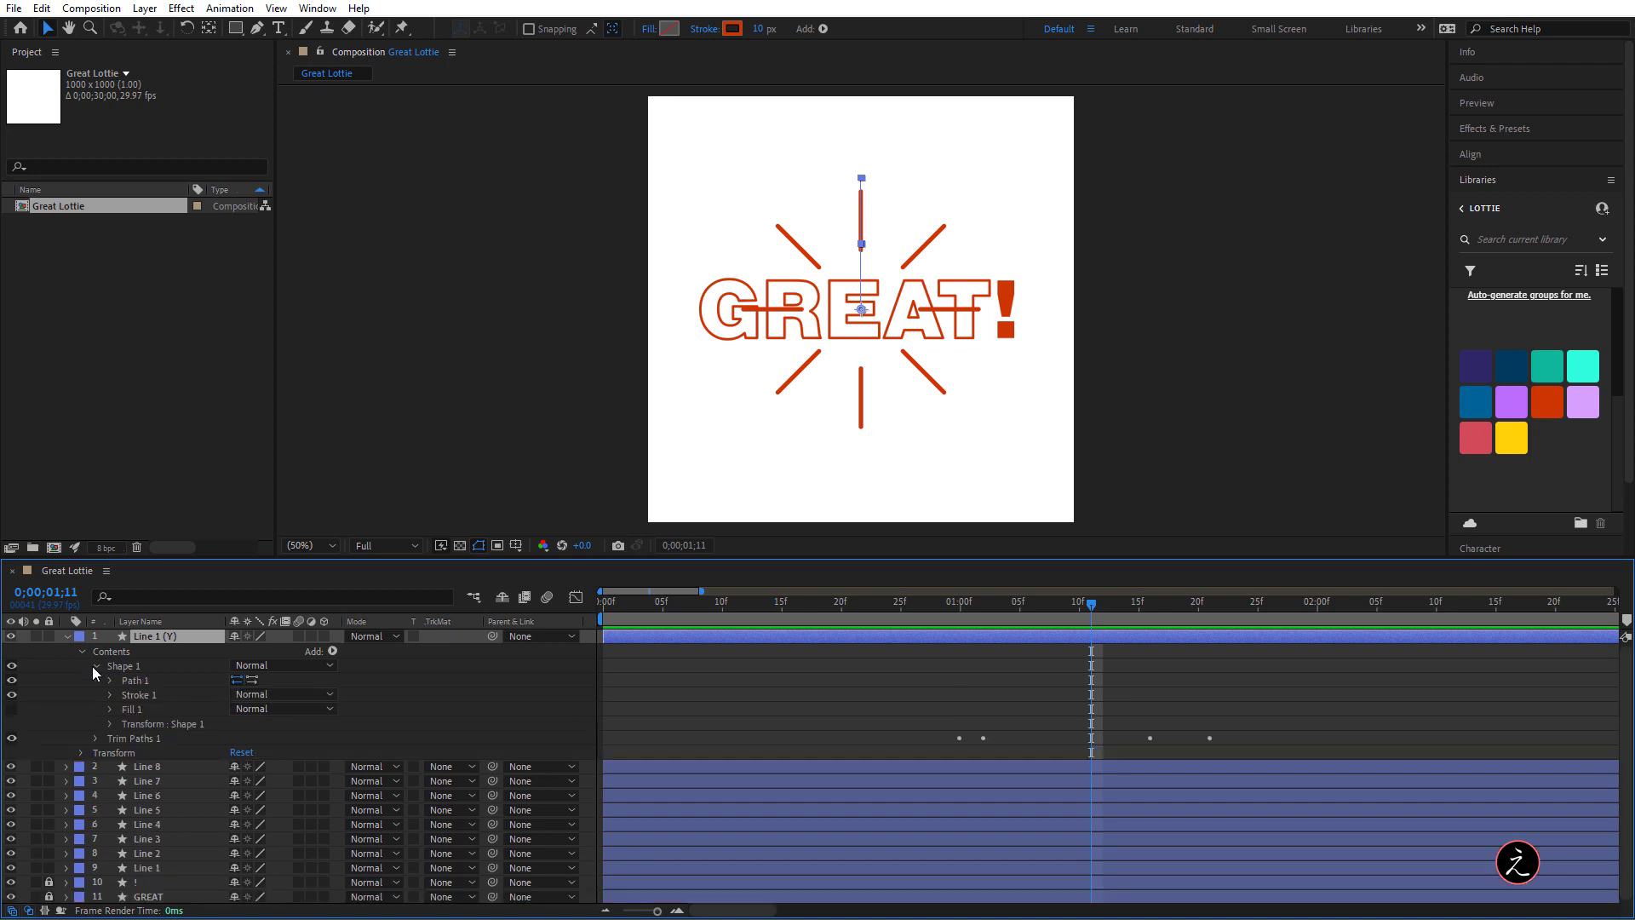
pyautogui.click(110, 694)
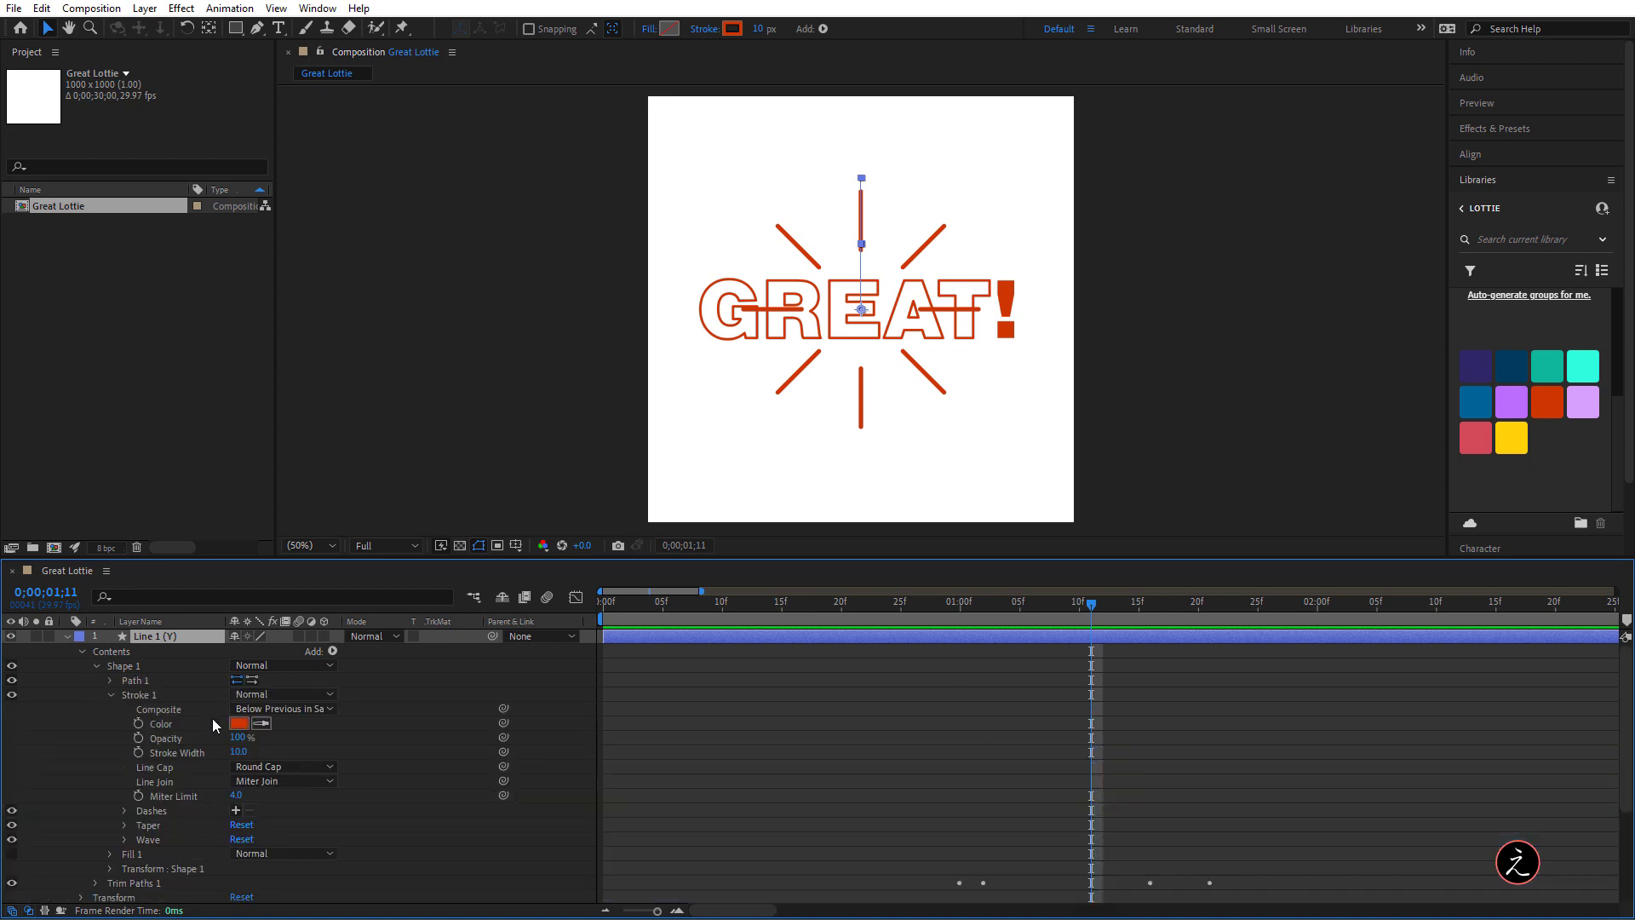
pyautogui.click(261, 723)
pyautogui.click(1515, 434)
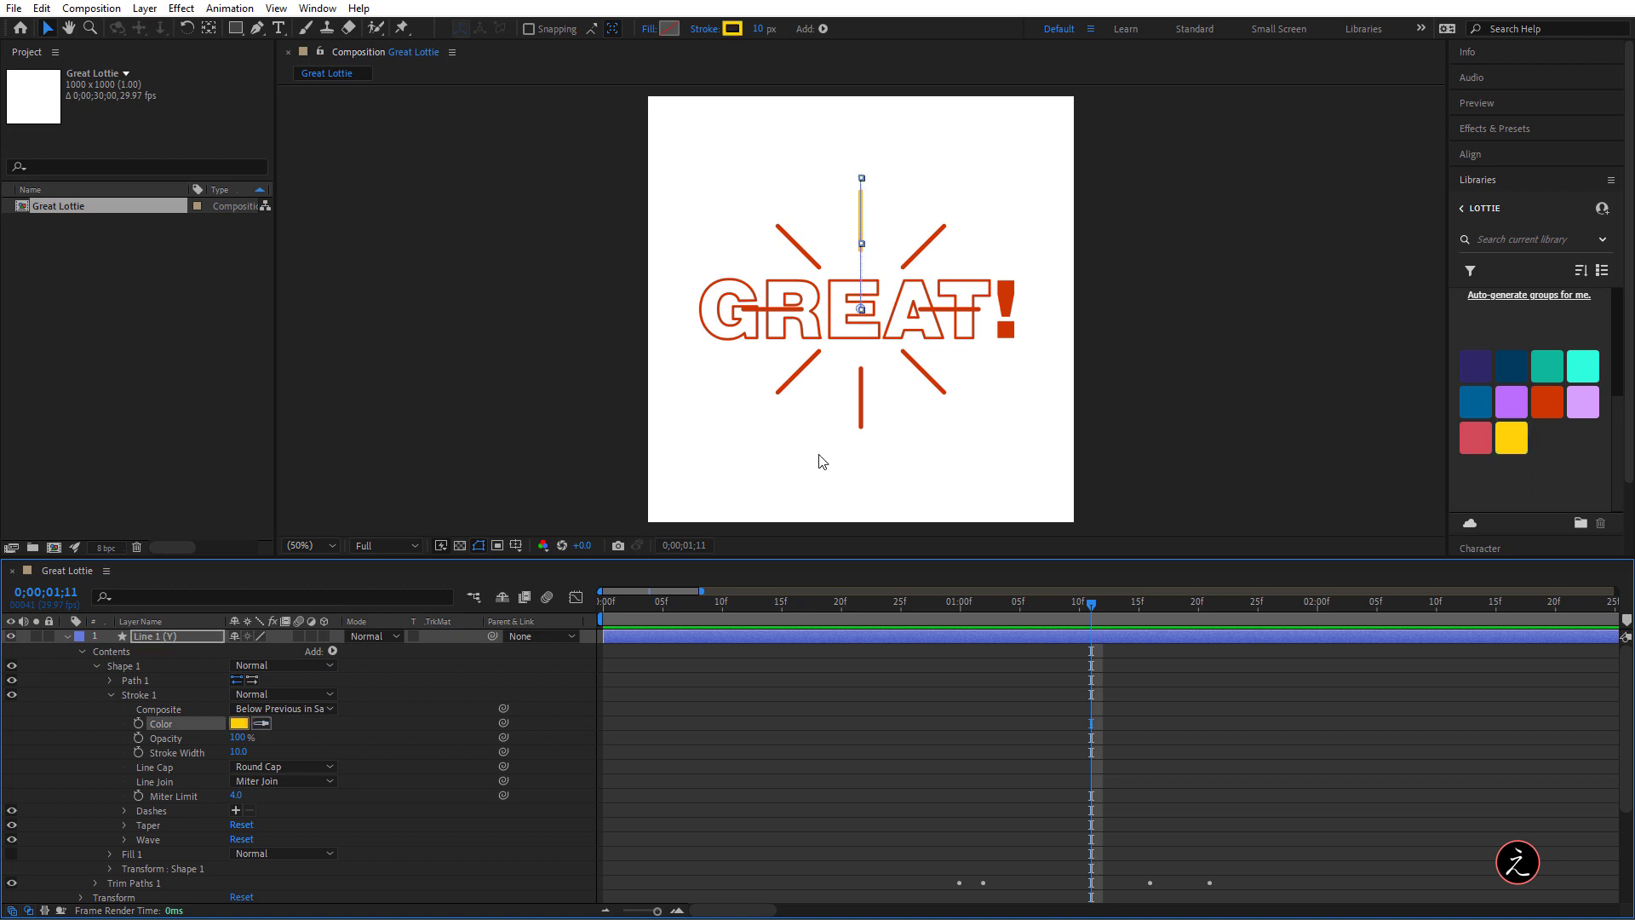
pyautogui.click(443, 428)
# Reveal the keyframes of Line 1 (Y) and delay its trim Start keyframes, the first to 0;00;01;01 and the second by about three frames
pyautogui.click(172, 636)
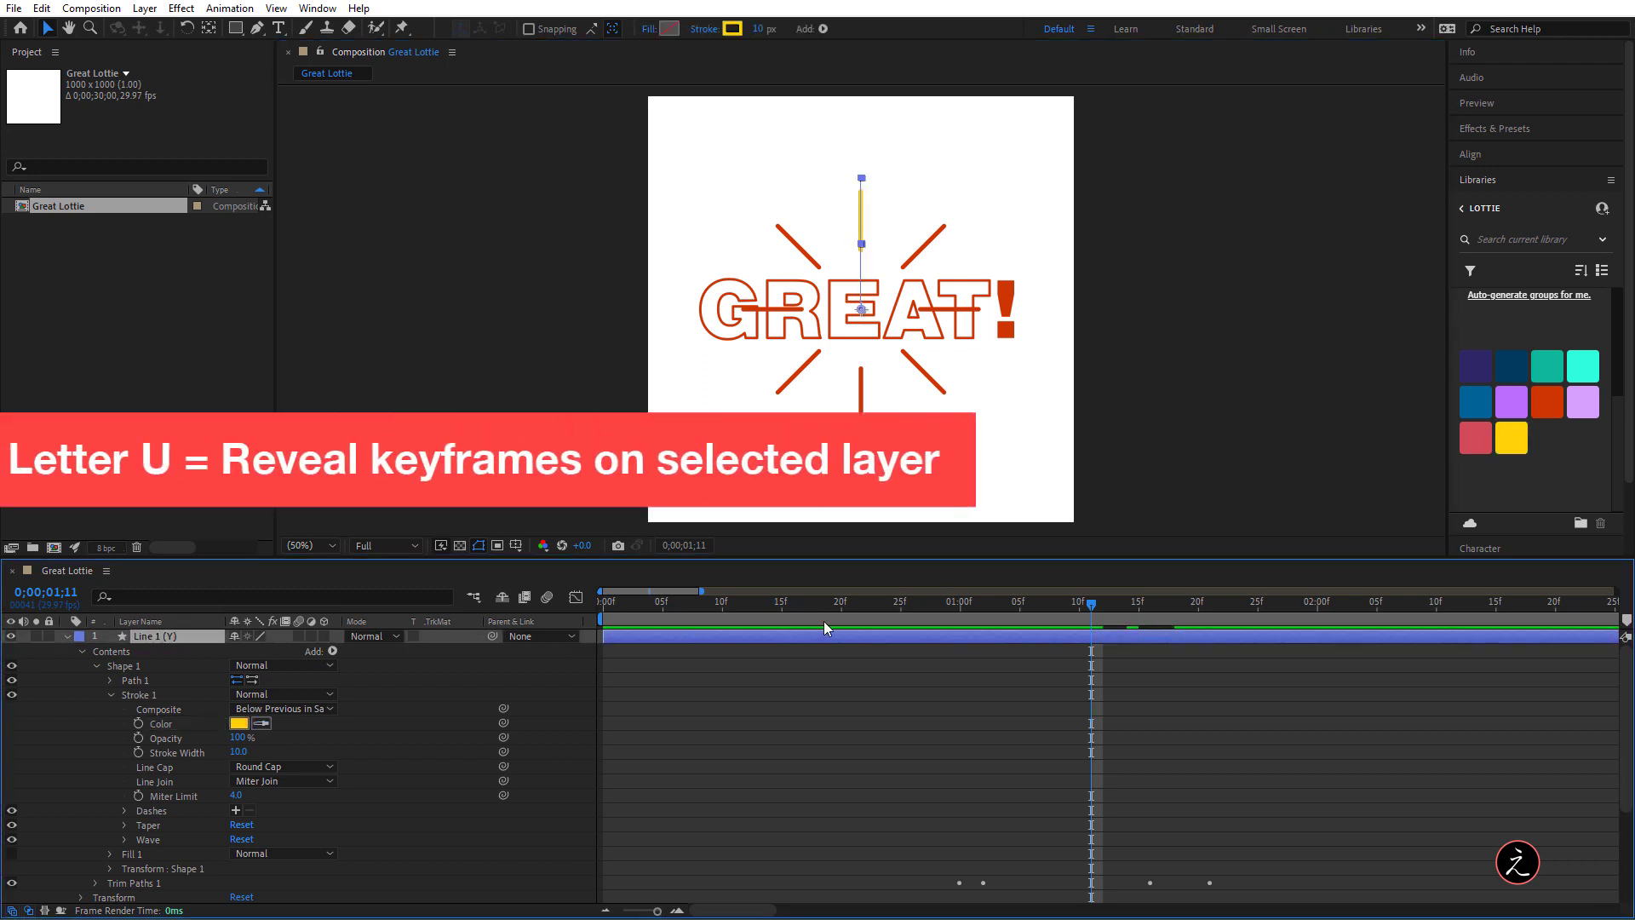
pyautogui.press('u')
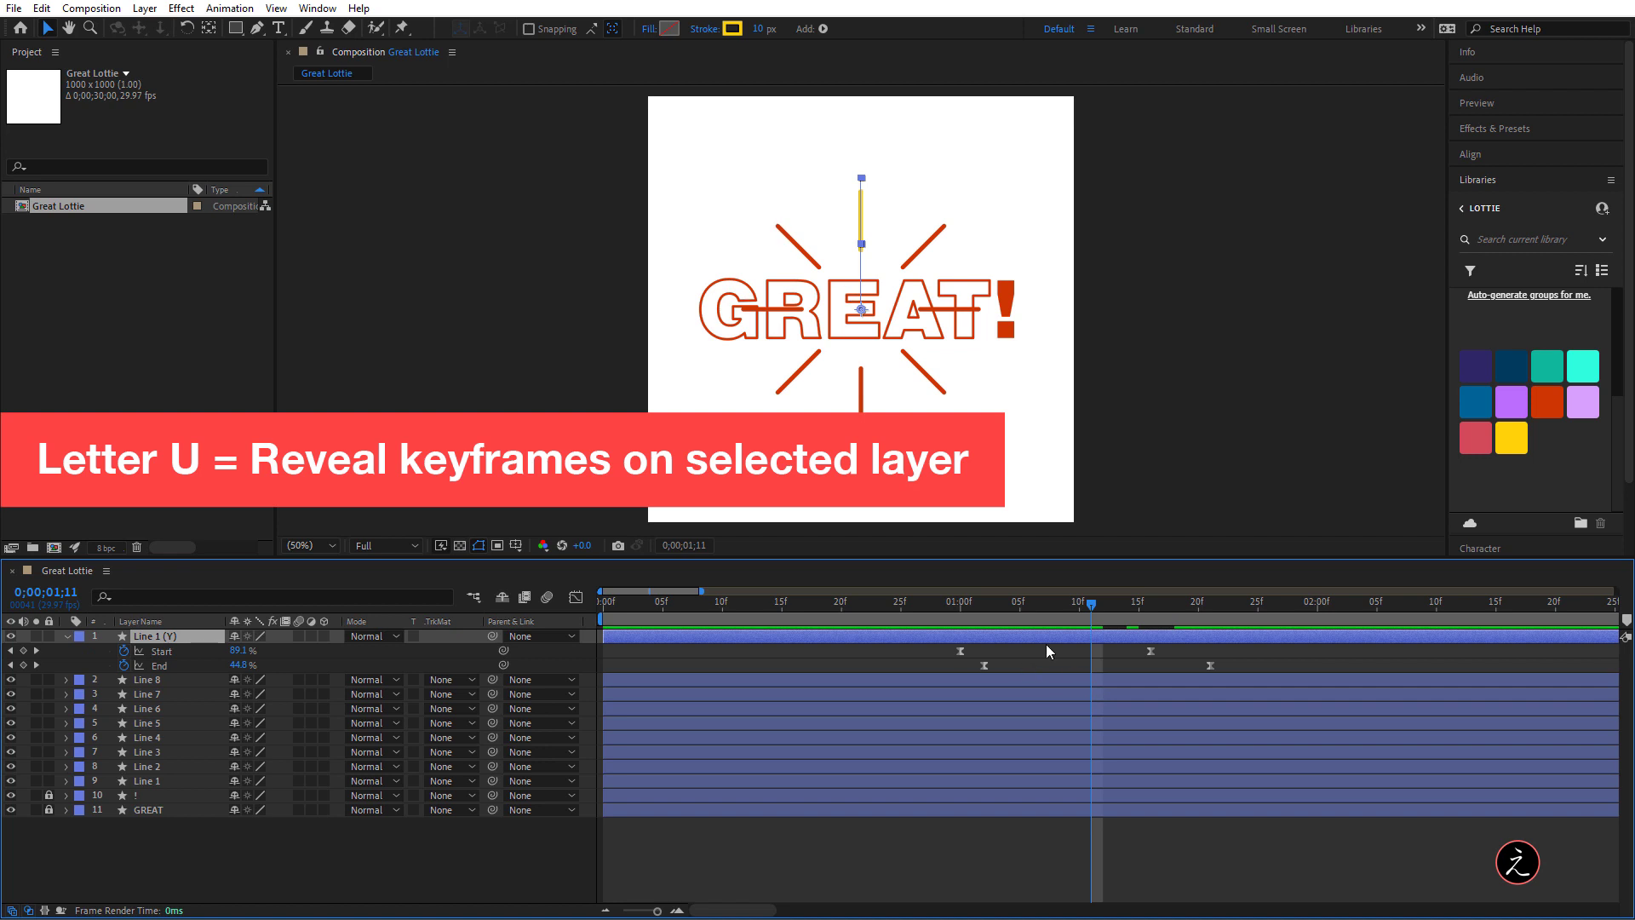
pyautogui.moveTo(1093, 611); pyautogui.dragTo(973, 611)
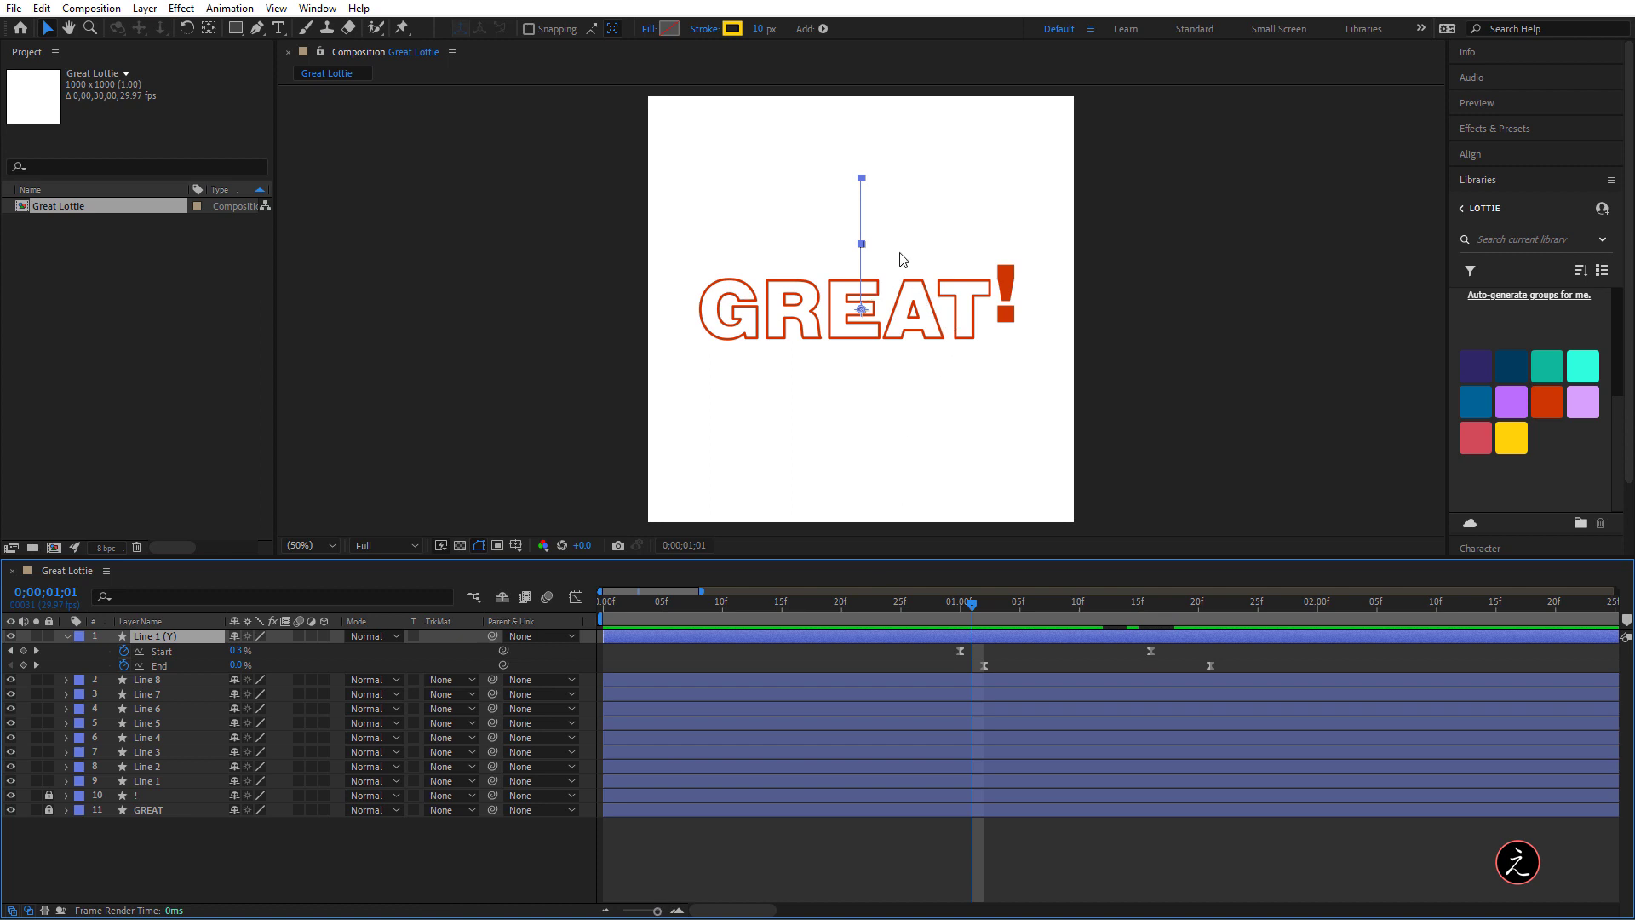
pyautogui.scroll(2, 898, 255)
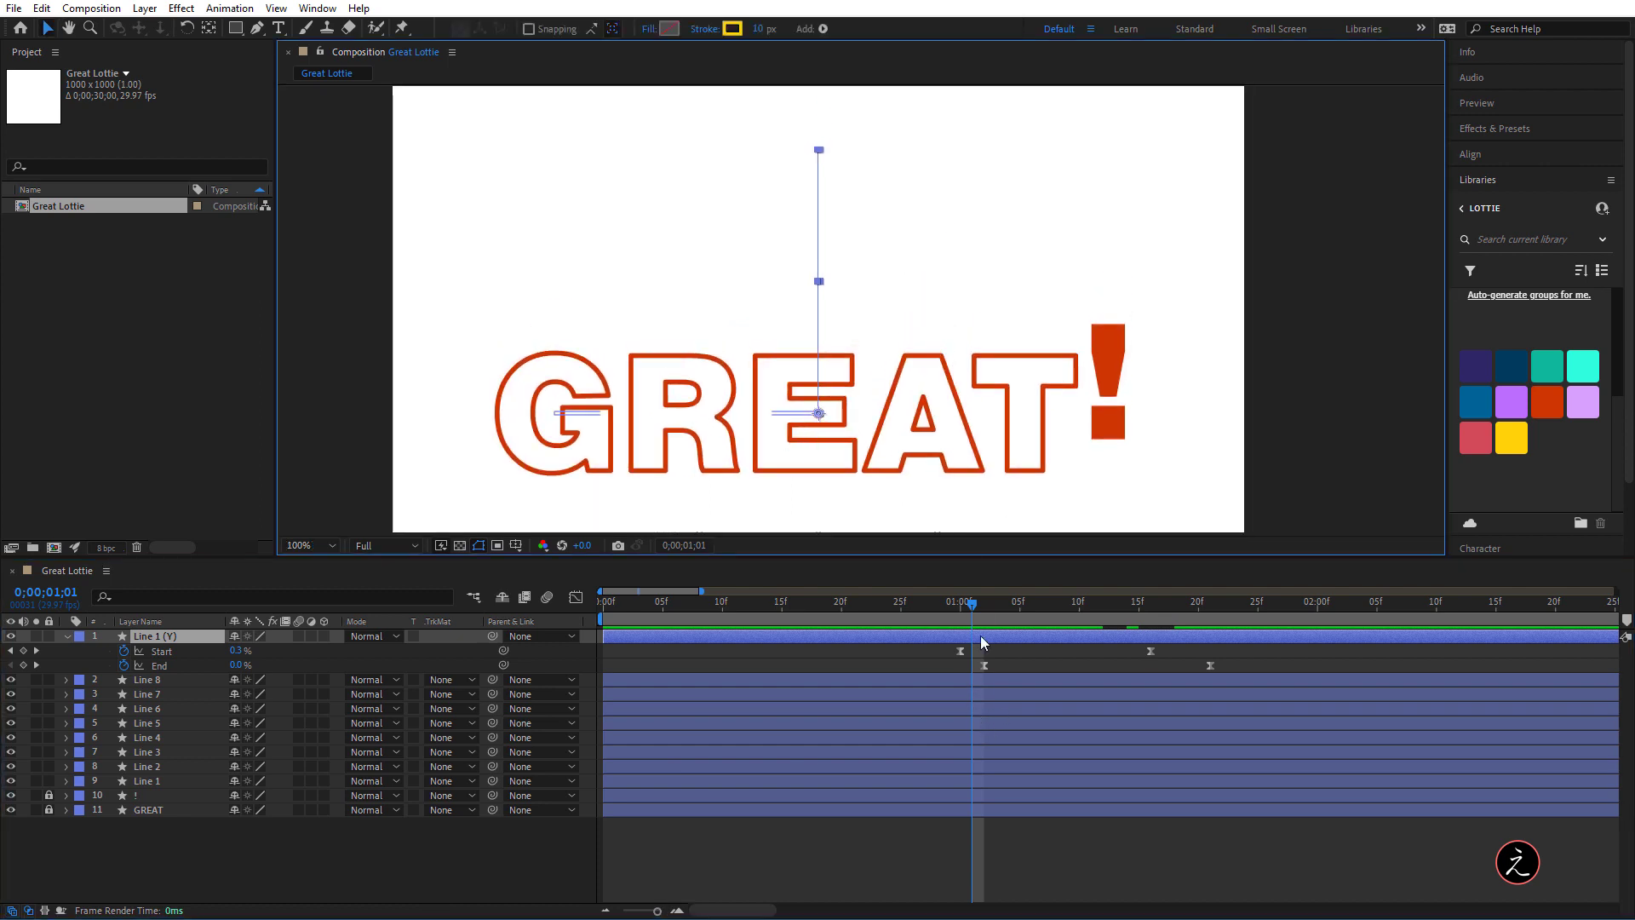
pyautogui.moveTo(974, 600); pyautogui.dragTo(1030, 606)
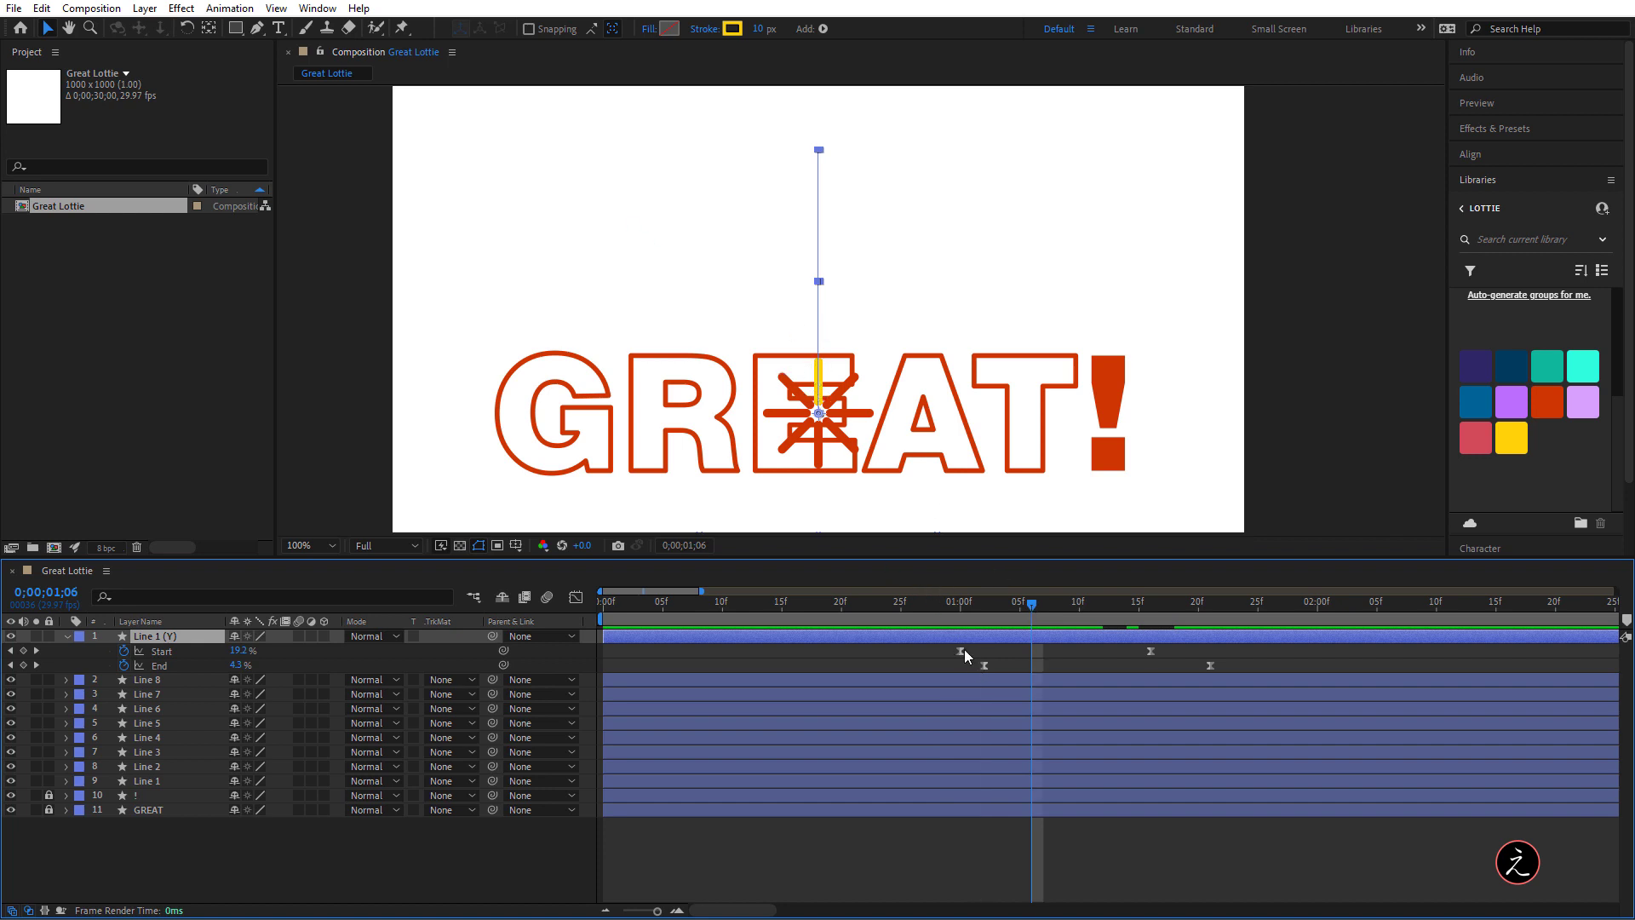
pyautogui.moveTo(962, 651); pyautogui.dragTo(969, 650)
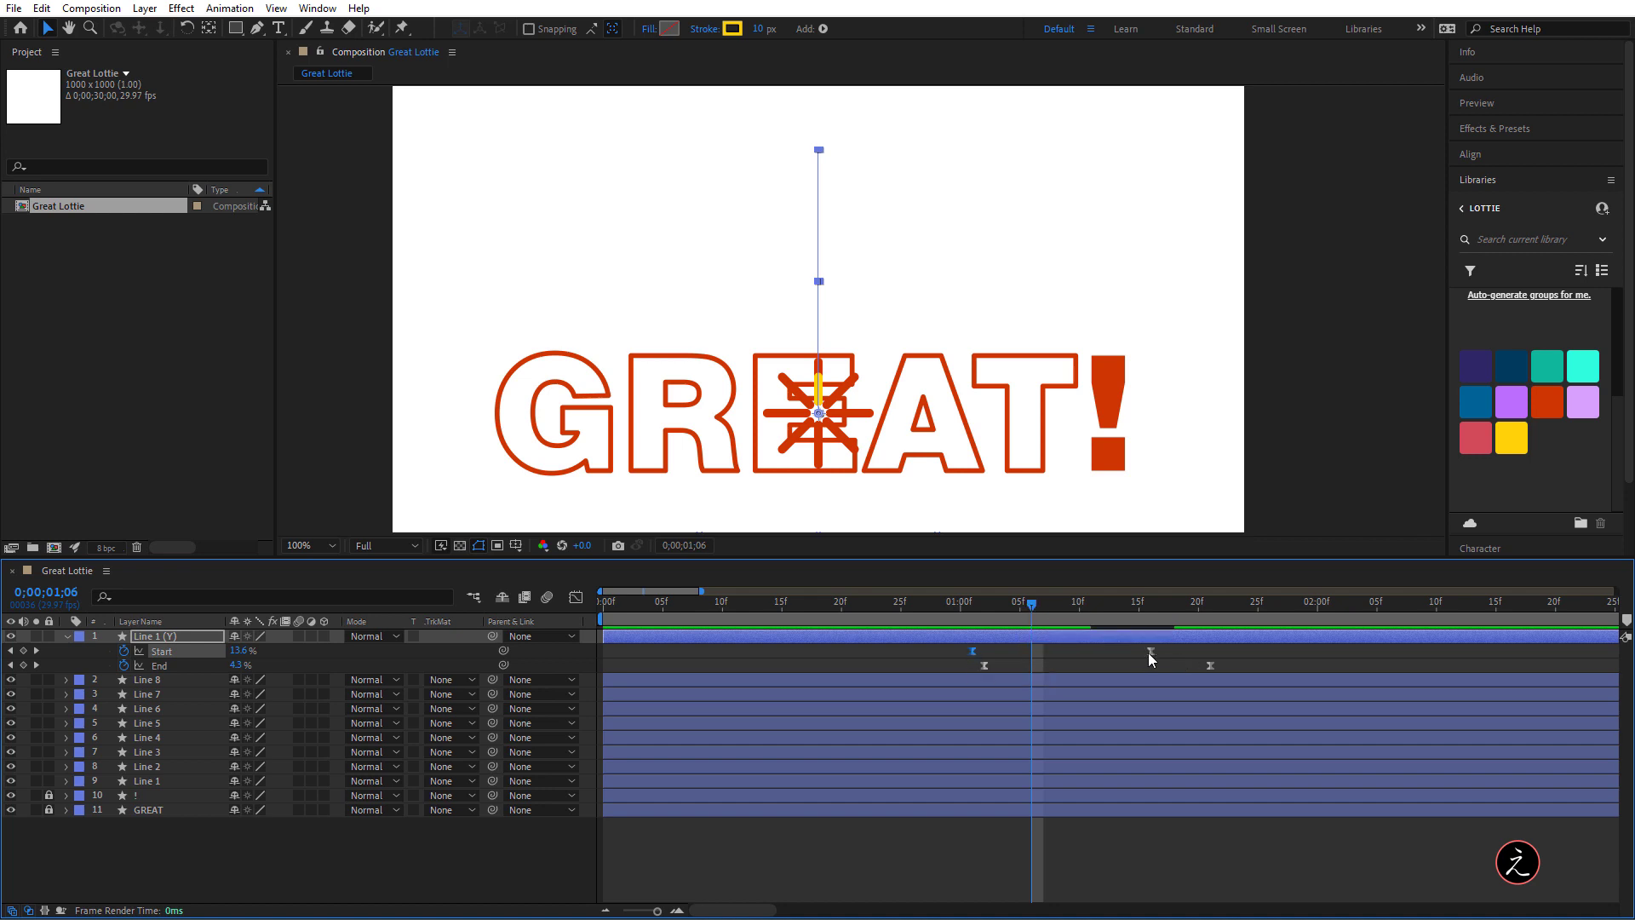
pyautogui.moveTo(1150, 652); pyautogui.dragTo(1186, 651)
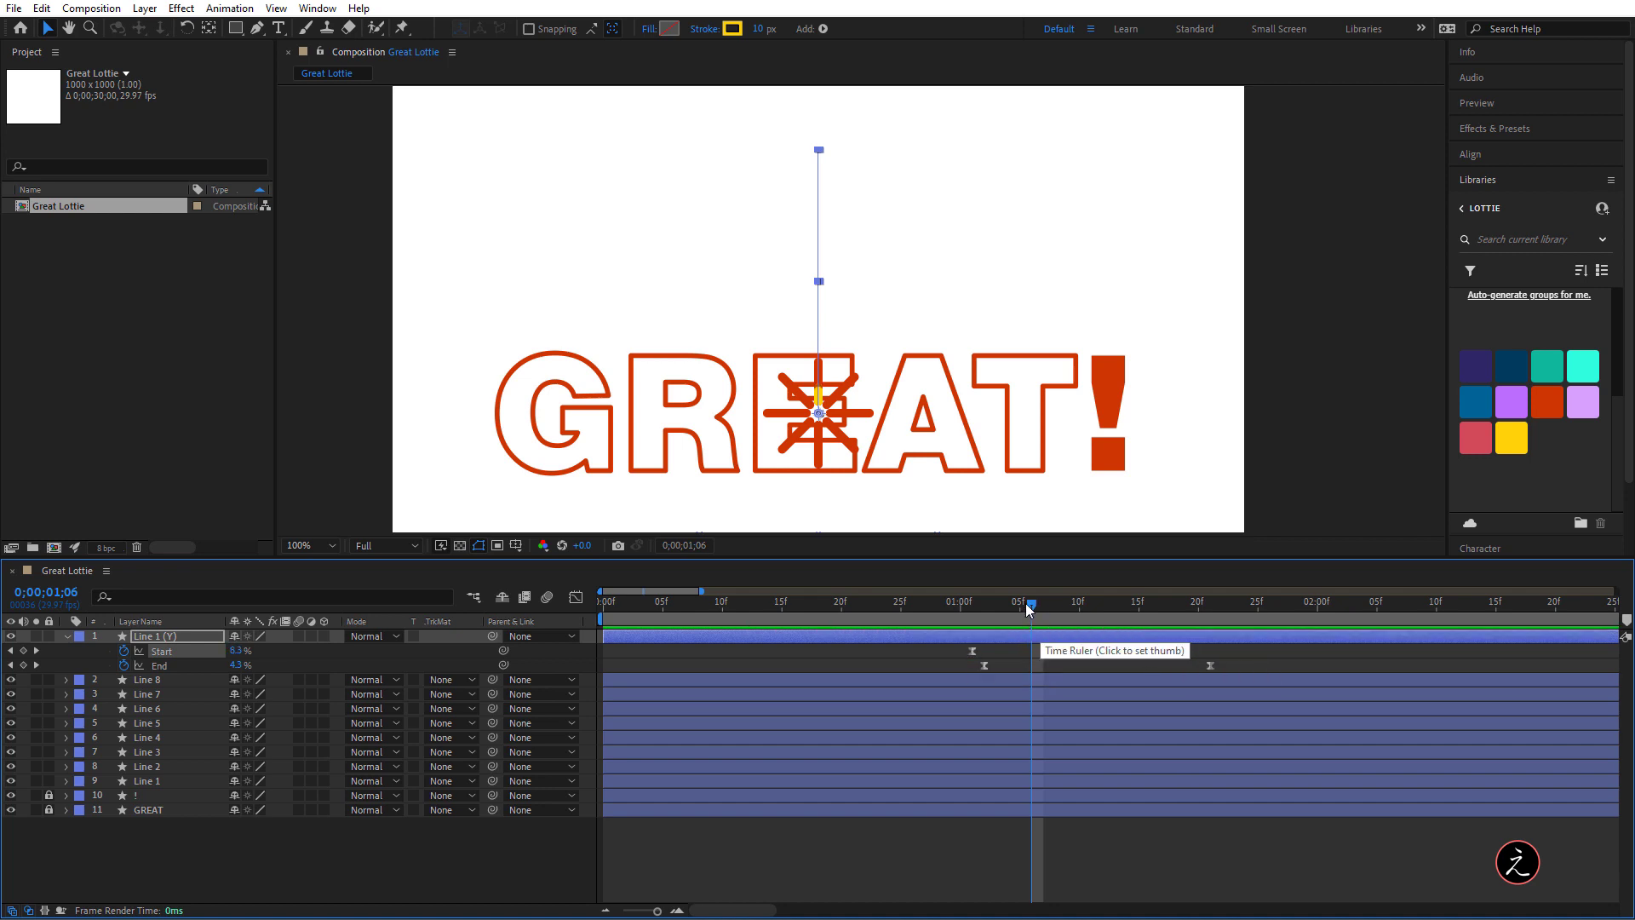
# Scrub back to 0;00;00;14, fit the composition in the viewer and preview the Line 1 (Y) yellow accent
pyautogui.moveTo(1025, 603); pyautogui.dragTo(770, 606)
pyautogui.click(691, 661)
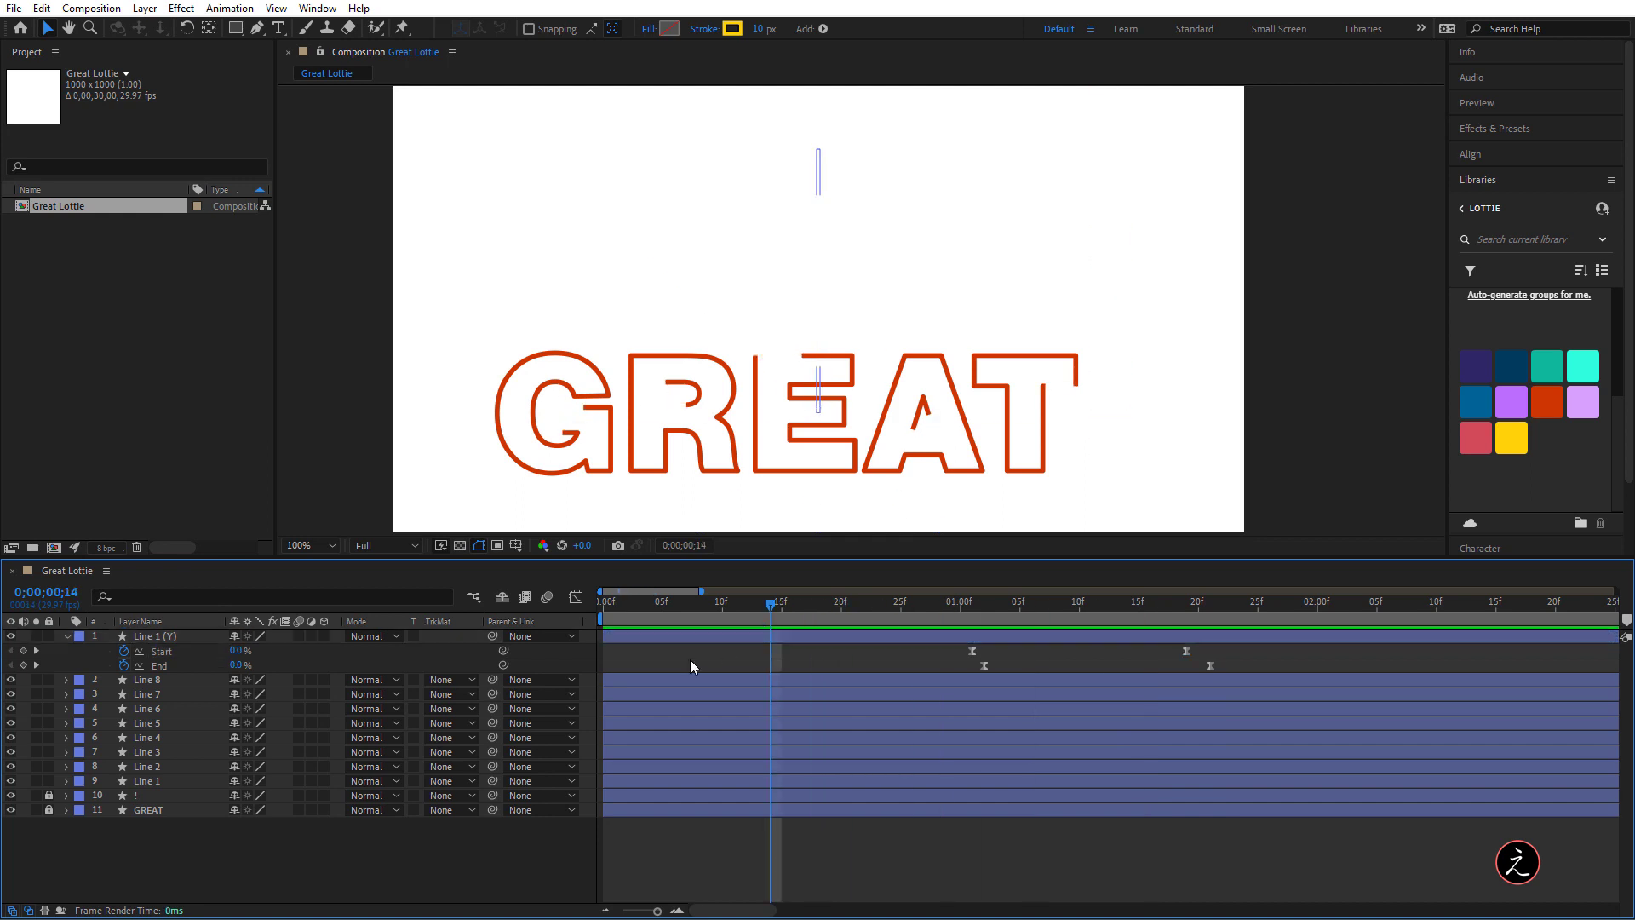
pyautogui.hotkey('shift', '/')
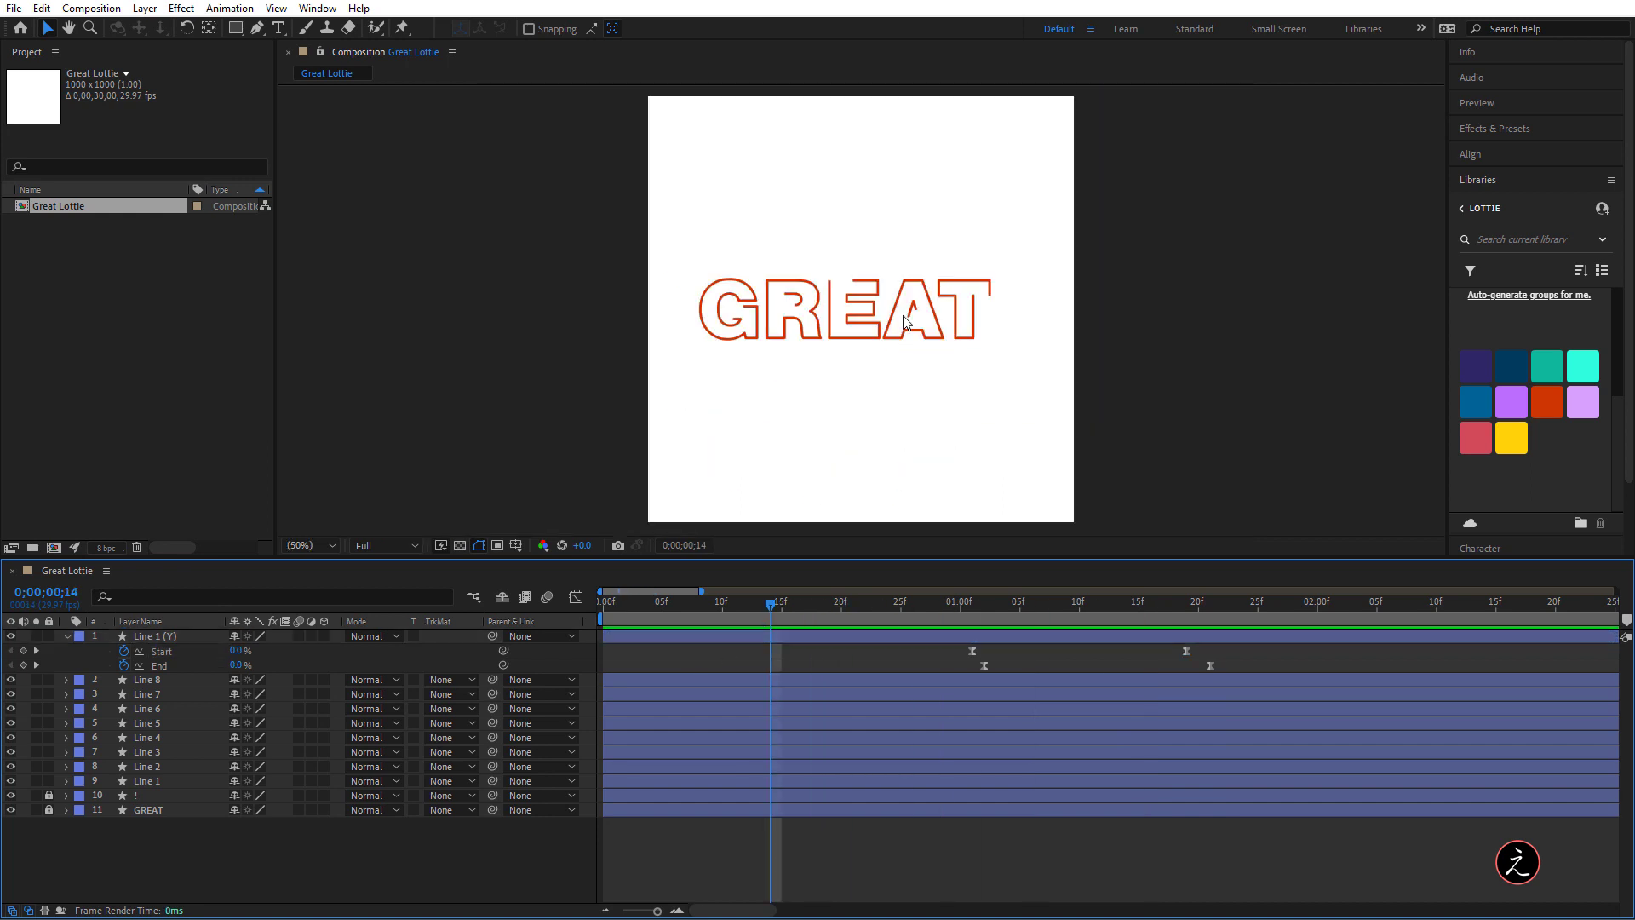
pyautogui.click(575, 236)
pyautogui.press('space')
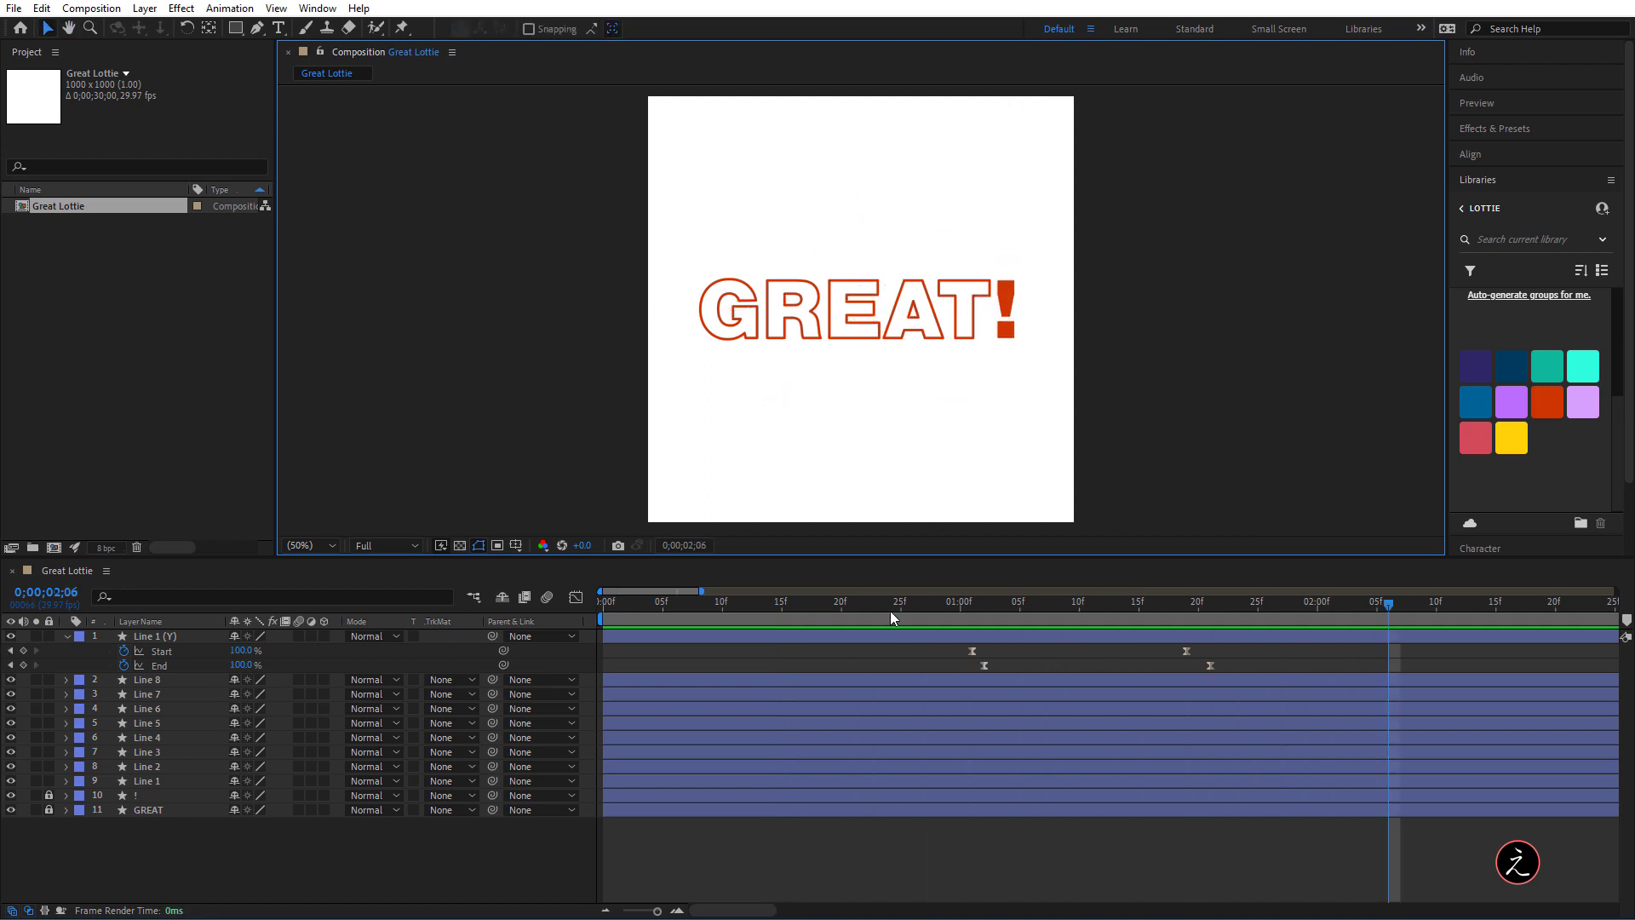
pyautogui.click(827, 600)
pyautogui.press('space')
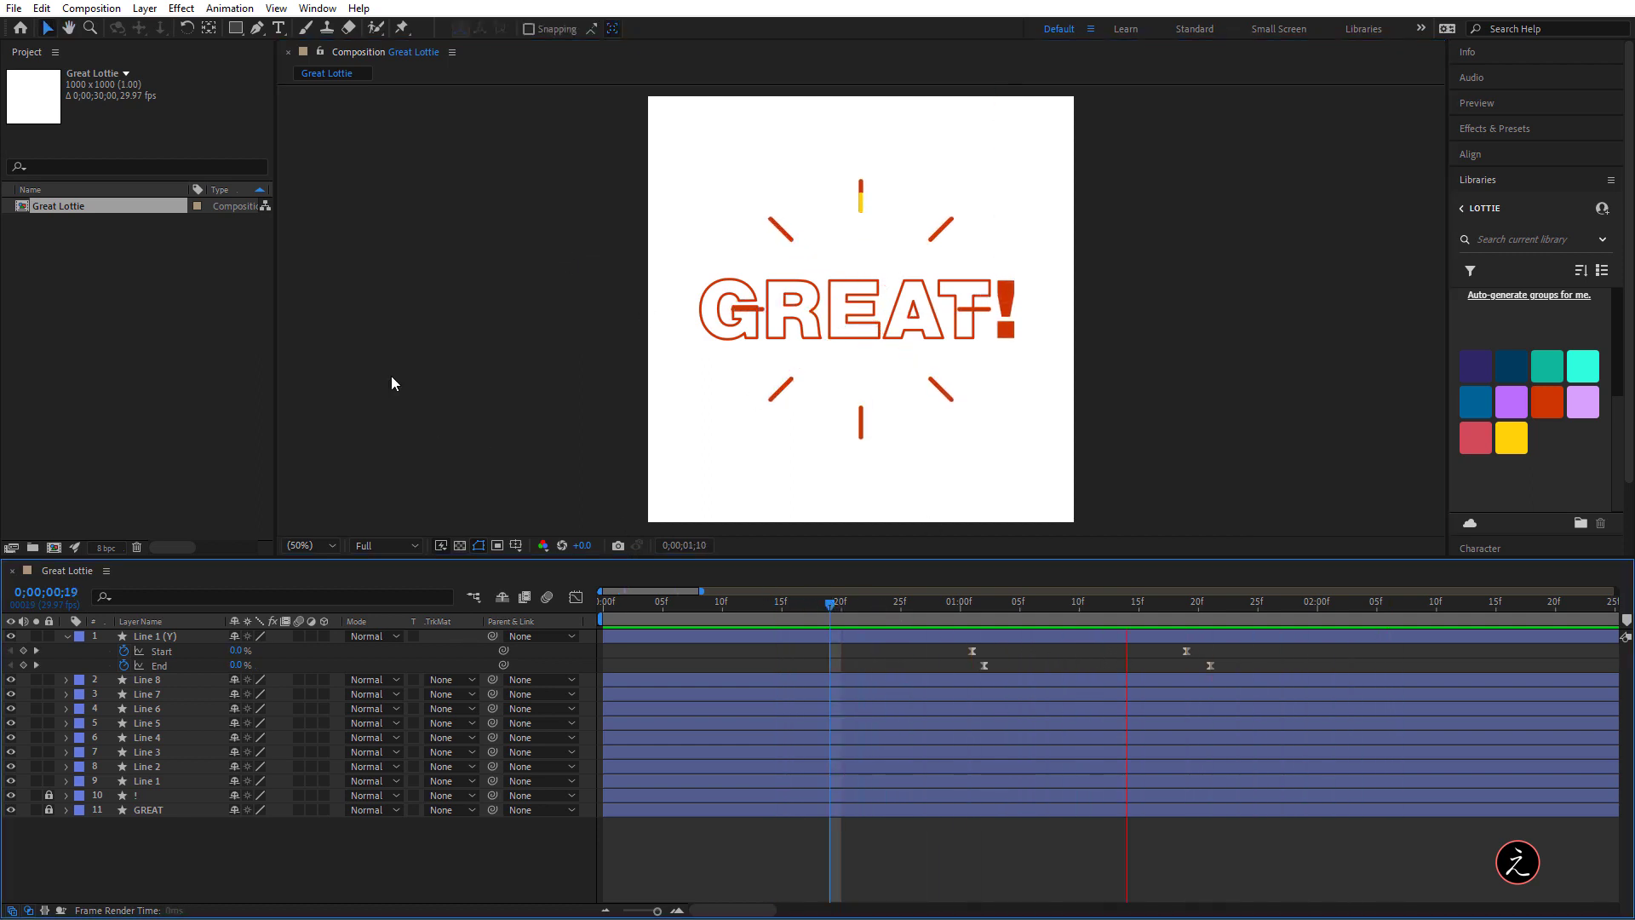
pyautogui.press('space')
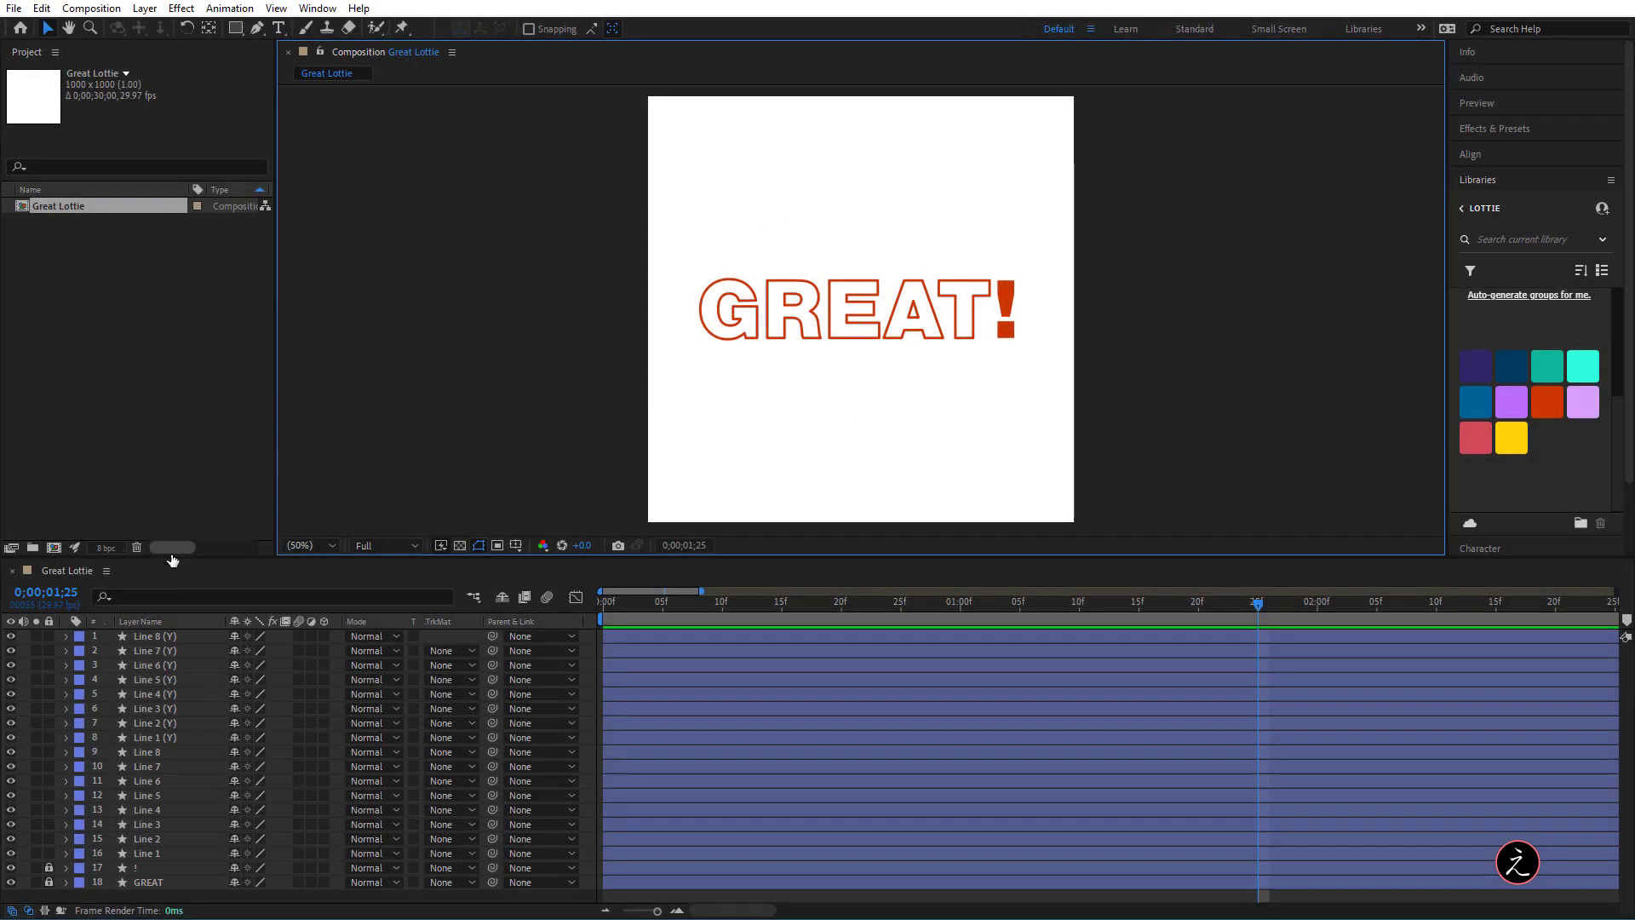
# Preview the animation with all eight yellow line copies from 0;00;00;01 and scrub to 0;00;00;09
pyautogui.click(616, 601)
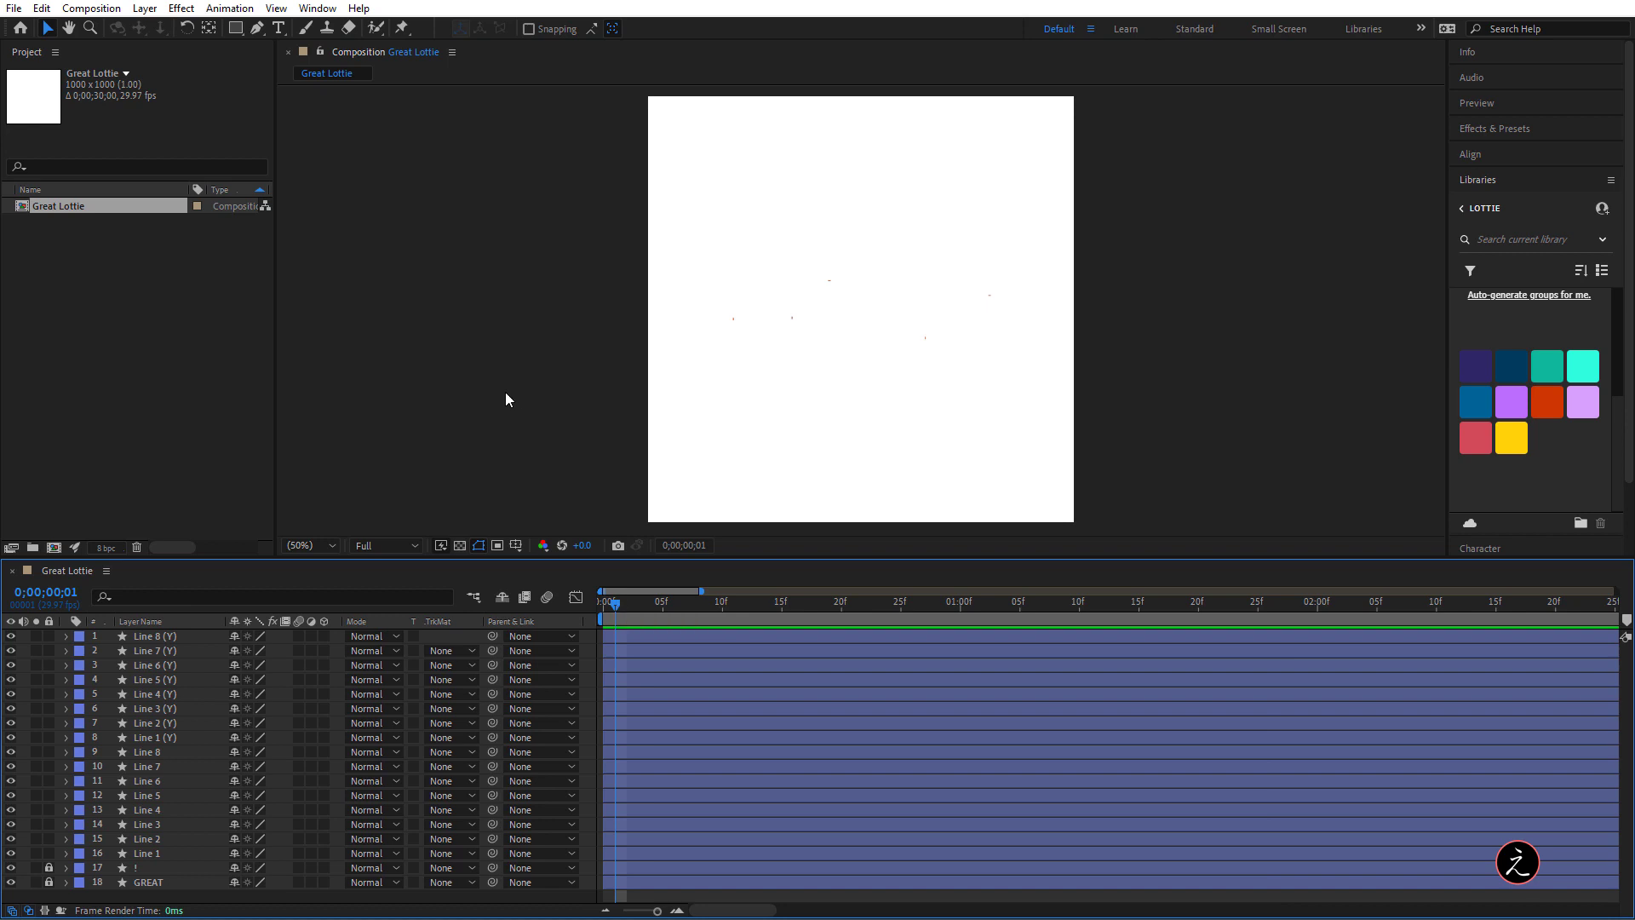
pyautogui.press('space')
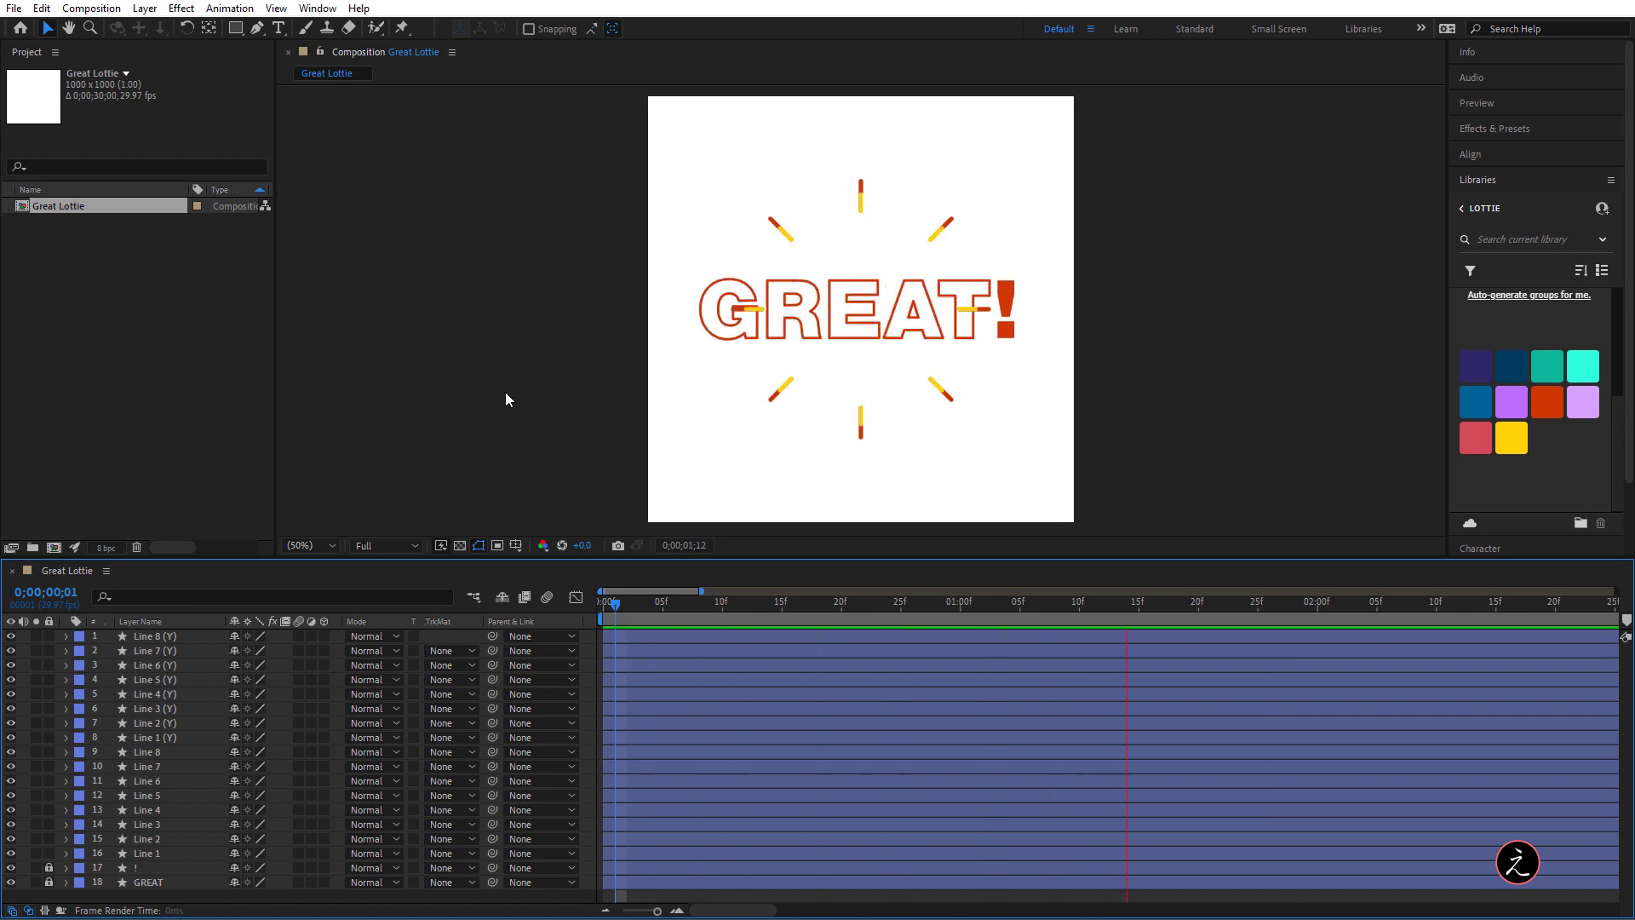
pyautogui.click(660, 605)
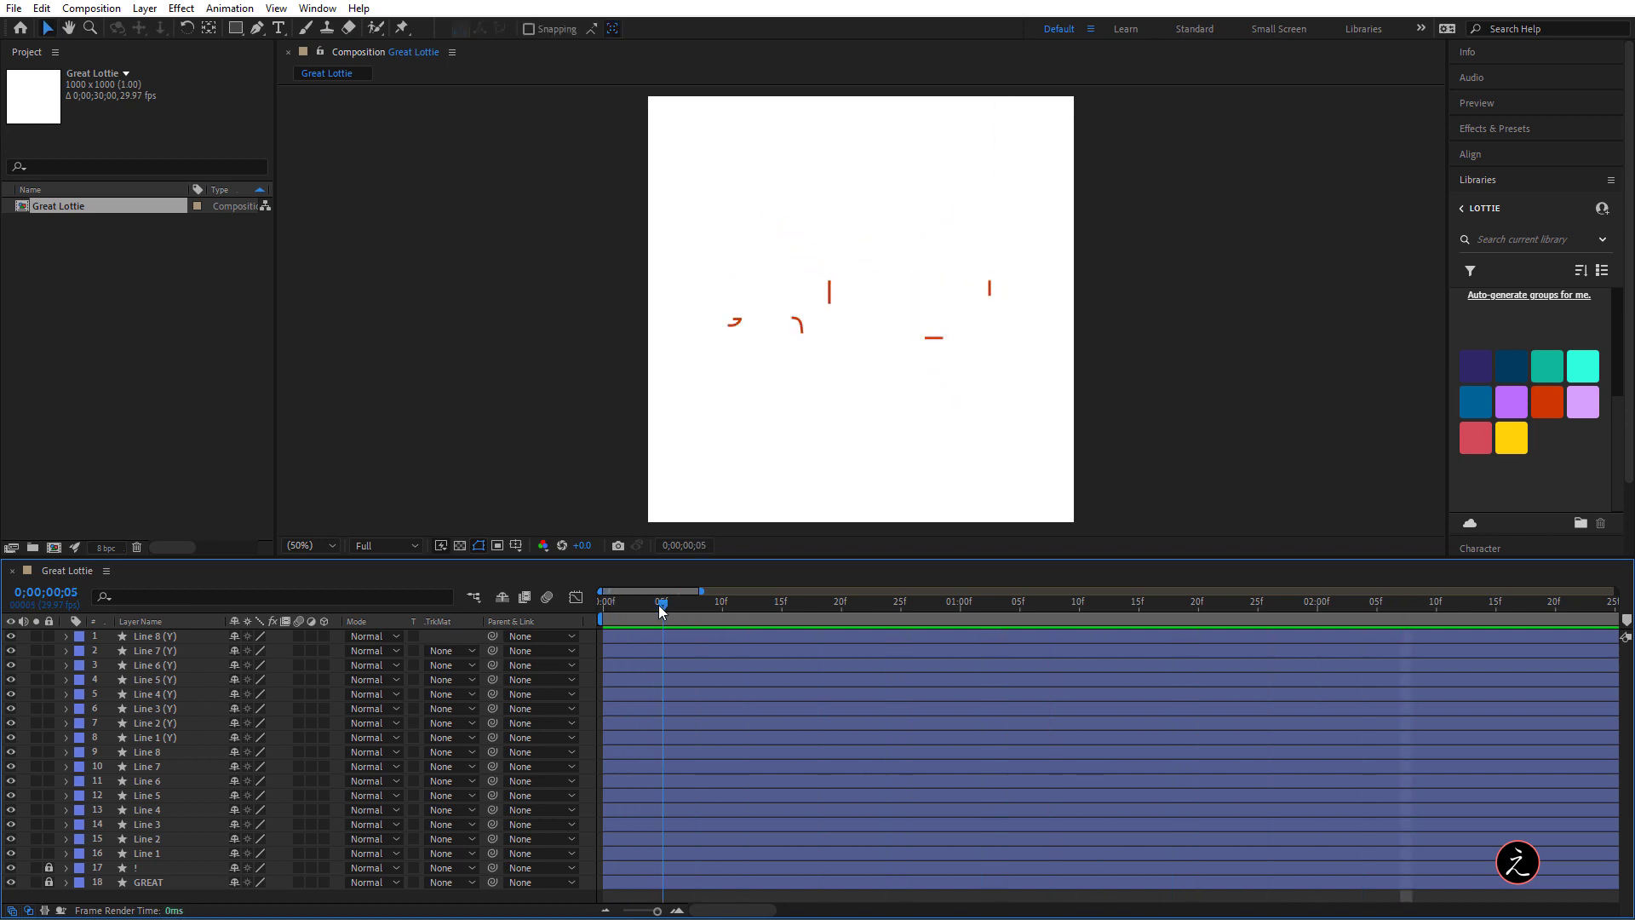
pyautogui.moveTo(661, 610); pyautogui.dragTo(711, 605)
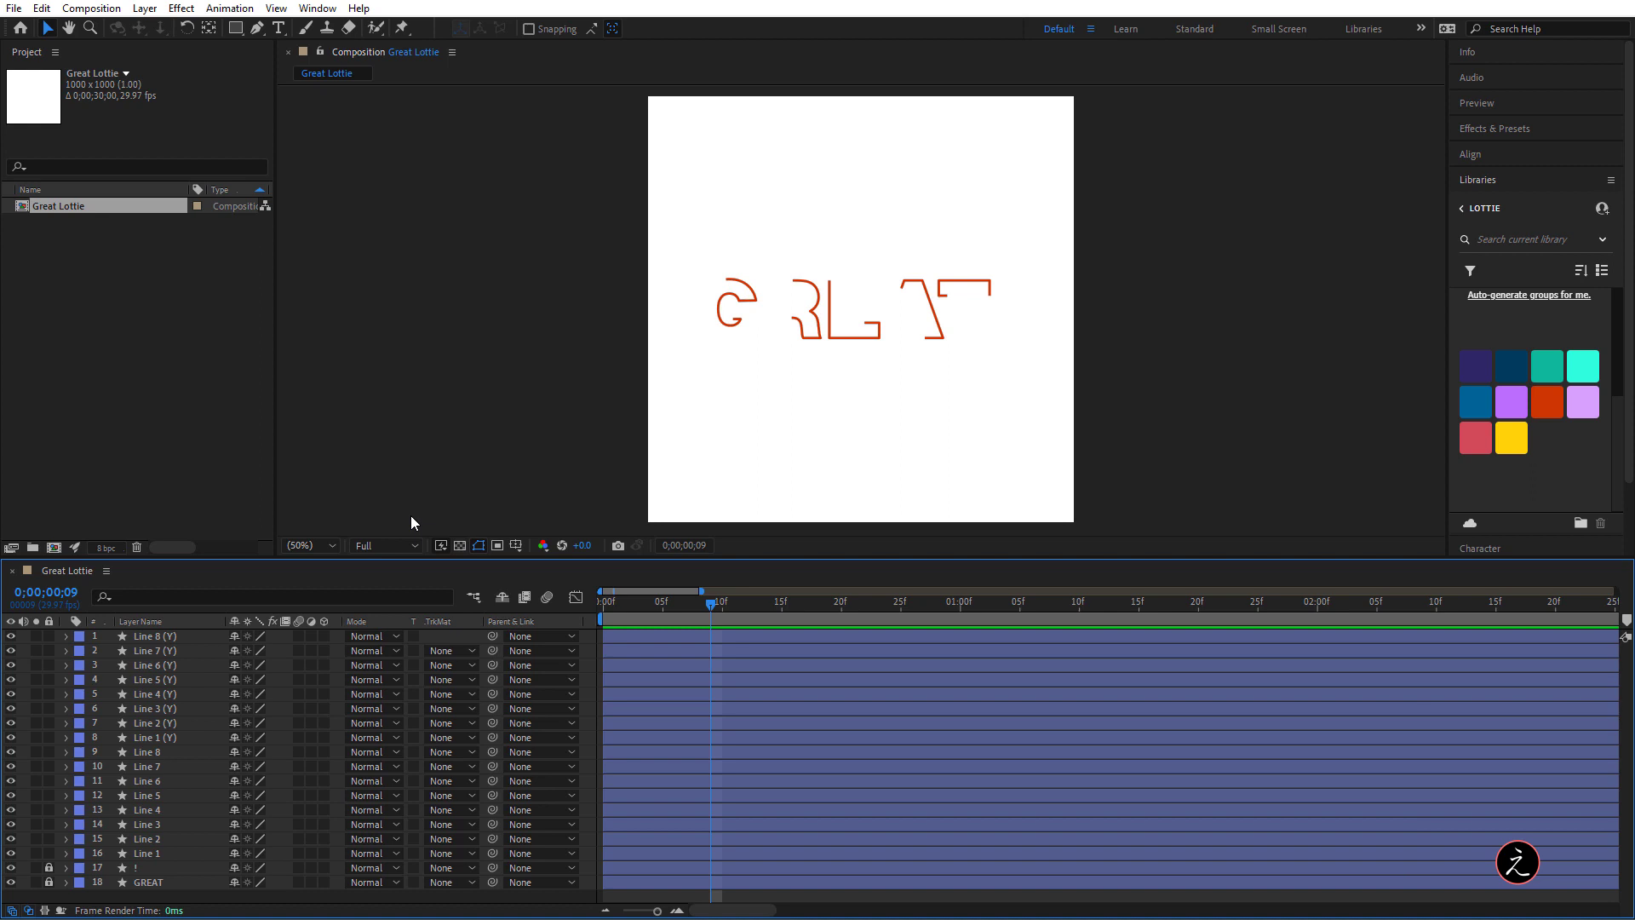
# Unlock the ! and GREAT layers, move both to the top of the layer stack and check the order at 0;00;00;22
pyautogui.click(51, 867)
pyautogui.click(51, 880)
pyautogui.click(142, 868)
pyautogui.keyDown('shift'); pyautogui.click(153, 882); pyautogui.keyUp('shift')
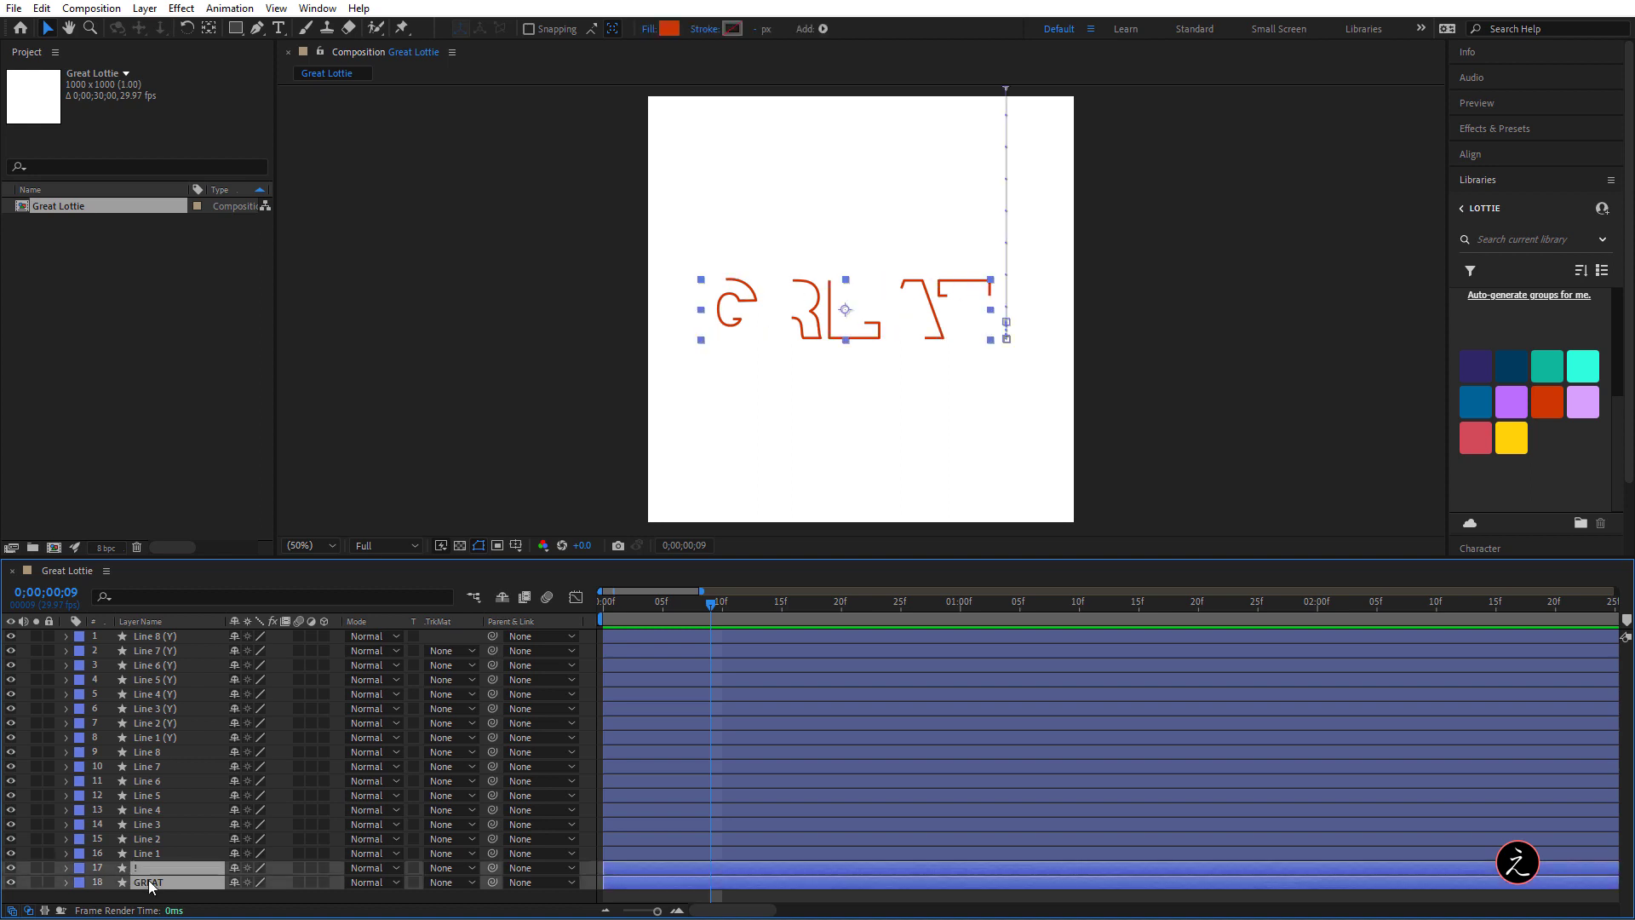
pyautogui.moveTo(164, 865); pyautogui.dragTo(201, 632)
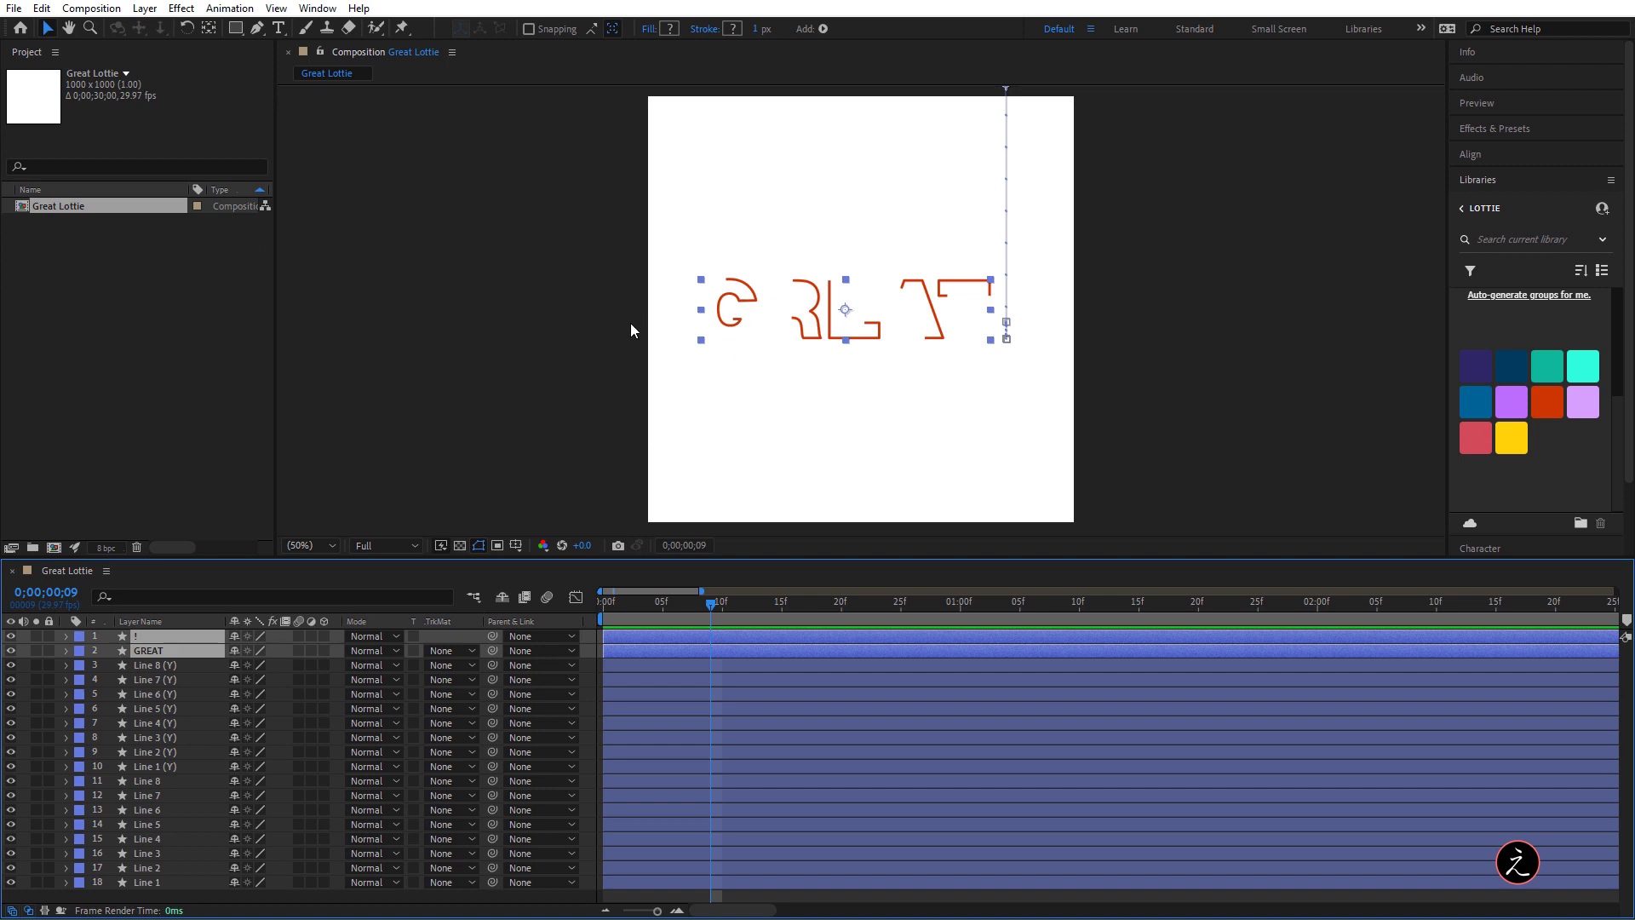
pyautogui.moveTo(700, 605); pyautogui.dragTo(864, 606)
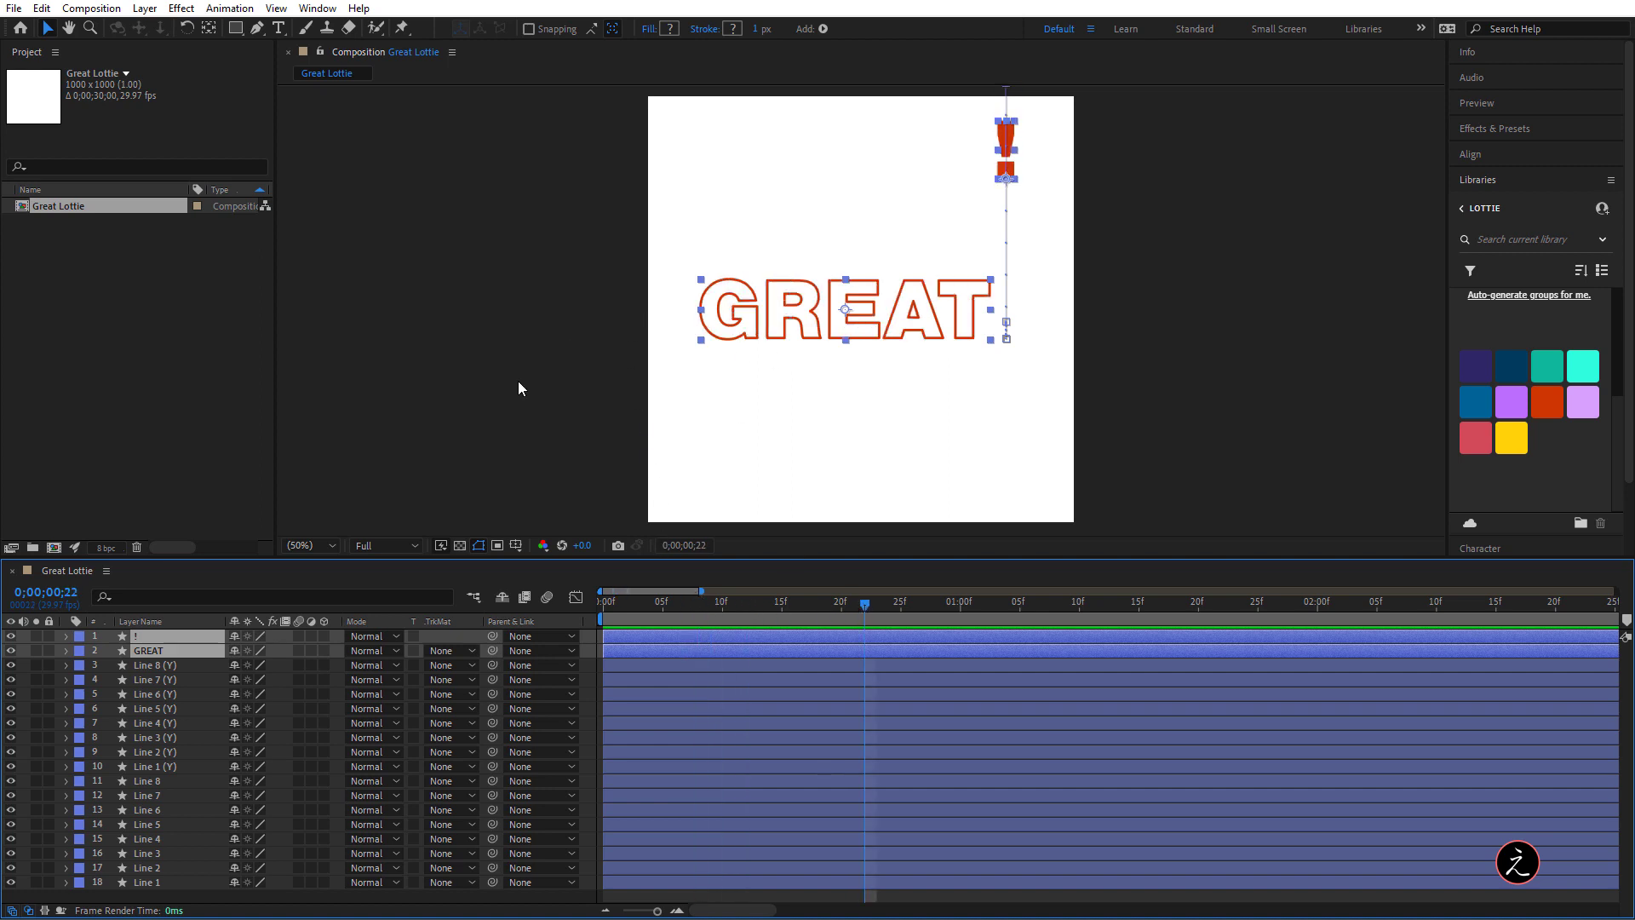
pyautogui.click(485, 348)
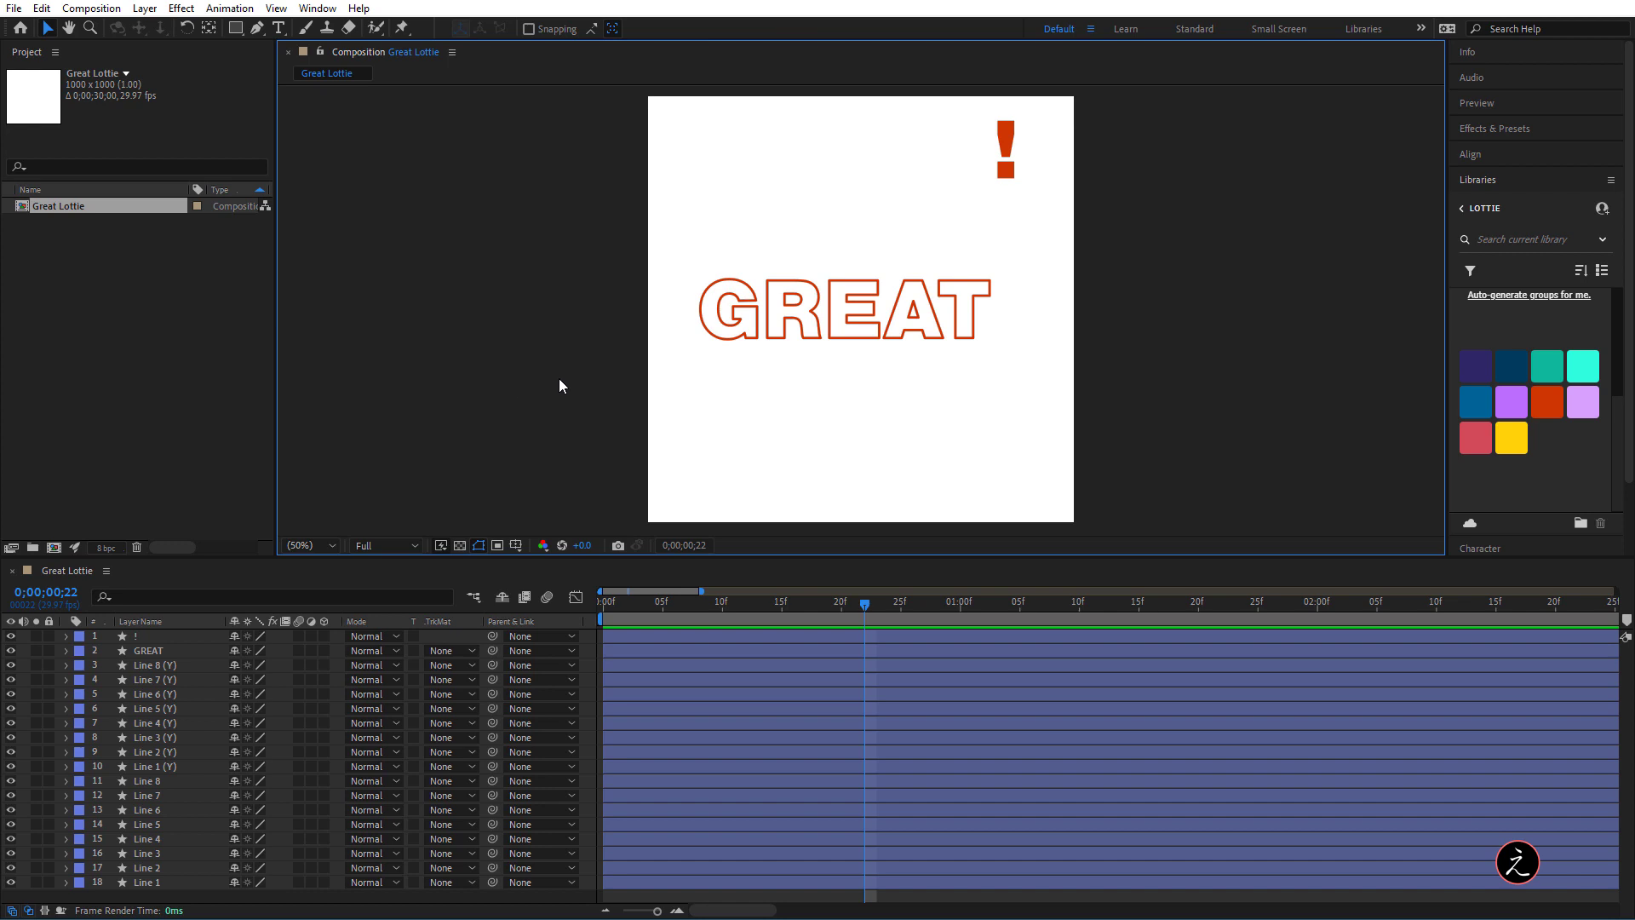
# End the work area at 0;00;01;23, trim the composition to it and preview the result
pyautogui.click(869, 605)
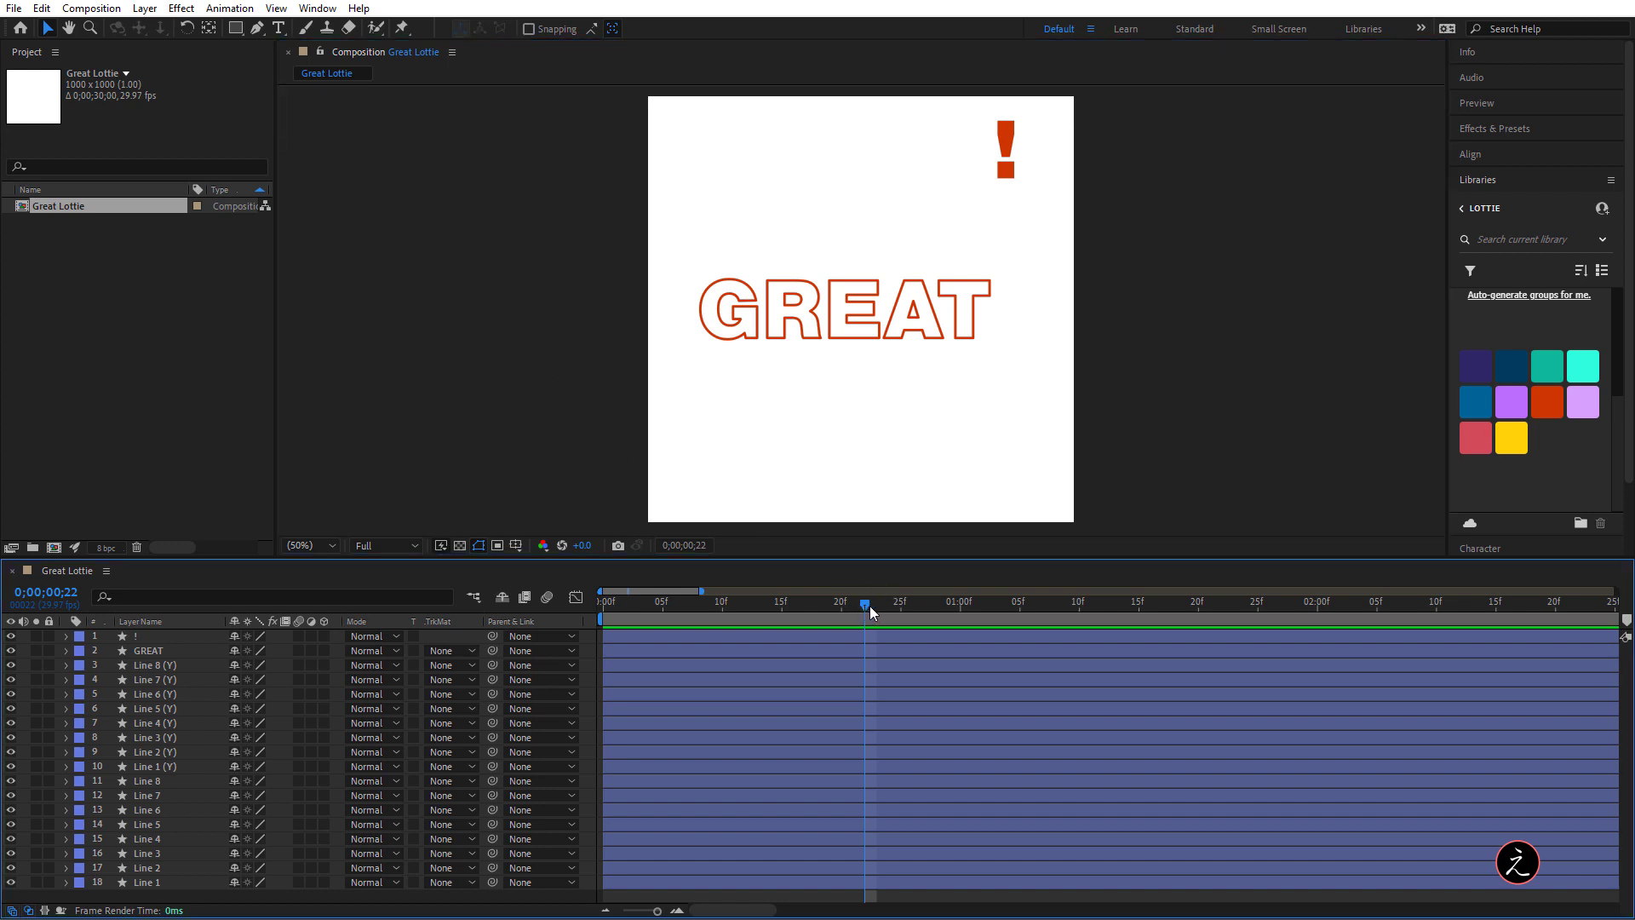
pyautogui.moveTo(870, 610); pyautogui.dragTo(1167, 618)
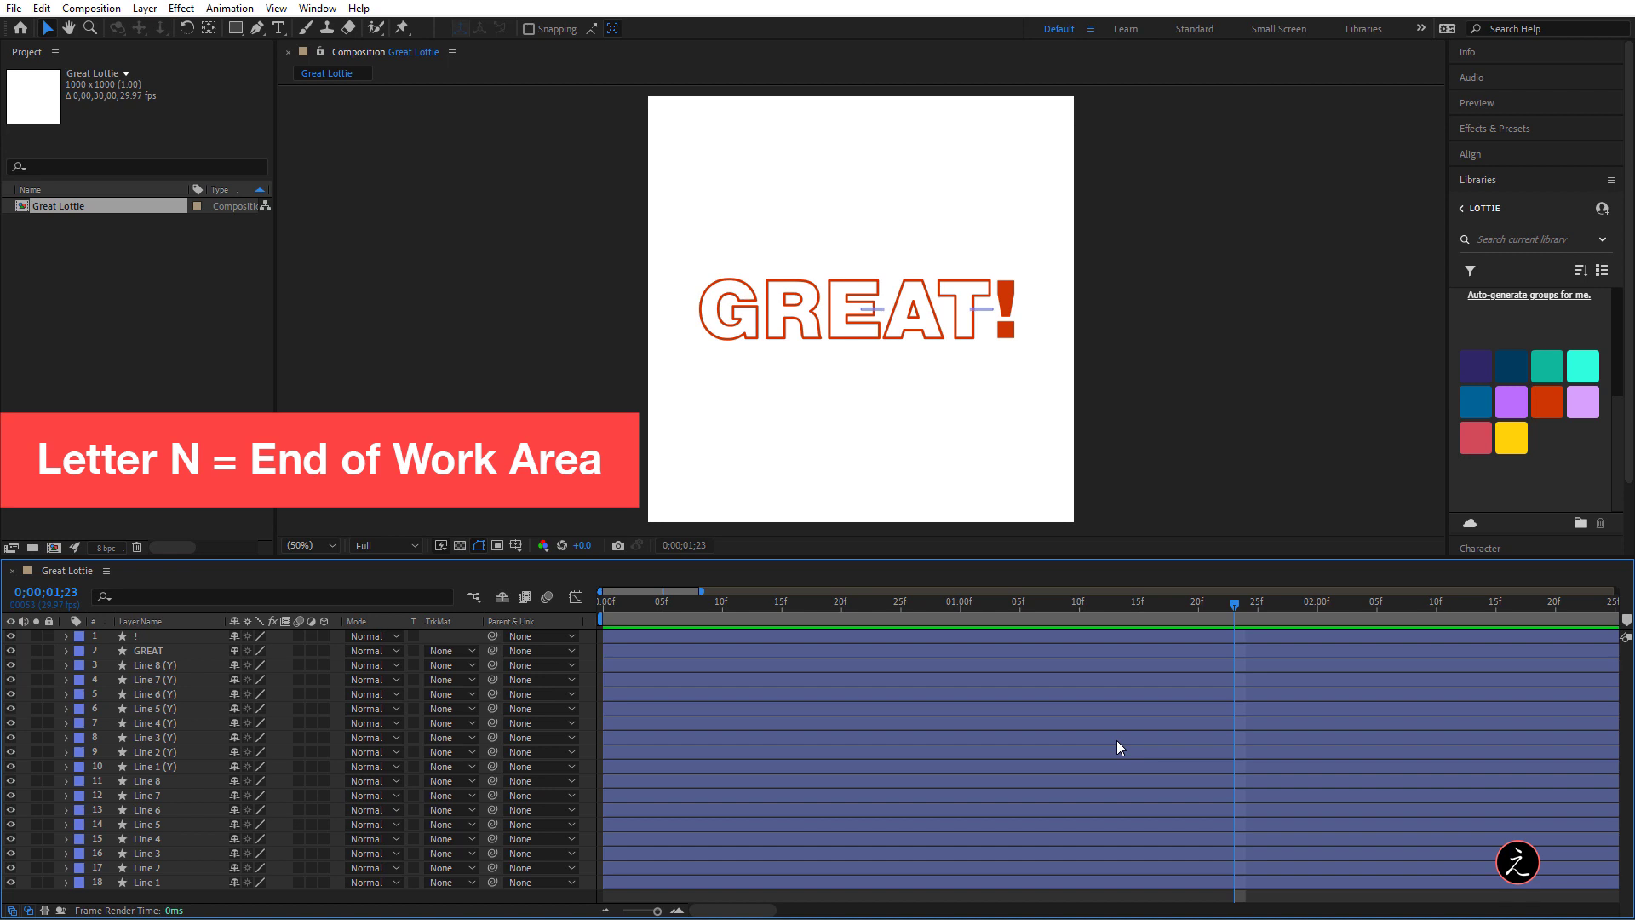
pyautogui.press('n')
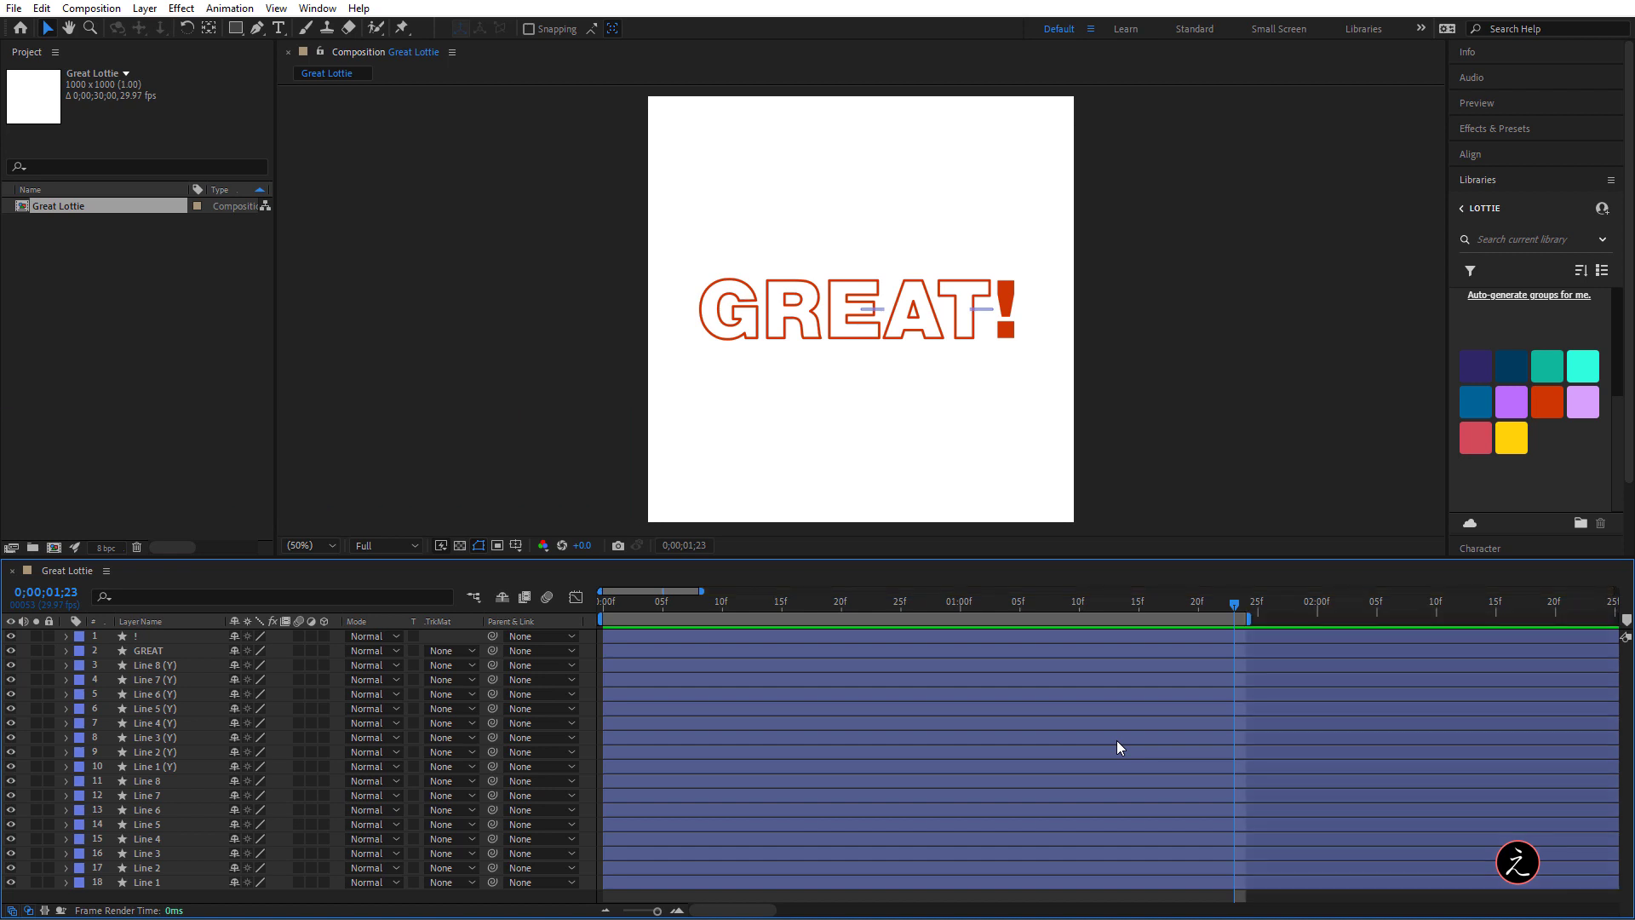
pyautogui.click(1197, 636)
pyautogui.rightClick(1204, 621)
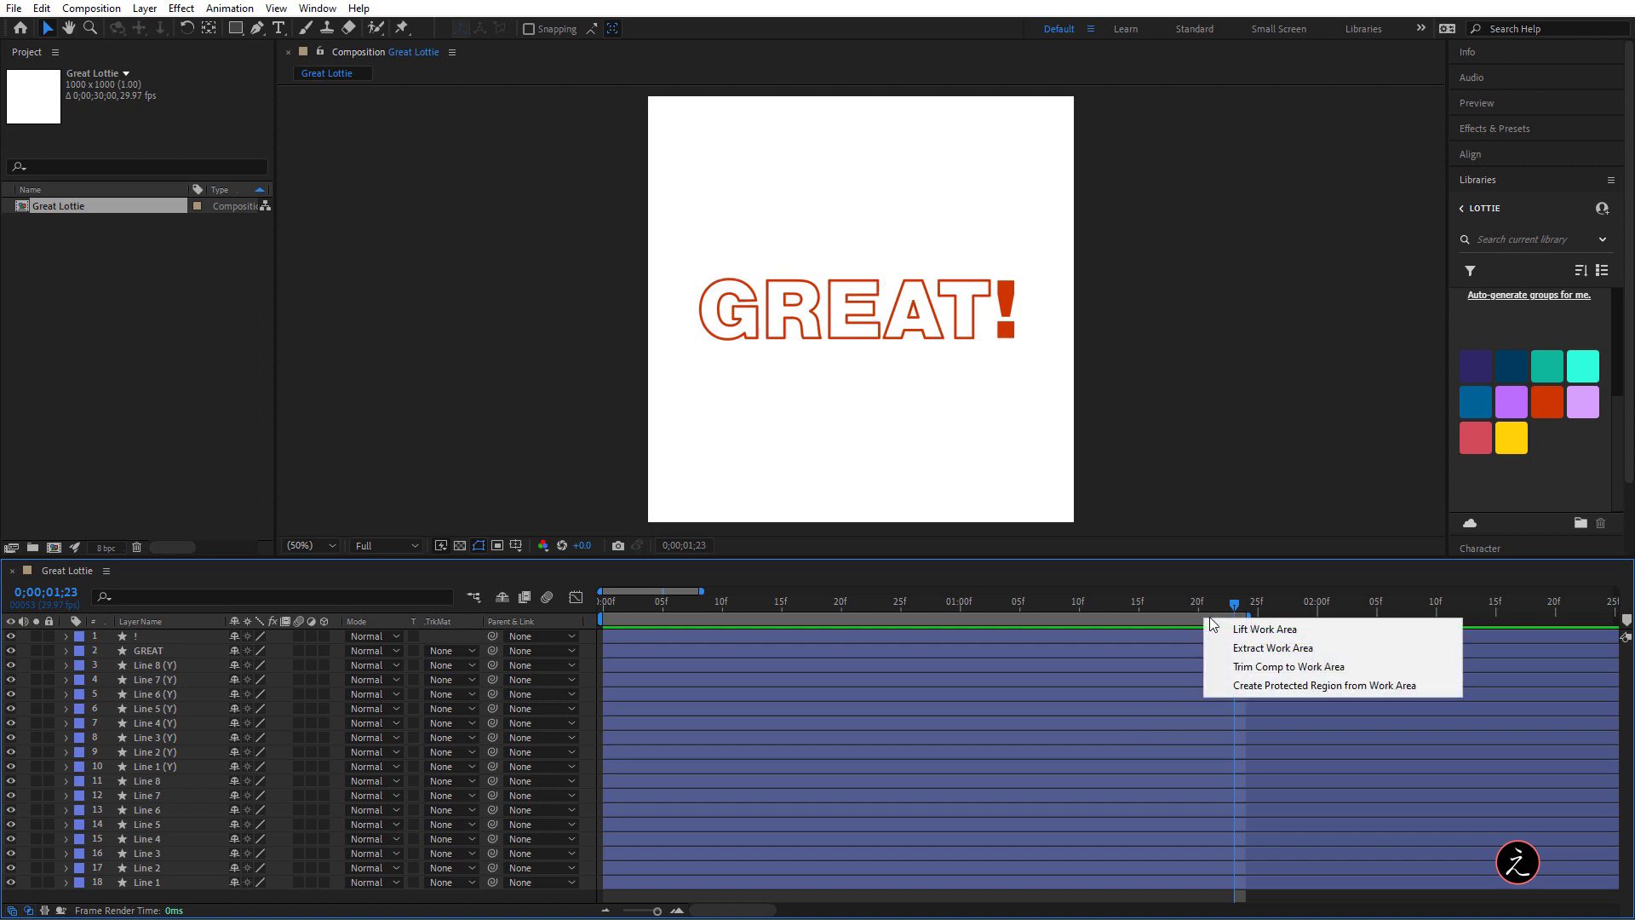
pyautogui.click(1226, 667)
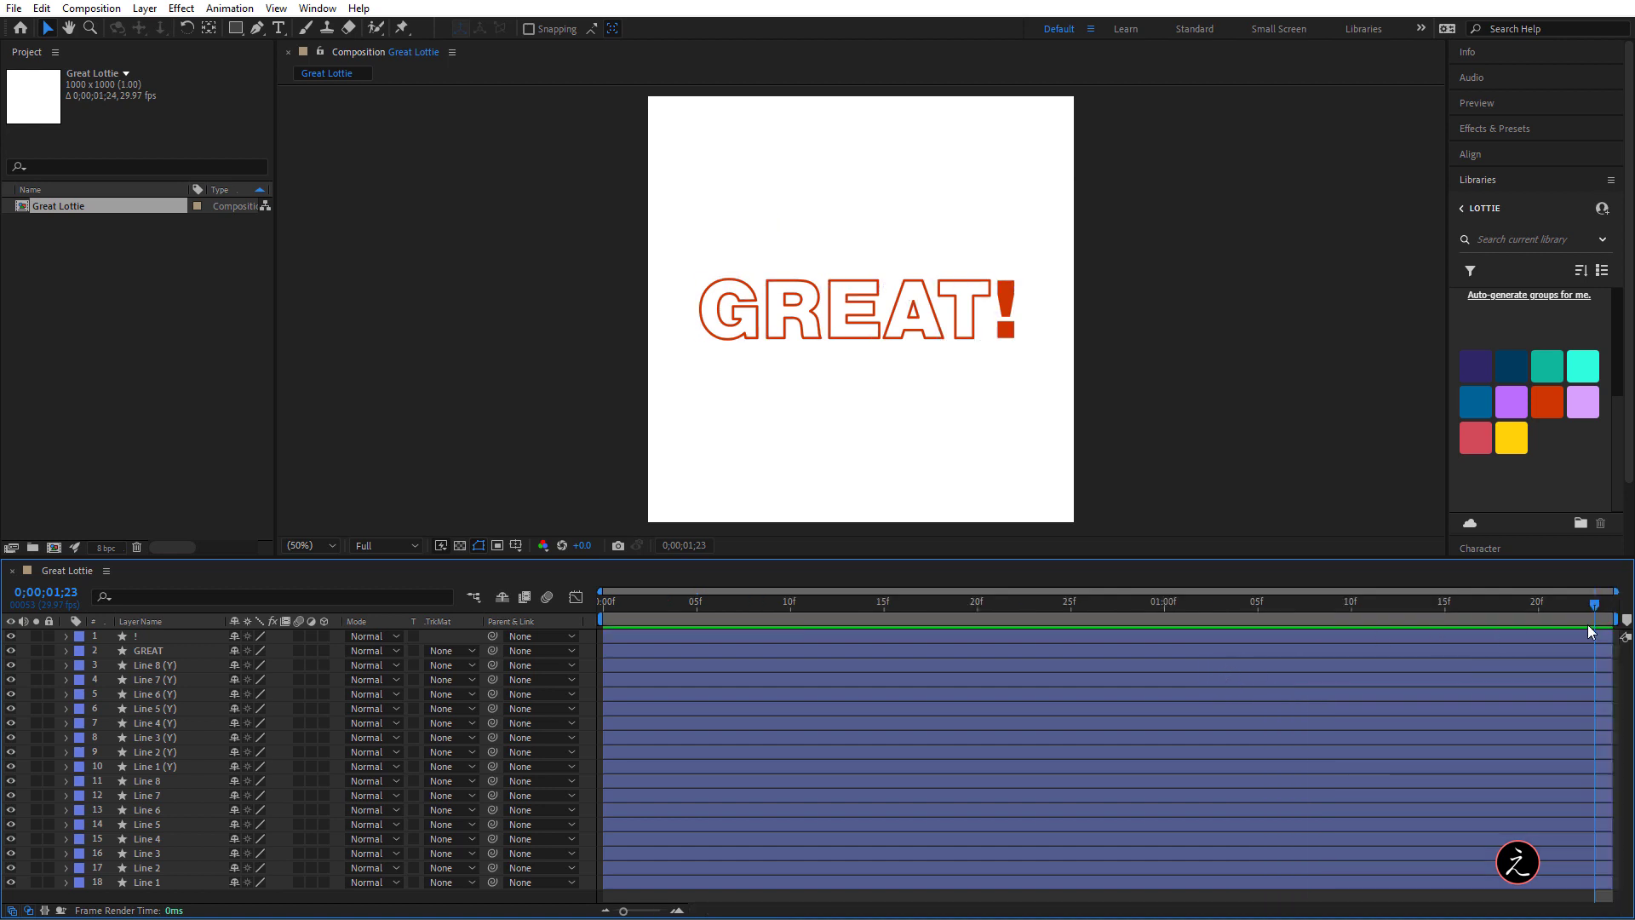
pyautogui.press('space')
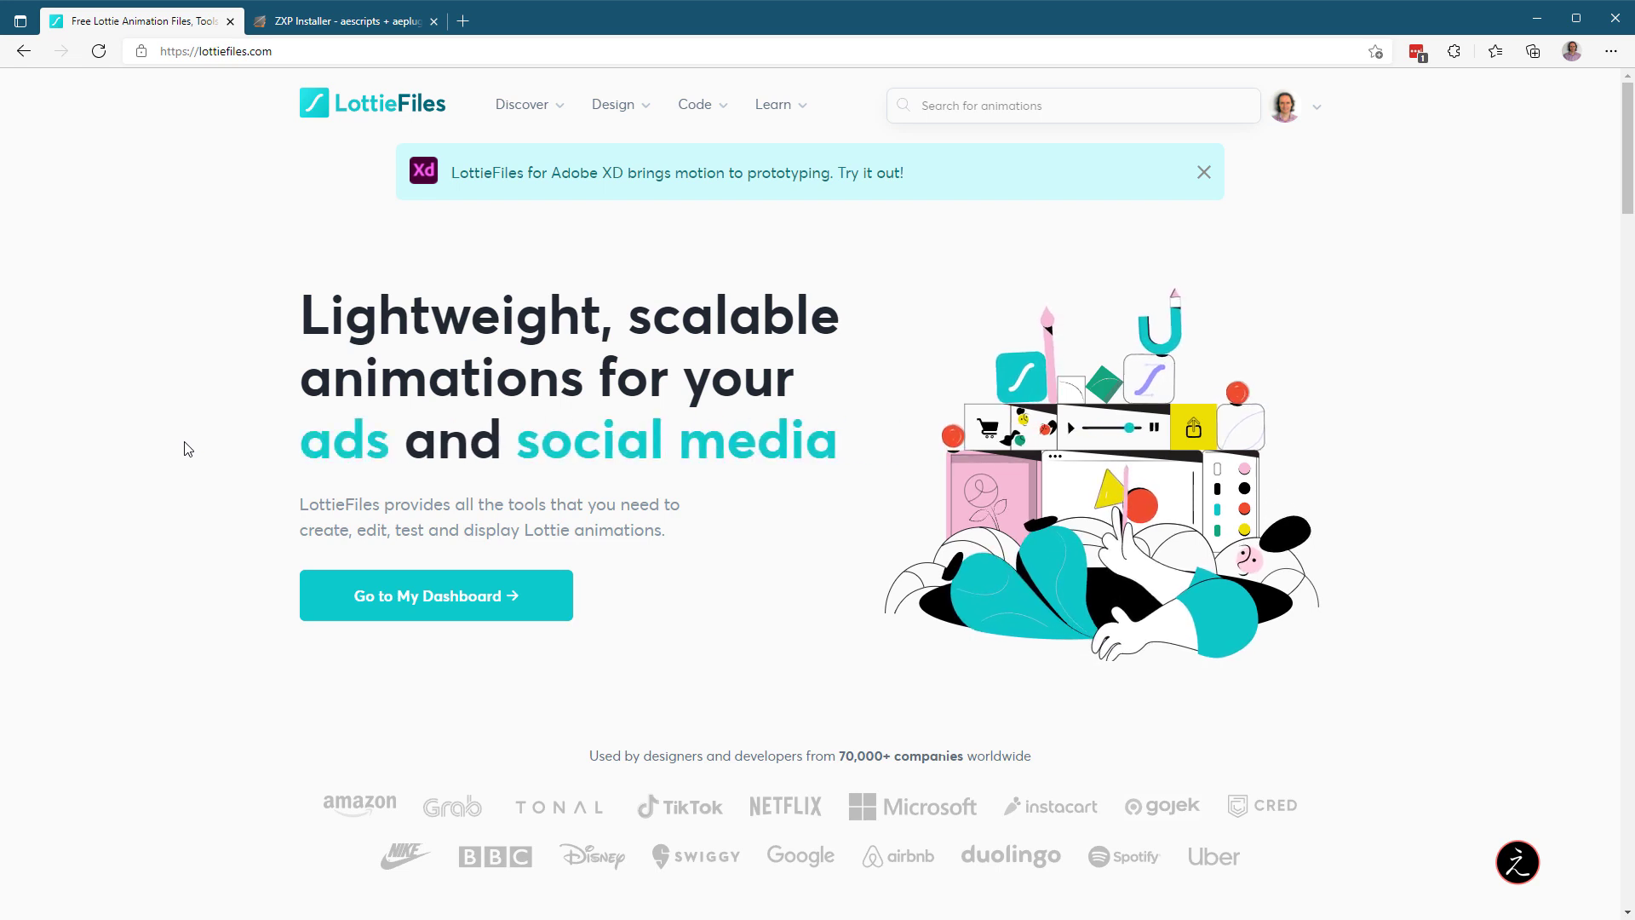
# Go to the LottieFiles for After Effects plugin page in the browser and examine its download options
pyautogui.hotkey('alt', 'Left')
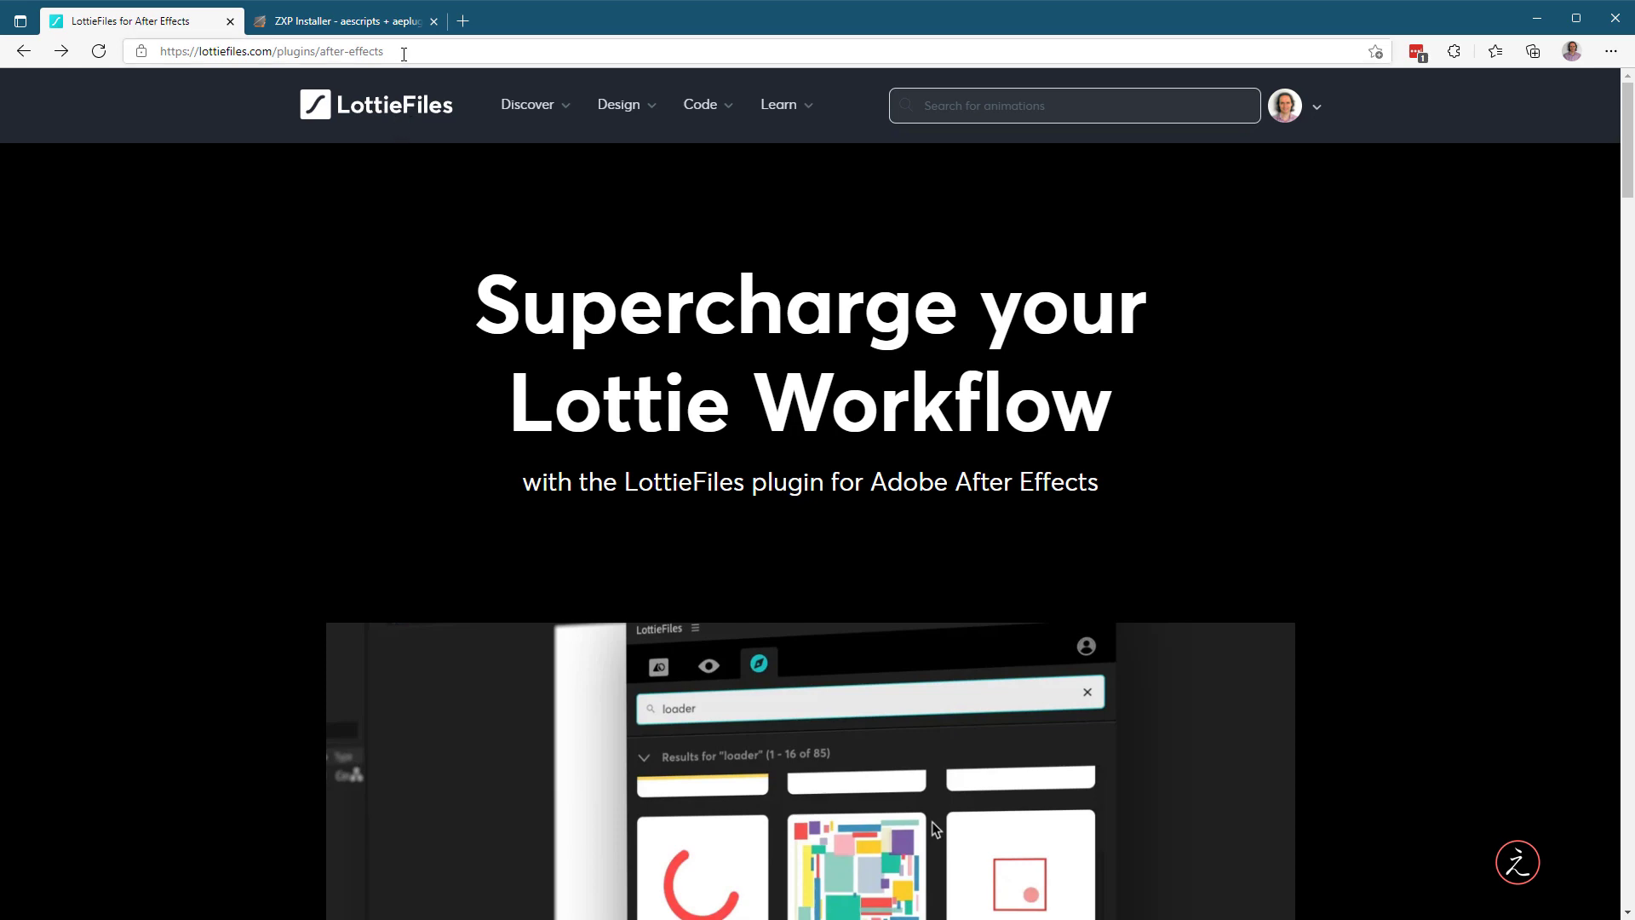
pyautogui.click(404, 54)
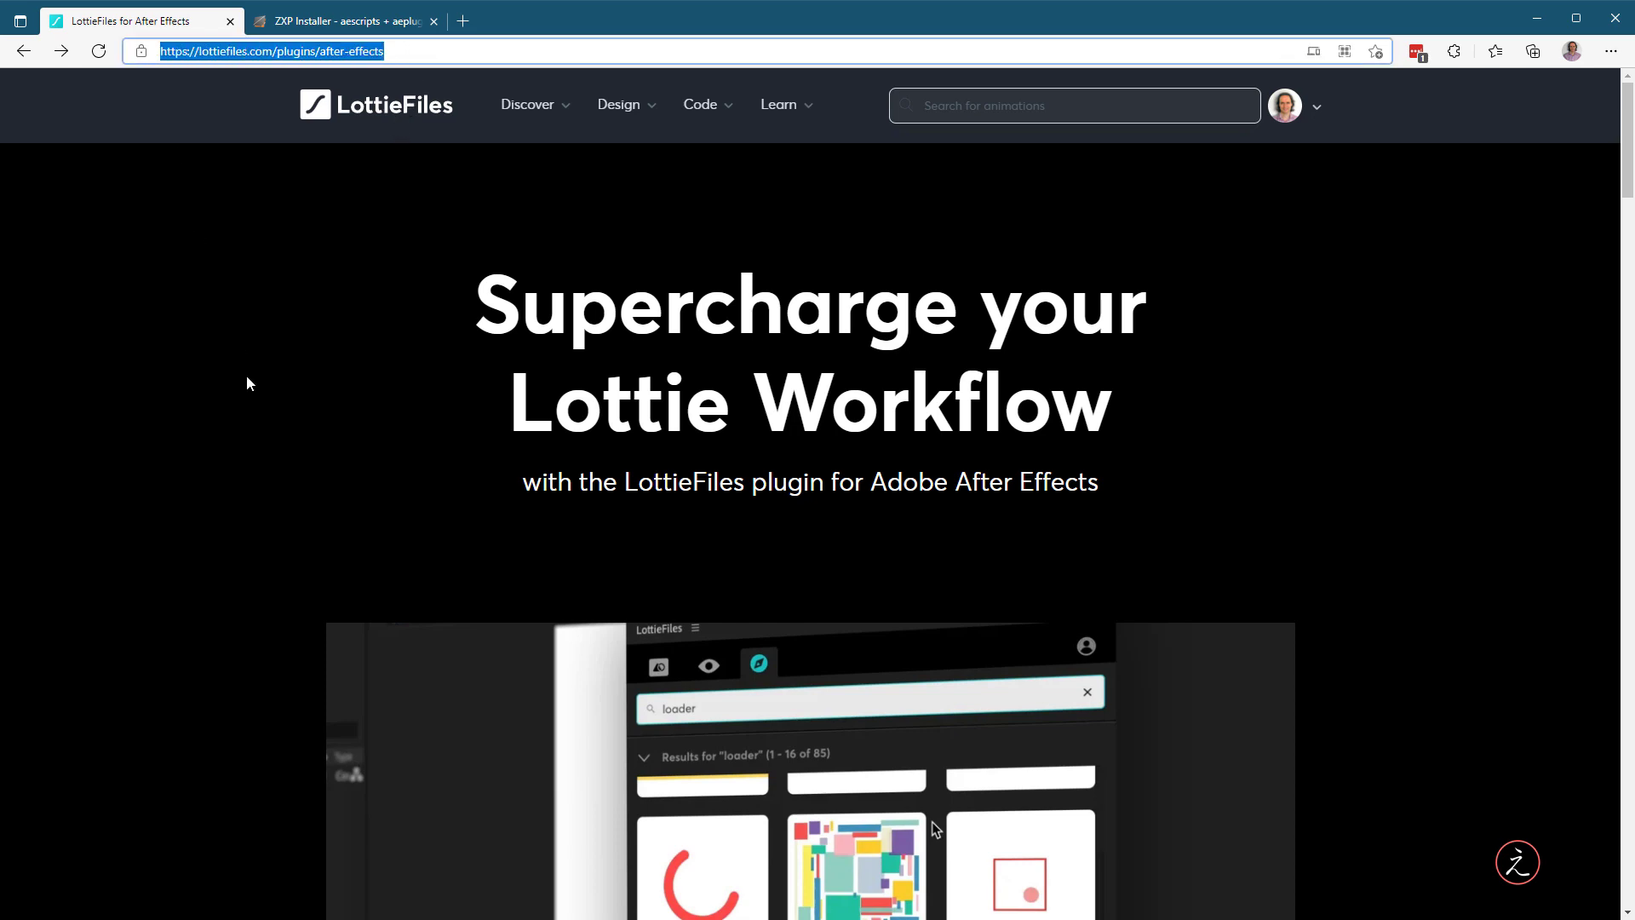
pyautogui.scroll(-10, 247, 383)
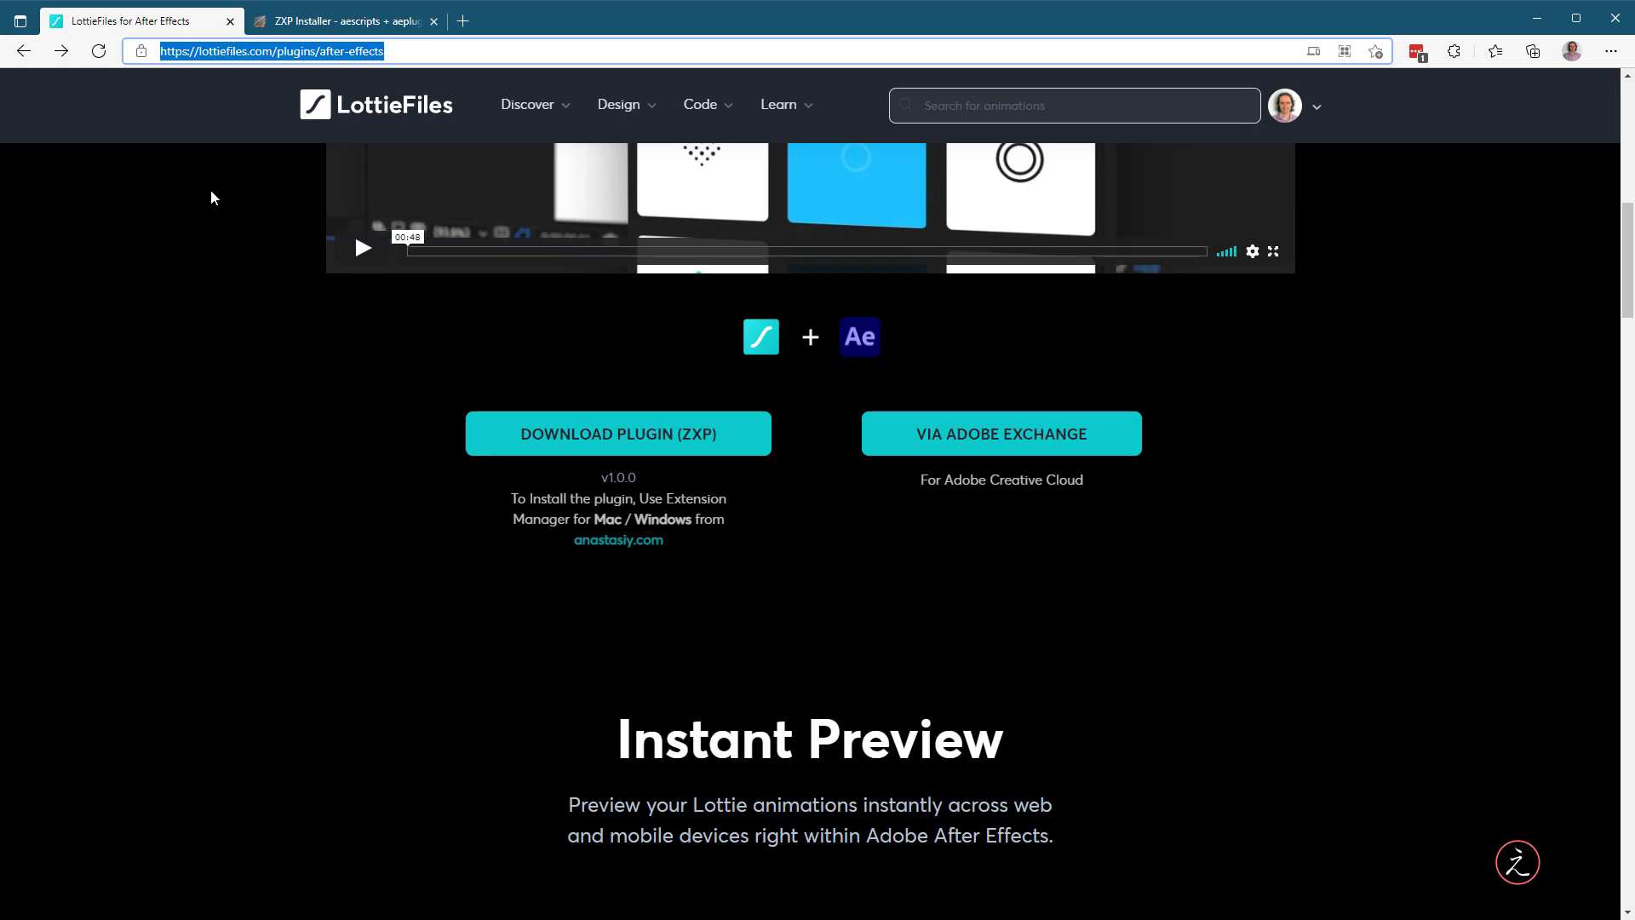
# Switch to the aescripts + aeplugins ZXP Installer page and examine its address and title
pyautogui.click(324, 22)
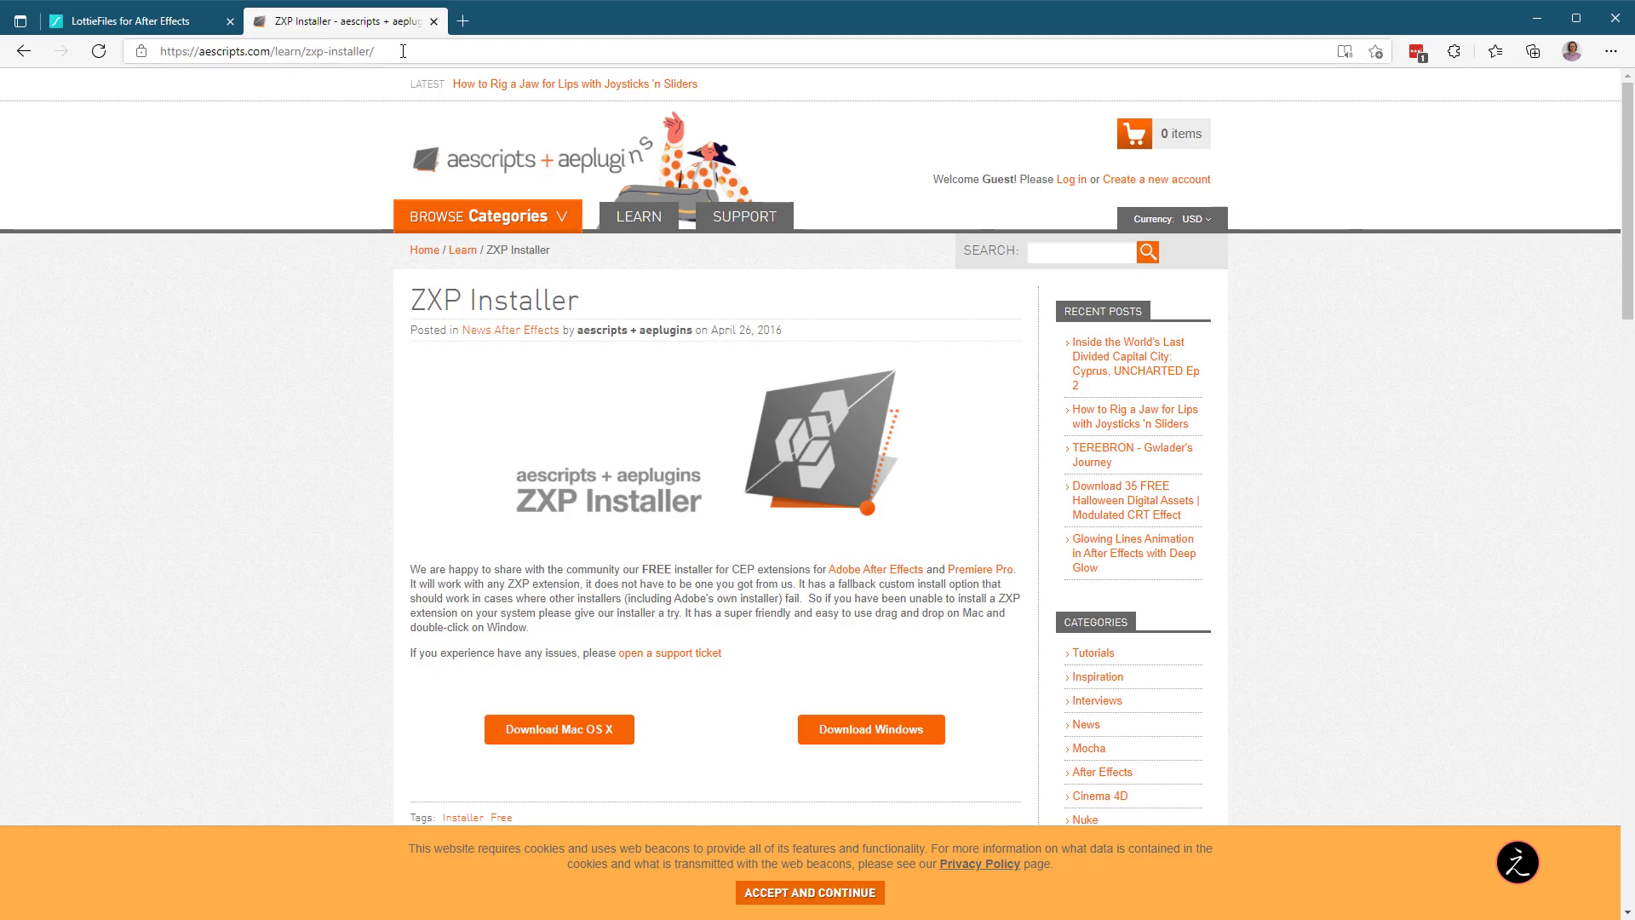
pyautogui.moveTo(375, 51); pyautogui.dragTo(160, 98)
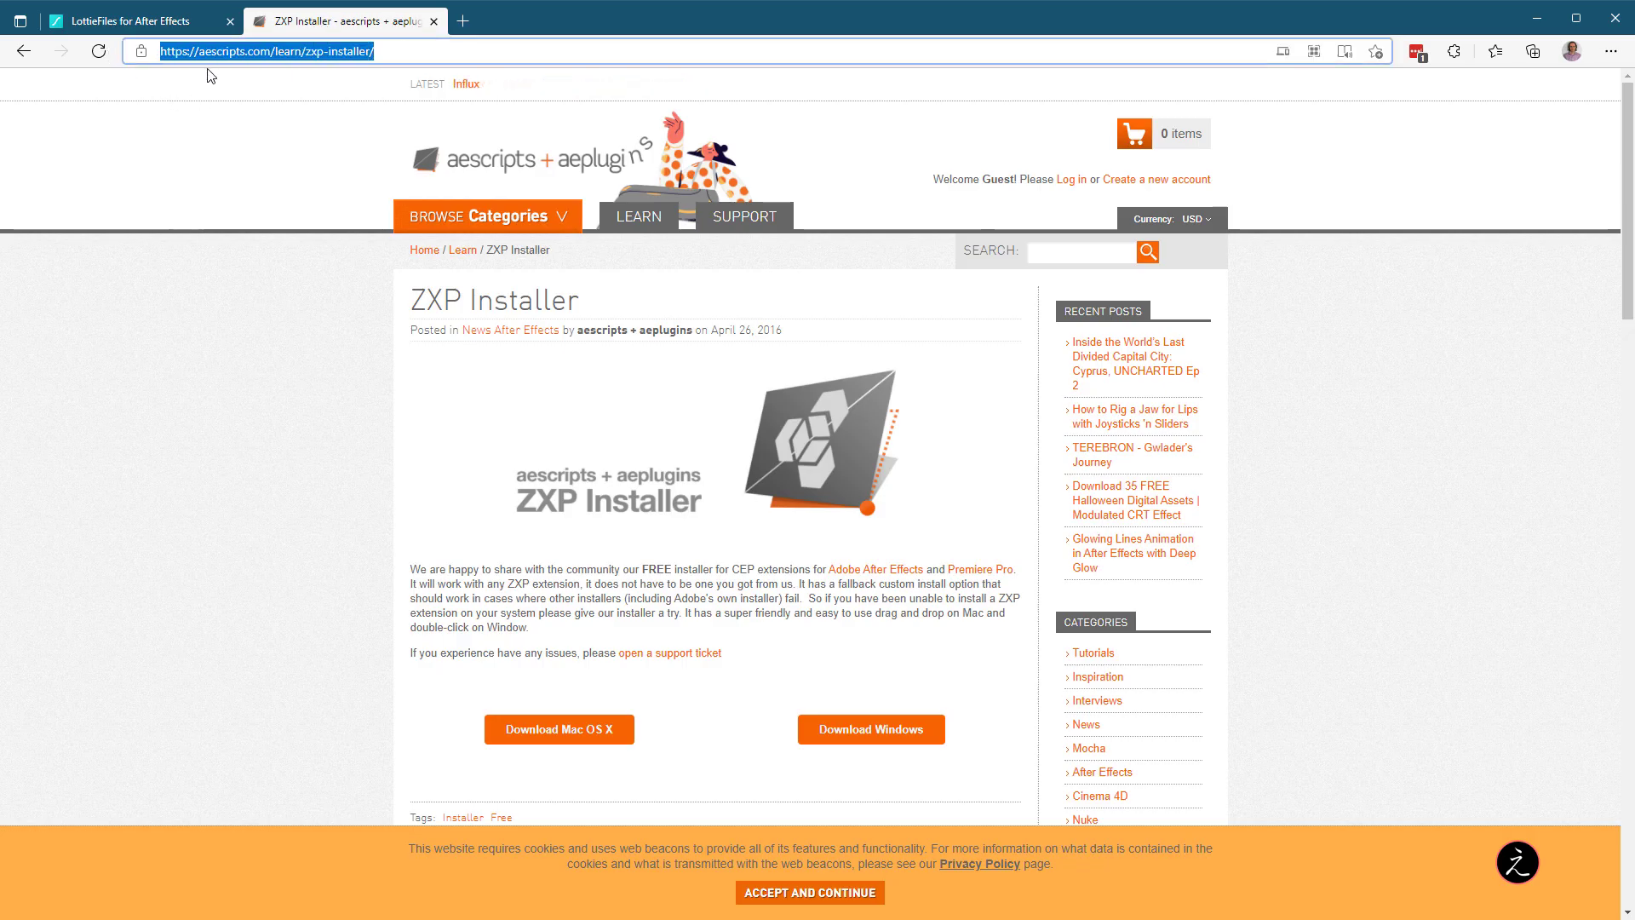
pyautogui.click(414, 304)
pyautogui.moveTo(414, 304); pyautogui.dragTo(586, 304)
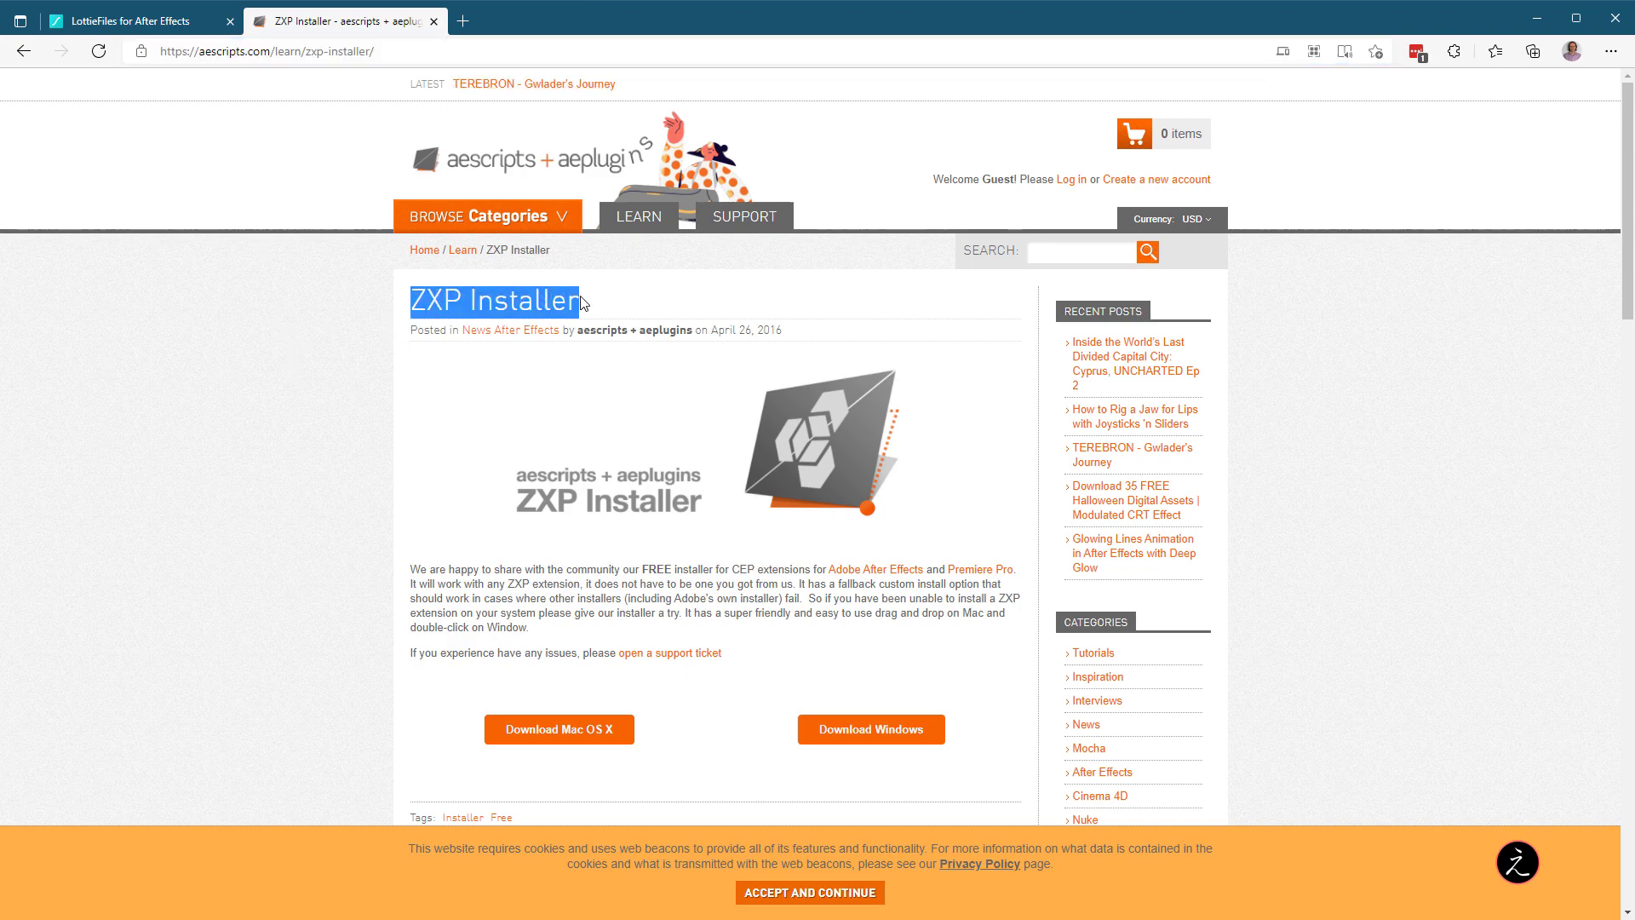
pyautogui.click(381, 407)
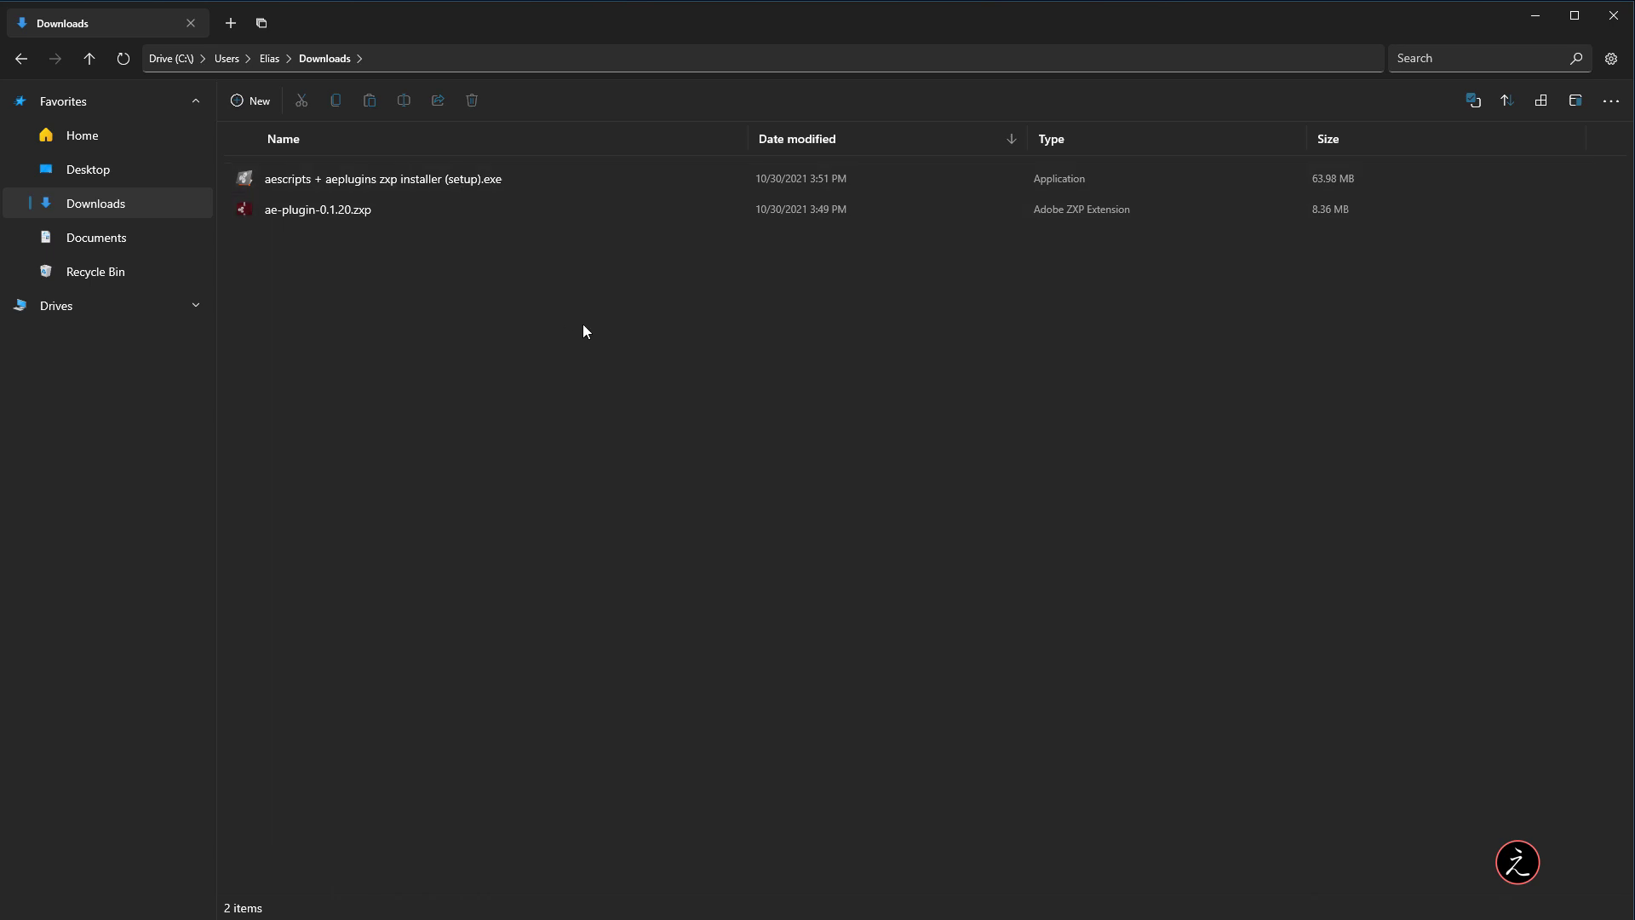
# Run aescripts + aeplugins zxp installer (setup).exe from Downloads, accept the license terms, install it and launch ZXP Installer
pyautogui.doubleClick(569, 183)
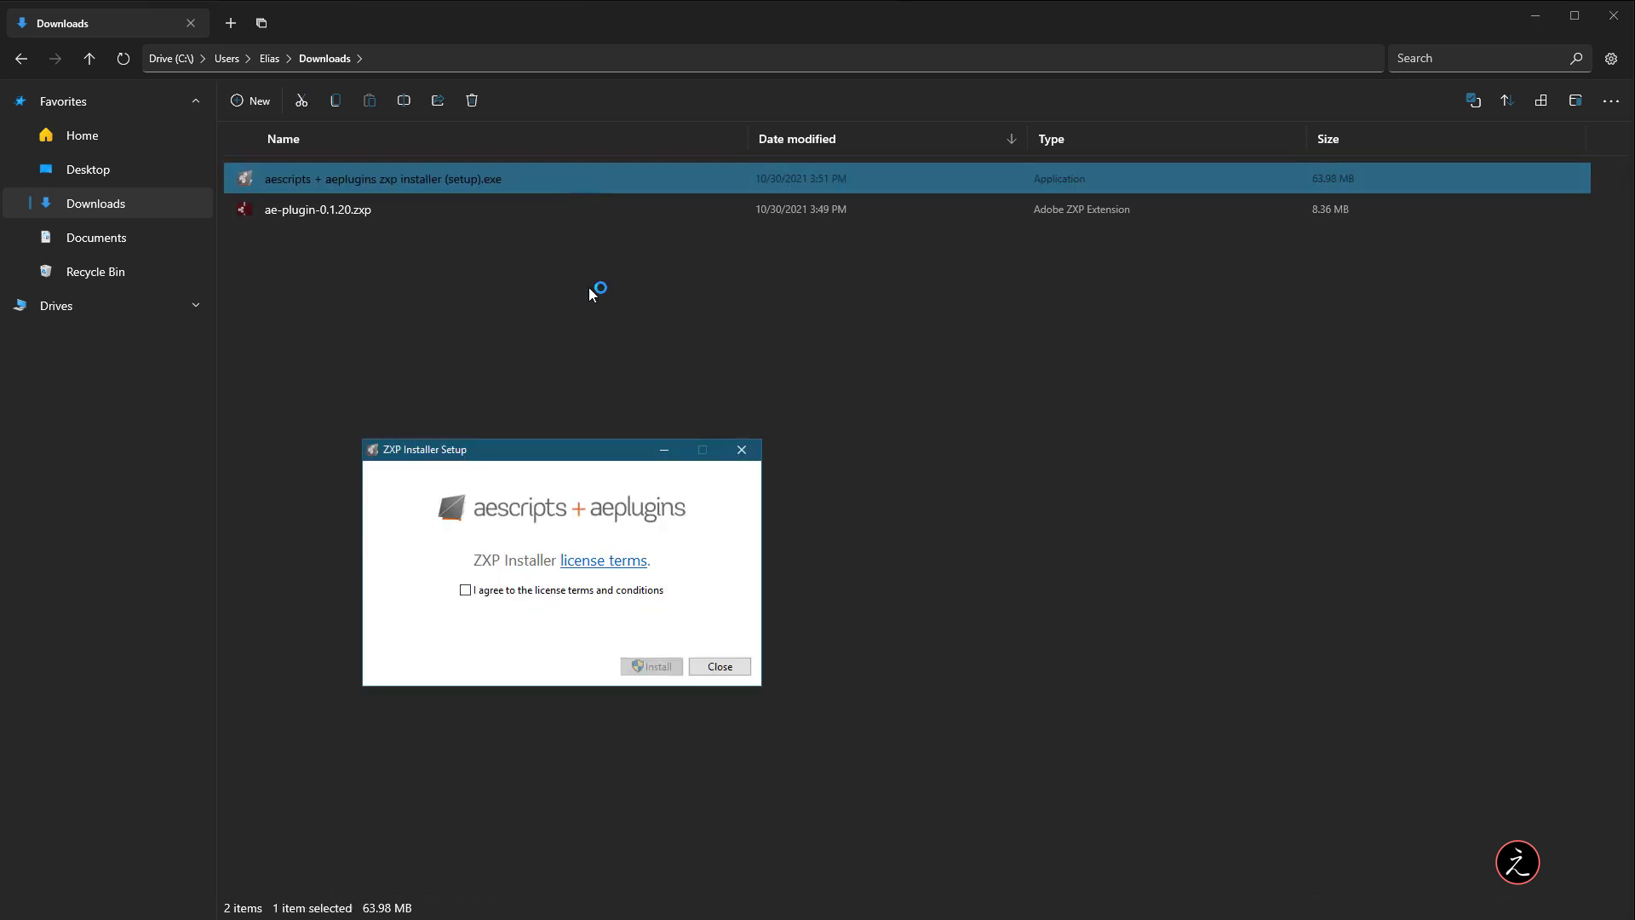
pyautogui.click(519, 590)
pyautogui.click(652, 666)
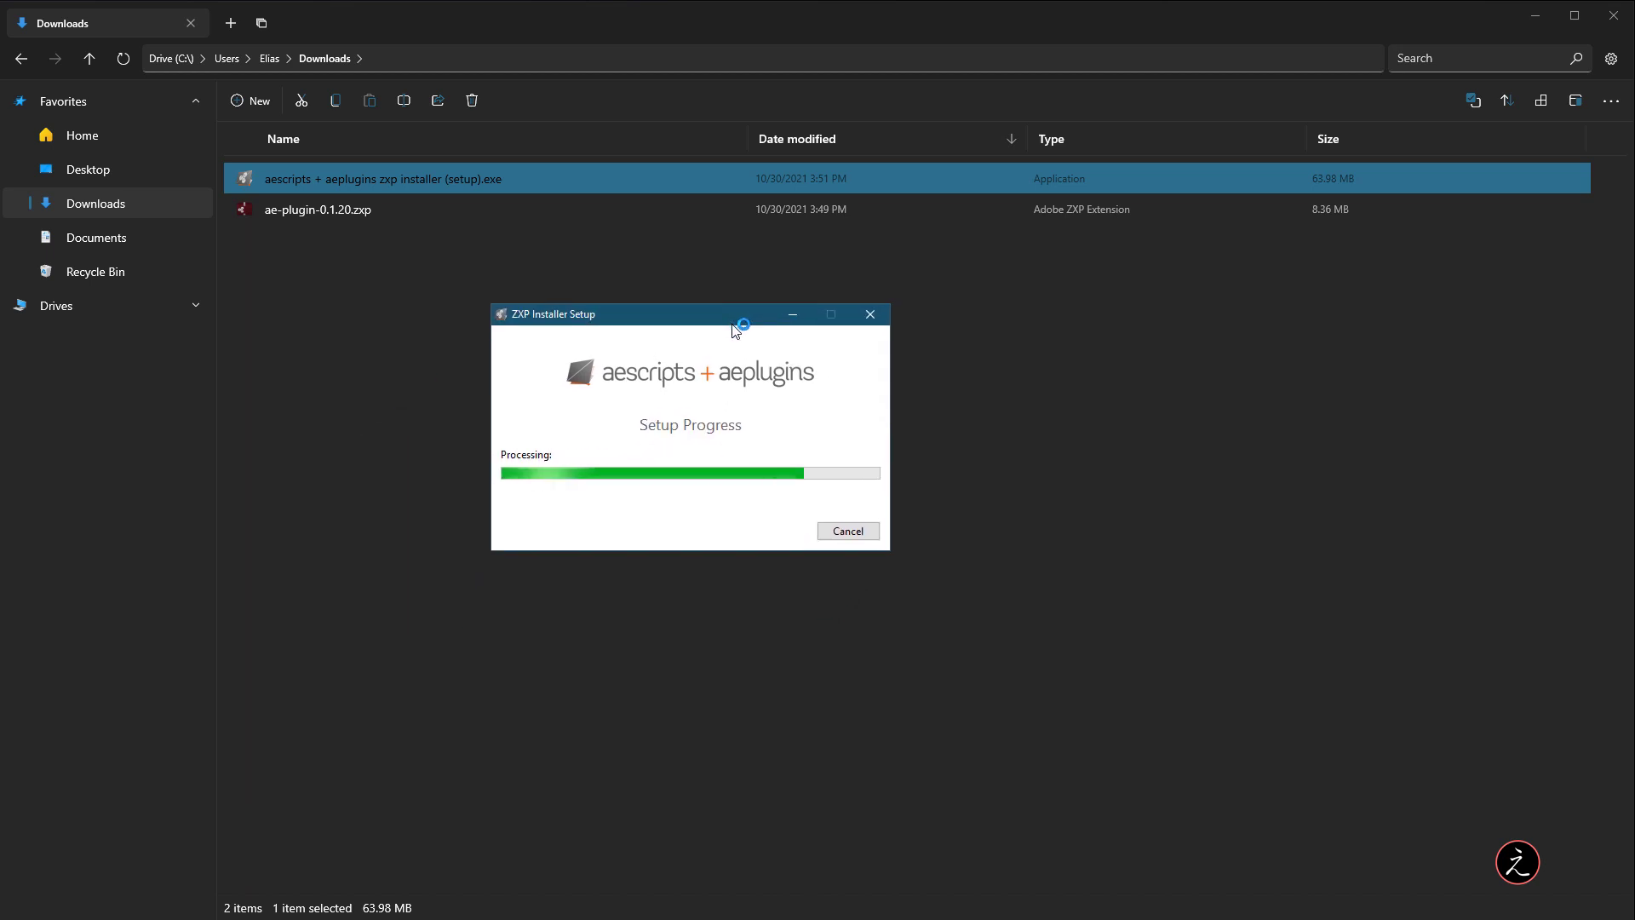
pyautogui.click(849, 531)
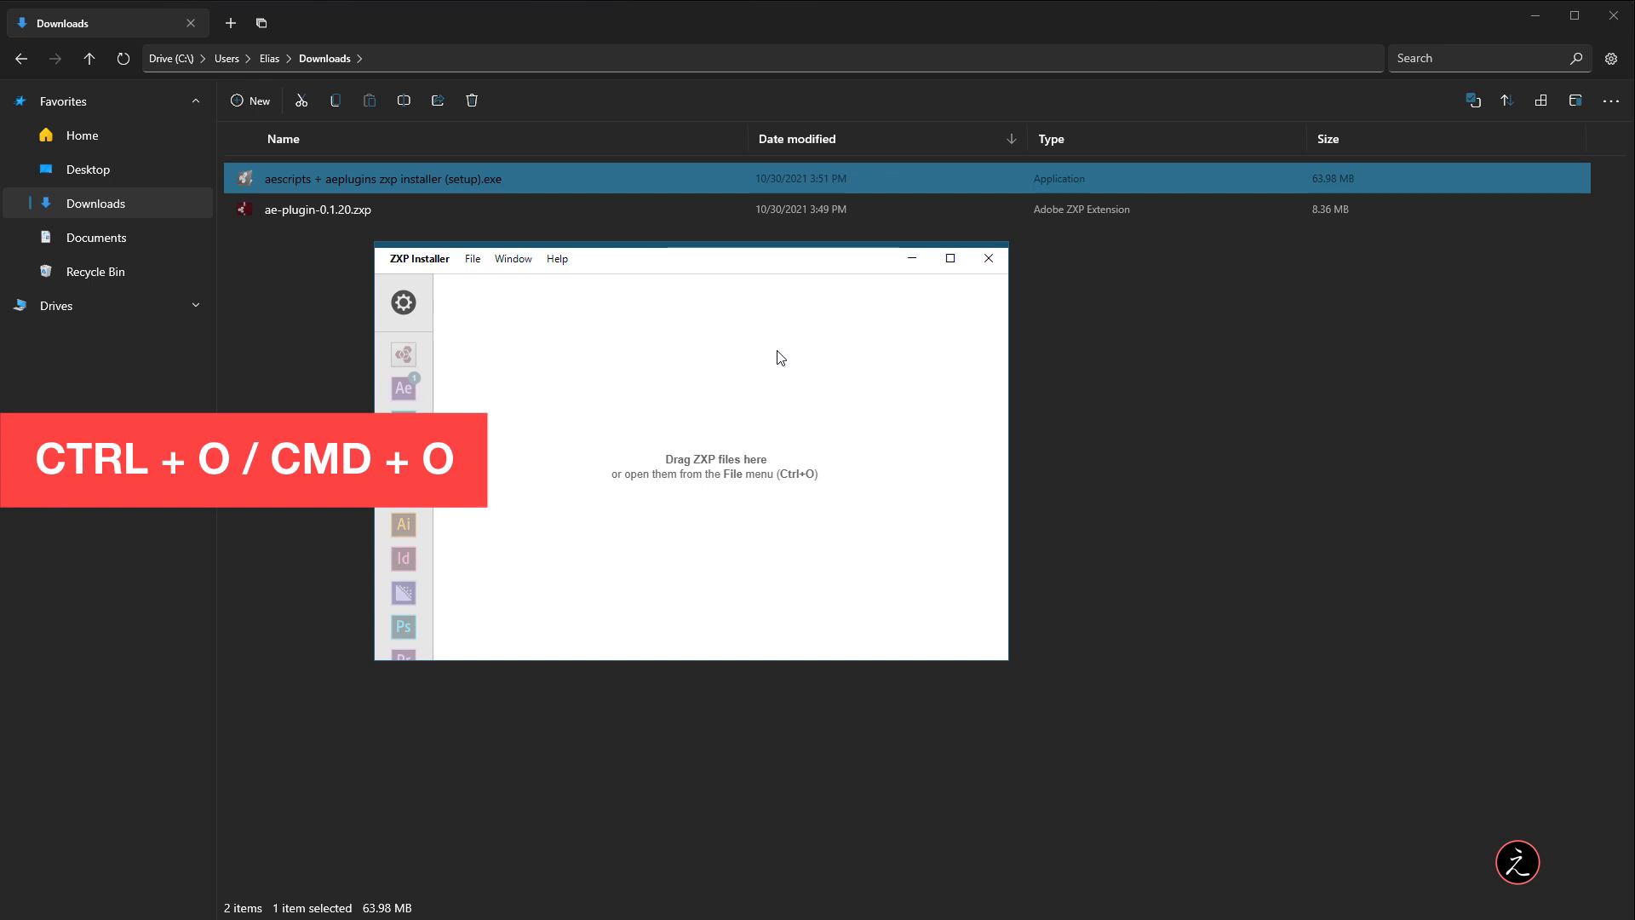
# Install the LottieFiles extension from ae-plugin-0.1.20.zxp with ZXP Installer and dismiss the completion notice
pyautogui.hotkey('ctrl', 'o')
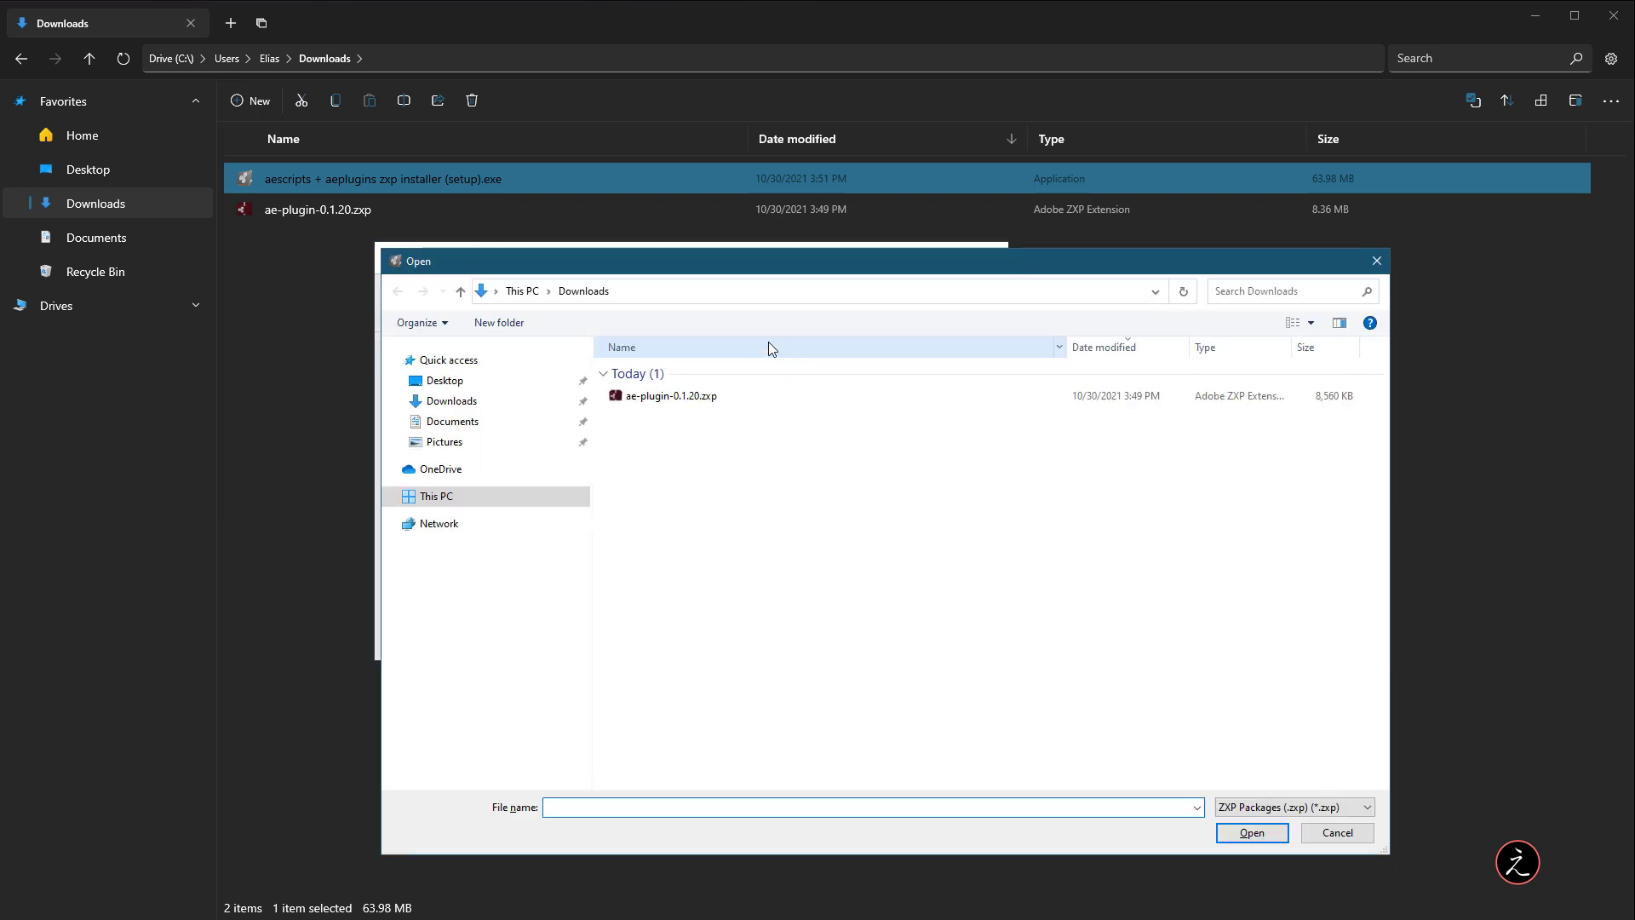
pyautogui.moveTo(662, 274); pyautogui.dragTo(652, 262)
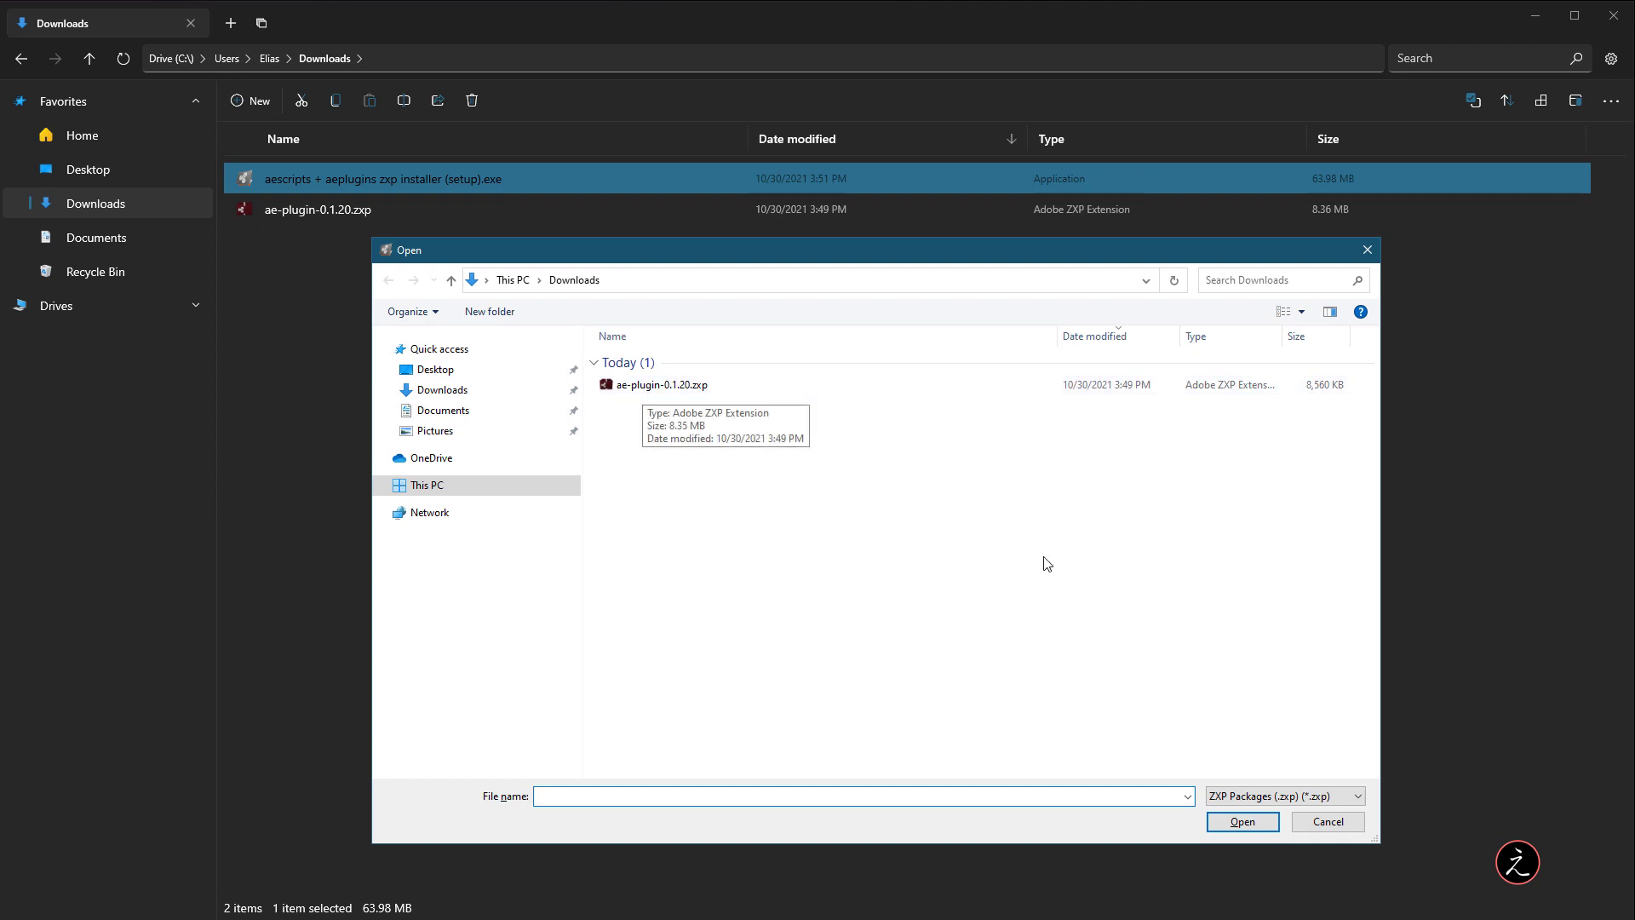
pyautogui.click(742, 385)
pyautogui.click(1229, 831)
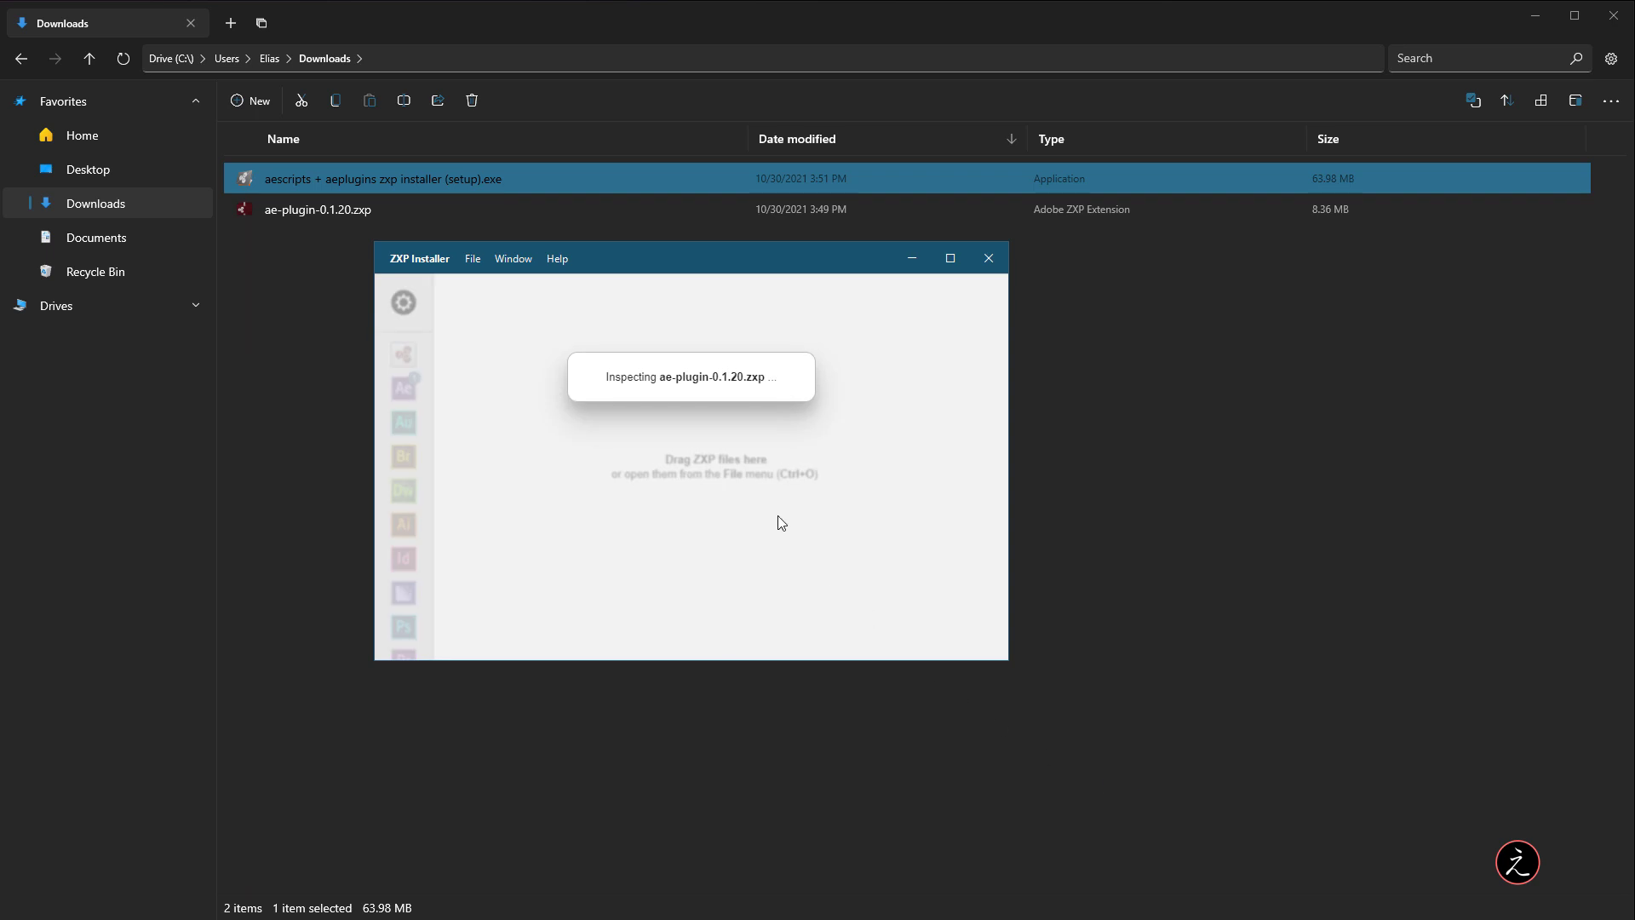
pyautogui.click(765, 452)
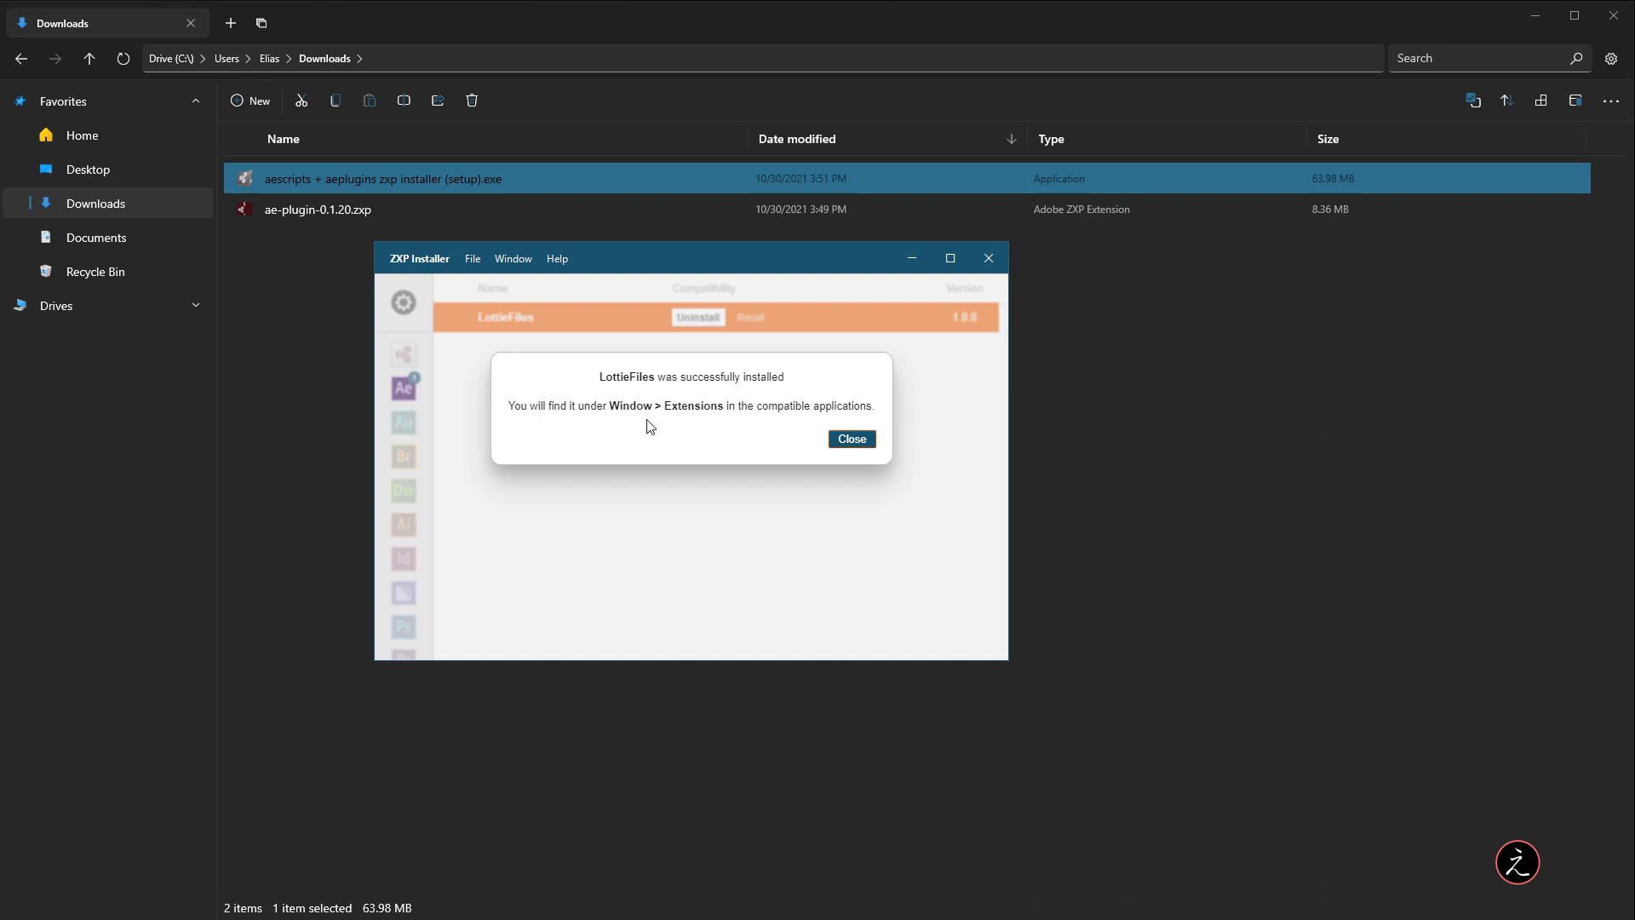
pyautogui.click(849, 440)
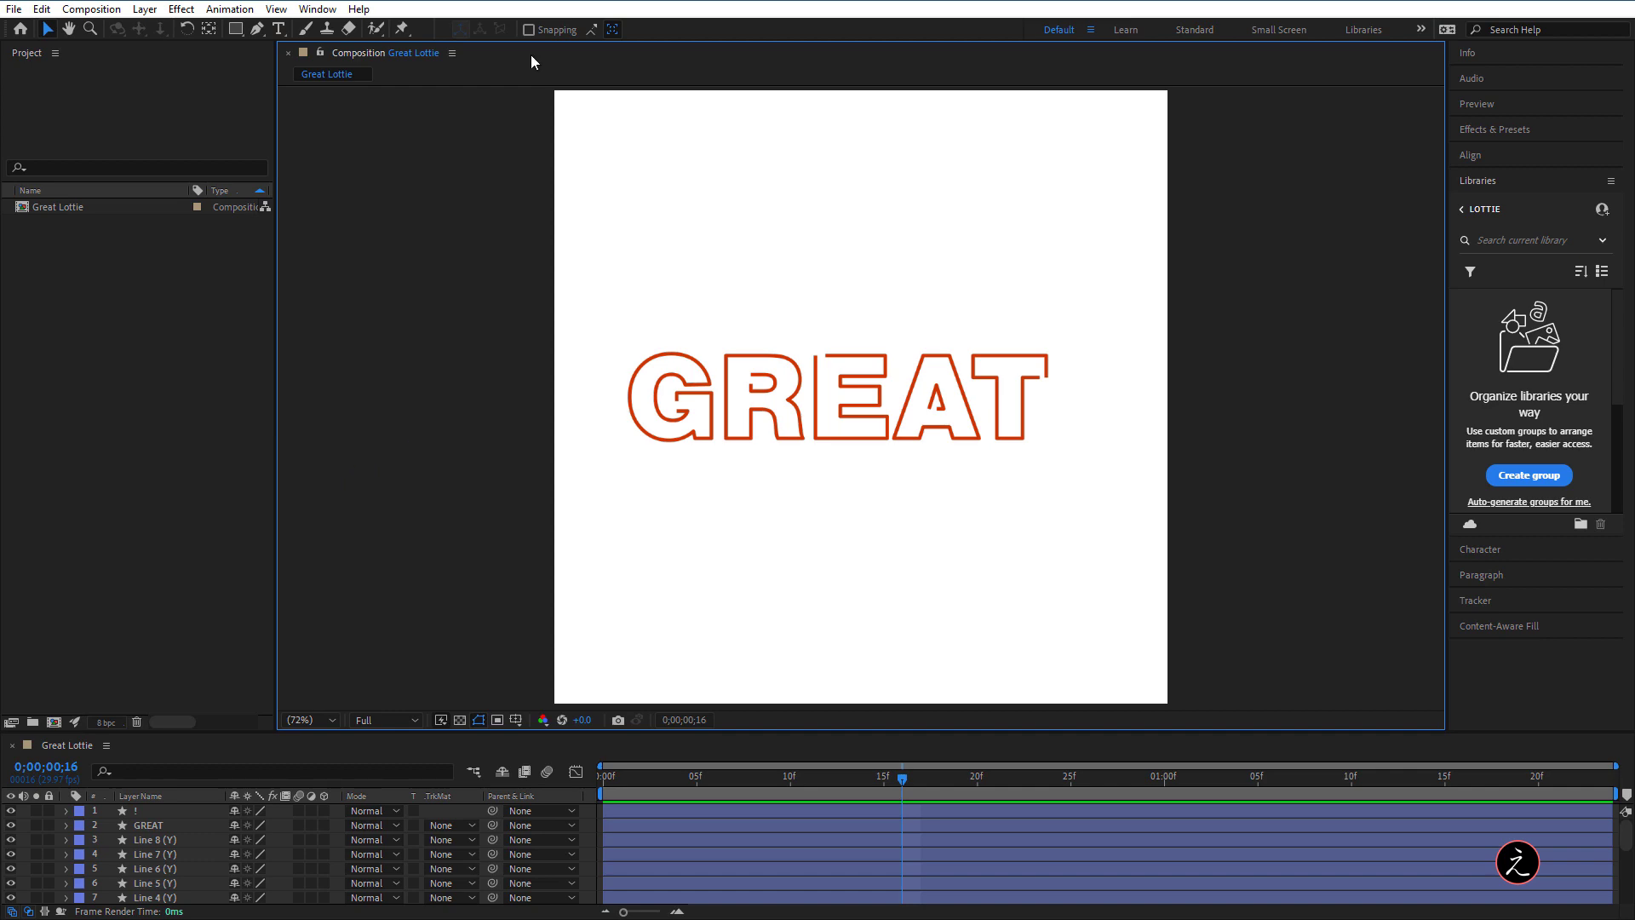
# Try to open the LottieFiles extension, and close its window
pyautogui.click(317, 9)
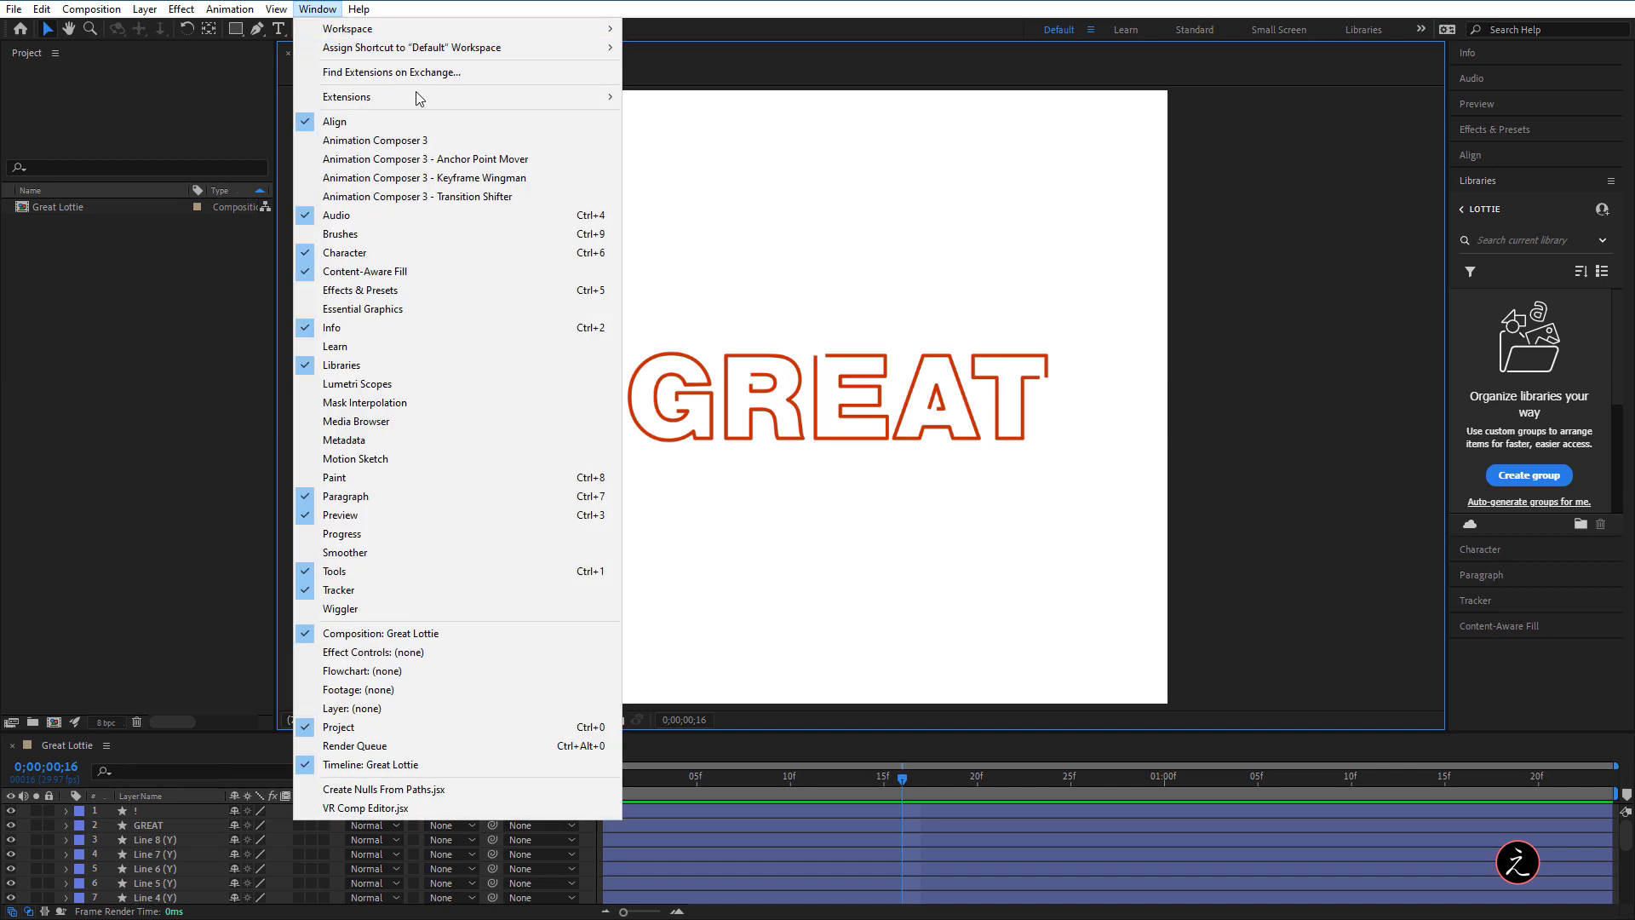
pyautogui.moveTo(423, 100)
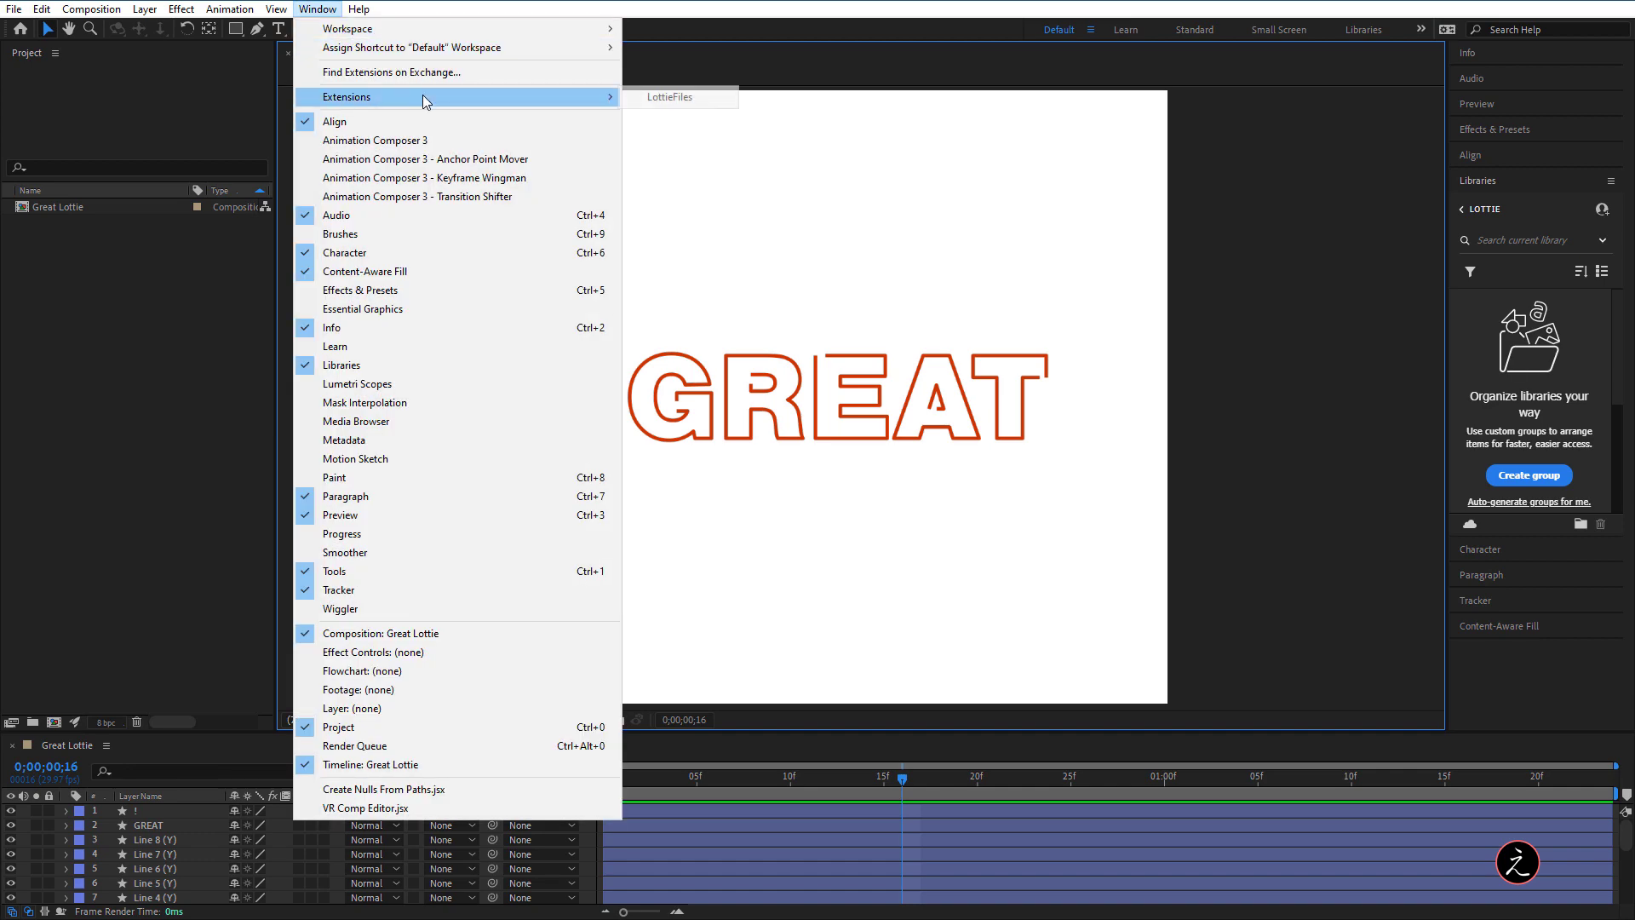
pyautogui.click(714, 99)
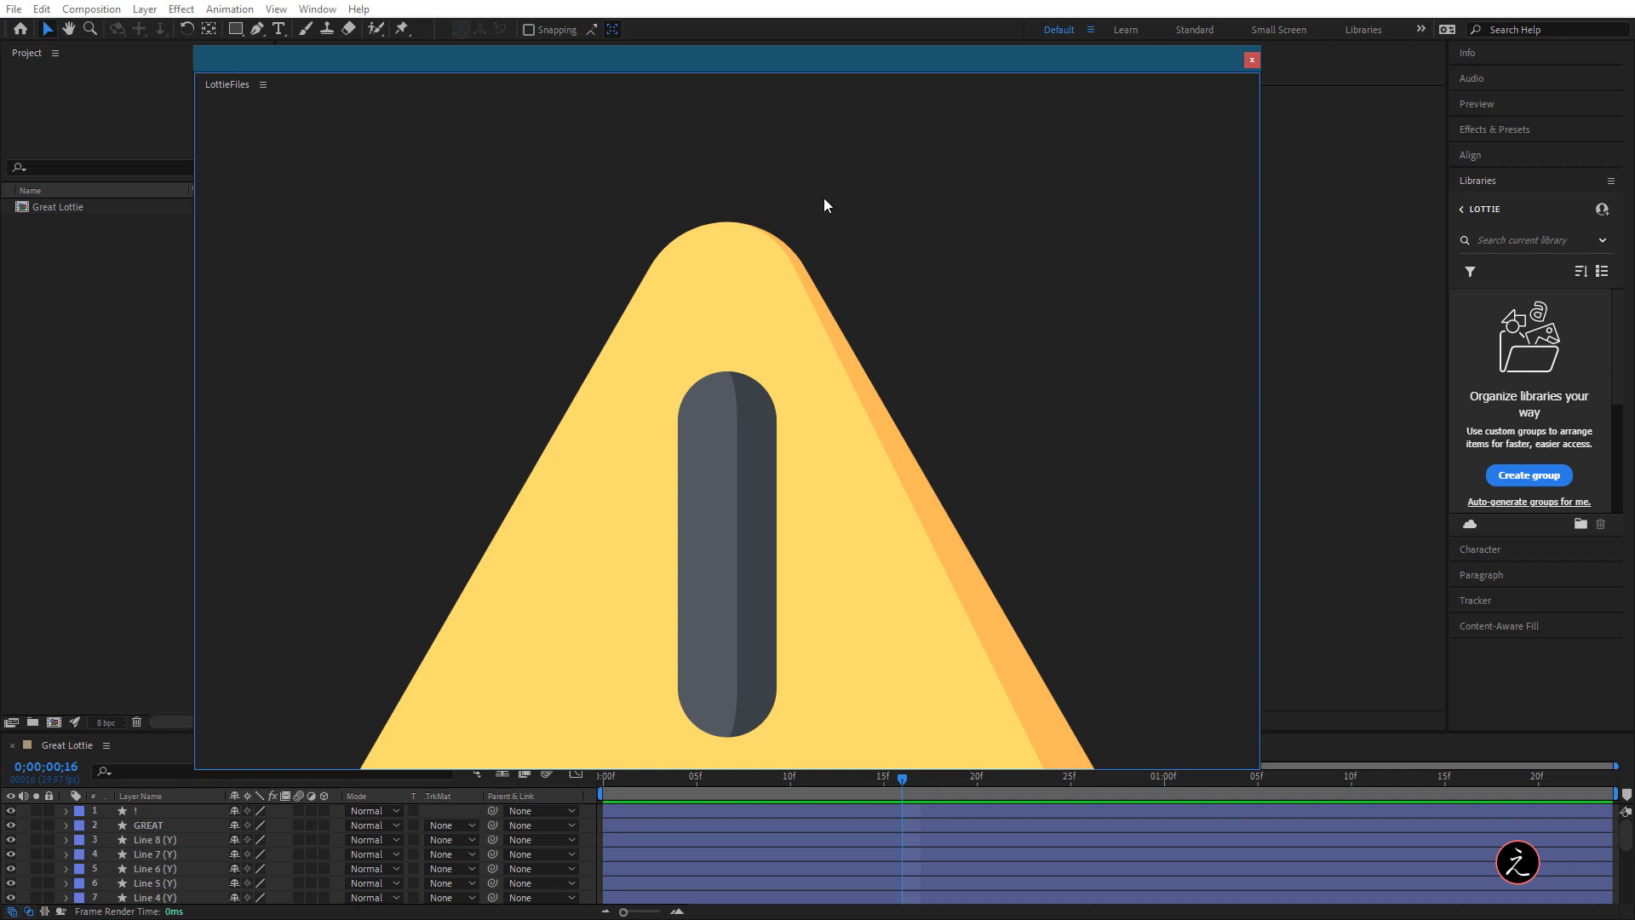
pyautogui.click(1252, 59)
# Allow scripts to write files and access the network in the Scripting & Expressions preferences
pyautogui.click(375, 188)
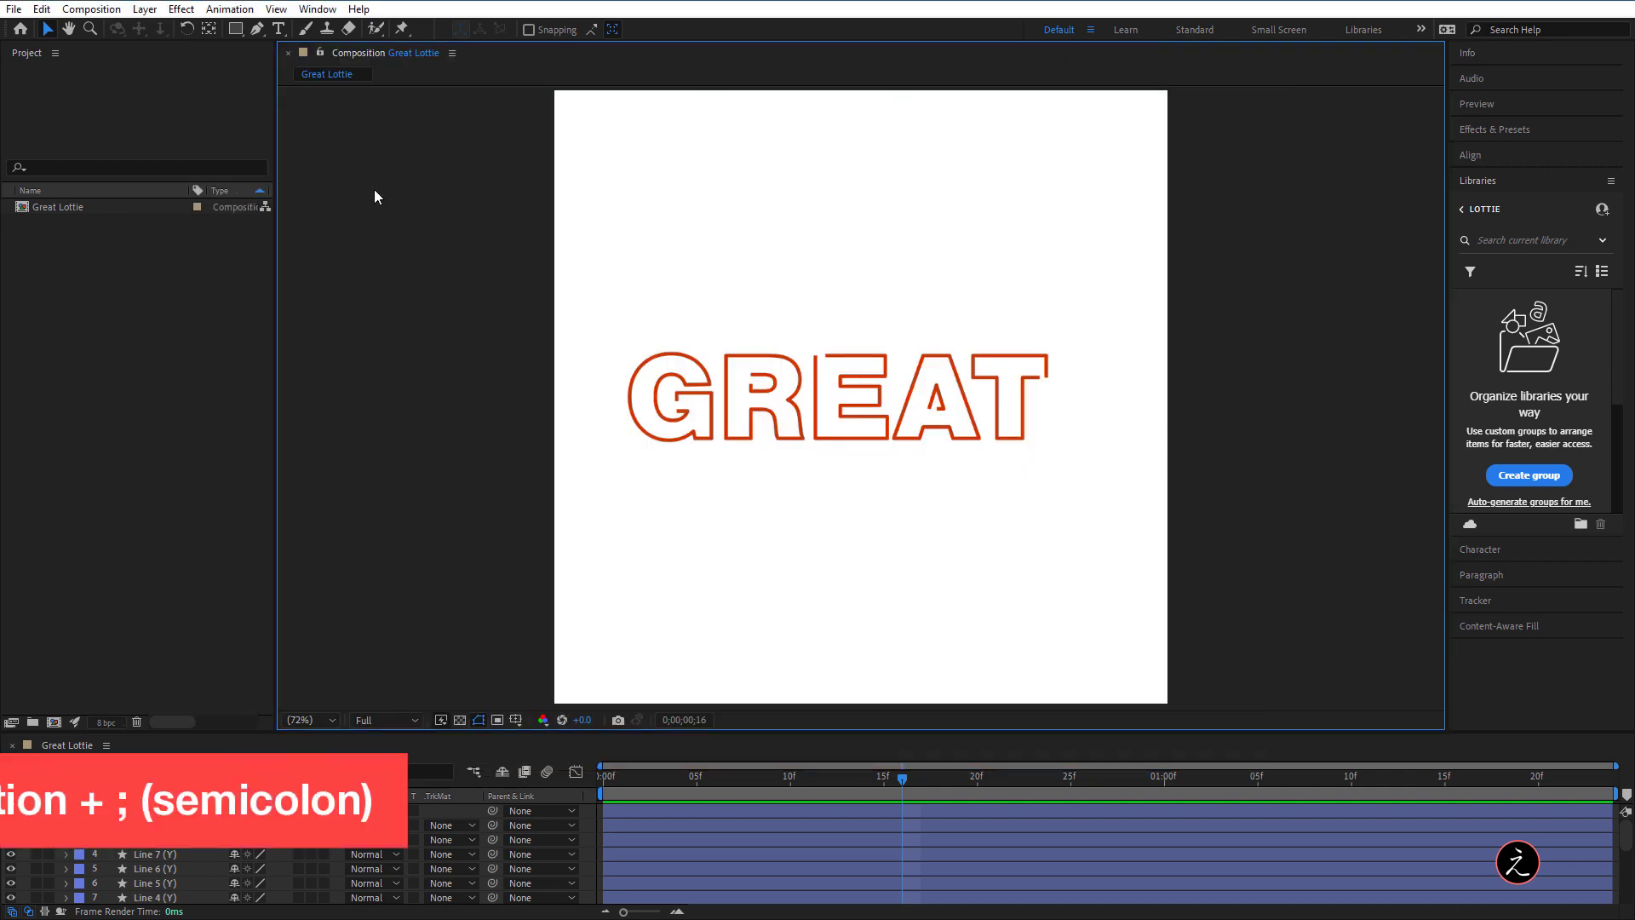
pyautogui.hotkey('ctrl', 'alt', ';')
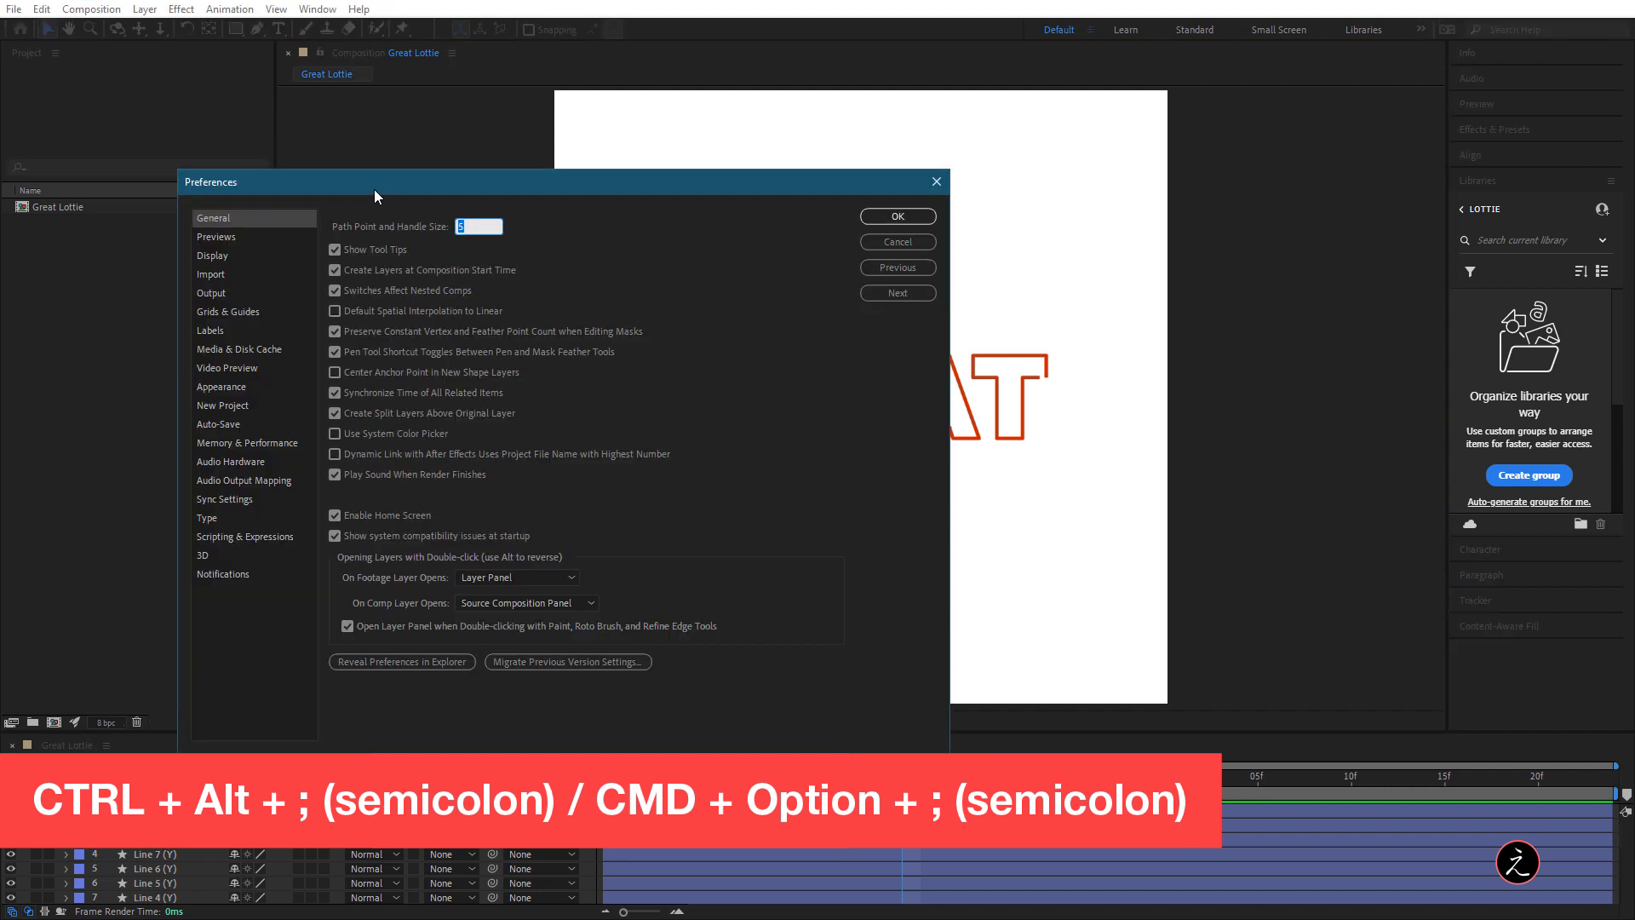
pyautogui.click(288, 536)
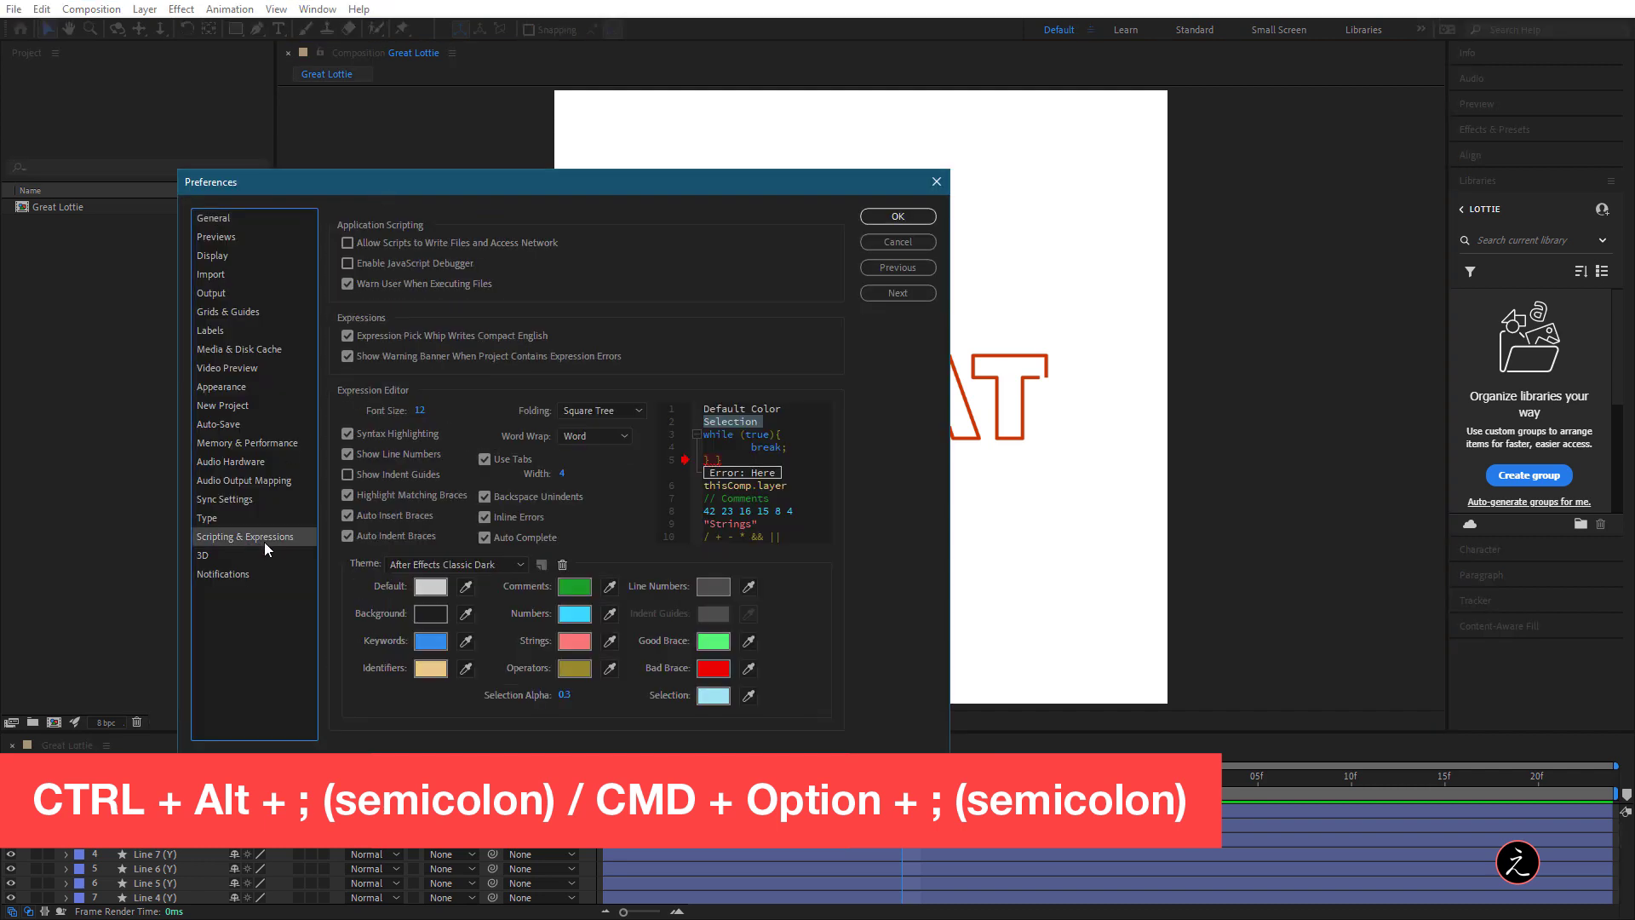
pyautogui.click(348, 243)
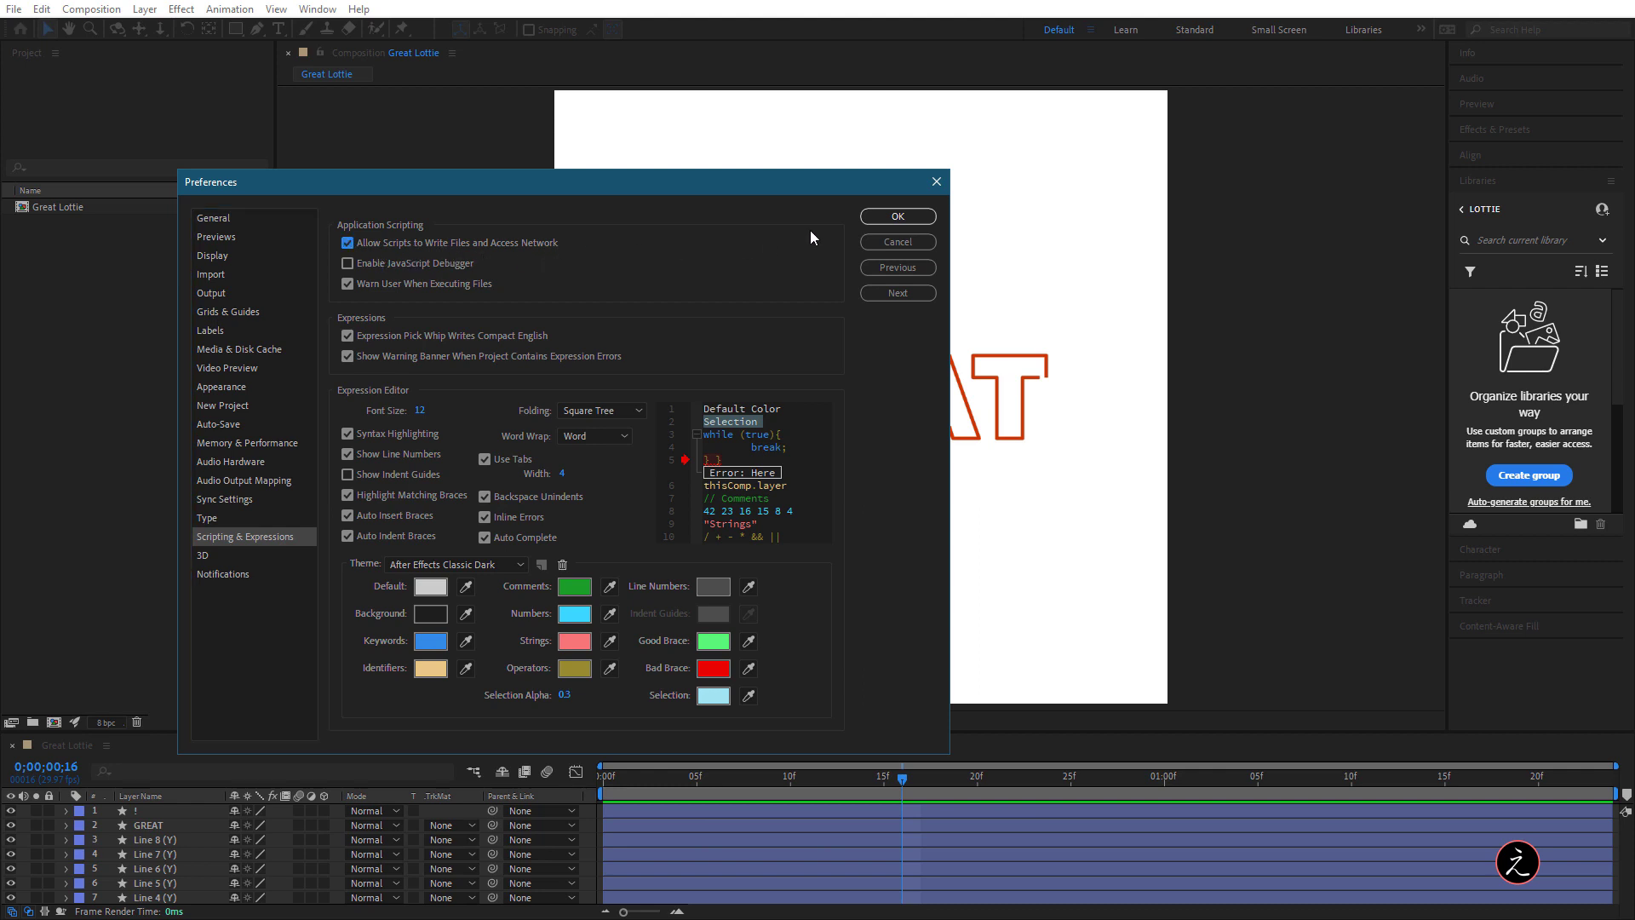
pyautogui.click(897, 216)
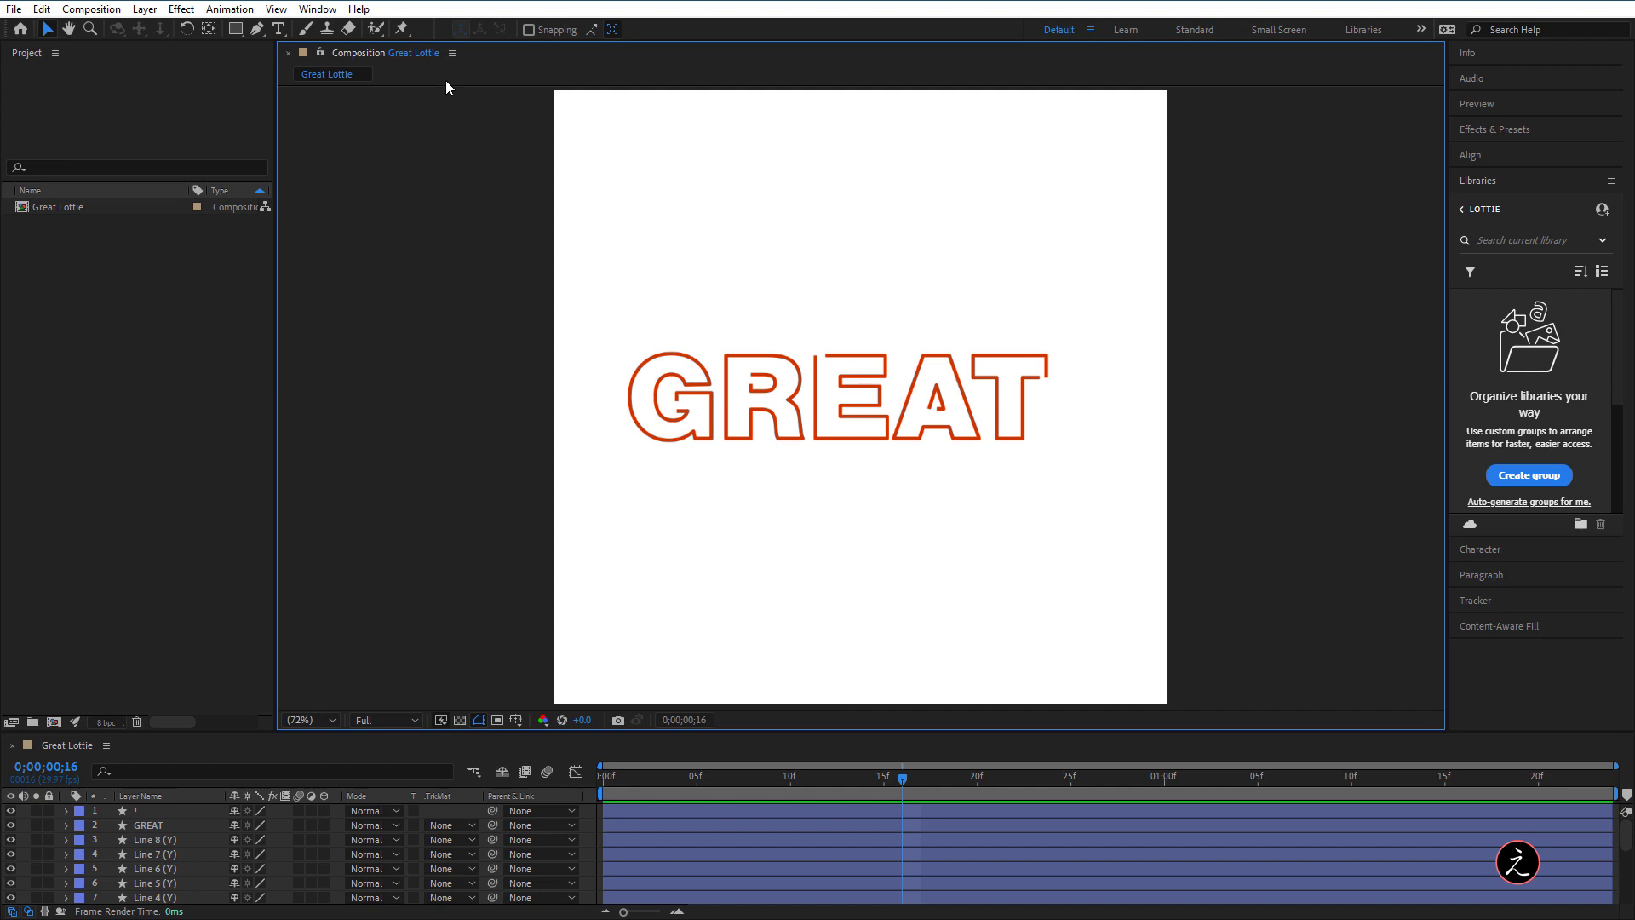
# Open the LottieFiles extension, check which account is logged in, and shift its window slightly
pyautogui.click(322, 10)
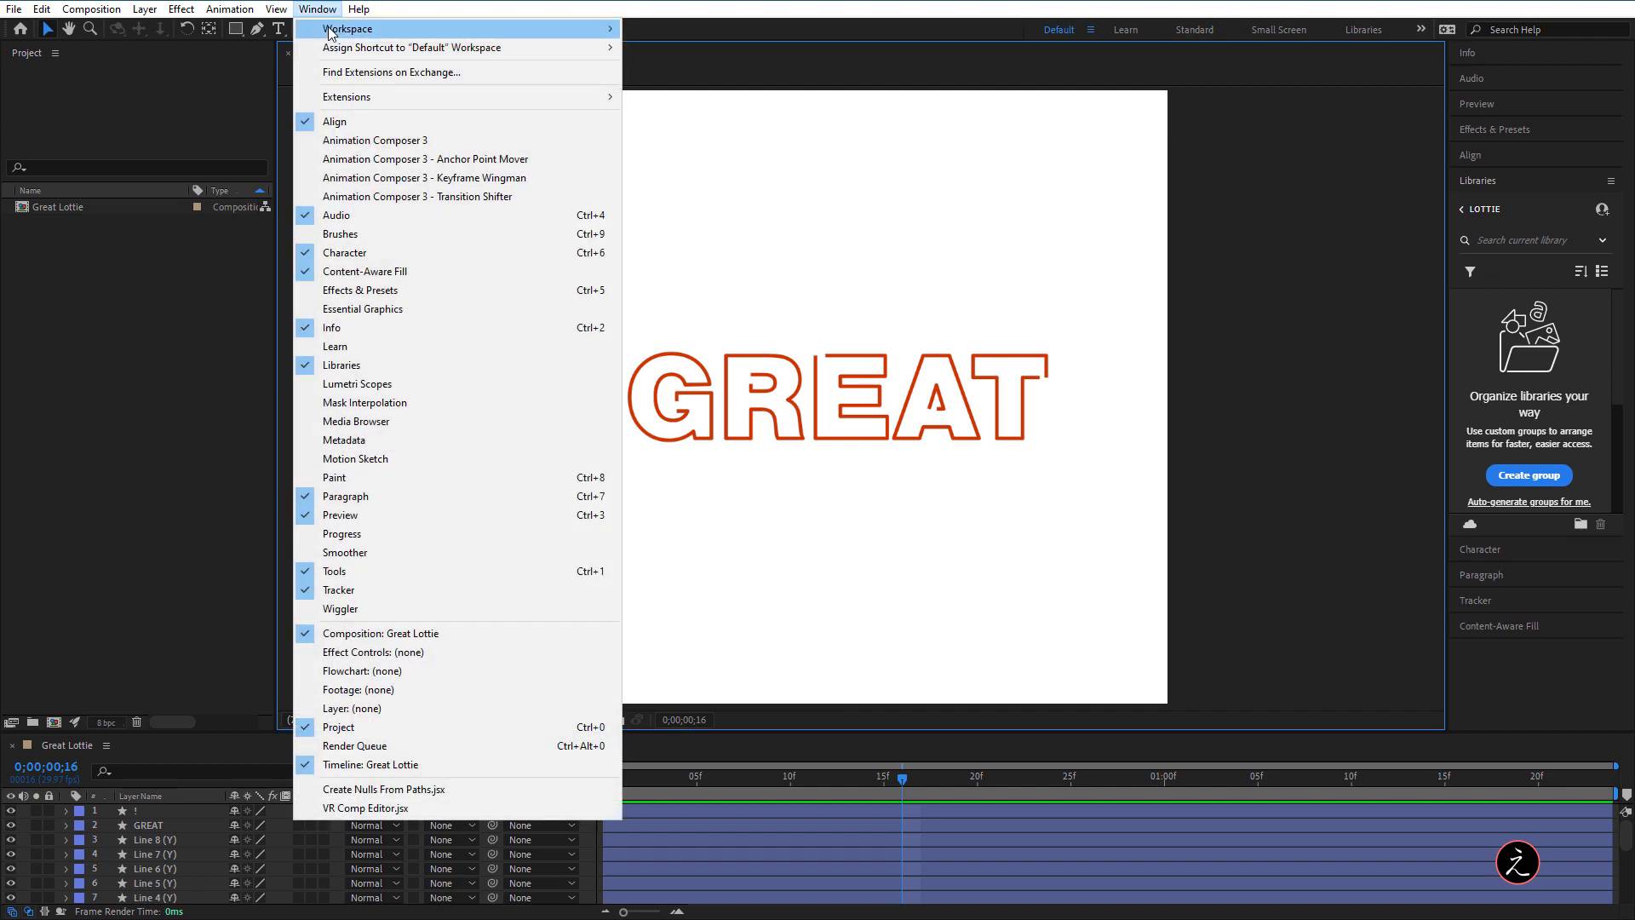
pyautogui.moveTo(411, 102)
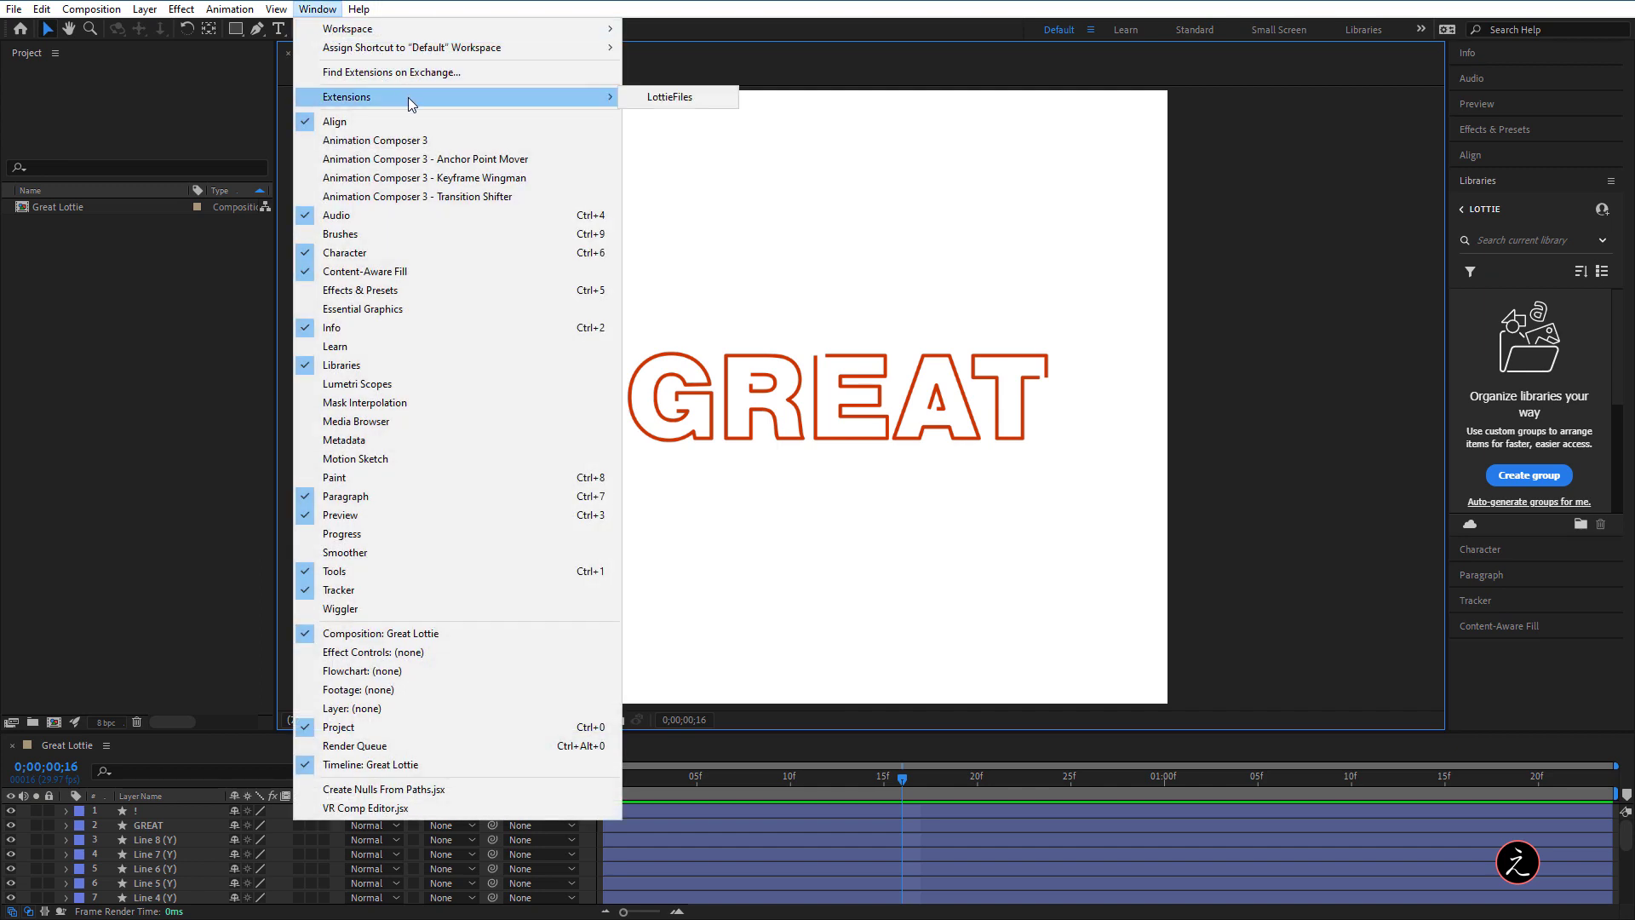
pyautogui.click(720, 102)
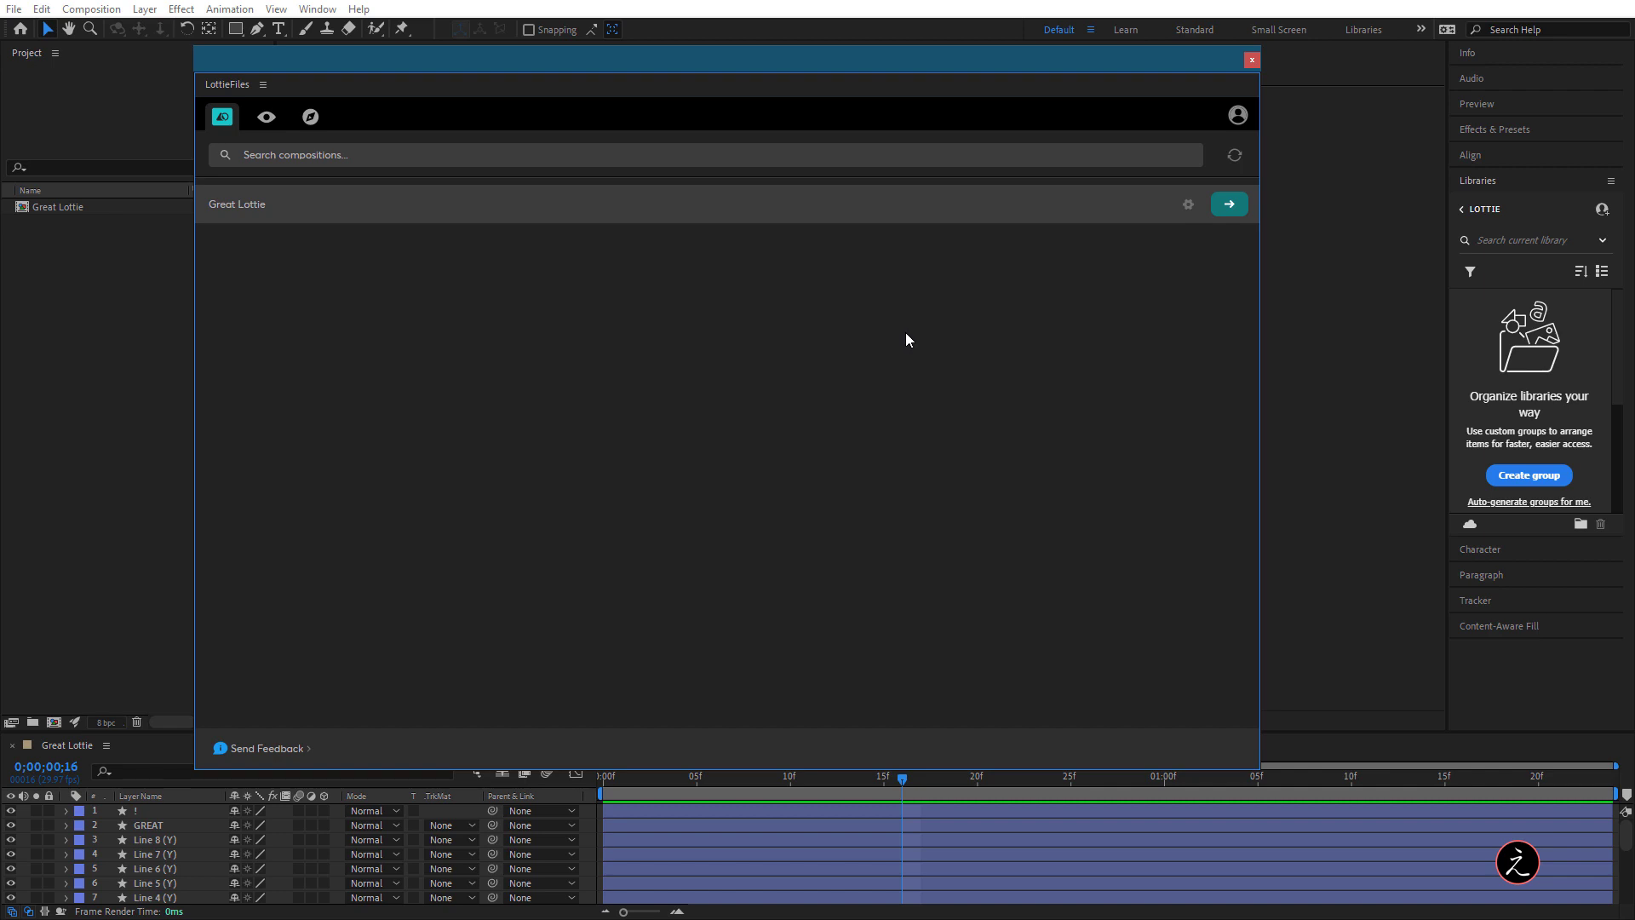
pyautogui.click(1238, 117)
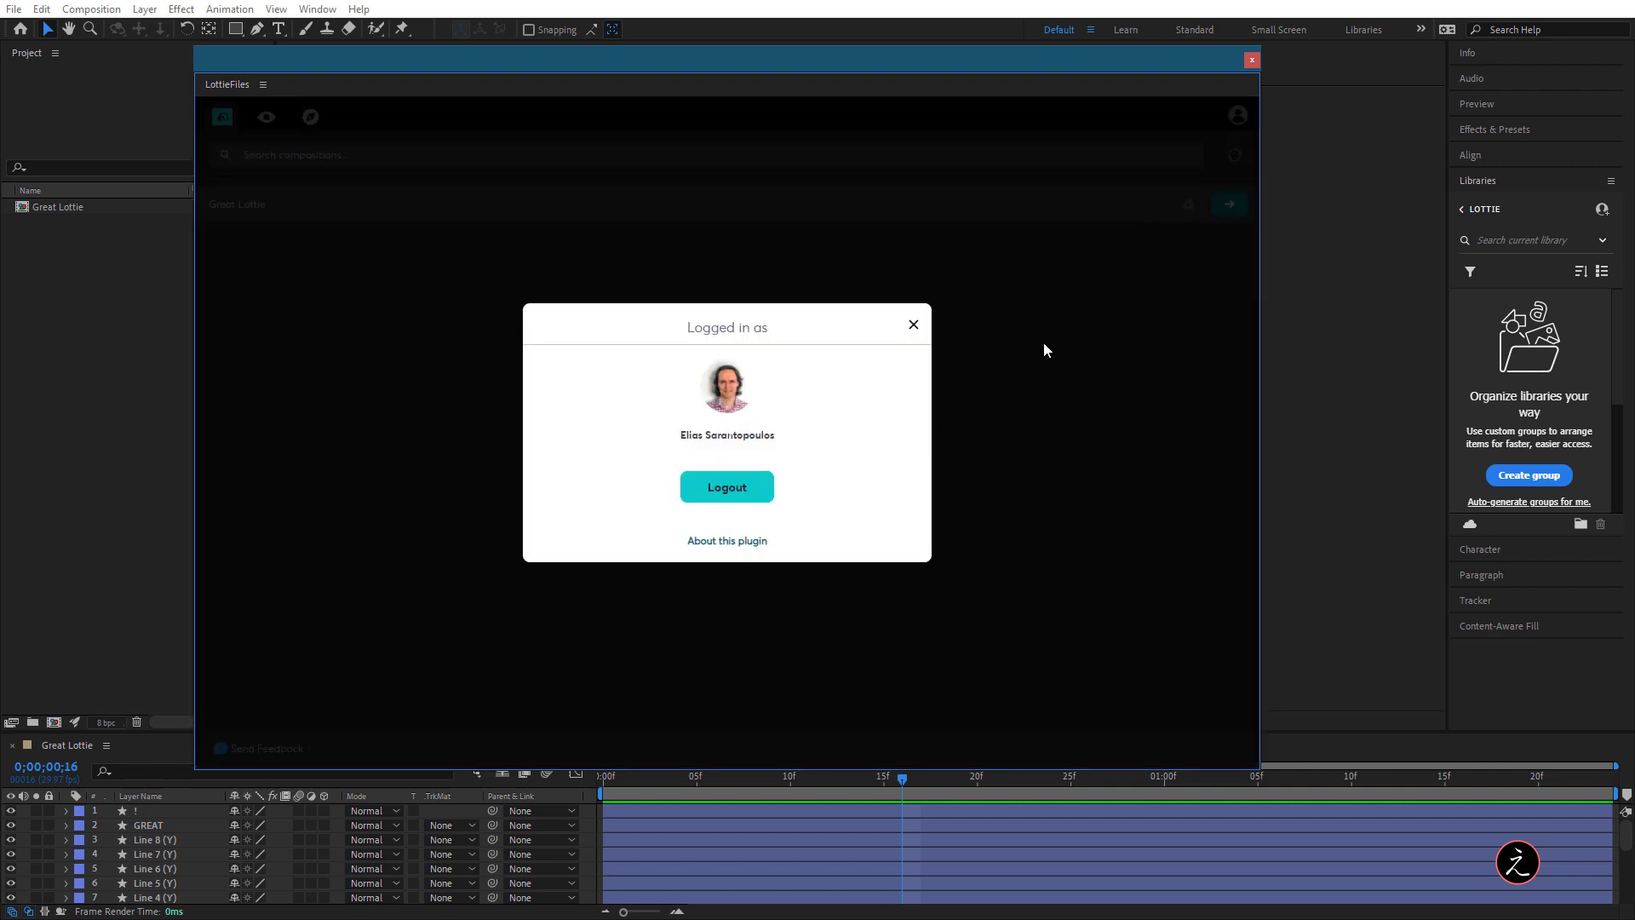
pyautogui.click(913, 325)
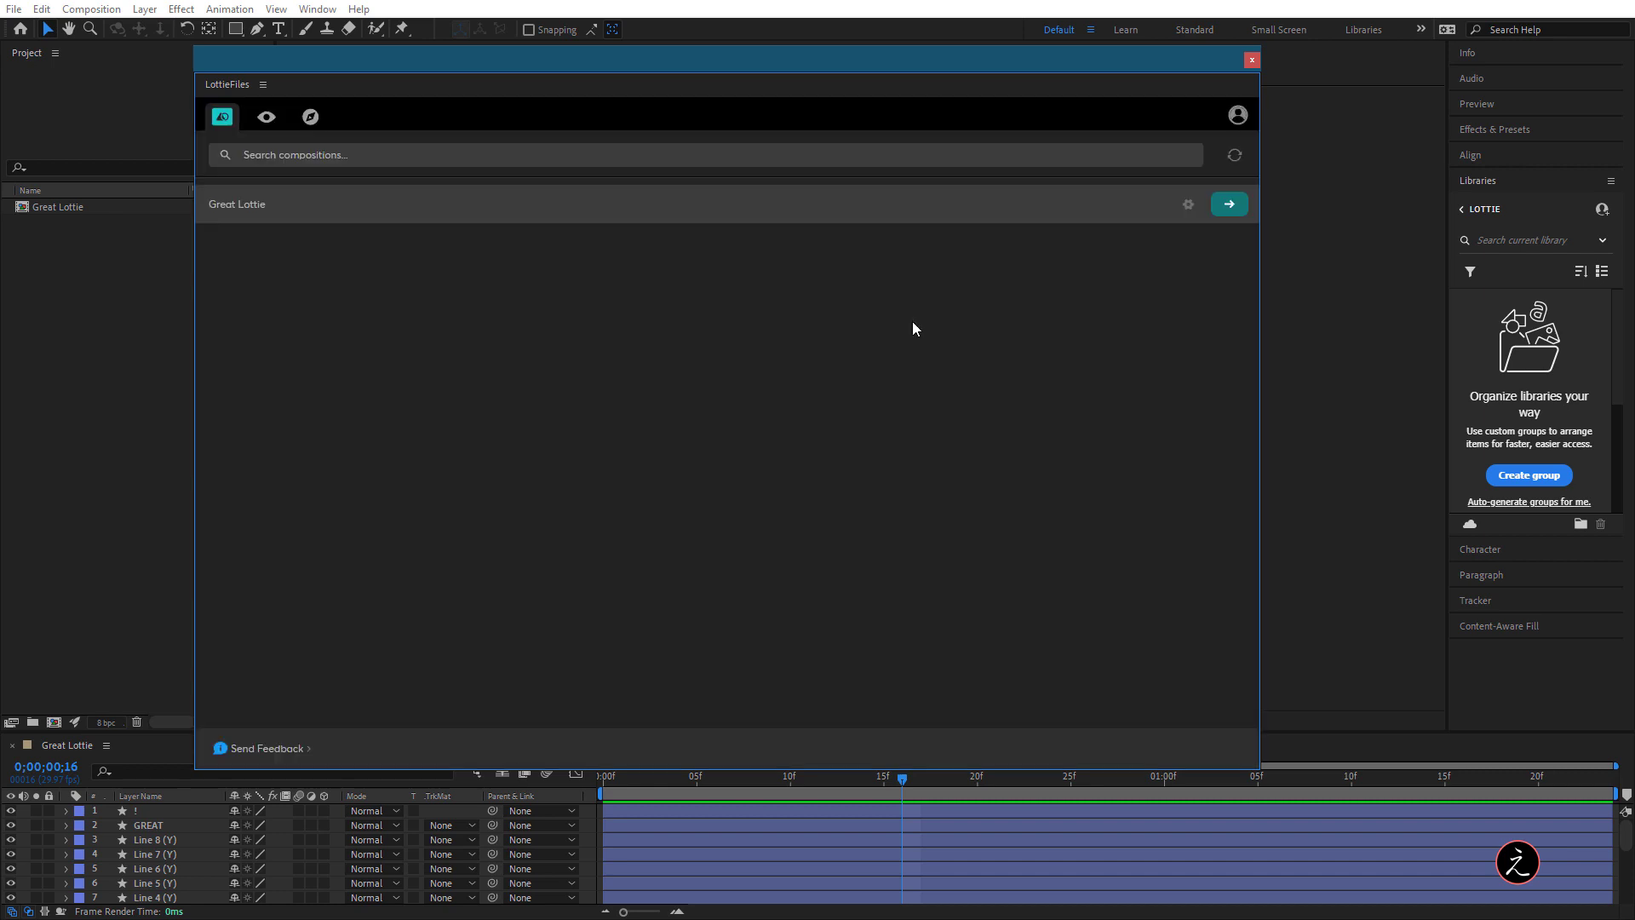
pyautogui.moveTo(441, 77); pyautogui.dragTo(457, 75)
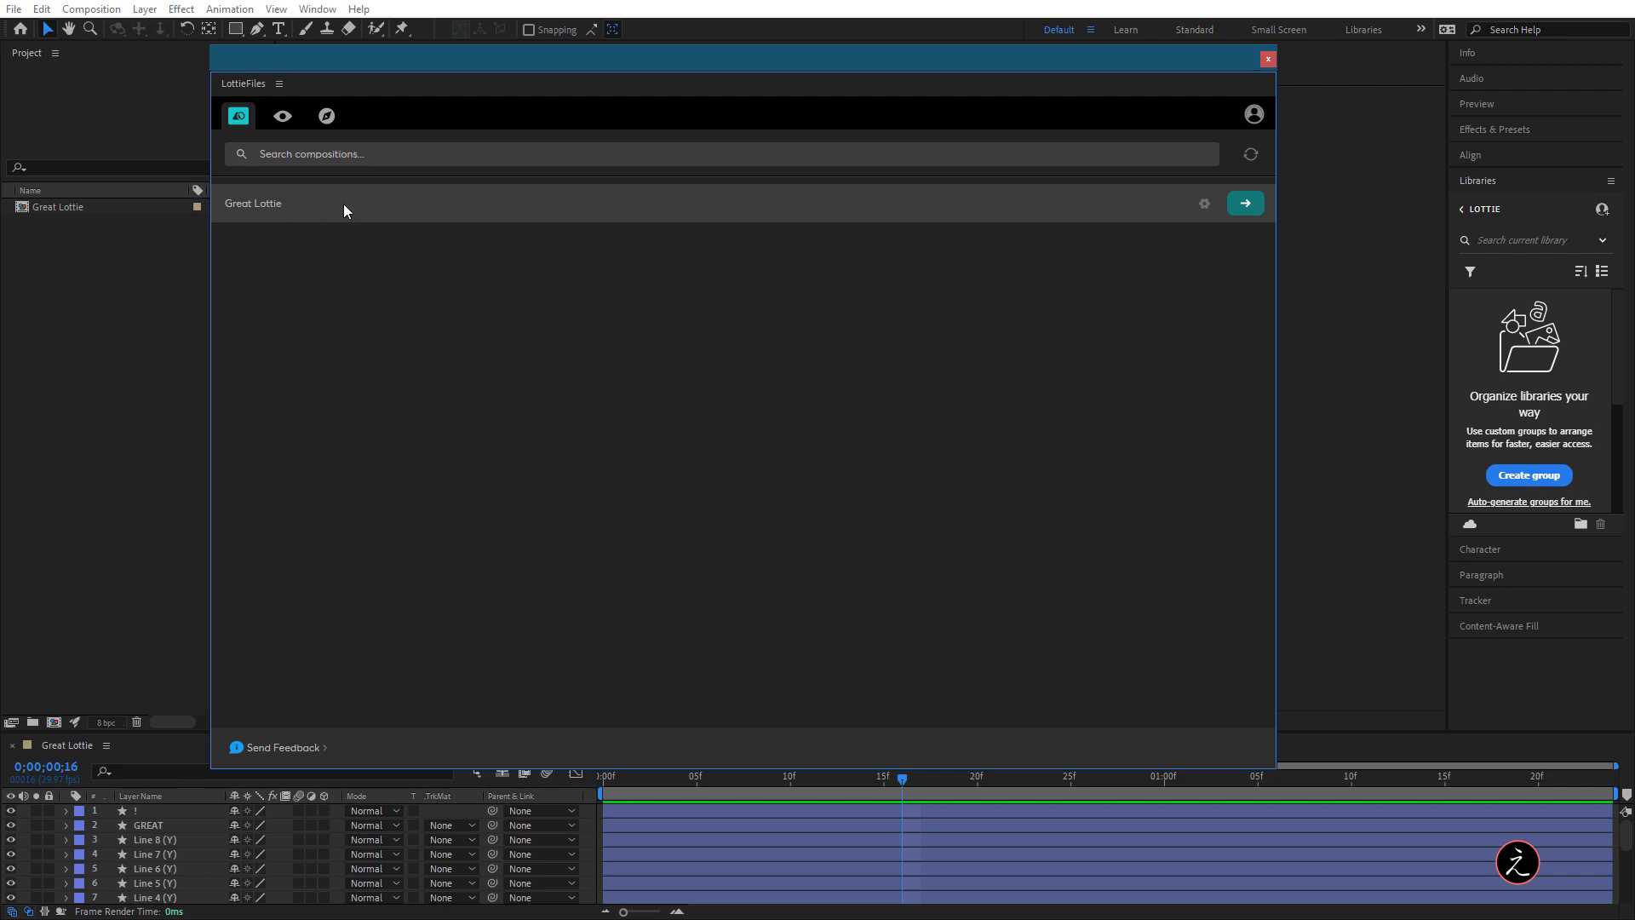
# Render the Great Lottie composition in the LottieFiles extension and look over the animation preview
pyautogui.click(1245, 207)
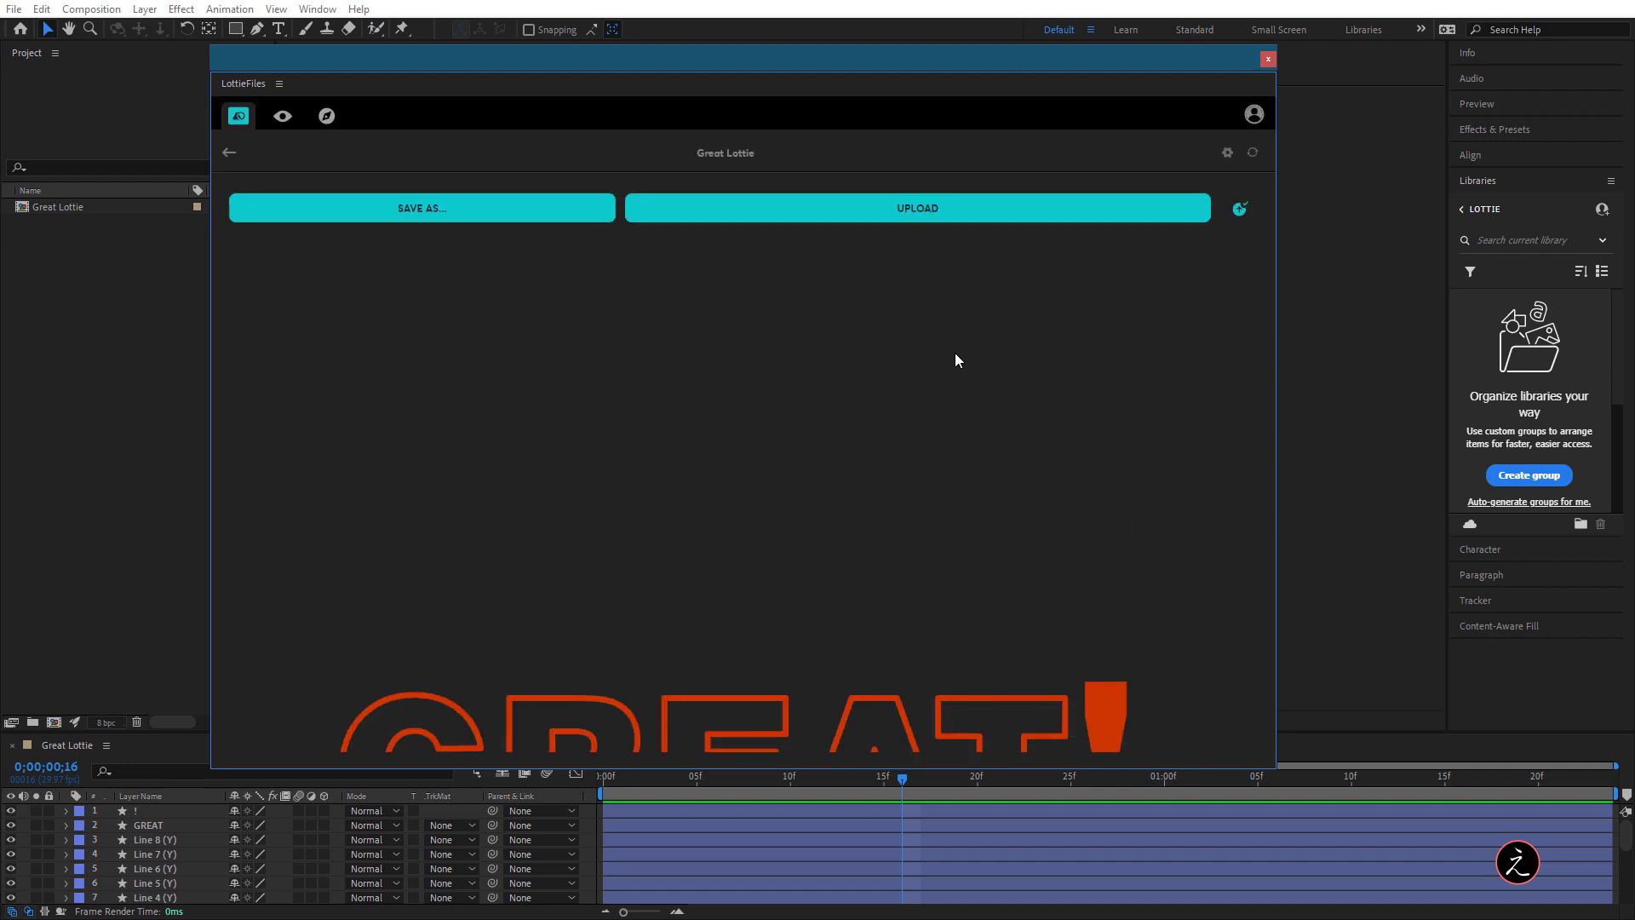
pyautogui.scroll(-4, 952, 378)
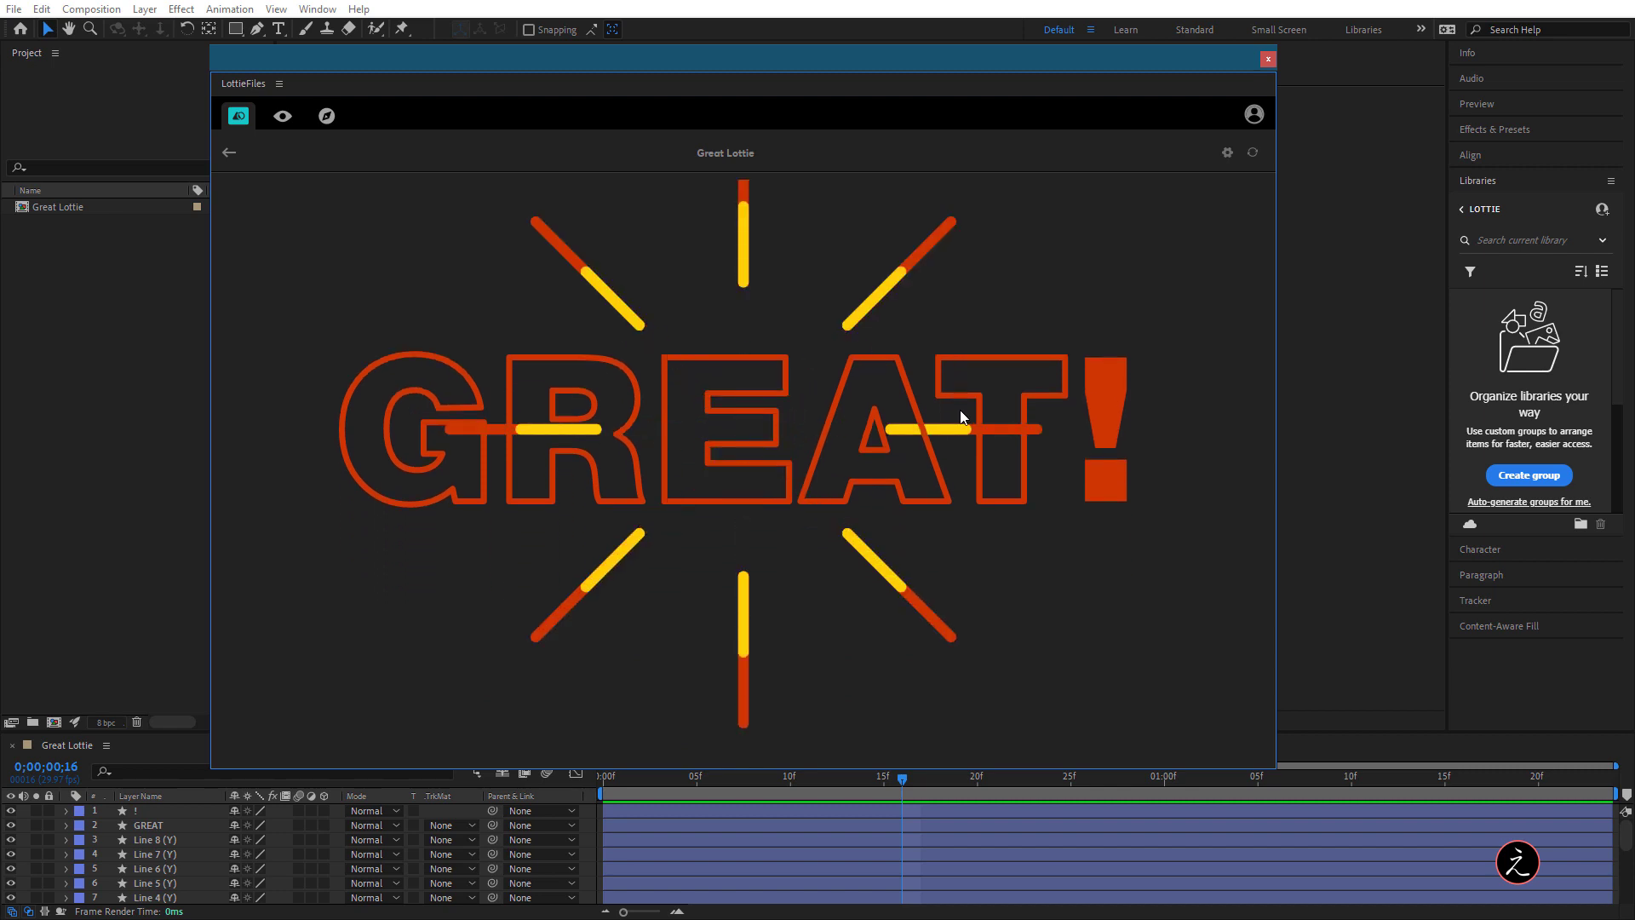
pyautogui.scroll(4, 960, 413)
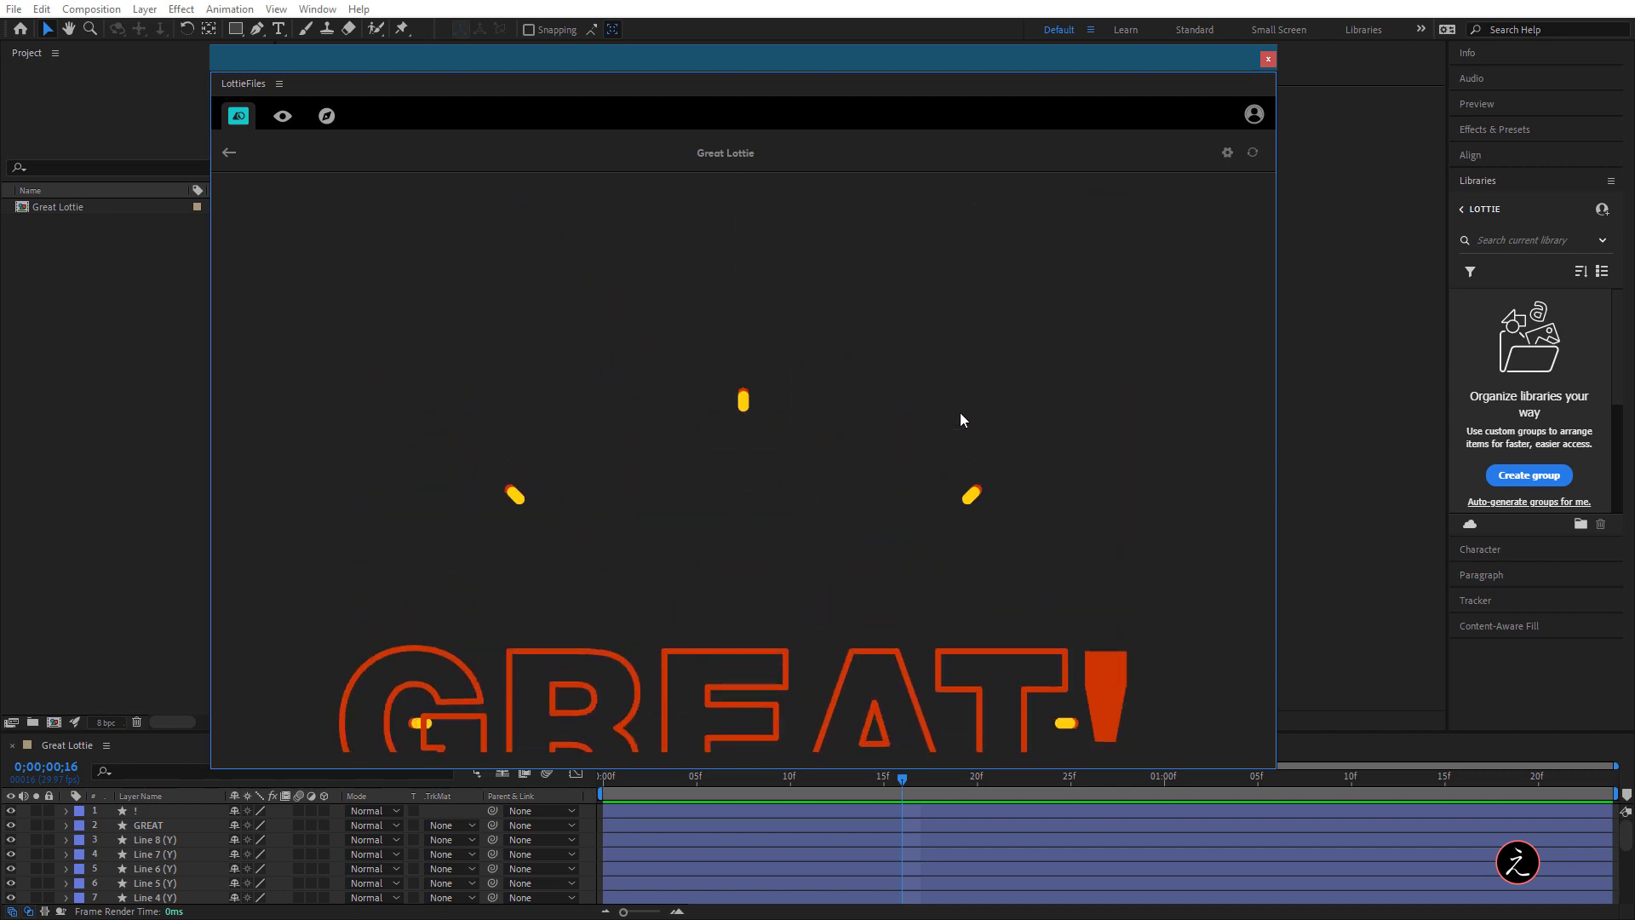
# Upload the rendered animation to LottieFiles and open it from My Private Animations in the browser
pyautogui.click(961, 218)
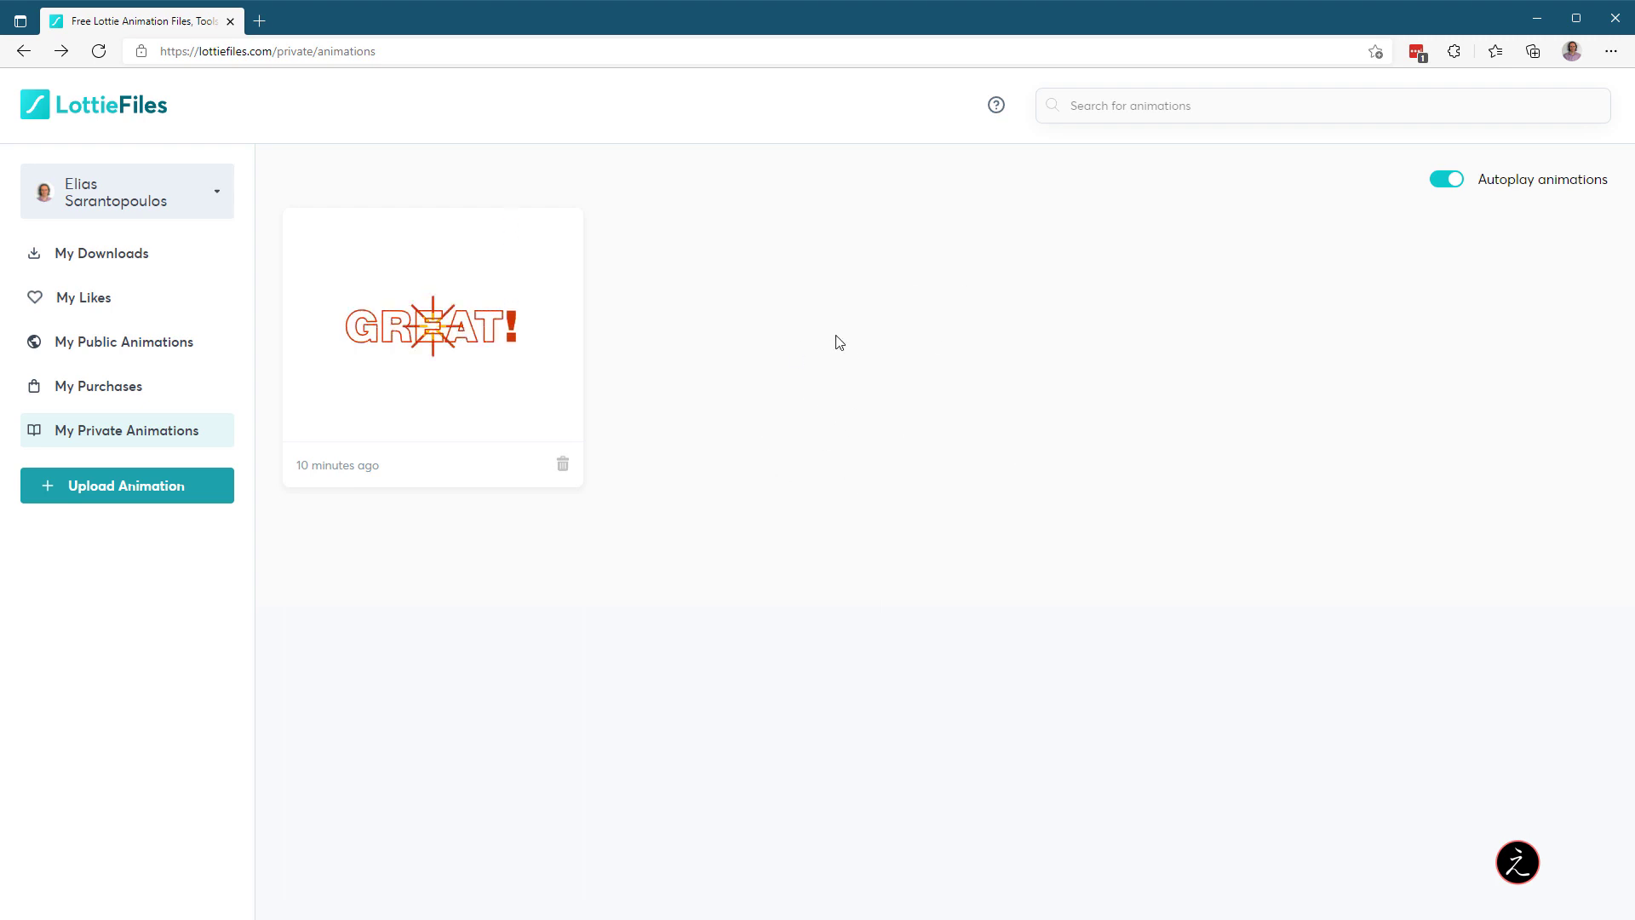
pyautogui.click(441, 415)
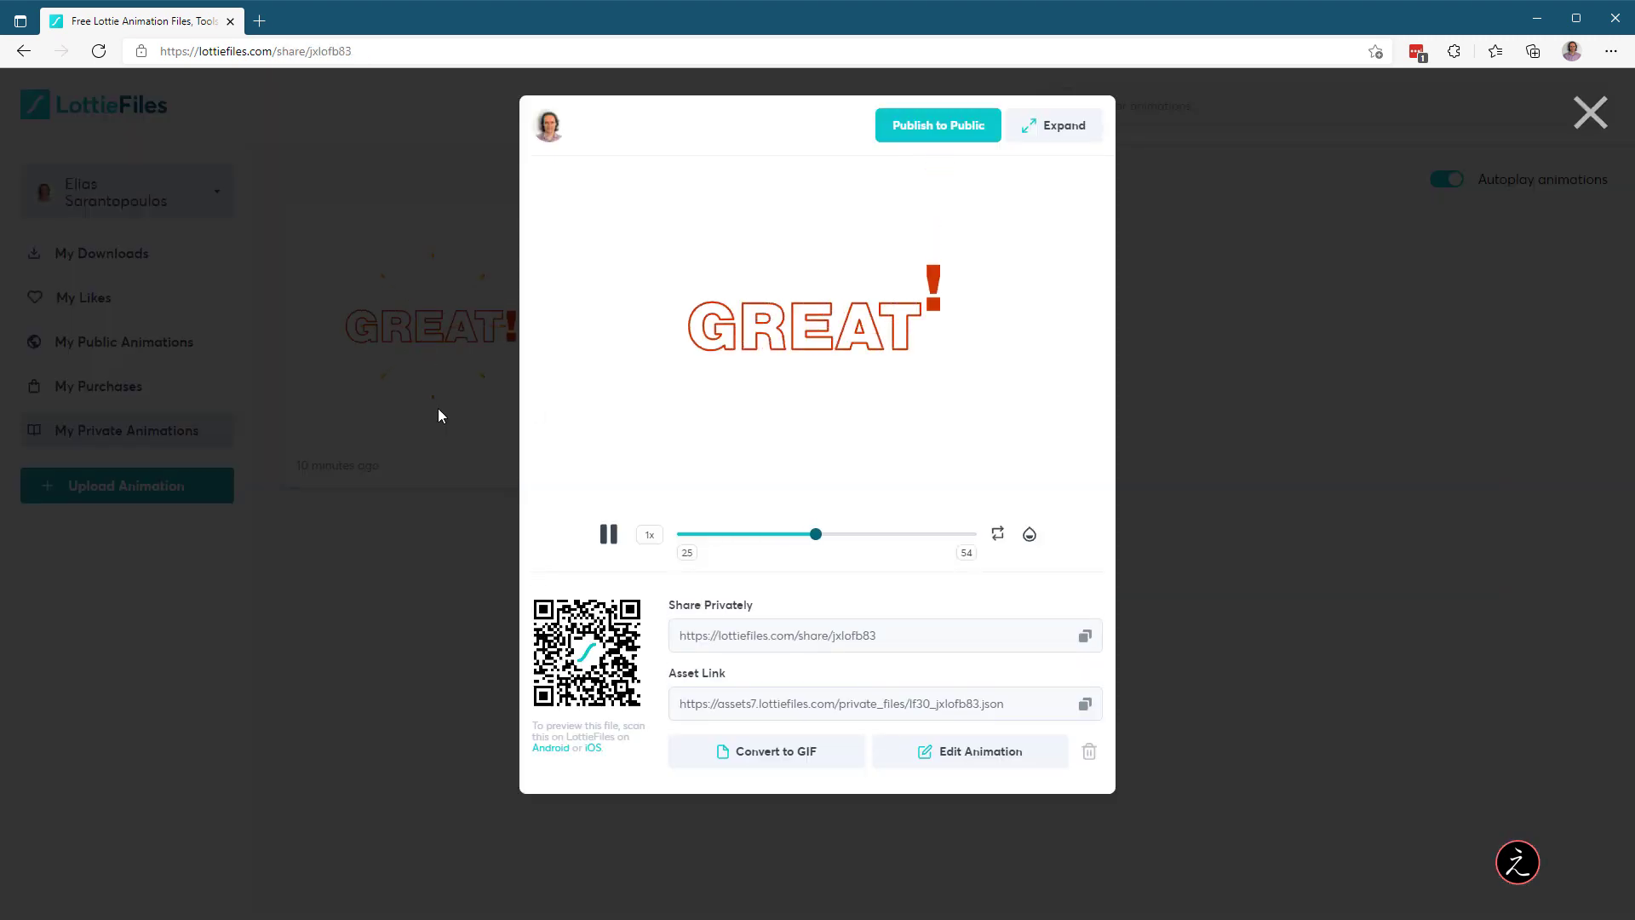